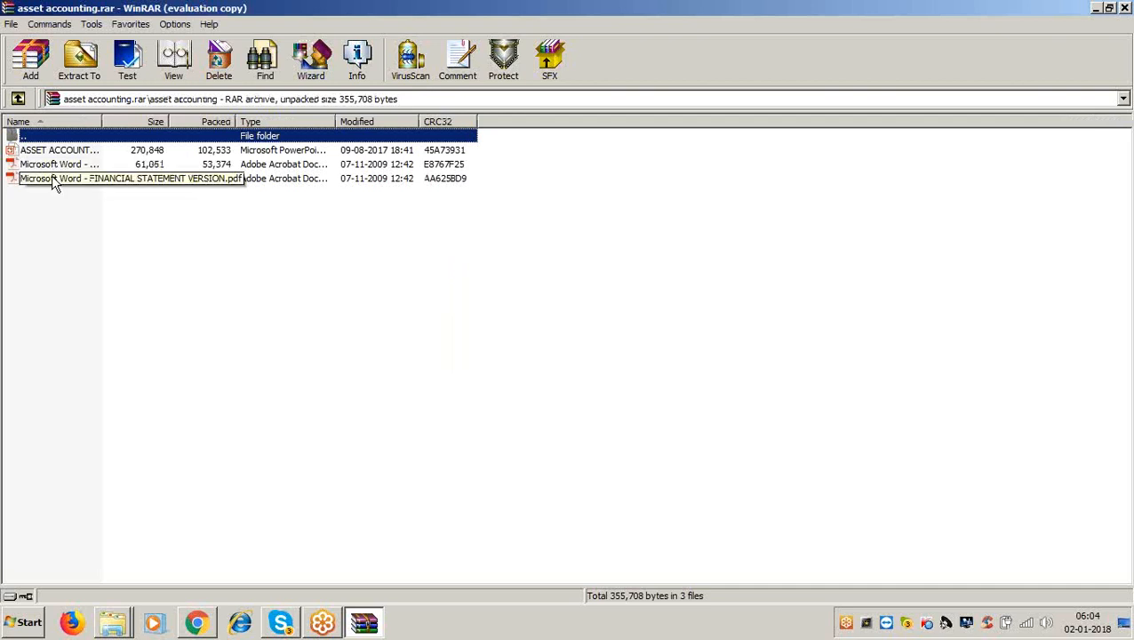
Open the FINANCIAL STATEMENT VERSION PDF guide from the asset accounting archive.
double_click(51, 176)
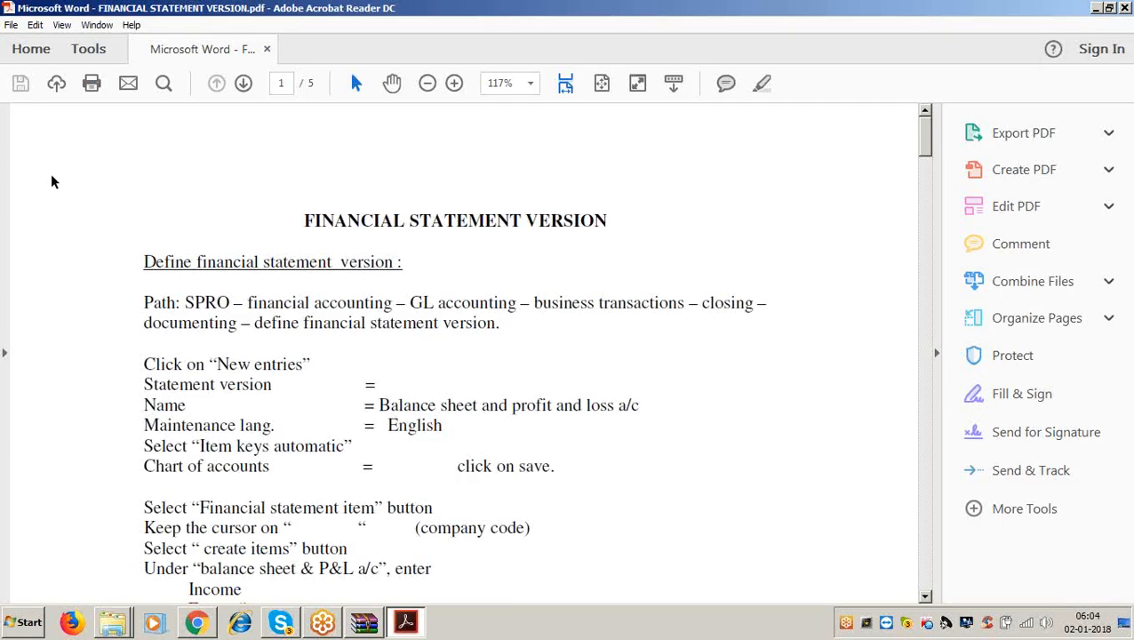
Review the guide's FINANCIAL STATEMENT VERSION heading, then minimize Acrobat and WinRAR.
left_click(310, 222)
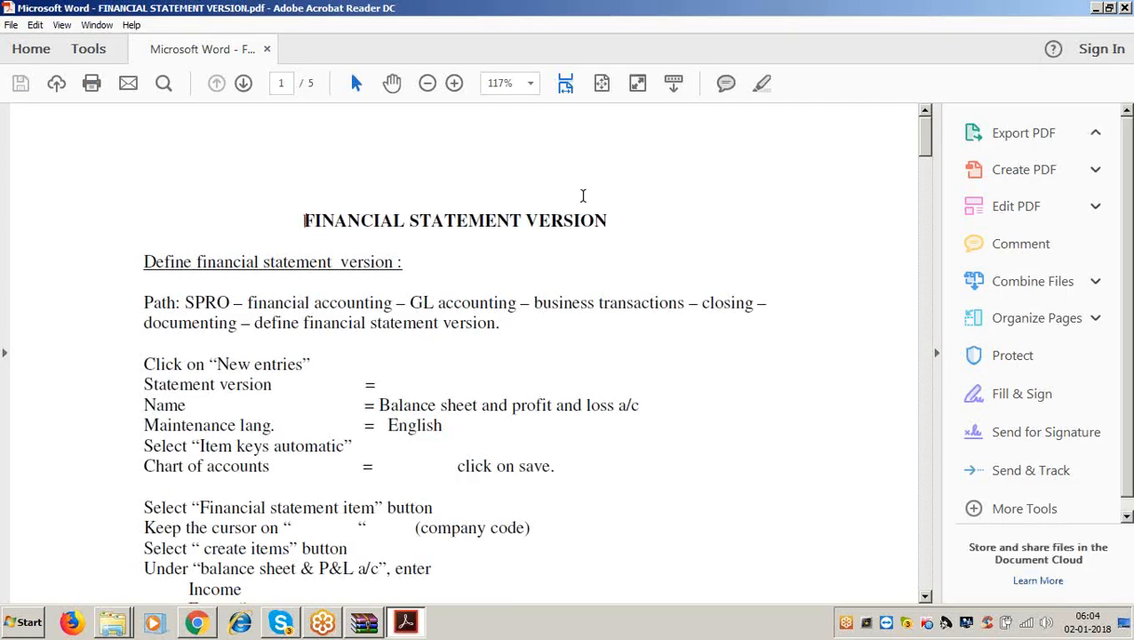
triple_click(337, 221)
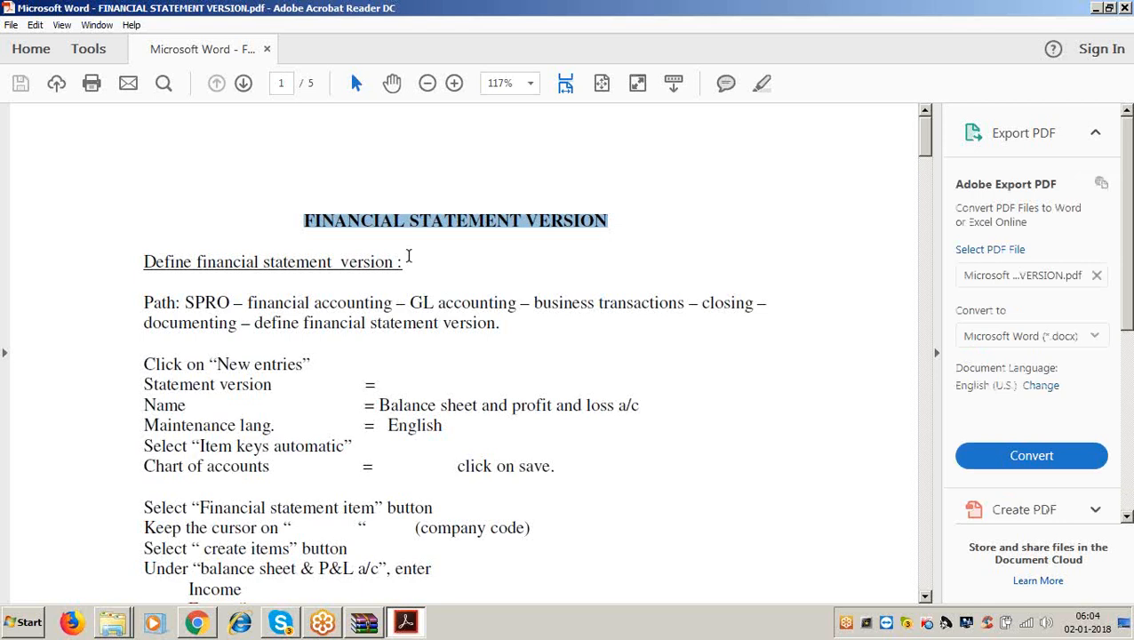
left_click(407, 259)
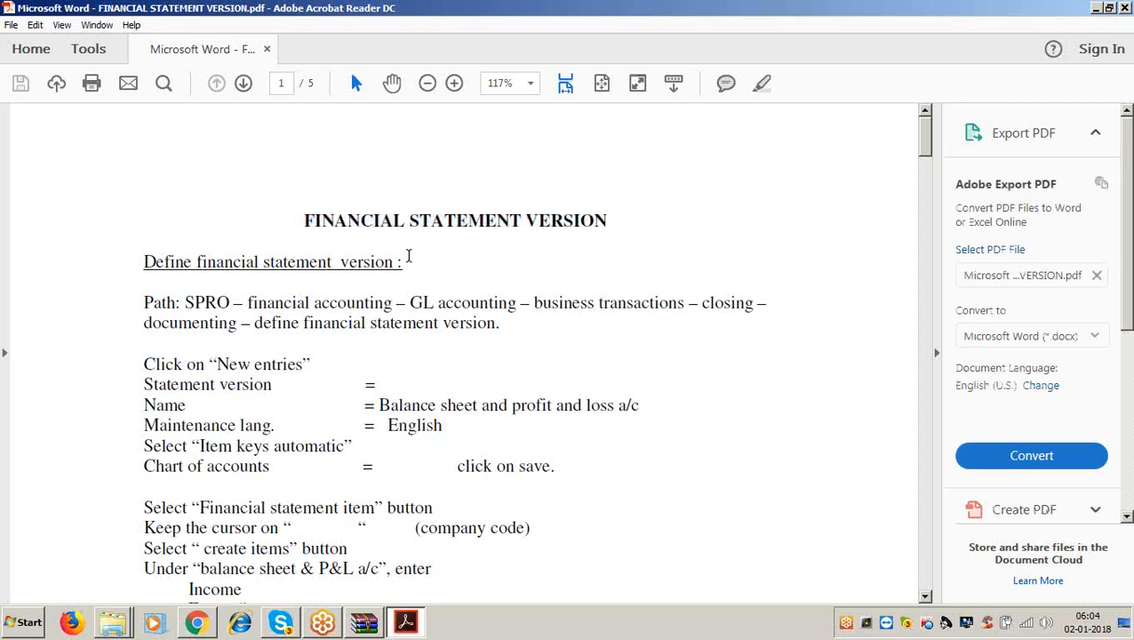
left_click(1097, 8)
left_click(1094, 8)
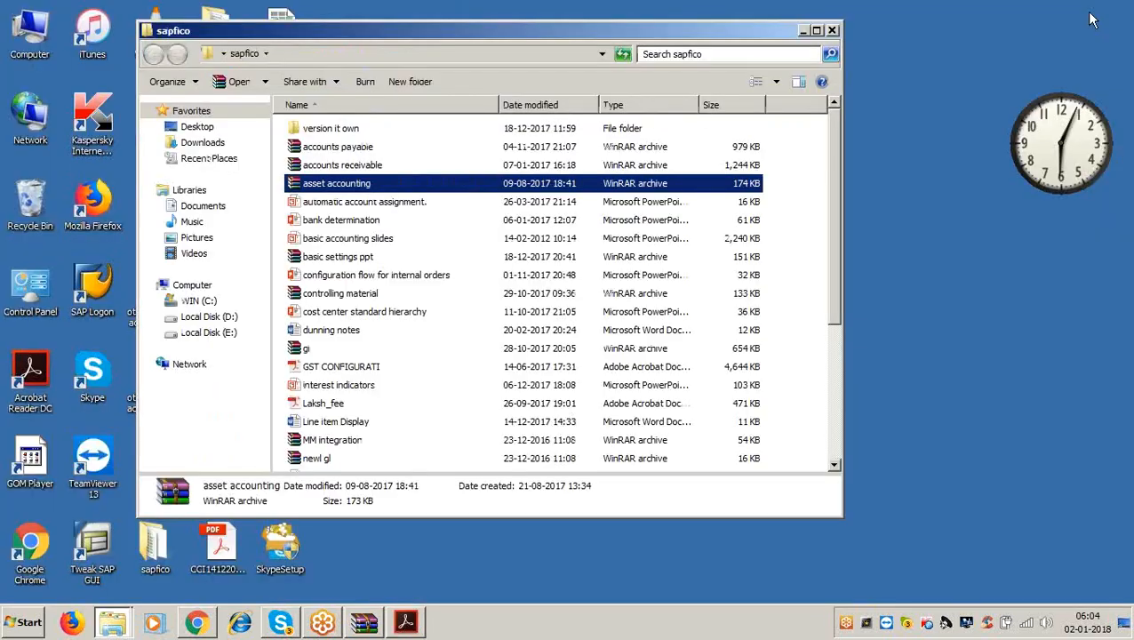
Launch SAP Logon from the desktop and start logging on to SAP ECC EHP6.
left_click(803, 30)
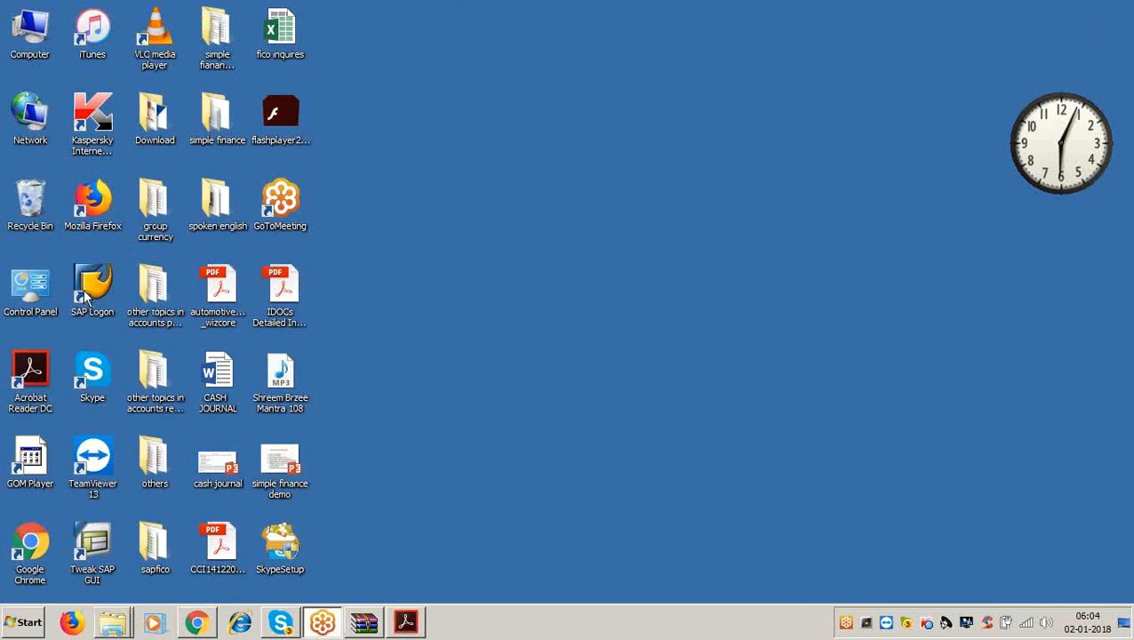
double_click(84, 288)
left_click(621, 140)
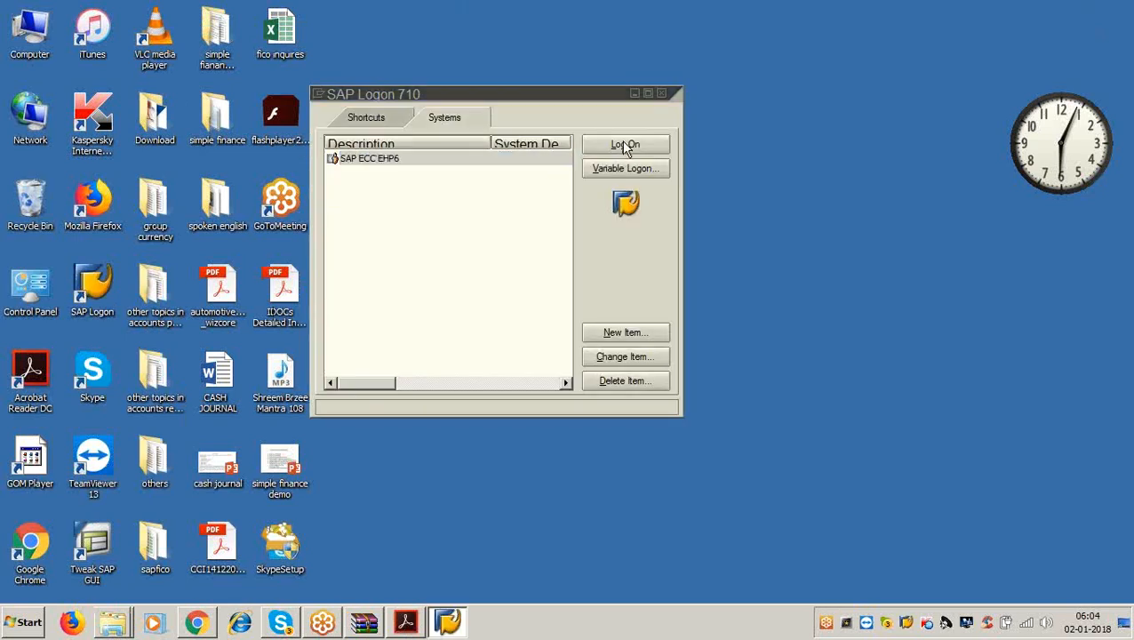
Enter the user name and password, re-enter the password, and acknowledge the failed-attempt notice.
type("lakshma")
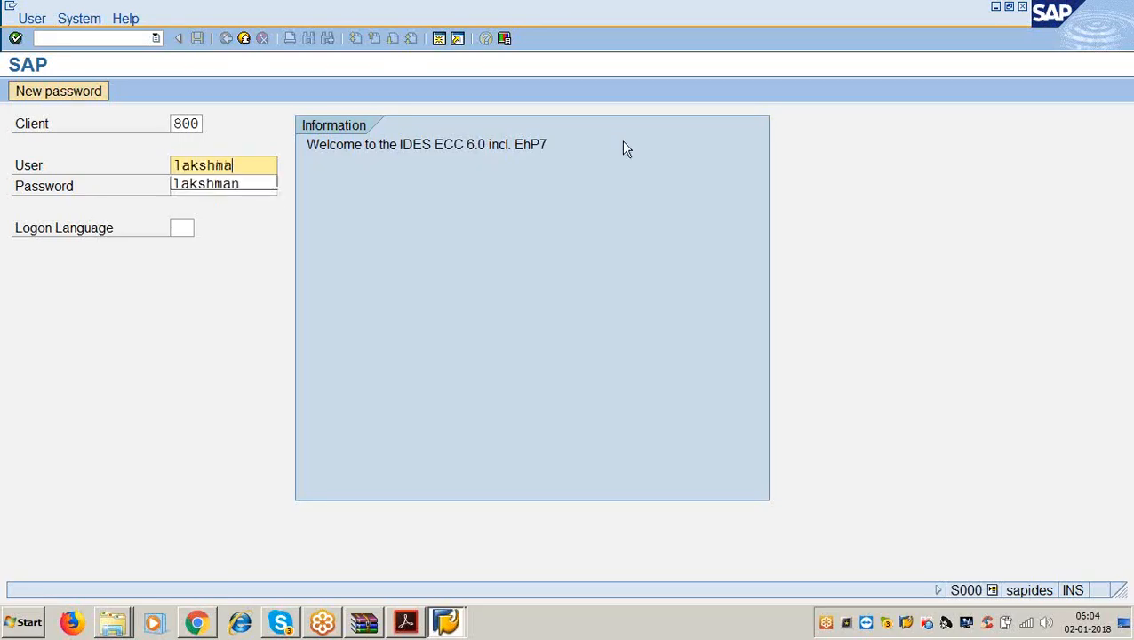
type("n")
key("Tab")
type("*******")
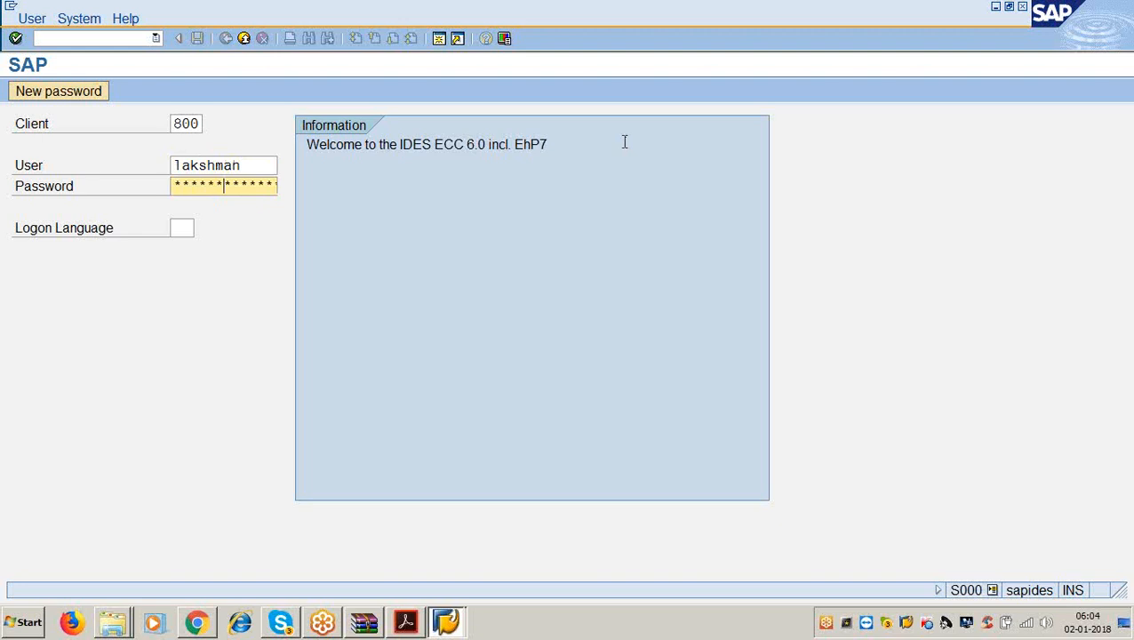
key("Return")
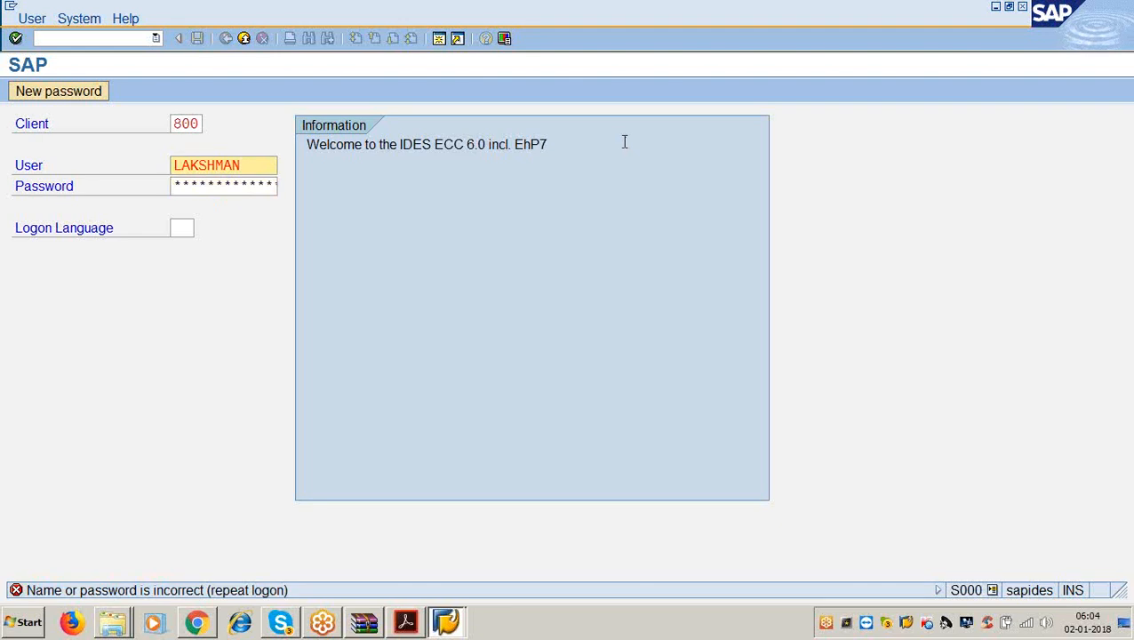
left_click(254, 183)
type("*********")
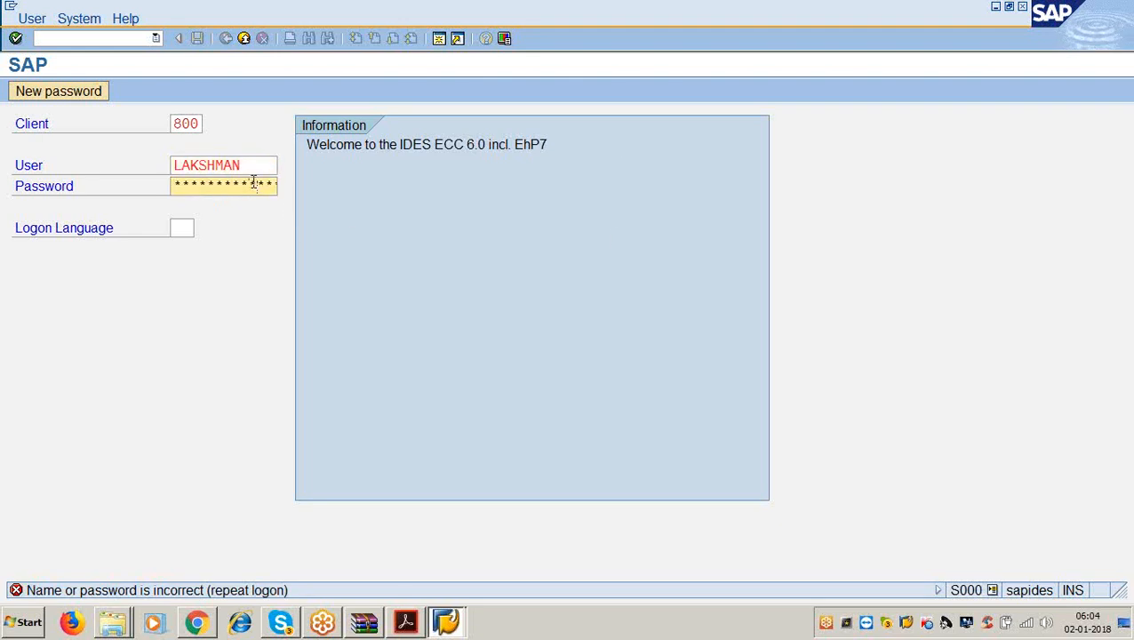
key("Return")
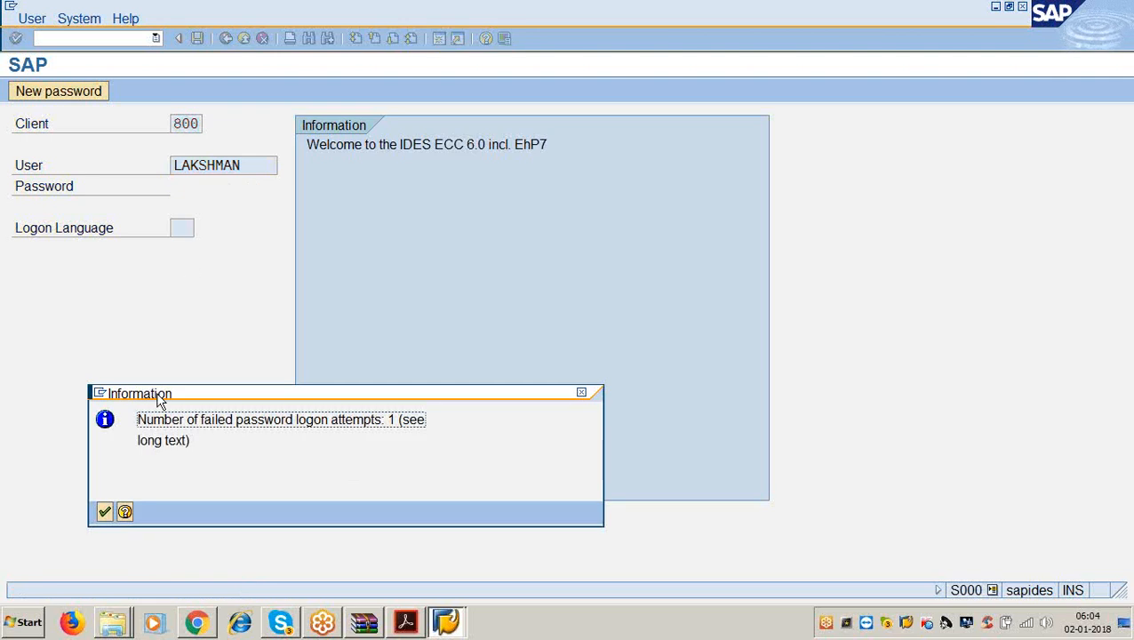
left_click(104, 512)
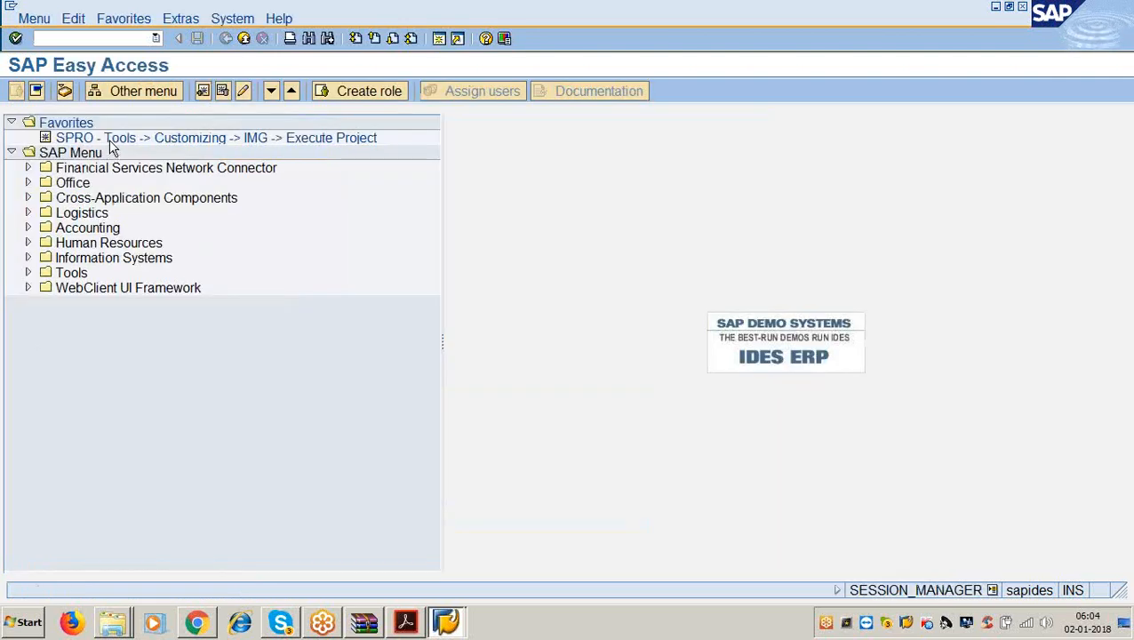
Run SPRO and go through Financial Accounting > General Ledger Accounting > Closing > Document to Define Financial Statement Versions.
double_click(110, 140)
left_click(129, 96)
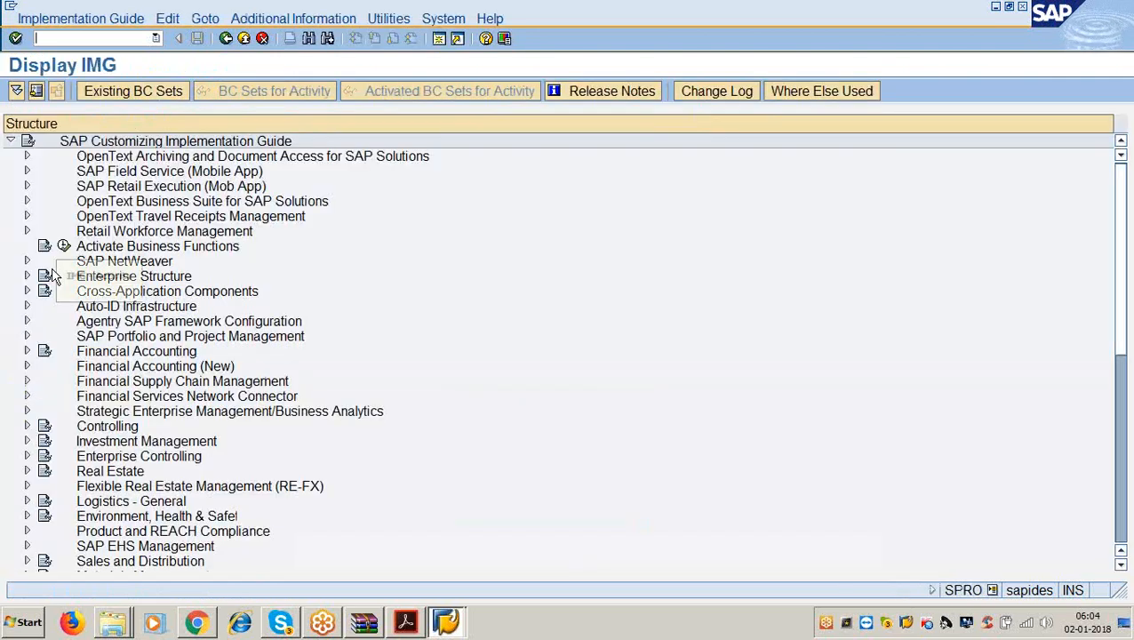
left_click(26, 351)
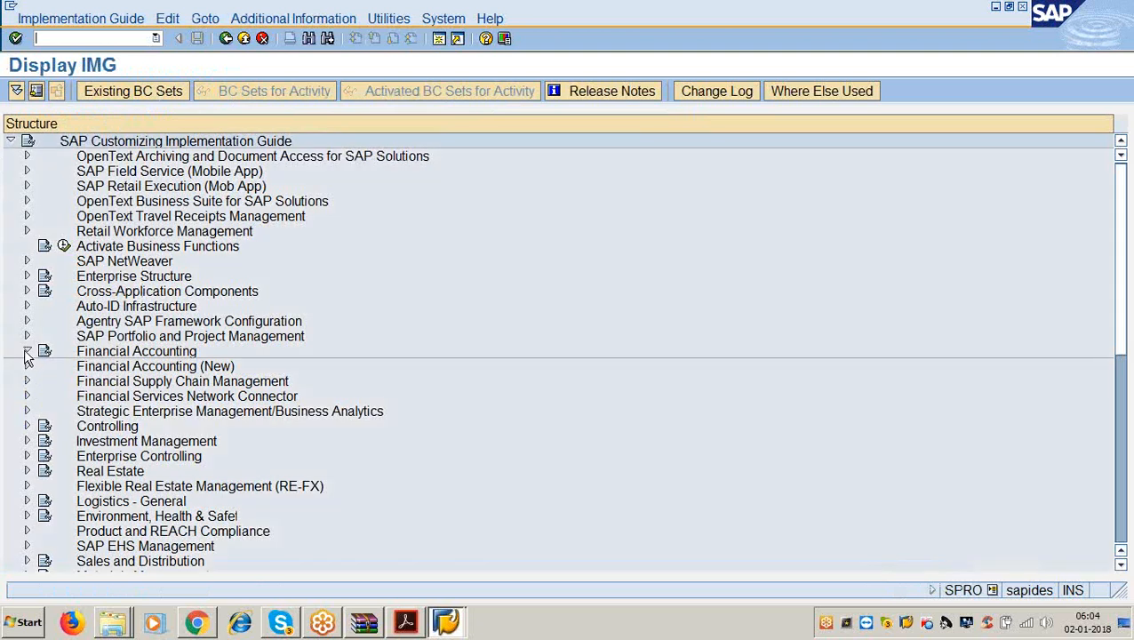
left_click(44, 380)
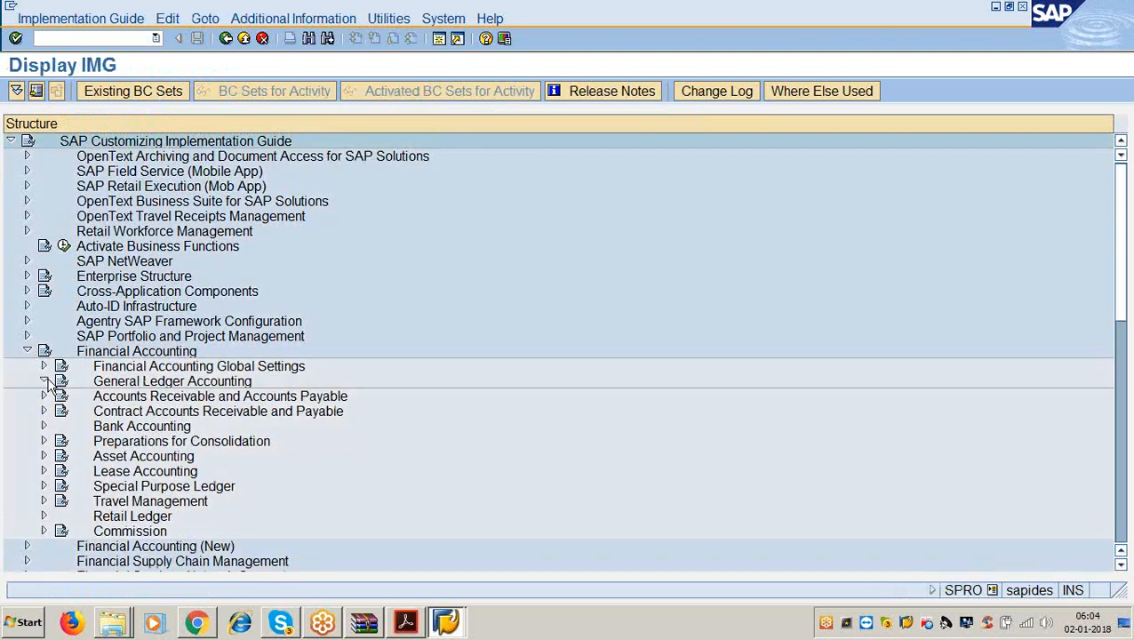
left_click(61, 411)
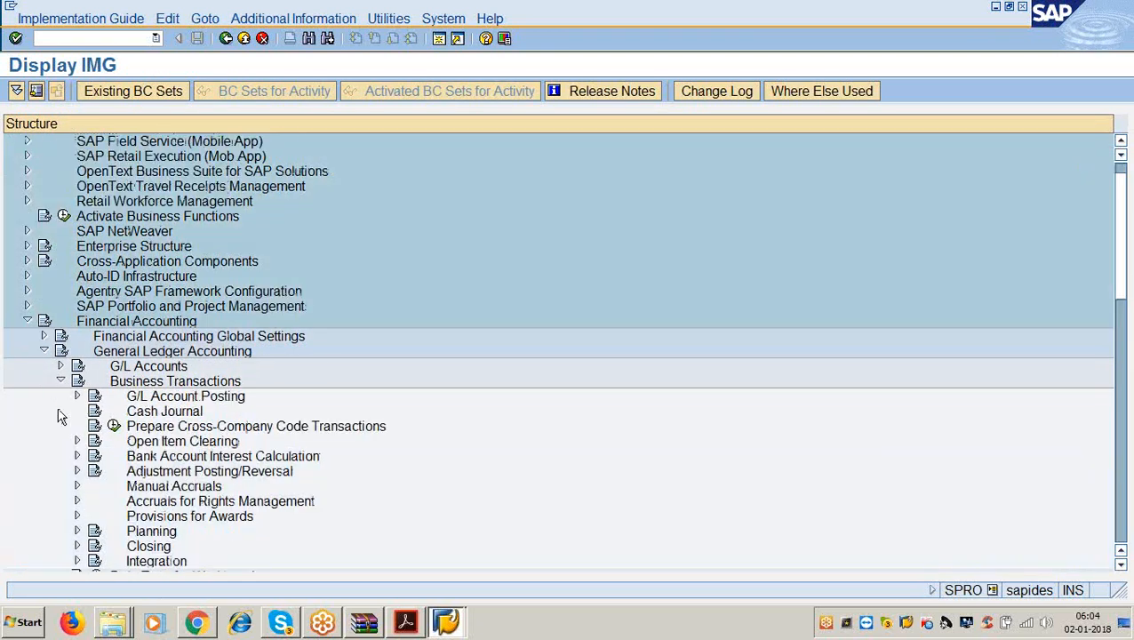
left_click(76, 546)
scroll(199, 431, "down", 4)
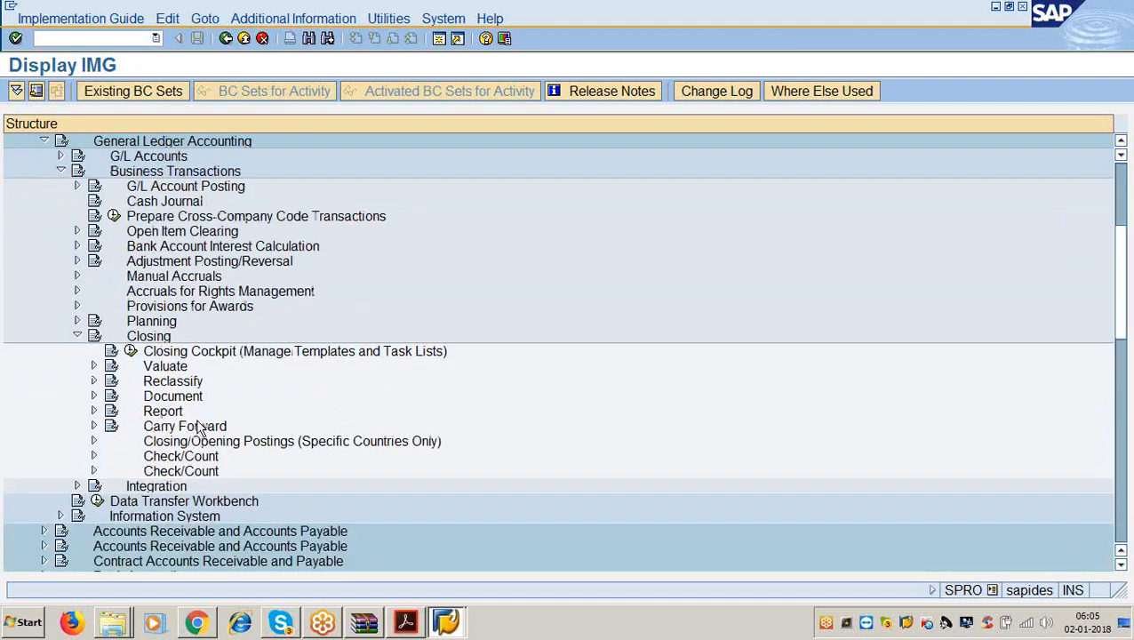
left_click(95, 336)
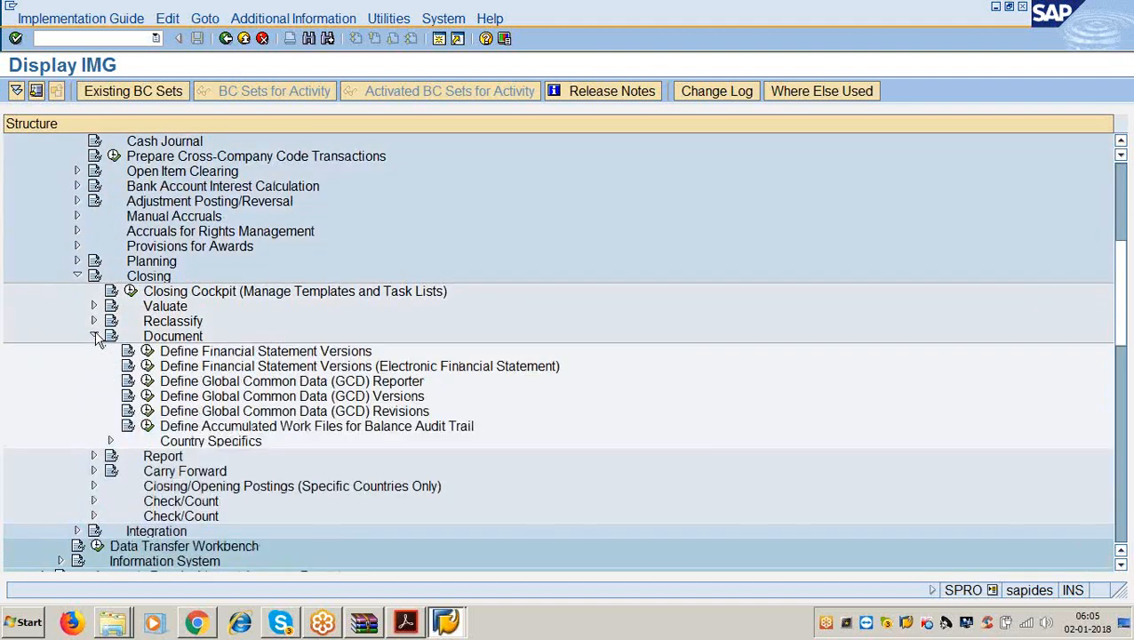
left_click(147, 352)
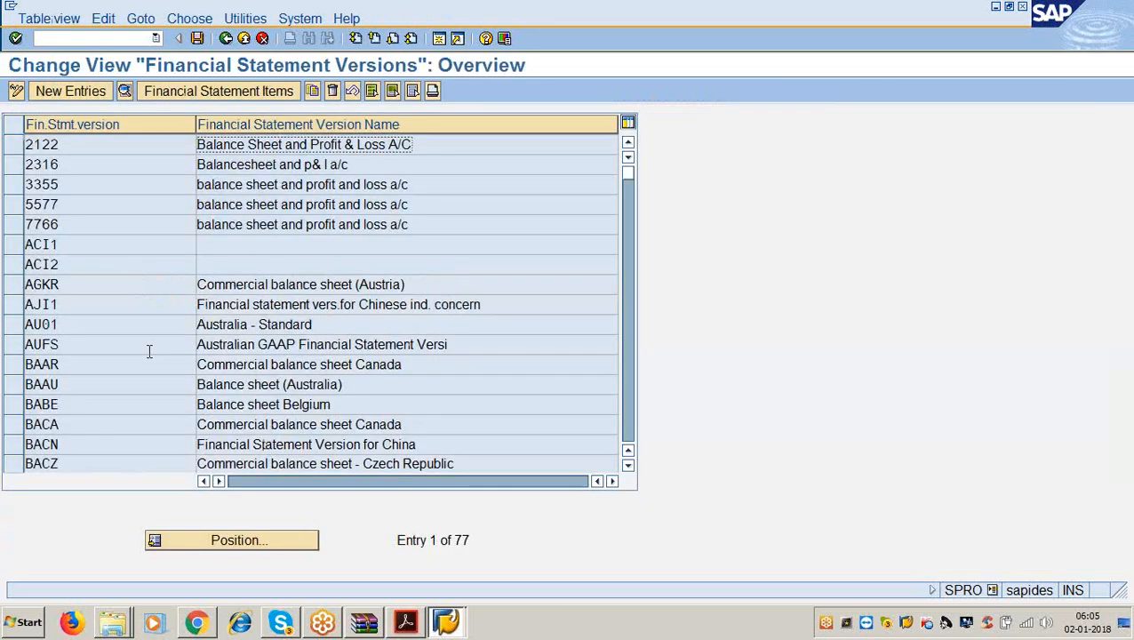
Create version 3366 named 'balance sheet and profit and loss a/c', language EN, chart of accounts 3366.
left_click(82, 90)
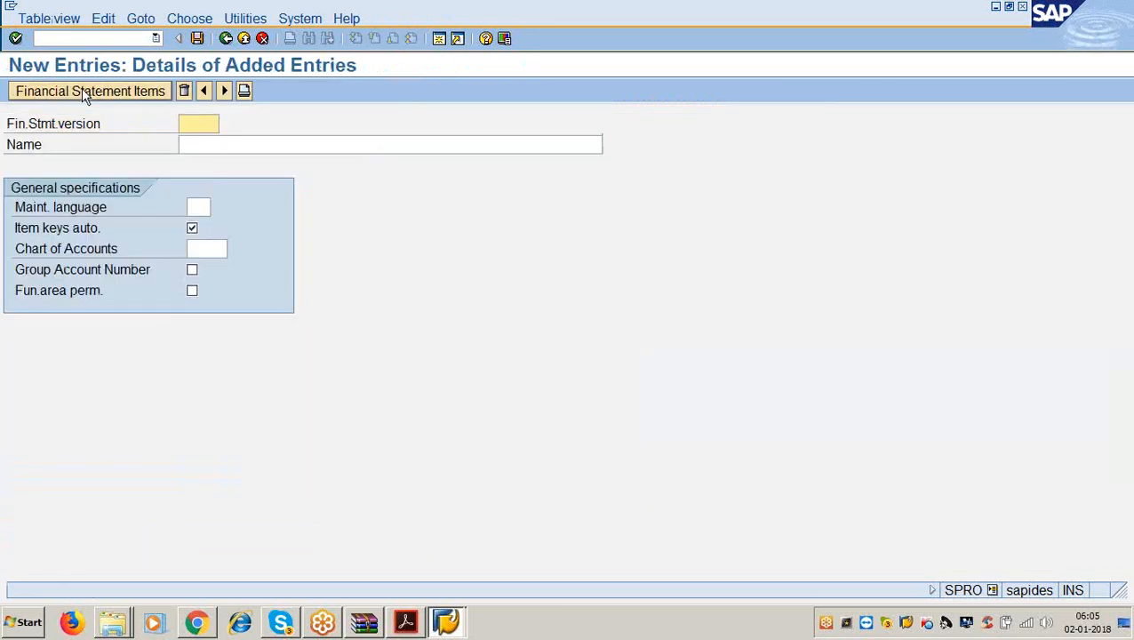
type("3366")
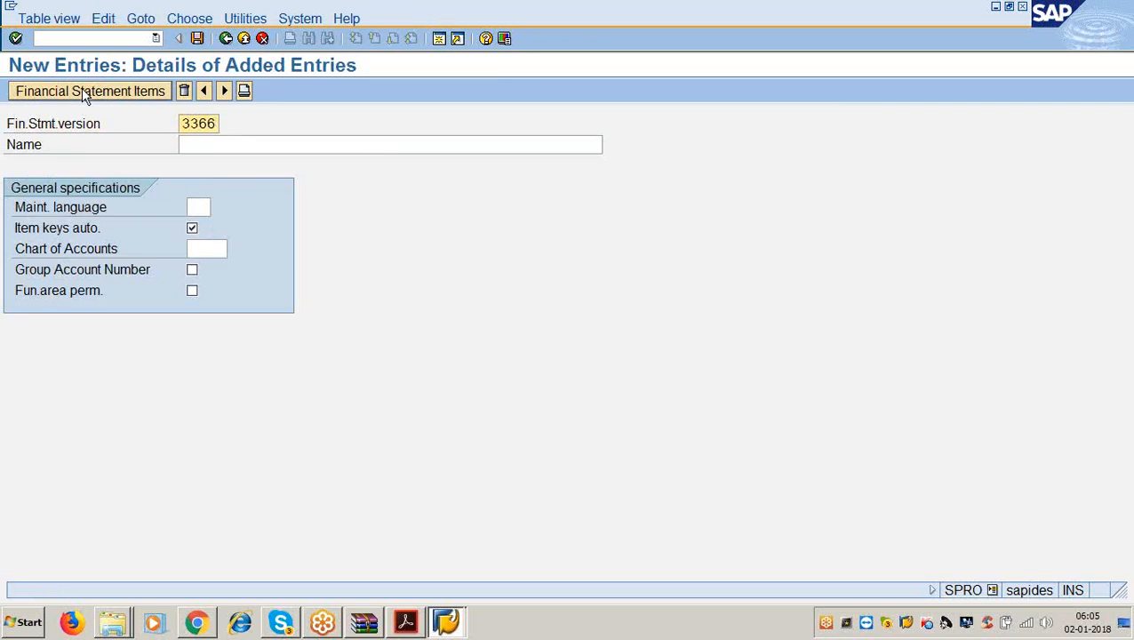
key("Tab")
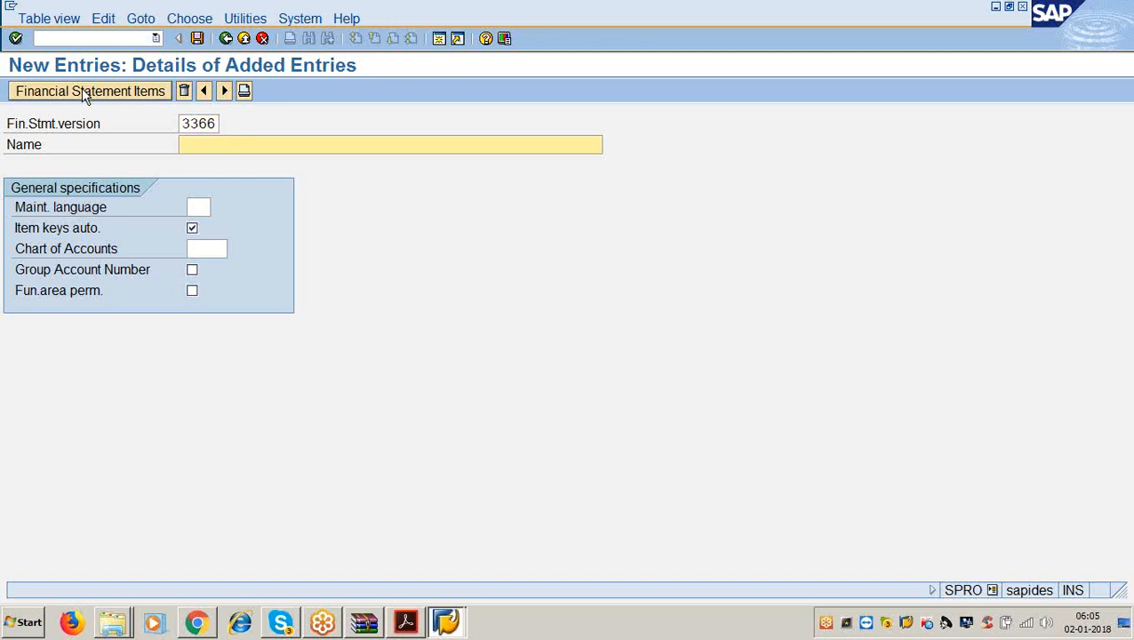
type("b")
key("Down")
key("Return")
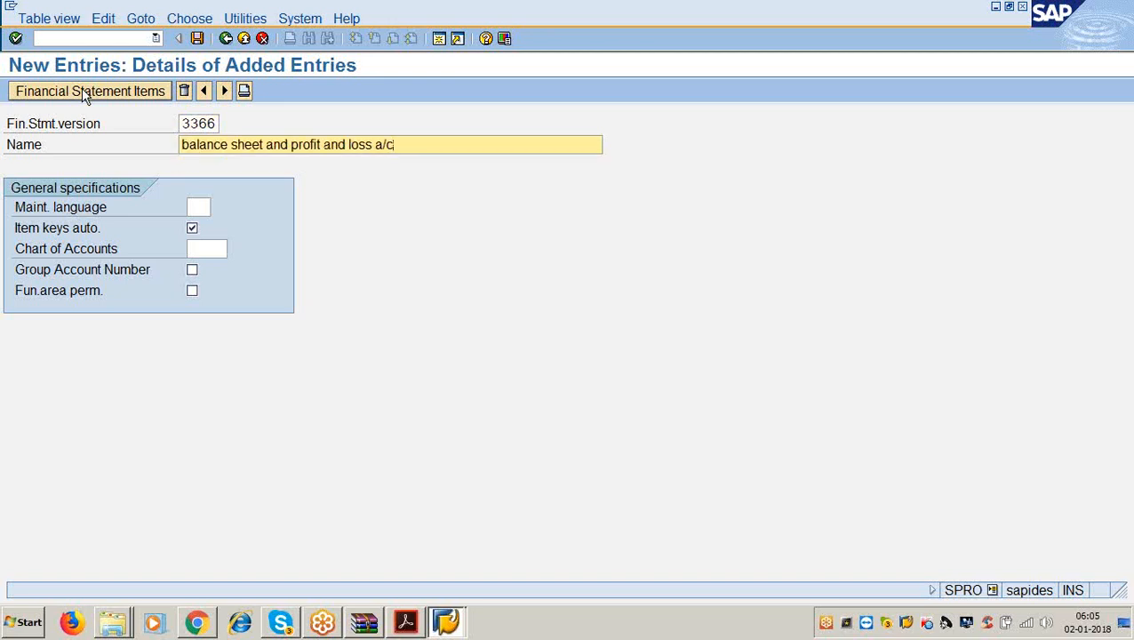
left_click(198, 207)
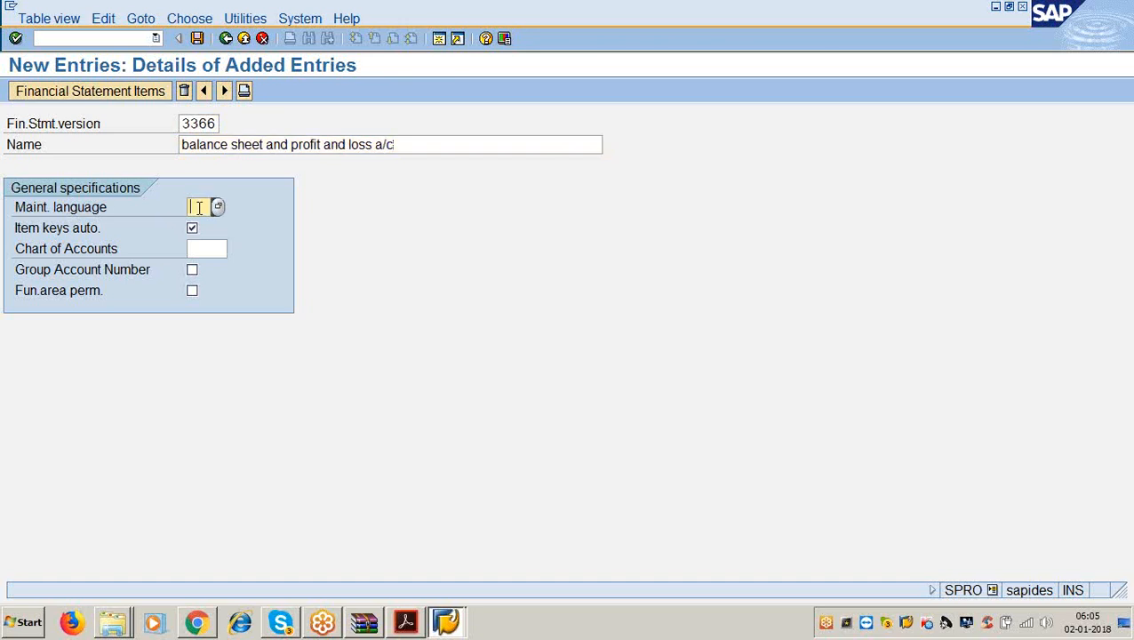
type("e")
key("Down")
key("Return")
left_click(204, 249)
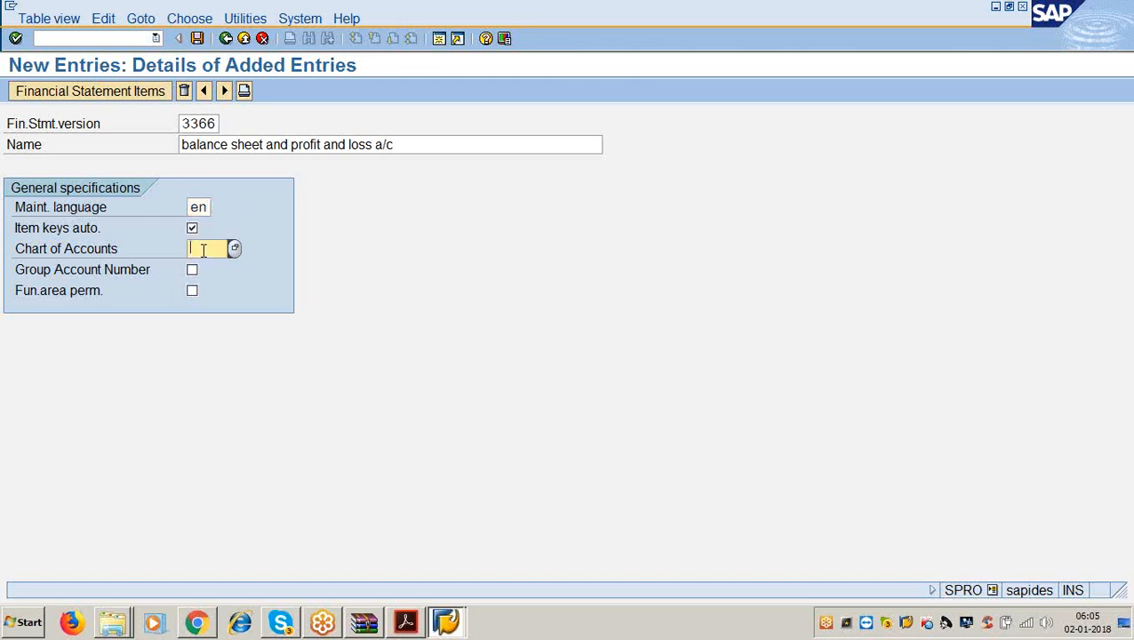
type("3366")
Save version 3366 under the customizing request and open its item hierarchy.
left_click(198, 38)
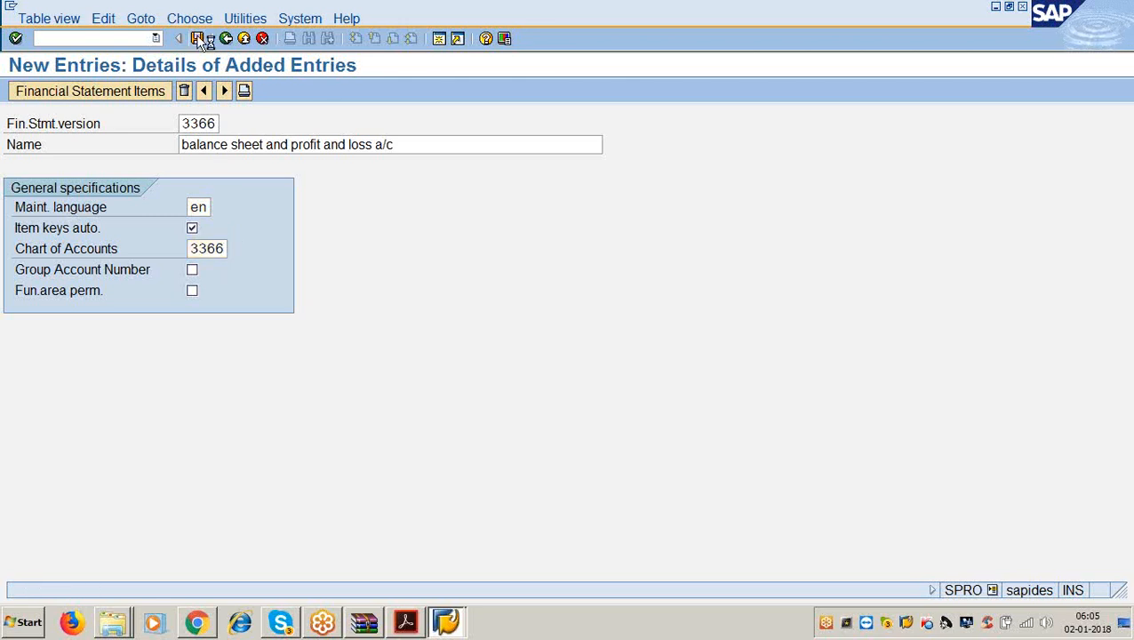
left_click(54, 281)
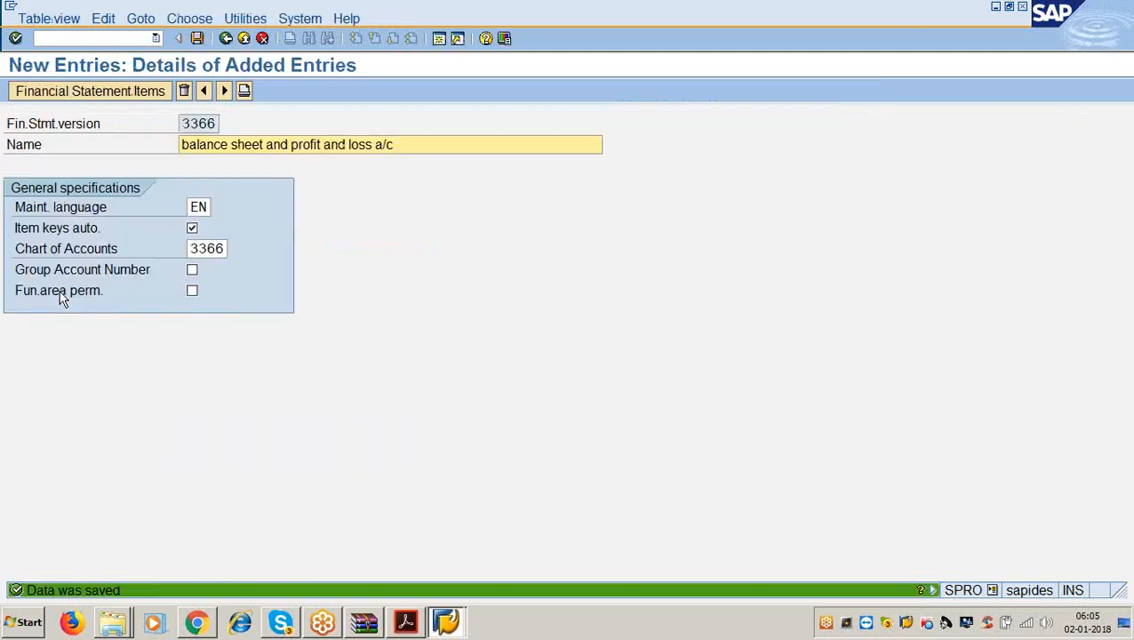
left_click(80, 91)
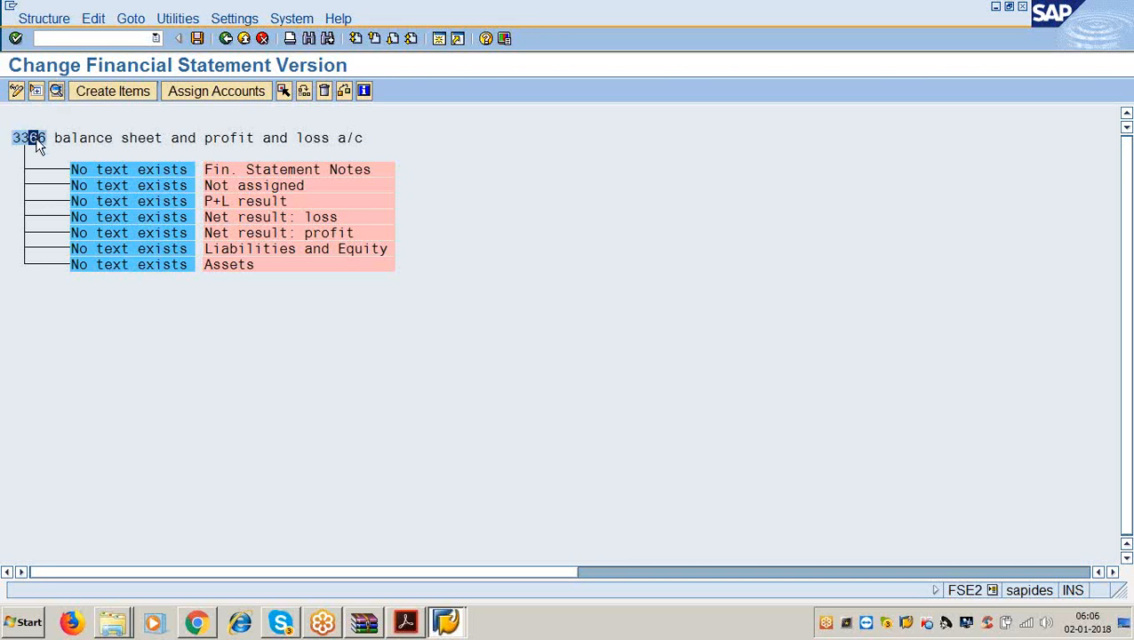
left_click(405, 622)
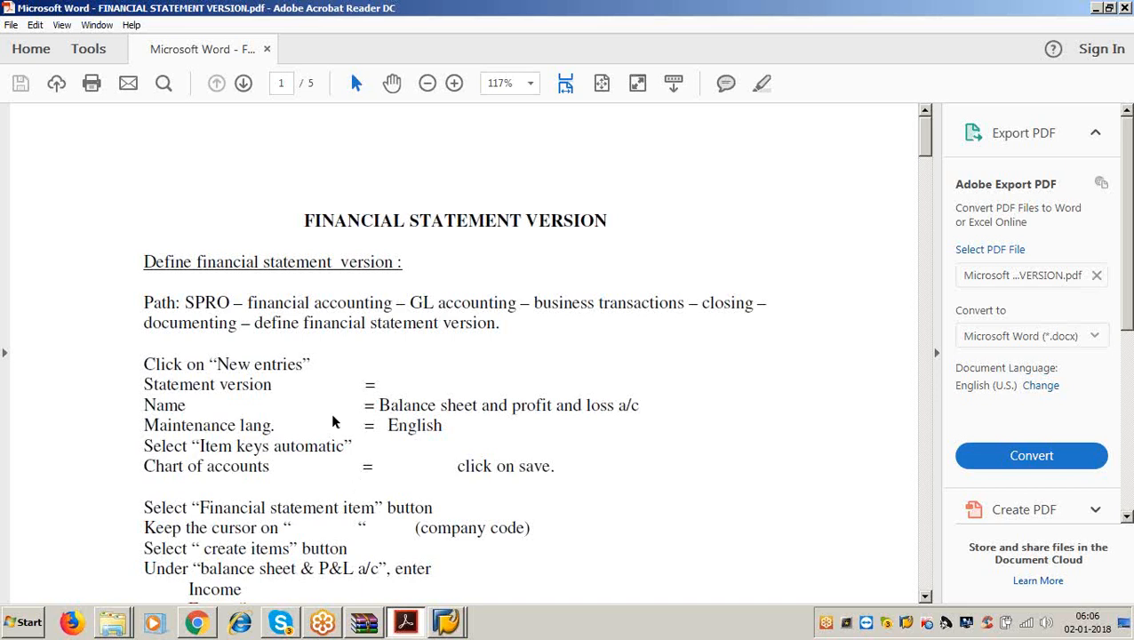
Read the Create Items steps in the PDF, highlighting 'company code', then minimize the guide.
scroll(330, 423, "down", 5)
left_click(292, 287)
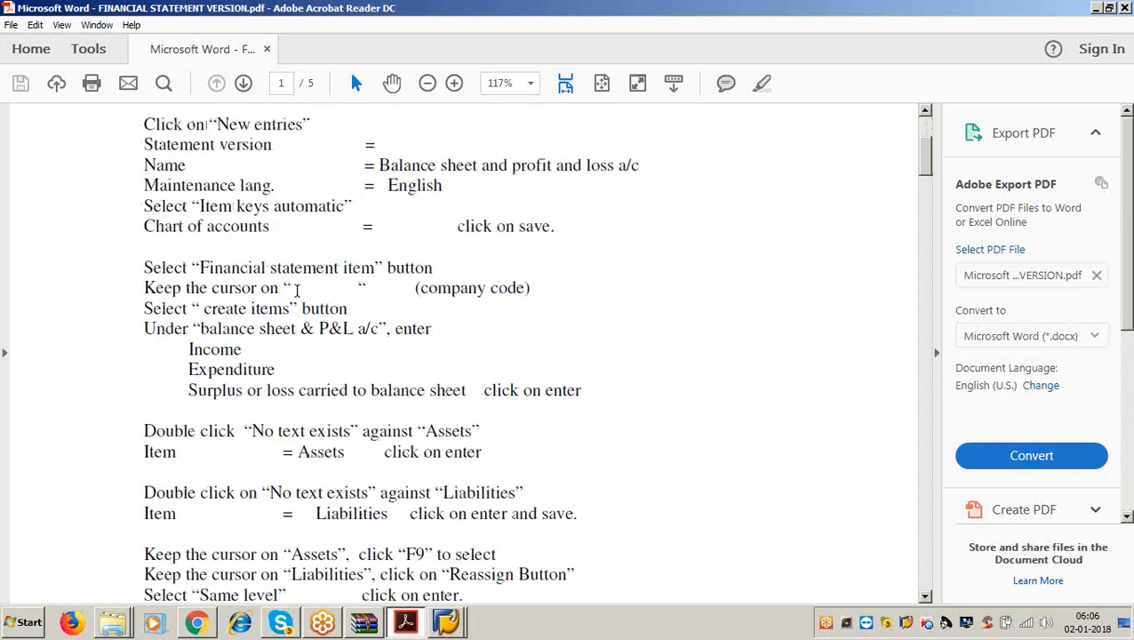
left_click_drag(322, 283, 534, 305)
left_click(533, 293)
left_click_drag(424, 289, 524, 290)
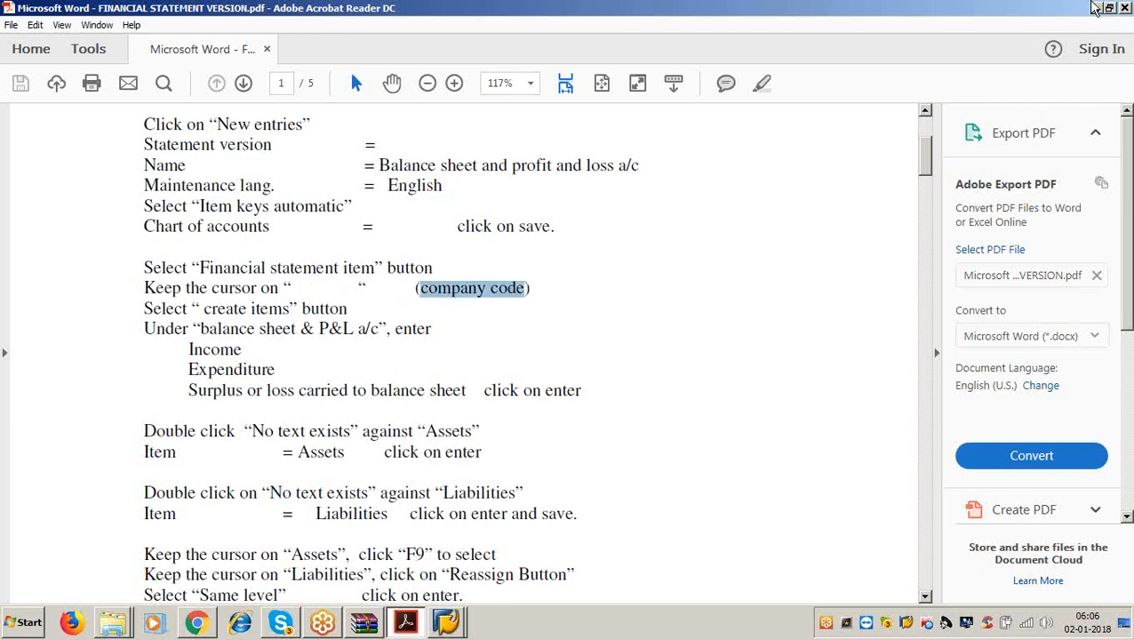
left_click(1092, 8)
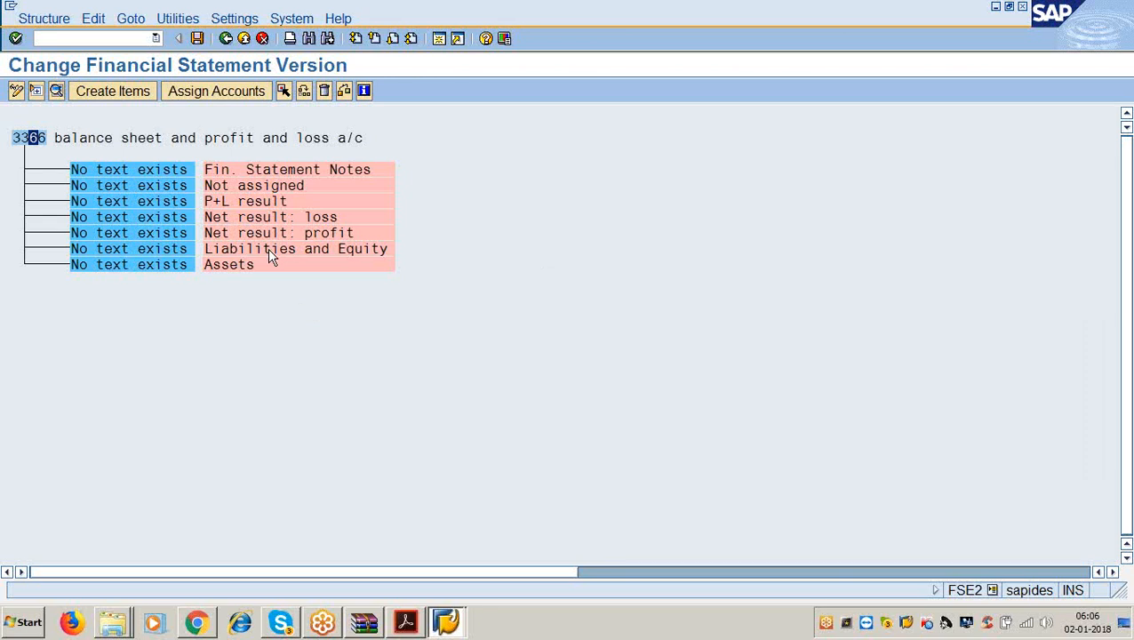
Select the top-level 3366 node and launch Create Items beneath it.
left_click(226, 265)
left_click(23, 140)
left_click(113, 92)
left_click(405, 622)
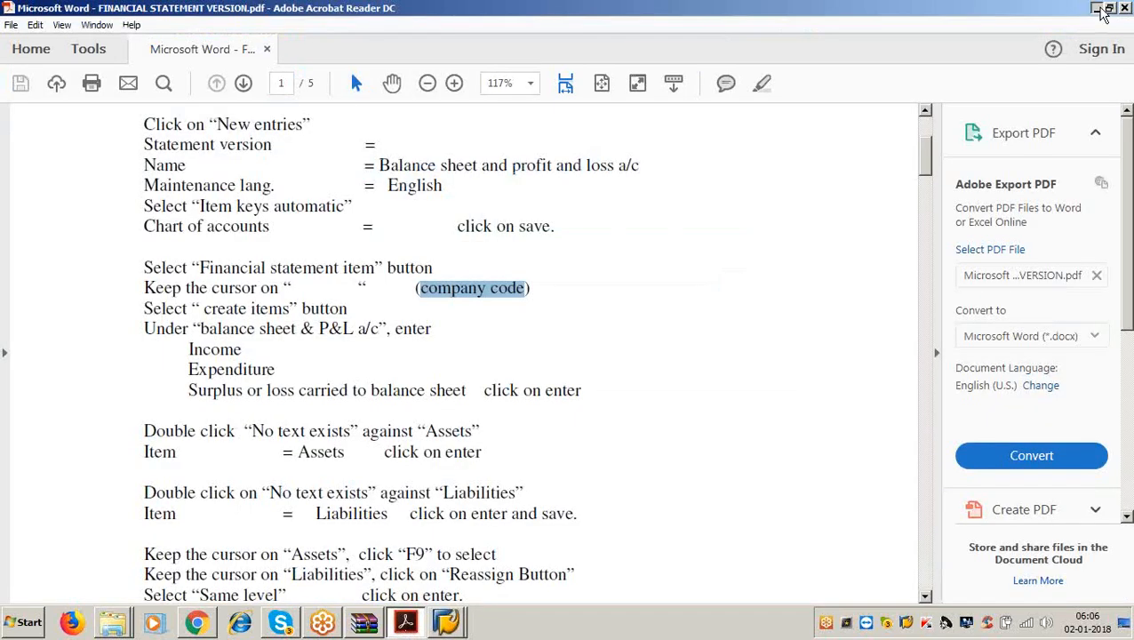
left_click(1097, 7)
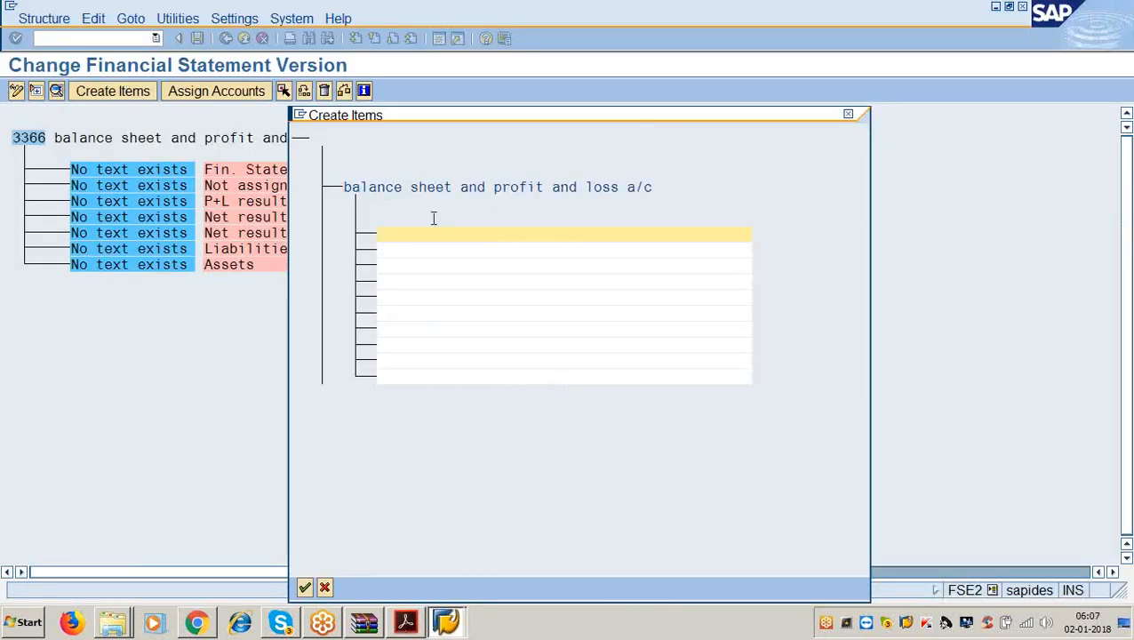
Enter items 'incomes', 'expnditures' and 'surplus or loss carried to balance sheet' into the tree.
type("incomes")
key("Return")
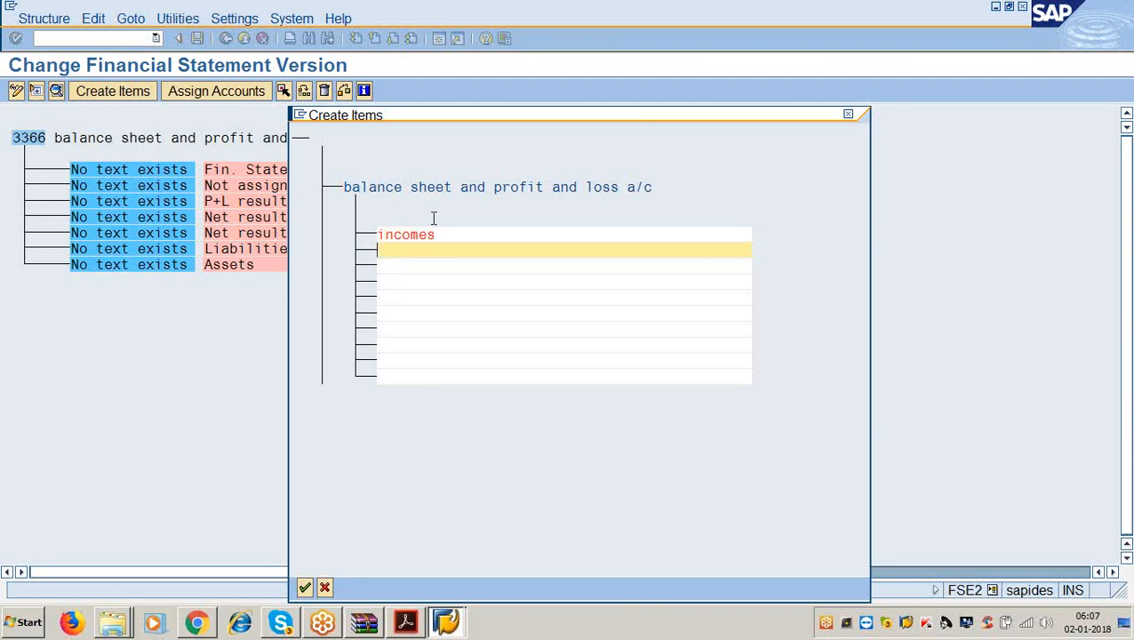
type("expnditures")
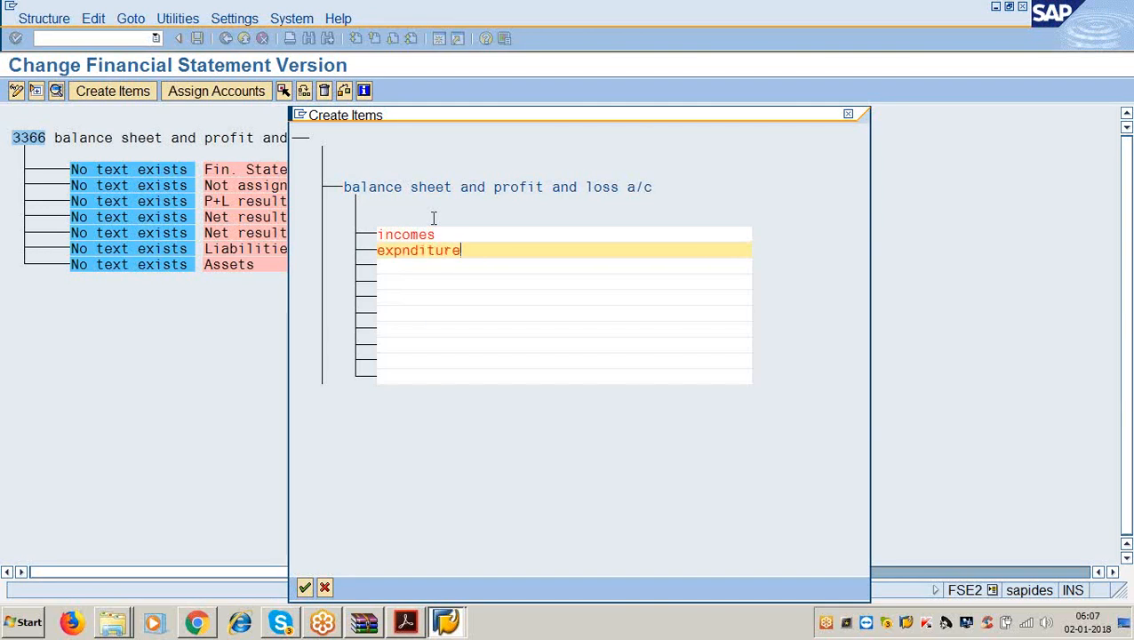
key("Return")
type("surplys o")
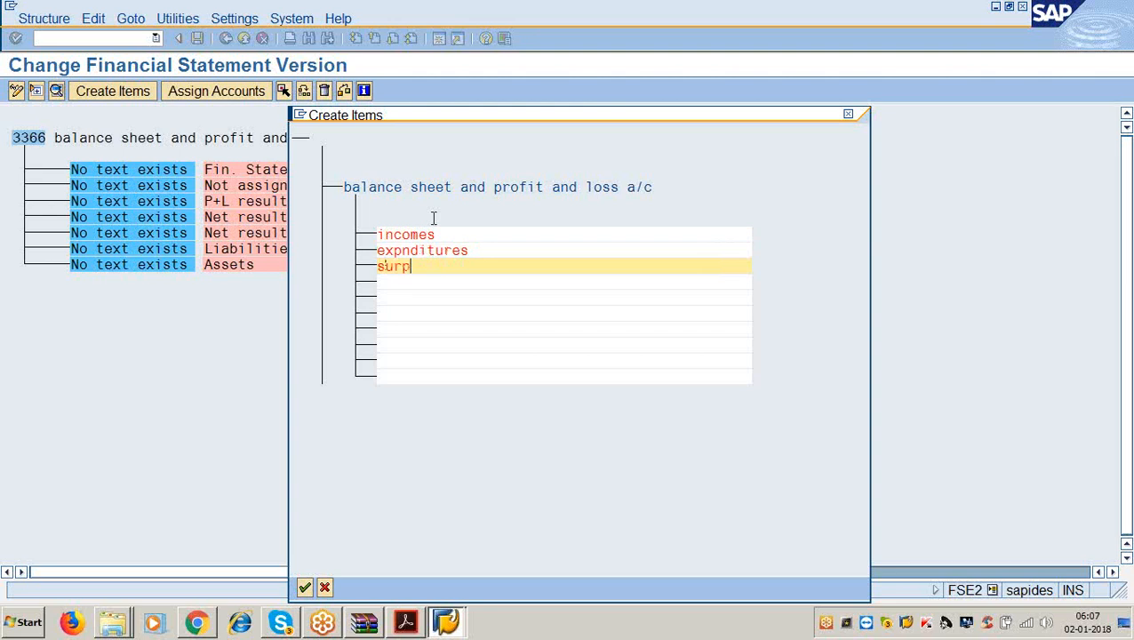
key("BackSpace")
key("BackSpace")
key("BackSpace")
key("BackSpace")
type("us or loss carie")
key("BackSpace")
key("BackSpace")
type("ried")
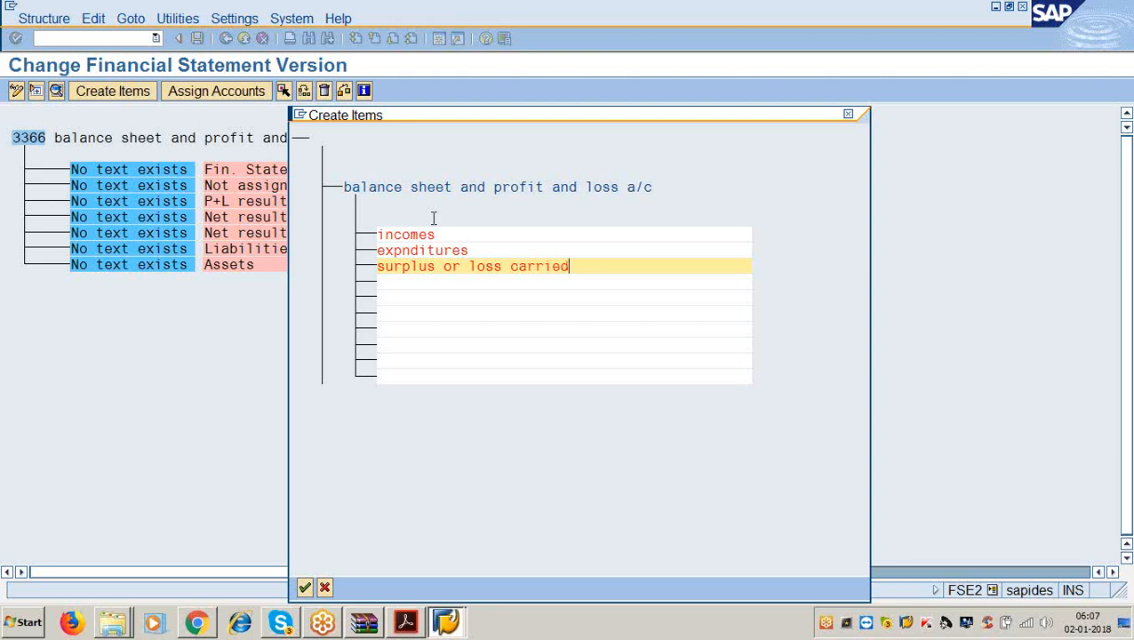
type(" to balance sheet")
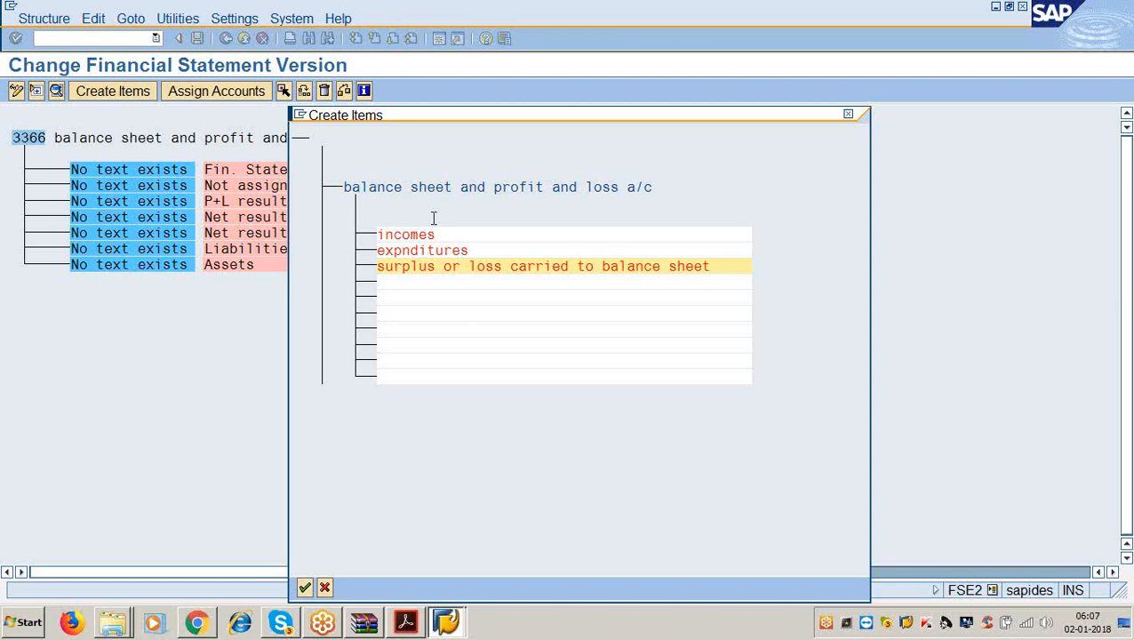
key("Return")
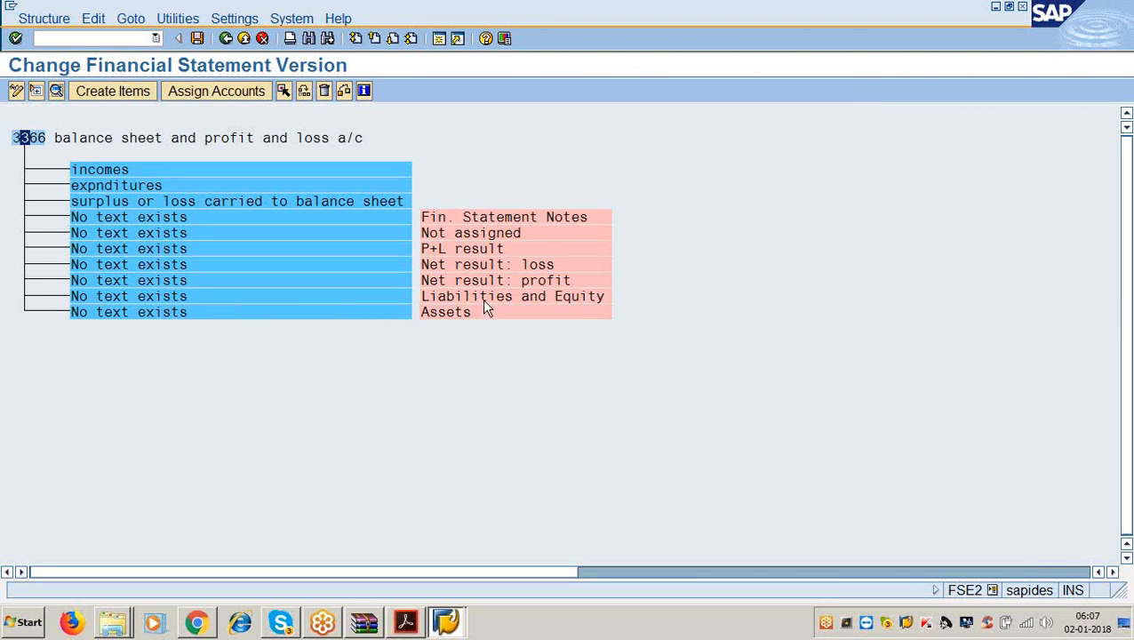
Set the Liabilities and Equity node's text to 'liabilities'.
double_click(129, 297)
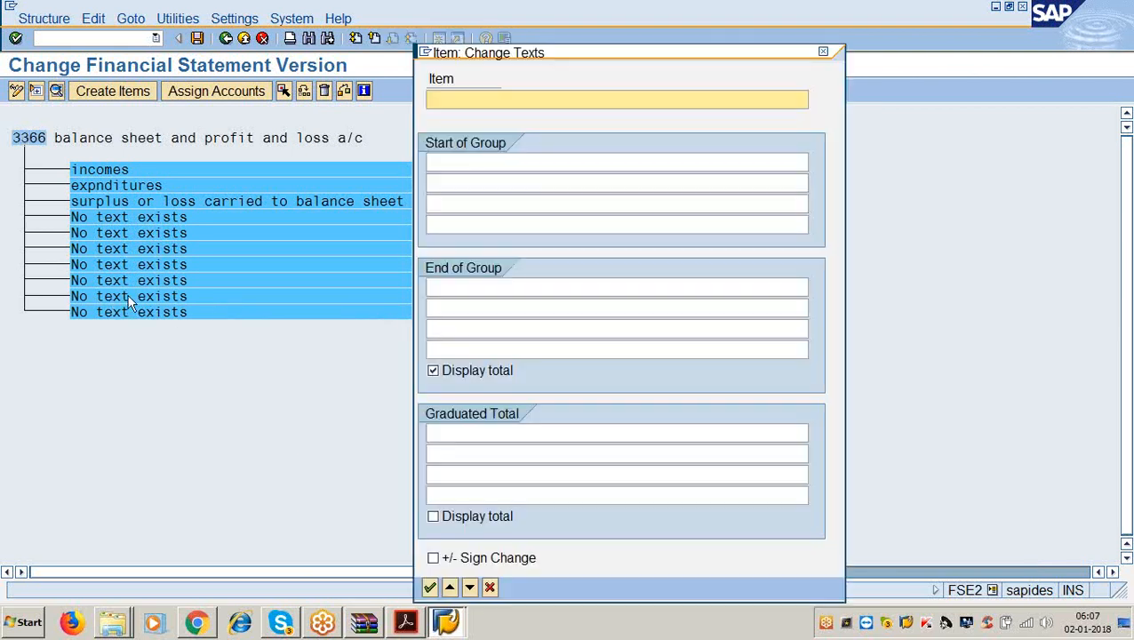
type("iabilits")
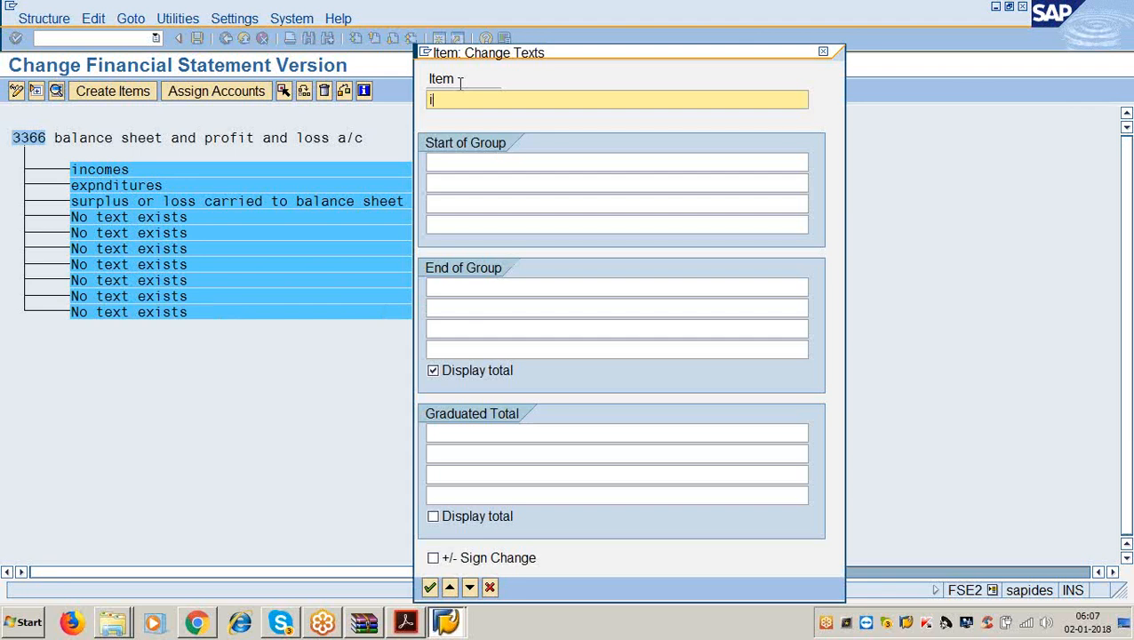
key("BackSpace")
key("BackSpace")
key("BackSpace")
key("BackSpace")
key("BackSpace")
key("BackSpace")
key("BackSpace")
key("BackSpace")
type("lia")
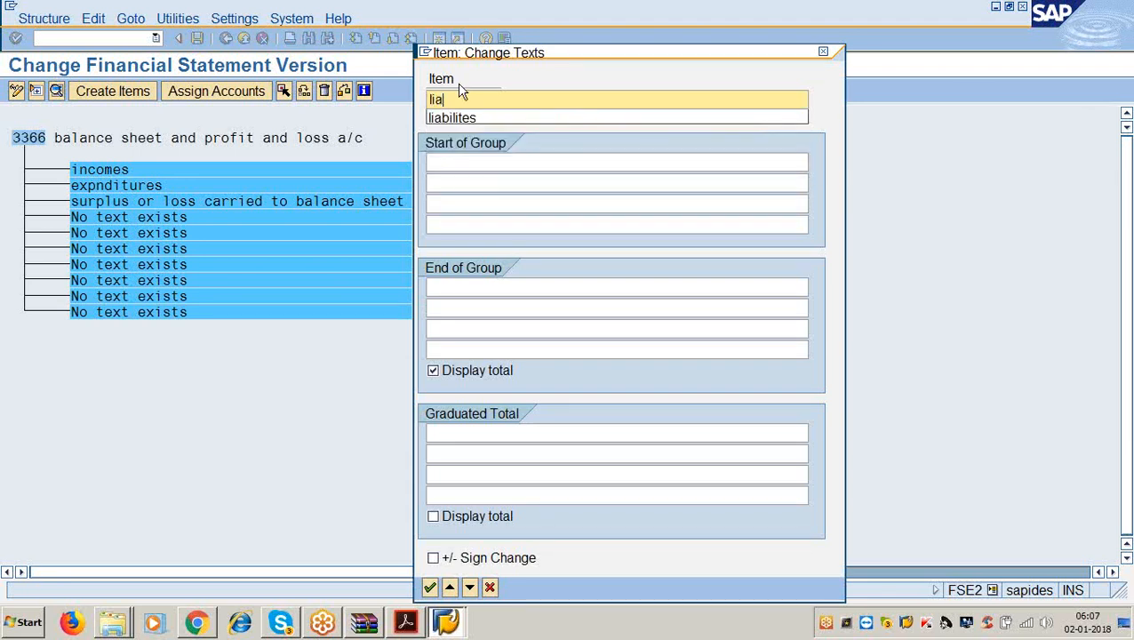
type("bilities")
key("Return")
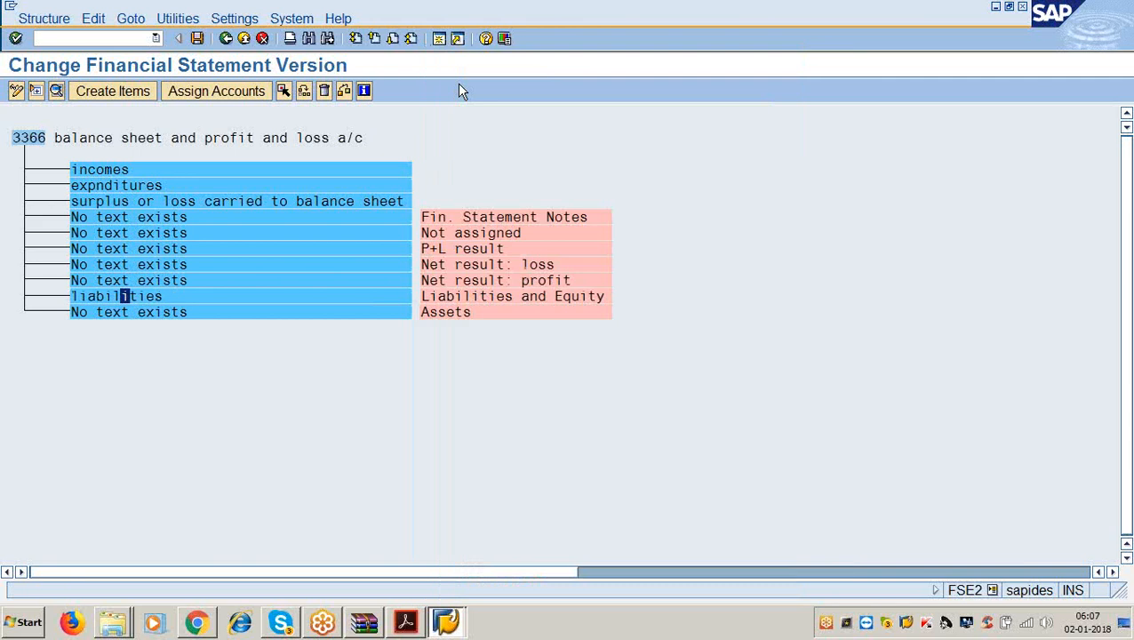
Set the Assets node's text to 'assets'.
double_click(134, 312)
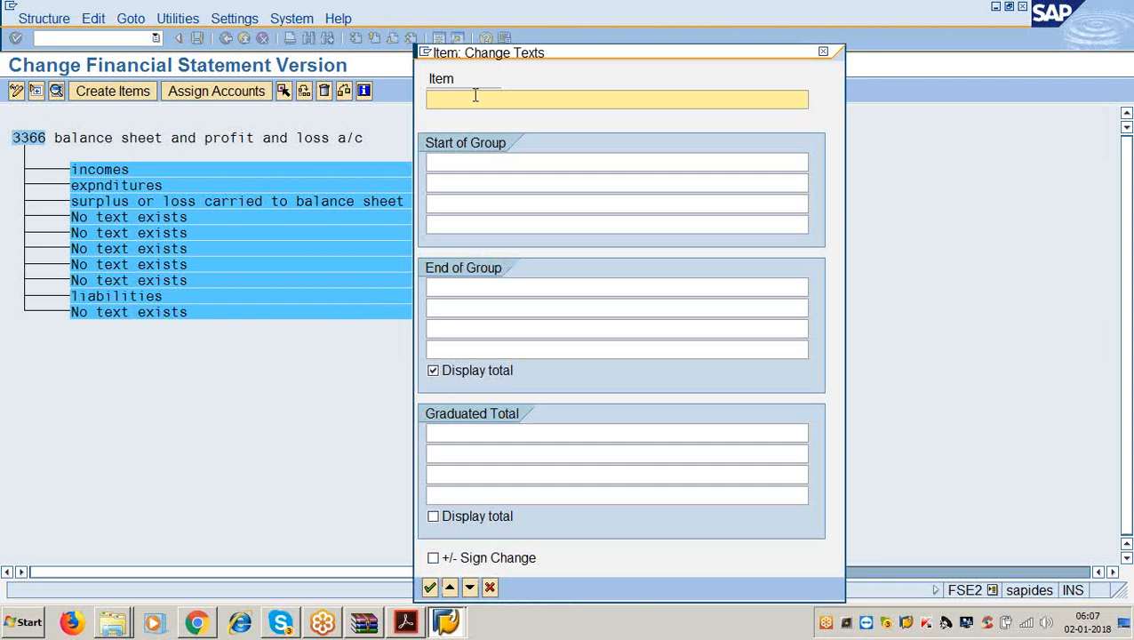
type("assets")
key("Return")
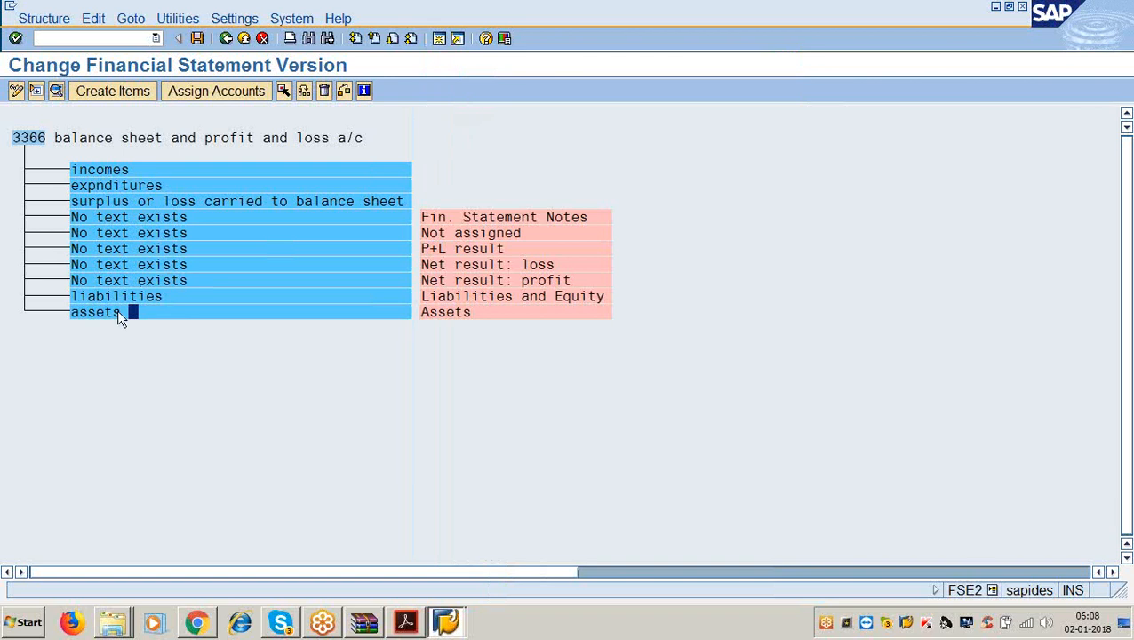
Save version 3366's items under the existing customizing request and bring the PDF guide back.
left_click(197, 38)
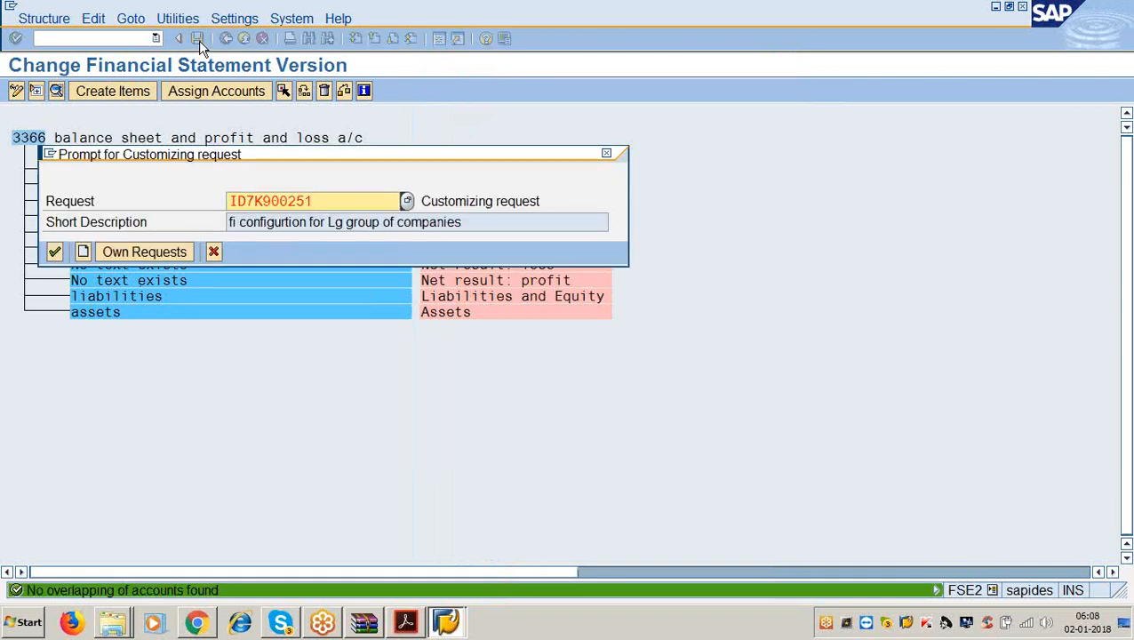
left_click(54, 251)
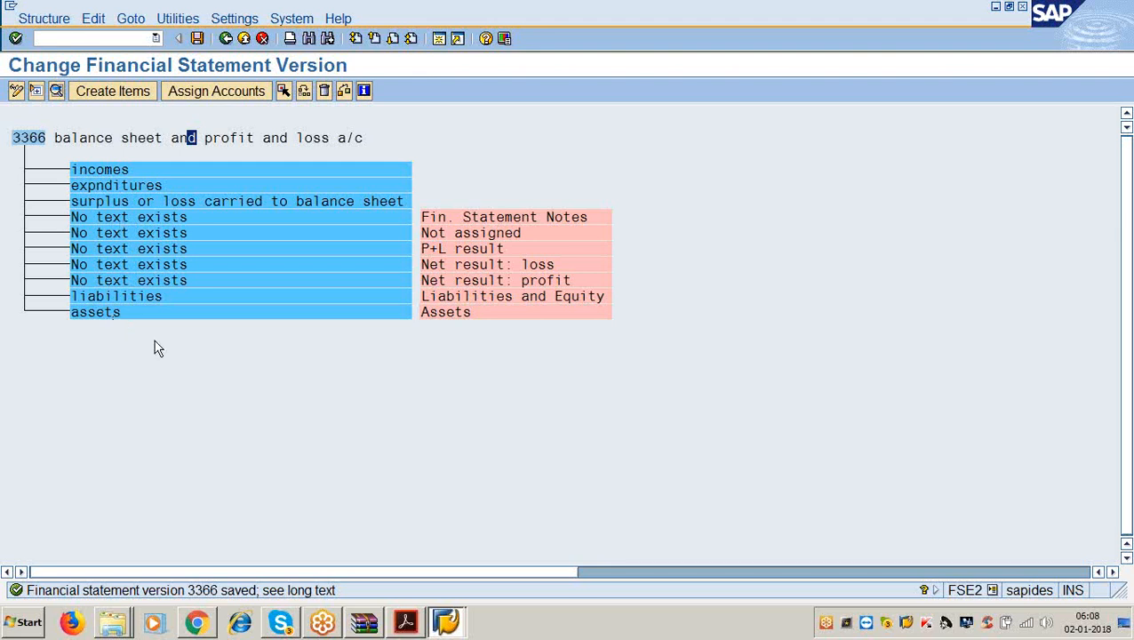
left_click(405, 623)
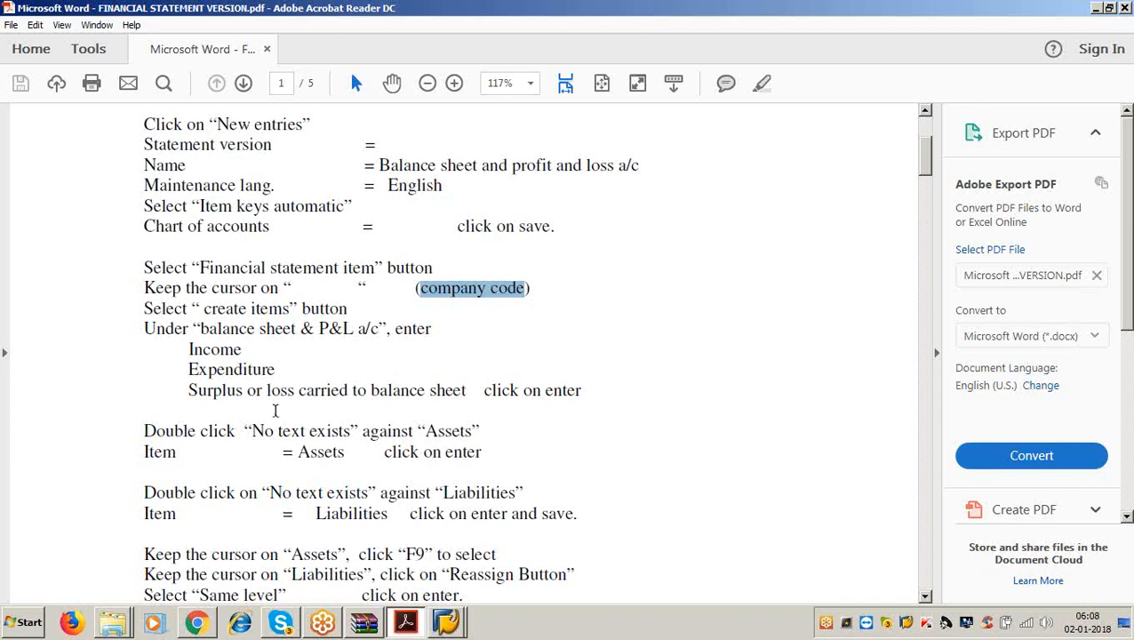
Highlight the PDF guide's steps for reassigning the assets and incomes nodes, then minimize Acrobat.
scroll(233, 388, "down", 6)
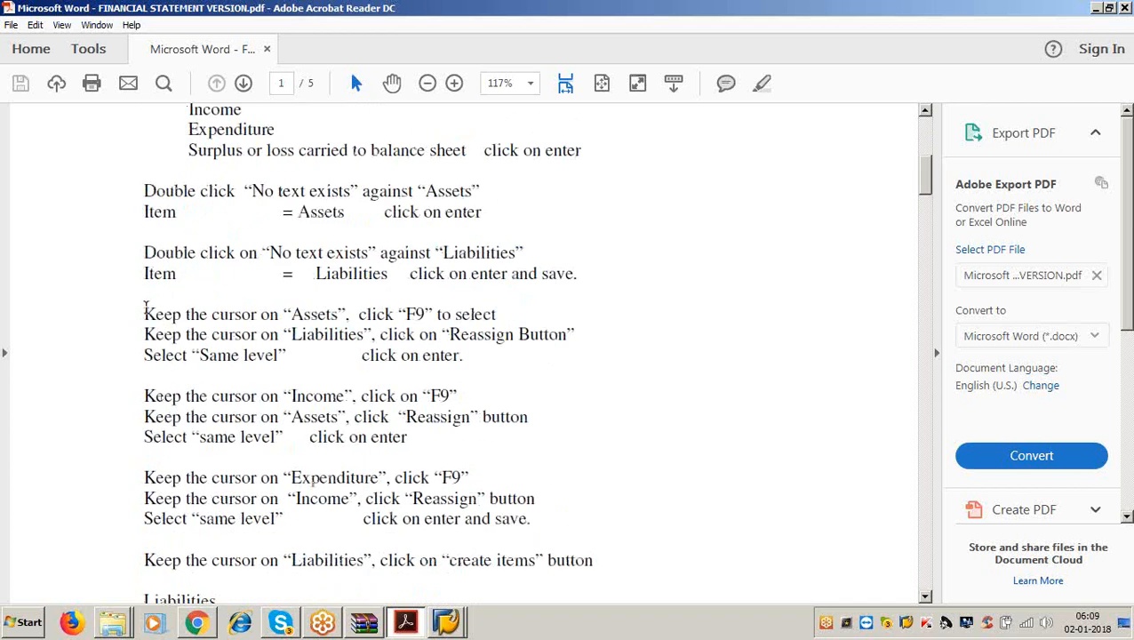
left_click_drag(143, 307, 460, 359)
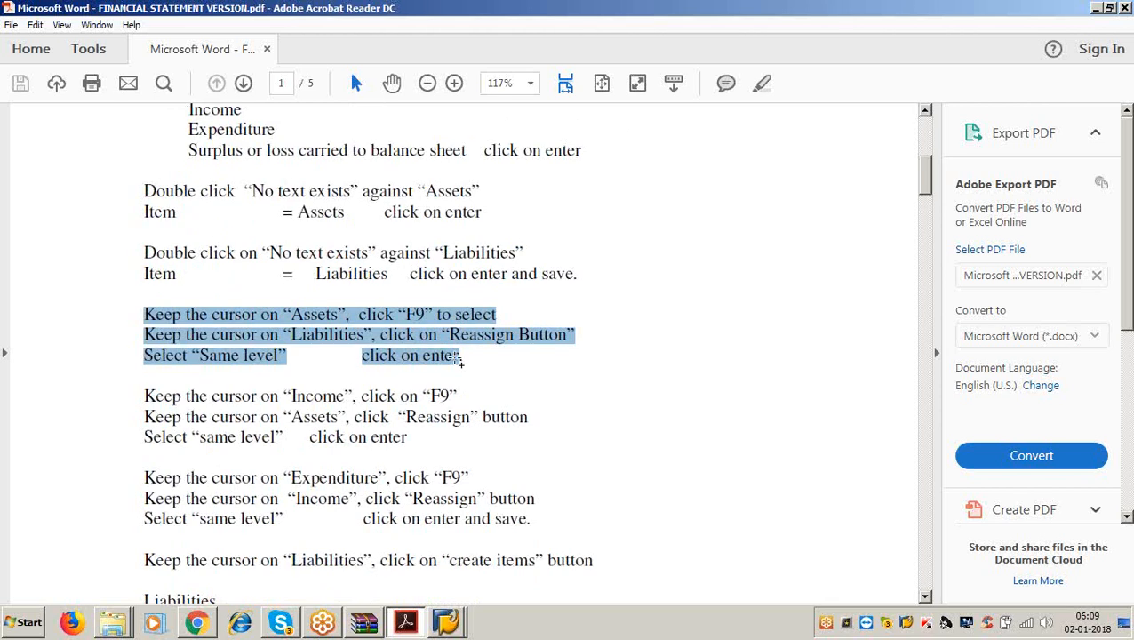
left_click(1097, 9)
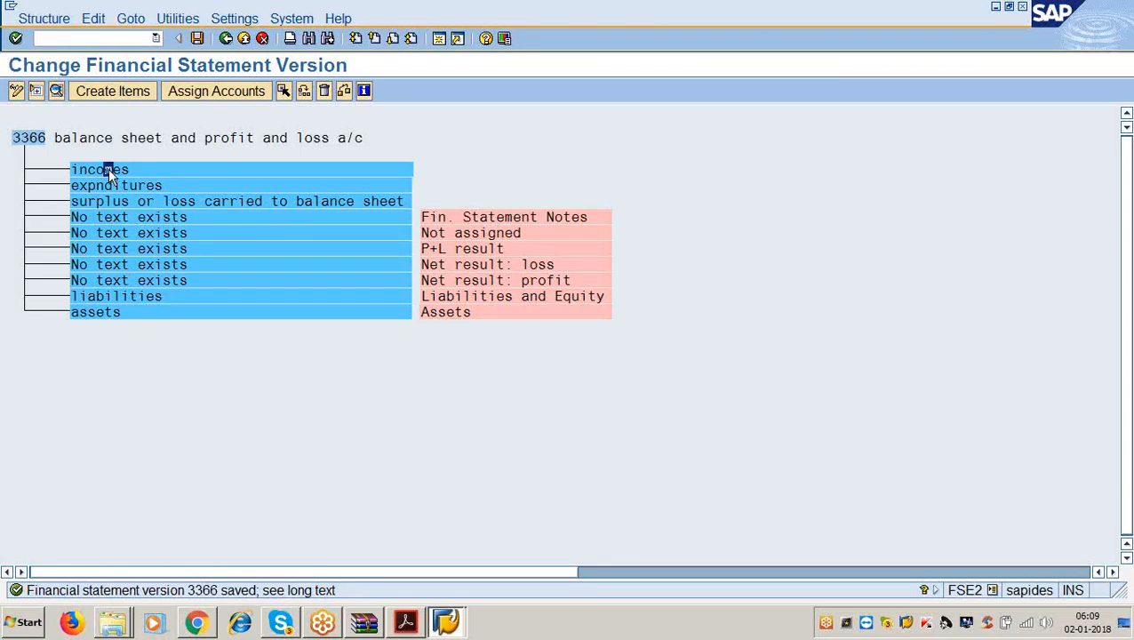
Reassign the incomes node to Same Level as assets in version 3366.
left_click(283, 92)
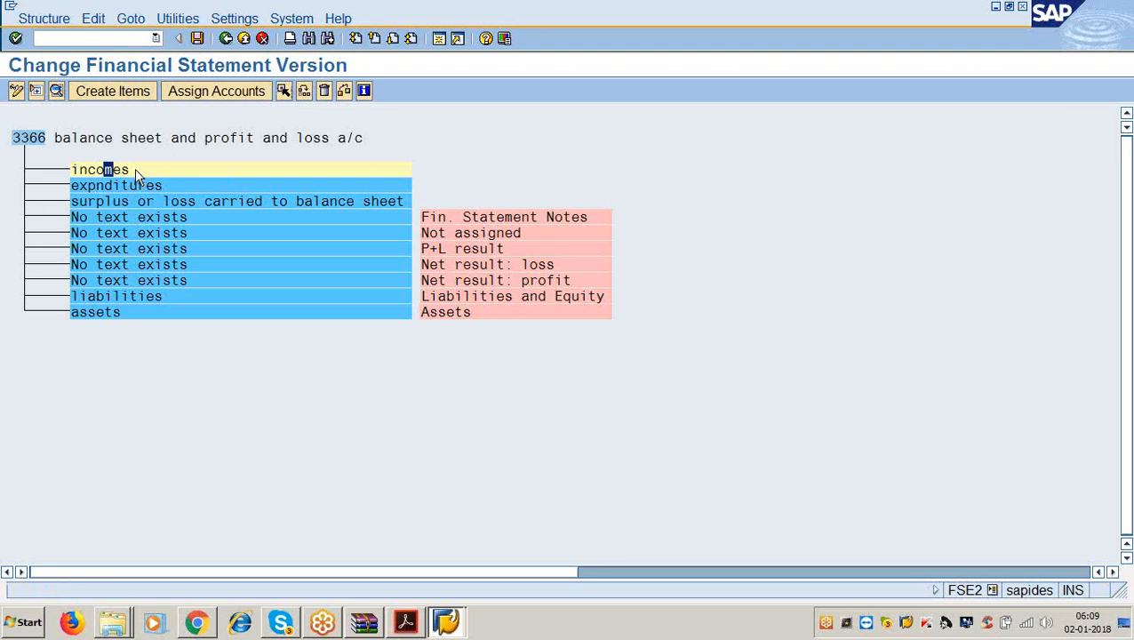
left_click(101, 312)
left_click(303, 92)
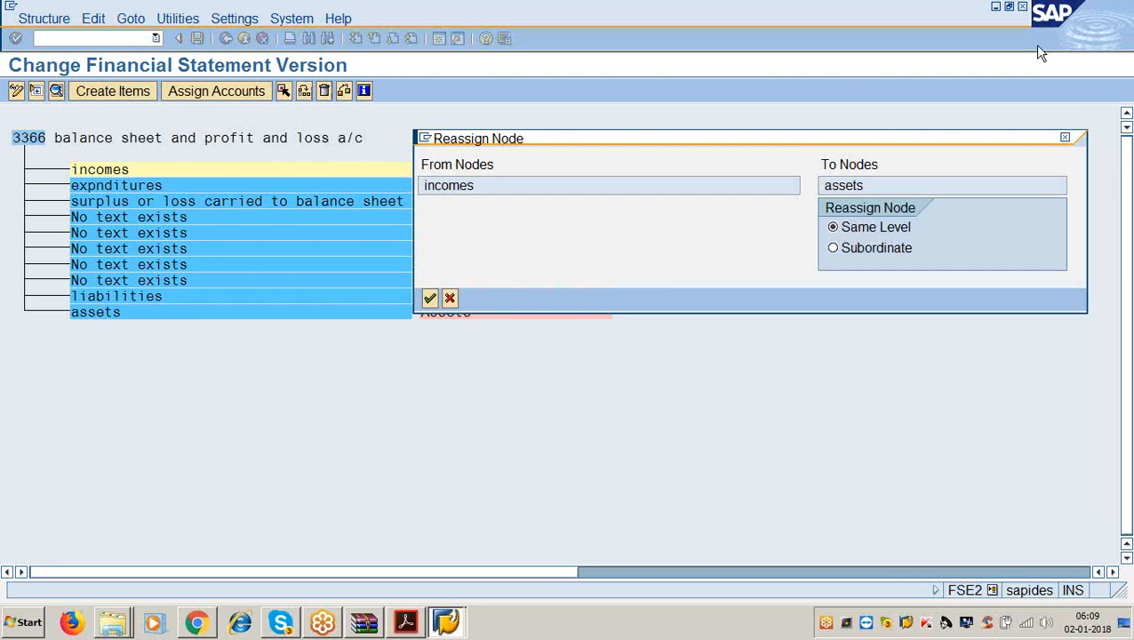
left_click(1107, 44)
left_click(1108, 43)
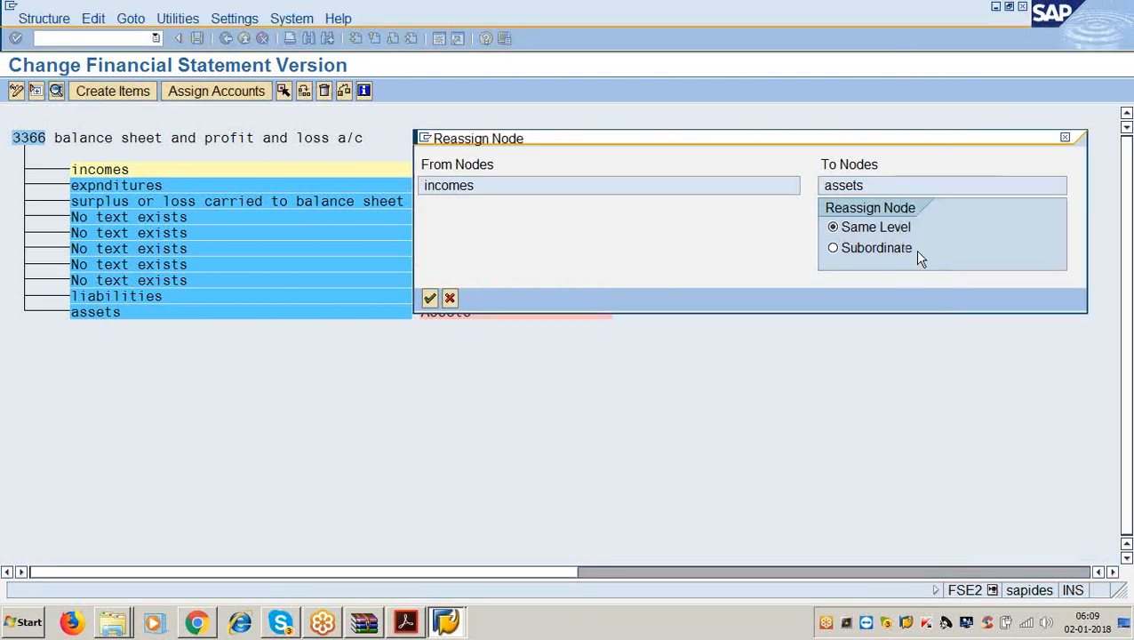
left_click(430, 298)
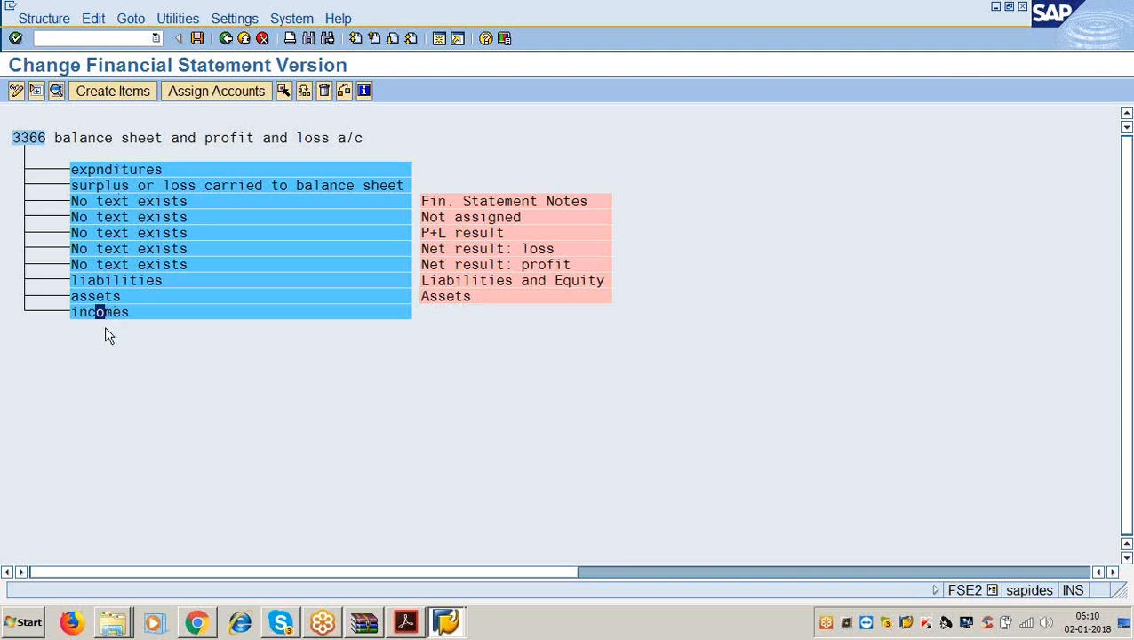
Reassign expnditures to Same Level after incomes and save version 3366.
left_click(135, 169)
left_click(284, 92)
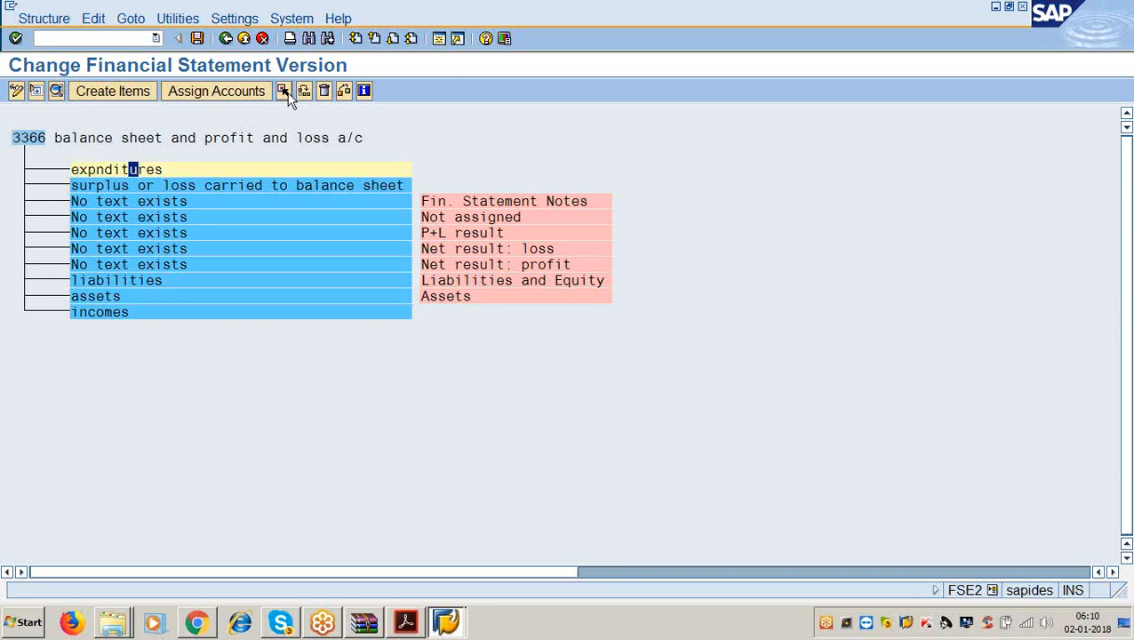
left_click(99, 313)
left_click(303, 91)
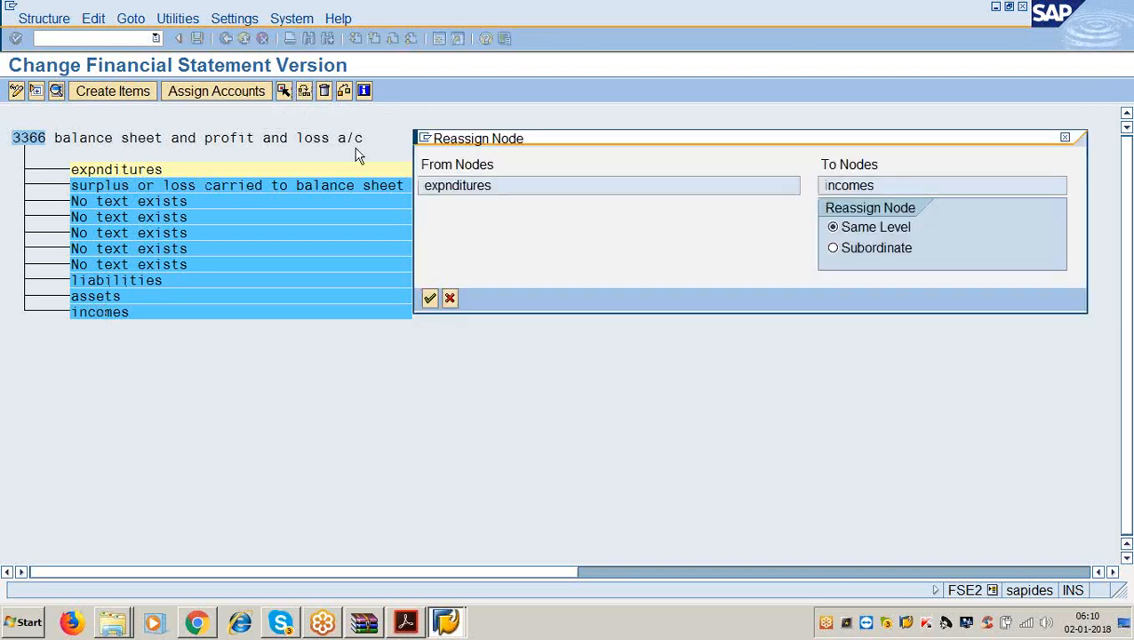
left_click(429, 299)
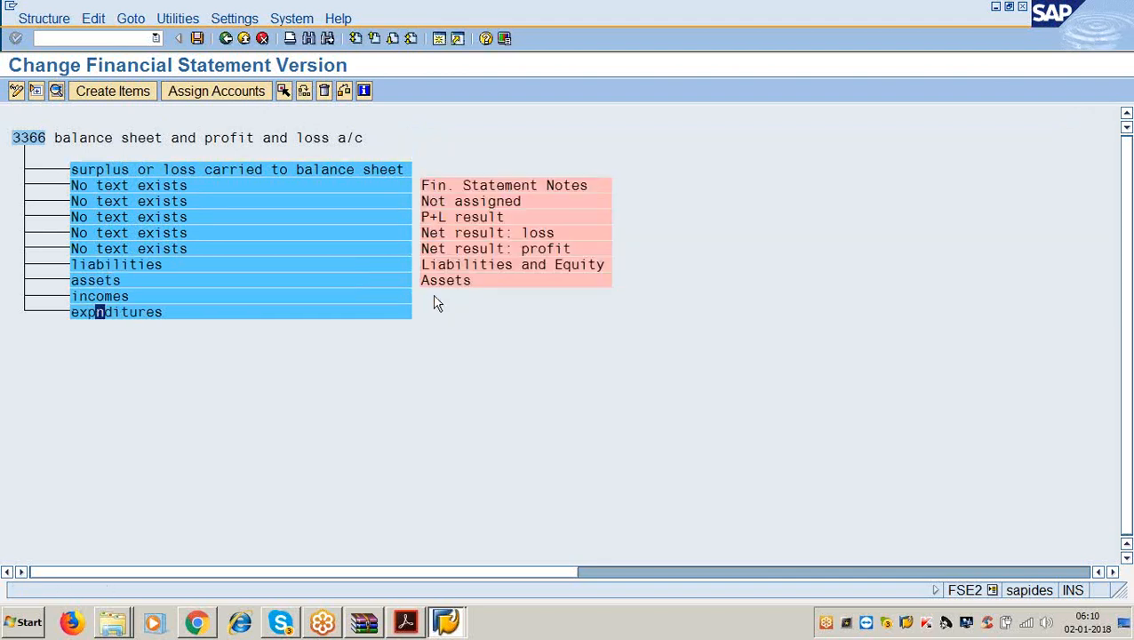
left_click(198, 40)
left_click(402, 622)
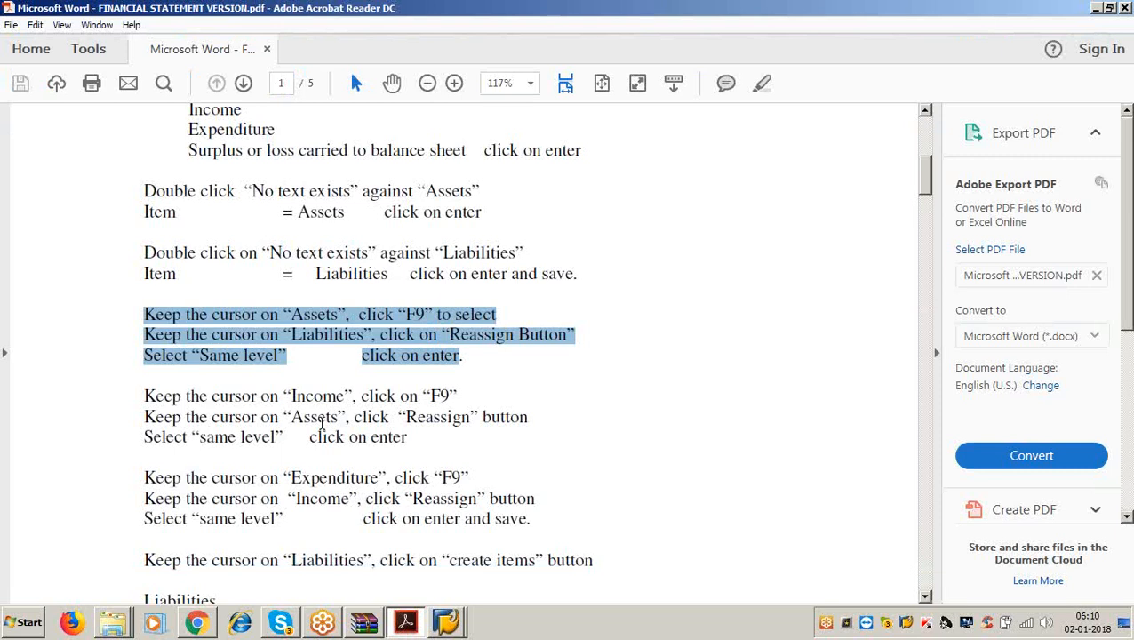
Review the next instructions in the PDF, clear the highlighted lines, and minimize Acrobat.
scroll(322, 425, "up", 4)
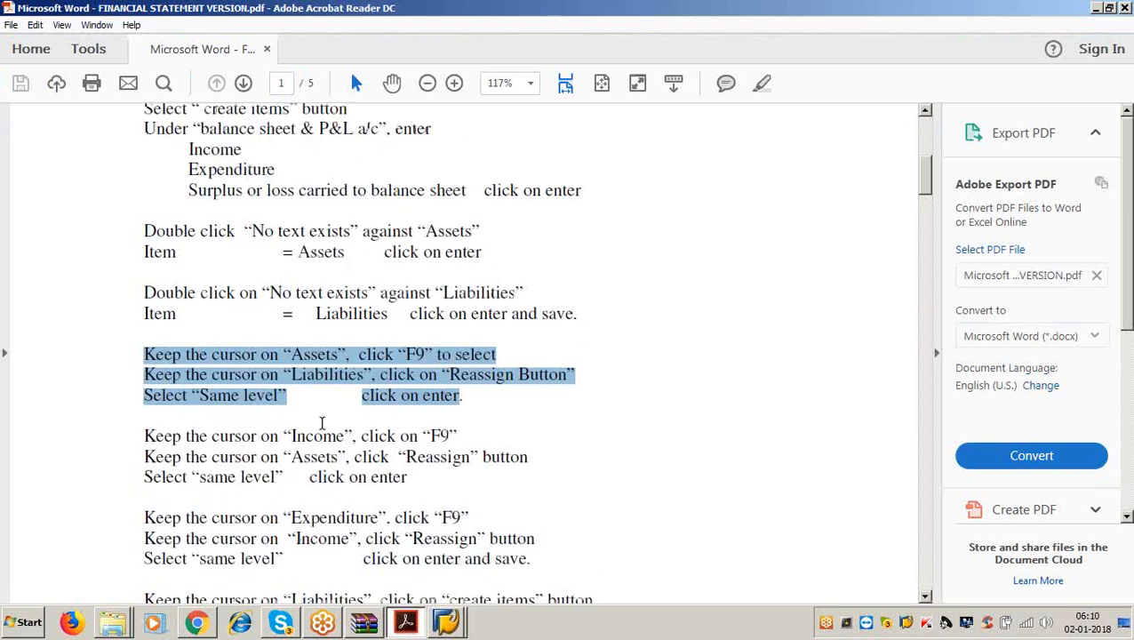
scroll(325, 433, "down", 1)
scroll(324, 432, "down", 5)
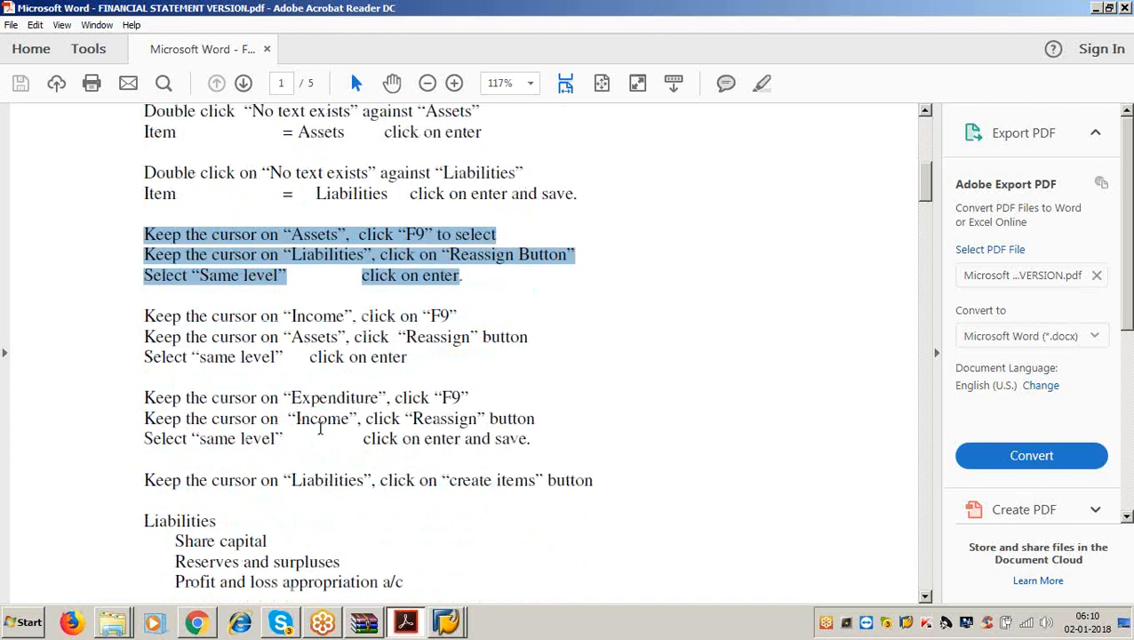
scroll(320, 428, "down", 3)
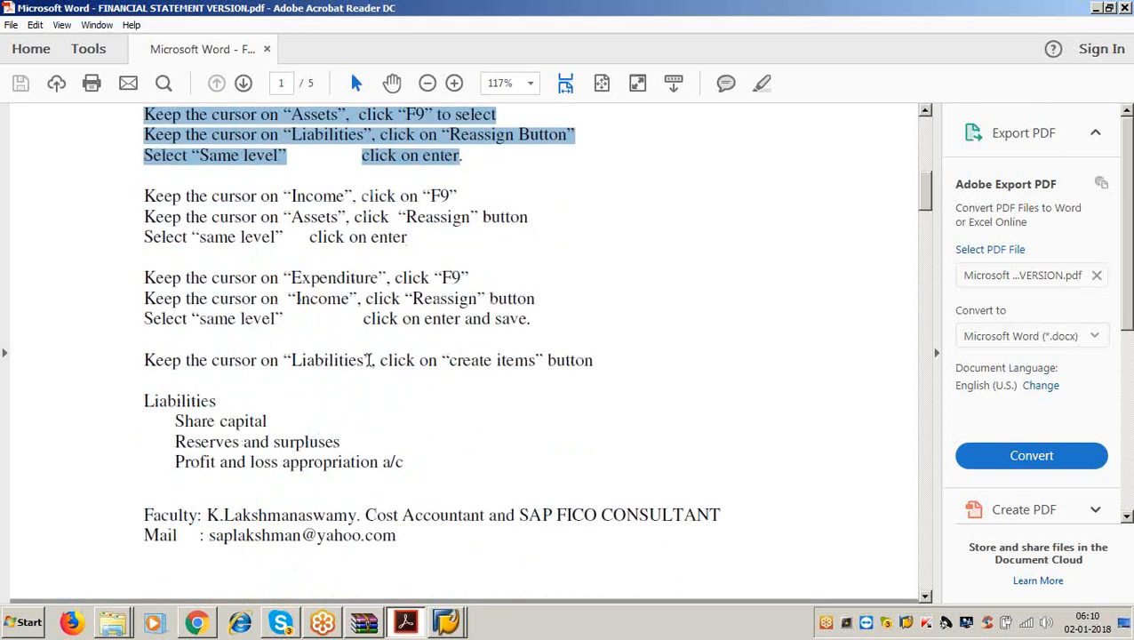
left_click(369, 360)
left_click(593, 360)
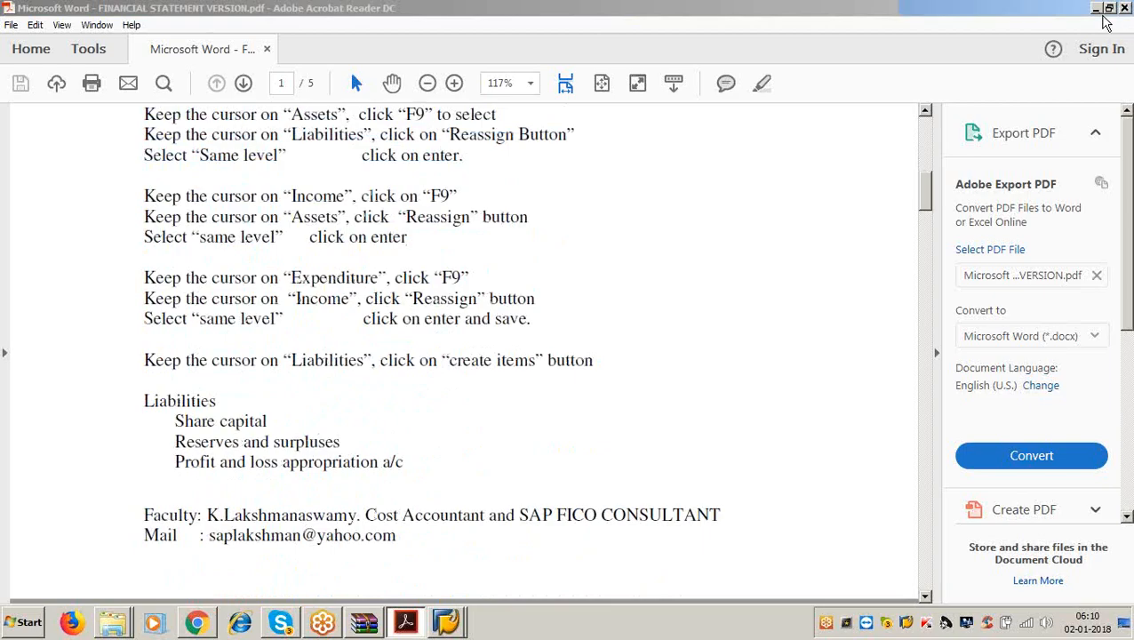
left_click(1097, 8)
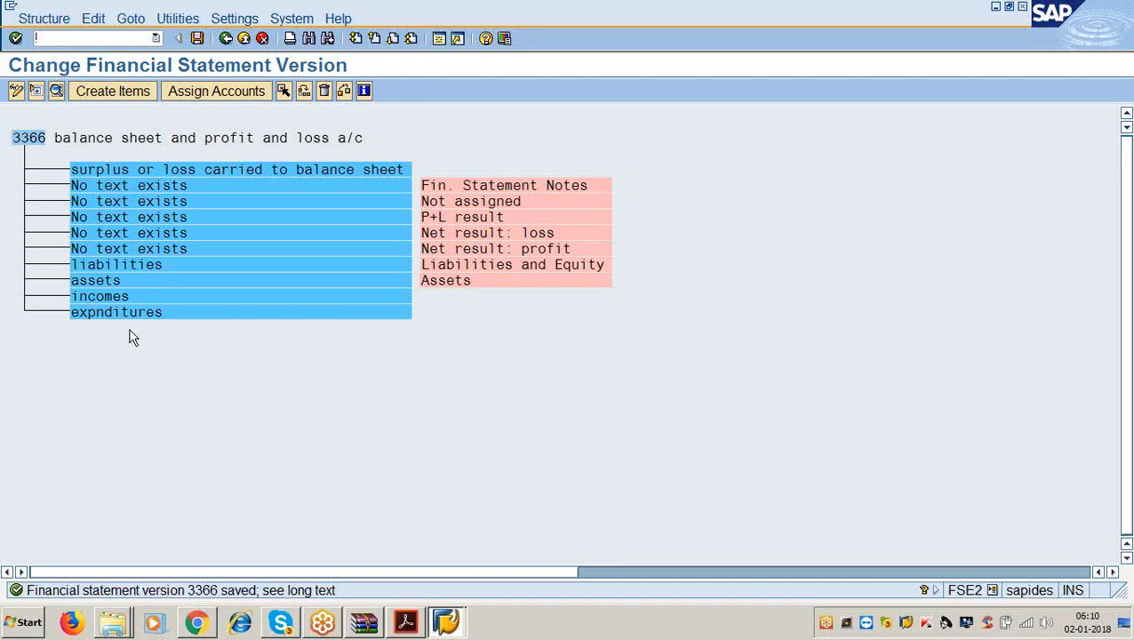
Under liabilities, create the items 'share capital' and 'reserves and surpluses'.
left_click(133, 264)
left_click(124, 91)
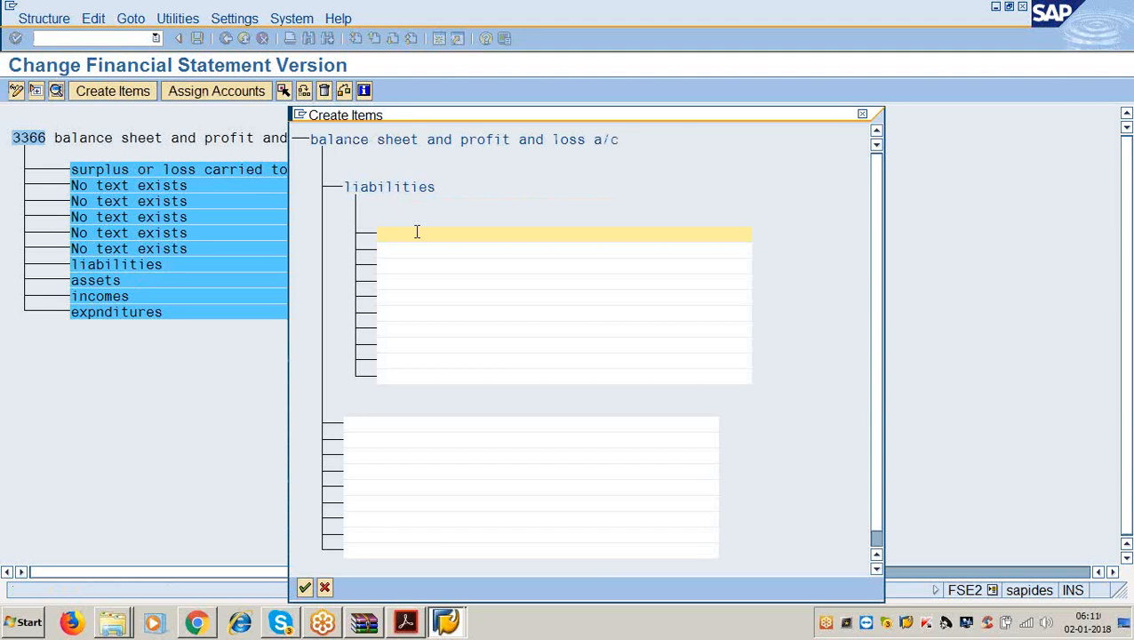
type("share capital")
key("Tab")
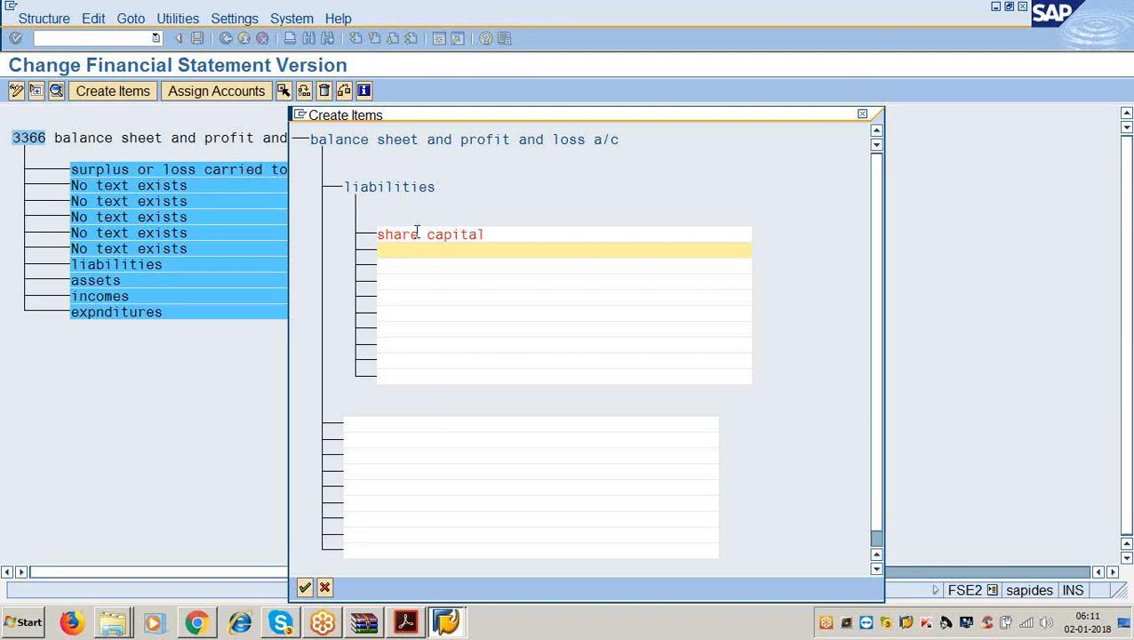
type("reserves and surpluses")
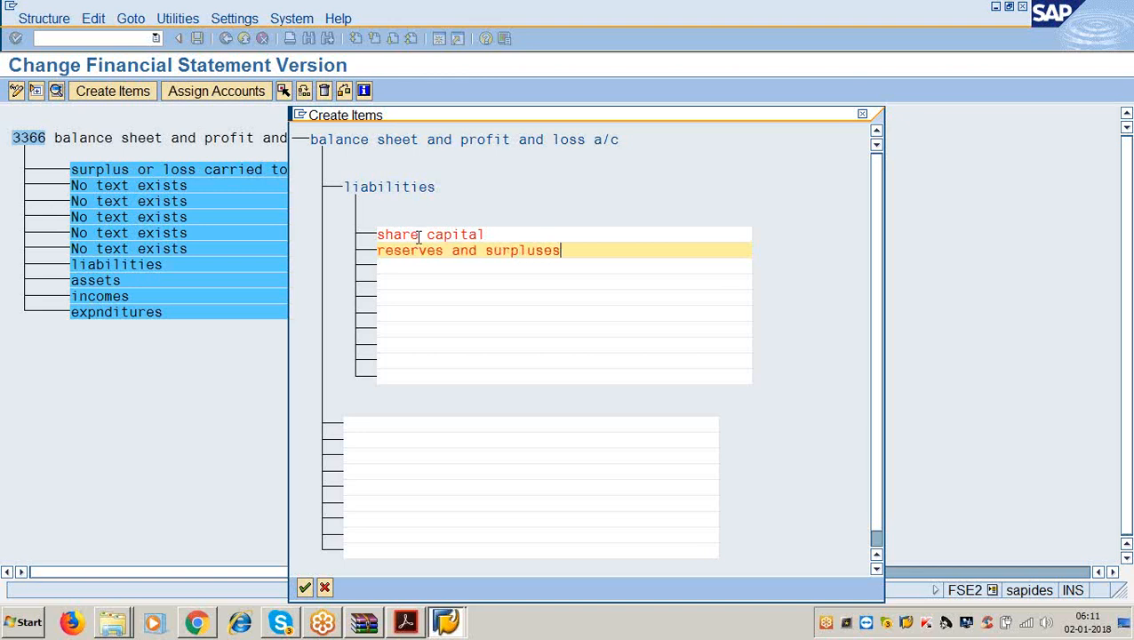
key("Down")
Add the item 'surplus loss carried to balance sheet', correcting typos along the way.
type("surplu sor l")
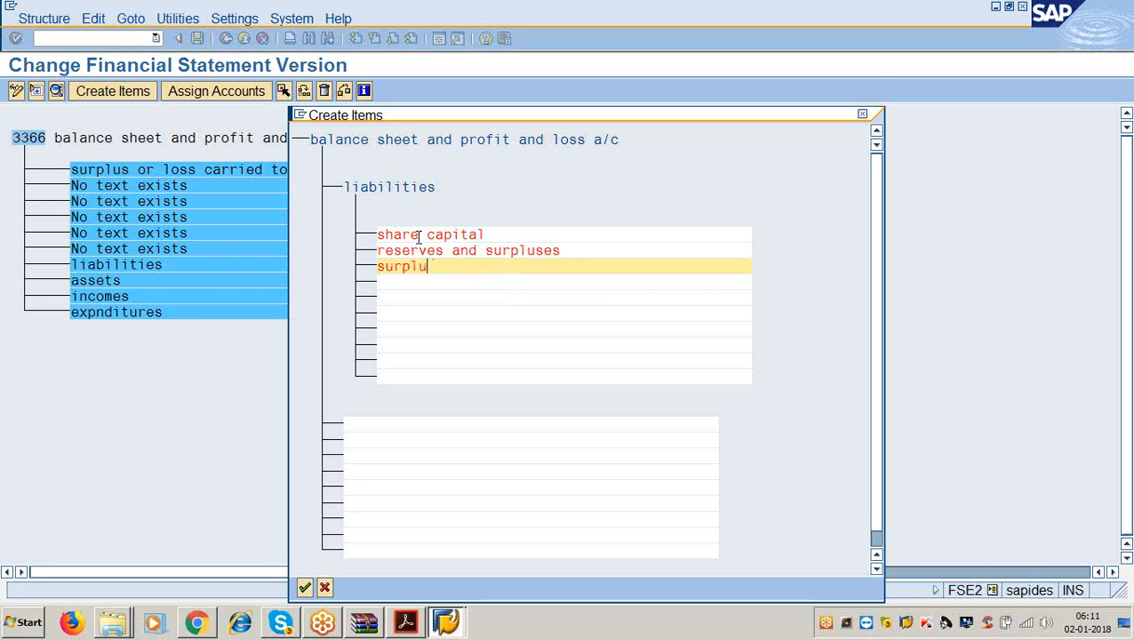
key("BackSpace")
key("BackSpace")
key("BackSpace")
key("BackSpace")
key("BackSpace")
key("BackSpace")
type("s loss carried to b")
left_click(418, 236)
type("a")
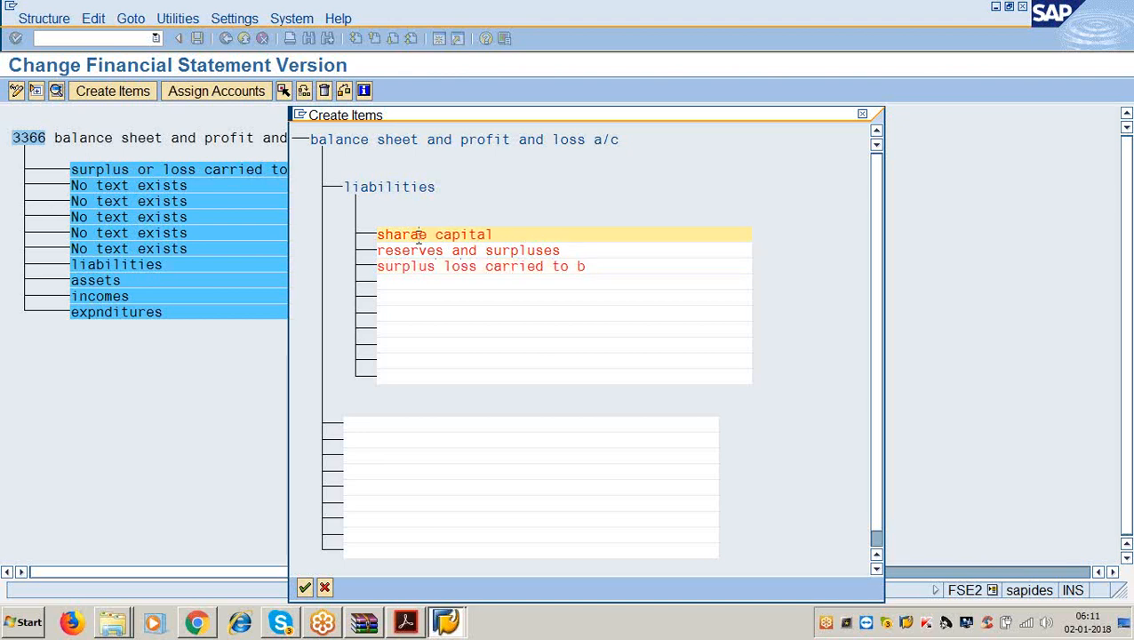
key("BackSpace")
left_click(596, 268)
type("alance")
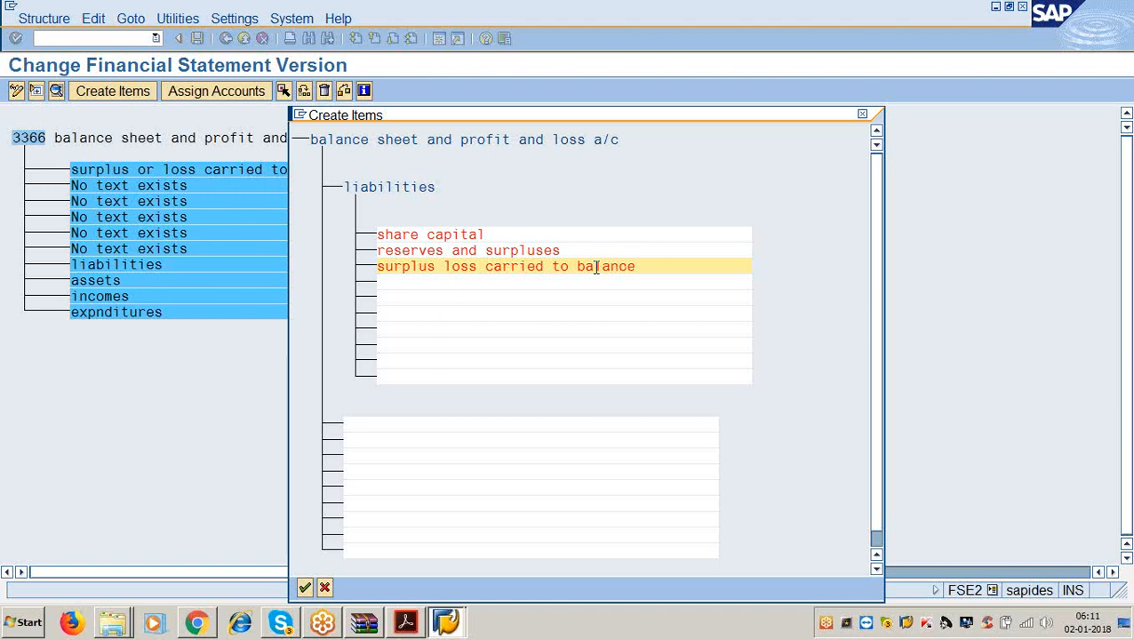
type(" sheet")
Check the item list in the PDF guide, then begin the accumulated depreciation item.
left_click(407, 622)
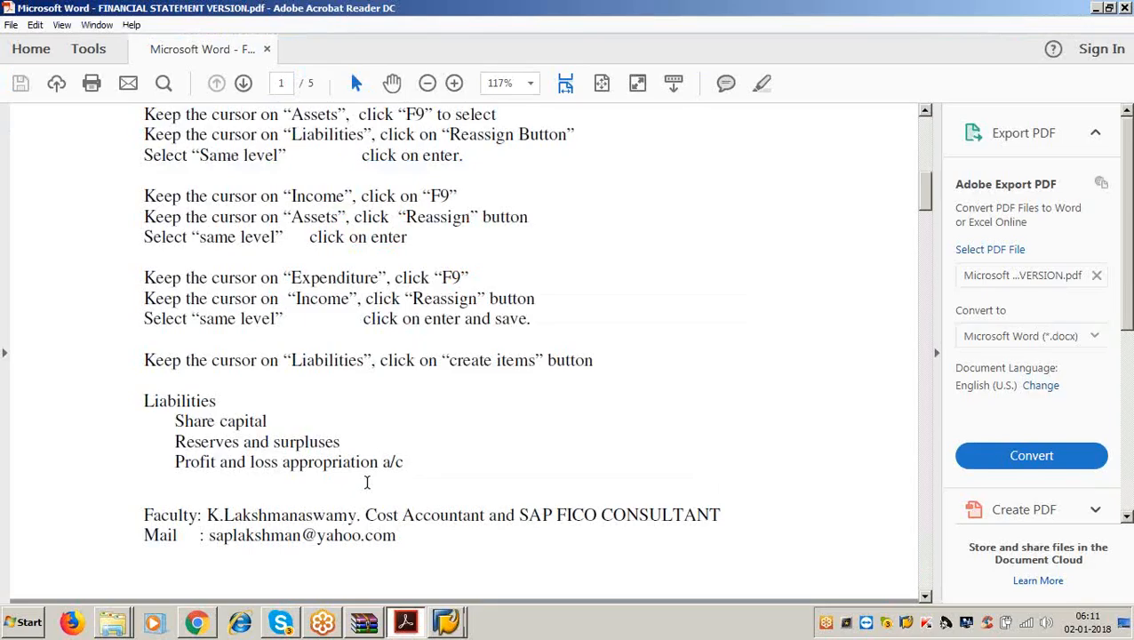
scroll(448, 400, "down", 5)
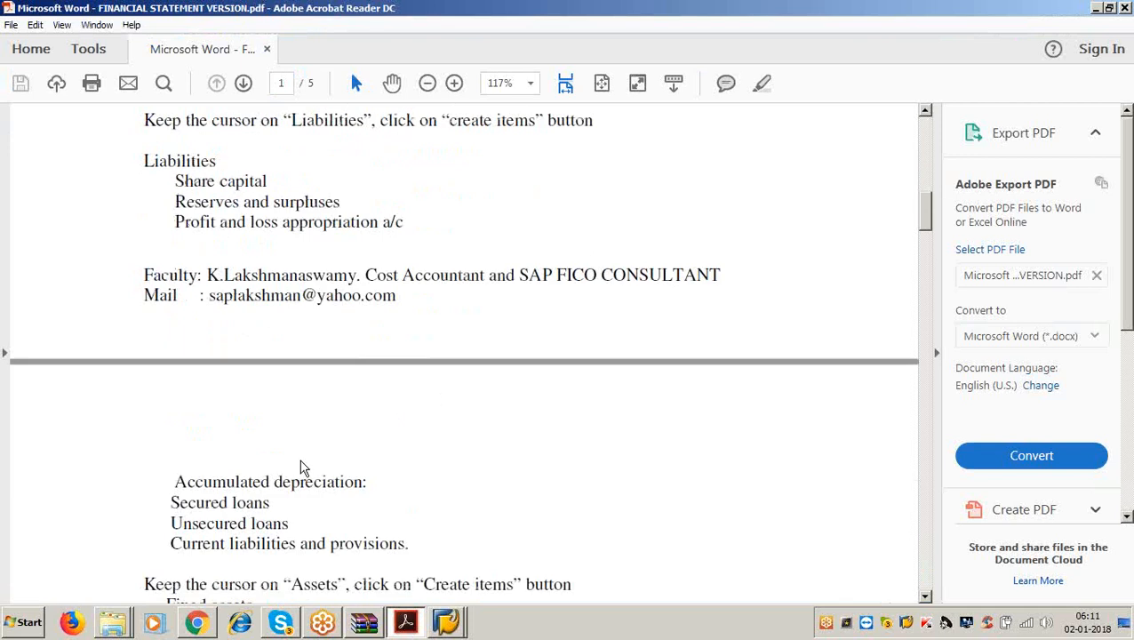
key("alt+Tab")
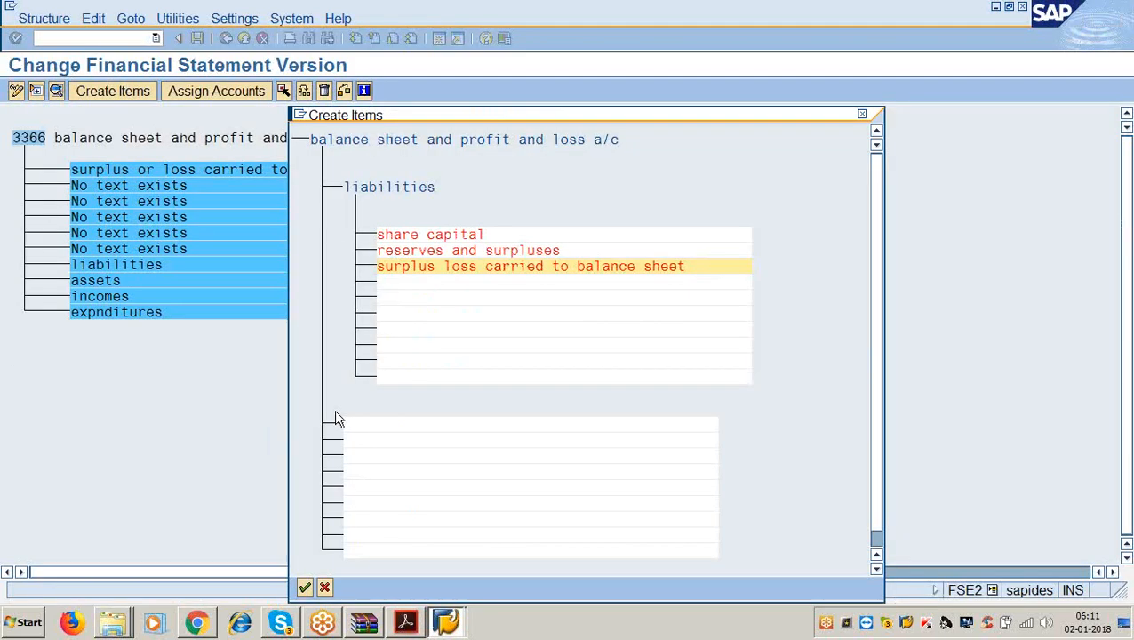
left_click(423, 282)
type("accum")
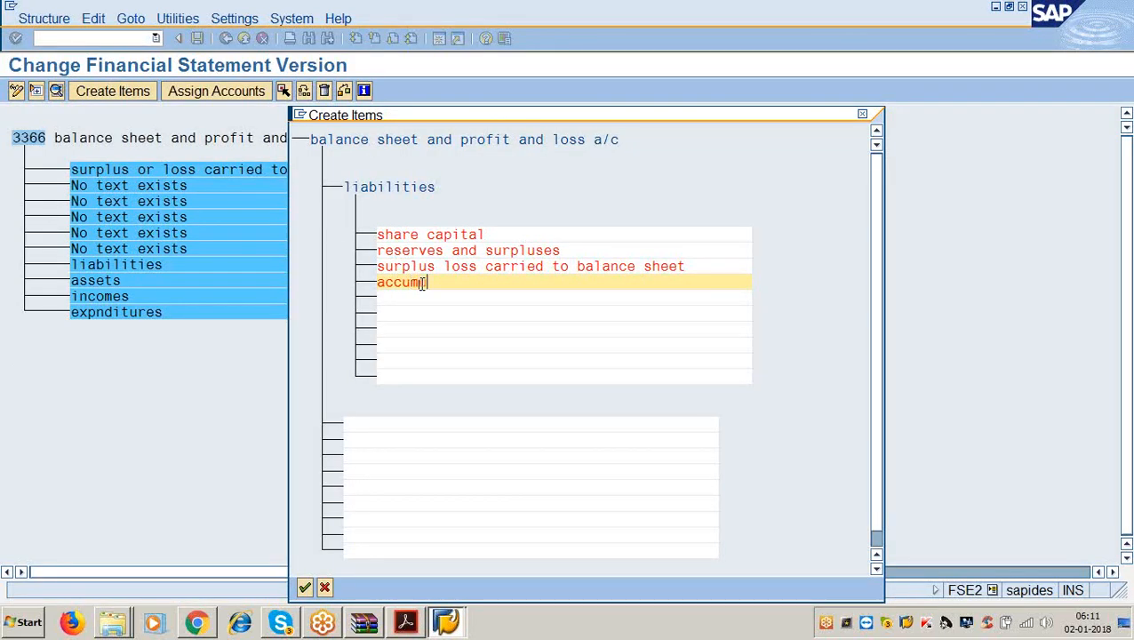
type("ulated depreci")
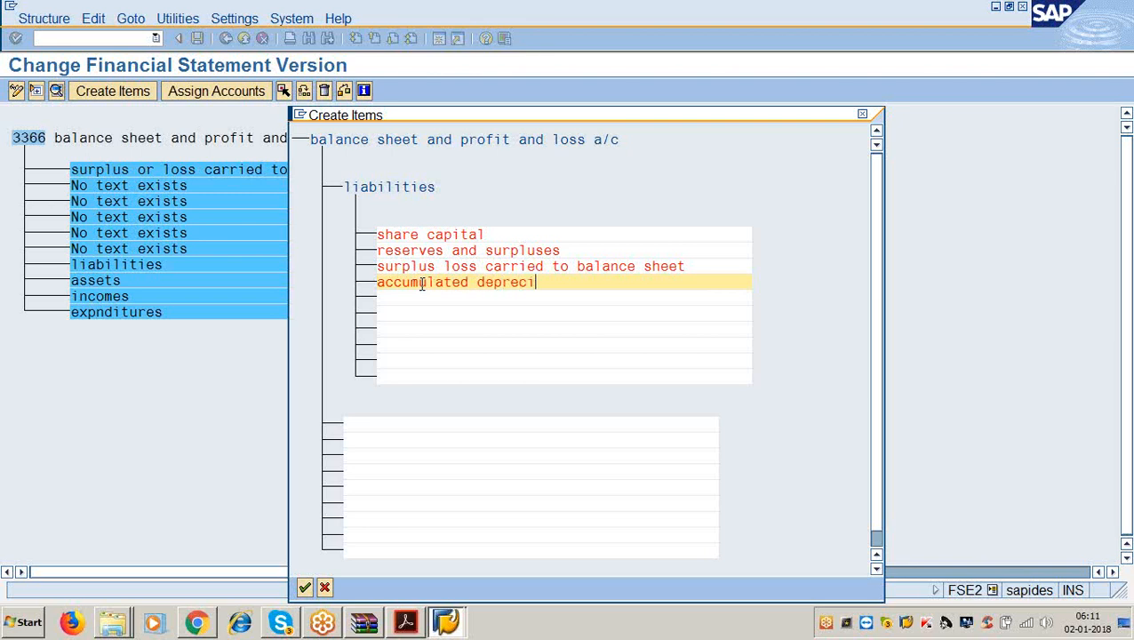
Complete the item 'accumulated depreciation', fixing its spelling.
type("ation")
key("Down")
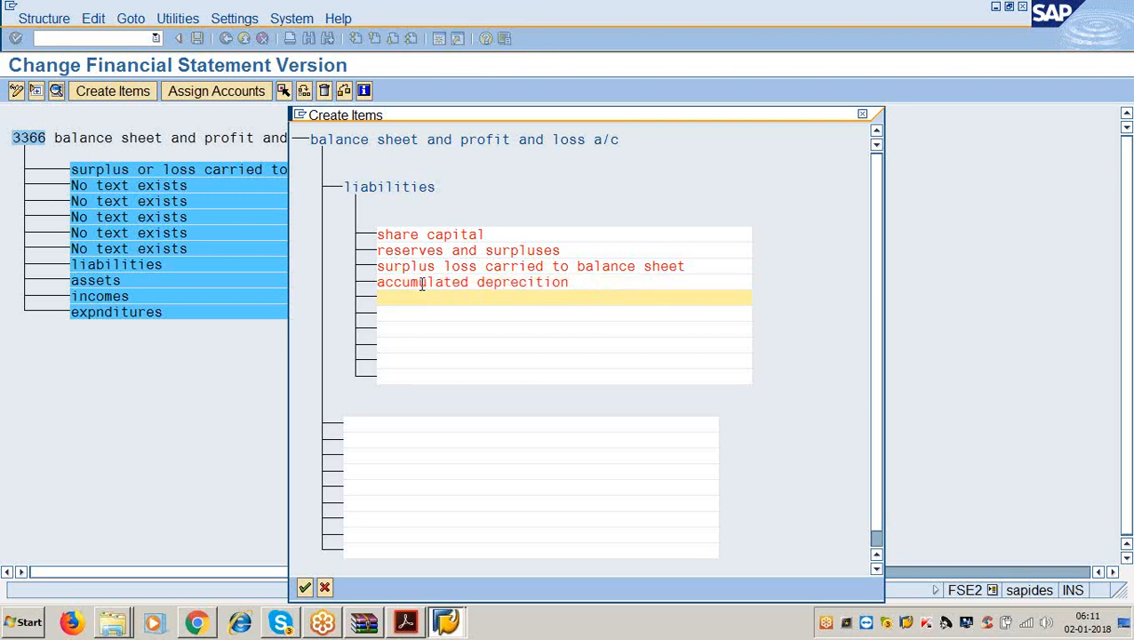
left_click(582, 284)
key("BackSpace")
key("BackSpace")
key("BackSpace")
key("BackSpace")
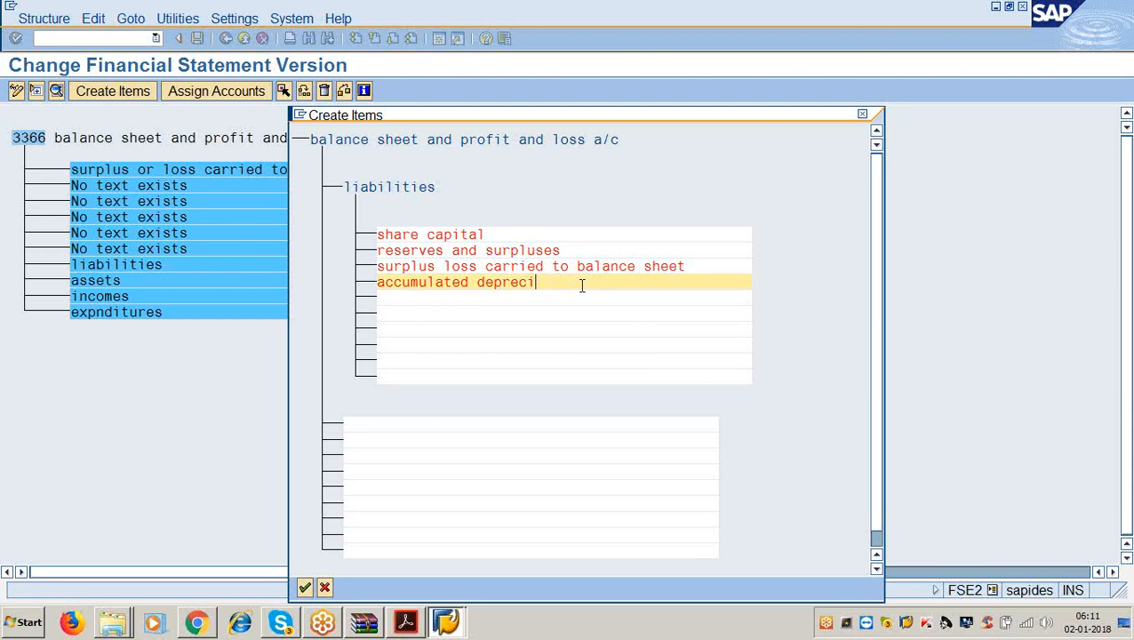
type("ation")
key("Down")
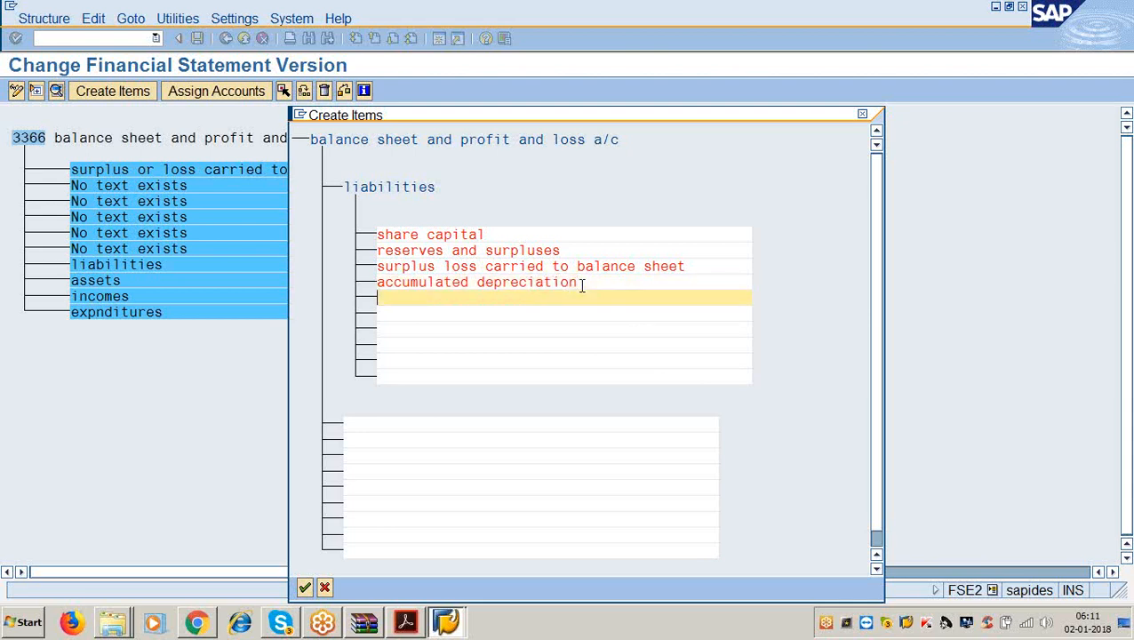
Add the items 'secured loans' and 'unsecured loans'.
type("secured loans")
key("Down")
type("un")
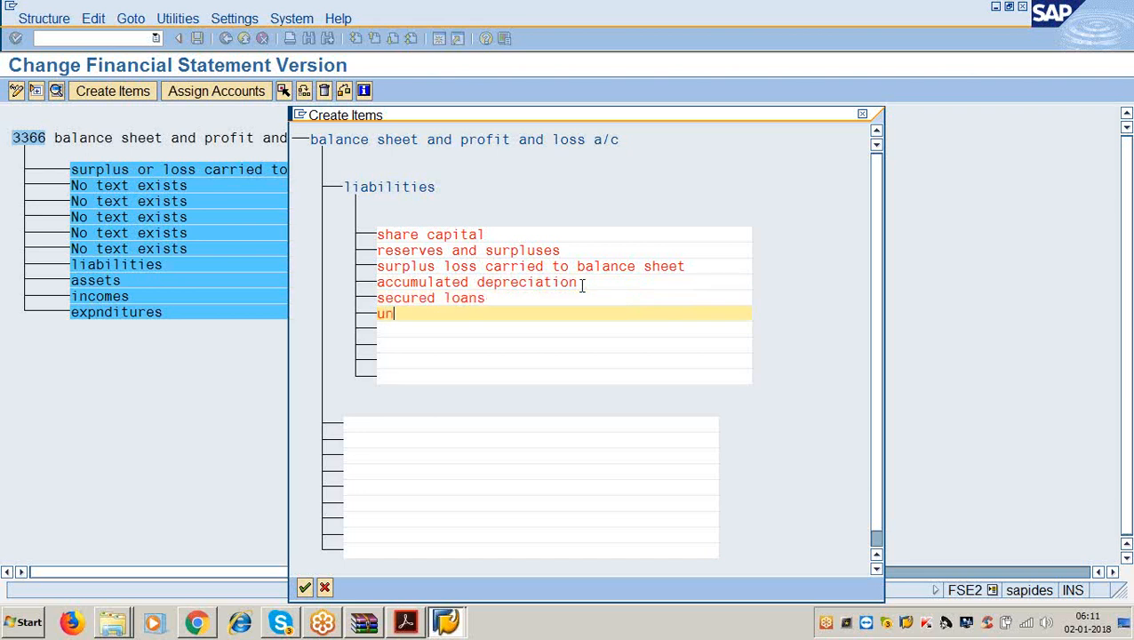
type("secured laon")
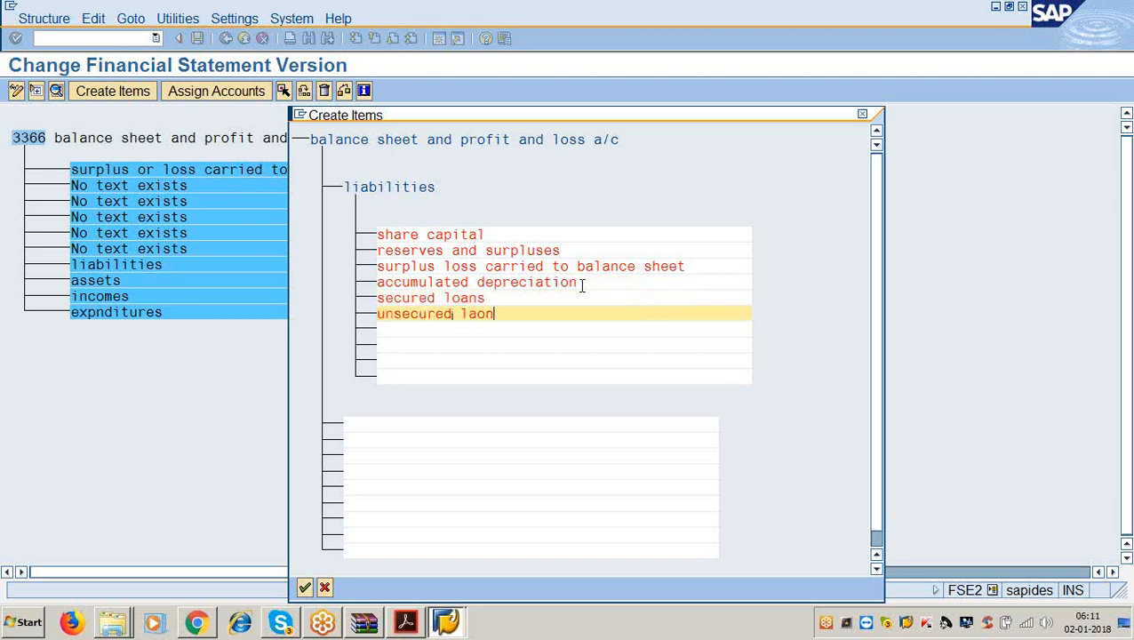
key("BackSpace")
key("BackSpace")
key("BackSpace")
type("oans")
key("Down")
Add 'current liabilities and provision' and confirm all seven liability items.
type("cur")
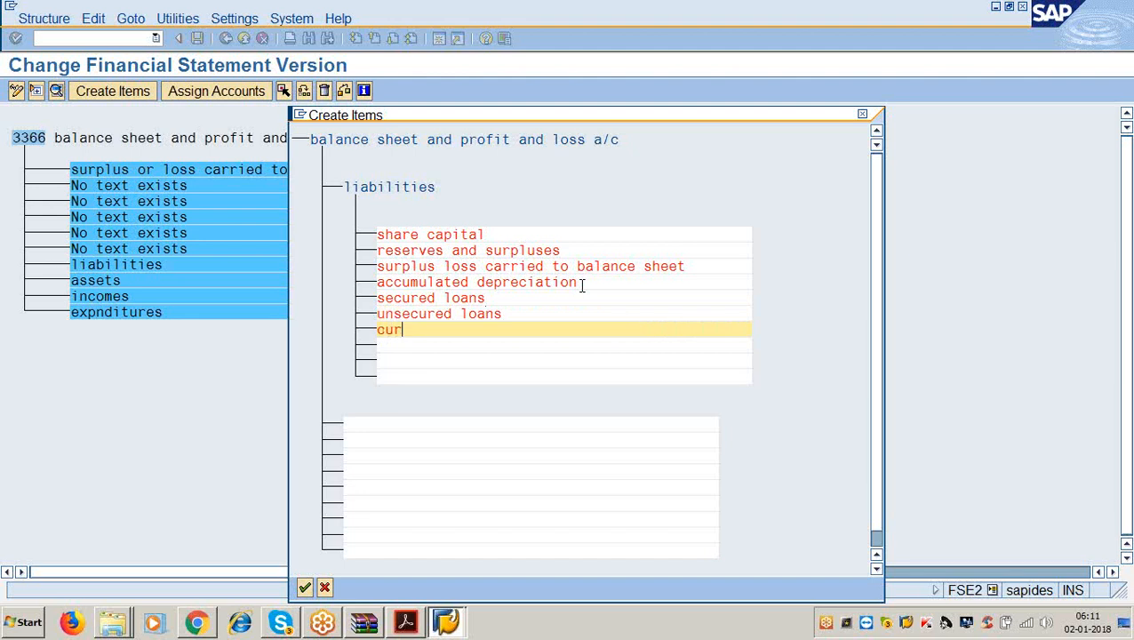
type("rent liabilities and")
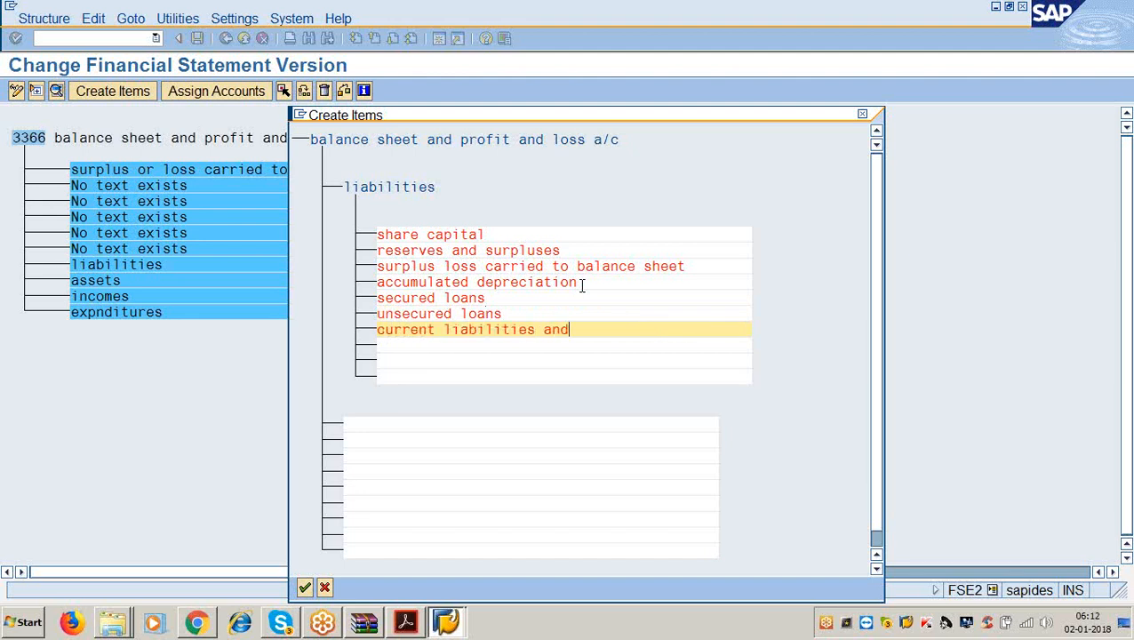
type(" provision")
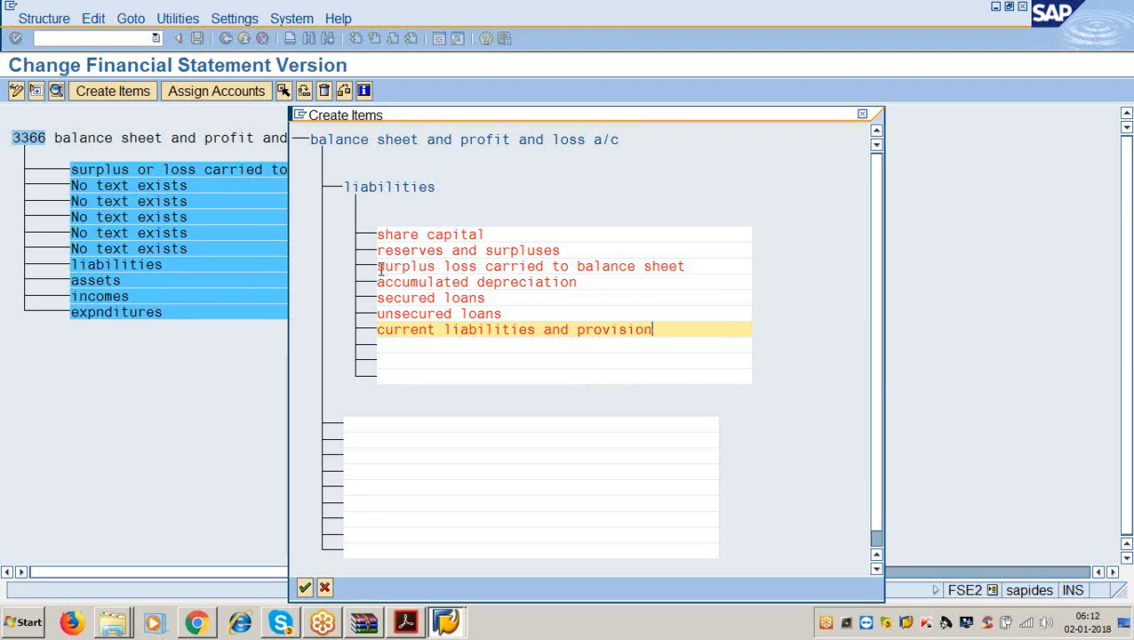
left_click_drag(379, 266, 692, 268)
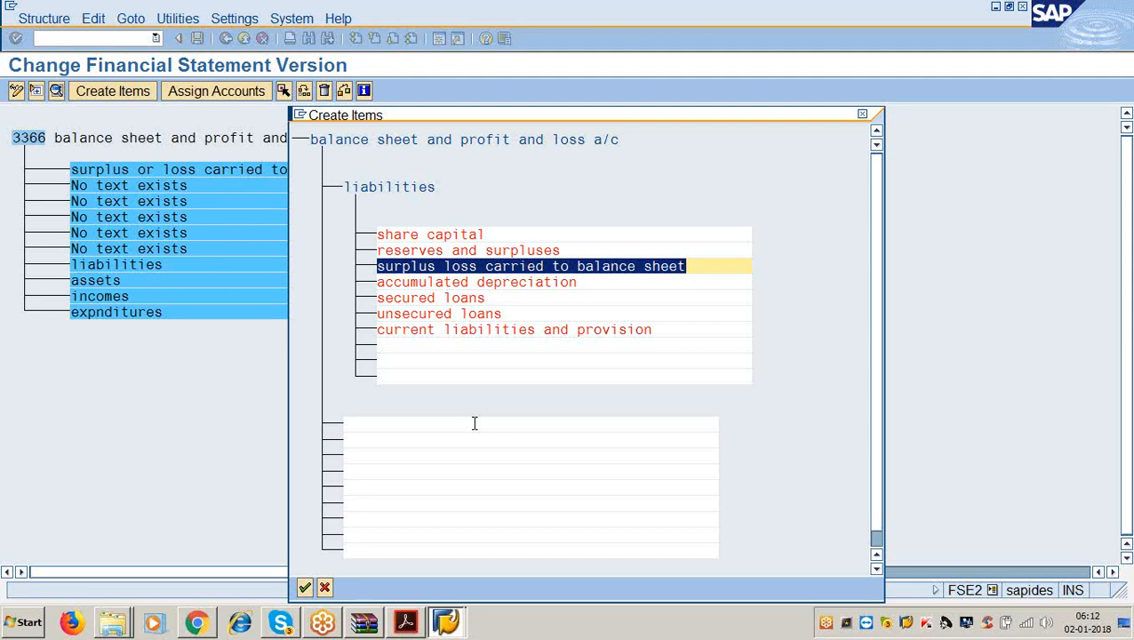
key("Return")
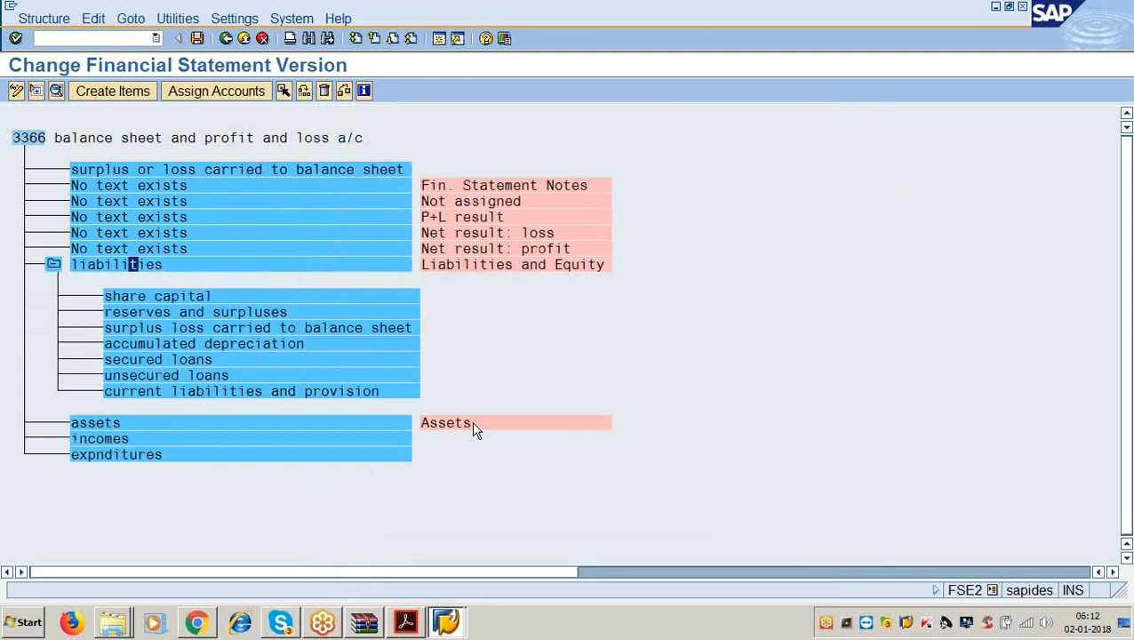
Under assets, create the items 'fixed assets' and 'current assets'.
left_click(116, 424)
left_click(107, 93)
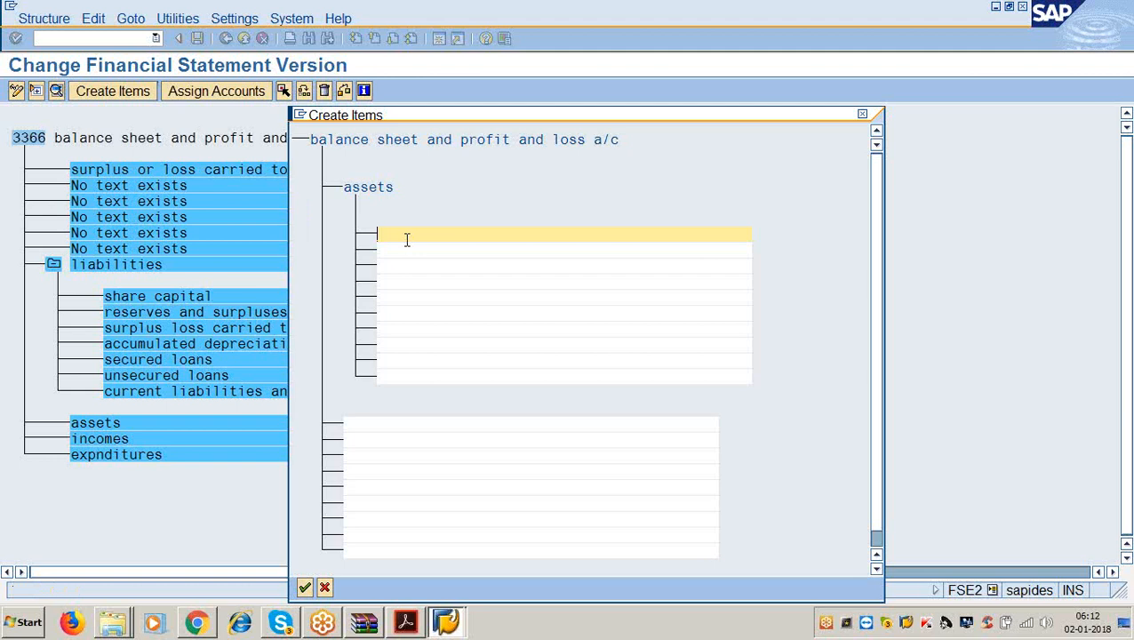
type("fixed assets")
key("Down")
type("cu")
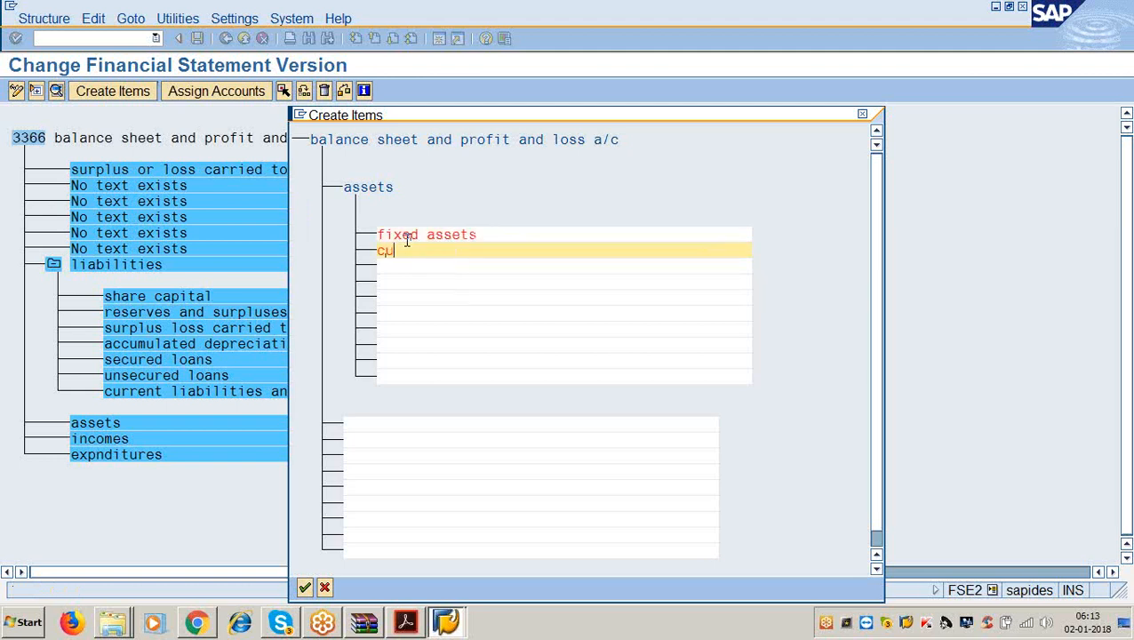
left_click(406, 236)
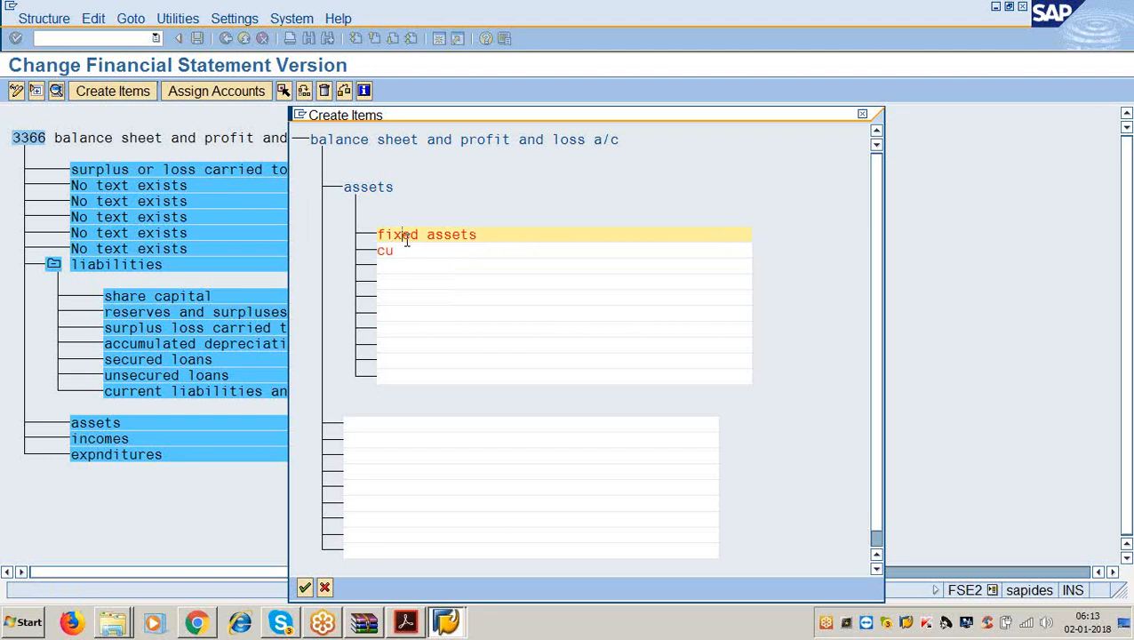
left_click(404, 252)
type("rrent")
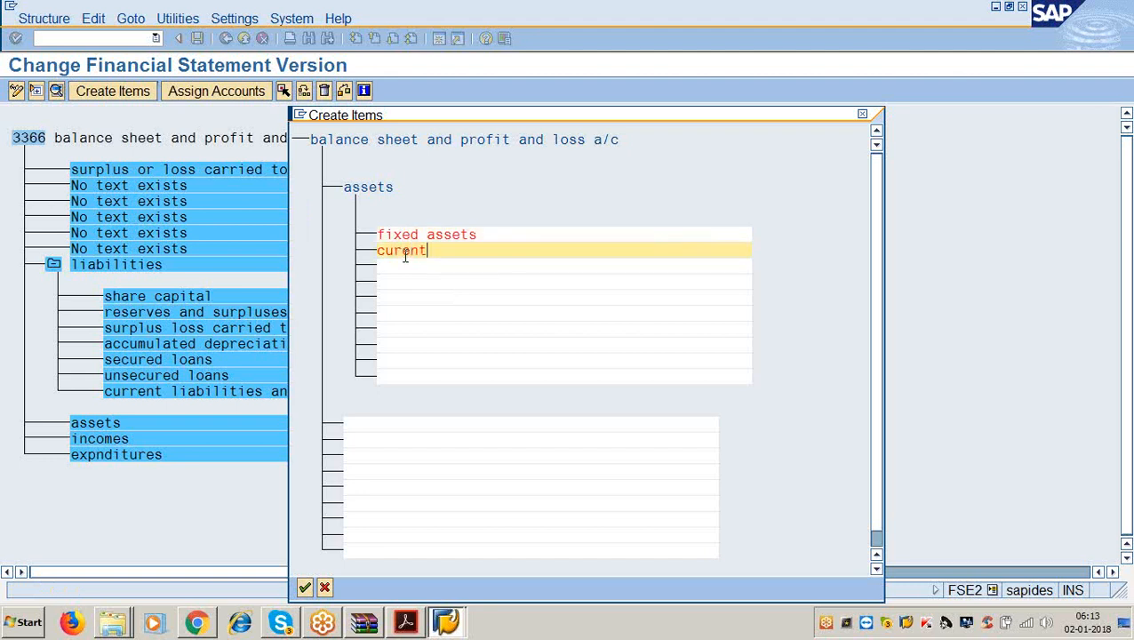
key("BackSpace")
key("BackSpace")
key("BackSpace")
type("rent assets")
key("Tab")
Add 'misc exps not yet adjusted' and confirm the three asset items.
type("mi")
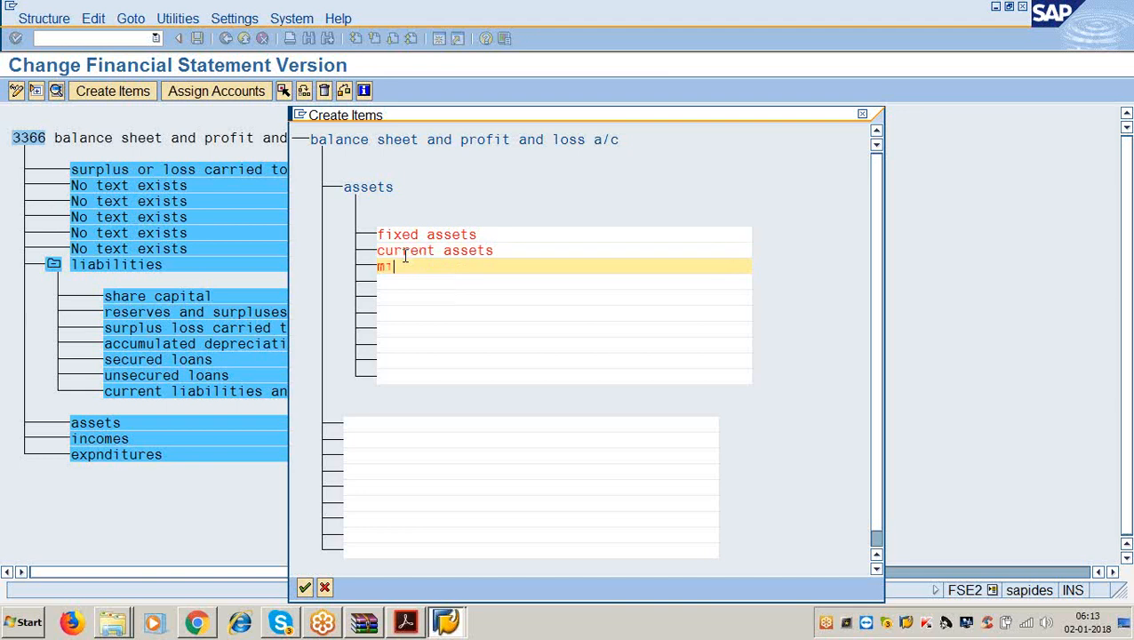
type("sc exps not ye")
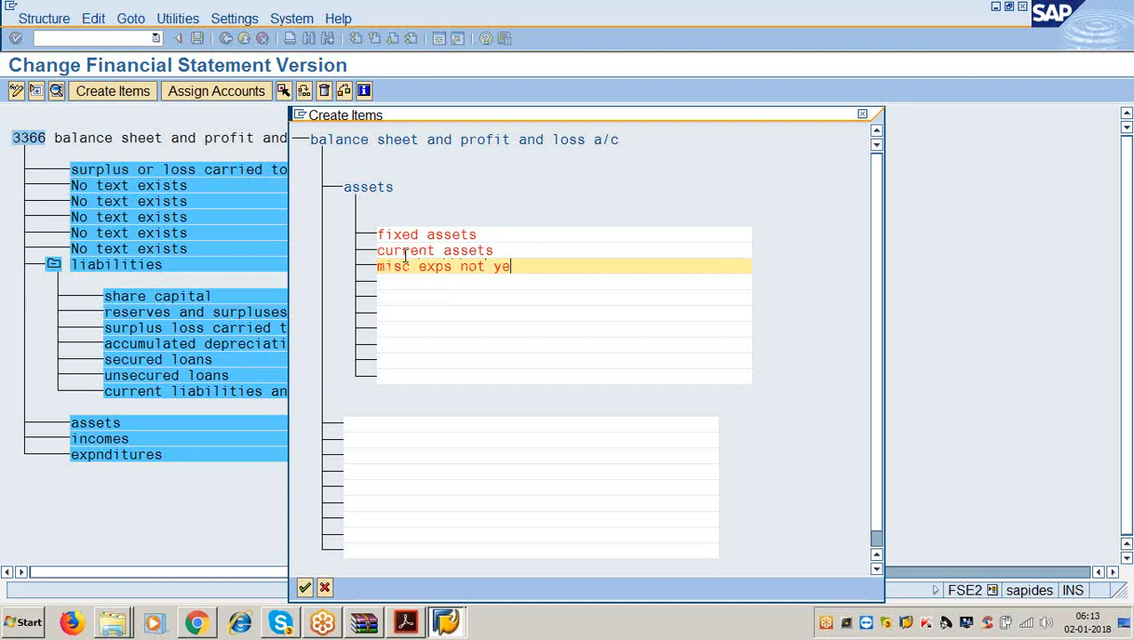
type("t adjusted")
key("Return")
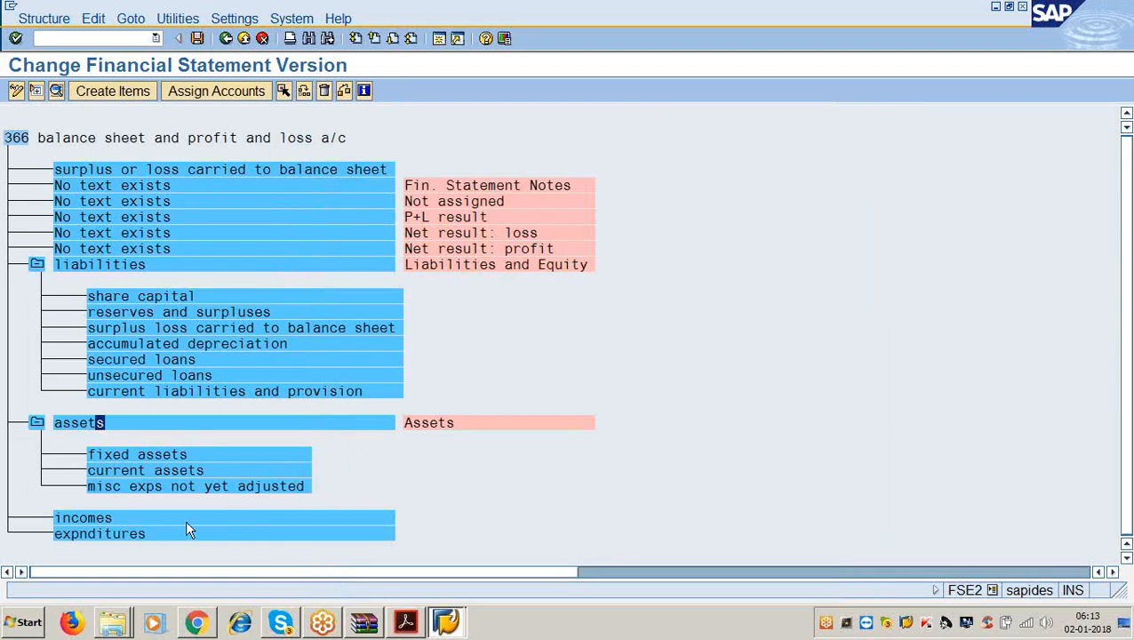
left_click(150, 517)
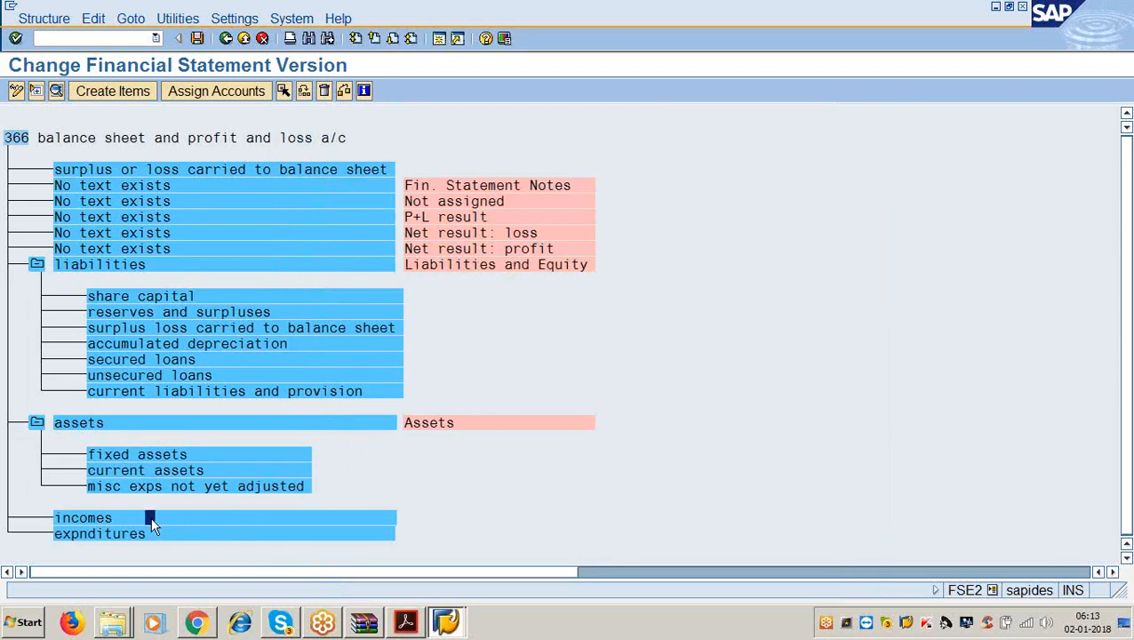
left_click(405, 622)
Highlight the page-2 PDF line about creating income and expenditure items, then minimize Acrobat.
scroll(365, 461, "down", 5)
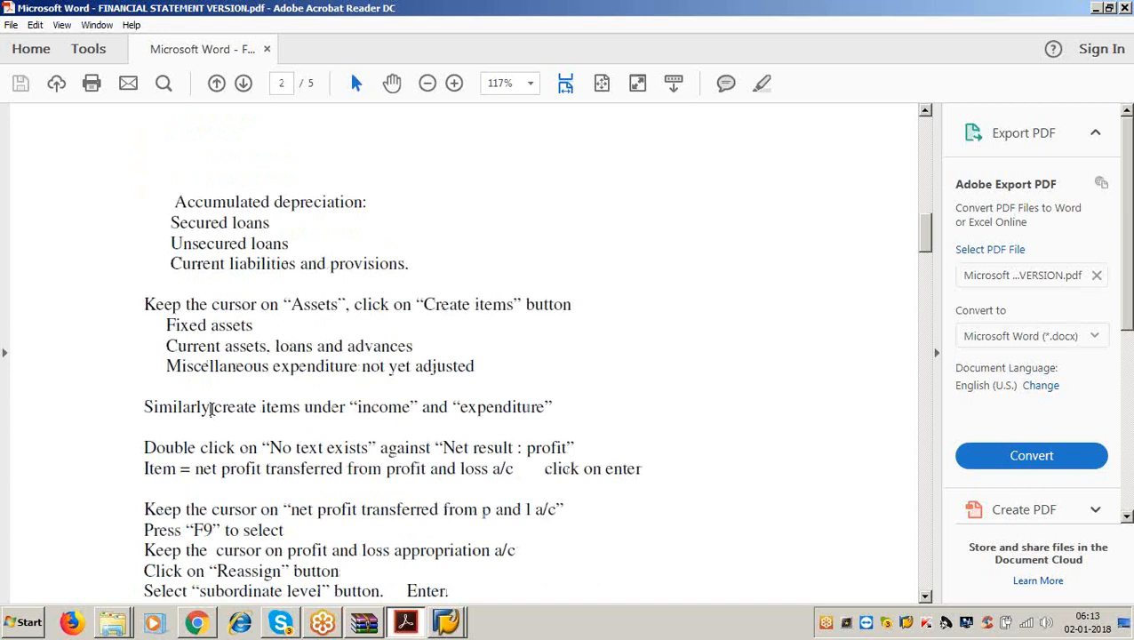
left_click_drag(211, 407, 558, 406)
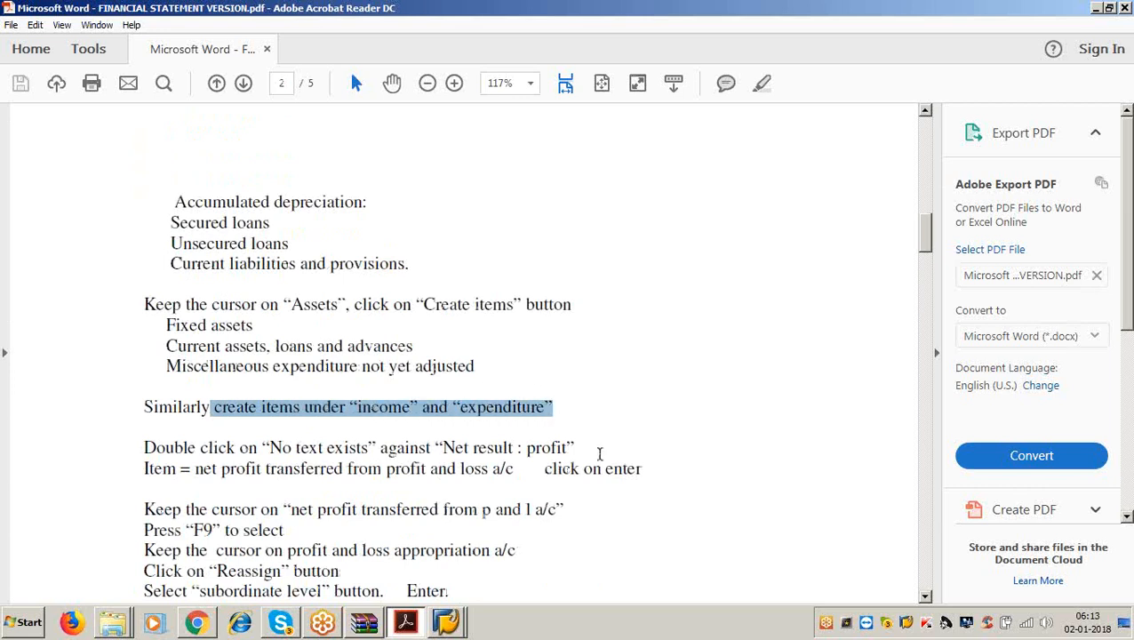
left_click(1094, 8)
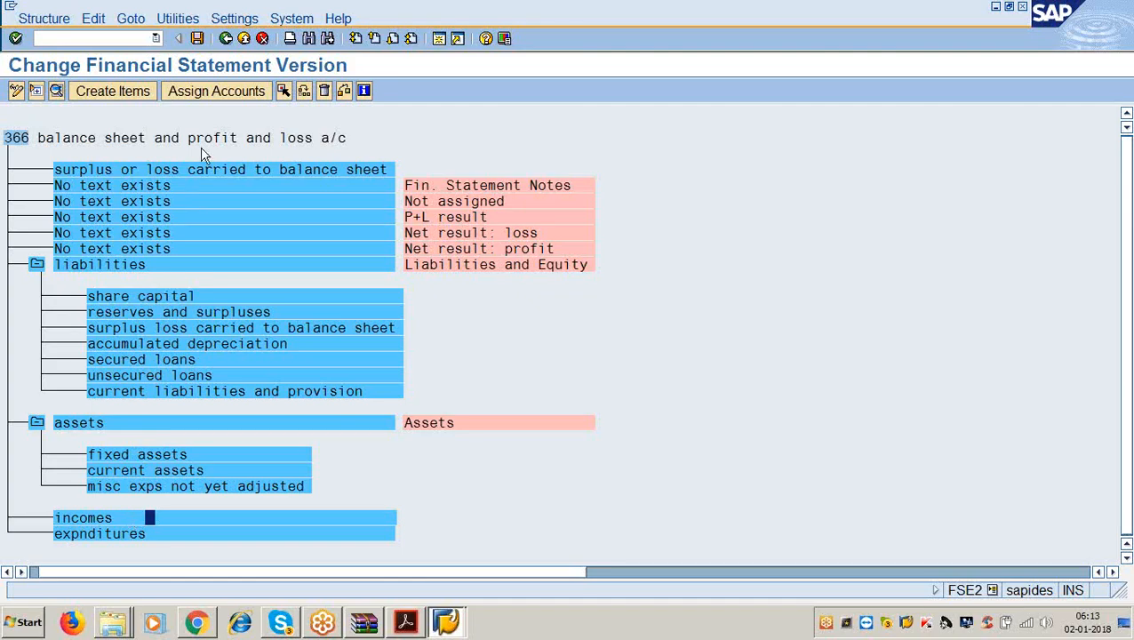
Under incomes, create the items 'sales' and 'other incomes'.
left_click(113, 91)
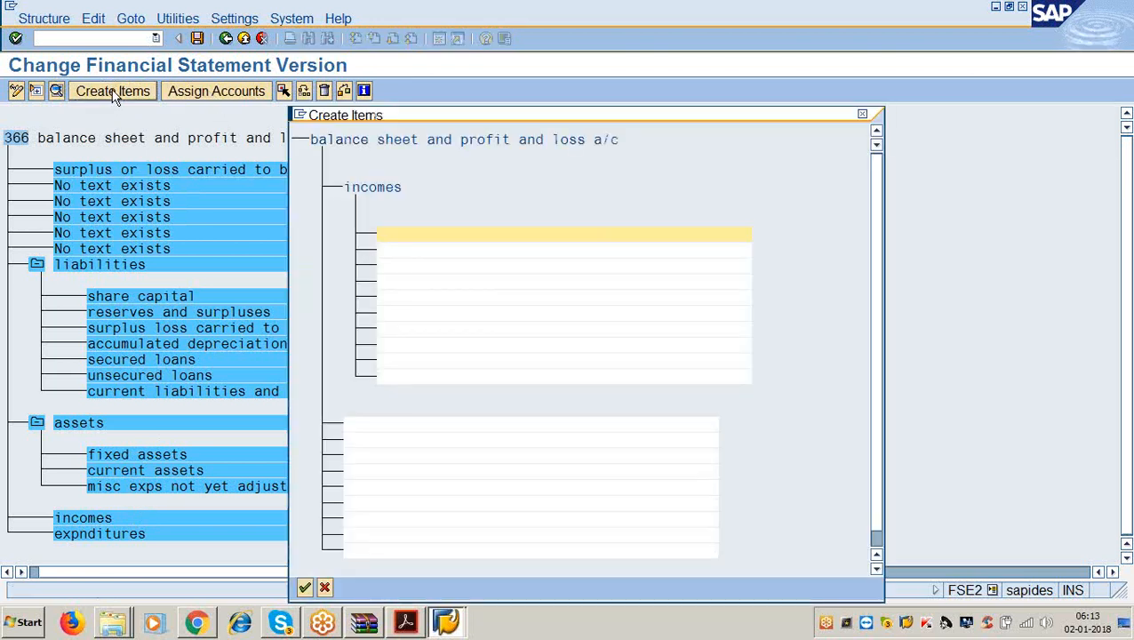
type("sales")
left_click(398, 250)
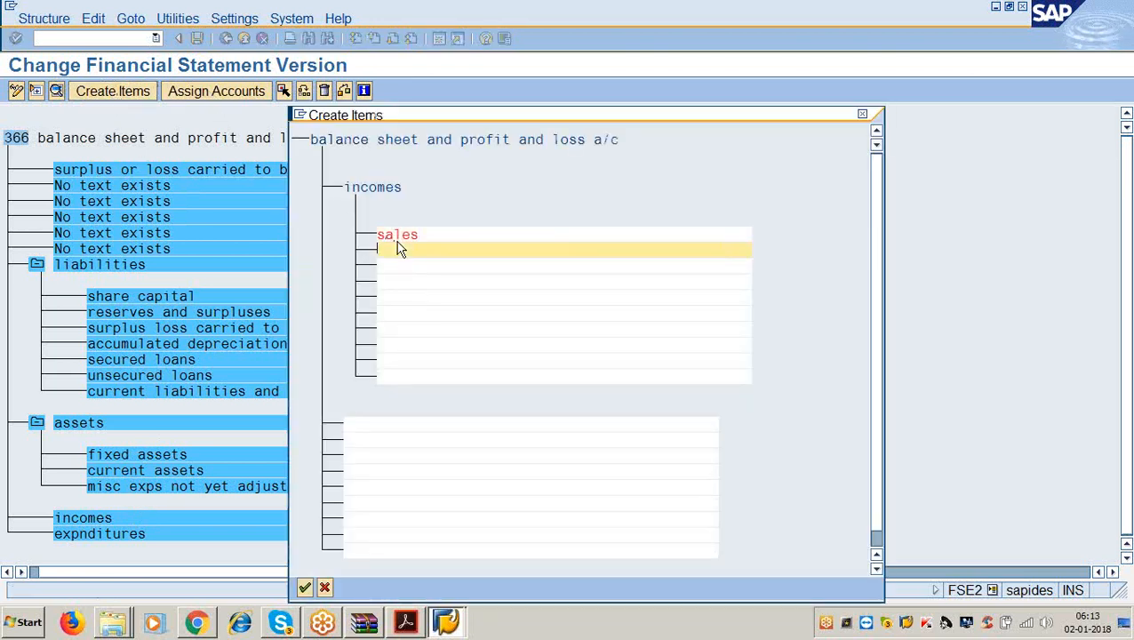
type("other incomes")
key("Return")
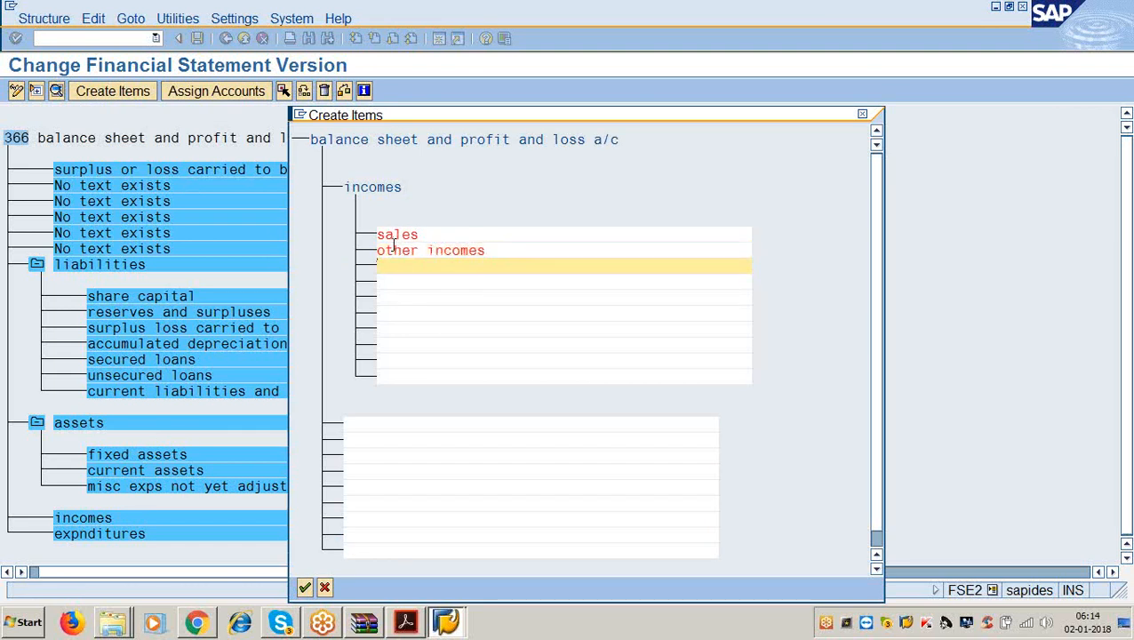
Add 'incr/decr of stocks' and confirm the income items.
type("incr/decr of st")
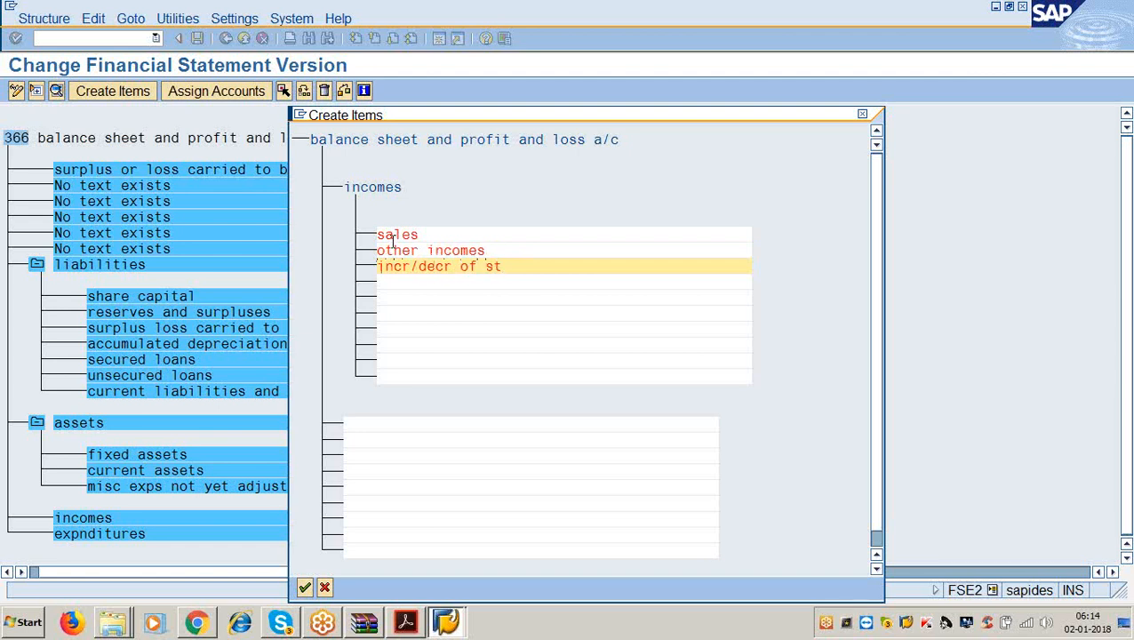
type("ock")
key("BackSpace")
key("BackSpace")
type("ocks")
key("Return")
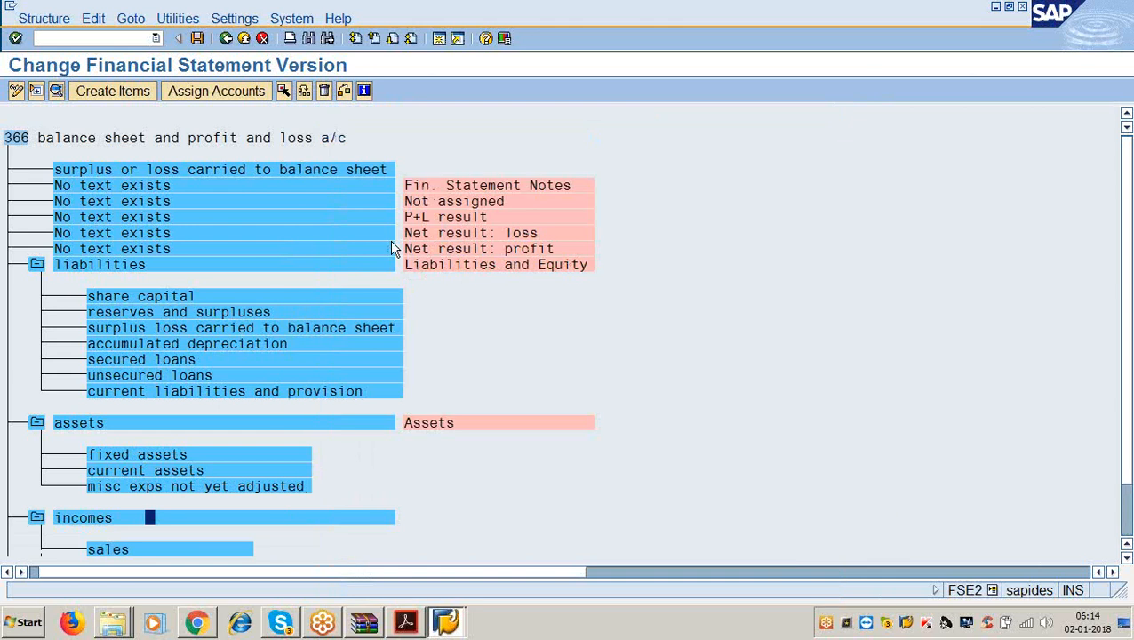
scroll(222, 518, "down", 1)
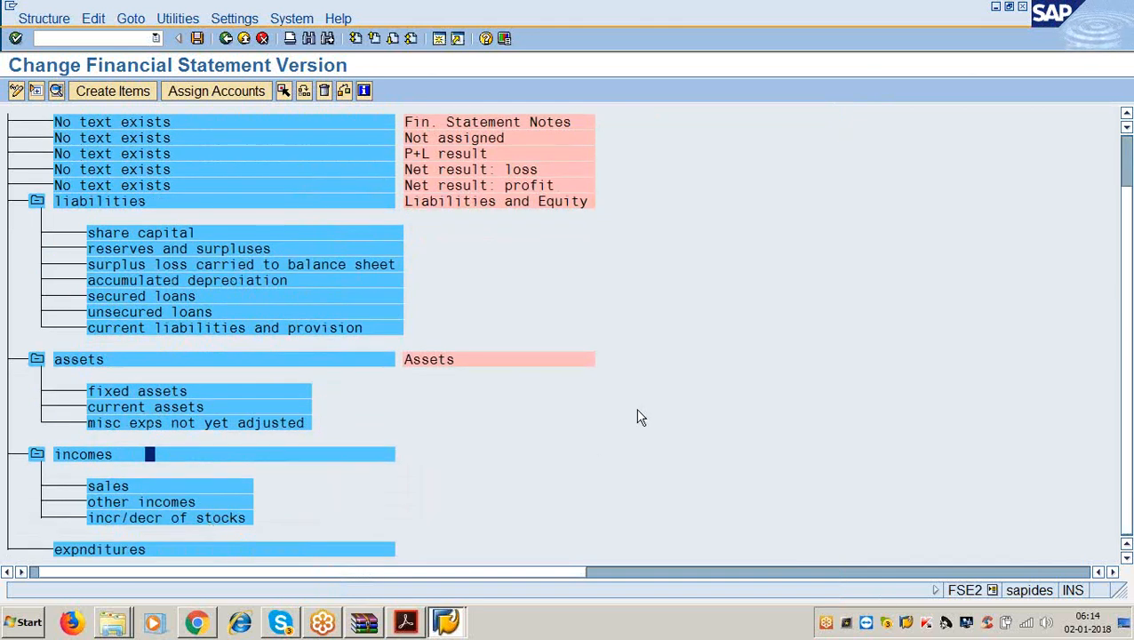
left_click(168, 550)
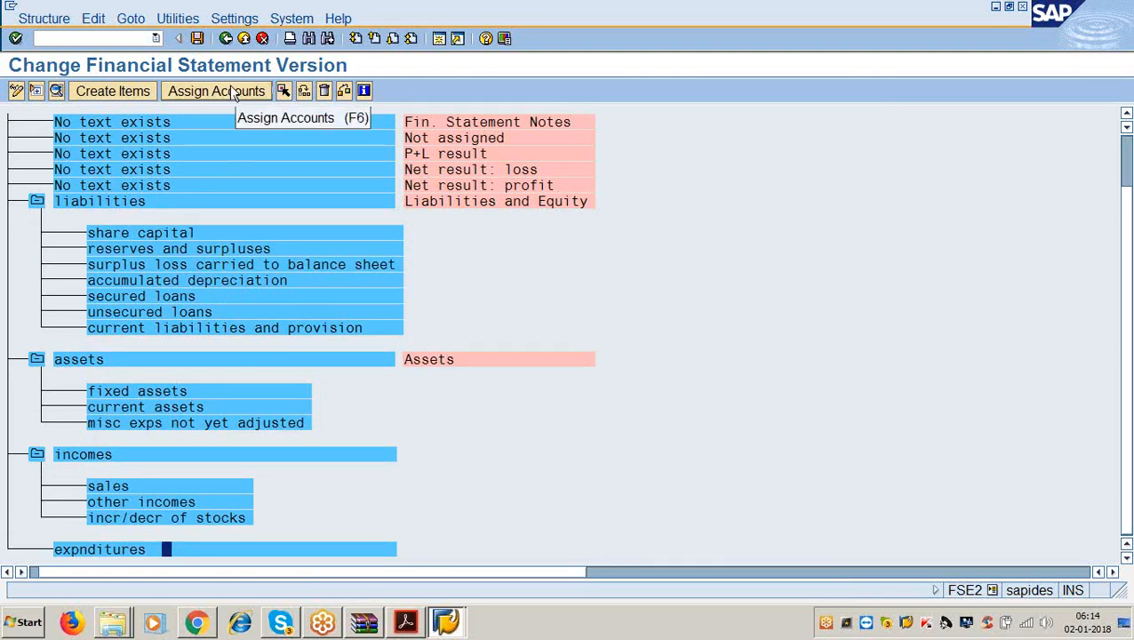
Under expnditures, create 'raw material consumptuon', 'personnel cost' and 'manufactuing cost'.
left_click(113, 91)
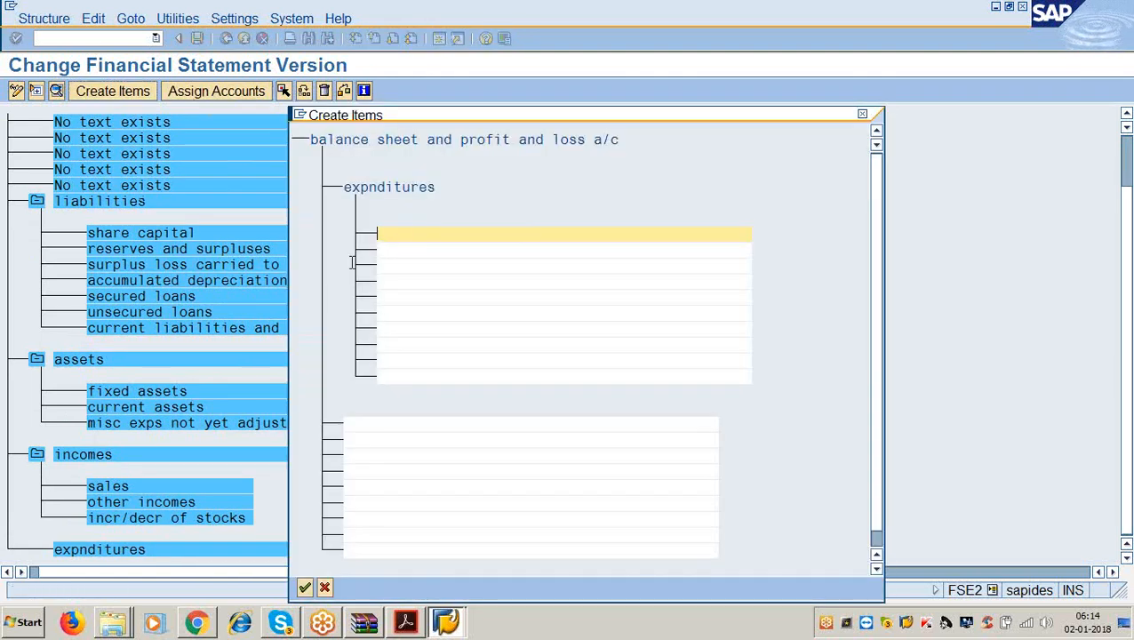
type("raw mate")
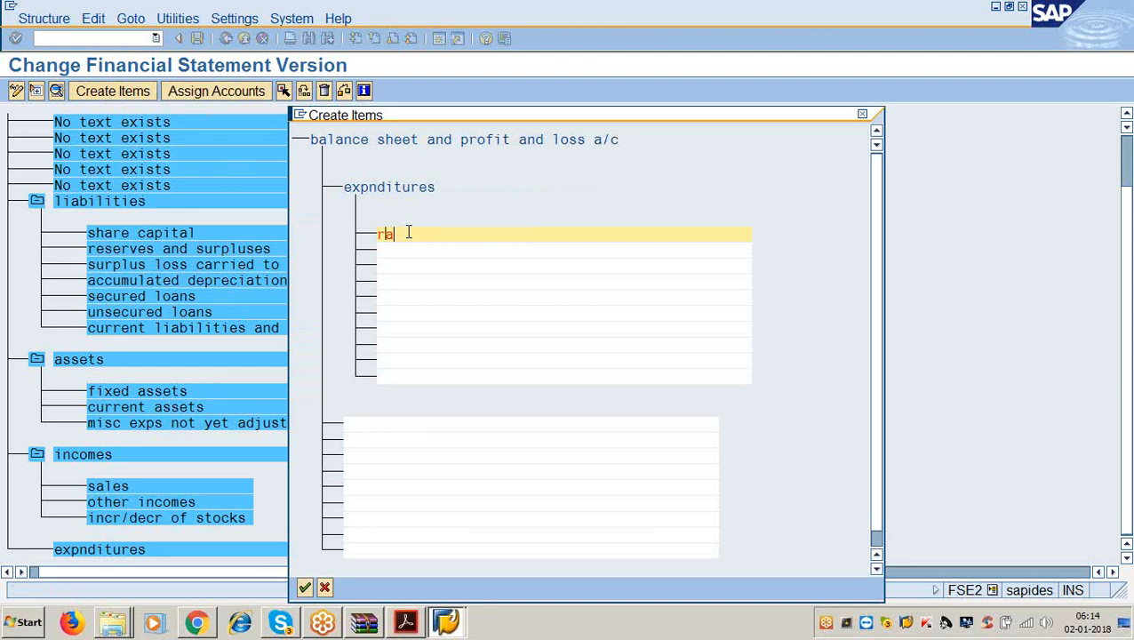
key("BackSpace")
key("BackSpace")
key("BackSpace")
type("aterial consumptuon")
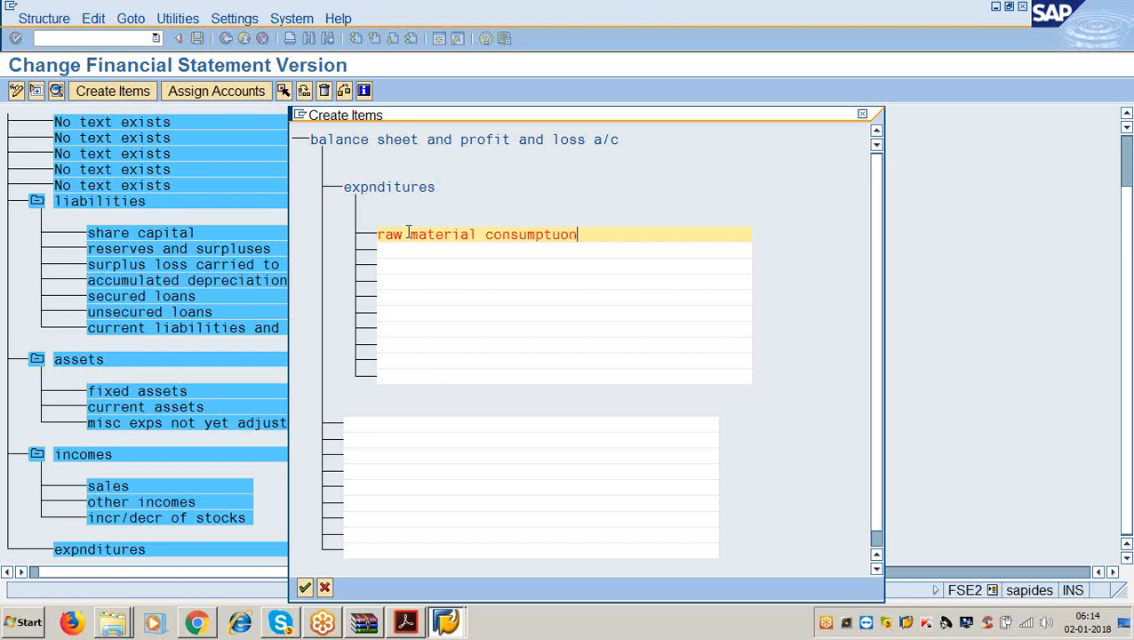
key("Return")
type("pers")
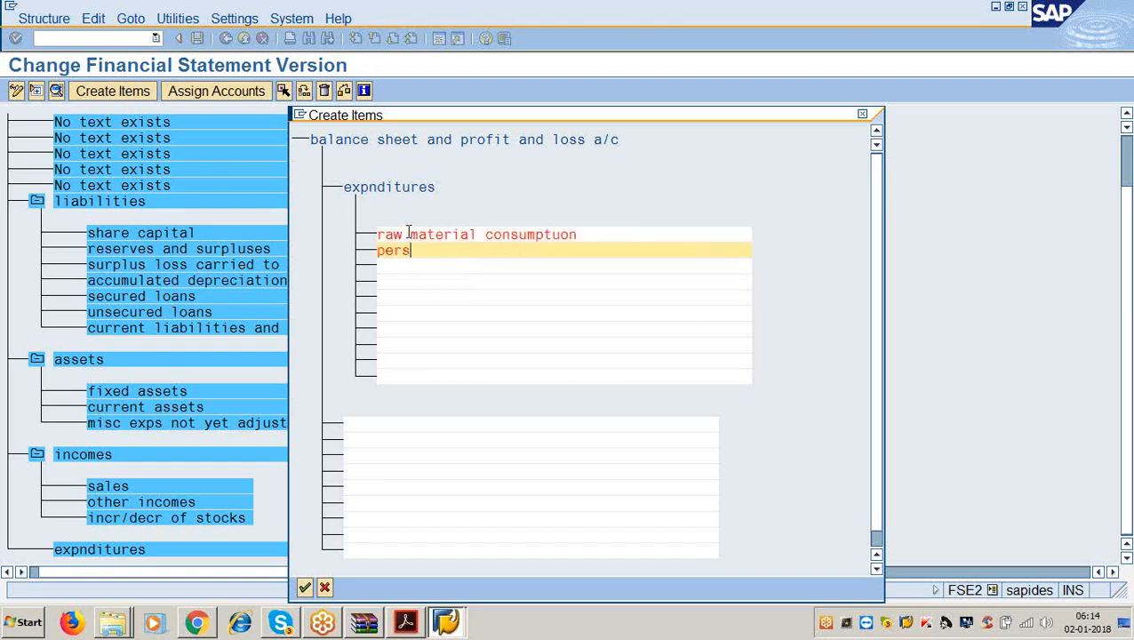
type("onnel cost")
key("Return")
type("m")
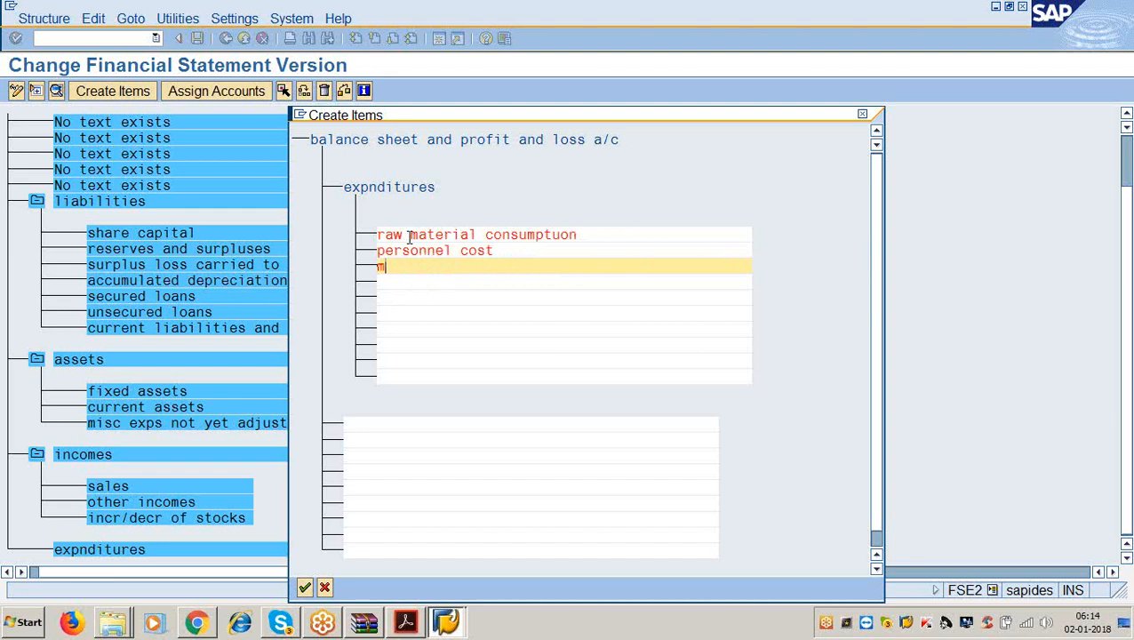
type("anufactuing cost")
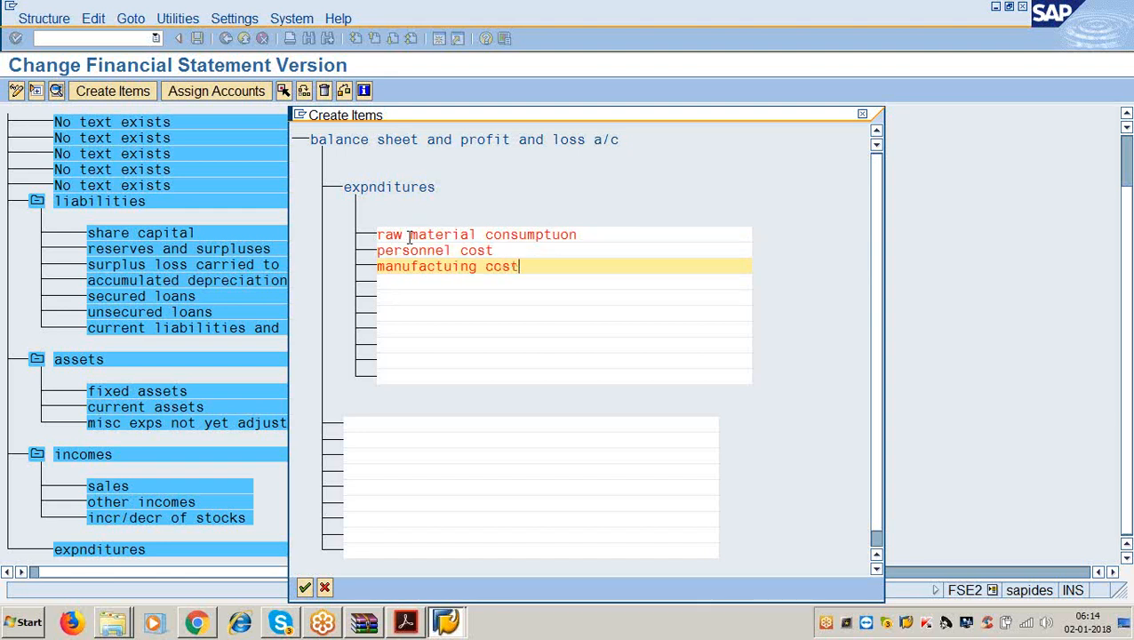
key("Return")
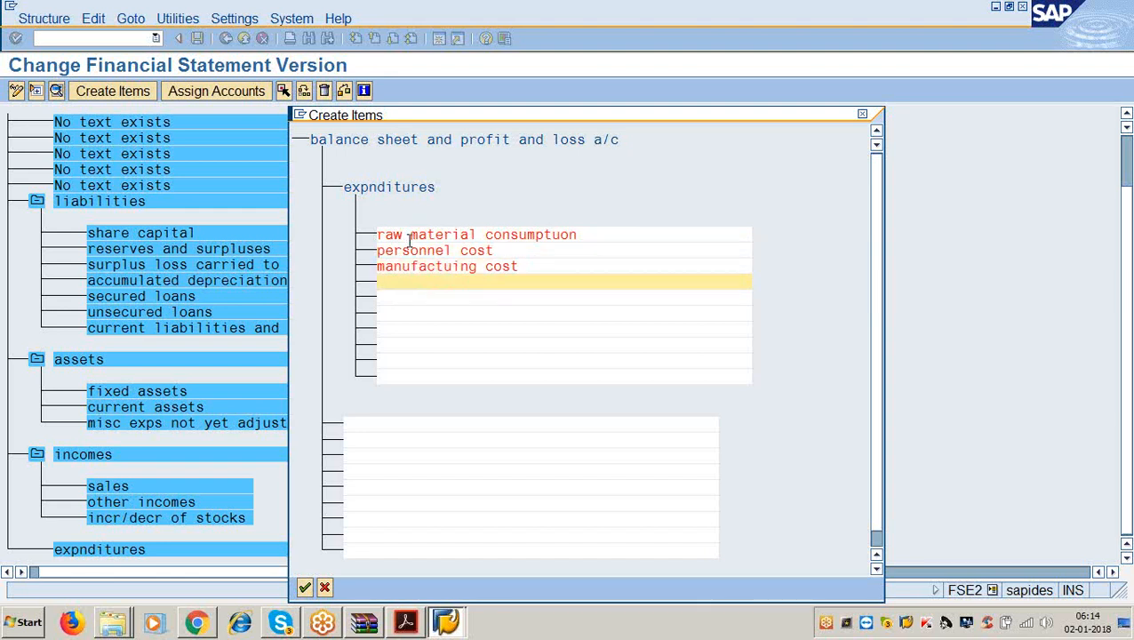
Add 'administration cost', 'interest' and 'depreciation' and confirm the expenditure items.
type("admin")
type("istrati")
type("o")
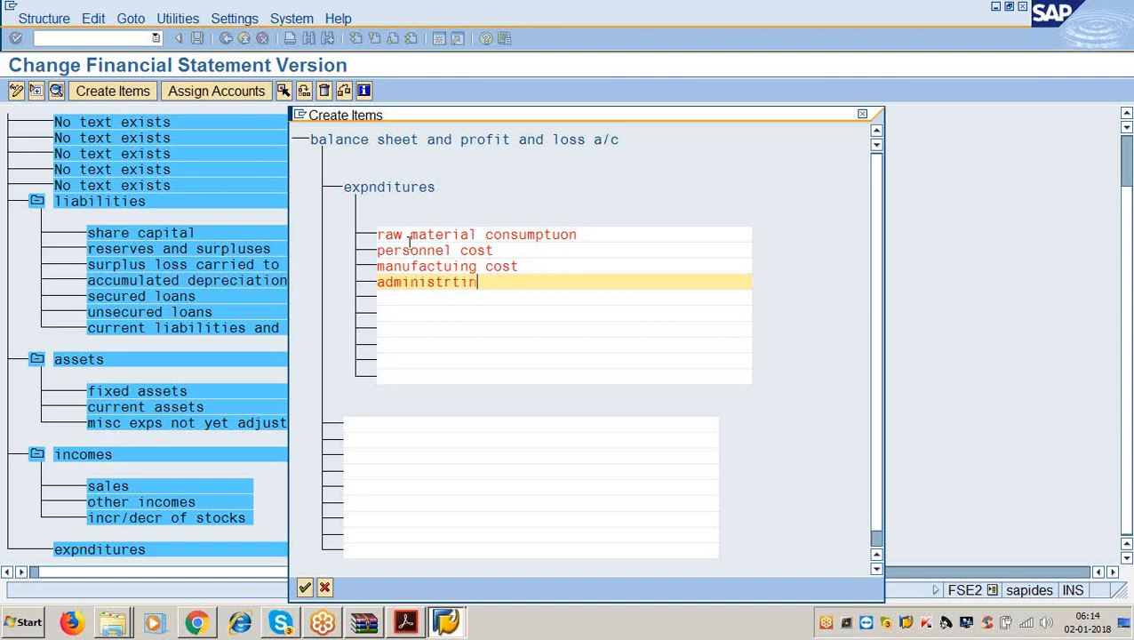
key("BackSpace")
key("BackSpace")
key("BackSpace")
type("ation cost")
key("Down")
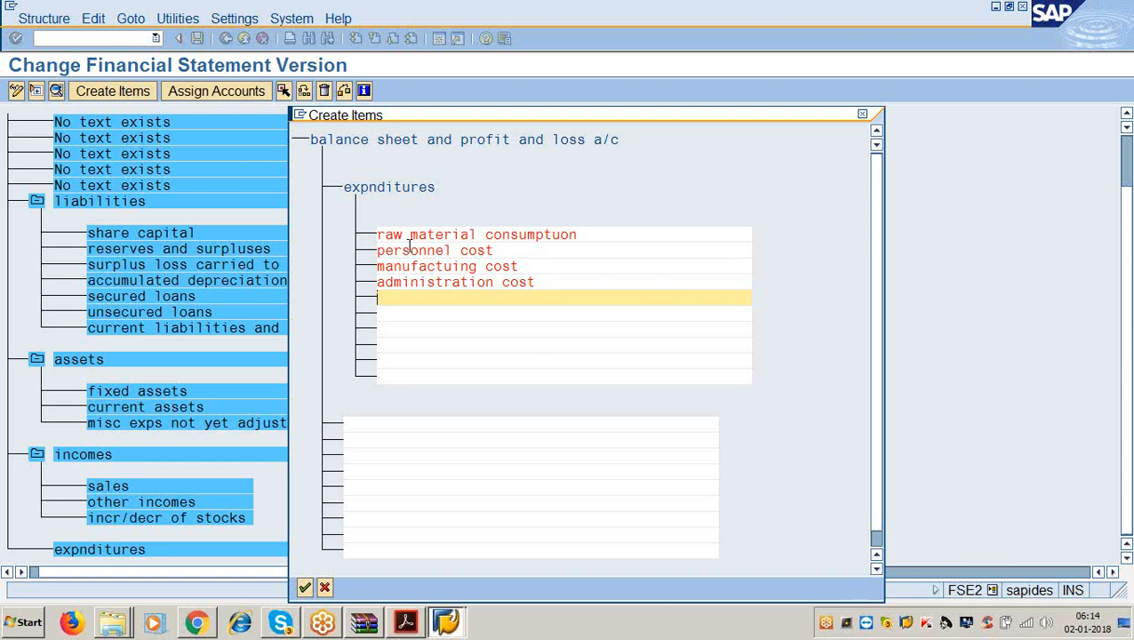
type("interest")
key("Return")
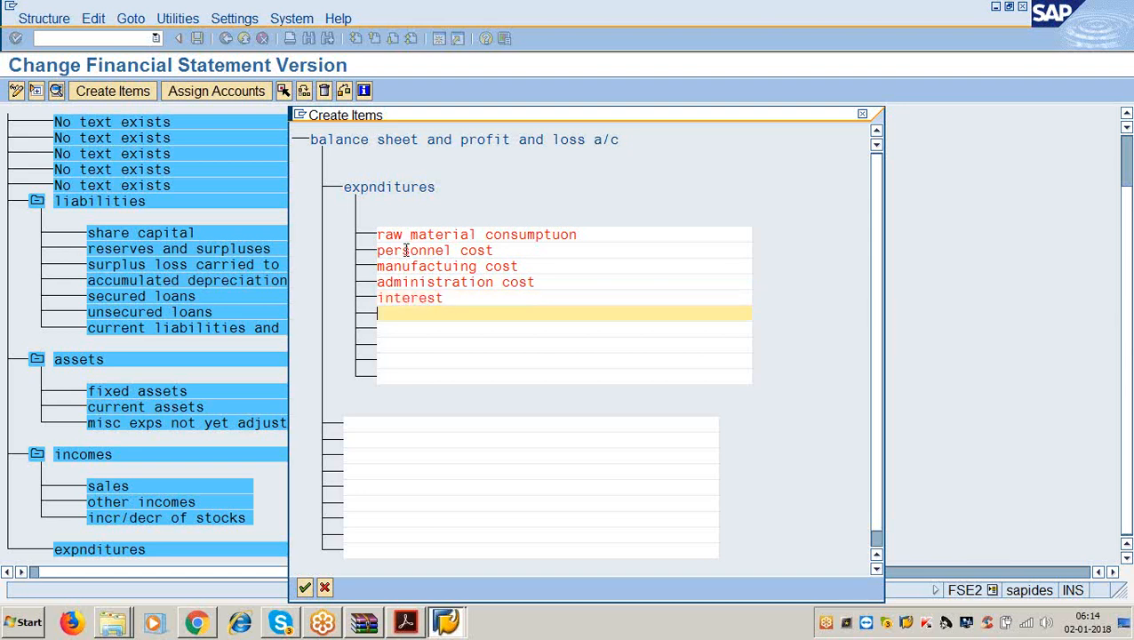
type("depreciation")
key("Return")
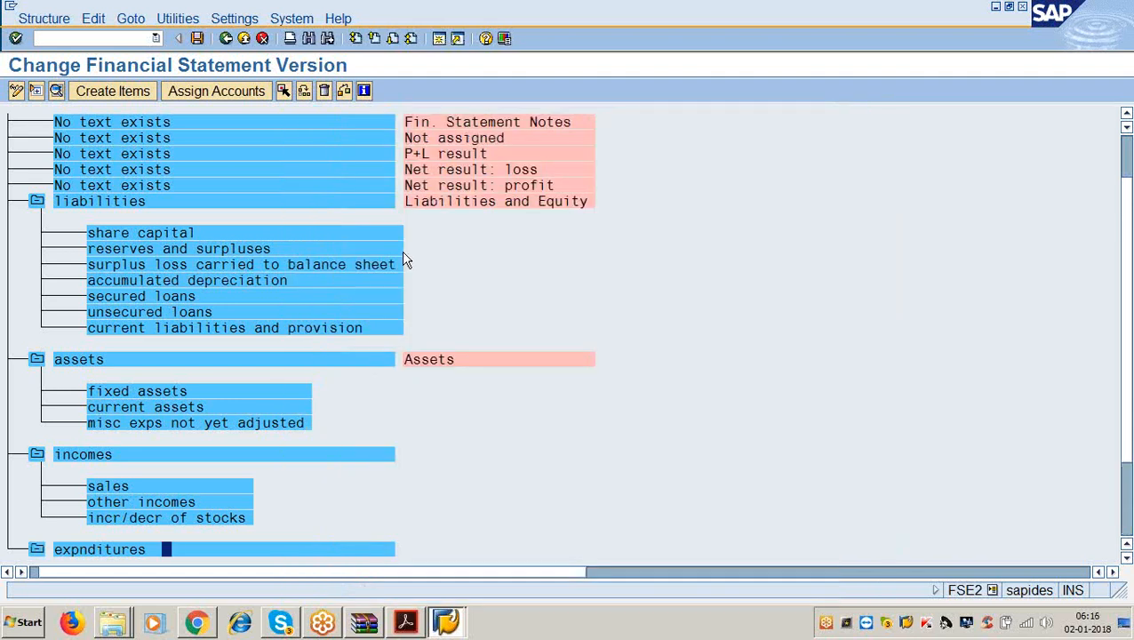
scroll(240, 382, "down", 1)
scroll(262, 392, "down", 2)
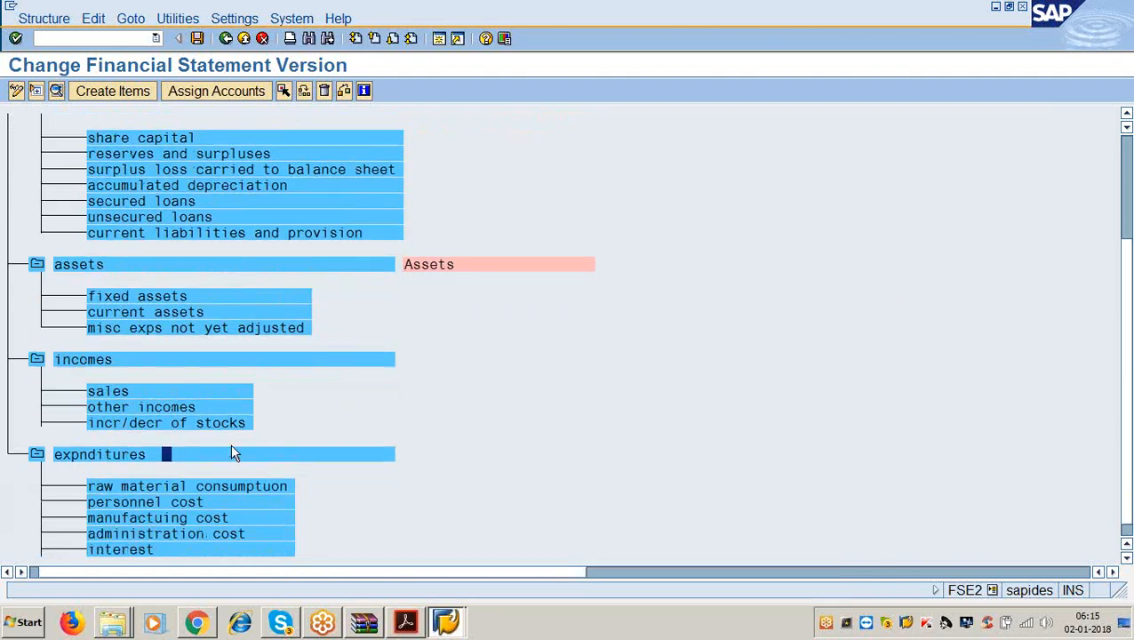
Highlight the Net result: profit naming instruction in the PDF guide, then return to SAP.
left_click(405, 622)
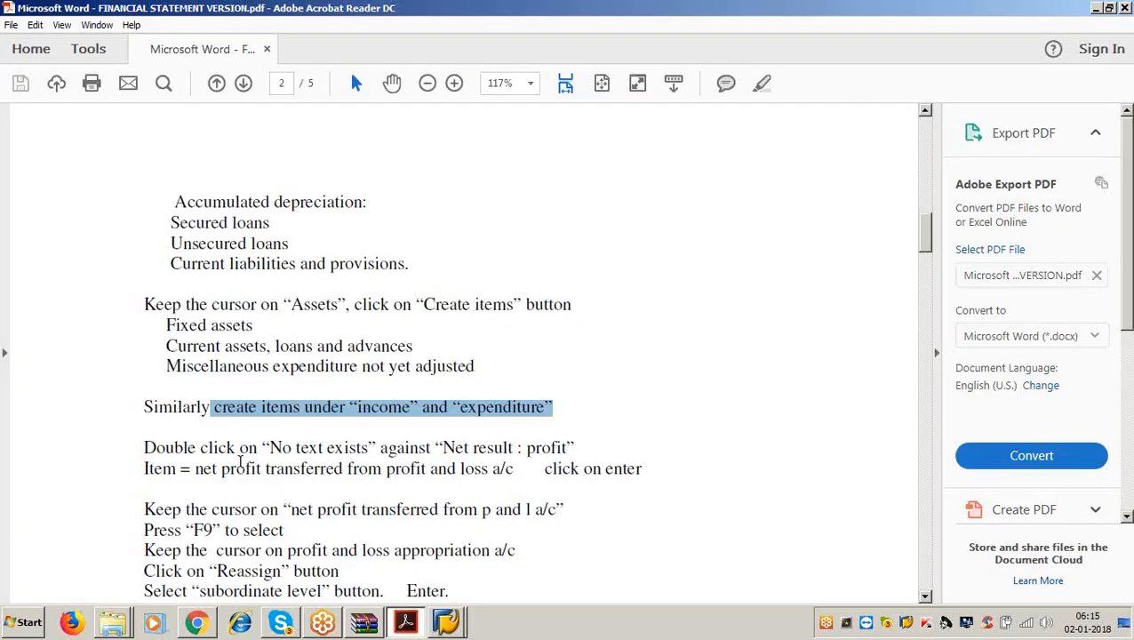
left_click_drag(263, 446, 572, 447)
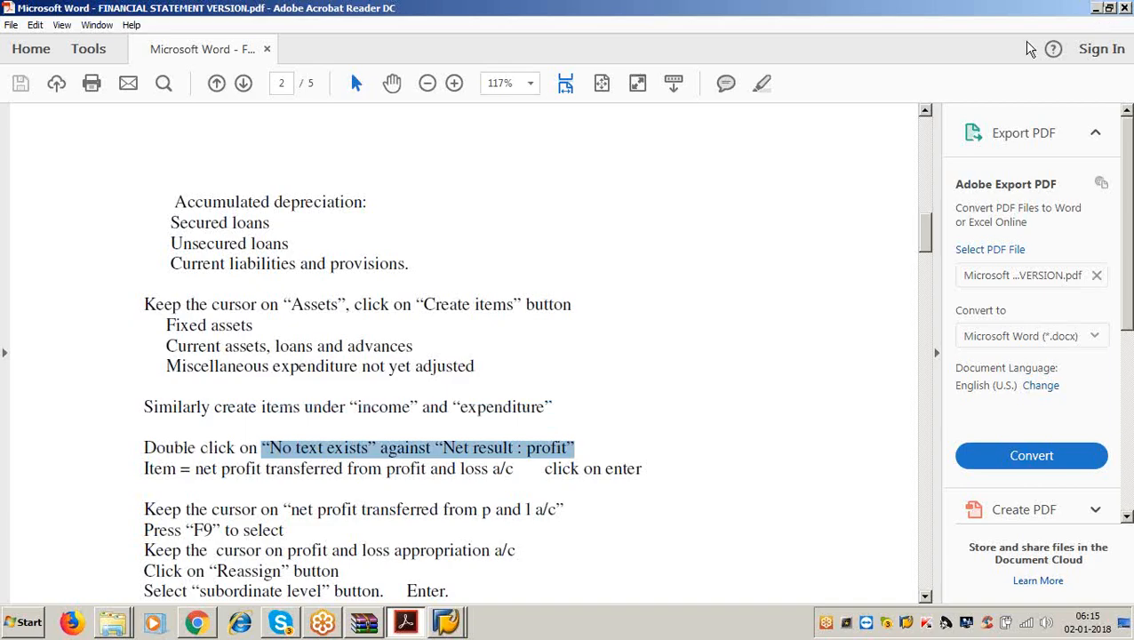
left_click(1096, 7)
scroll(329, 346, "up", 3)
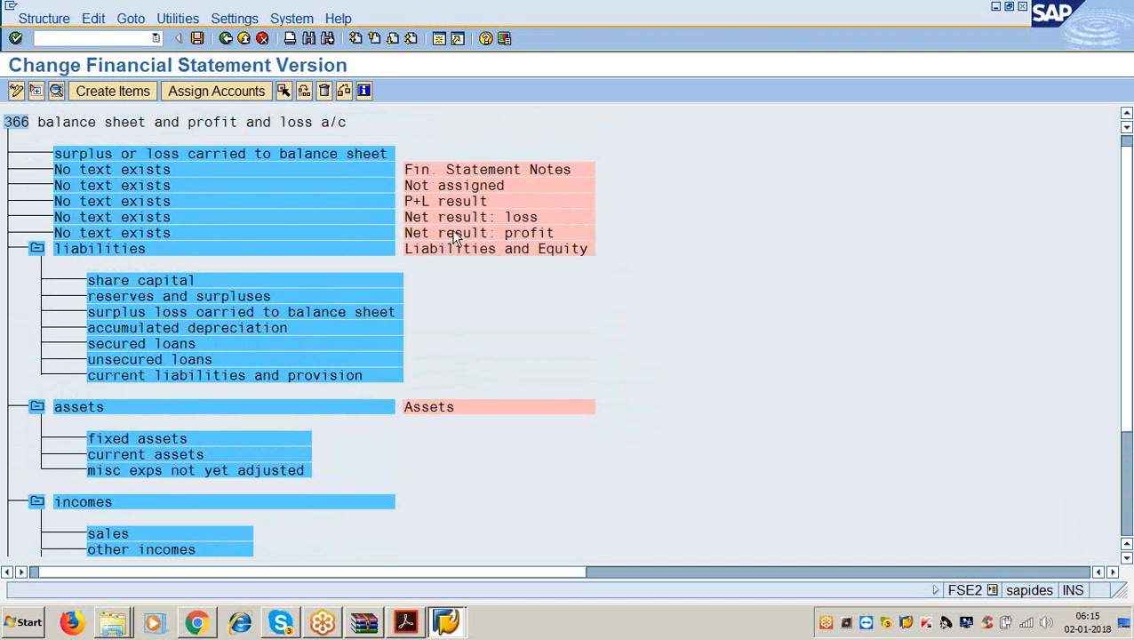
Label the Net result: profit item 'net profit tr from profit and loss a/c' using the text history.
double_click(156, 228)
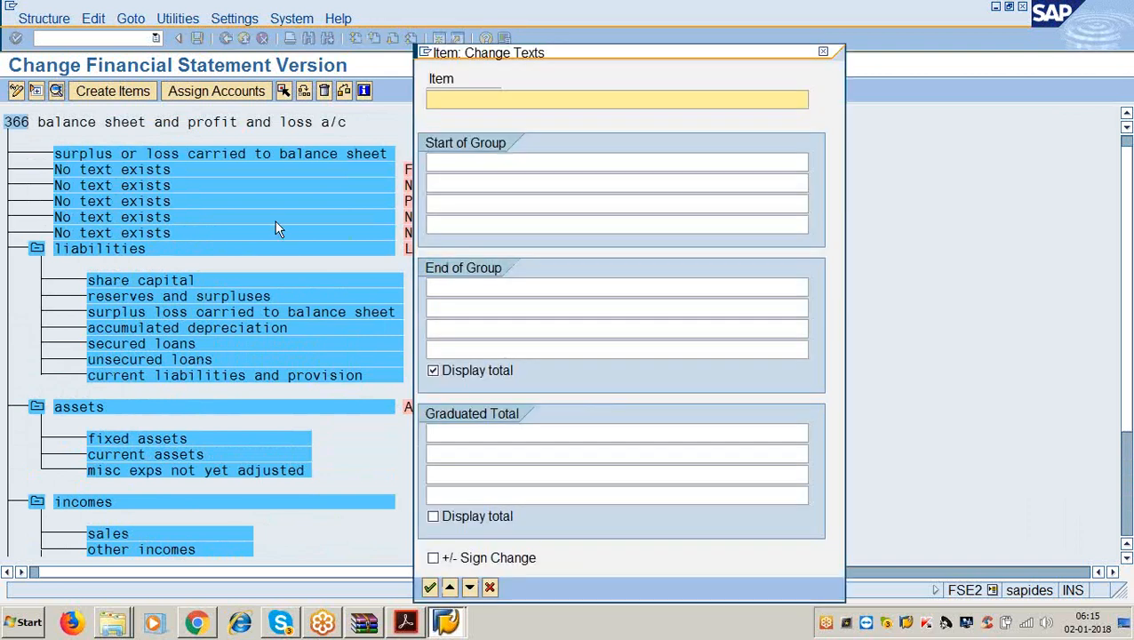
type("net")
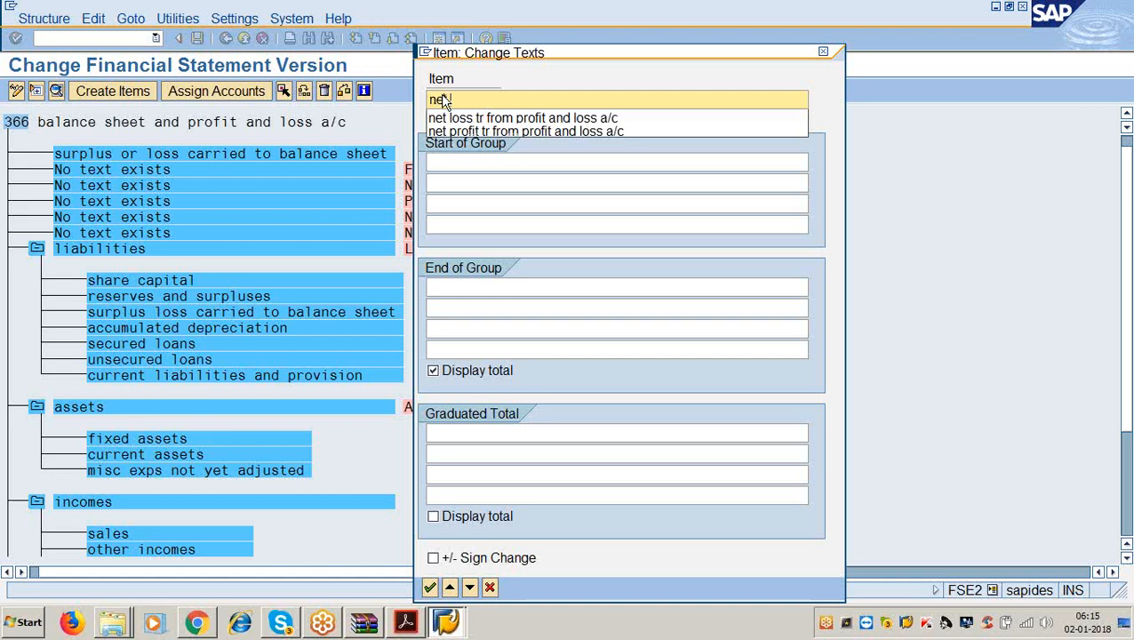
key("Down")
key("Down")
key("Return")
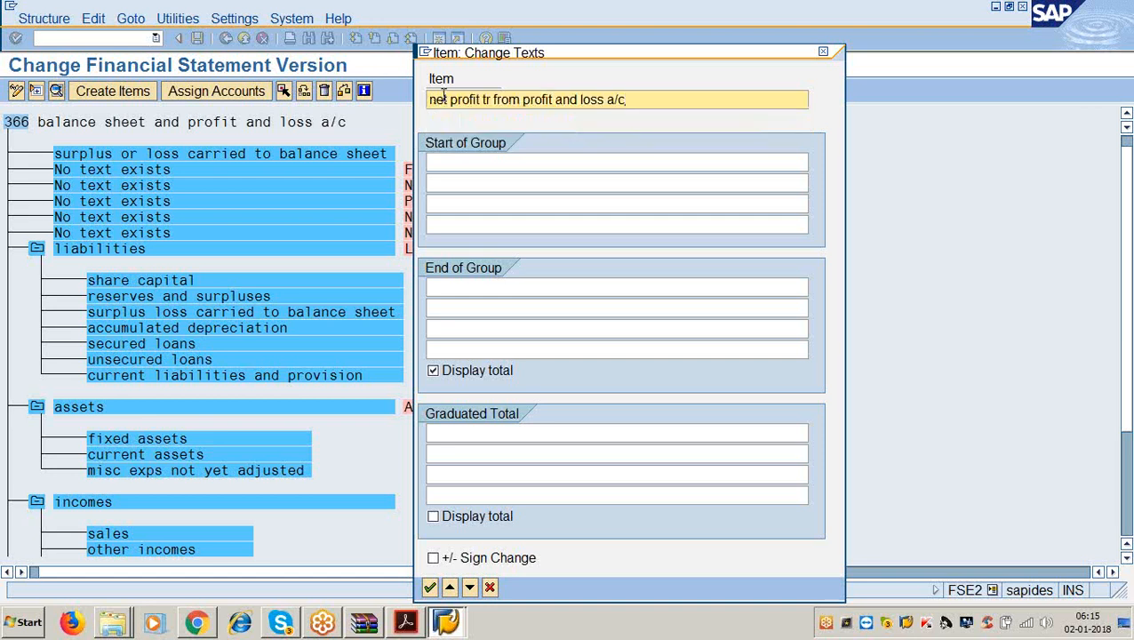
key("Return")
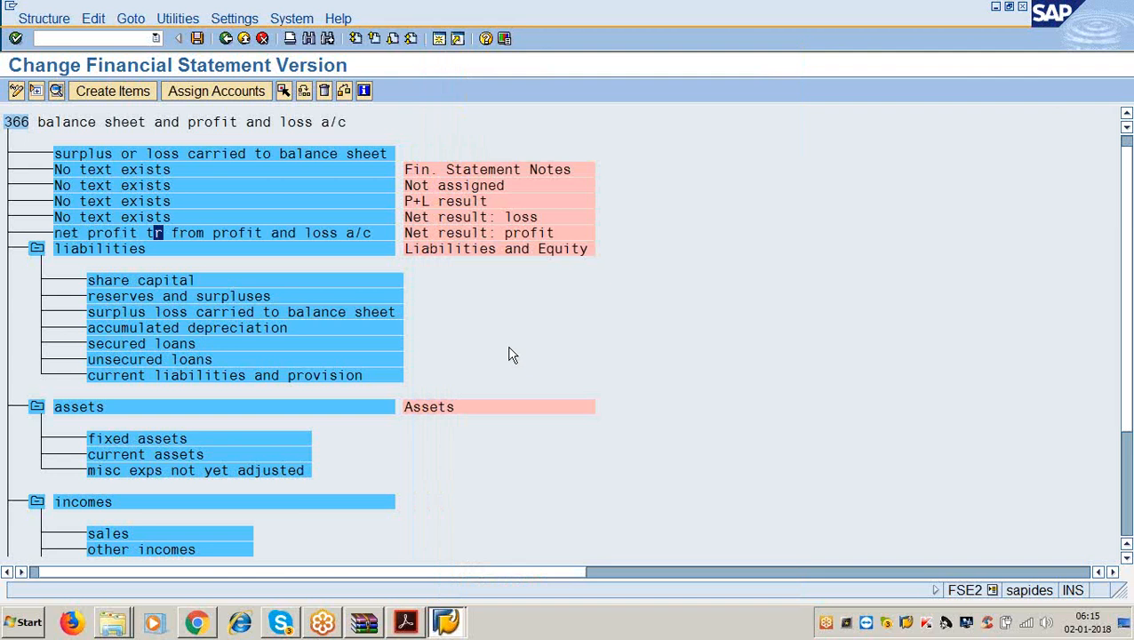
Check the guide's liabilities list that includes Profit and loss appropriation a/c, then return to SAP.
left_click(163, 314)
left_click(405, 622)
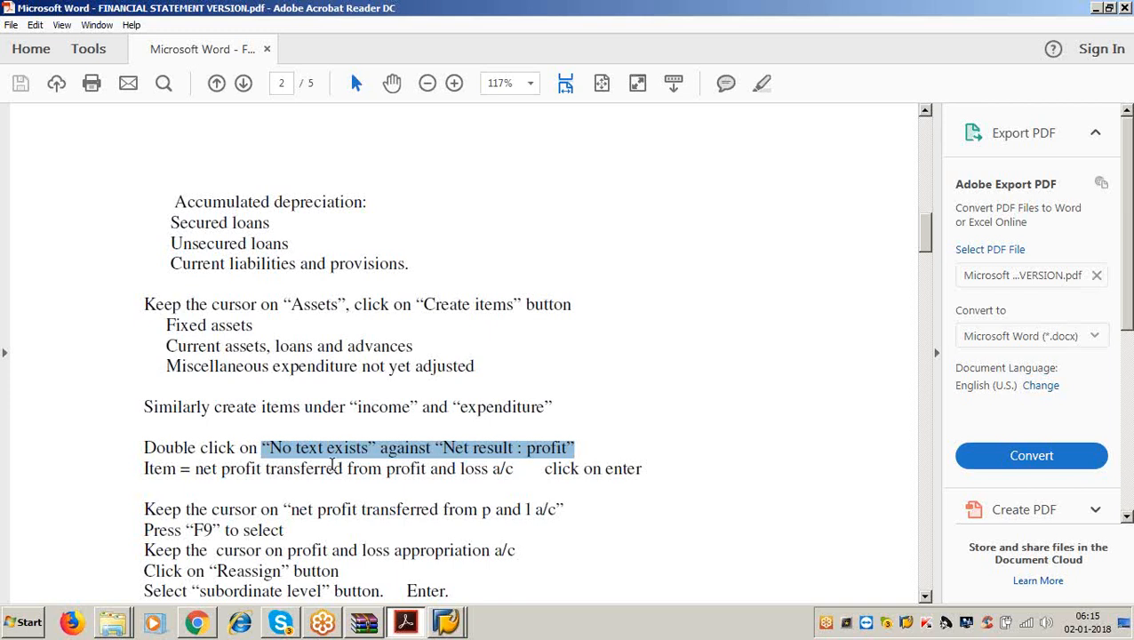
scroll(329, 471, "up", 5)
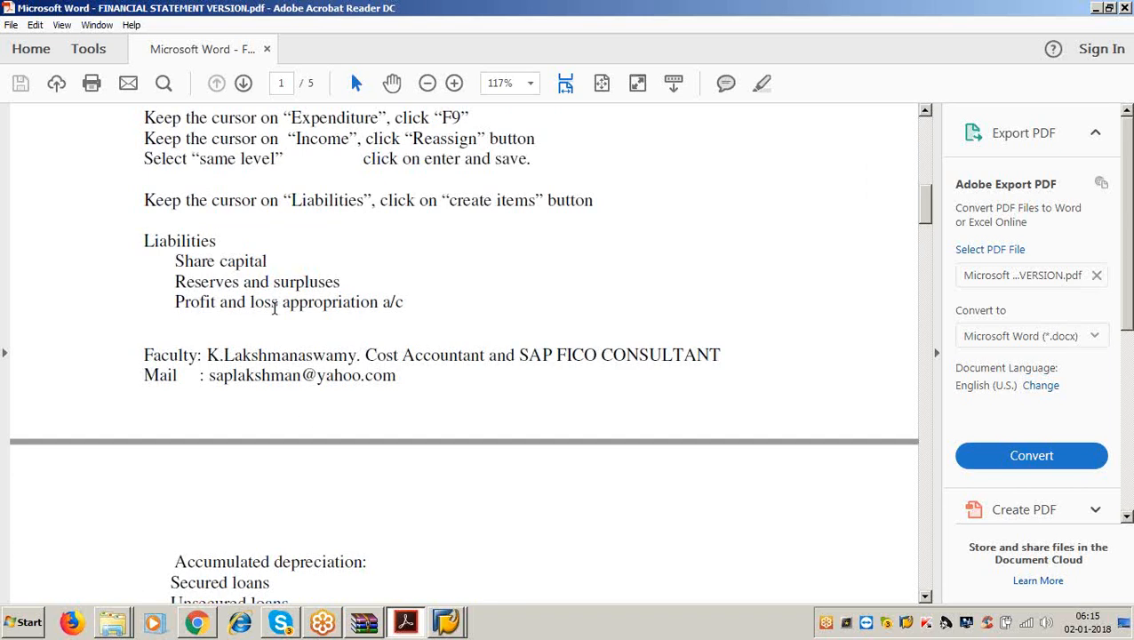
left_click(1094, 8)
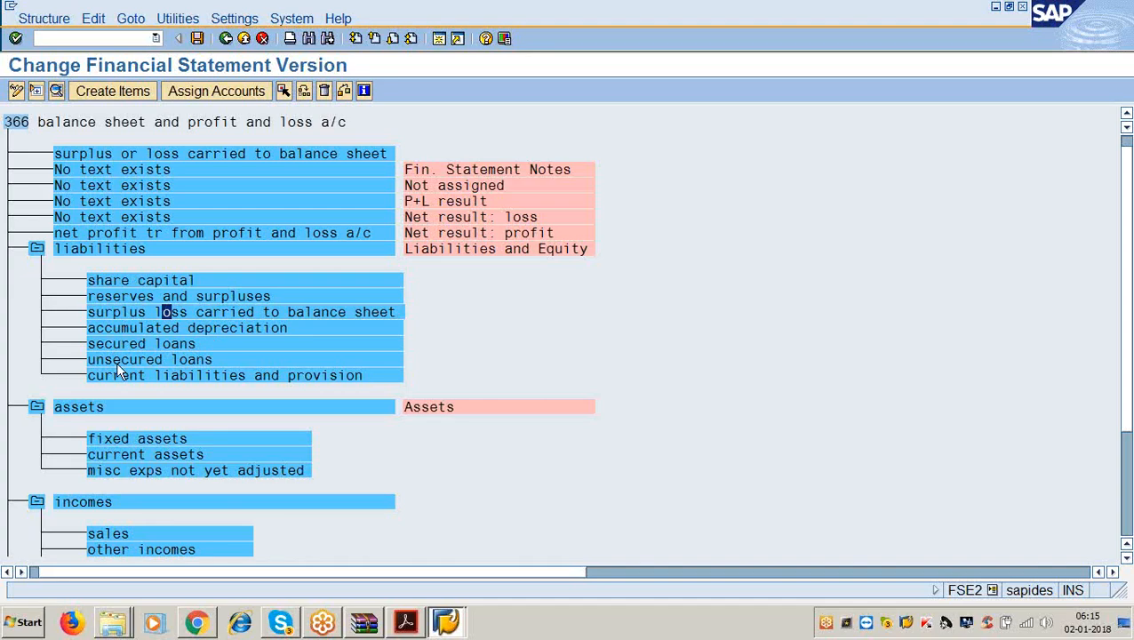
Rename the item 'surplus loss carried to balance sheet' to 'profit and loss app a/c'.
double_click(351, 312)
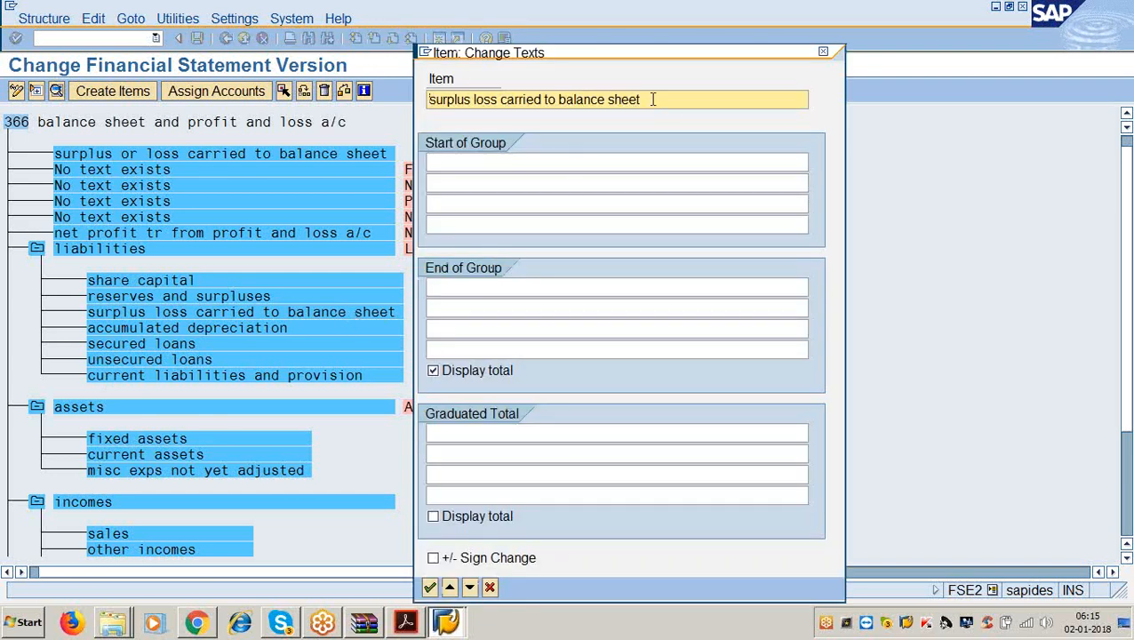
key("BackSpace")
key("BackSpace")
key("BackSpace")
key("BackSpace")
key("BackSpace")
key("BackSpace")
key("BackSpace")
key("BackSpace")
key("BackSpace")
key("BackSpace")
key("BackSpace")
key("BackSpace")
key("BackSpace")
key("BackSpace")
key("BackSpace")
key("BackSpace")
key("BackSpace")
key("BackSpace")
key("BackSpace")
key("BackSpace")
key("BackSpace")
key("BackSpace")
key("BackSpace")
key("BackSpace")
key("BackSpace")
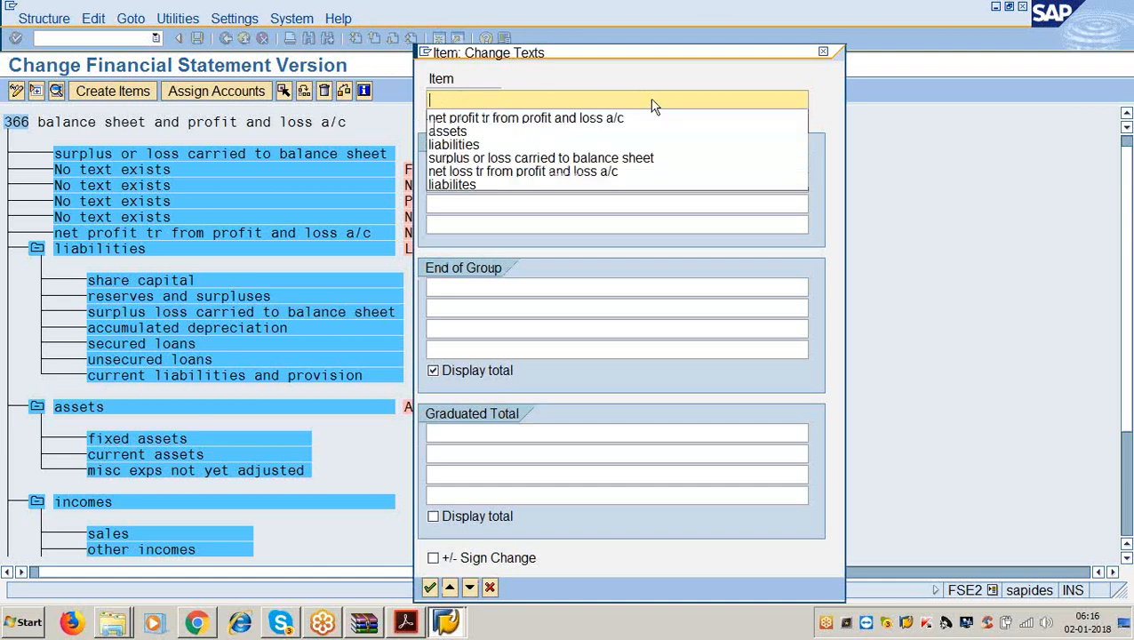
type("profit")
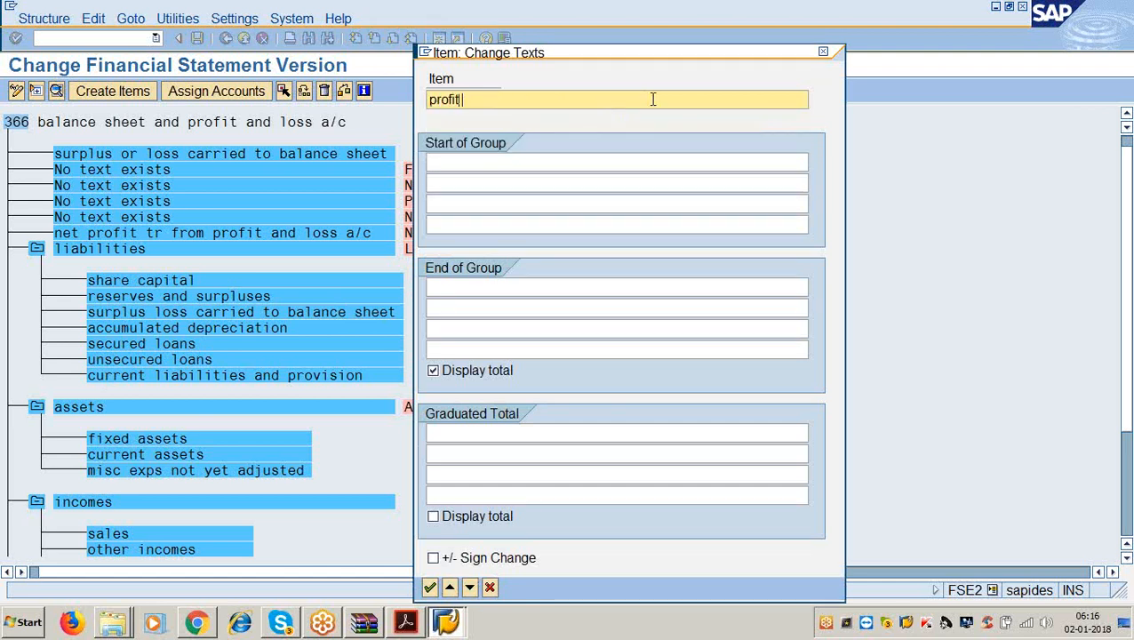
type(" and loss app a/c")
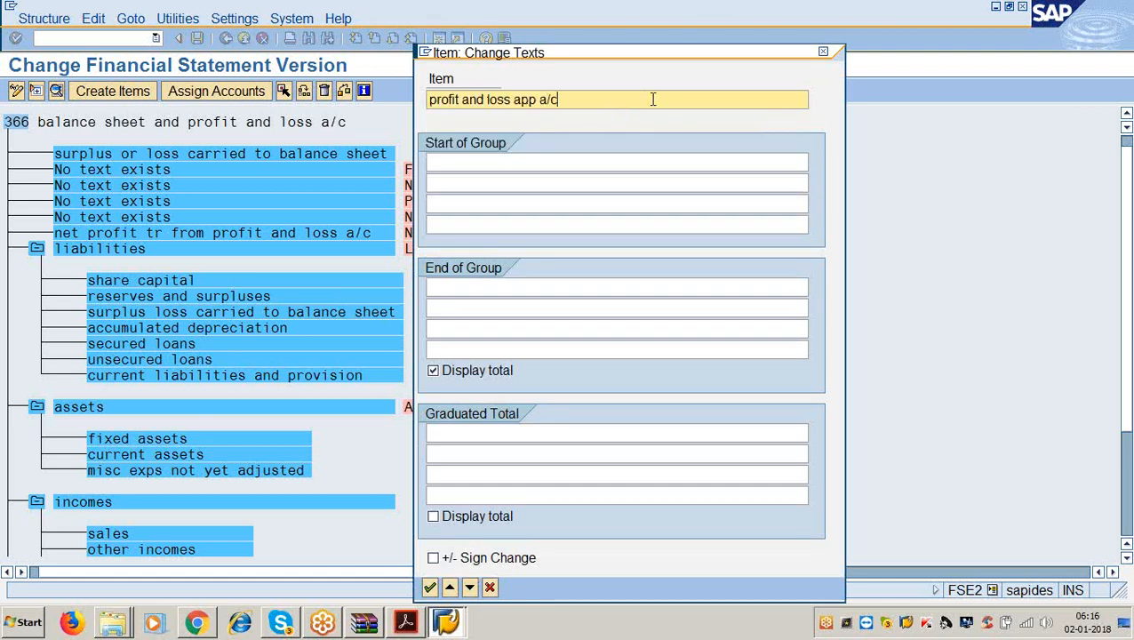
key("Return")
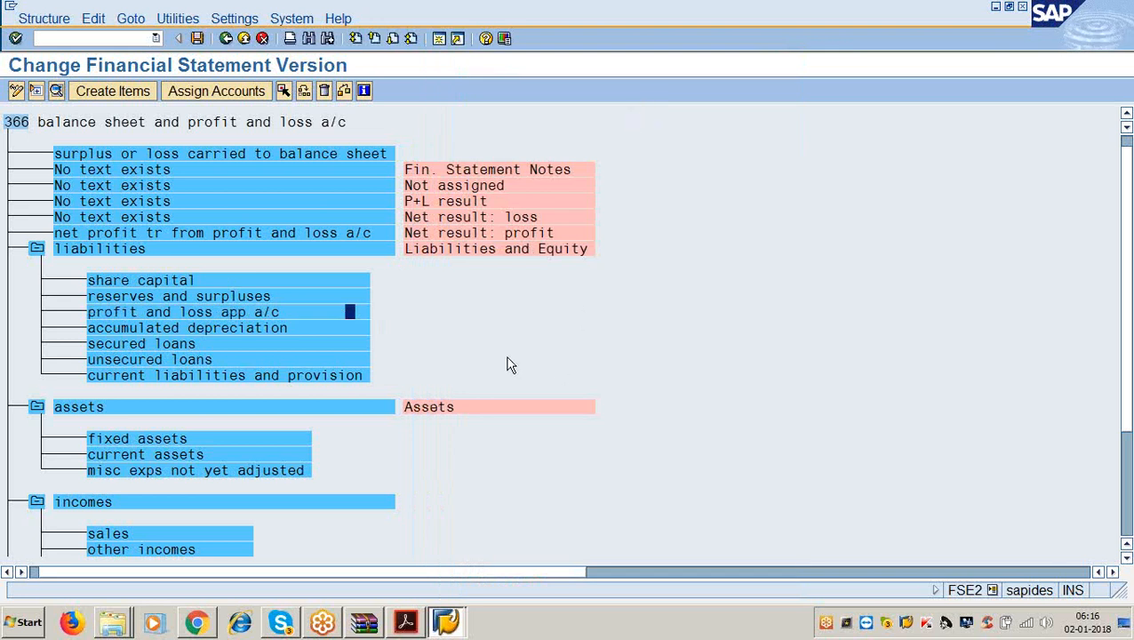
left_click(156, 233)
Reassign net profit tr from profit and loss a/c as a subordinate of profit and loss app a/c.
left_click(177, 314)
left_click(165, 231)
left_click(282, 91)
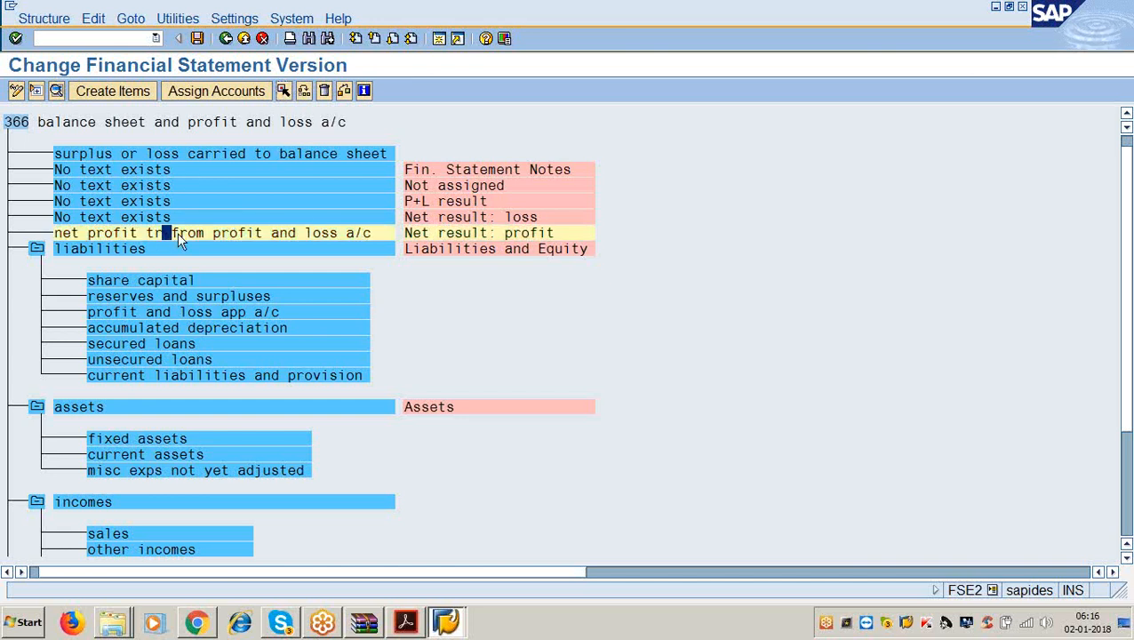
left_click(172, 315)
left_click(304, 91)
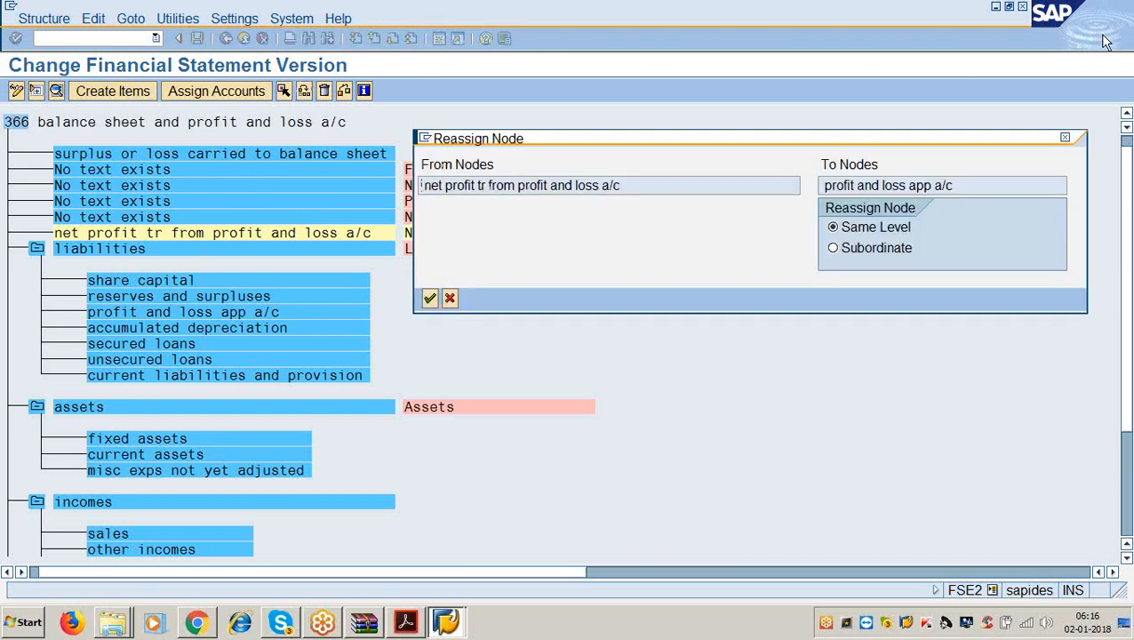
left_click(776, 366)
left_click(834, 248)
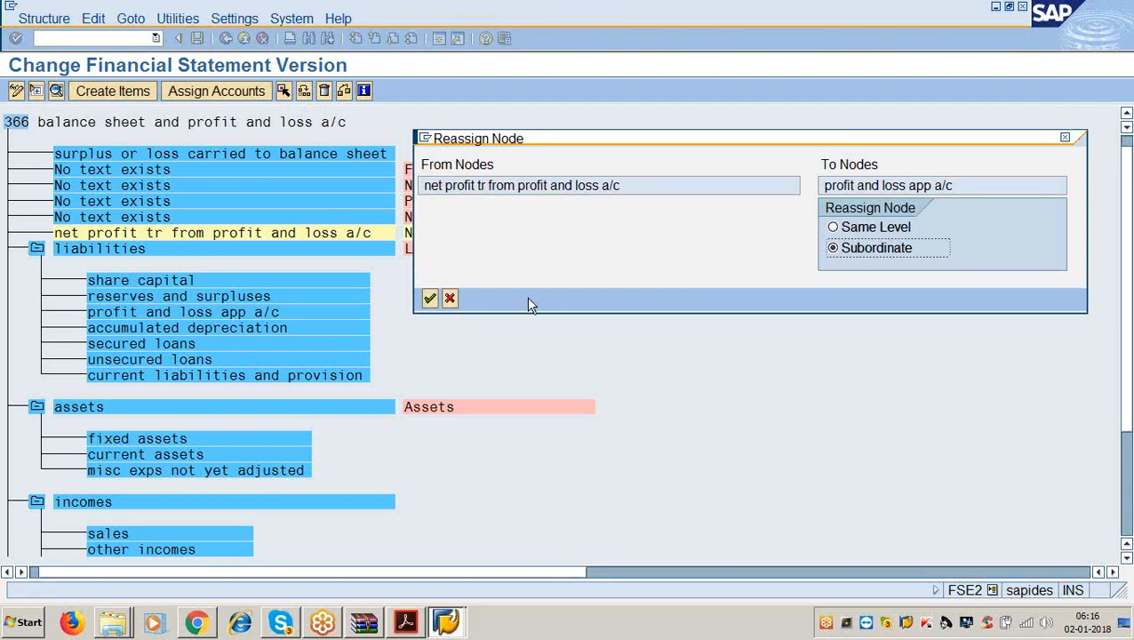
left_click(430, 299)
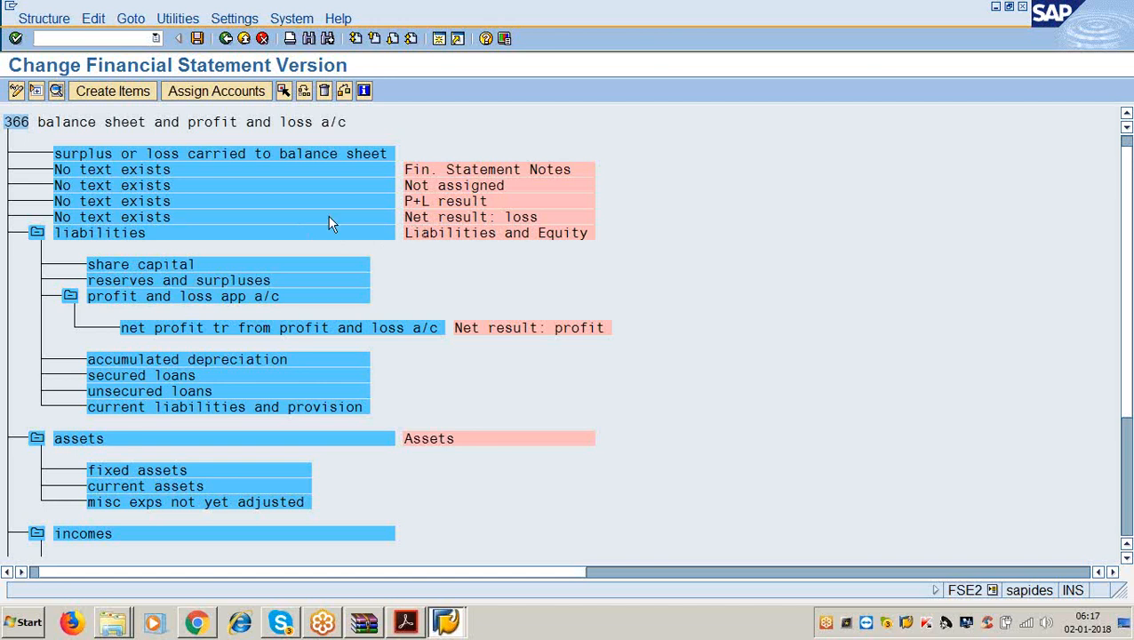
Label the Net result: loss item 'net loss tr from profit and loss a/c' using the text history.
double_click(145, 214)
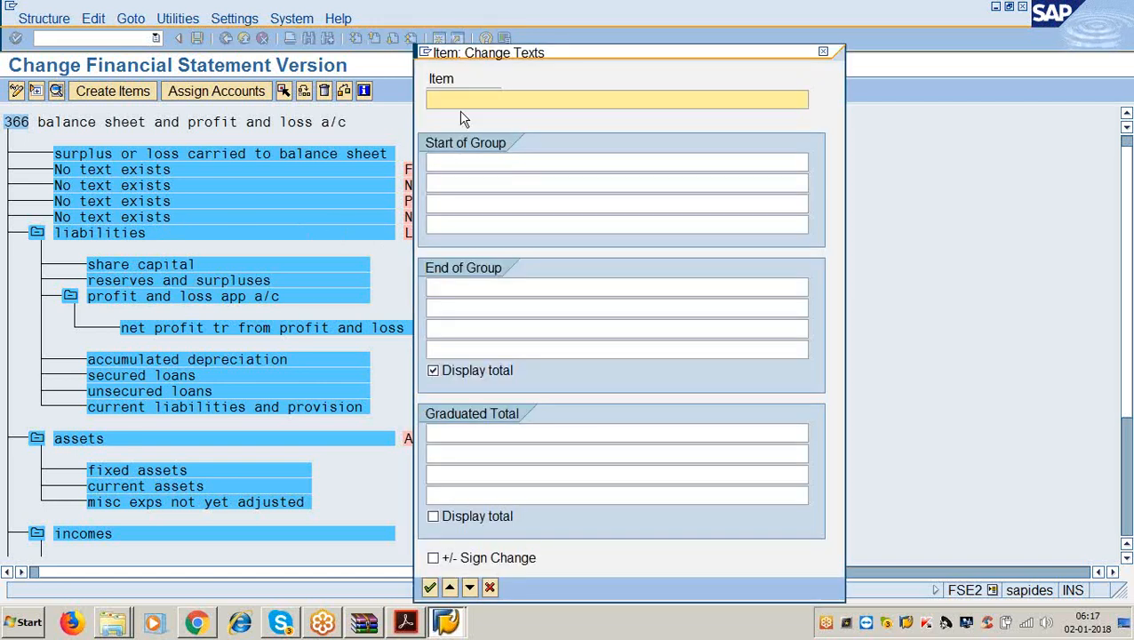
type("net los")
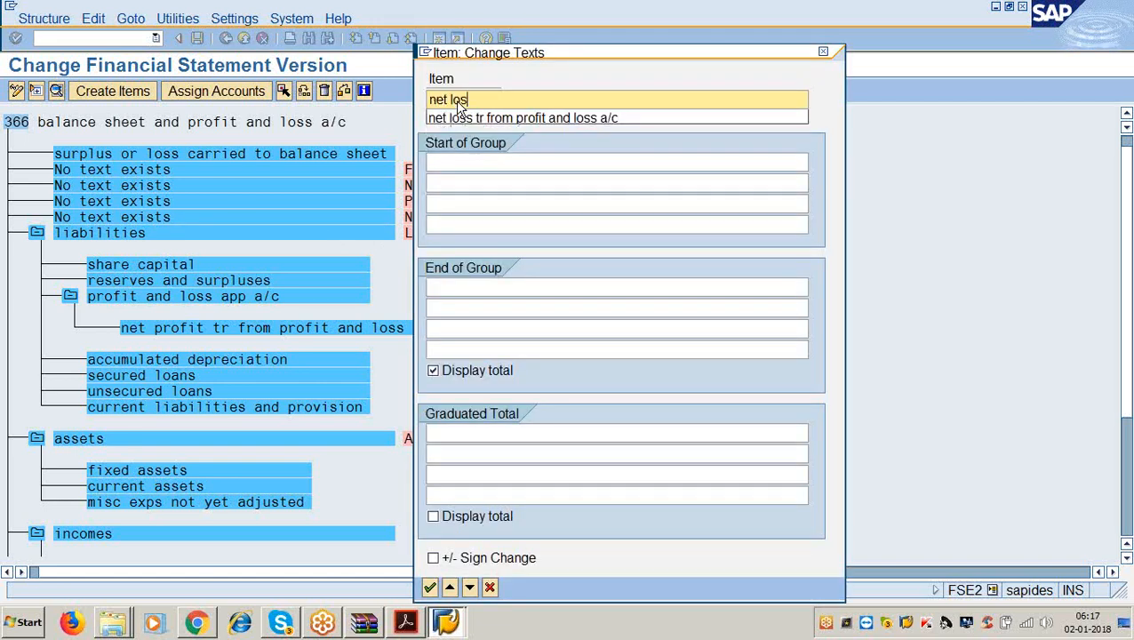
type("s")
key("Down")
key("Return")
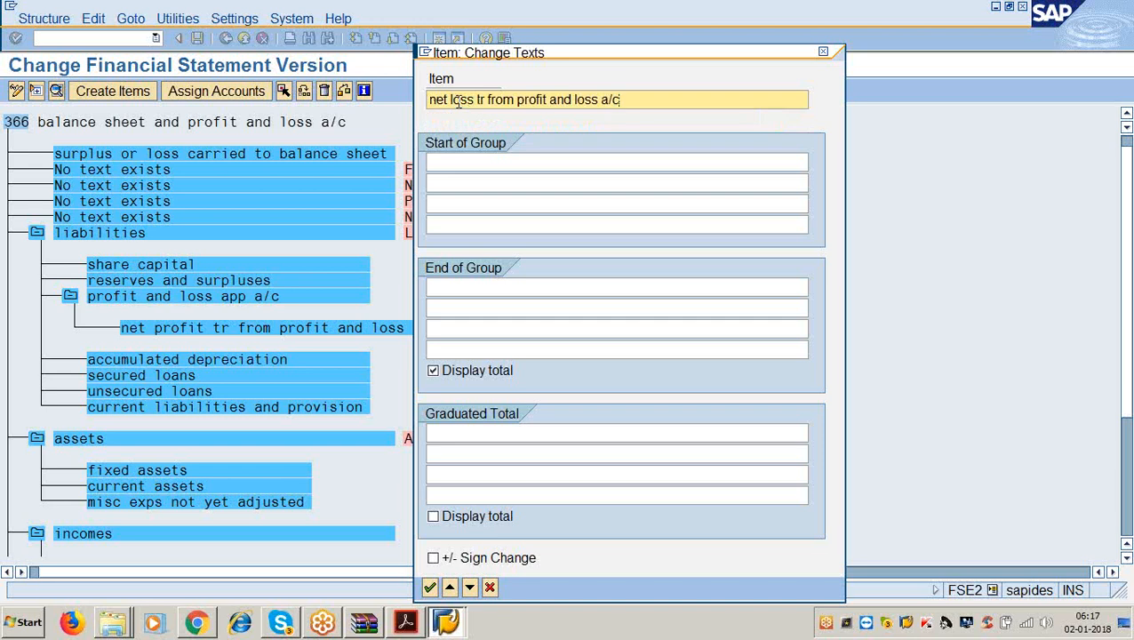
key("Return")
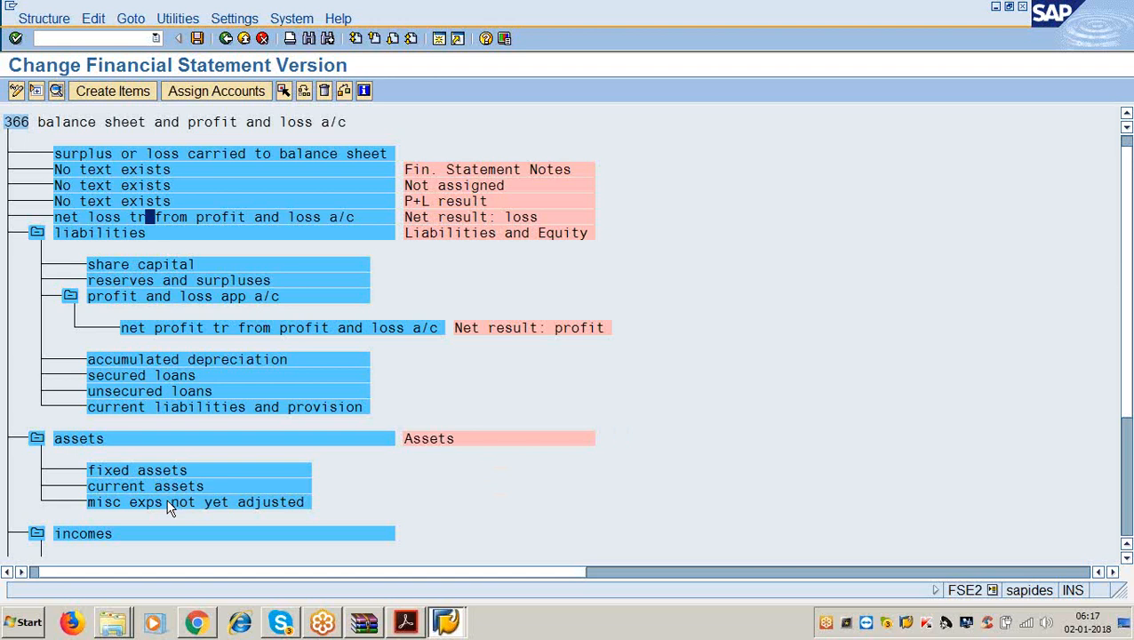
Make the net loss item subordinate to misc exps not yet adjusted and save version 3366.
left_click(283, 91)
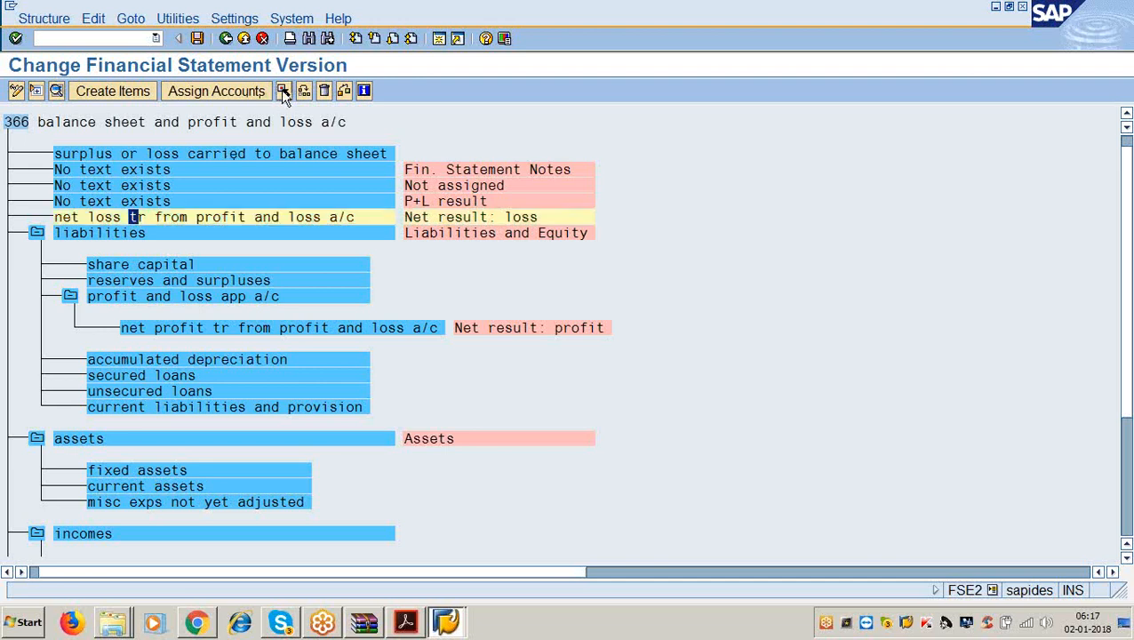
left_click(148, 502)
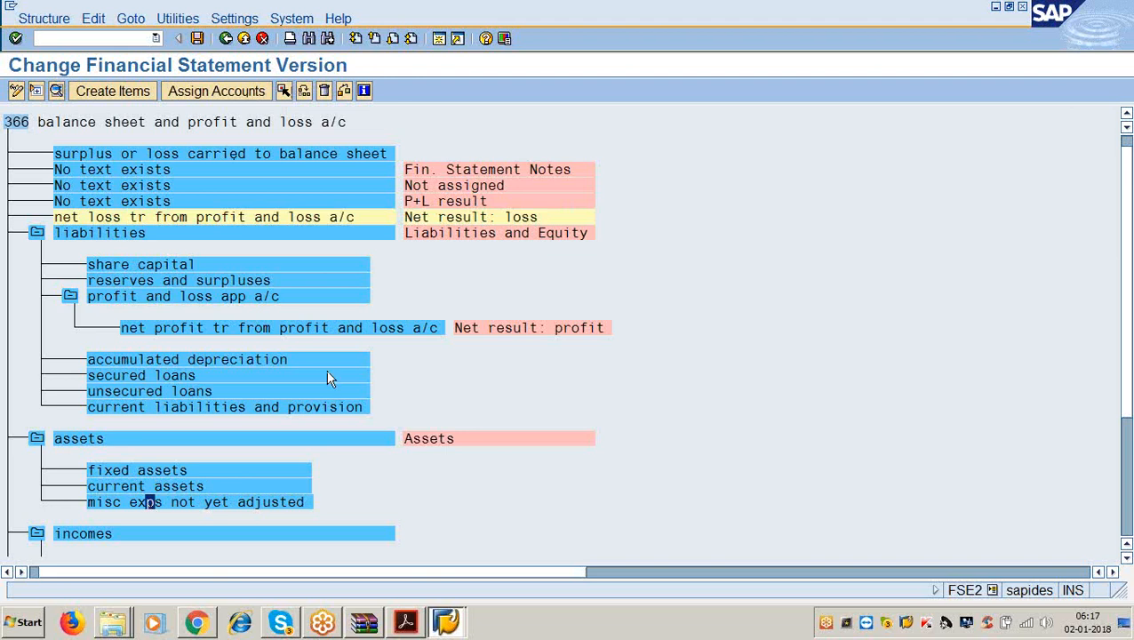
left_click(304, 92)
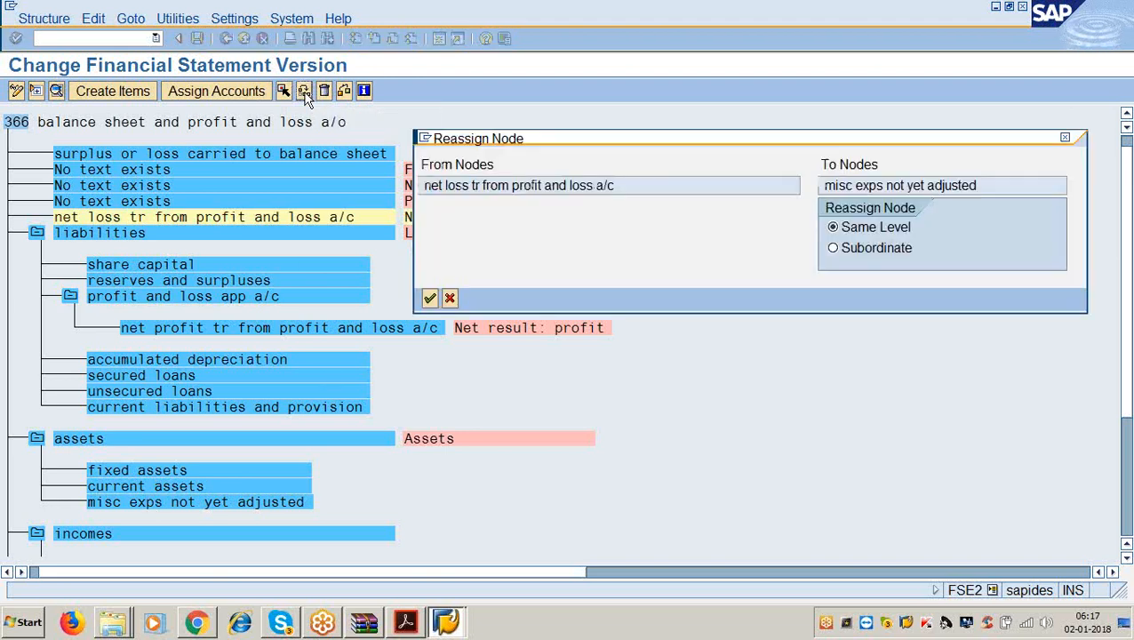
left_click(833, 249)
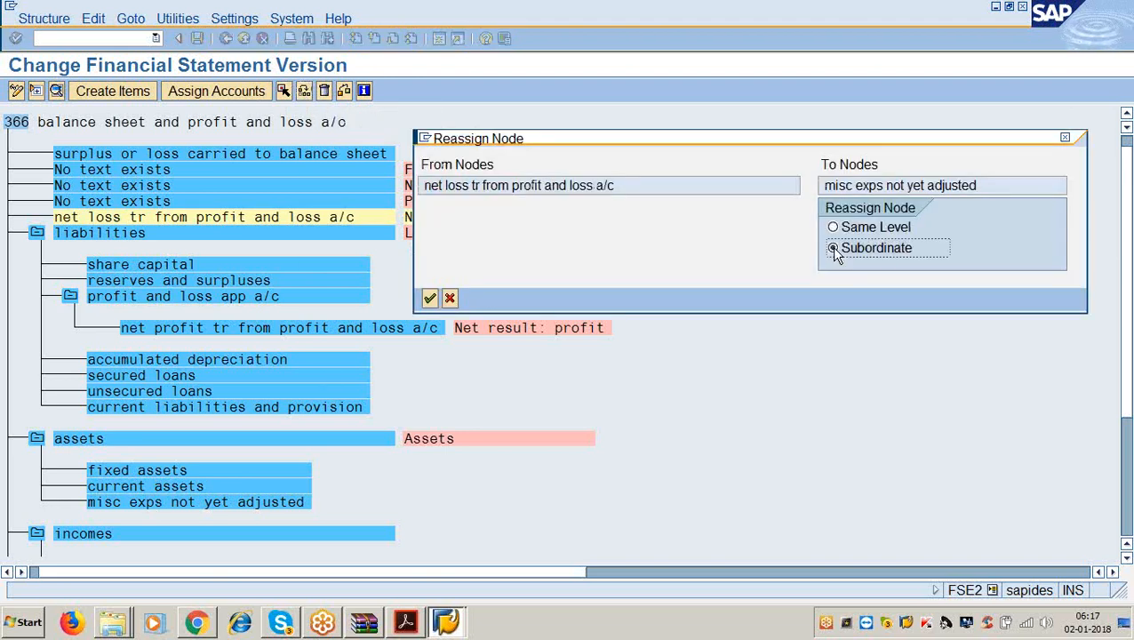
left_click(430, 298)
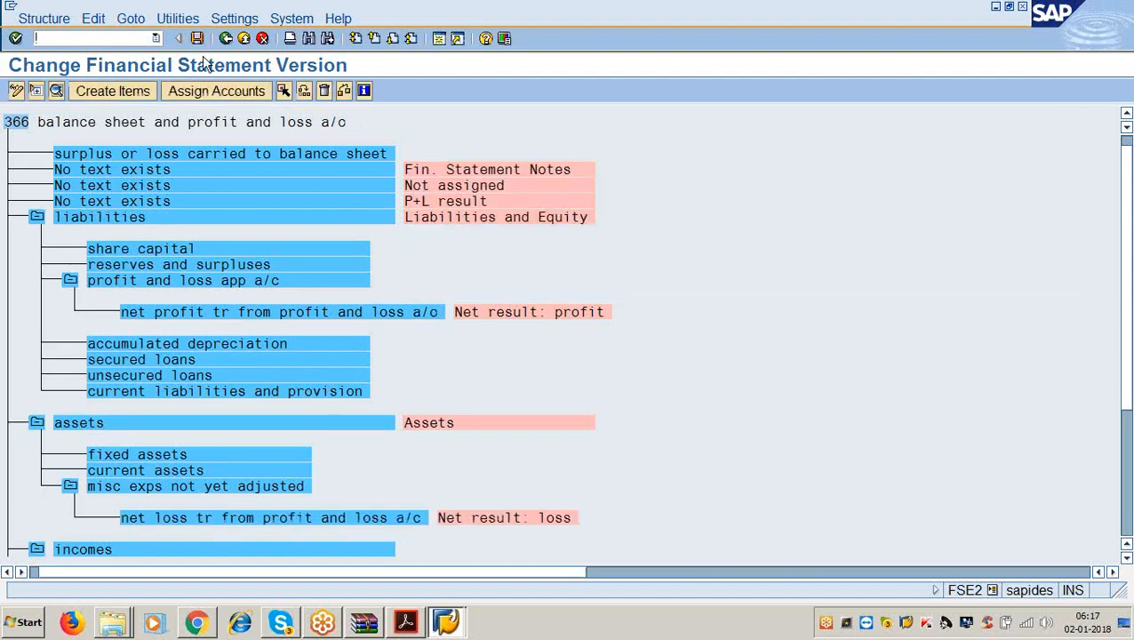
left_click(195, 39)
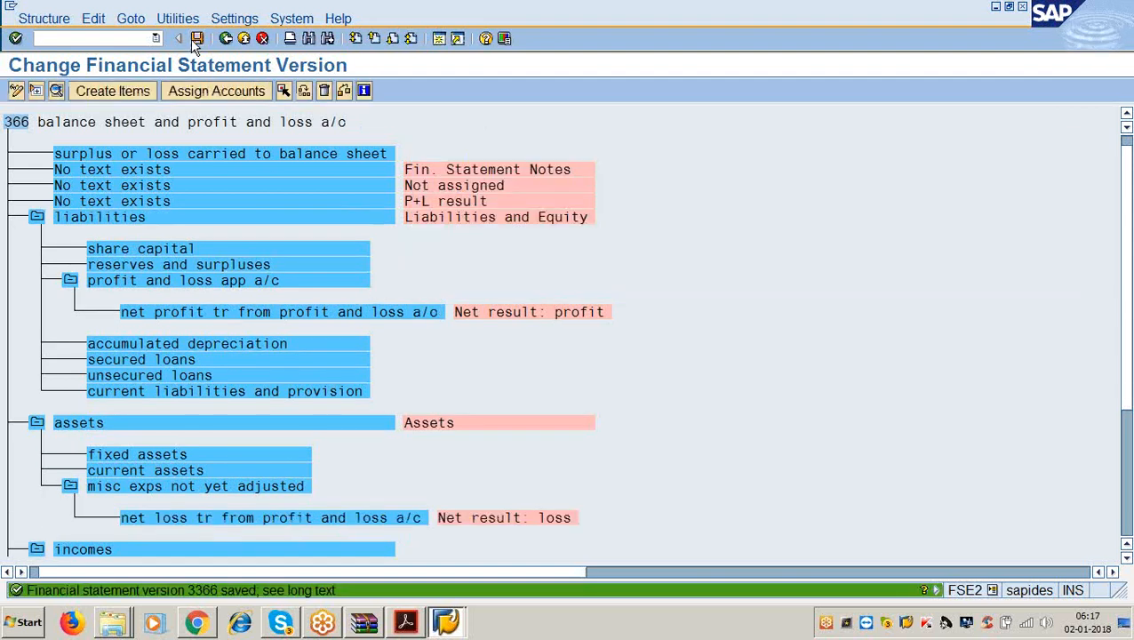
left_click(400, 625)
Scroll the PDF guide to the Assignment of accounts section, then minimize it.
scroll(363, 427, "down", 5)
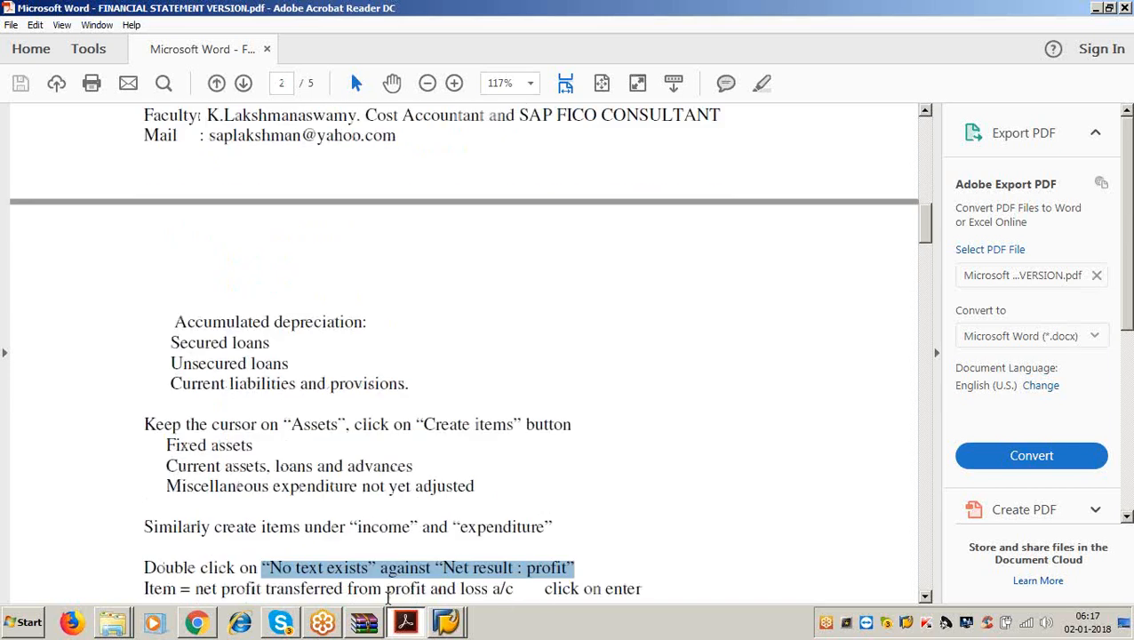
scroll(363, 427, "down", 5)
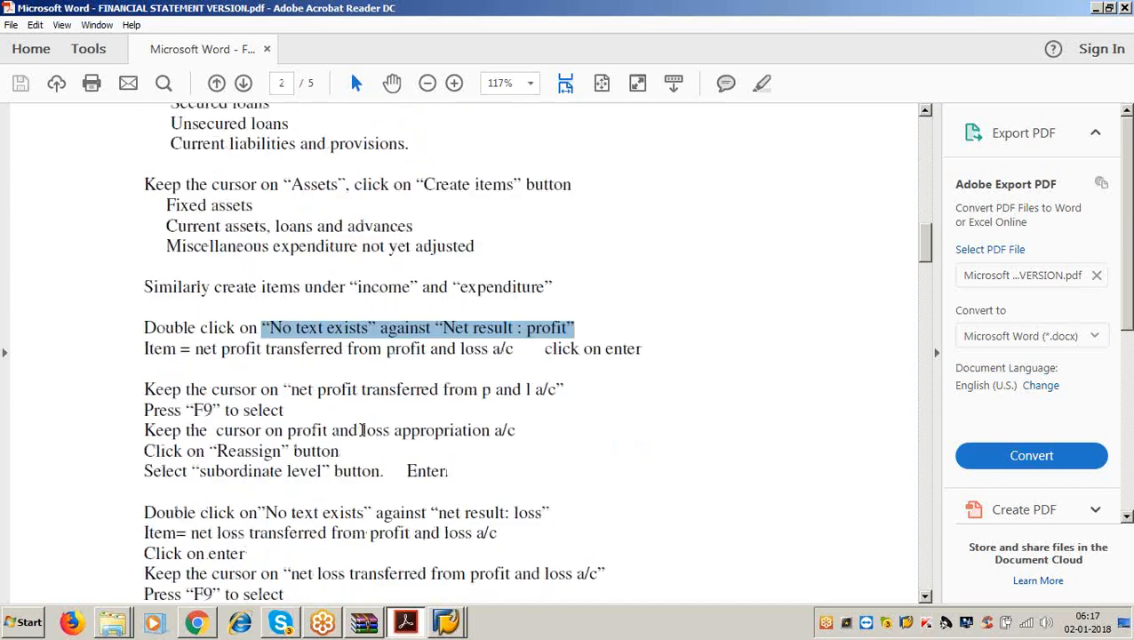
scroll(362, 430, "up", 9)
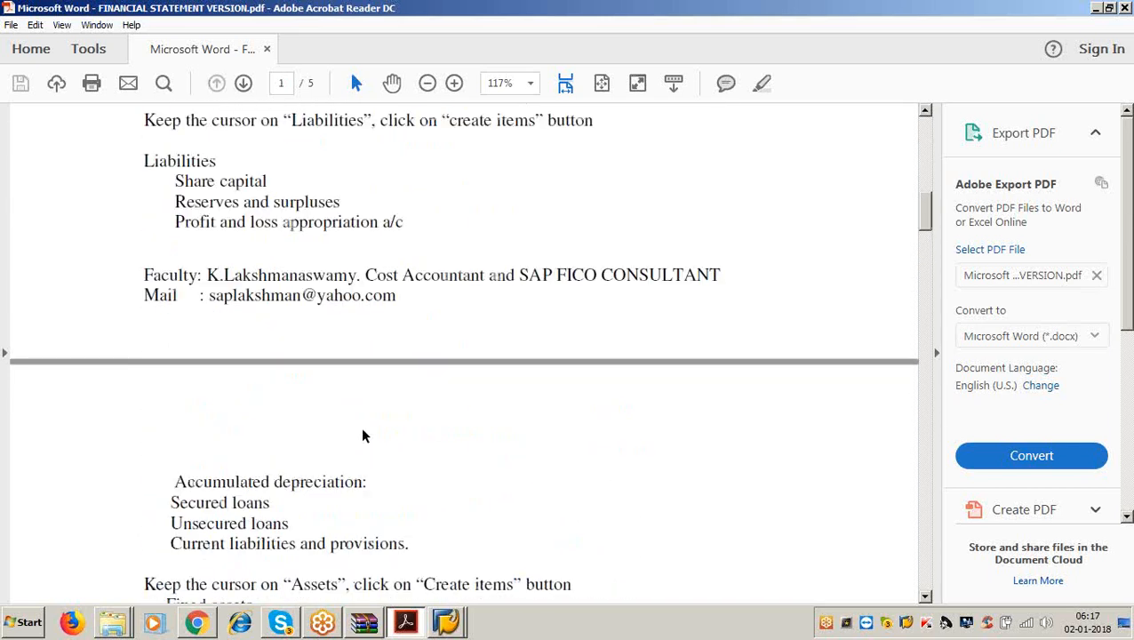
scroll(363, 435, "down", 9)
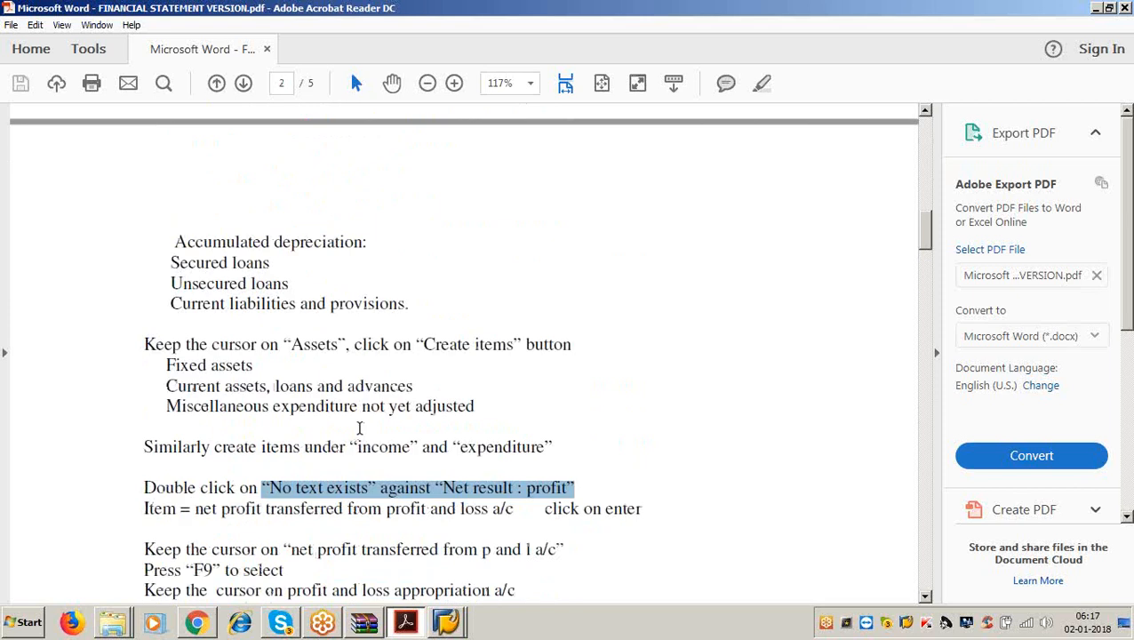
scroll(360, 429, "down", 7)
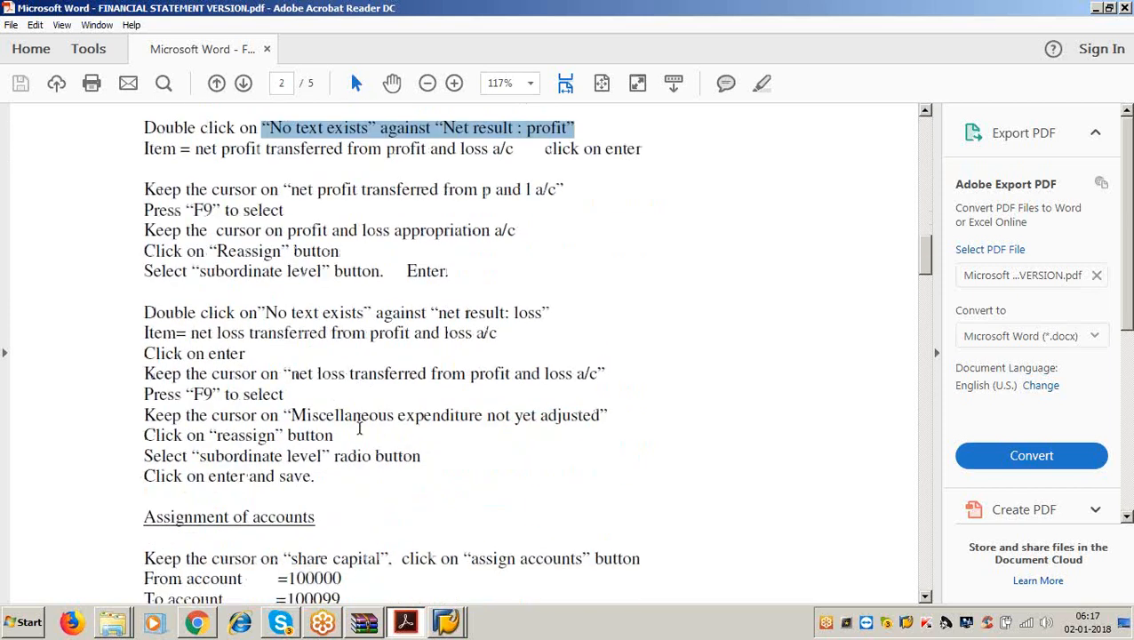
left_click(1115, 15)
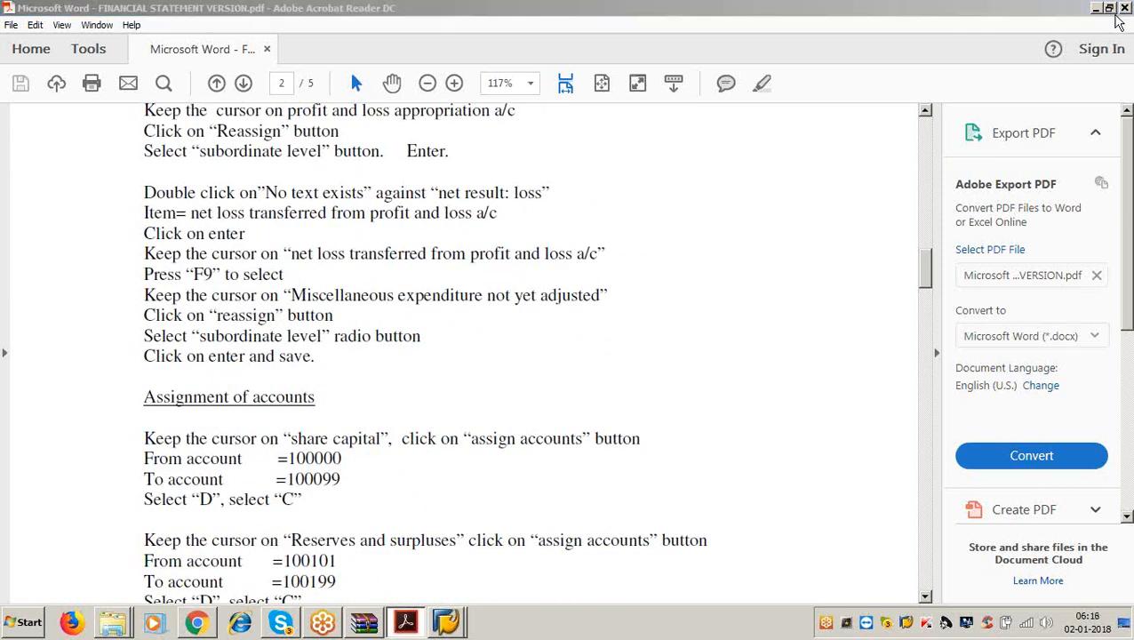
left_click(1106, 14)
left_click(1096, 8)
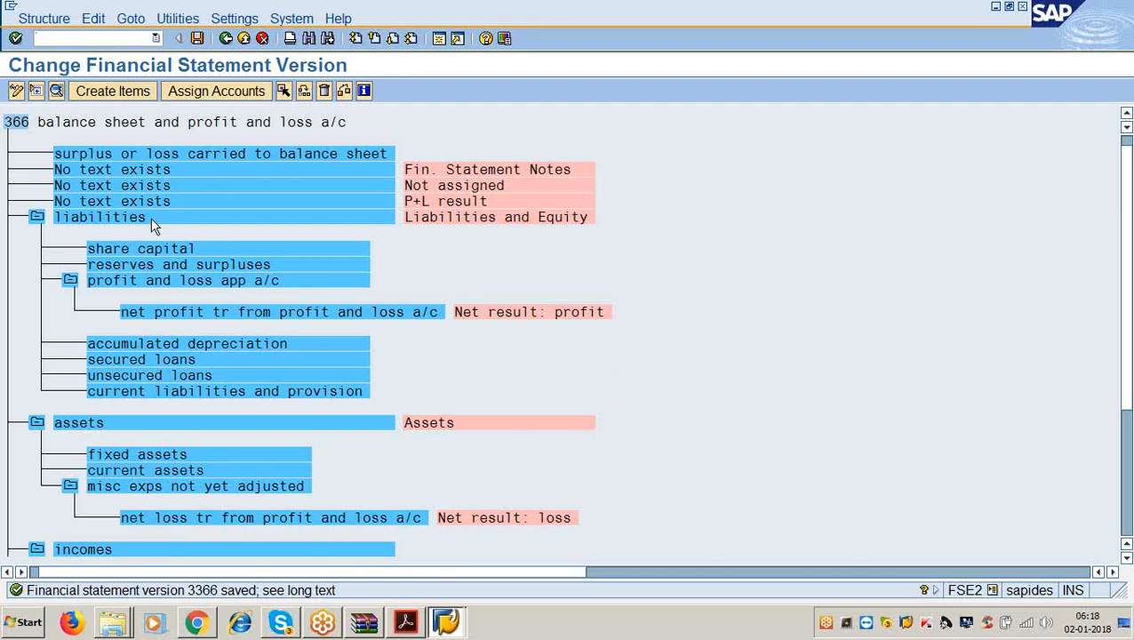
Assign G/L accounts 100000–100099 to share capital for both debit and credit balances.
left_click(149, 250)
left_click(199, 93)
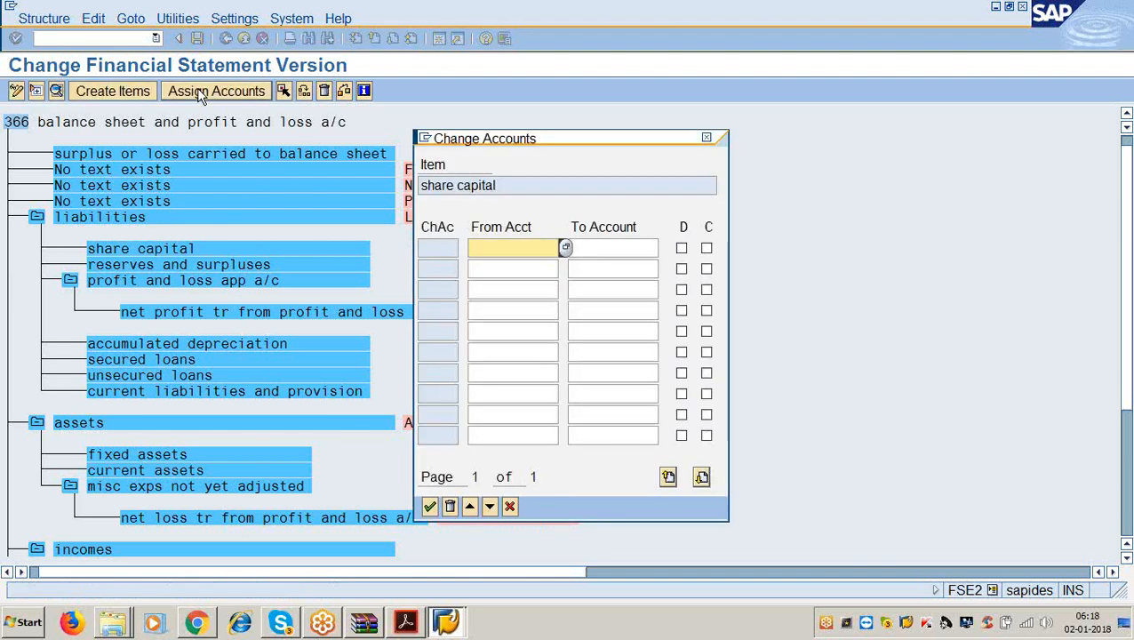
type("100000")
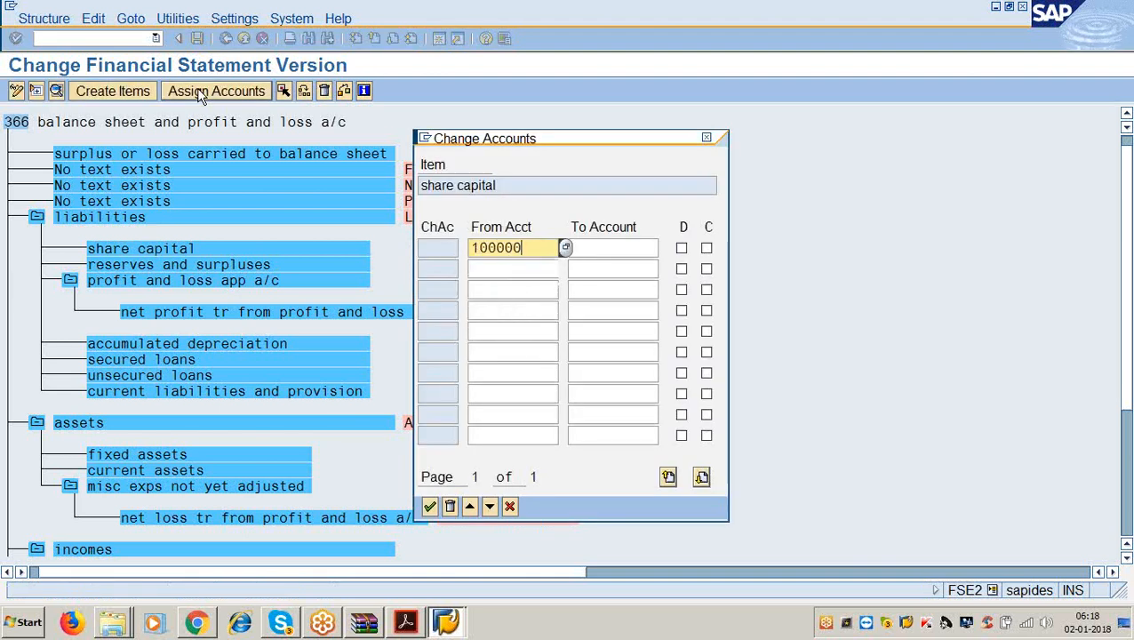
key("Tab")
type("10099")
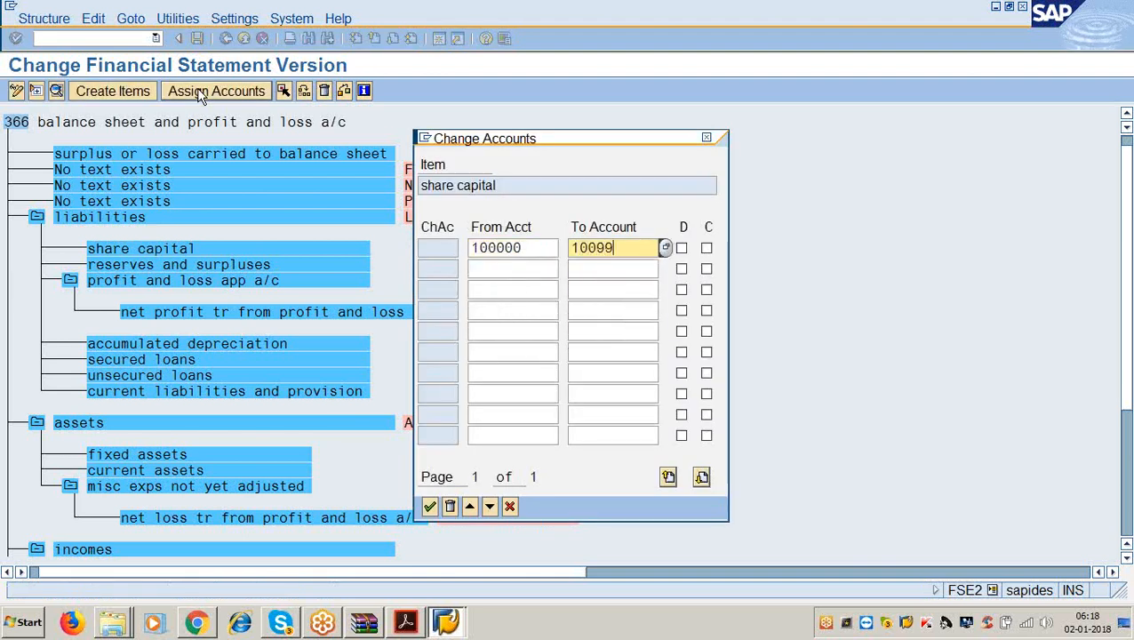
key("BackSpace")
key("BackSpace")
type("0099")
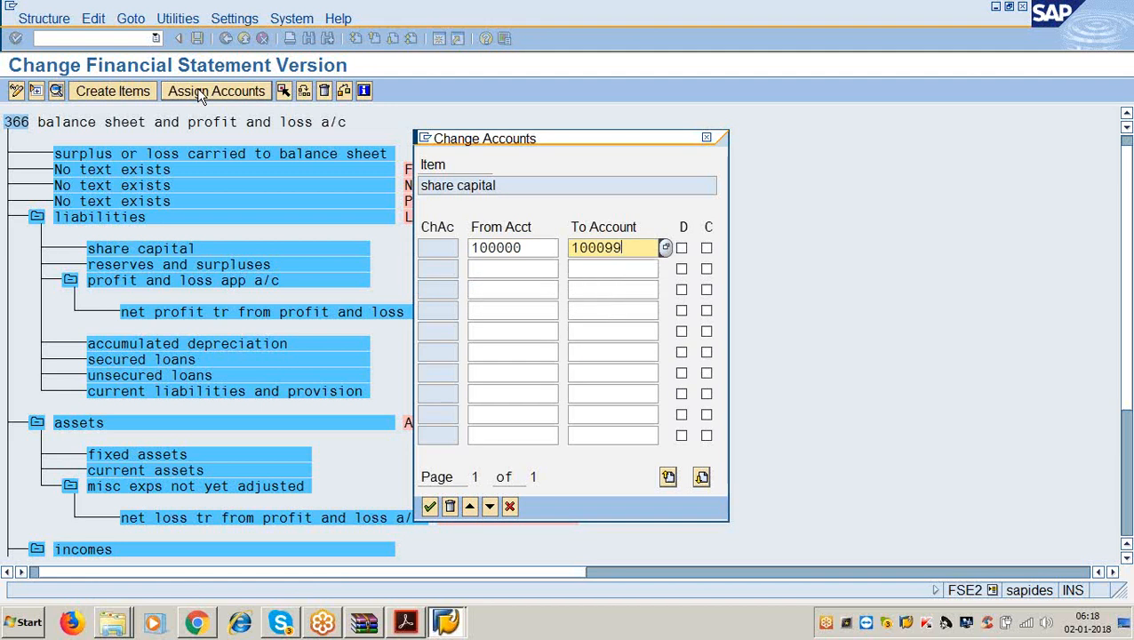
key("Tab")
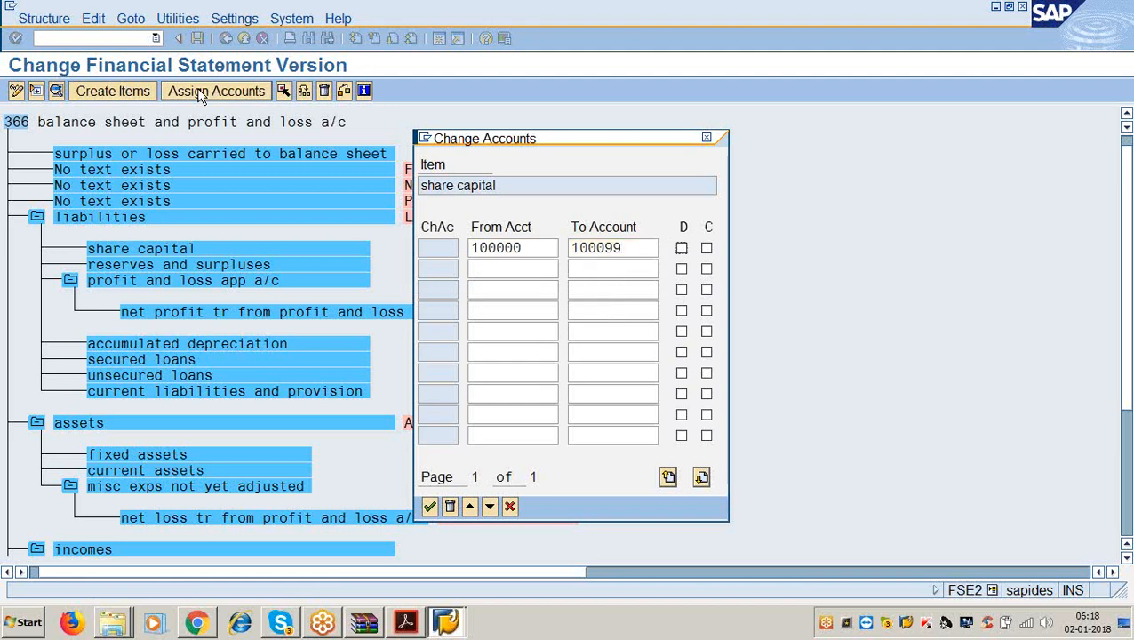
key("space")
key("Tab")
key("space")
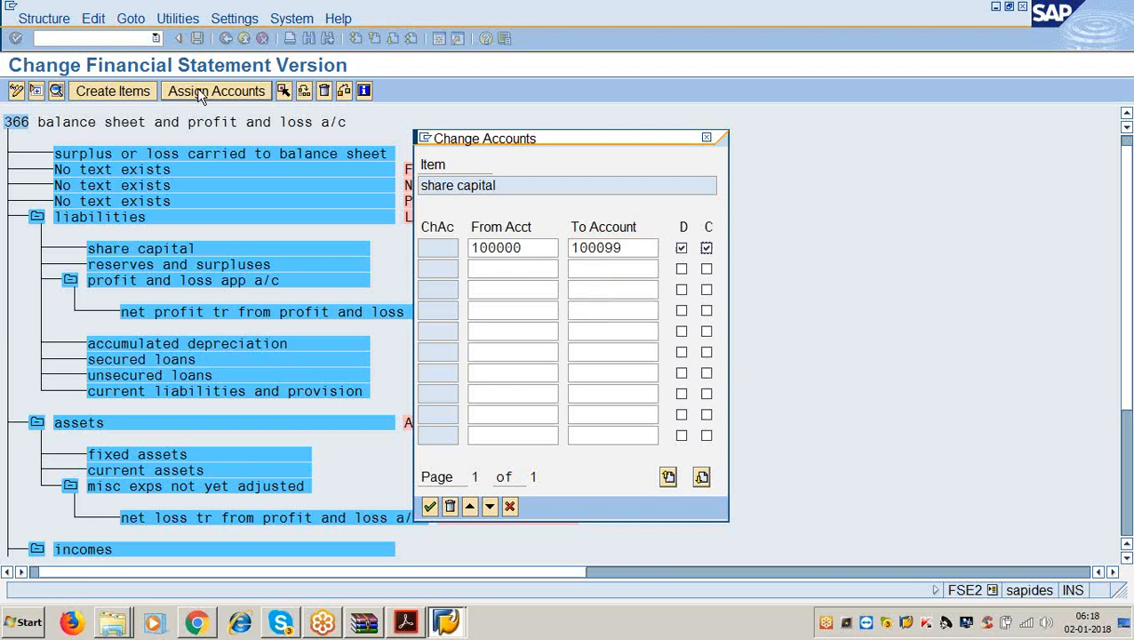
key("Return")
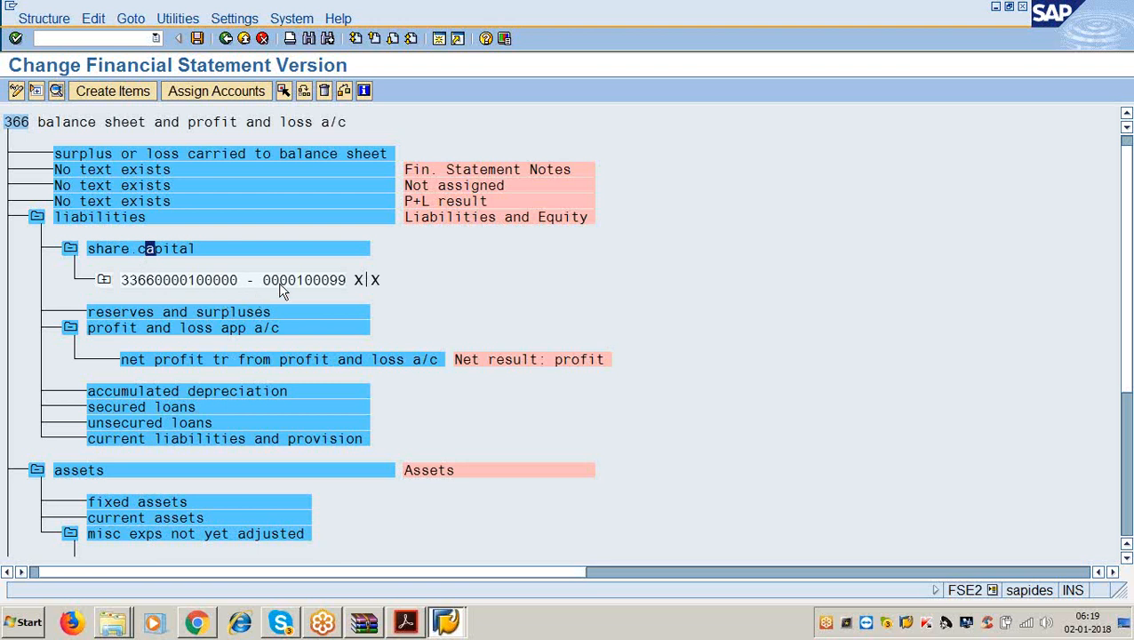
Review share capital's assigned account range and close it without changes.
left_click(193, 251)
left_click(229, 91)
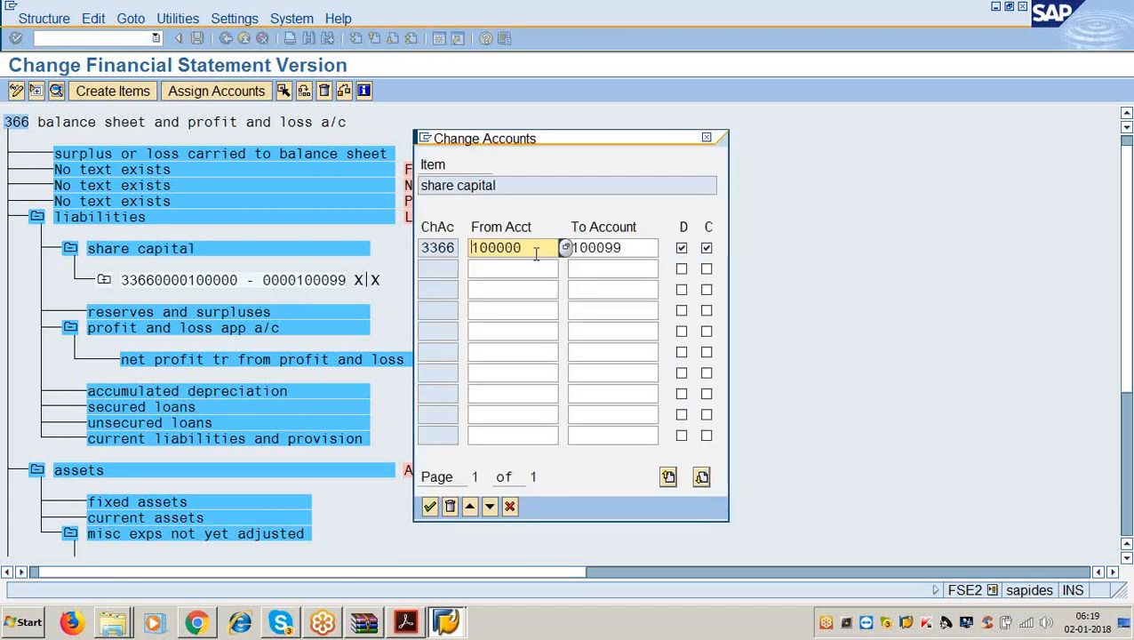
left_click(638, 246)
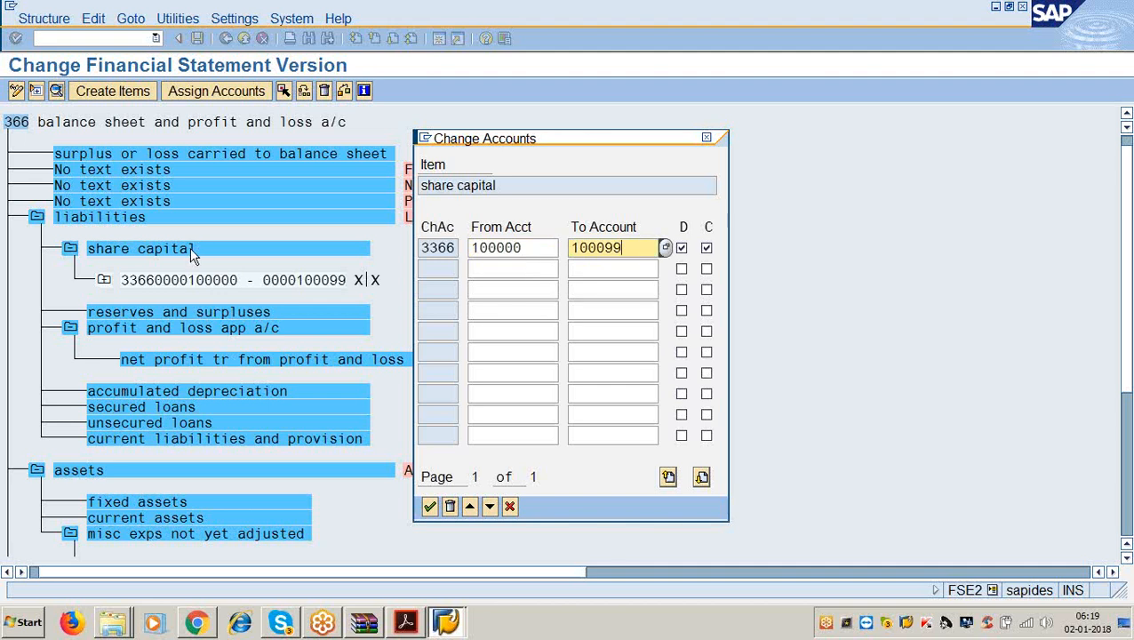
left_click(707, 139)
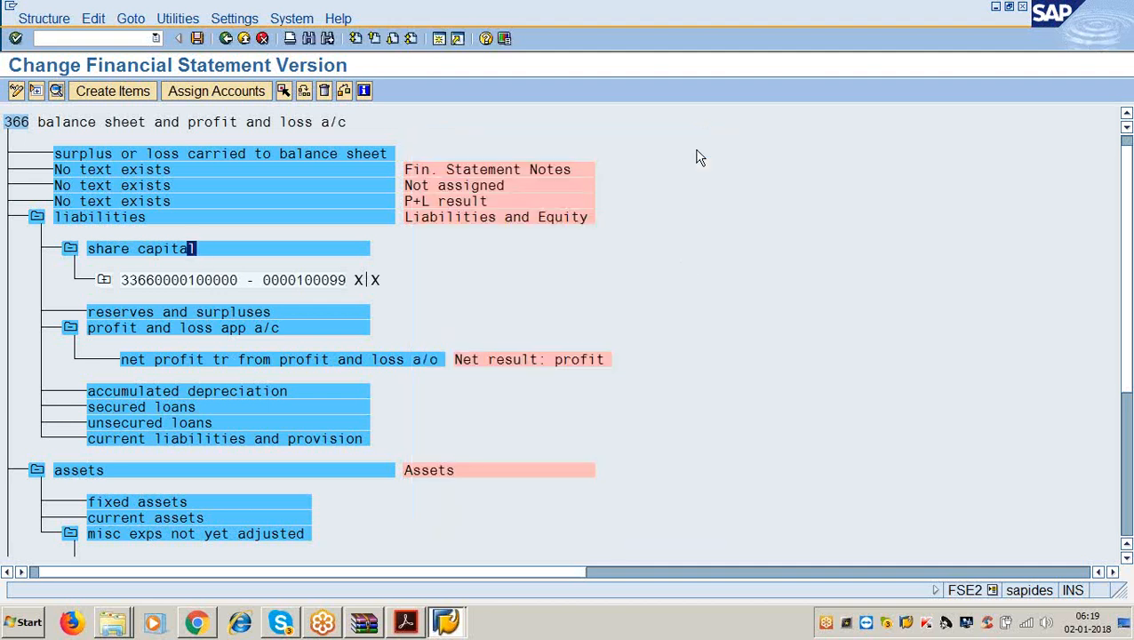
Assign accounts 100101–100199 to reserves and surpluses for debit and credit.
left_click(190, 312)
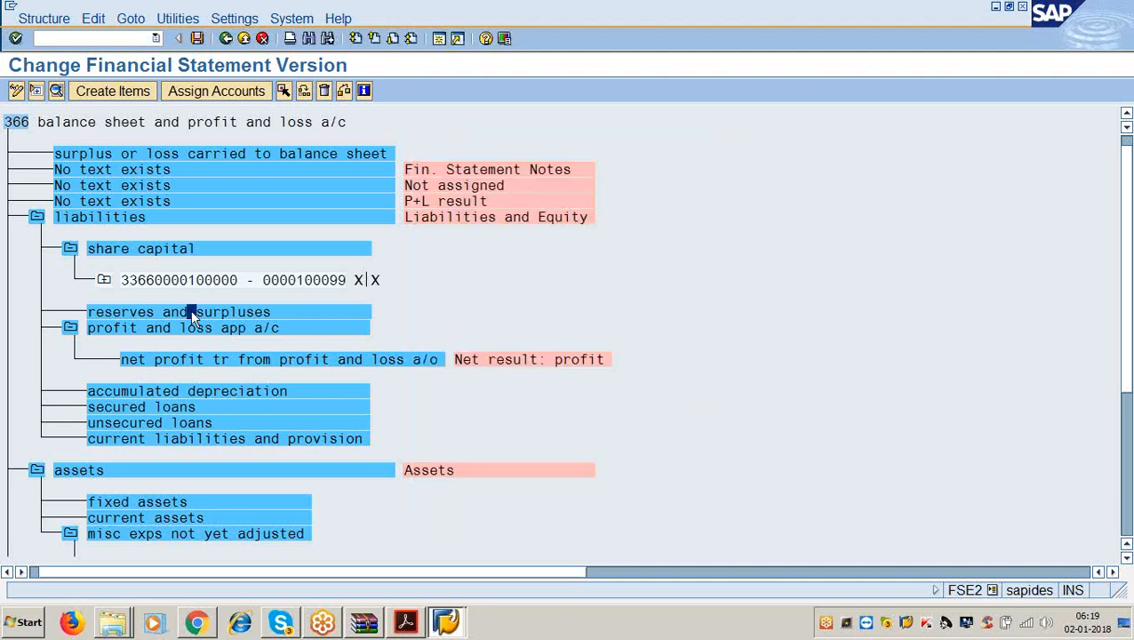
left_click(177, 91)
type("1")
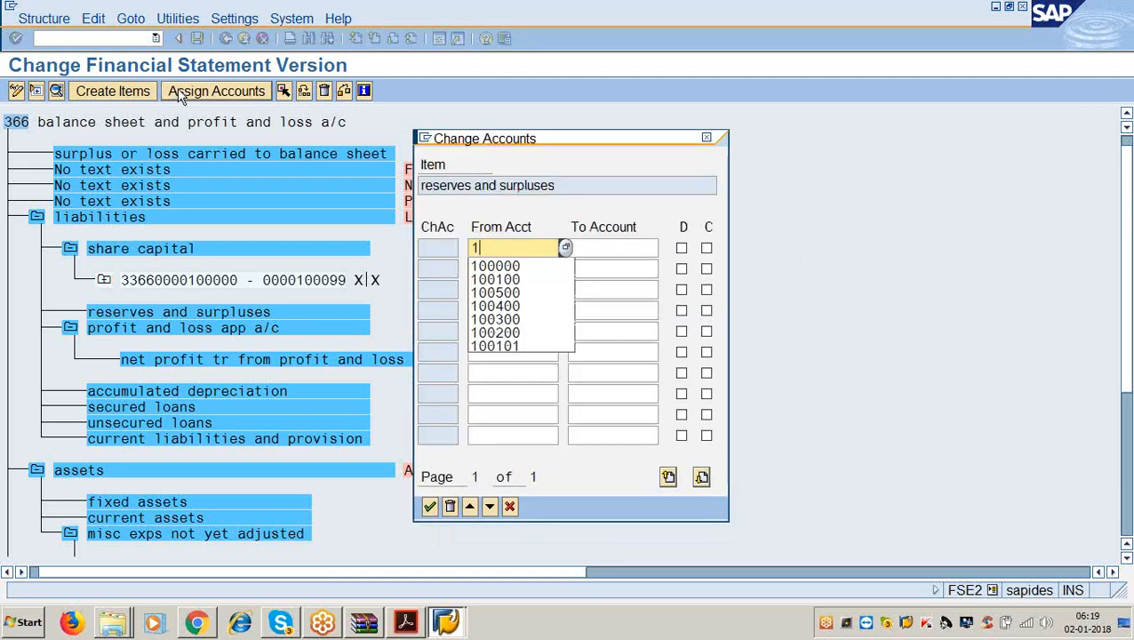
type("00101")
key("Tab")
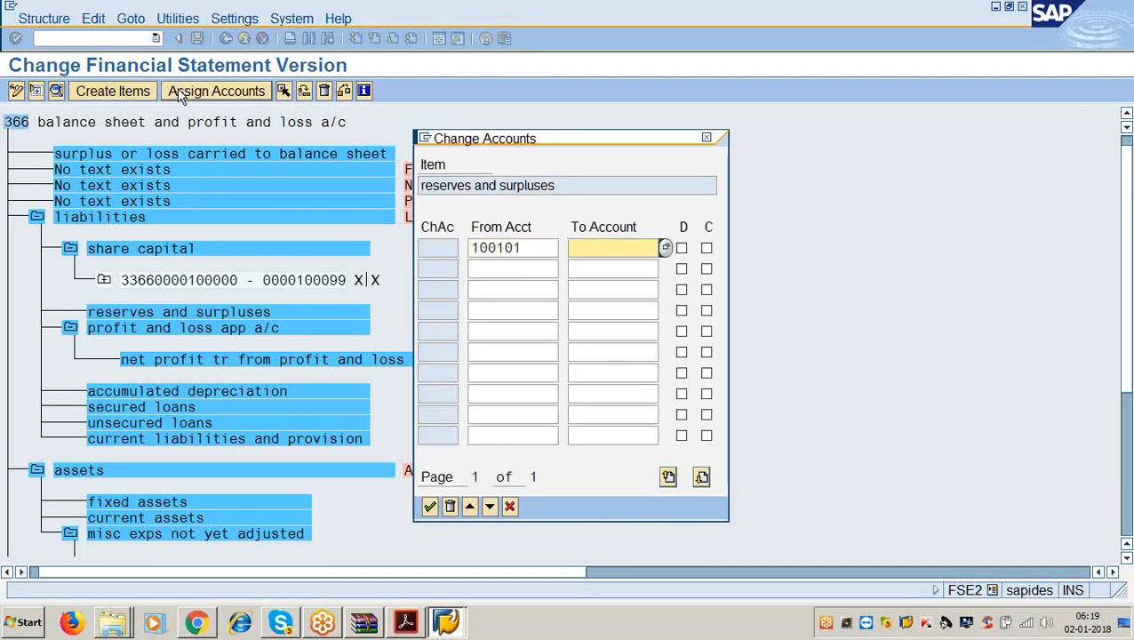
type("100199")
key("Tab")
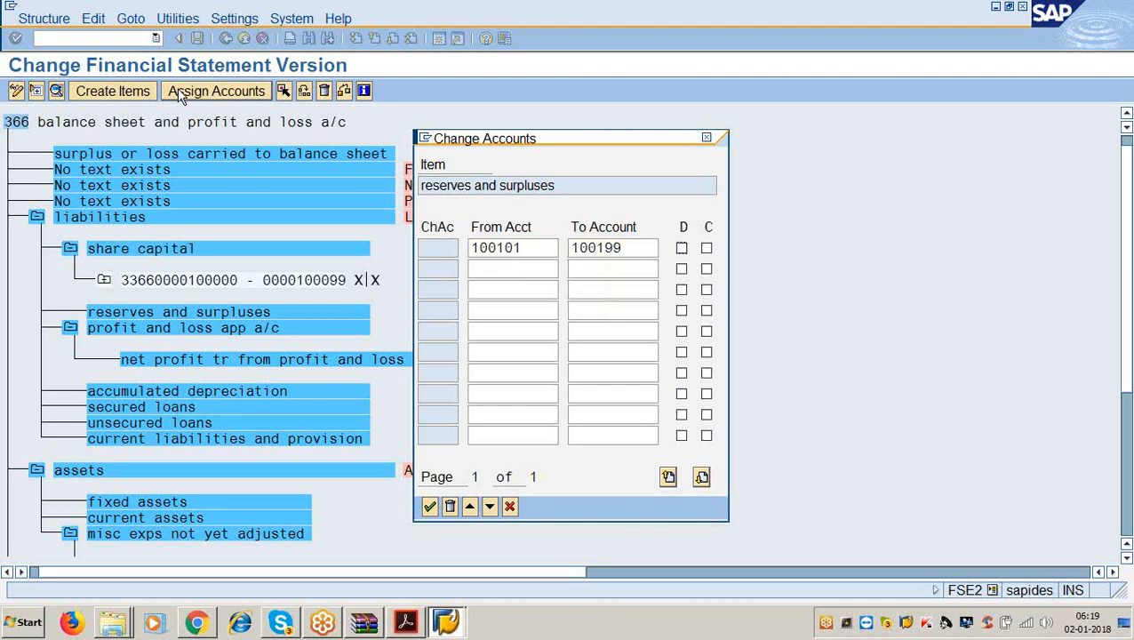
key("Tab")
key("space")
key("Return")
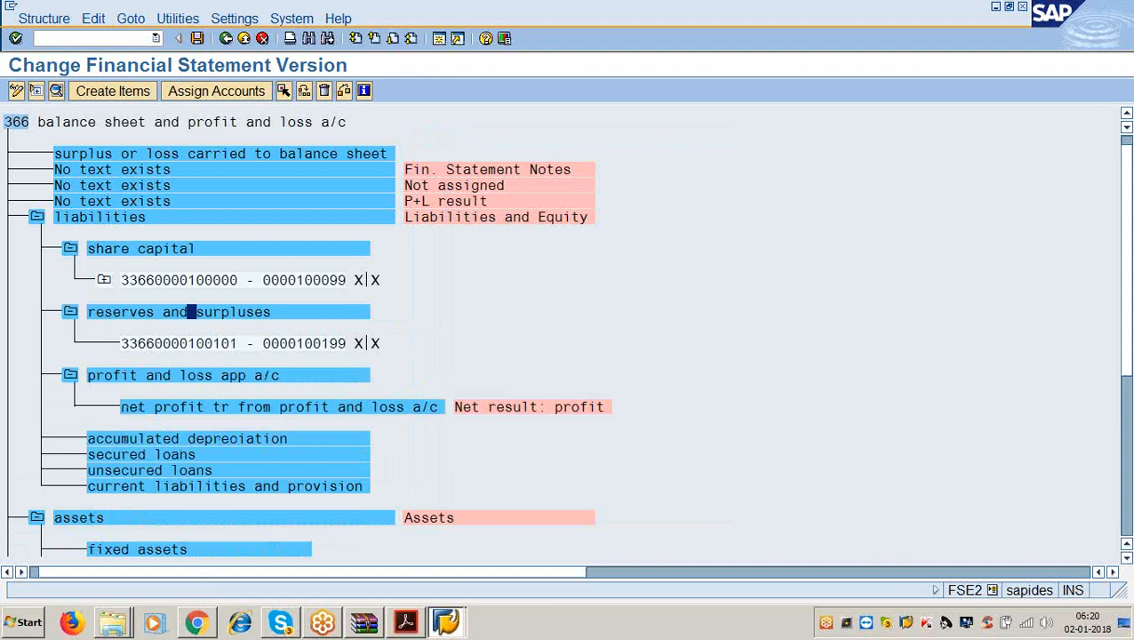
Reread the guide's line about assigning all account groups, then minimize Acrobat Reader to return to SAP.
left_click(406, 622)
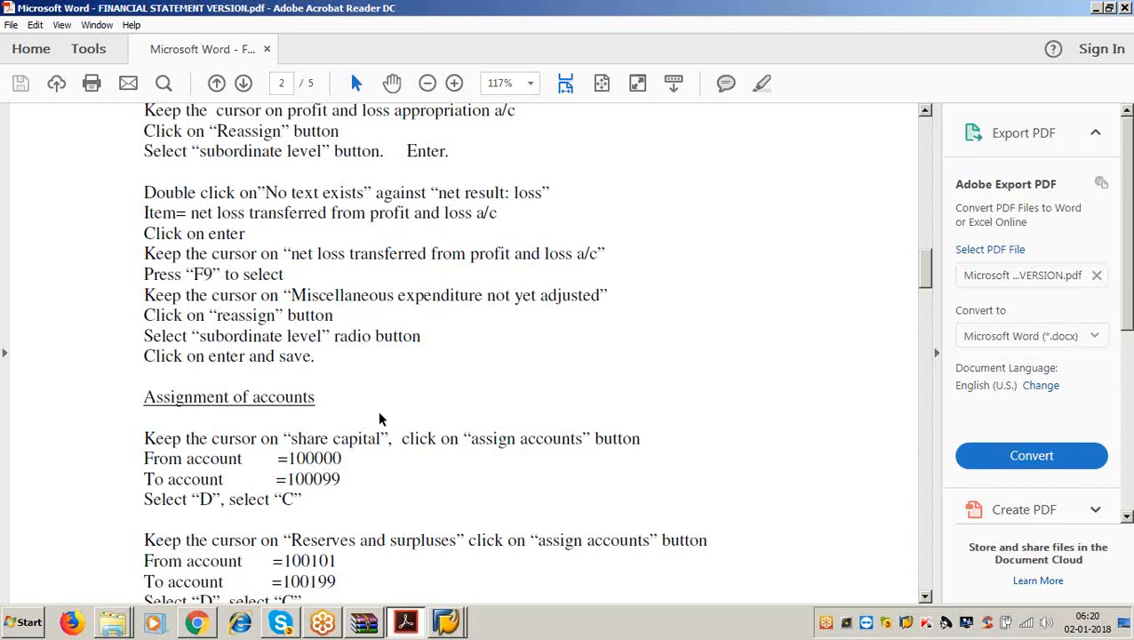
scroll(379, 412, "down", 1)
scroll(378, 412, "down", 5)
scroll(379, 404, "down", 1)
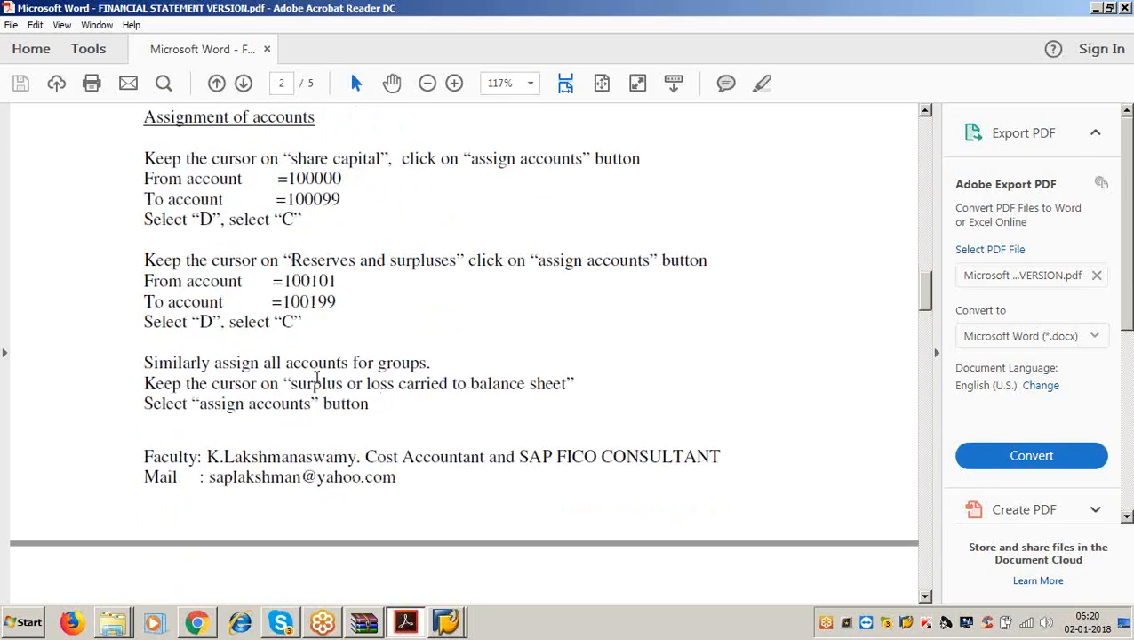
left_click_drag(212, 362, 429, 361)
left_click(437, 367)
left_click_drag(351, 364, 416, 367)
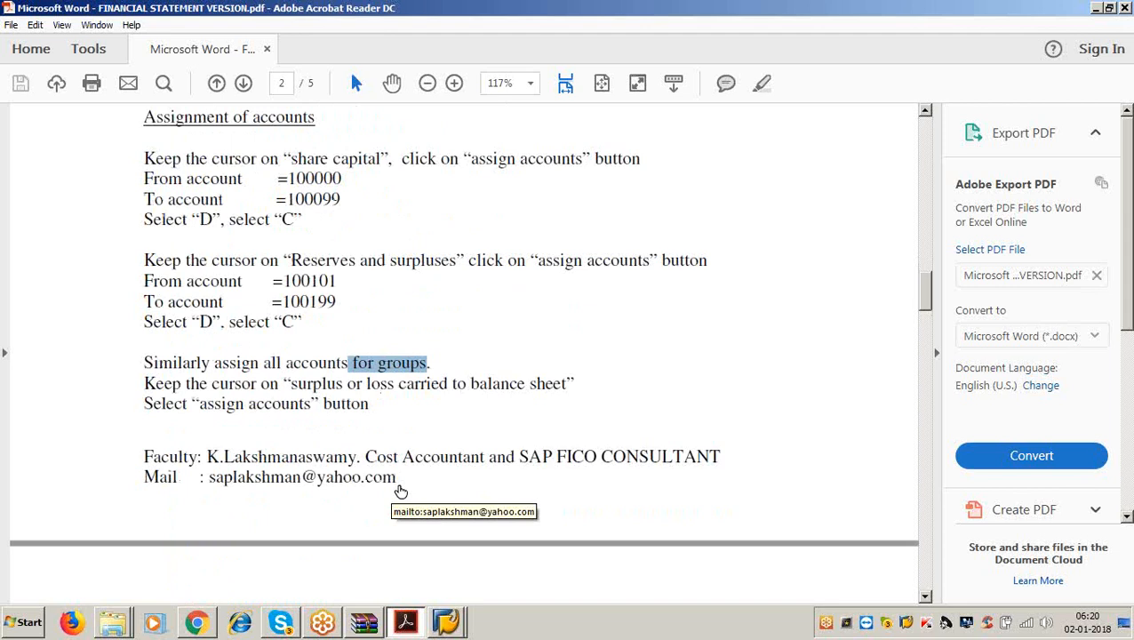
left_click(429, 366)
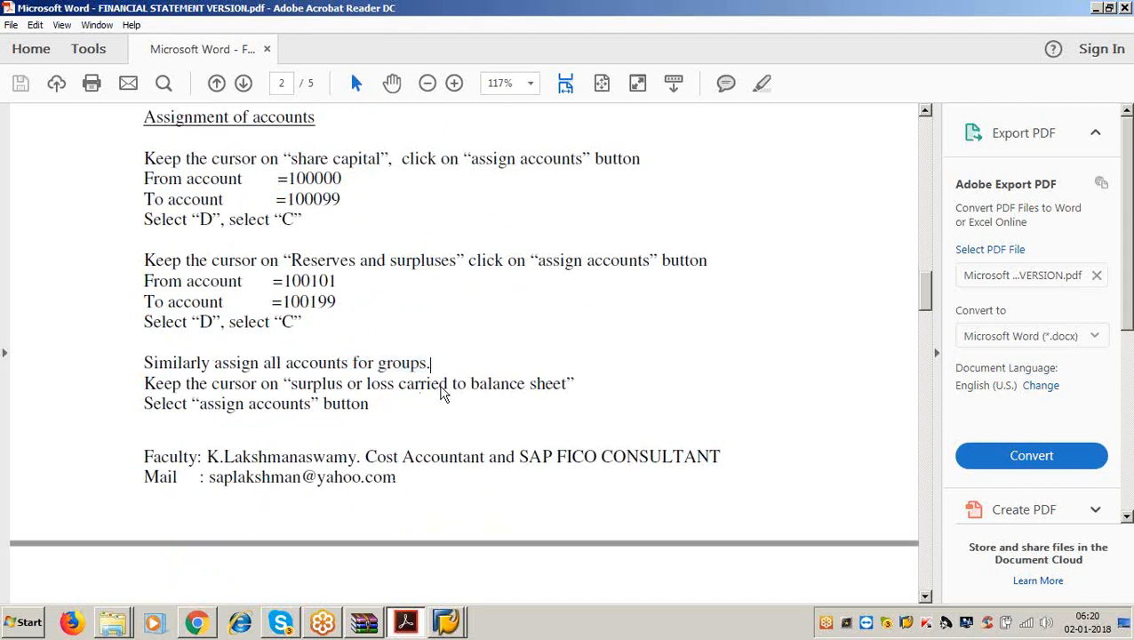
left_click(1097, 8)
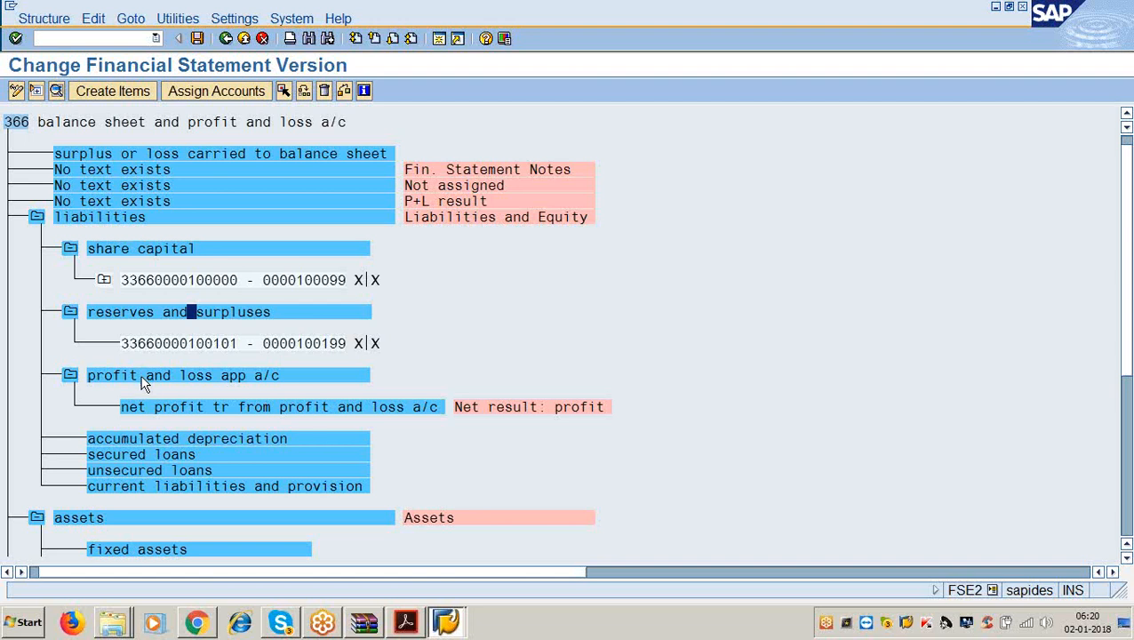
Assign accounts 100200–100299 to the accumulated depreciation item.
scroll(136, 377, "down", 1)
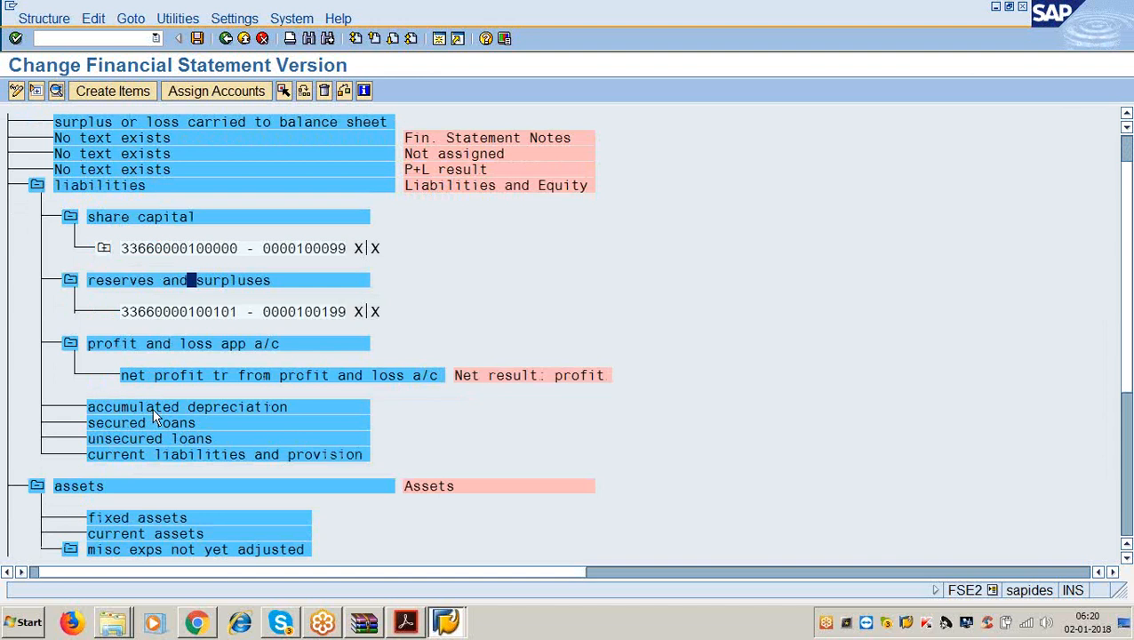
left_click(152, 407)
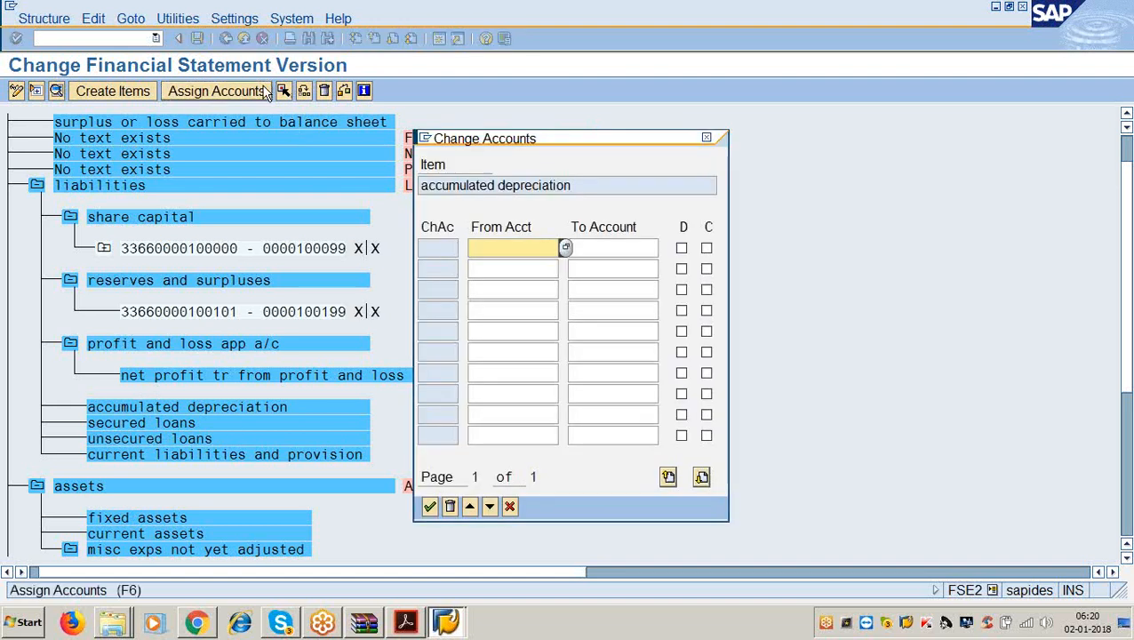
type("100200")
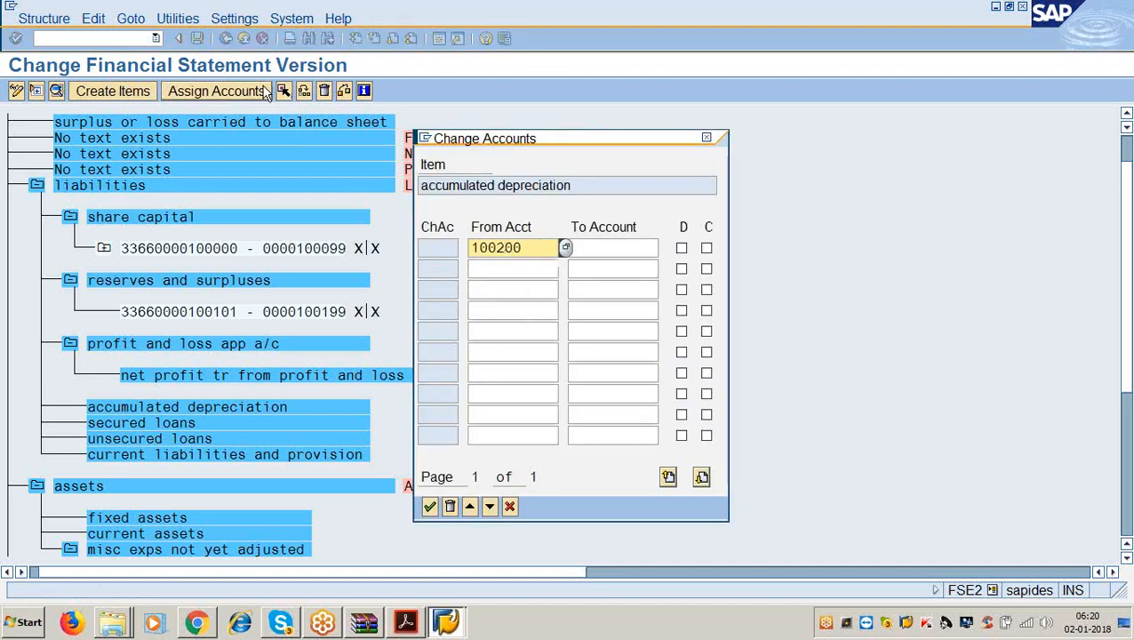
key("Tab")
type("100299")
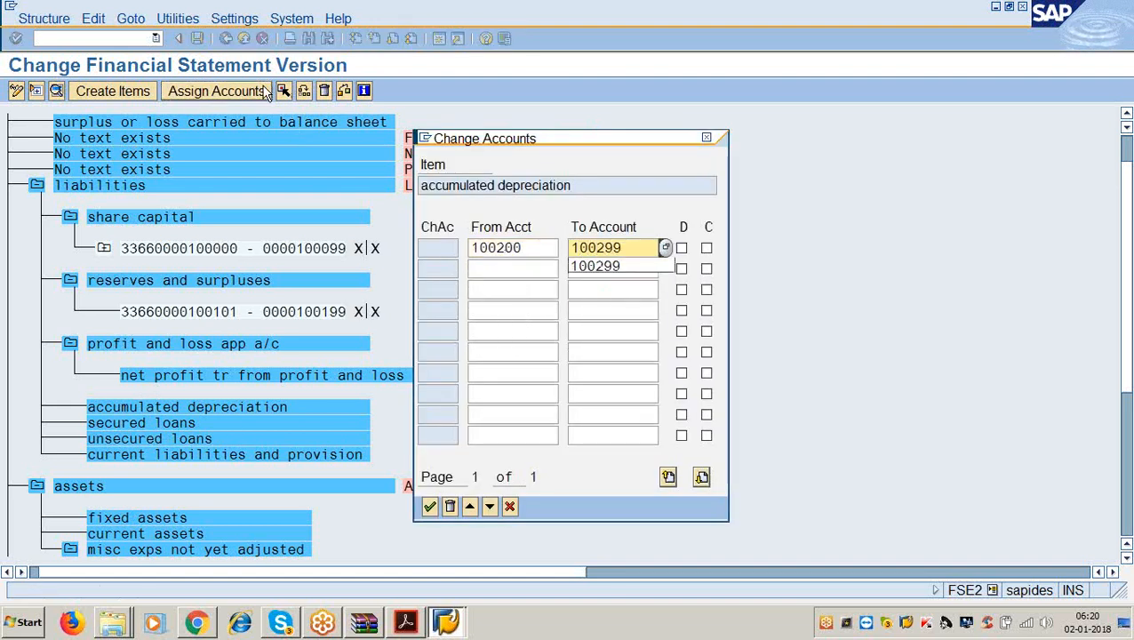
key("Tab")
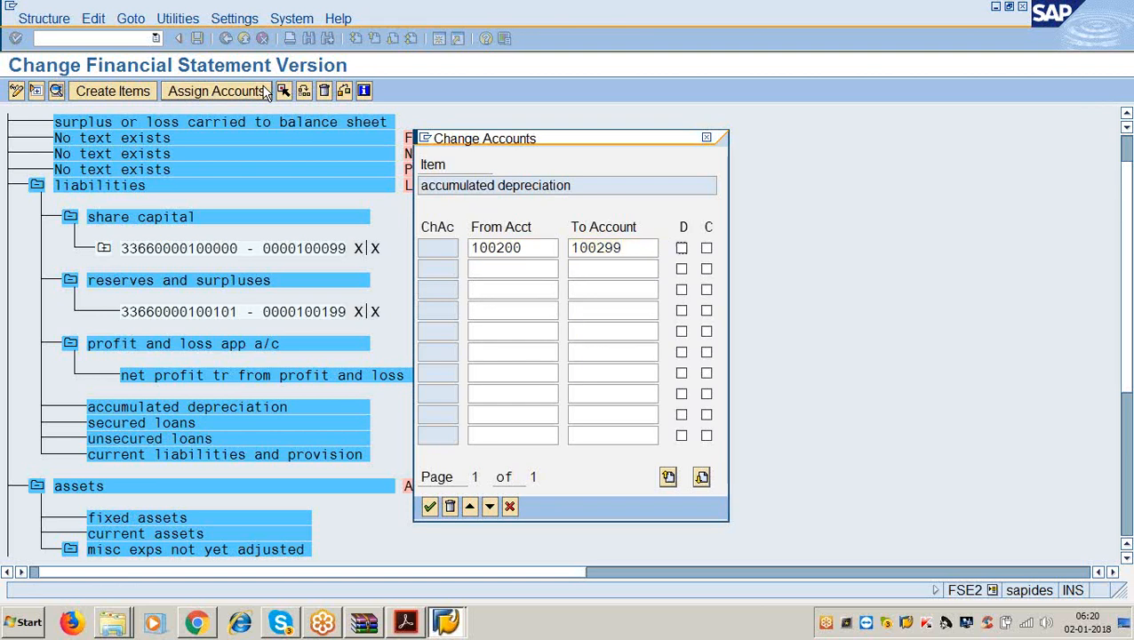
key("Return")
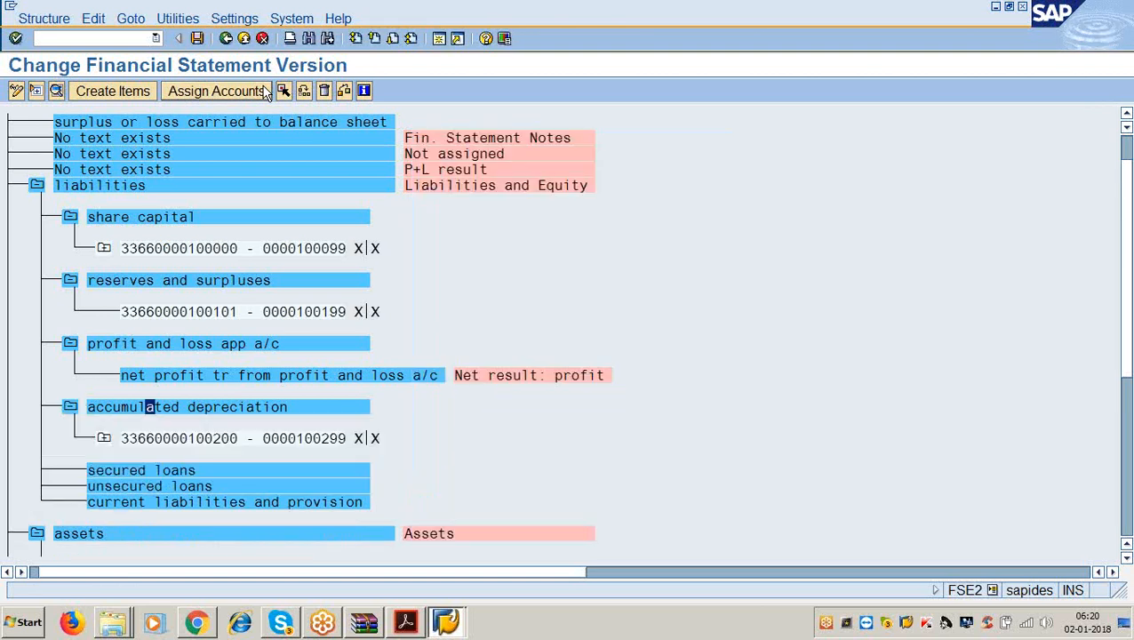
Assign accounts 100300–100399 to secured loans.
scroll(265, 232, "down", 3)
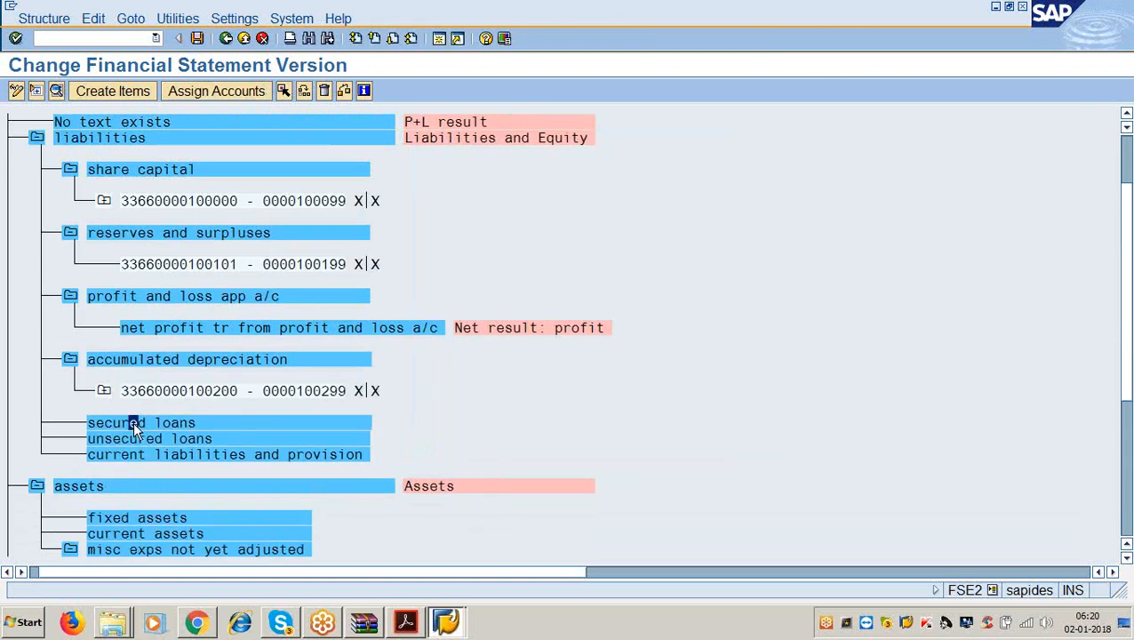
left_click(216, 91)
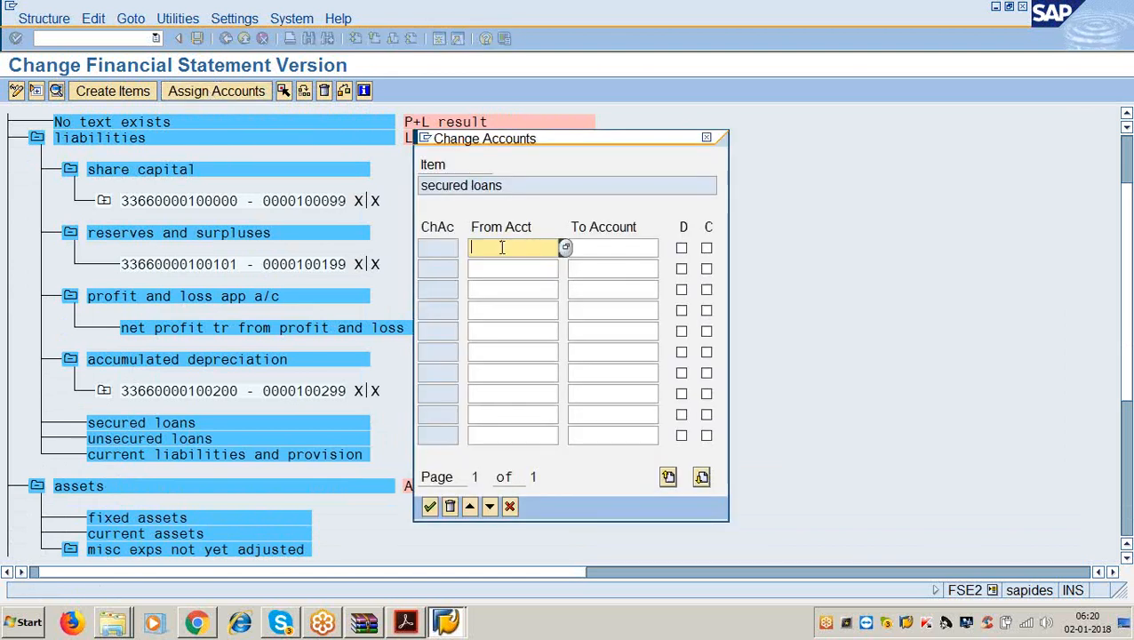
type("100300")
key("Tab")
type("100399")
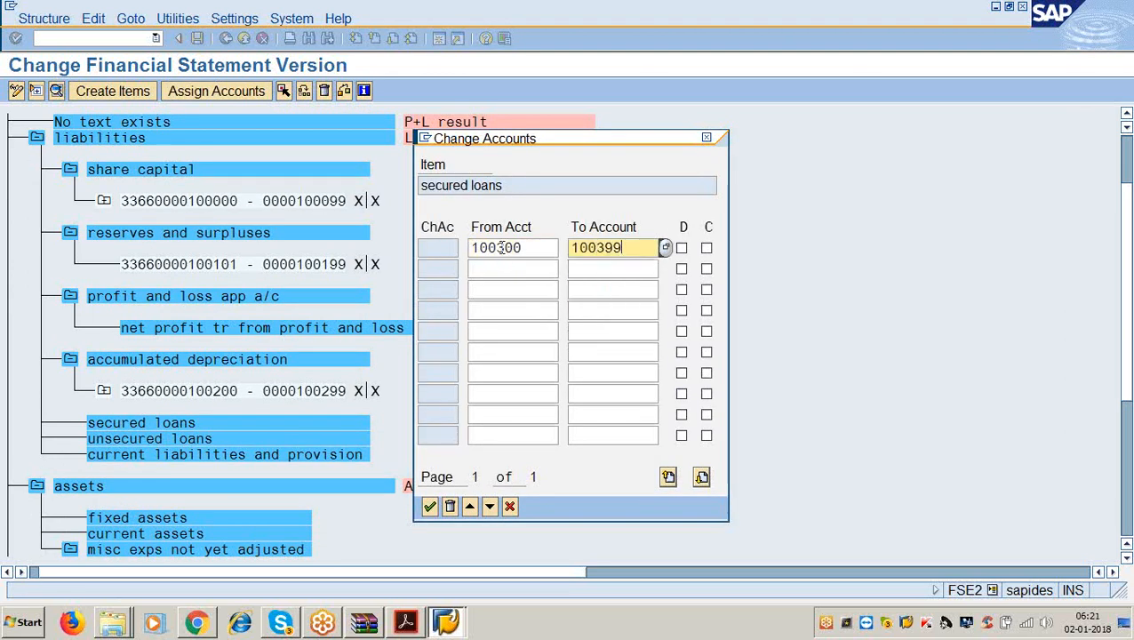
key("Tab")
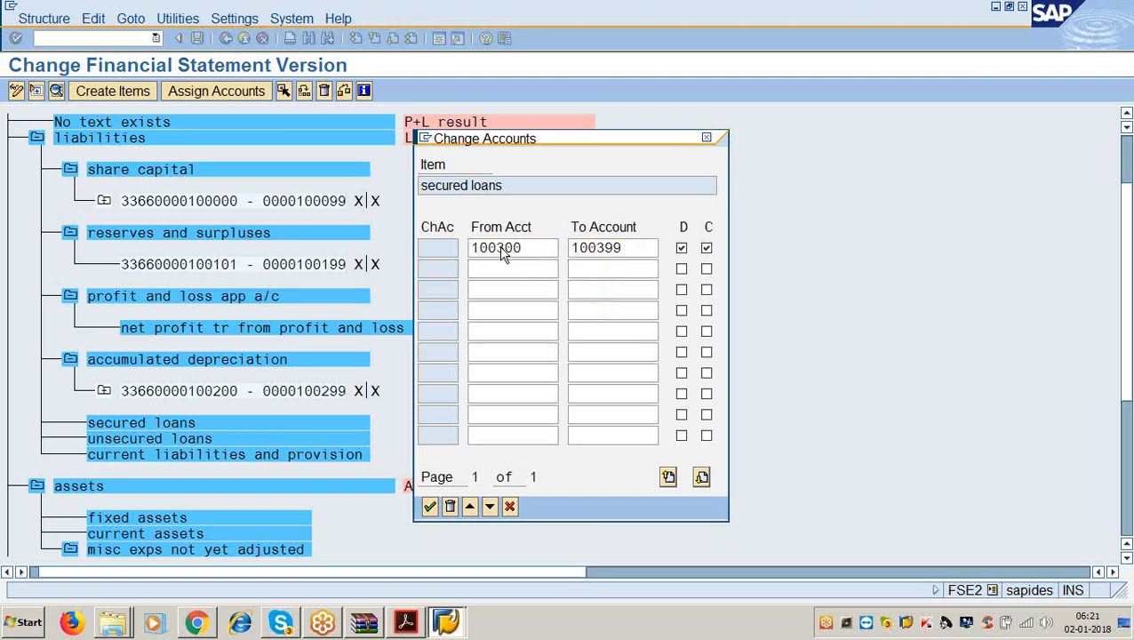
key("Return")
Assign accounts 100400–100499 to unsecured loans, marked for both debit and credit.
scroll(388, 388, "down", 2)
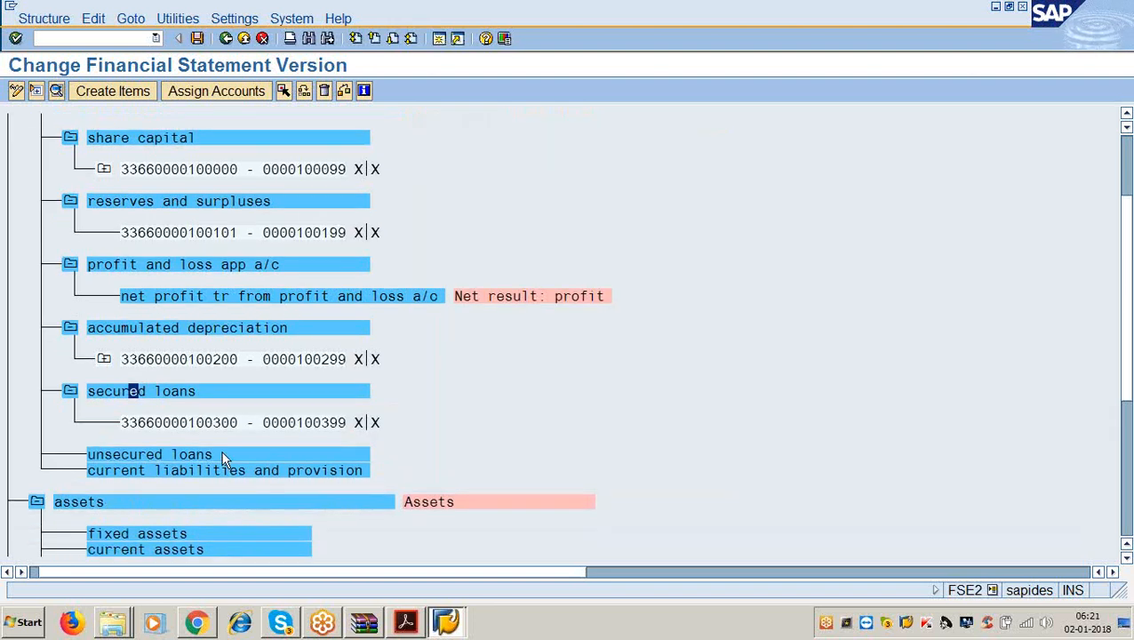
left_click(224, 455)
left_click(254, 94)
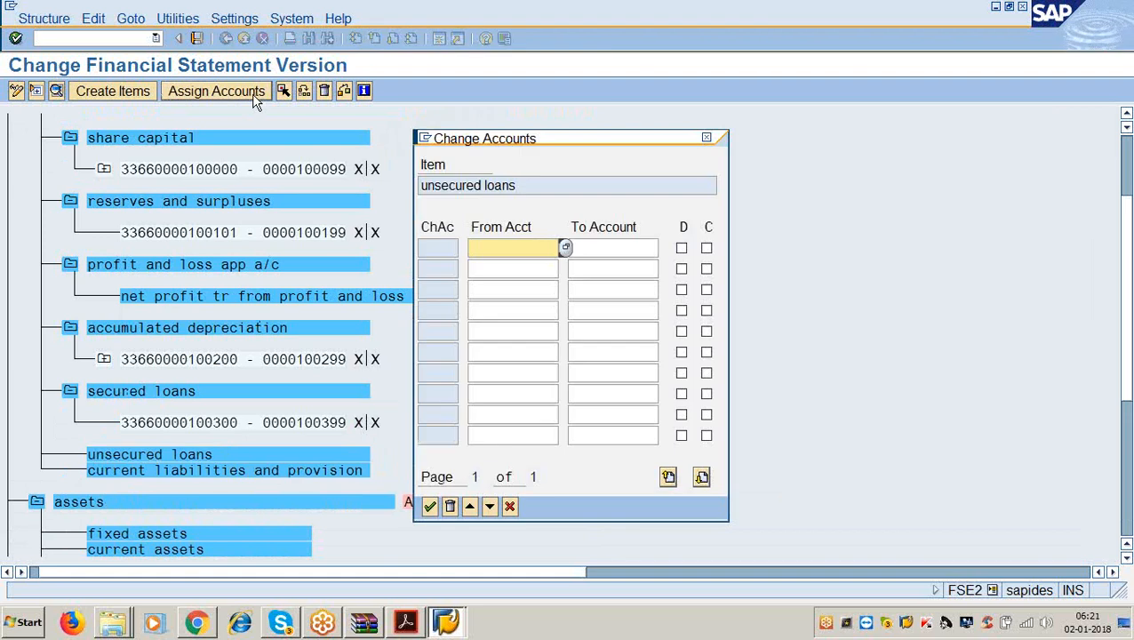
type("100400")
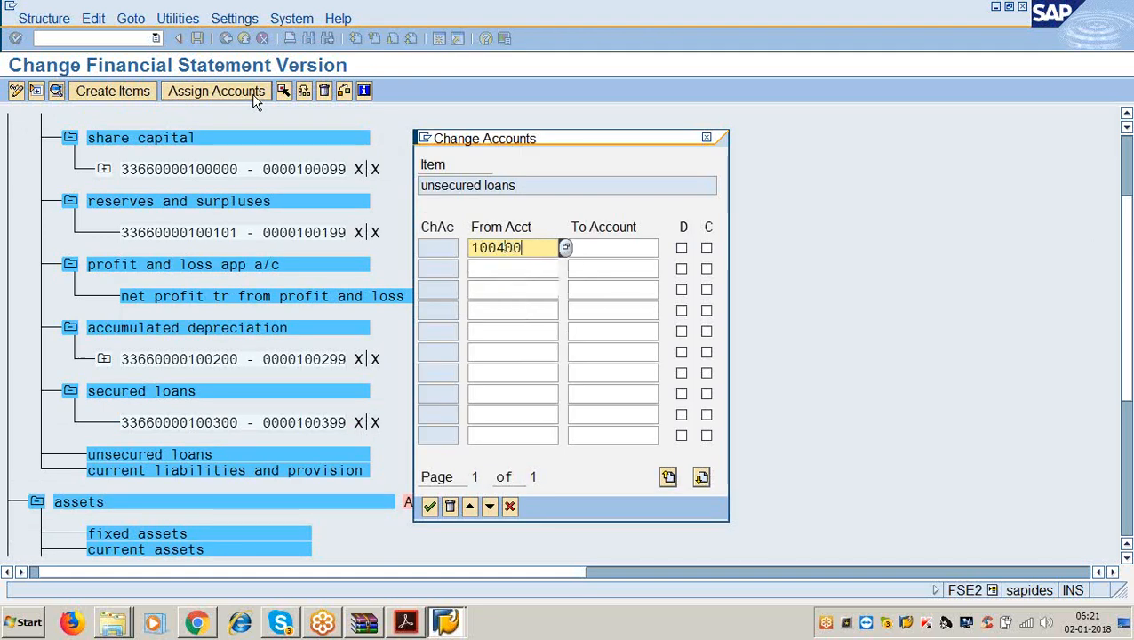
key("Tab")
type("100499")
key("Tab")
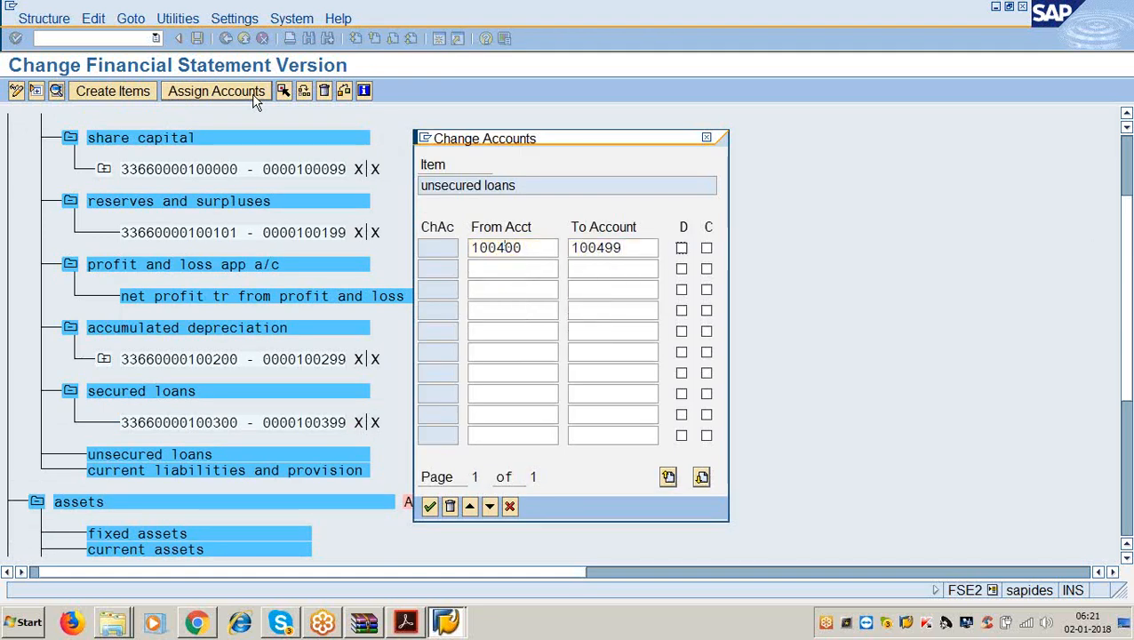
key("space")
key("Return")
scroll(215, 292, "down", 2)
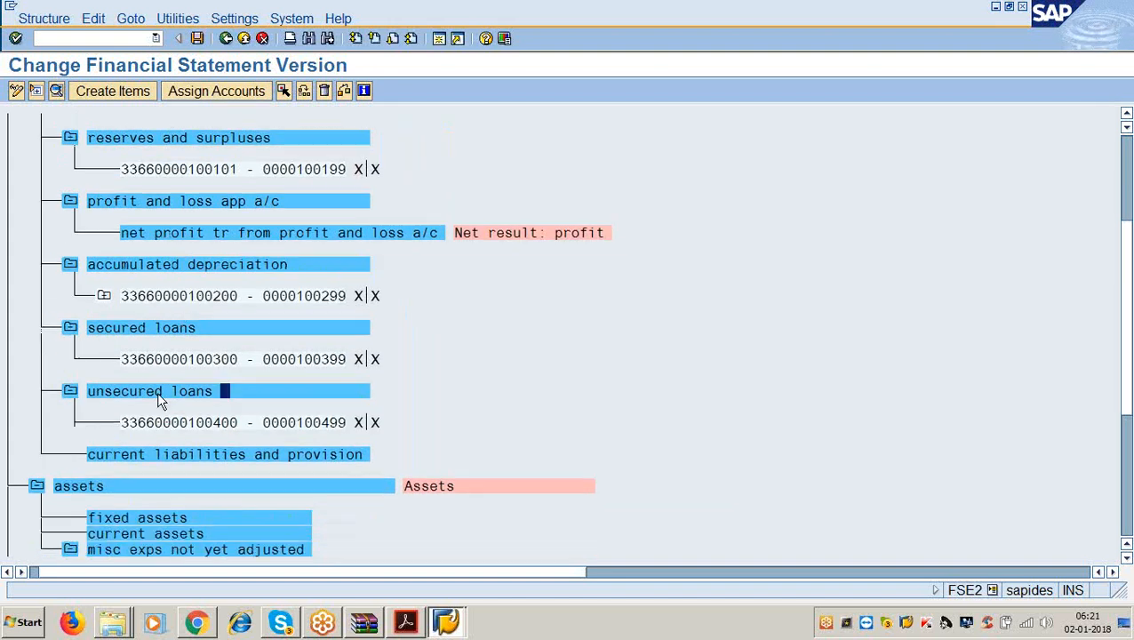
Give current liabilities and provision the account range 100500 to 100599.
left_click(160, 454)
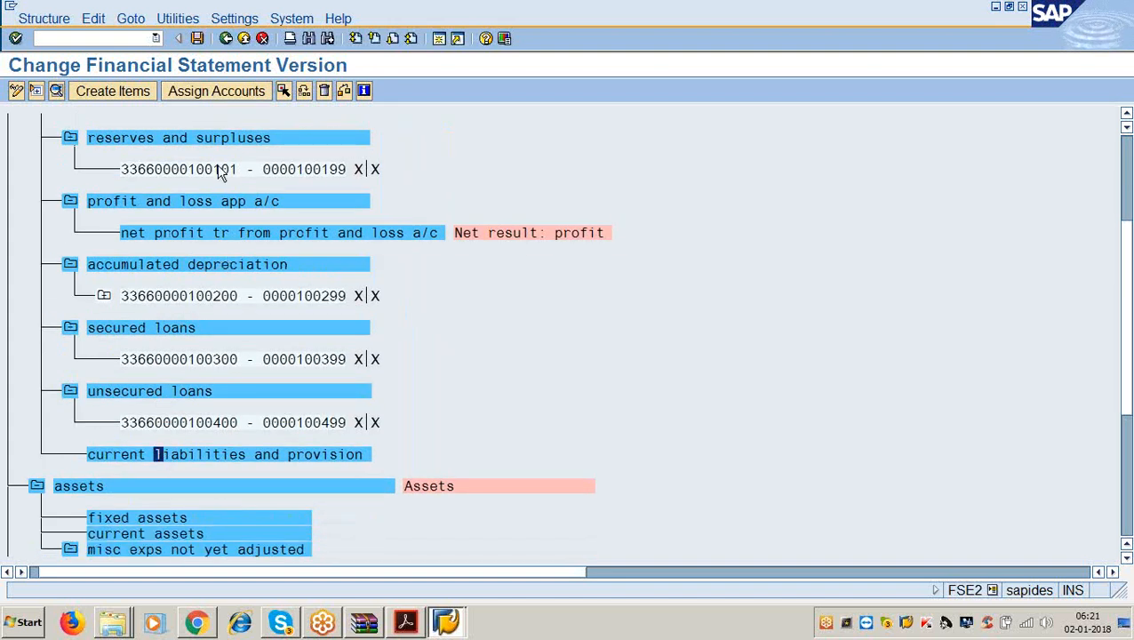
left_click(215, 89)
type("100")
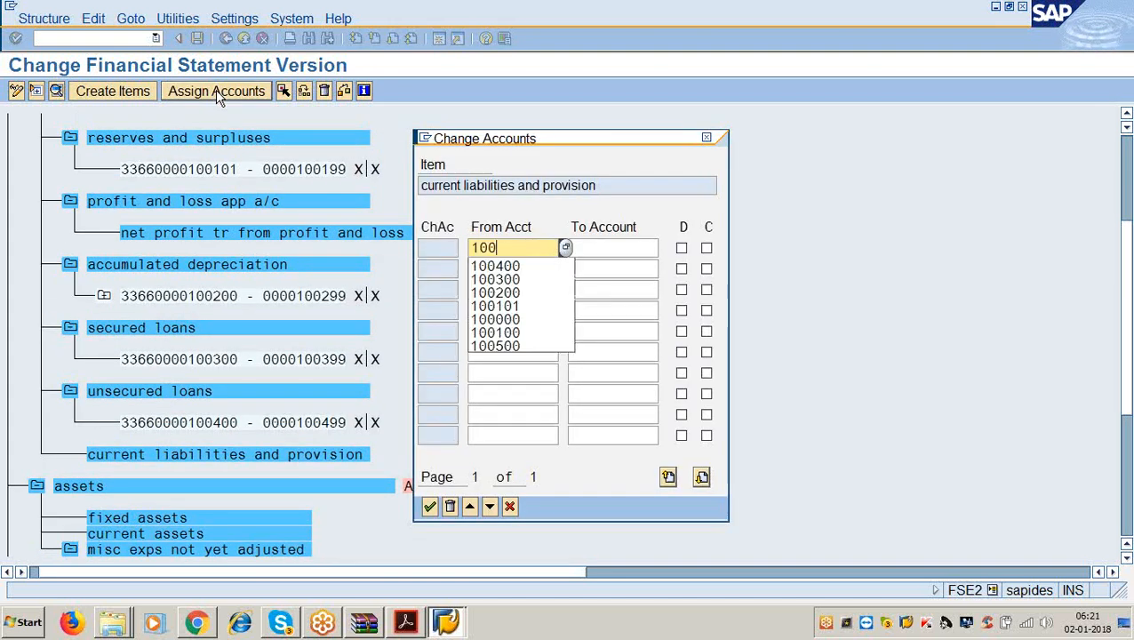
type("500")
key("Tab")
type("100")
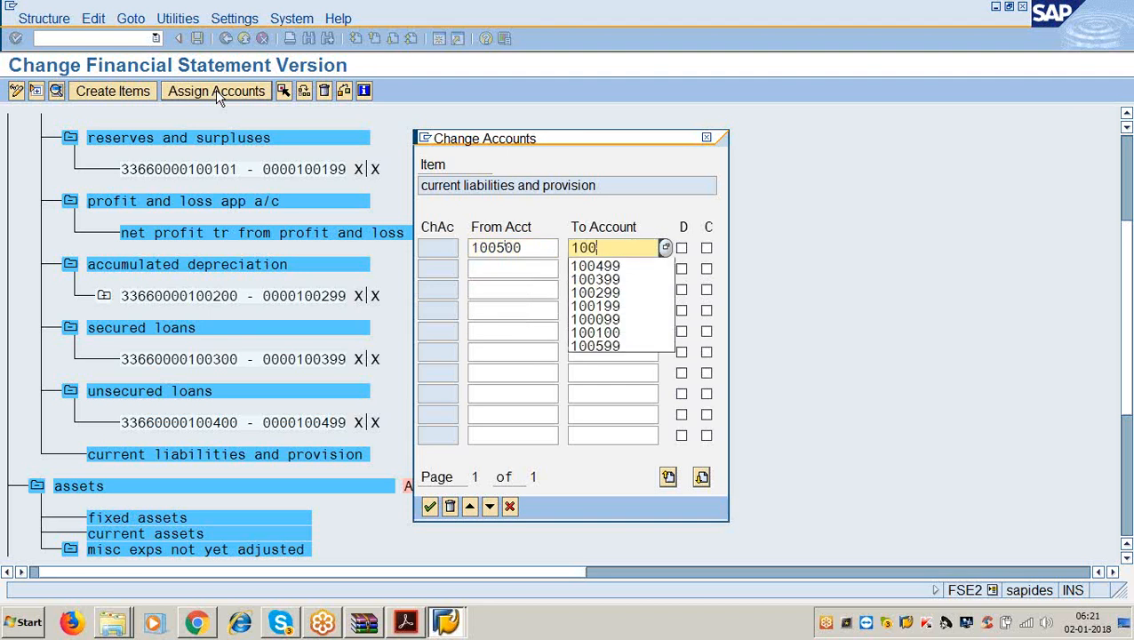
type("599")
key("Tab")
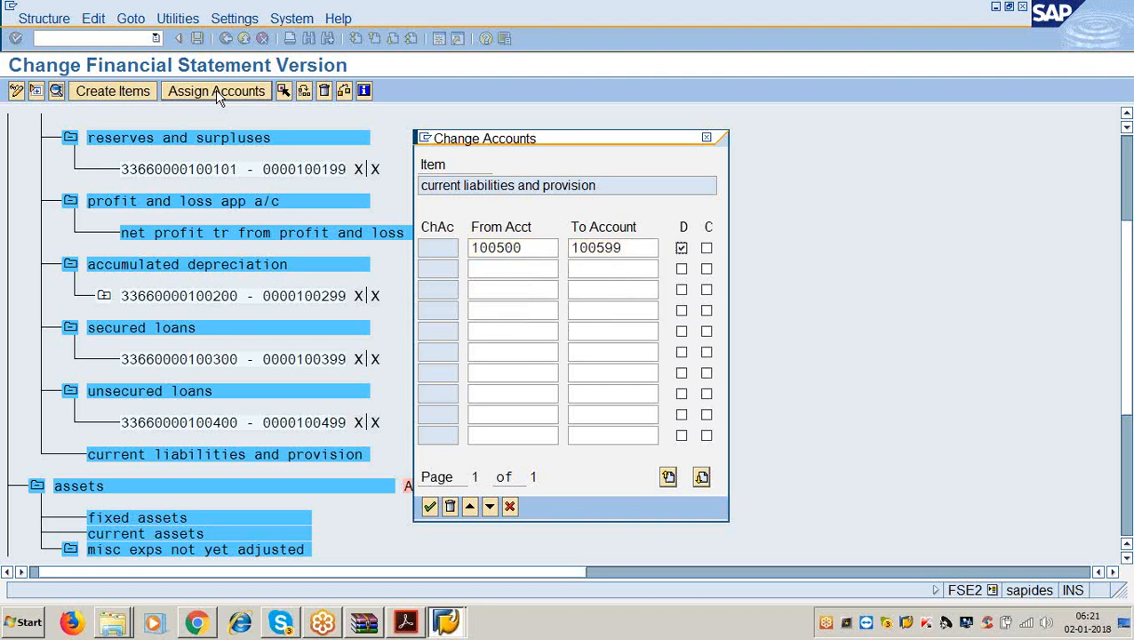
key("Return")
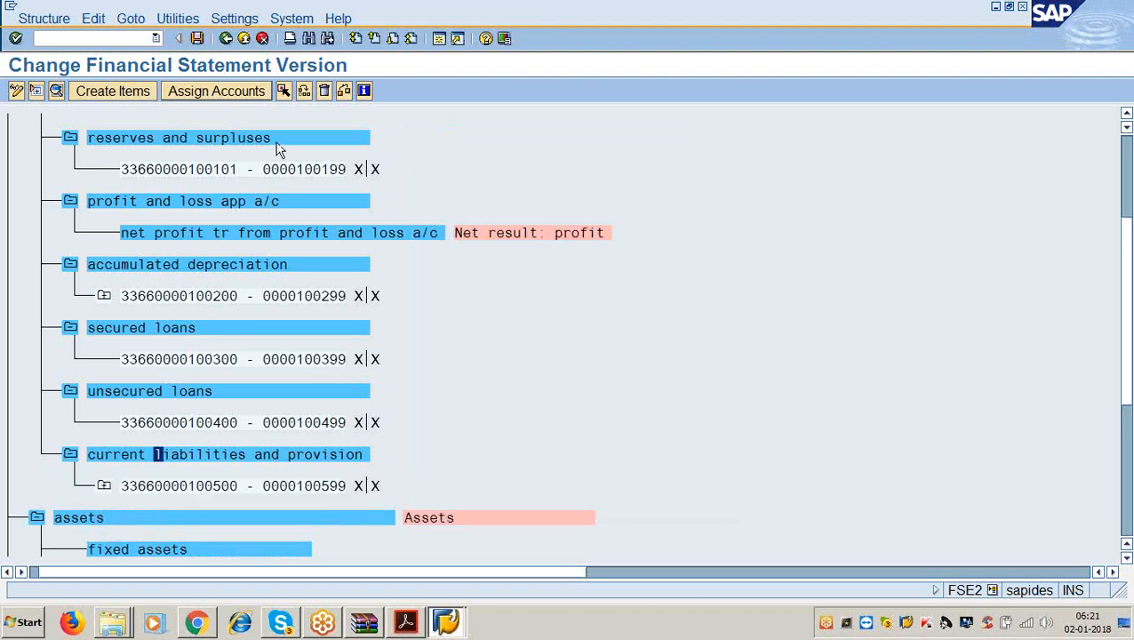
scroll(243, 328, "down", 2)
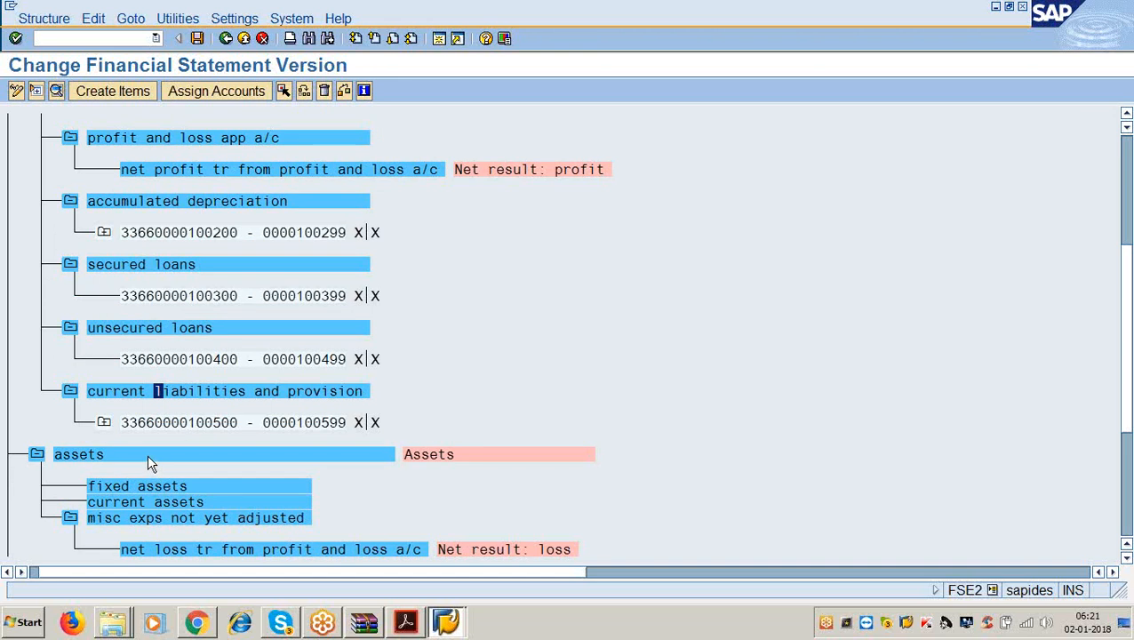
scroll(148, 460, "down", 1)
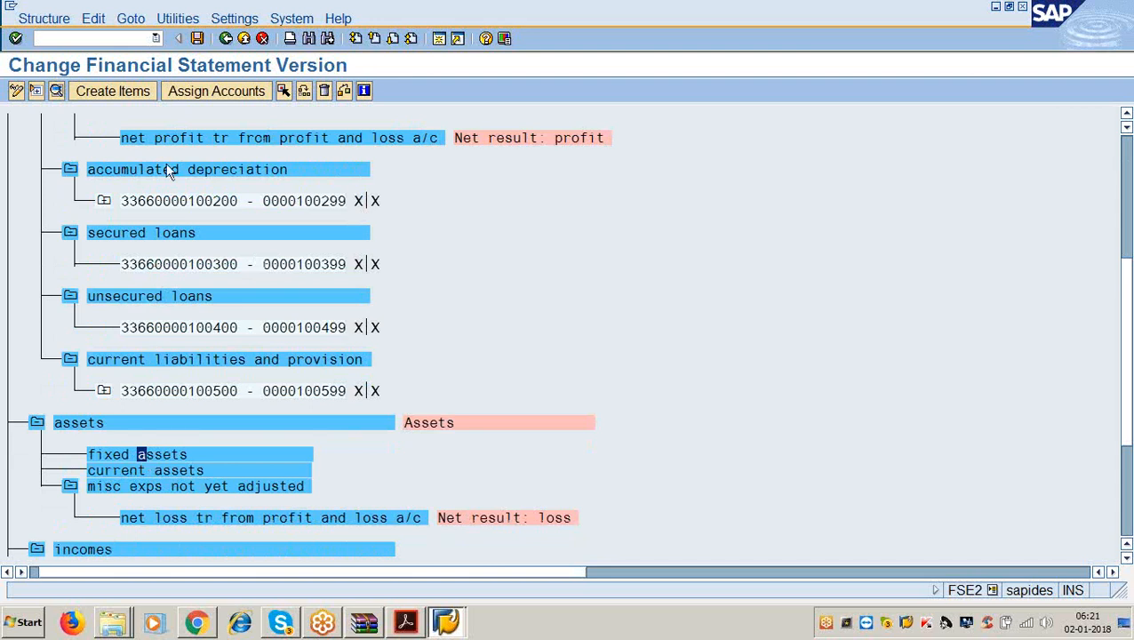
Assign accounts 200000–200099 to fixed assets, correcting the mistyped upper bound.
left_click(196, 92)
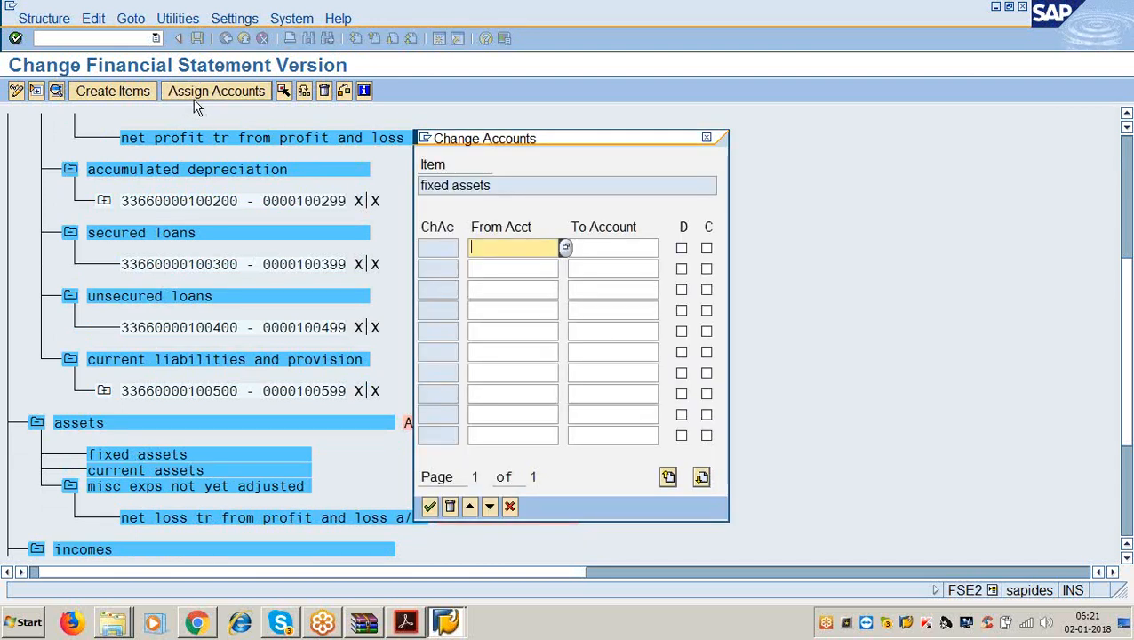
type("200000")
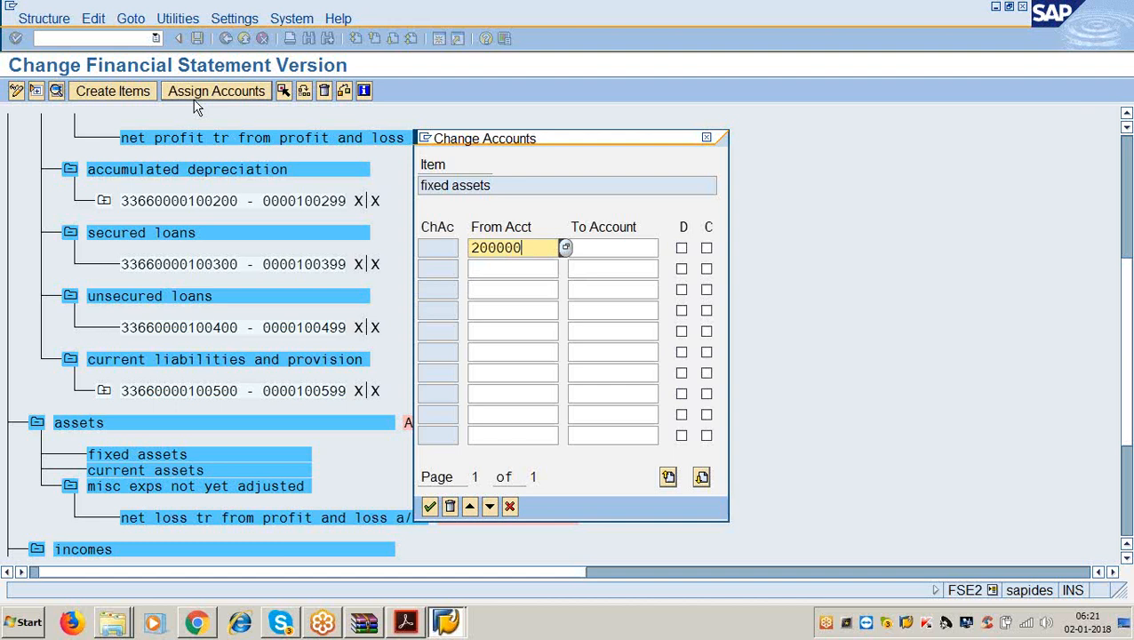
key("Tab")
type("2009")
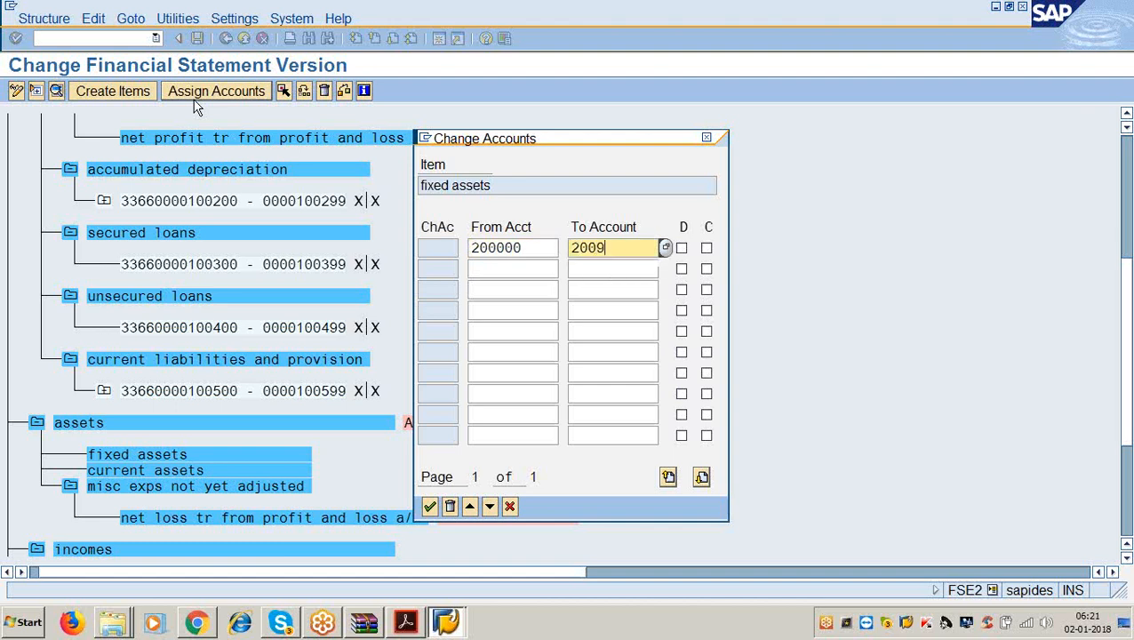
type("9")
key("BackSpace")
key("BackSpace")
type("0")
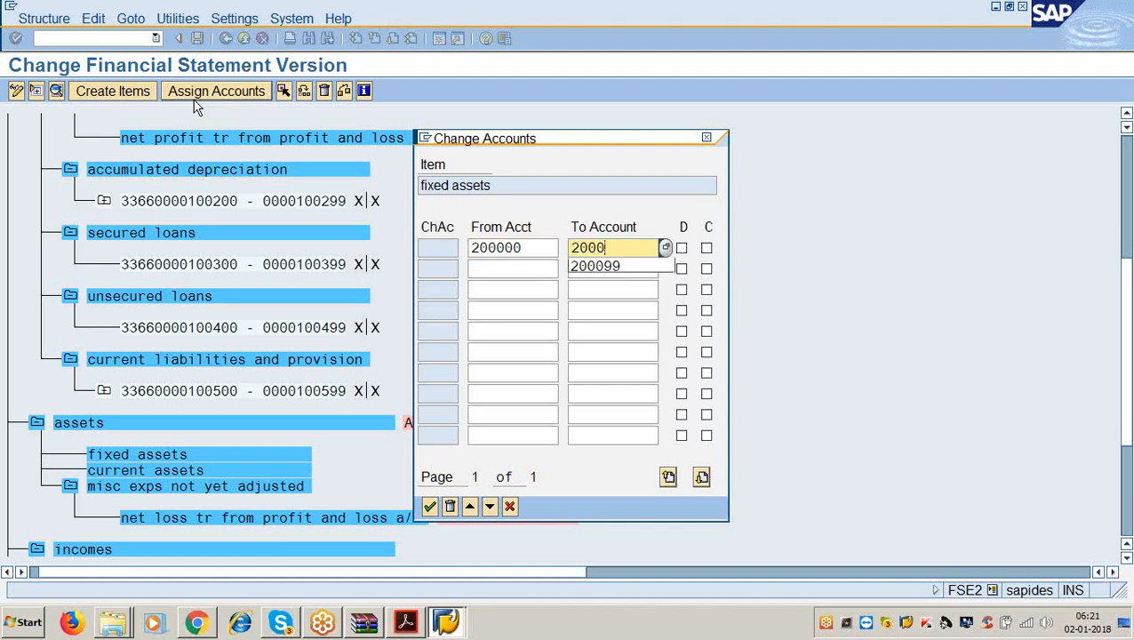
type("99")
key("Tab")
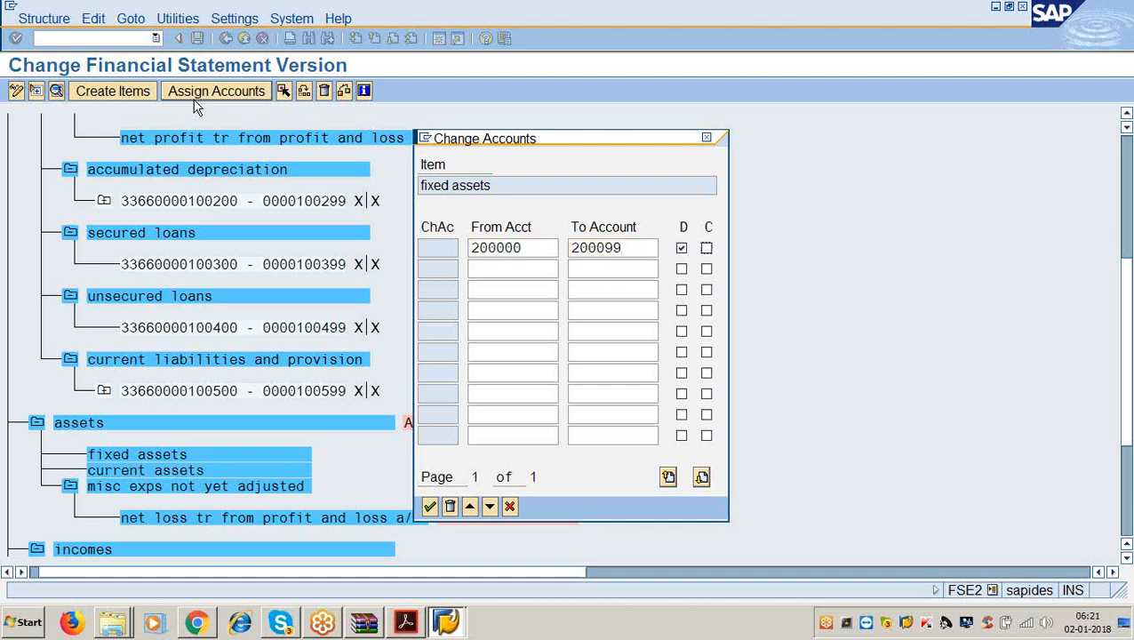
key("Return")
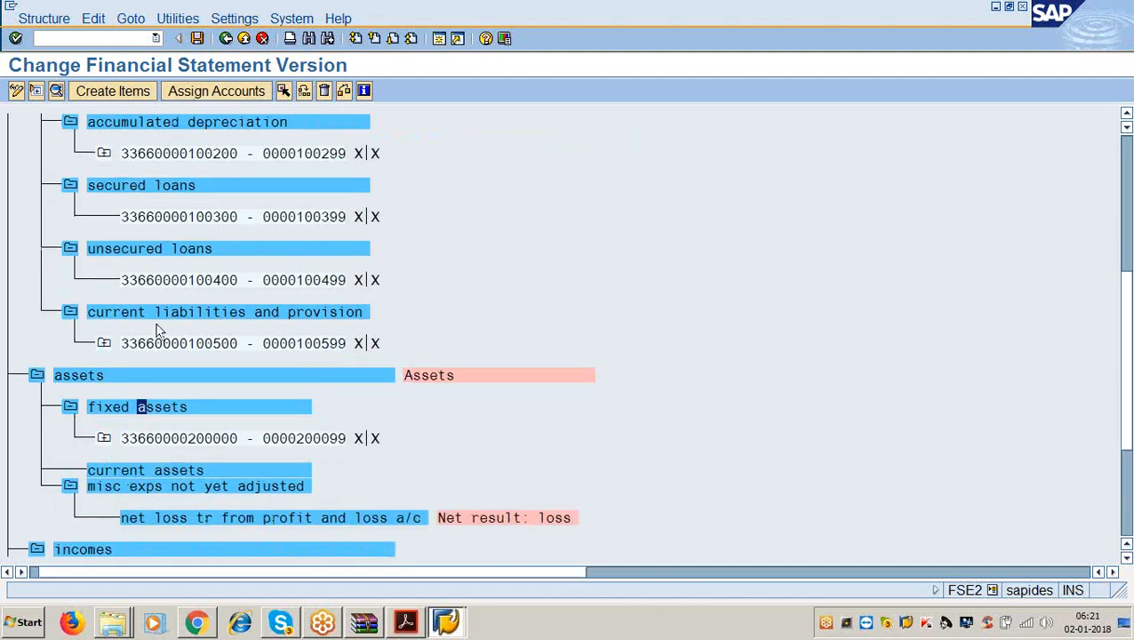
Assign accounts 200100–200199 to current assets.
scroll(157, 328, "down", 1)
left_click(144, 470)
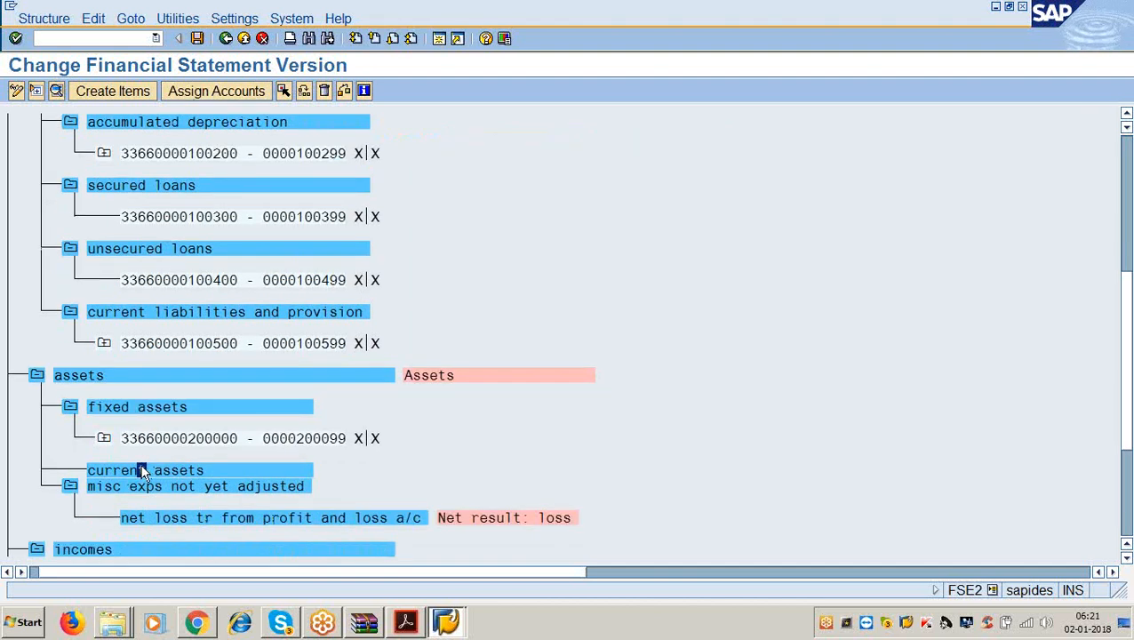
left_click(236, 92)
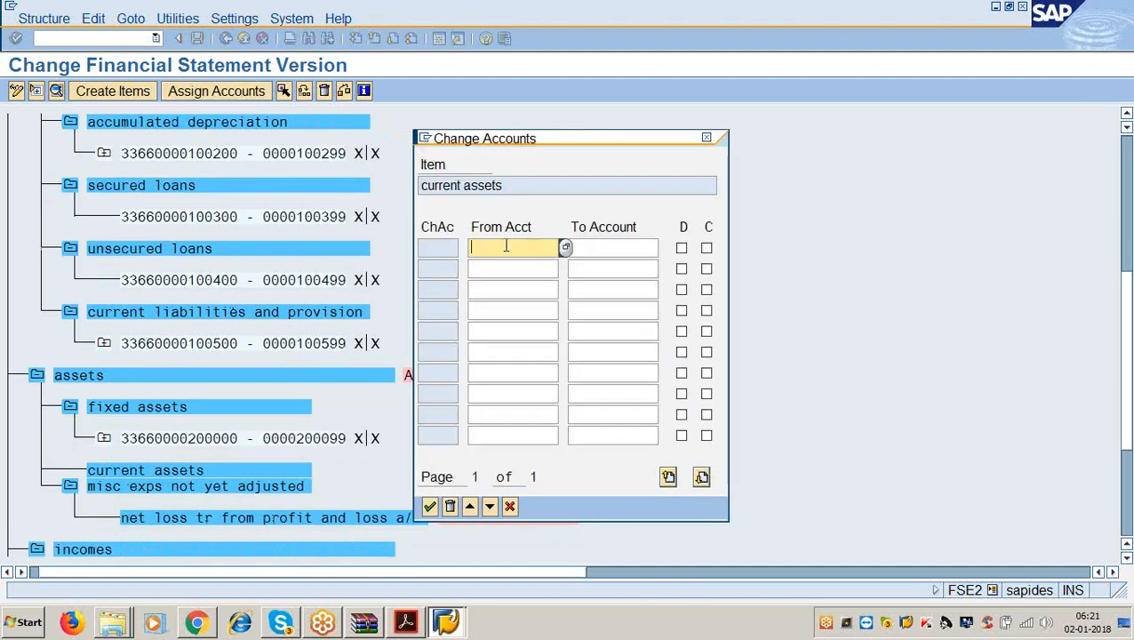
type("200100")
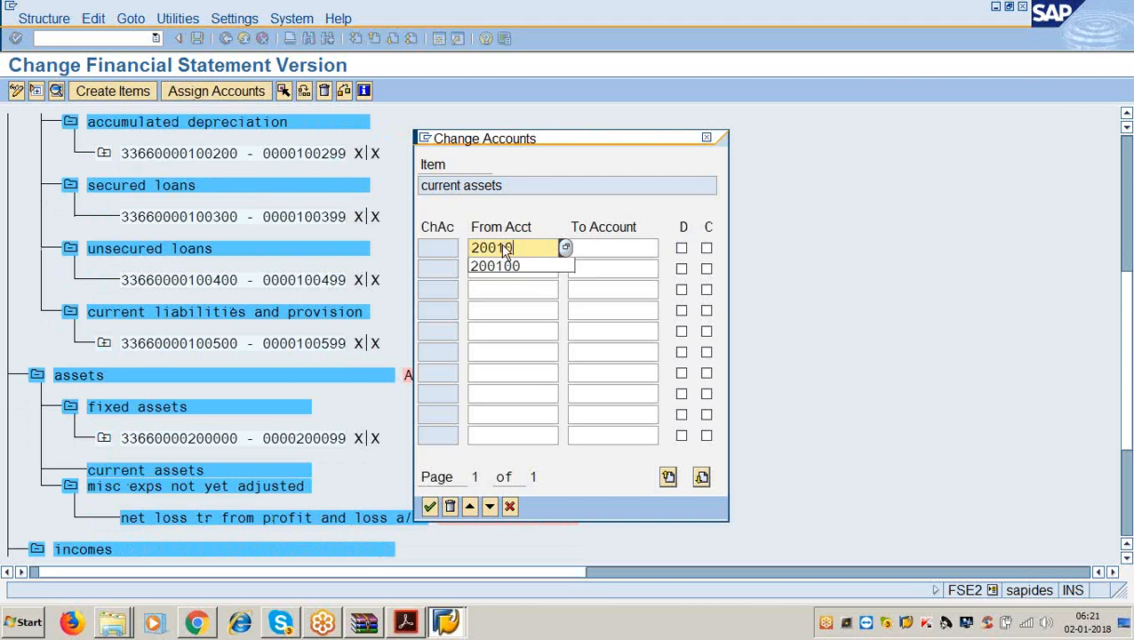
key("Tab")
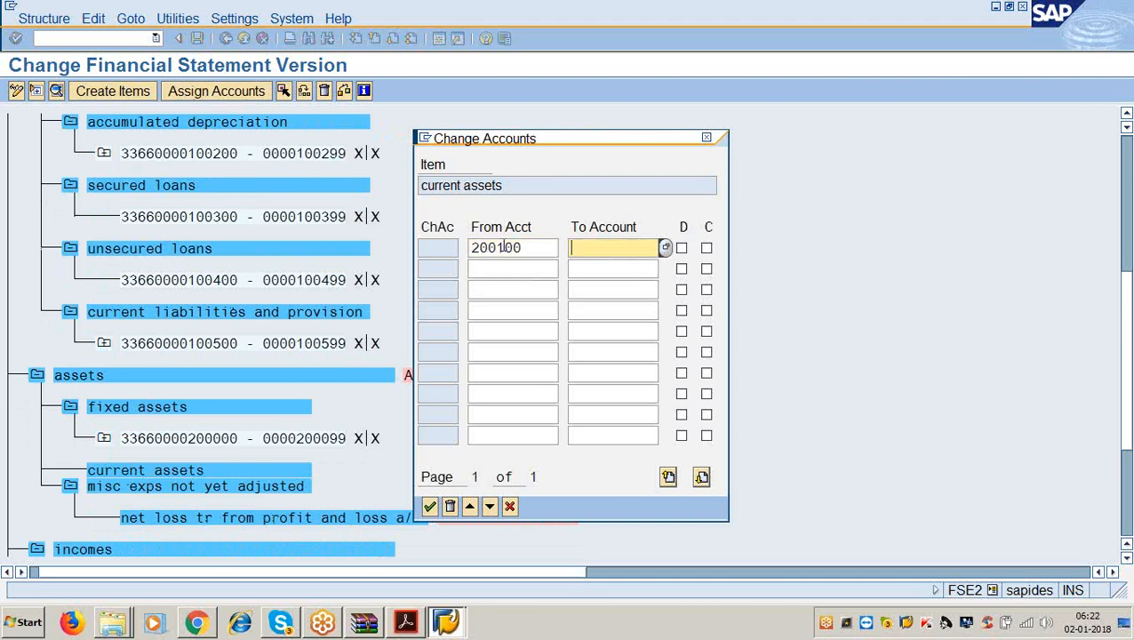
type("200199")
key("Tab")
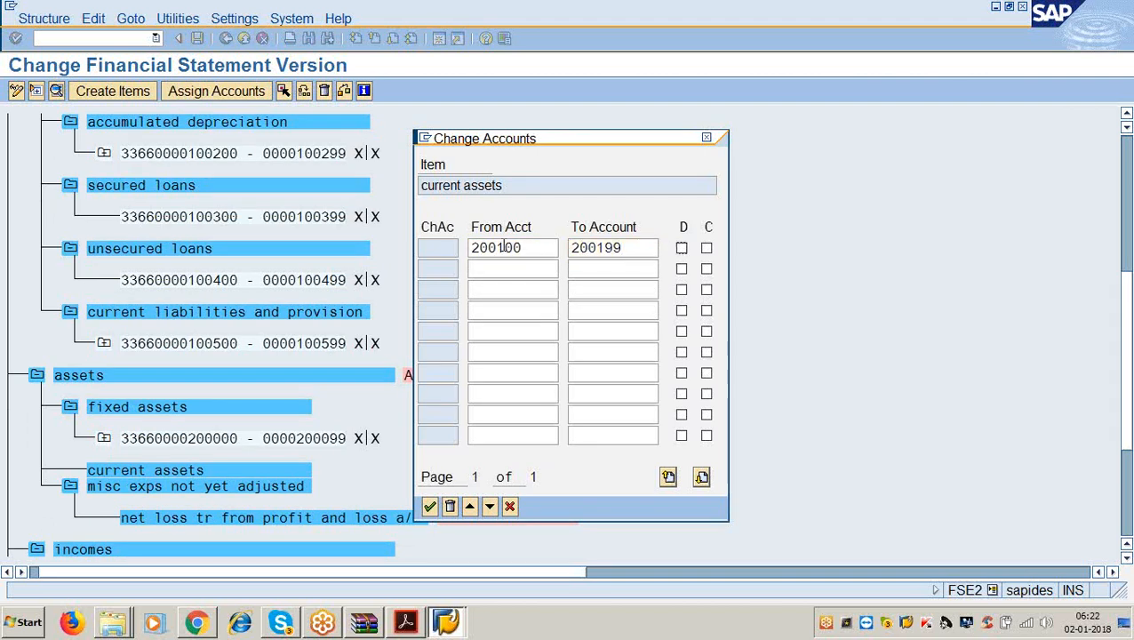
key("Return")
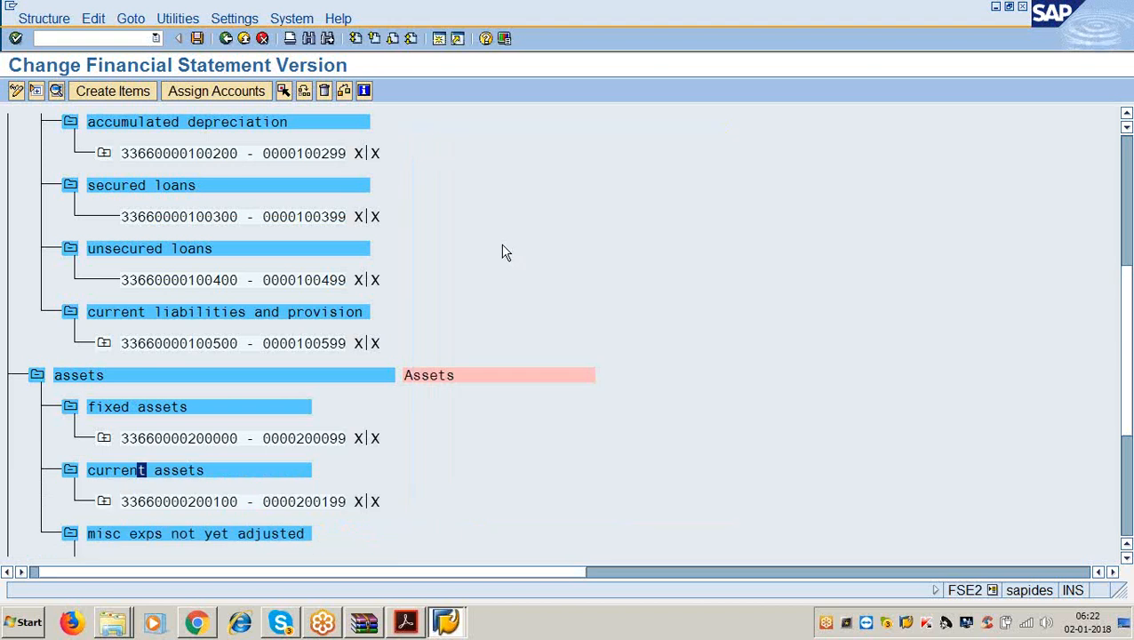
scroll(458, 345, "down", 3)
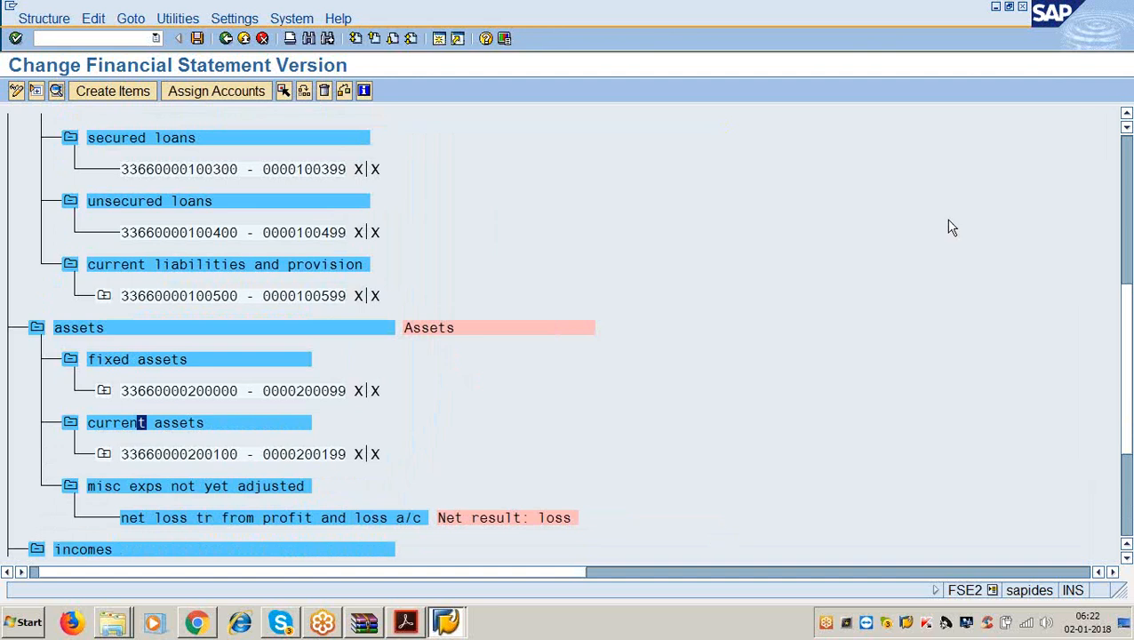
Save the financial statement version and scroll down to the incomes section.
key("ctrl+s")
scroll(604, 438, "down", 2)
scroll(602, 436, "down", 2)
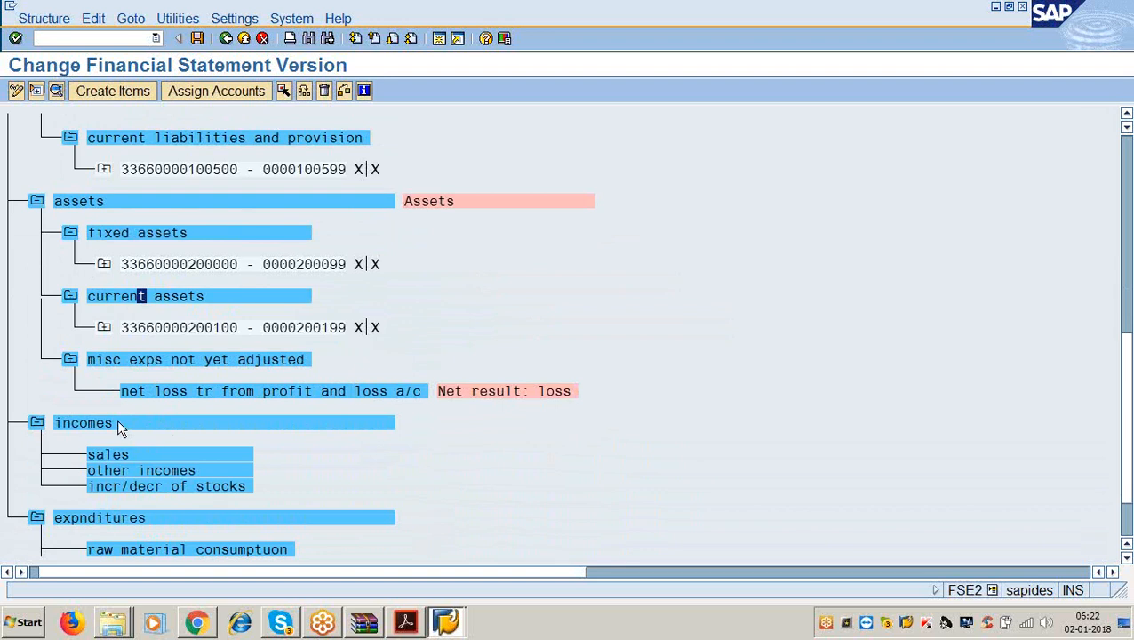
scroll(140, 445, "down", 1)
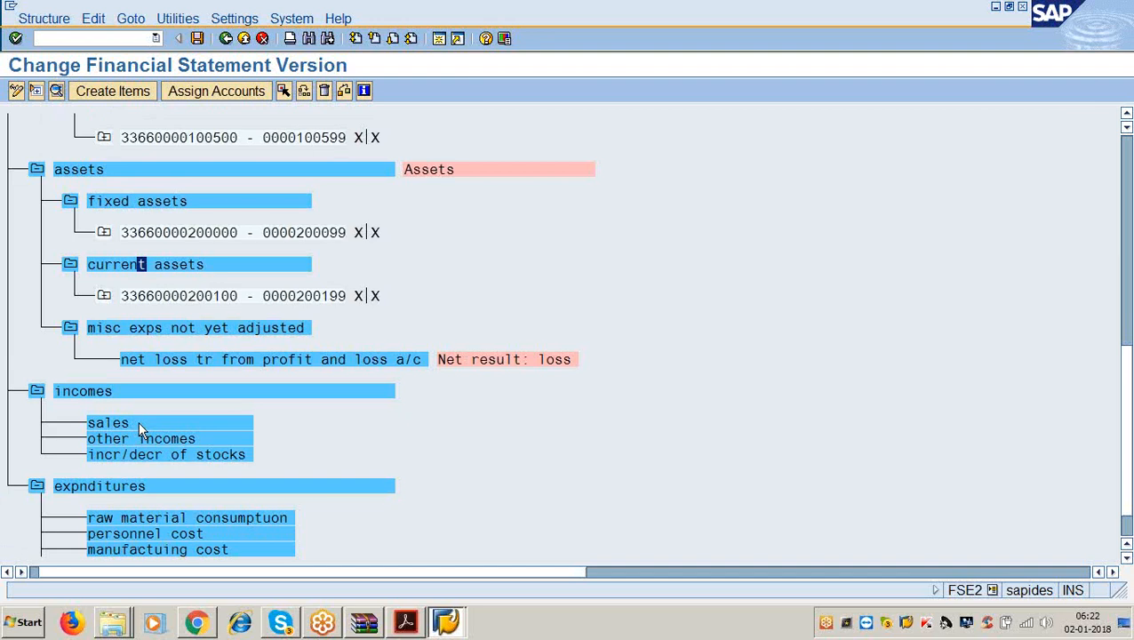
Assign accounts 300000–300099 to the sales item.
left_click(139, 421)
left_click(214, 95)
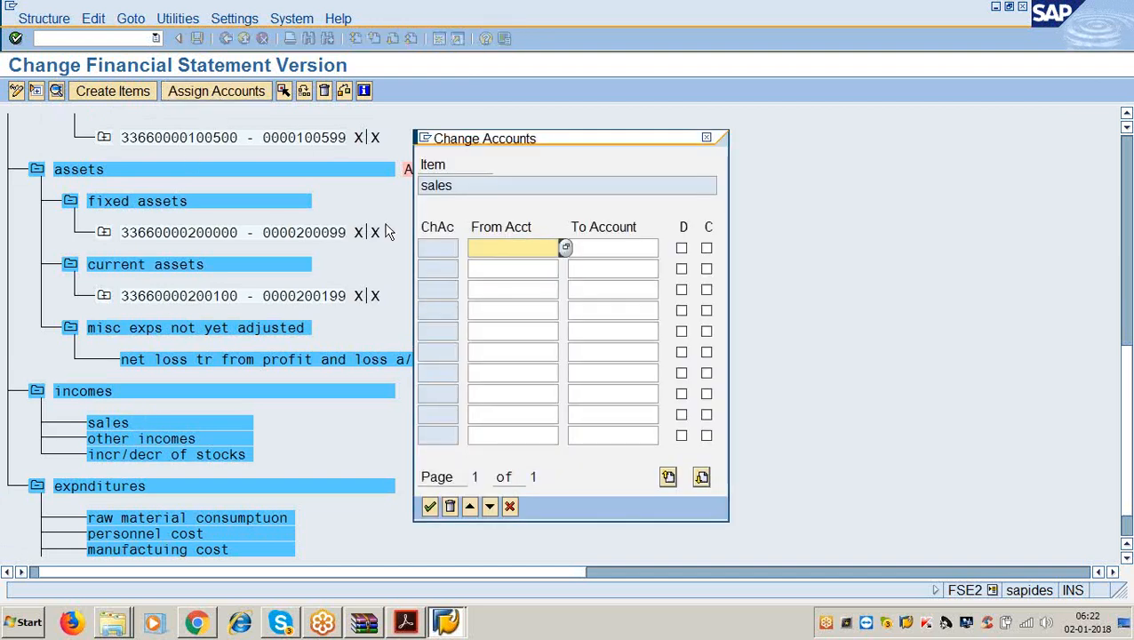
type("3")
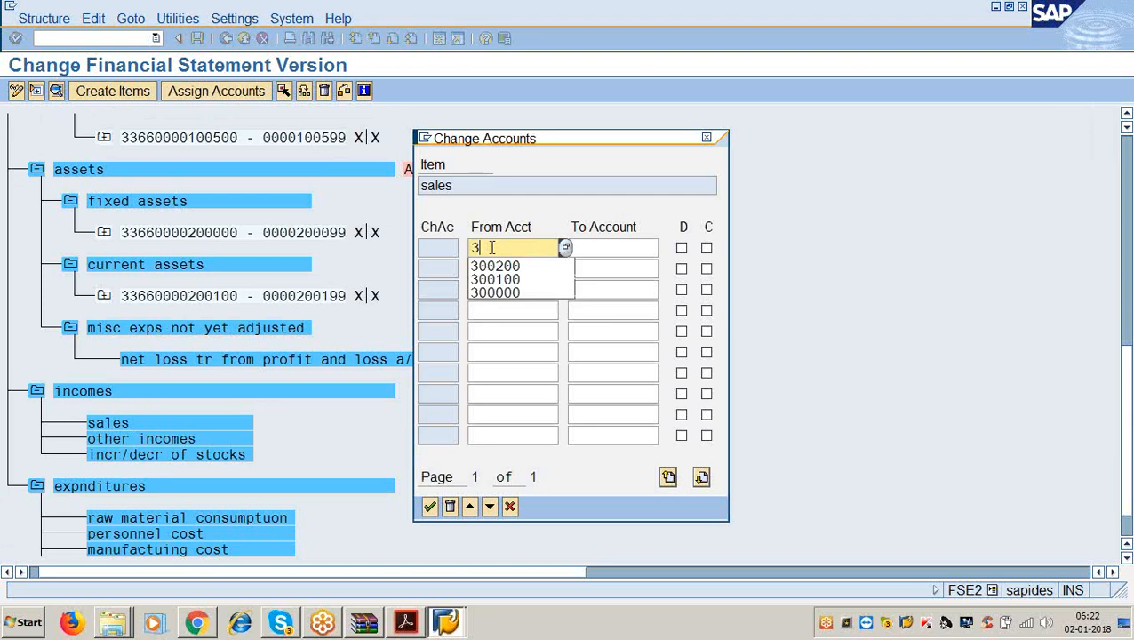
type("00000")
key("Tab")
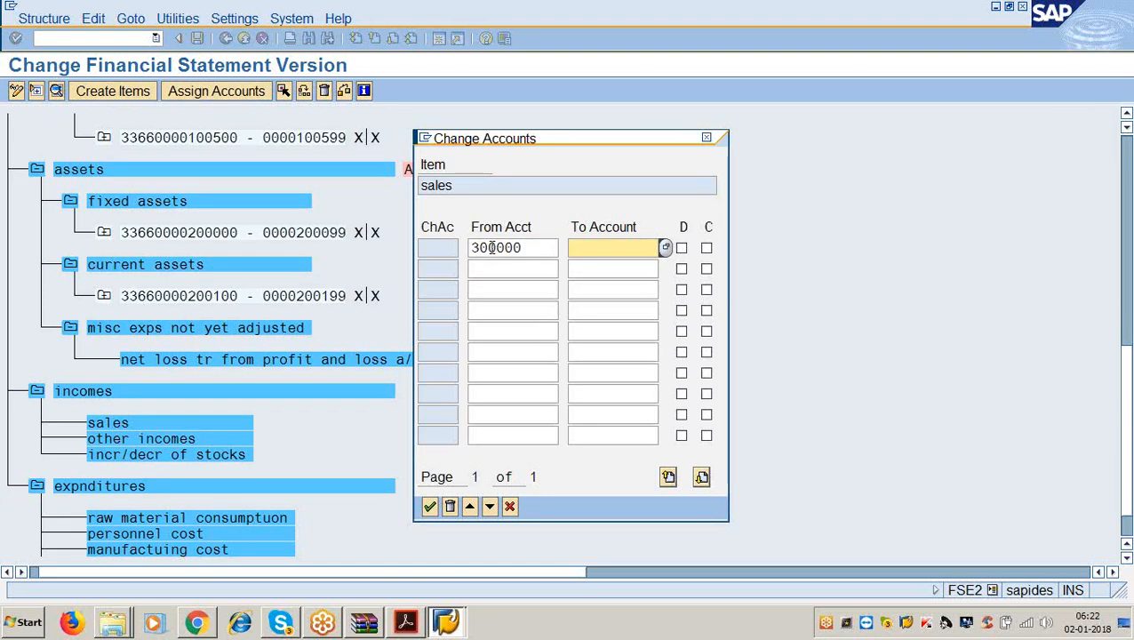
type("300099")
key("Tab")
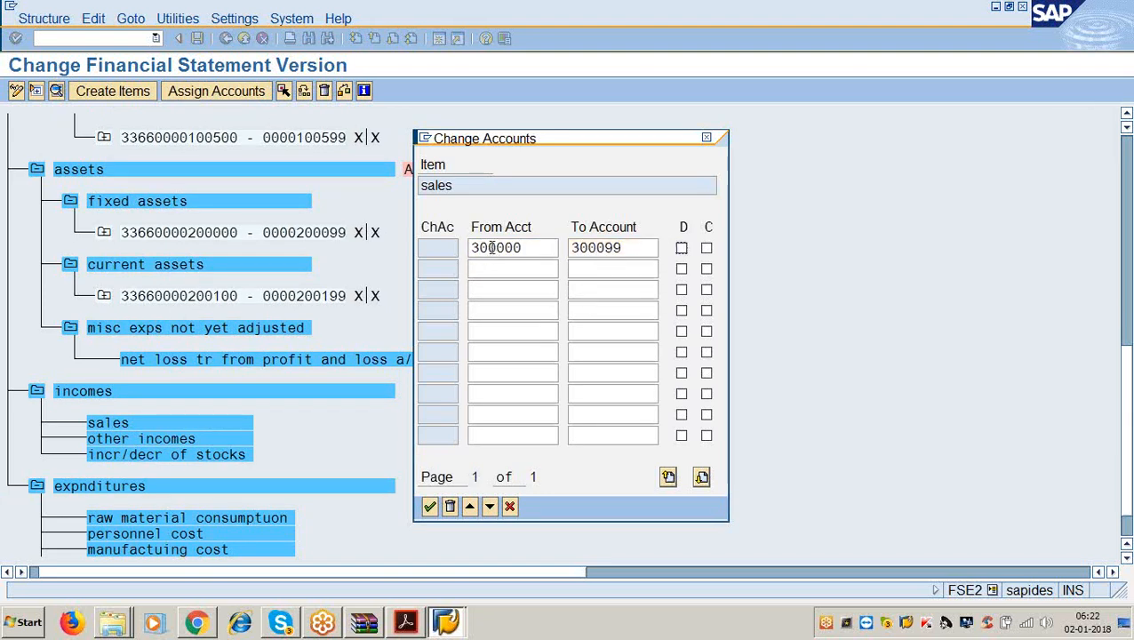
key("Return")
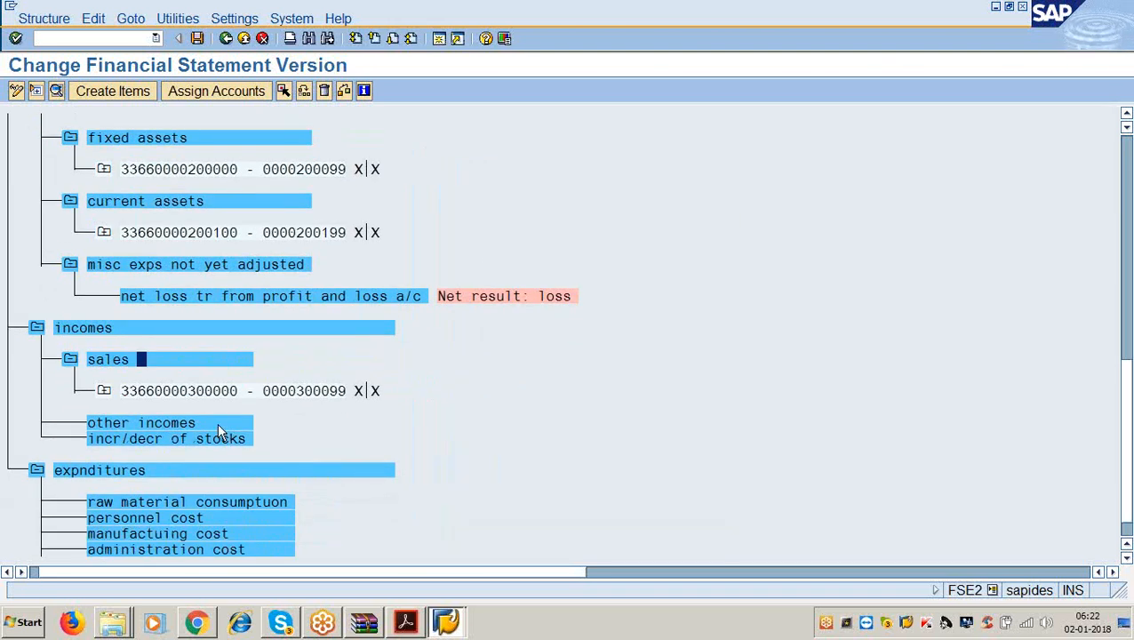
Assign accounts 300100–300199 to other incomes.
left_click(219, 425)
left_click(204, 91)
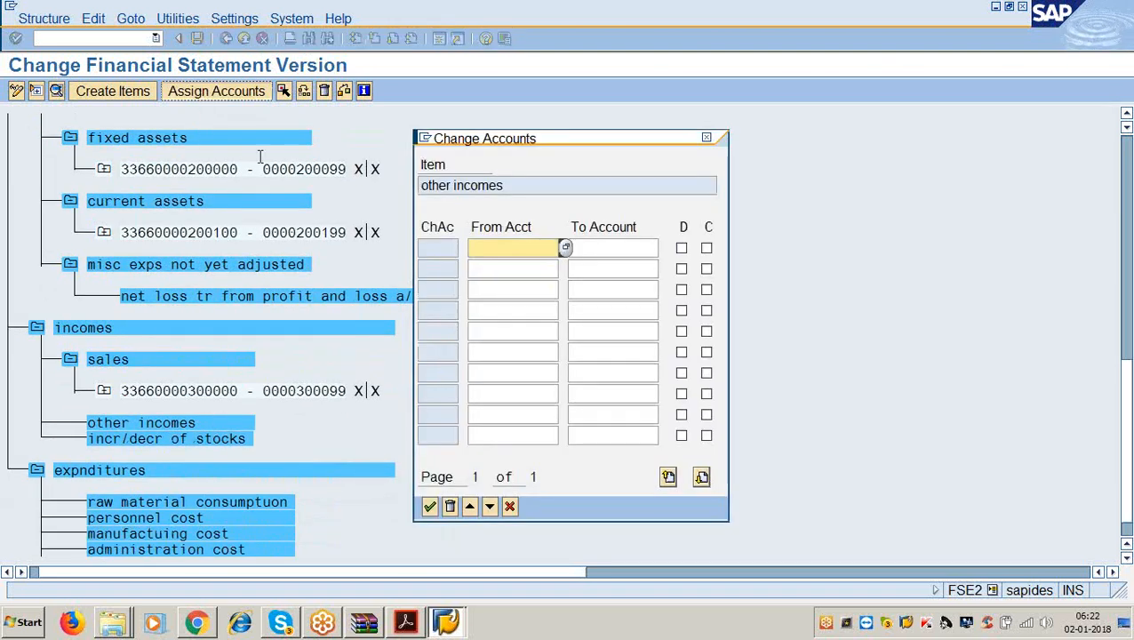
type("300100")
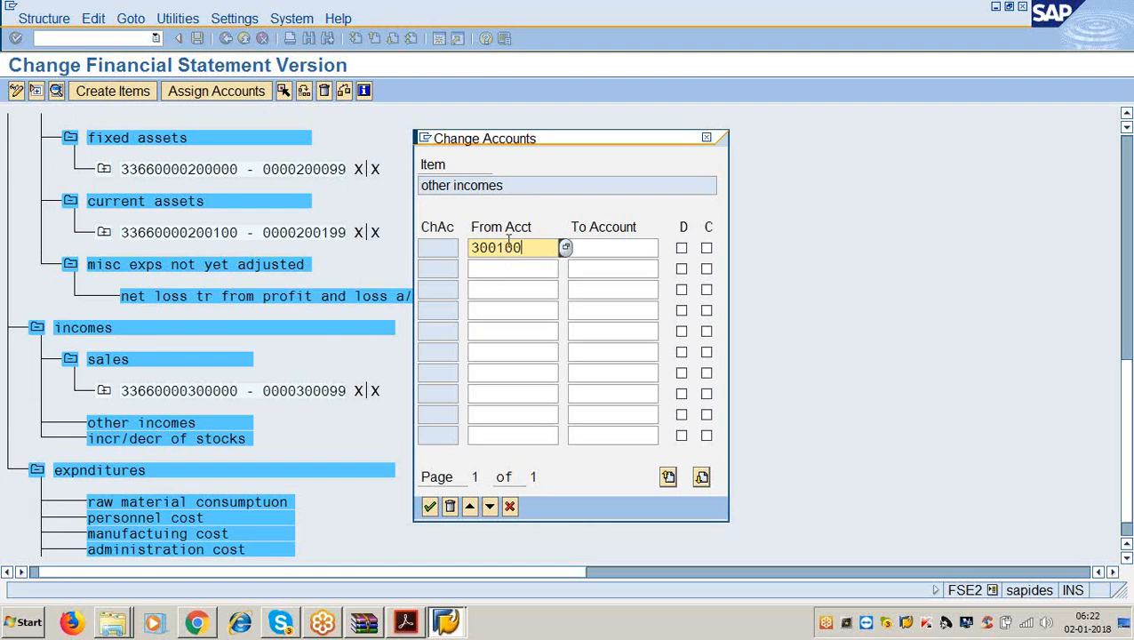
key("Tab")
type("300199")
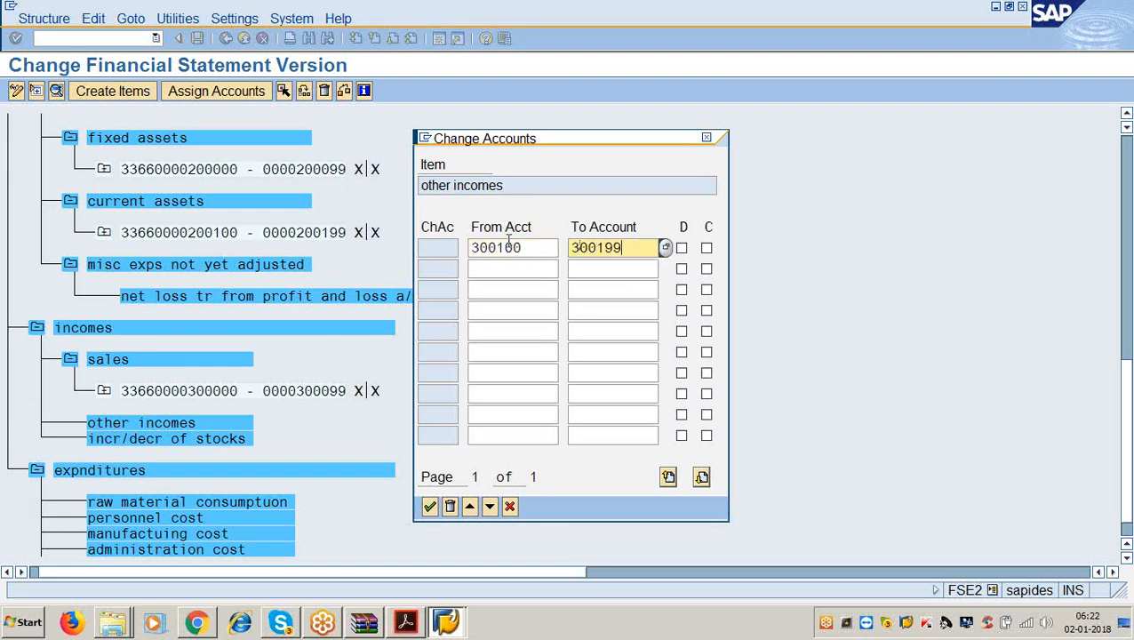
key("Tab")
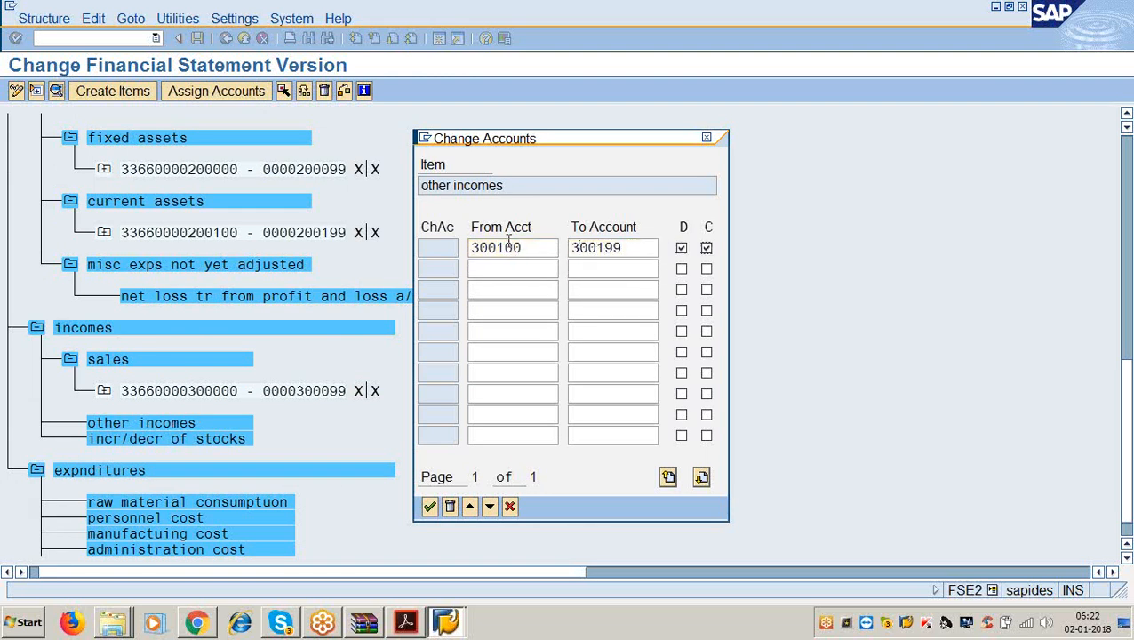
key("Return")
scroll(522, 268, "down", 2)
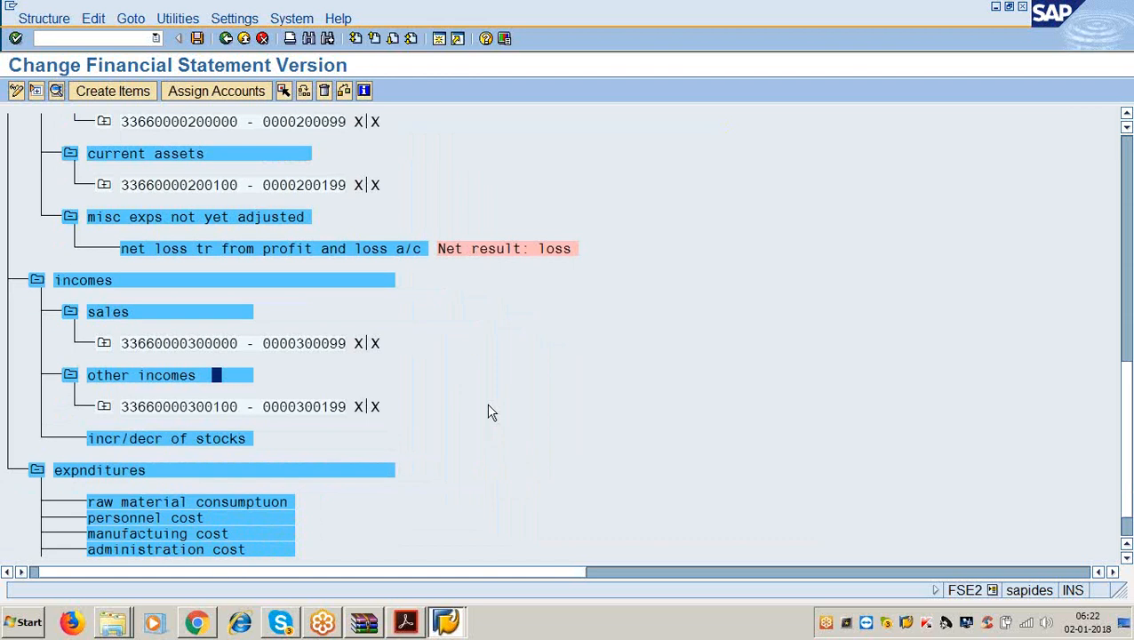
Assign accounts 300200–300299 to incr/decr of stocks, re-entering the upper bound.
left_click(173, 435)
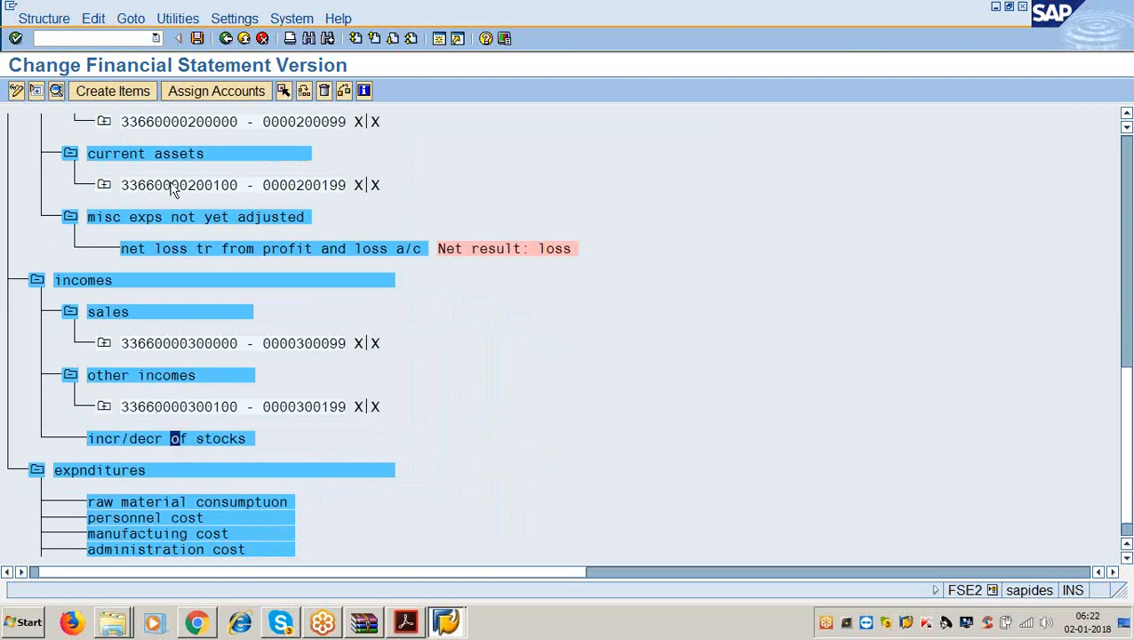
left_click(202, 92)
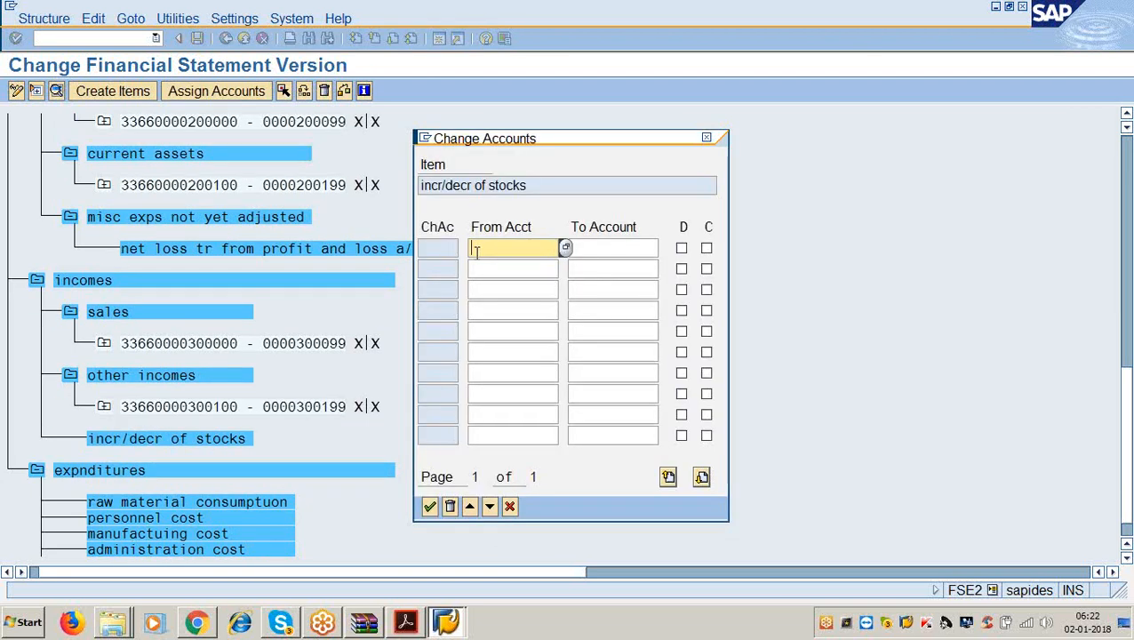
type("300200")
key("Tab")
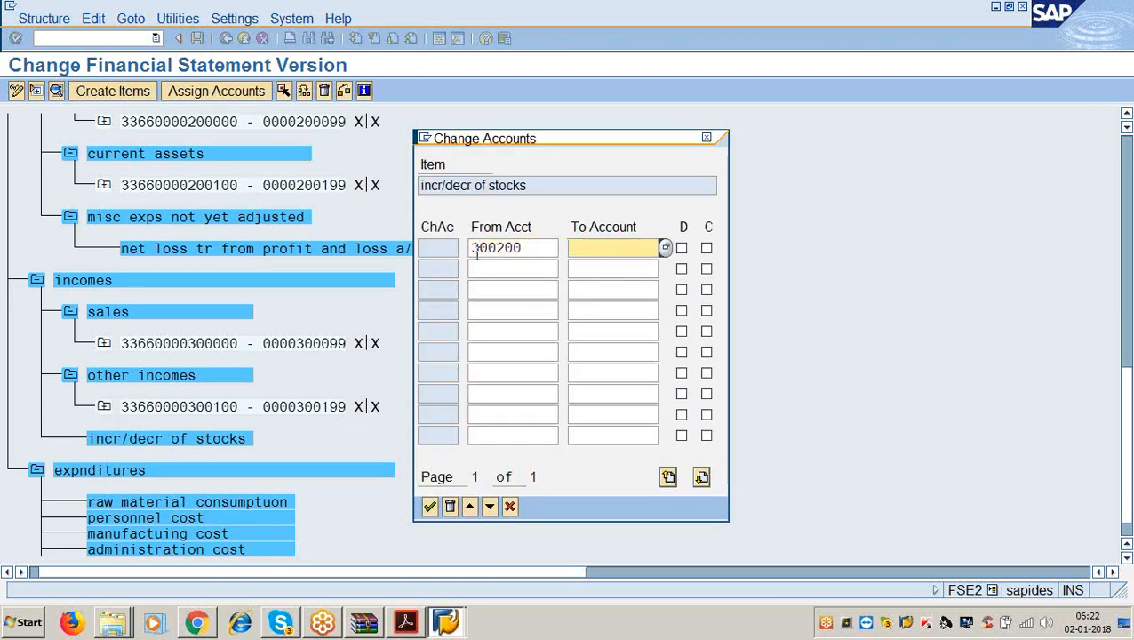
type("300299")
key("Tab")
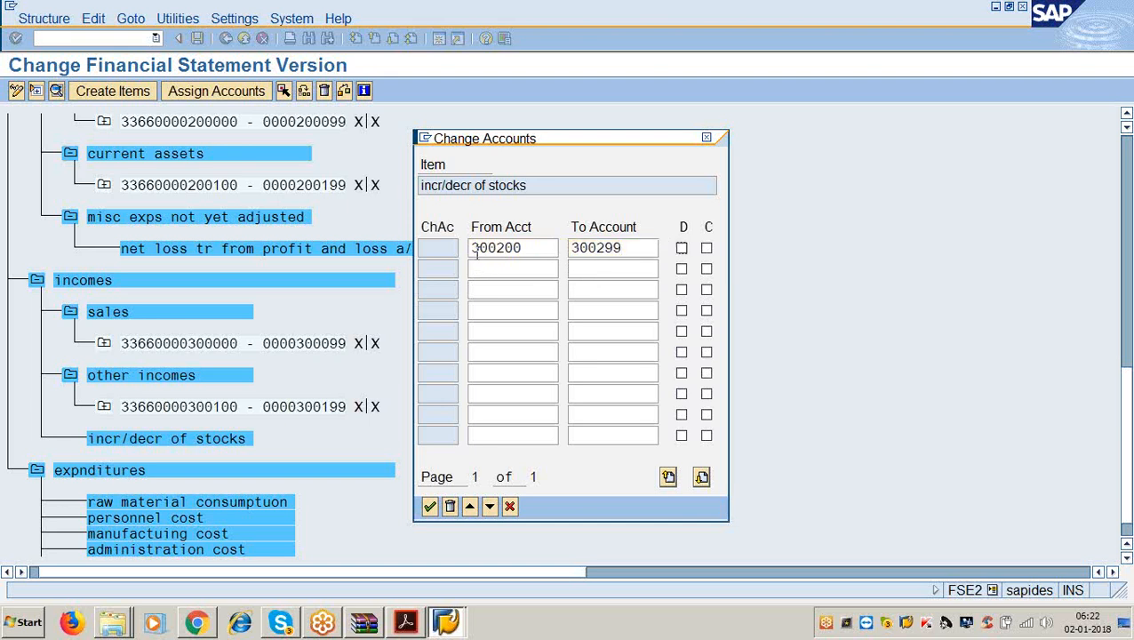
key("shift+Tab")
key("BackSpace")
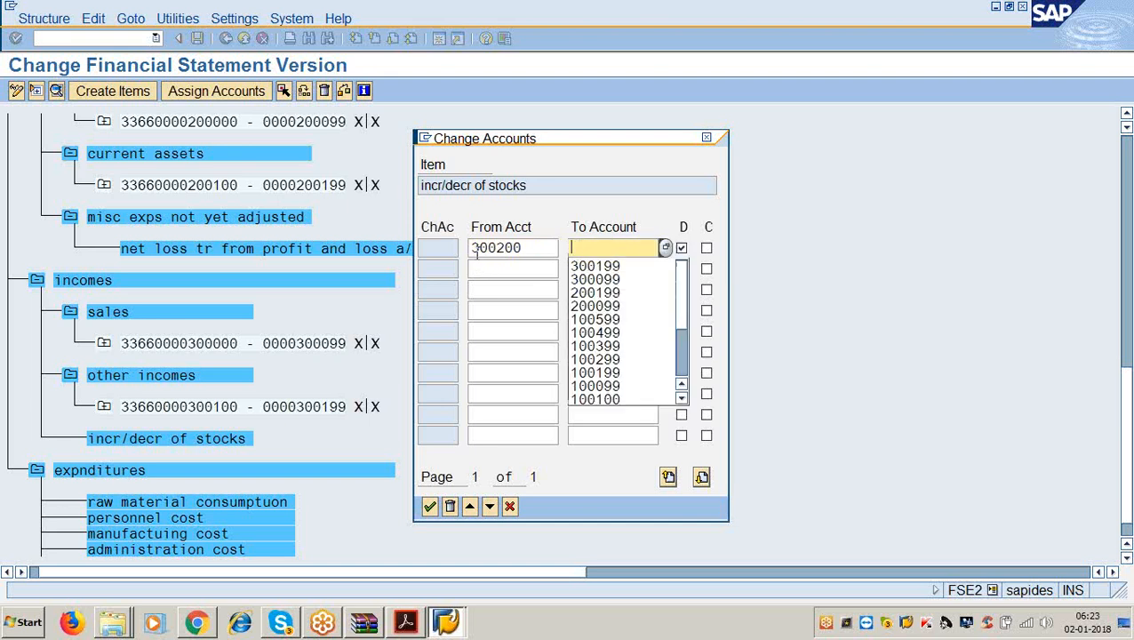
type("300299")
key("Tab")
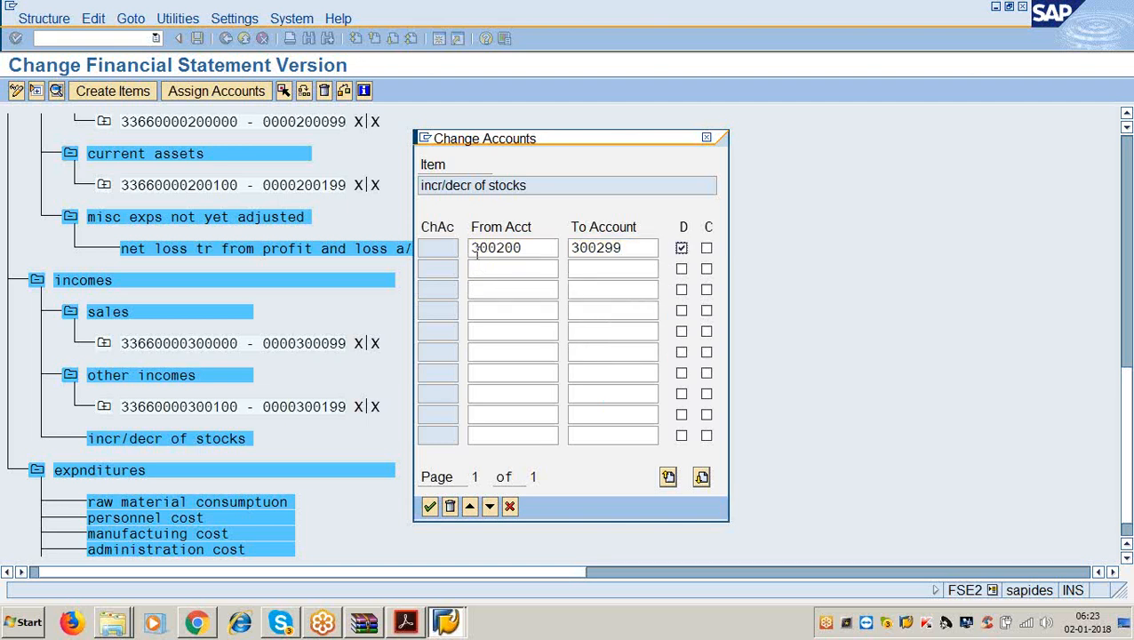
key("Tab")
key("Return")
scroll(534, 304, "down", 1)
scroll(449, 406, "down", 1)
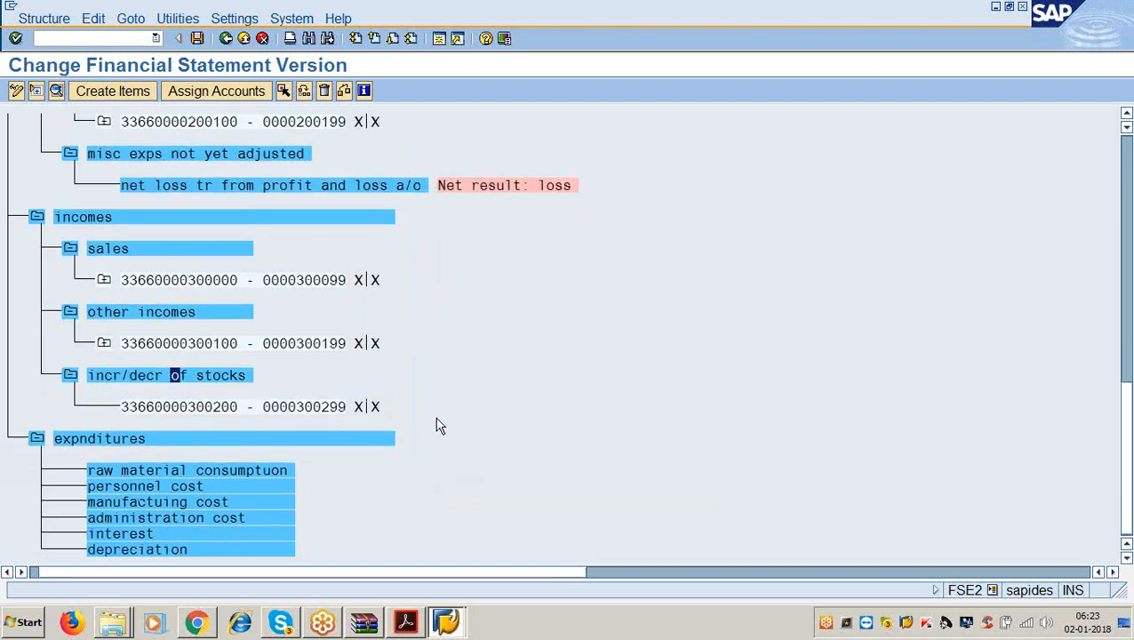
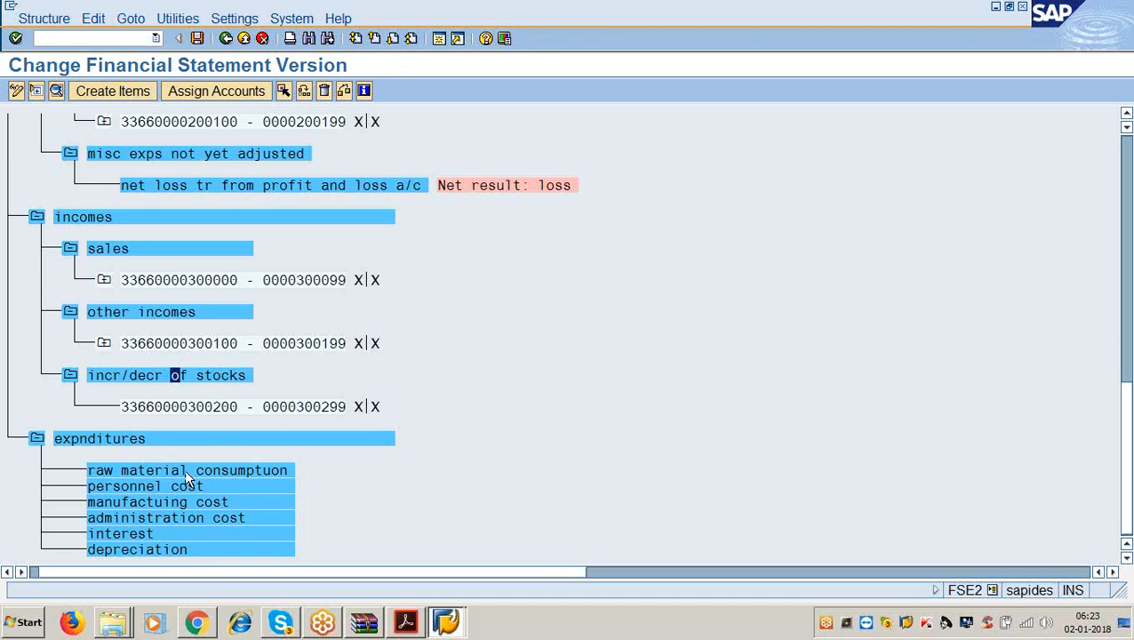
Assign accounts 400000–400099 to the raw material consumption item.
left_click(185, 472)
left_click(236, 101)
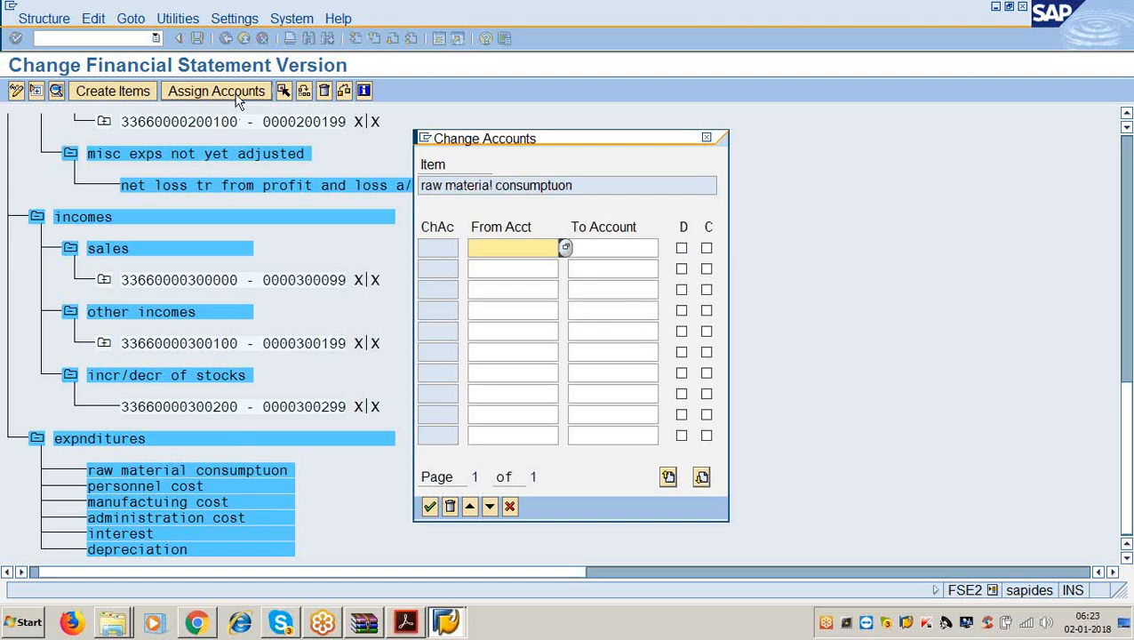
type("400000")
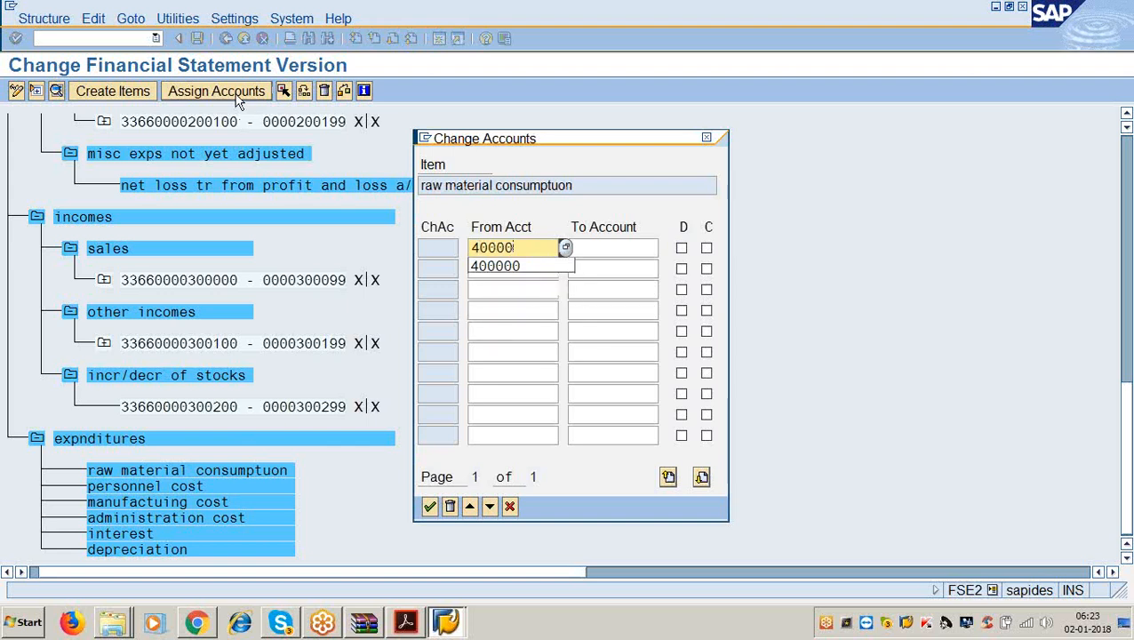
key("Tab")
type("400099")
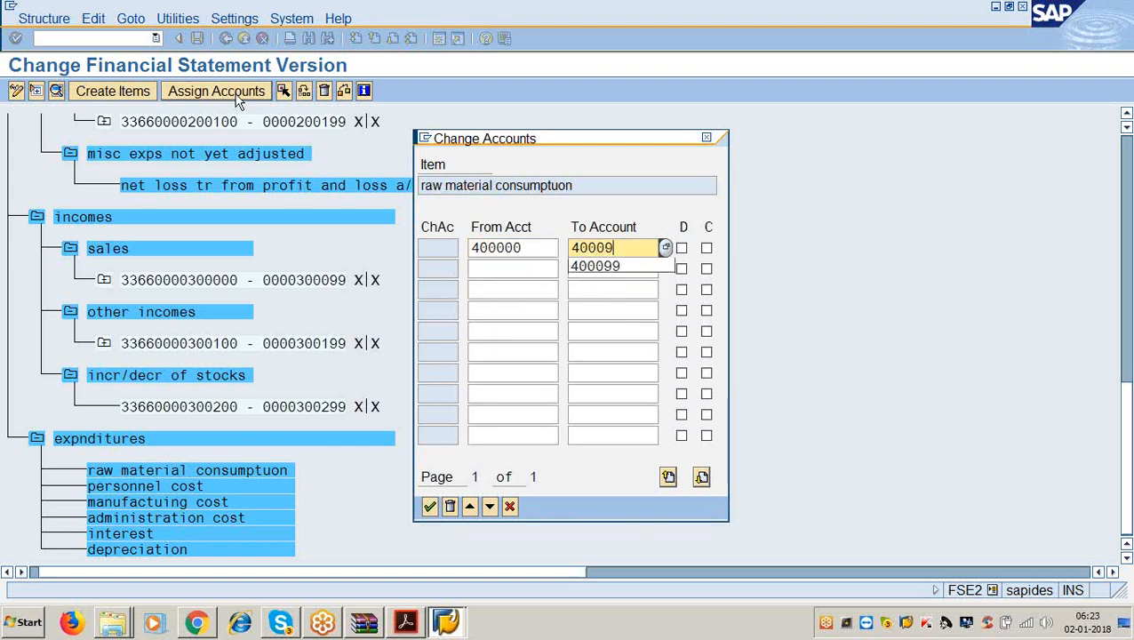
key("Tab")
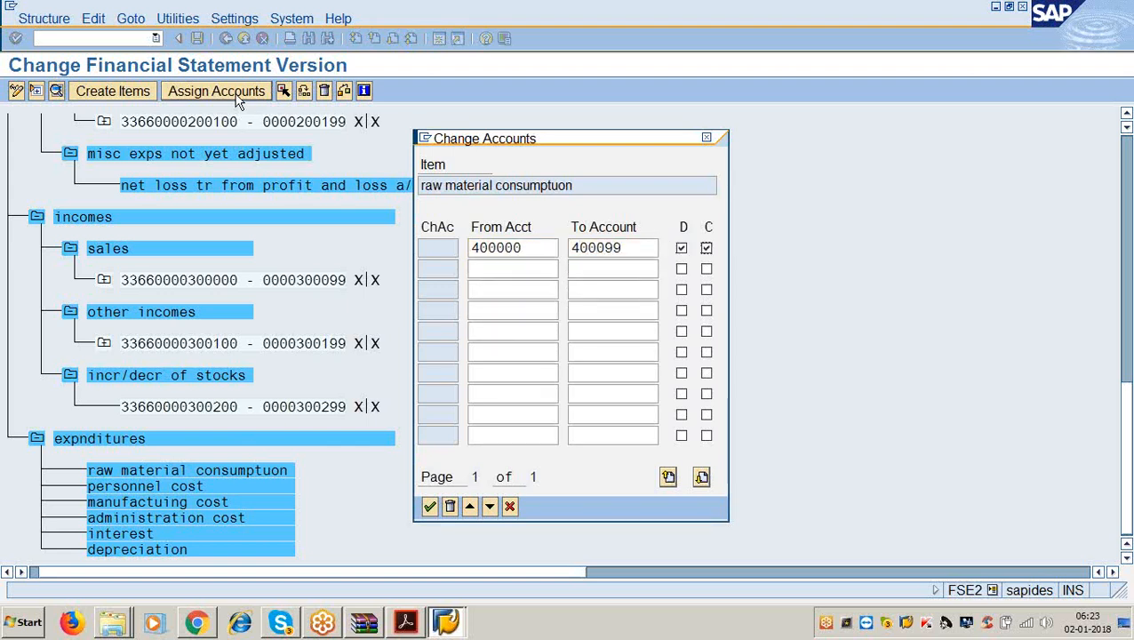
key("Return")
Assign accounts 400100–400199 to personnel cost.
scroll(280, 163, "down", 2)
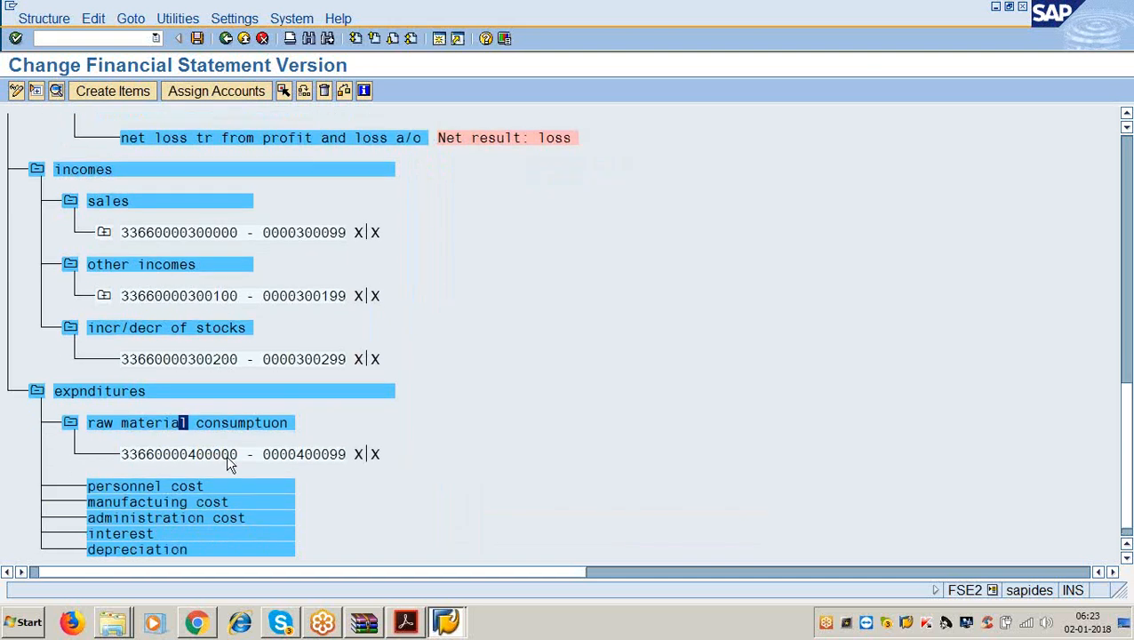
left_click(202, 486)
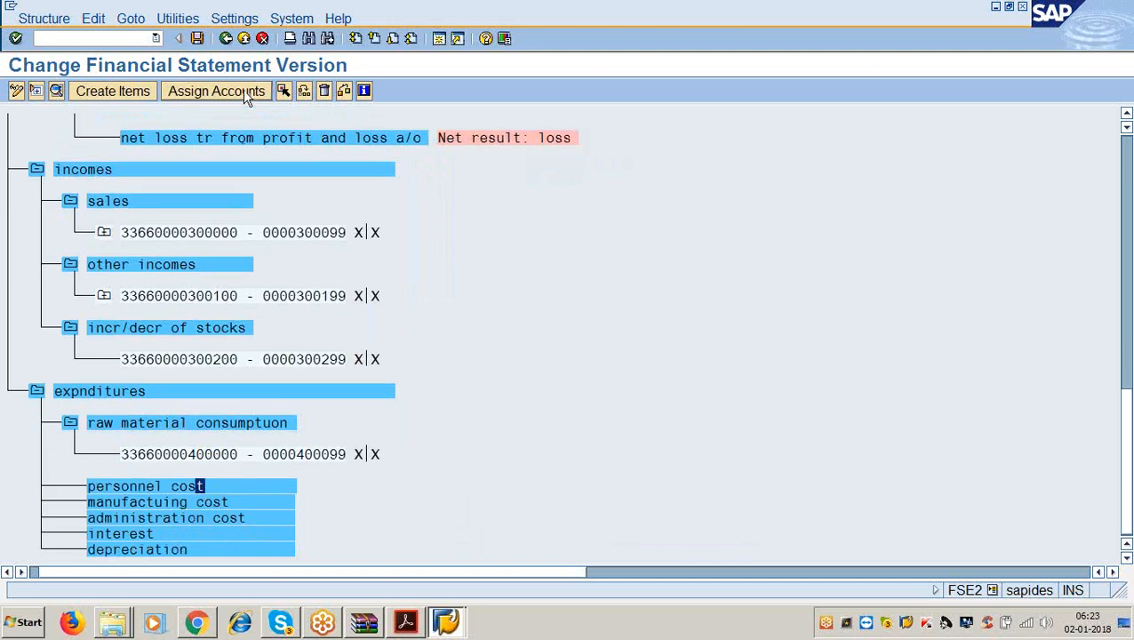
left_click(216, 91)
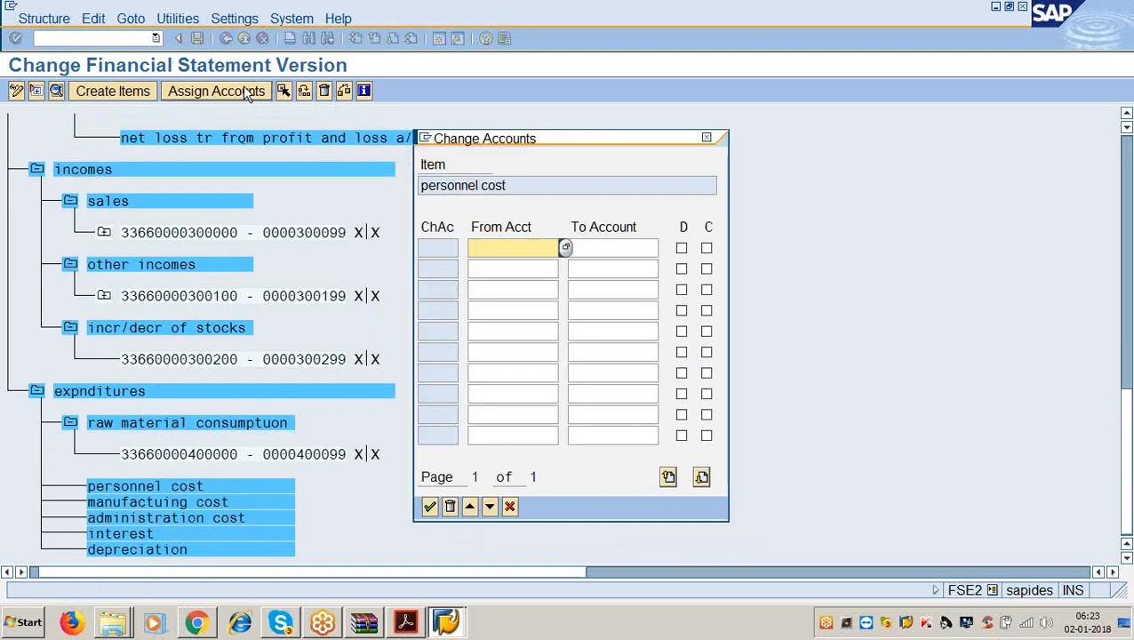
type("400100")
key("Tab")
type("4")
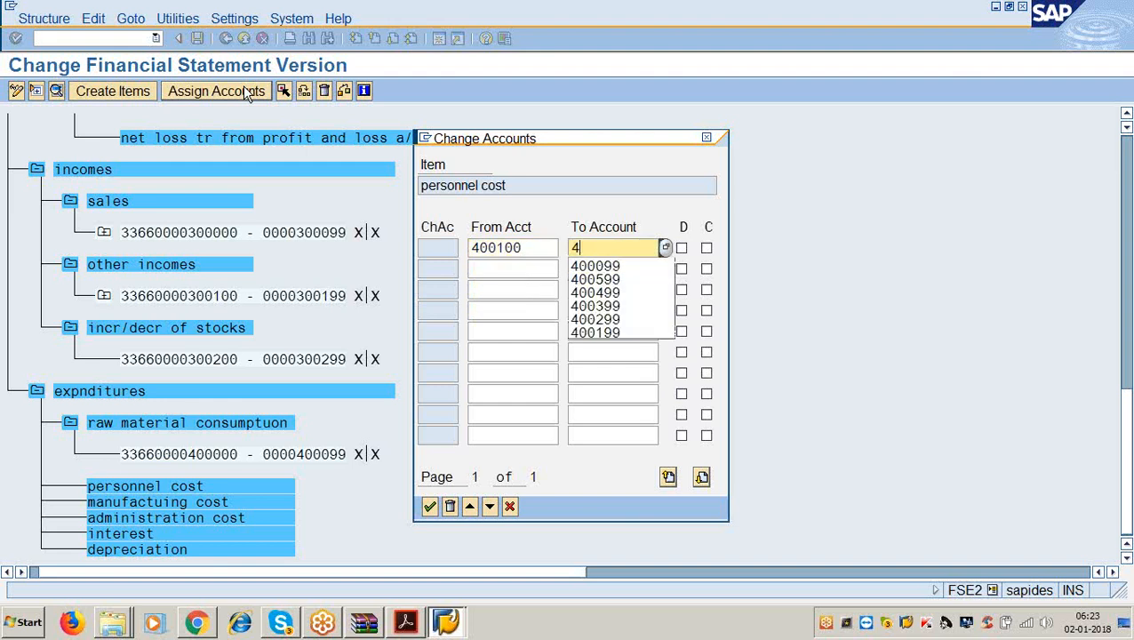
type("00199")
key("Tab")
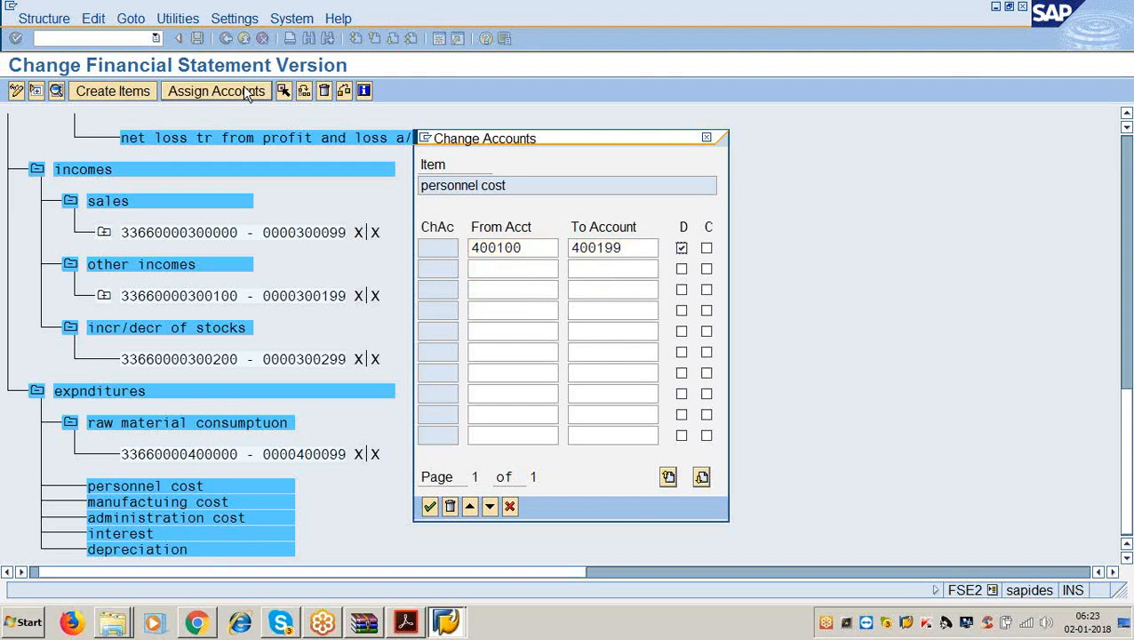
key("Return")
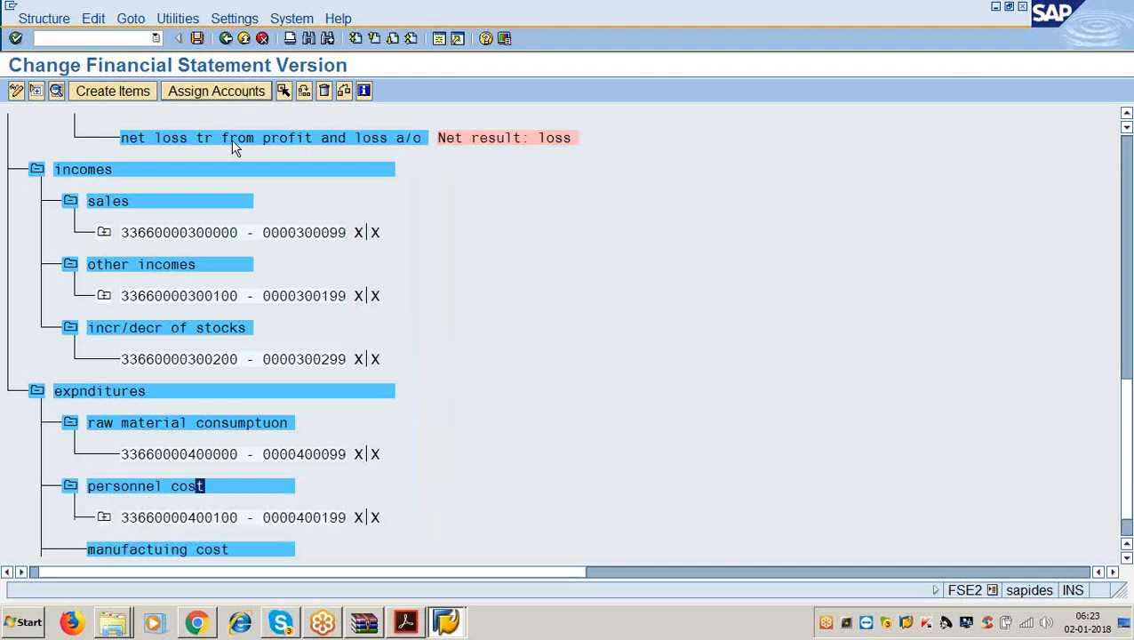
Assign accounts 400200–400299 to manufacturing cost.
scroll(233, 425, "down", 1)
left_click(249, 503)
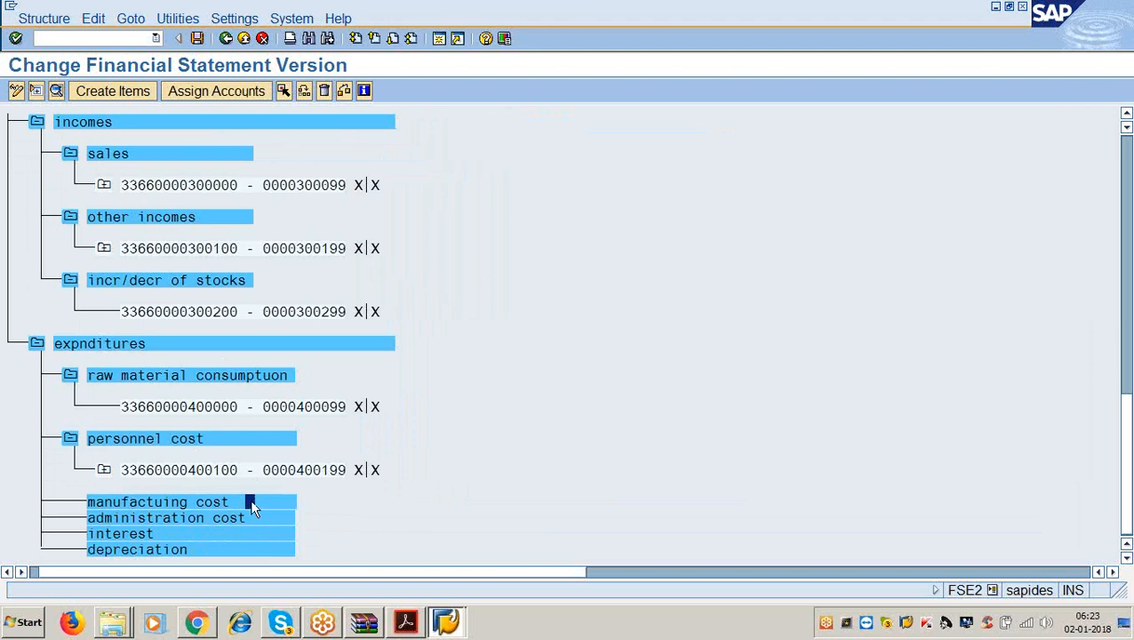
left_click(236, 91)
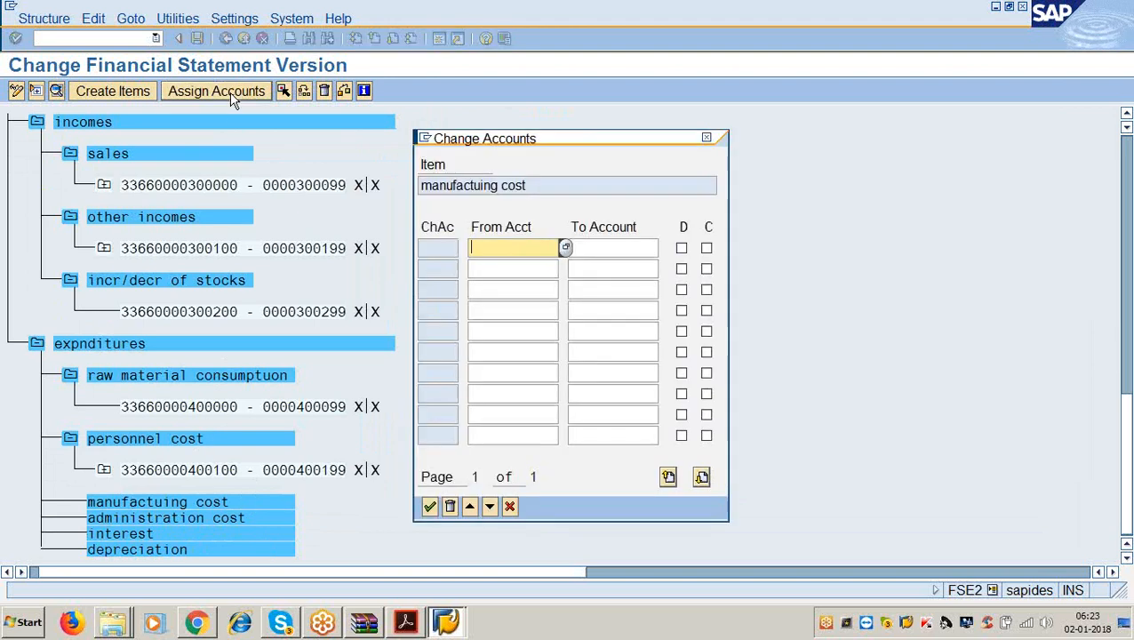
type("400200")
key("Tab")
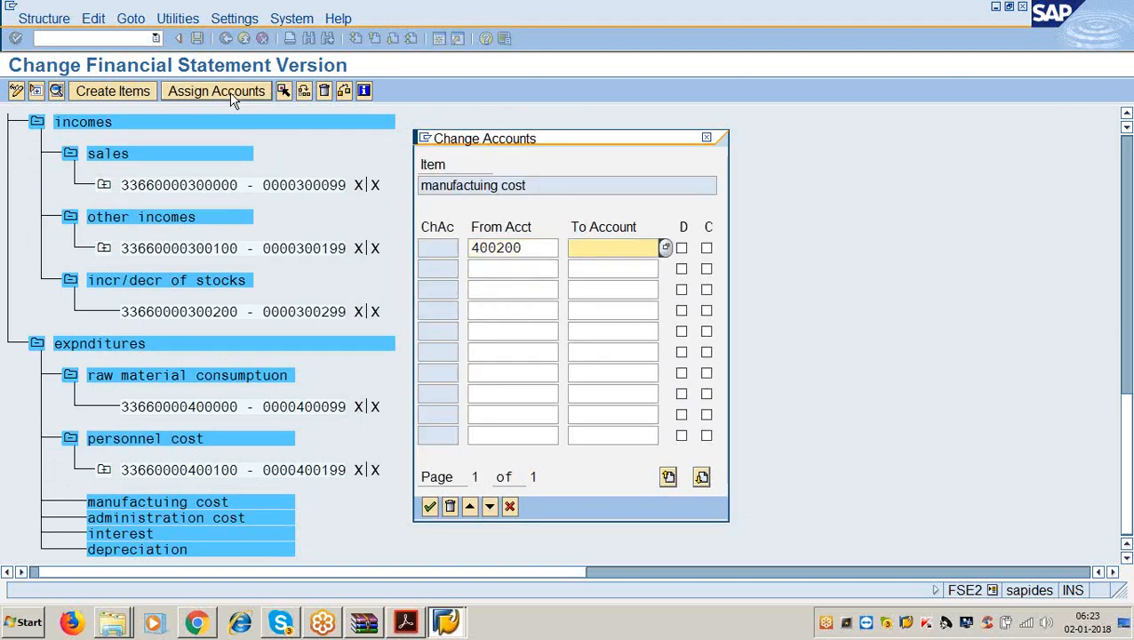
type("400299")
key("Tab")
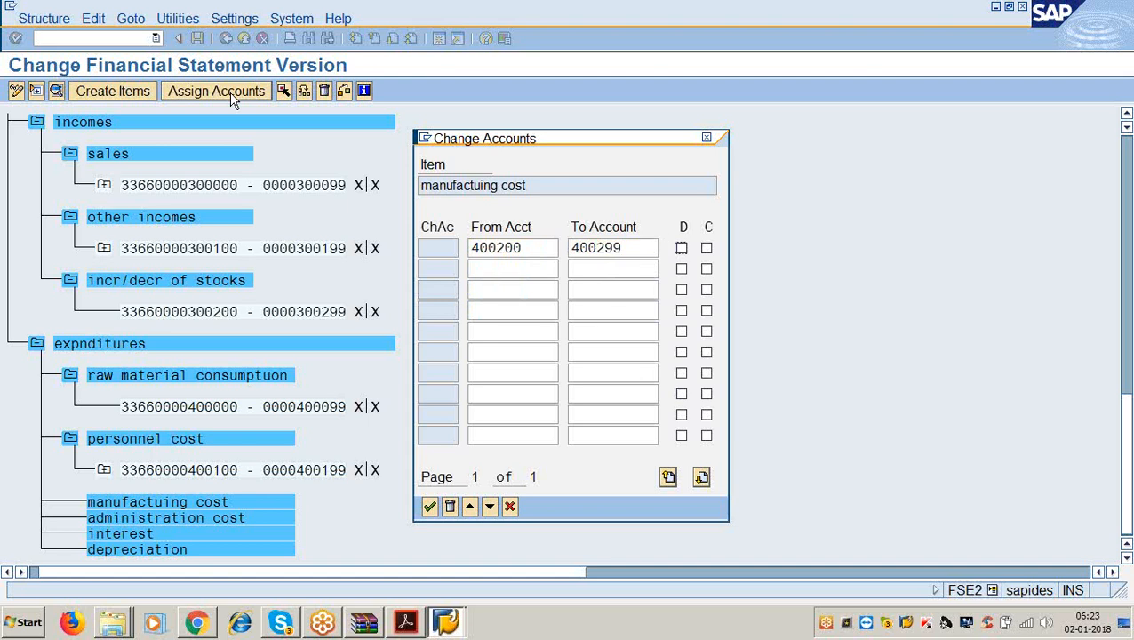
key("Return")
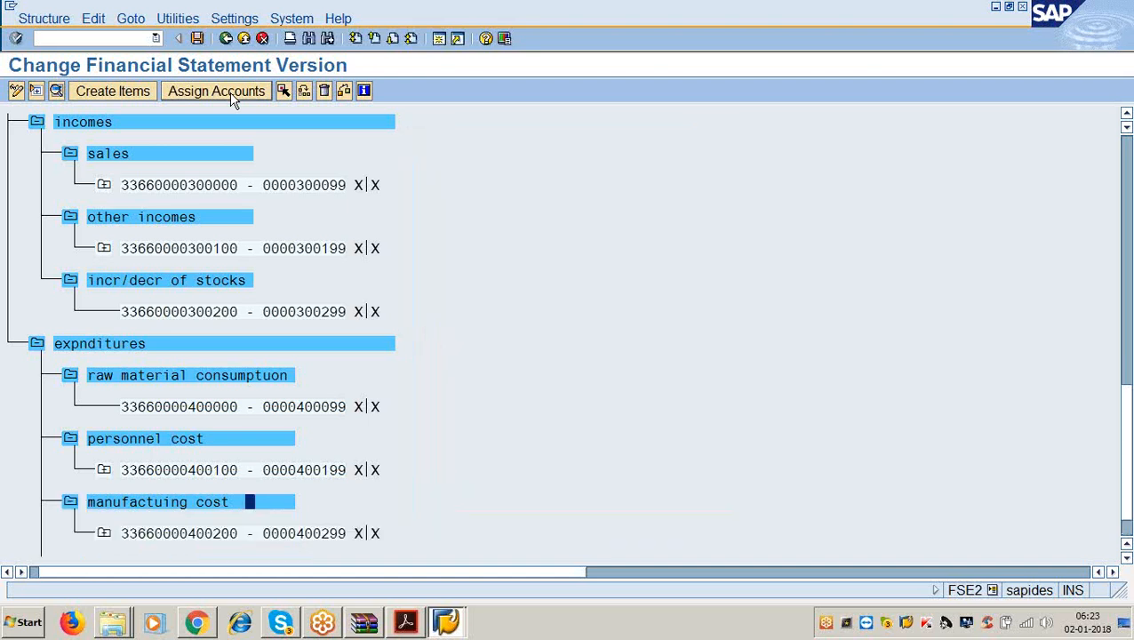
scroll(273, 240, "down", 2)
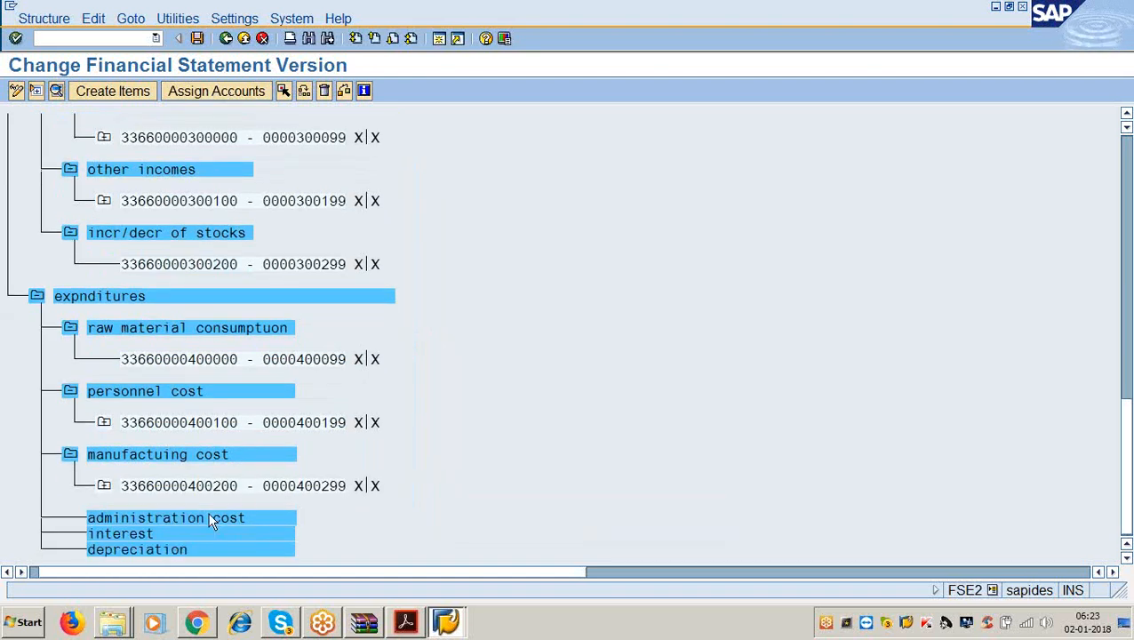
Assign accounts 400300–400399 to administration cost.
left_click(207, 518)
left_click(213, 93)
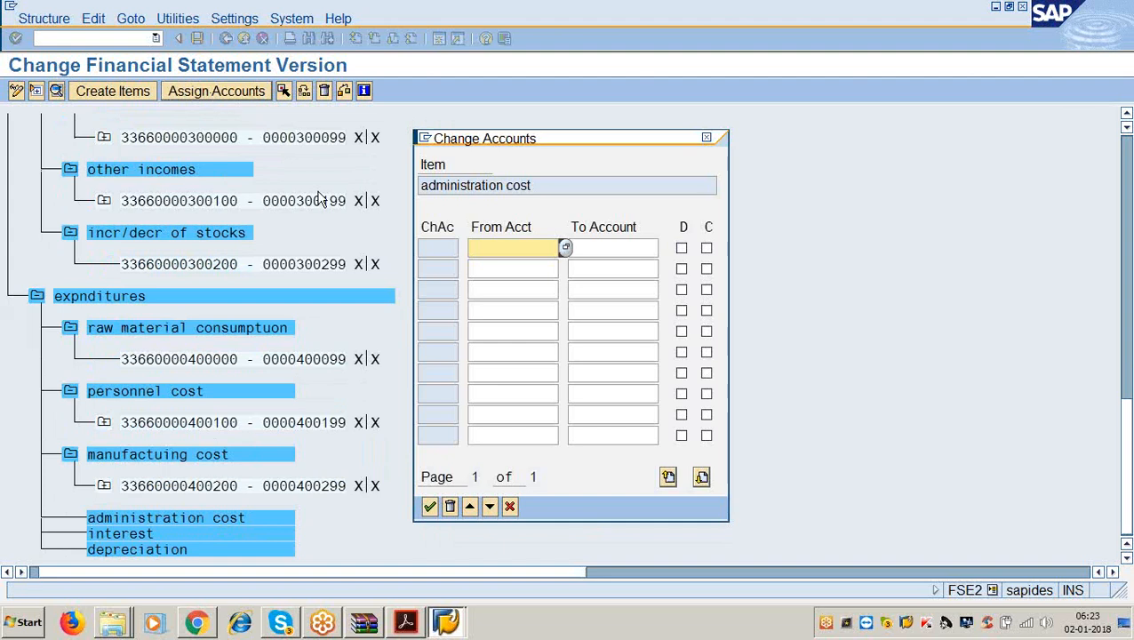
type("400300")
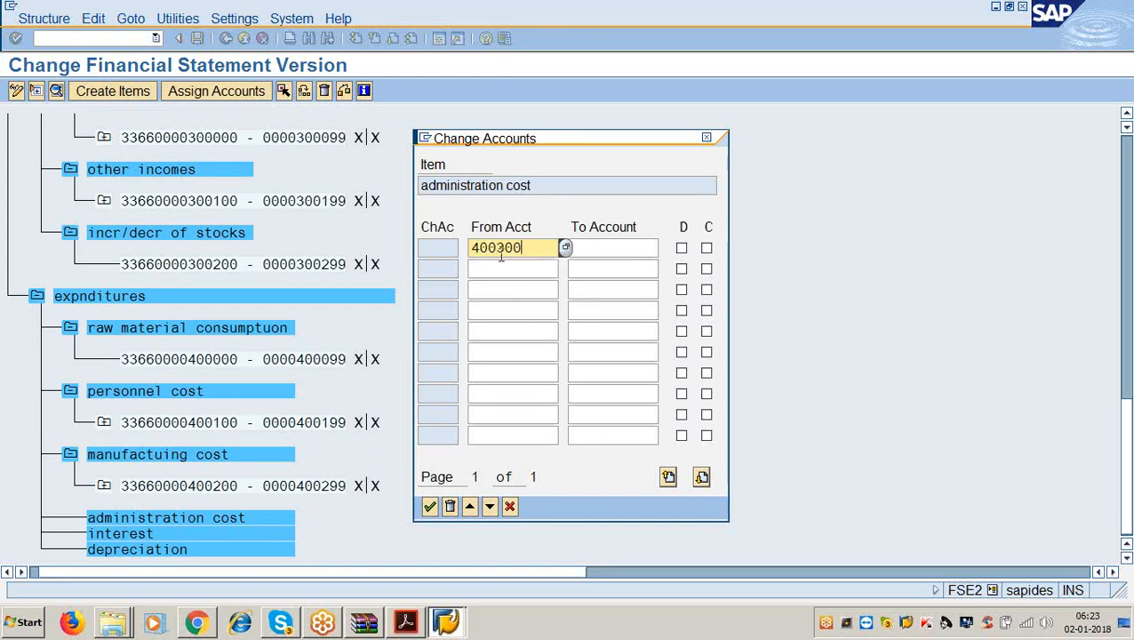
key("Tab")
type("400399")
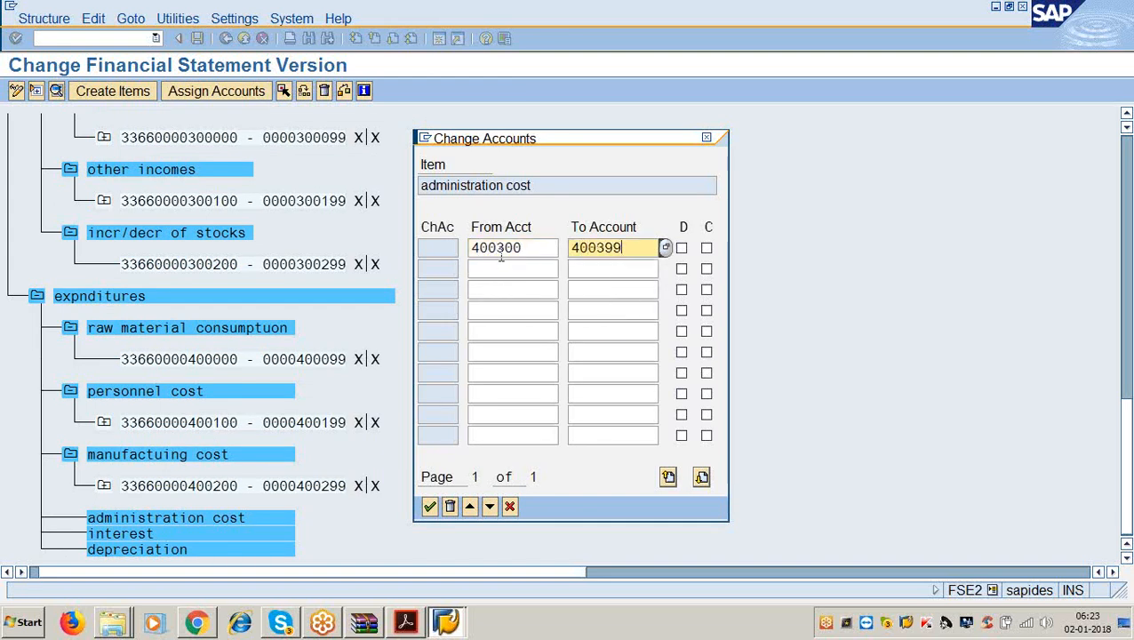
key("Tab")
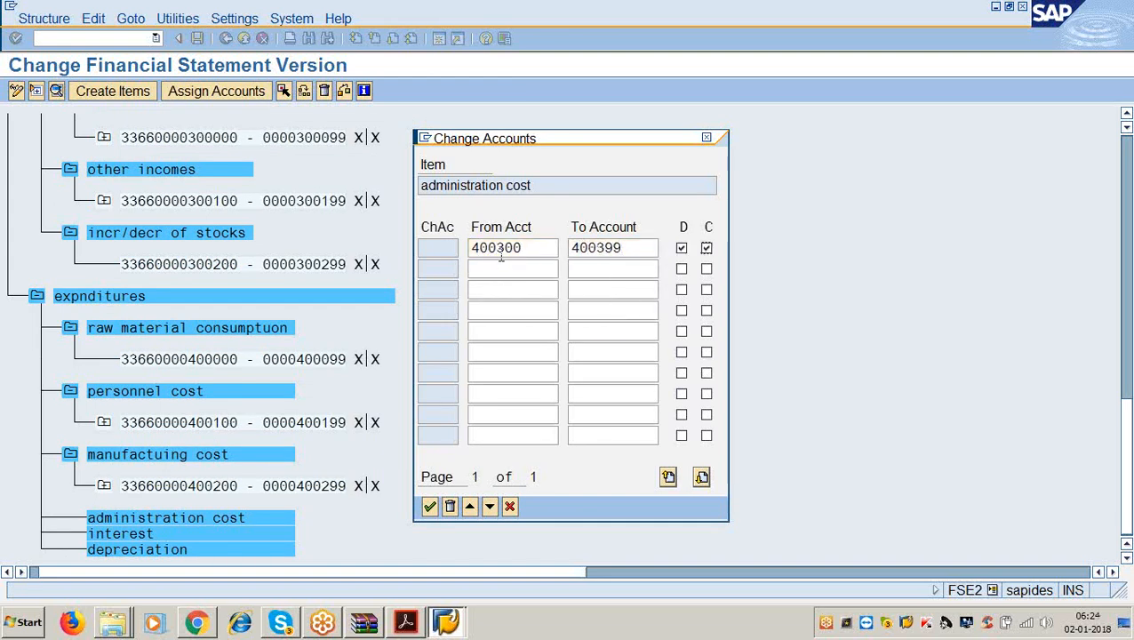
key("Return")
Assign accounts 400400–400499 to interest, flagged for debit and credit balances.
scroll(459, 352, "down", 2)
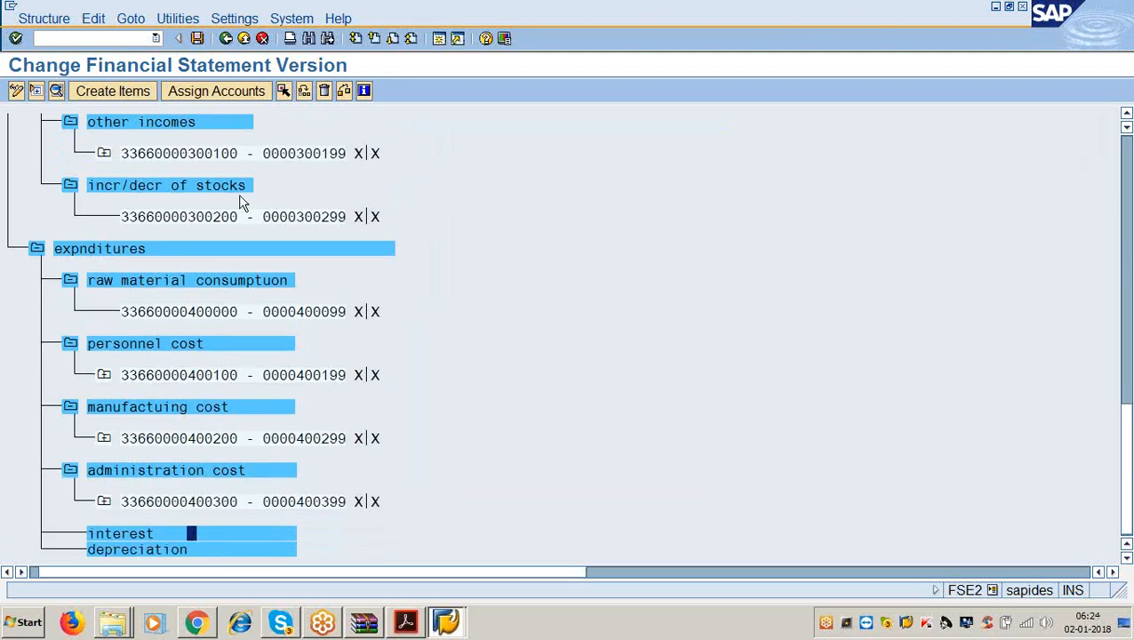
left_click(253, 91)
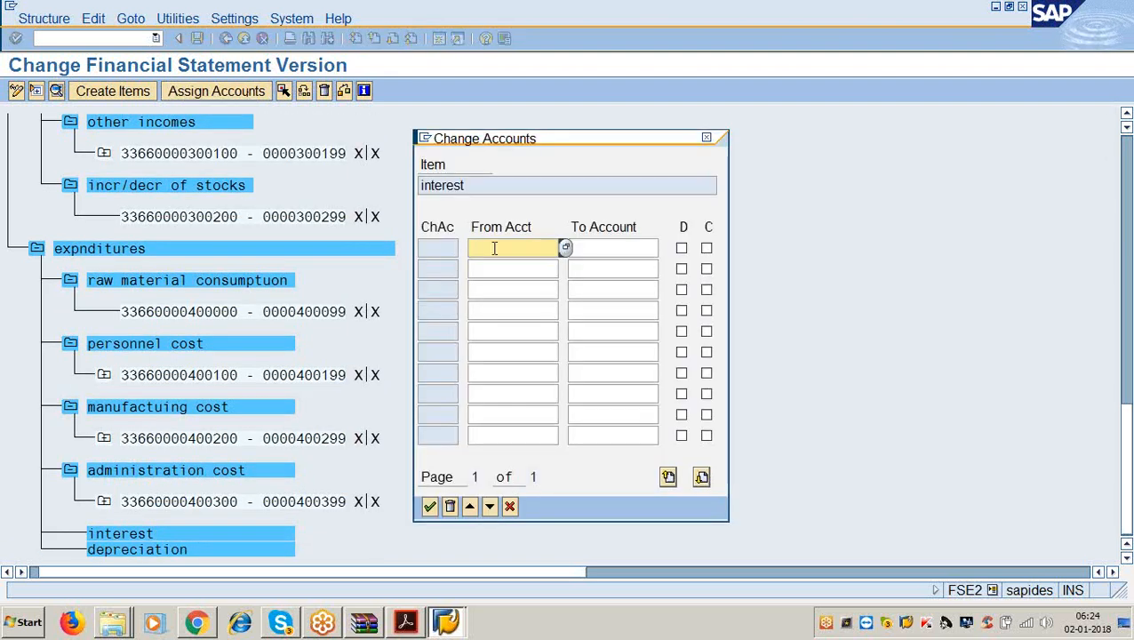
type("400400")
key("Tab")
type("400499")
key("Tab")
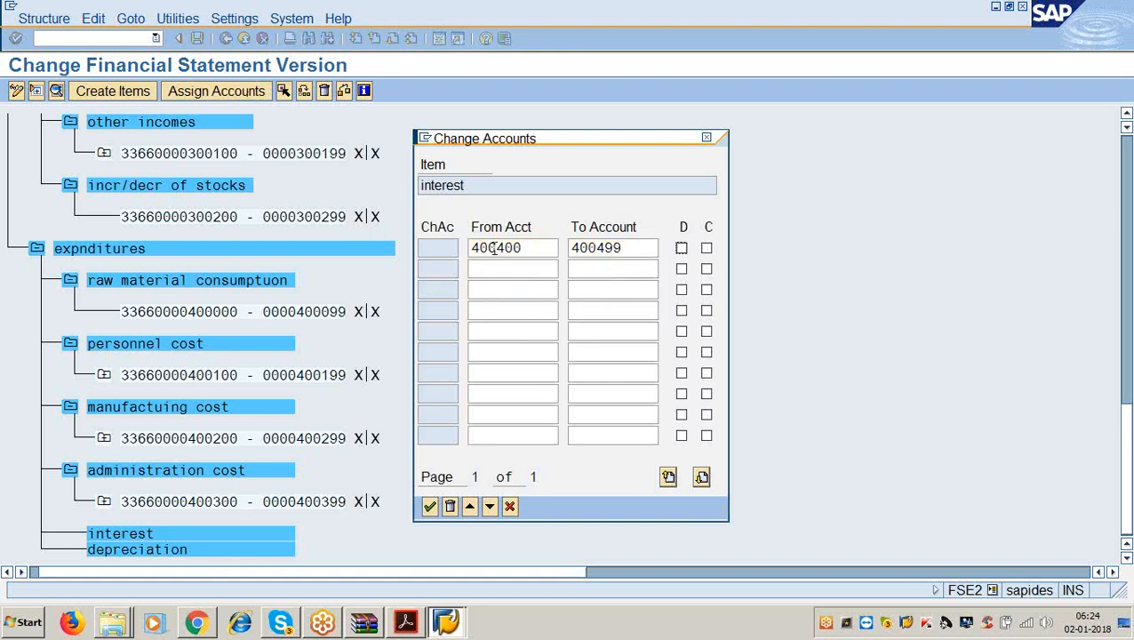
key("space")
key("Tab")
key("space")
key("Return")
Assign accounts 400500–400599 to depreciation, flagged for debit balances.
scroll(499, 345, "down", 2)
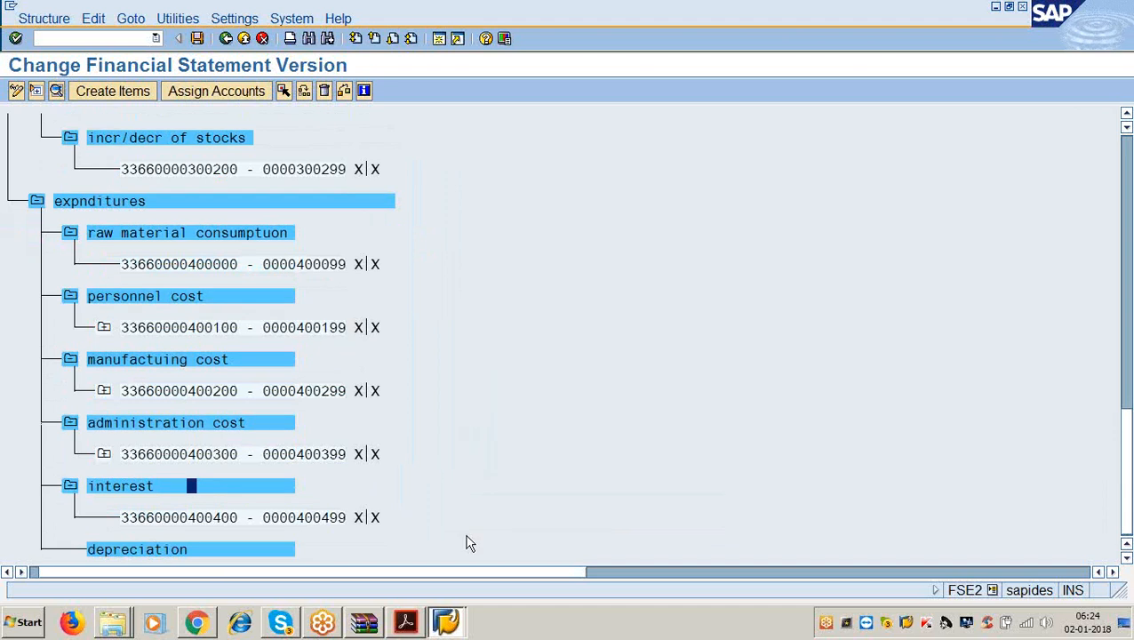
left_click(188, 549)
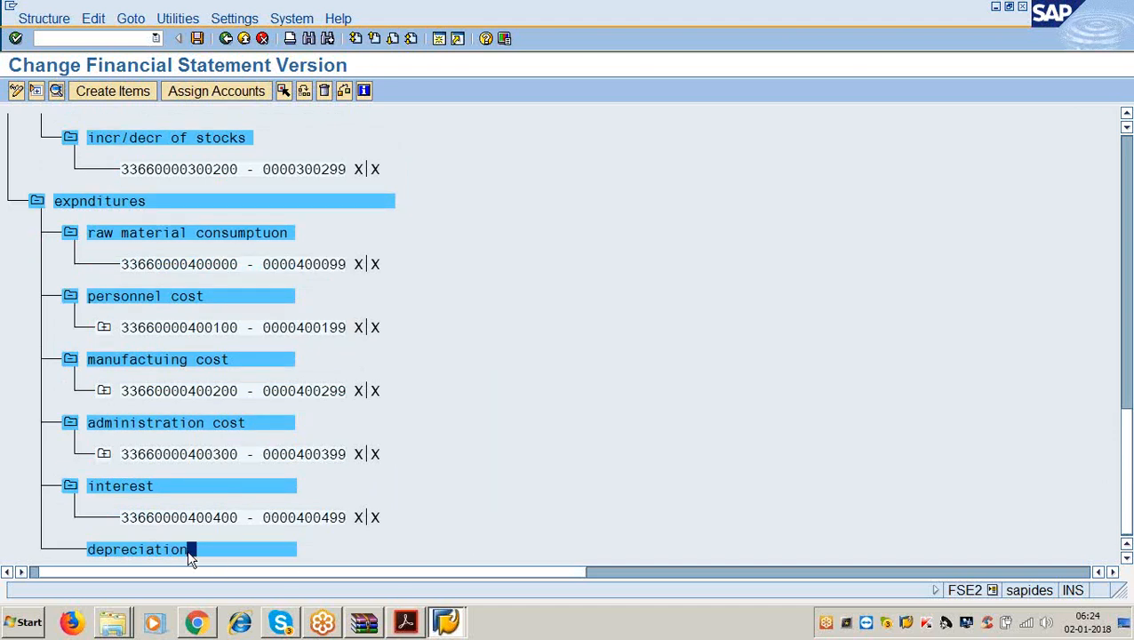
left_click(206, 90)
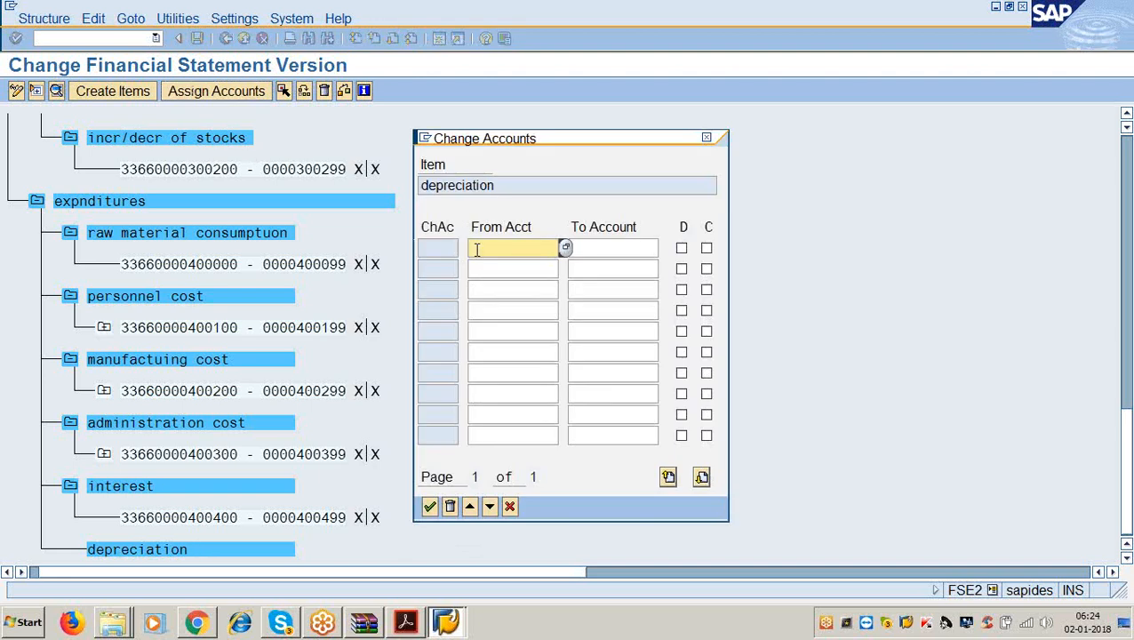
type("400500")
key("Tab")
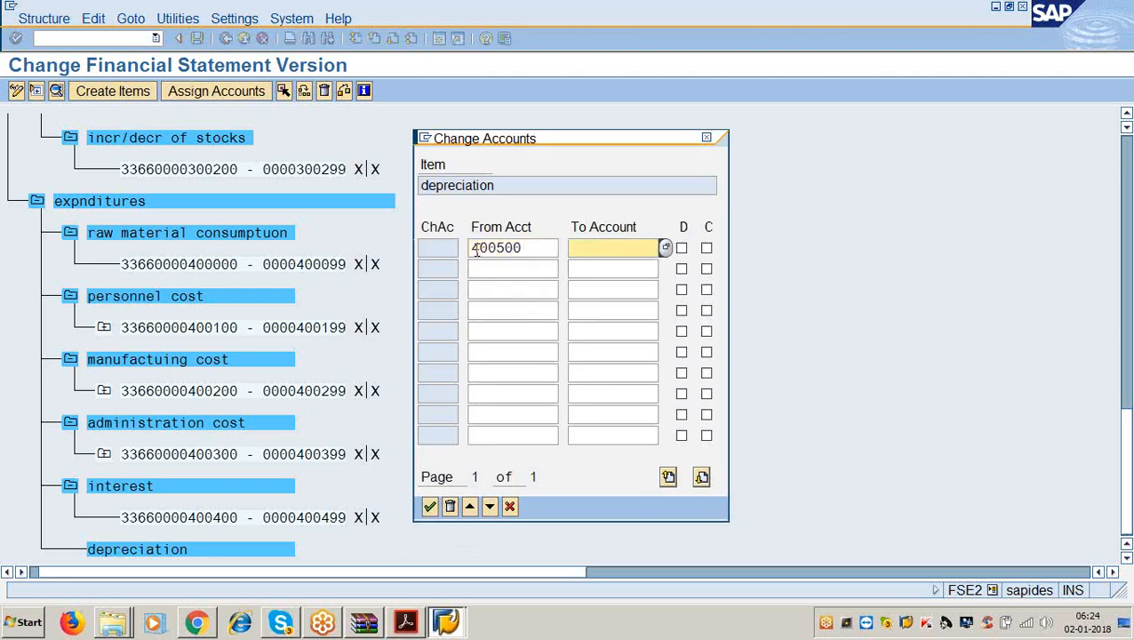
type("400599")
key("Tab")
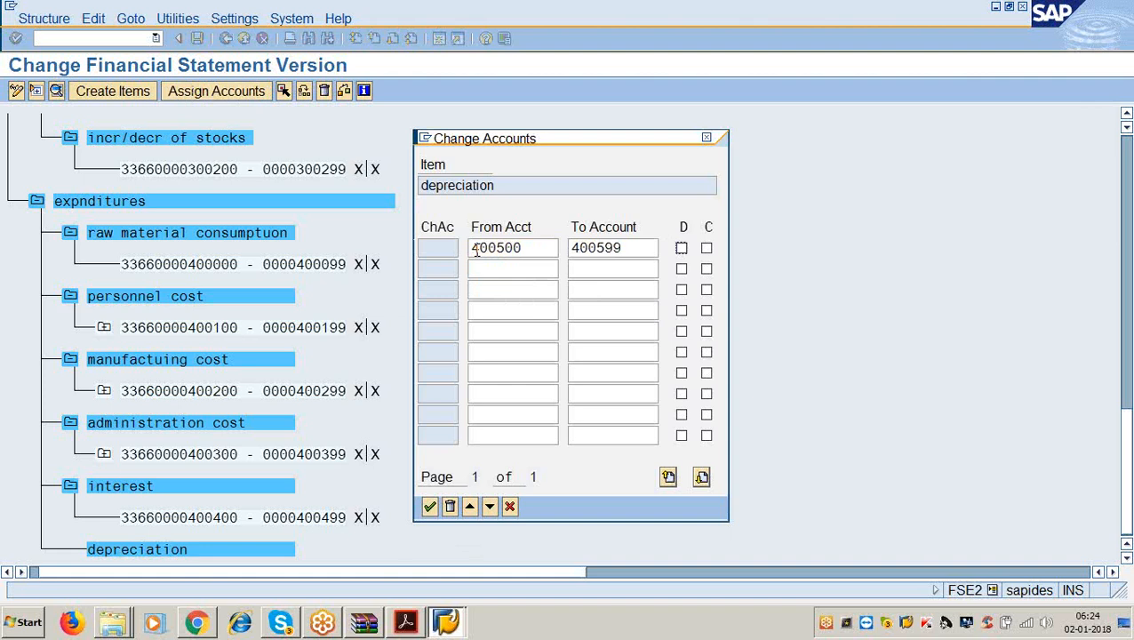
key("space")
key("Tab")
key("Return")
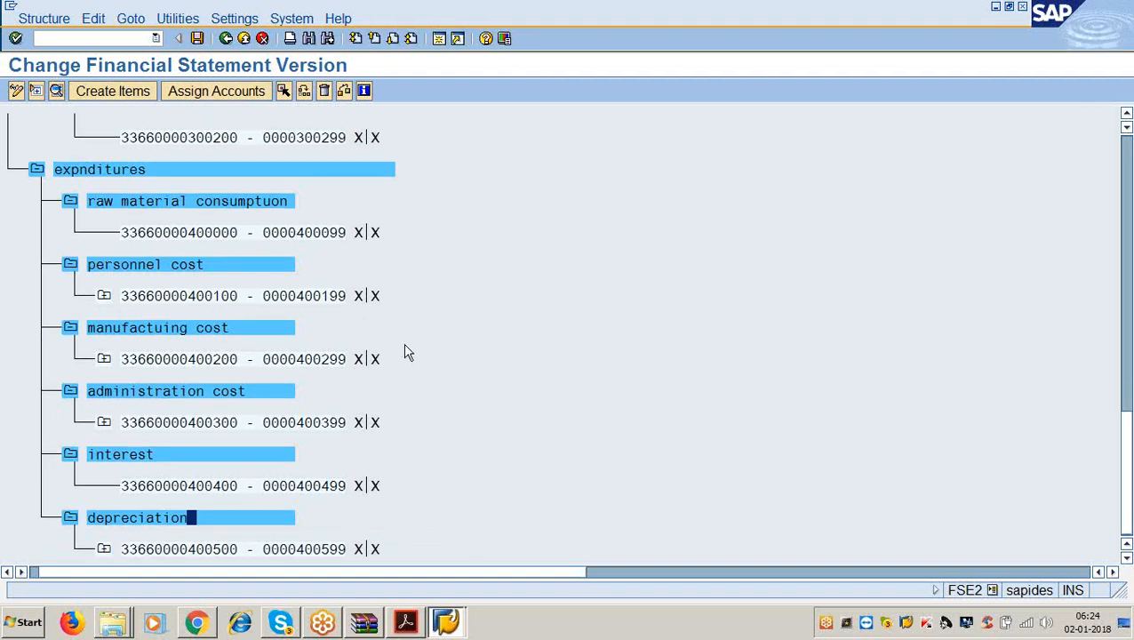
Save financial statement version 3366 and bring up the instruction PDF in Acrobat Reader.
left_click(198, 39)
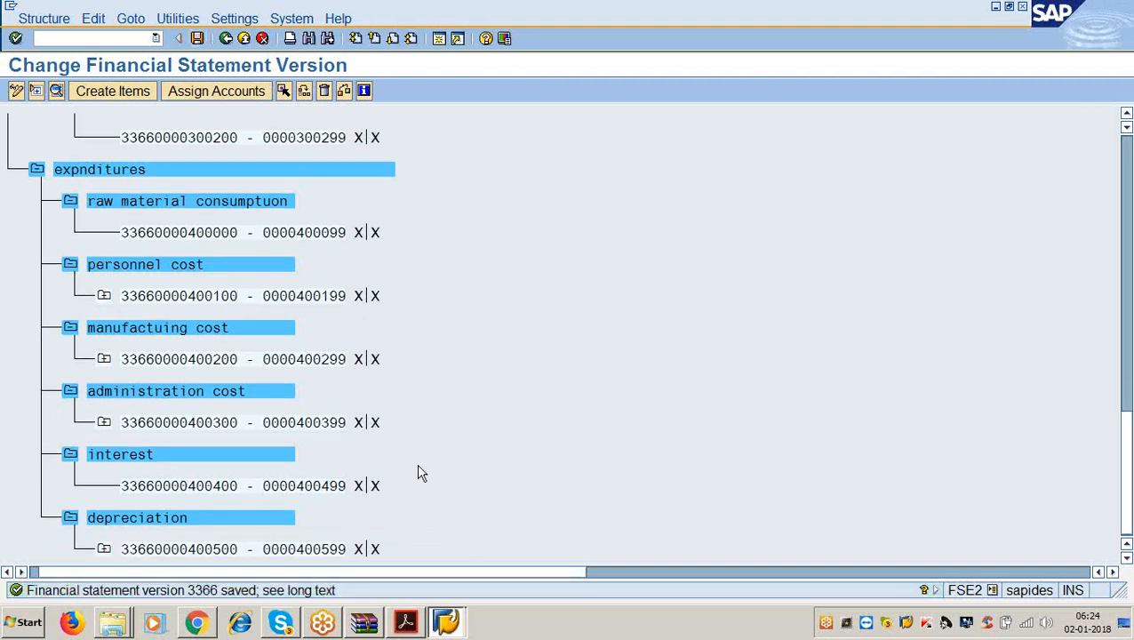
left_click(410, 624)
scroll(415, 443, "down", 6)
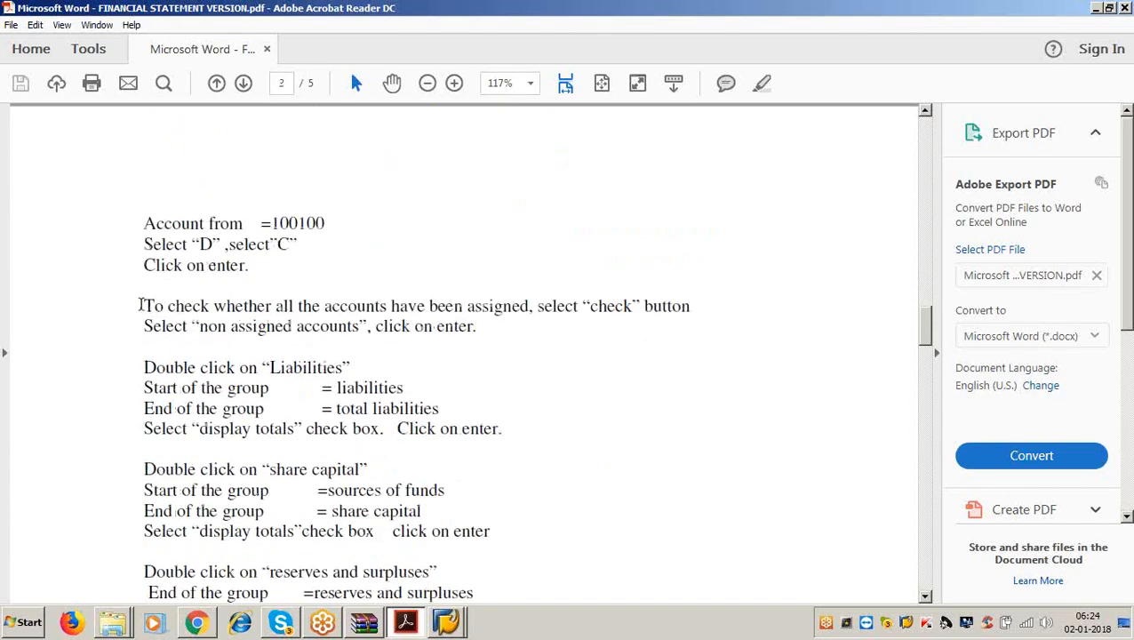
Highlight the account assignment step in the instructions, then minimize Acrobat Reader to return to SAP.
left_click_drag(142, 306, 730, 314)
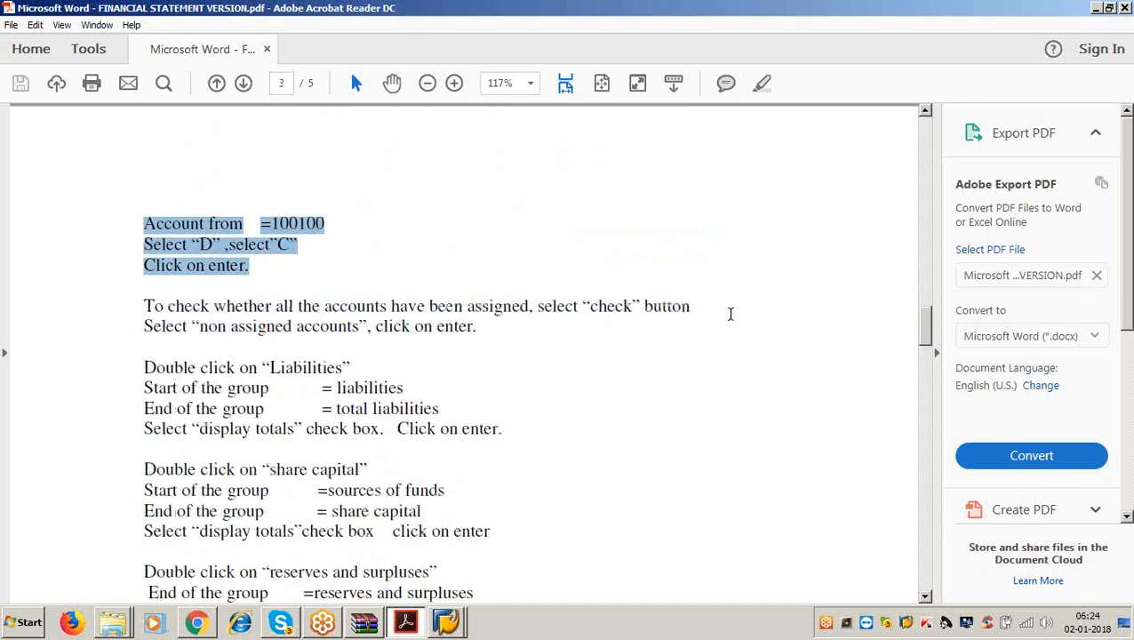
left_click(474, 321)
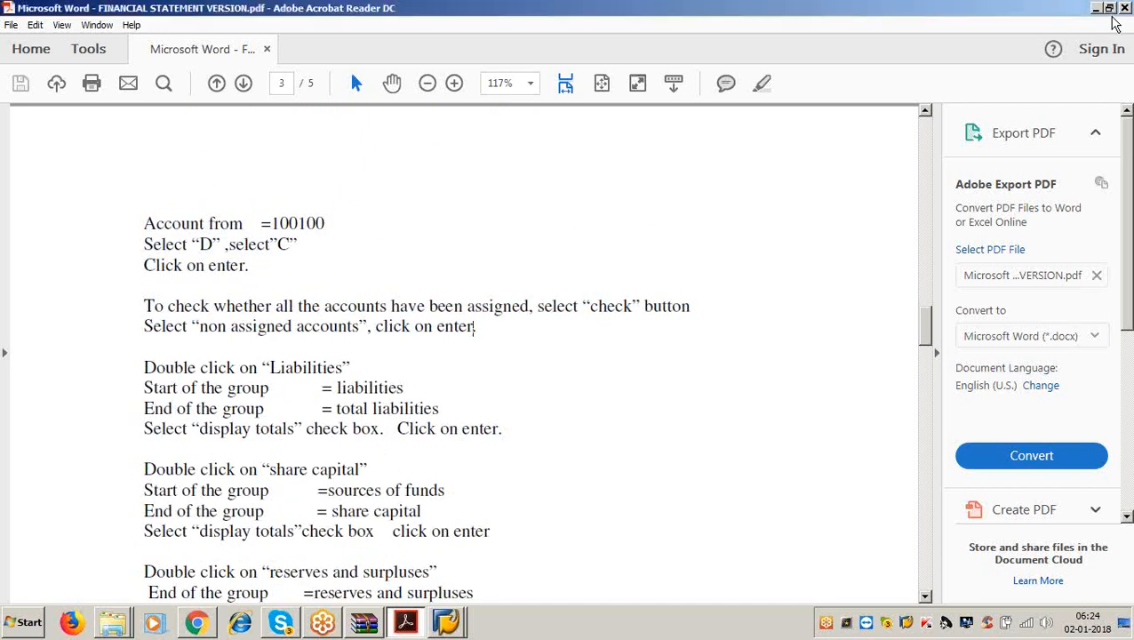
left_click(1096, 8)
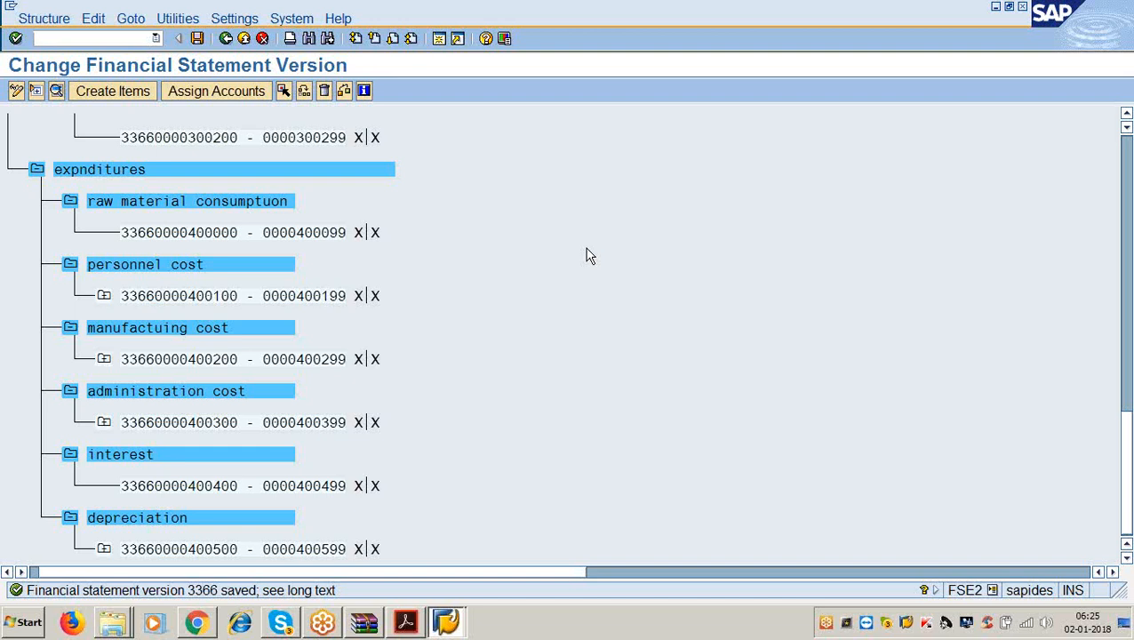
left_click(344, 92)
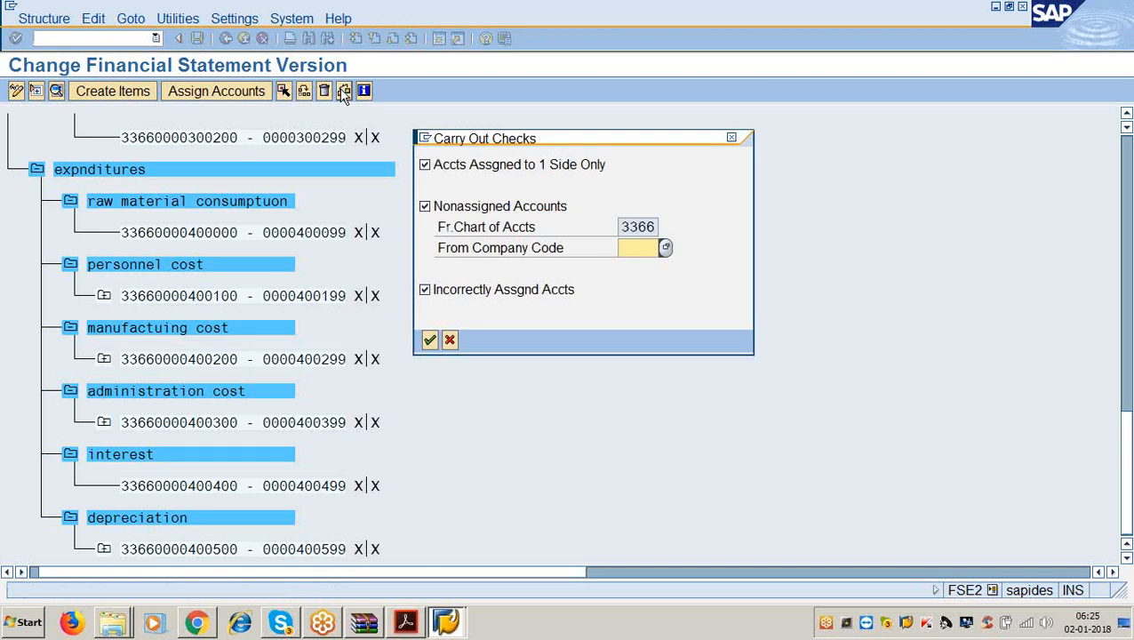
left_click(426, 165)
left_click(425, 291)
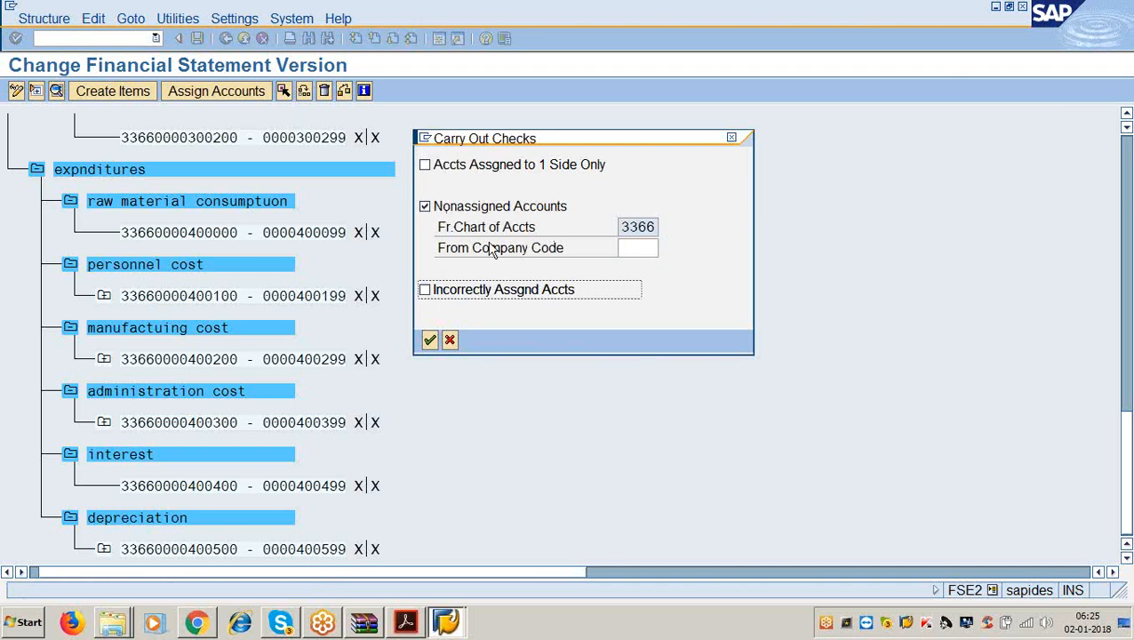
left_click(431, 340)
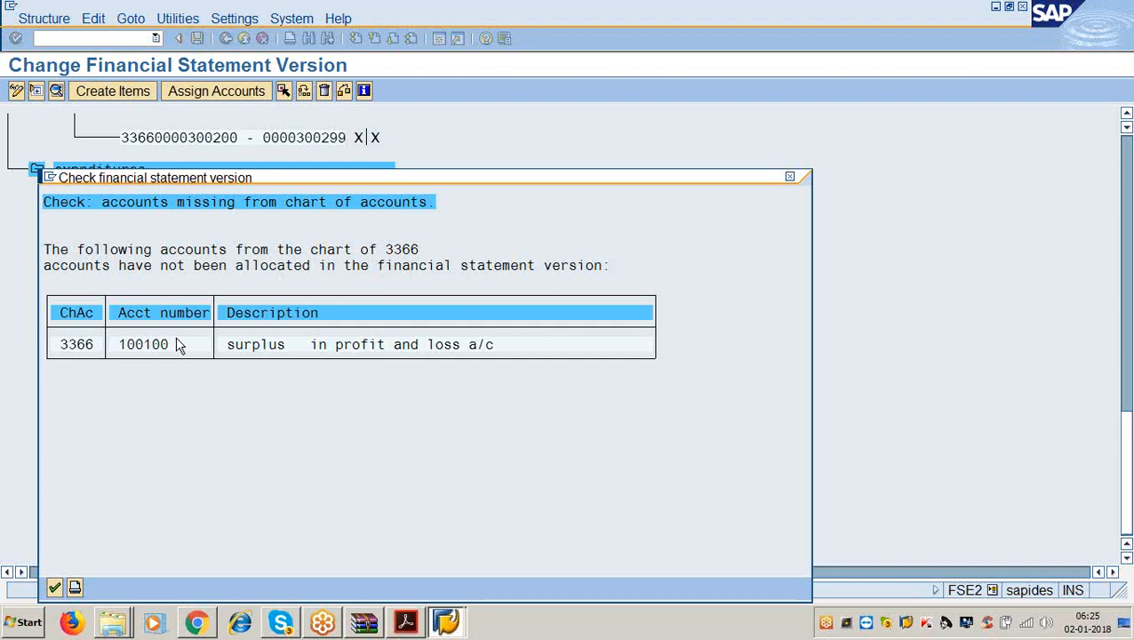
left_click(54, 589)
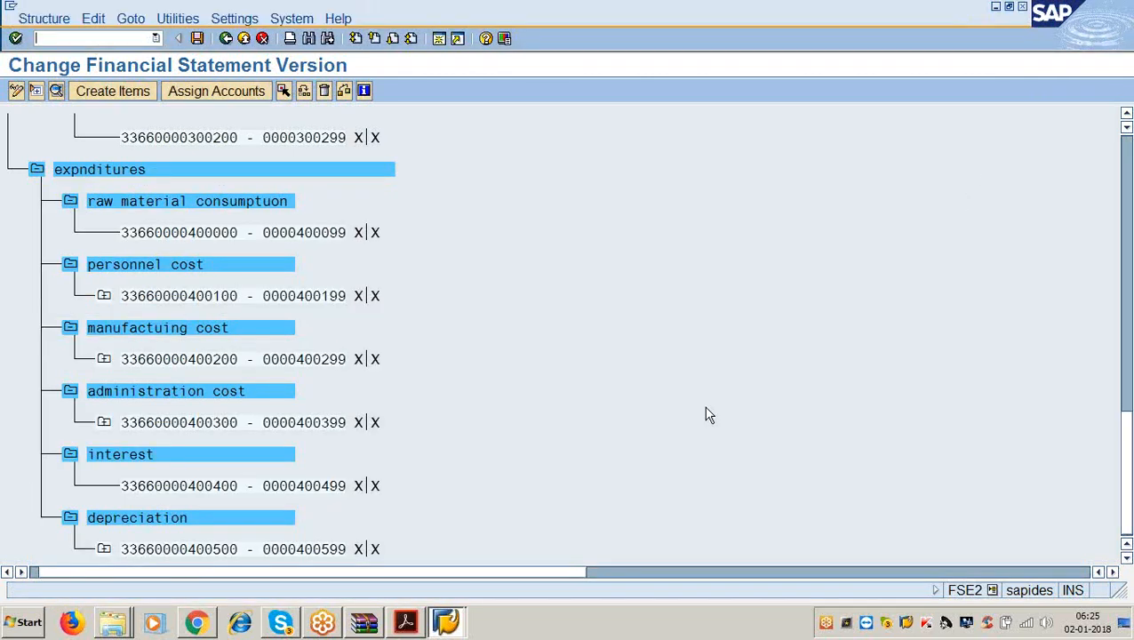
Enter account range 100100–100199 with debit and credit for the surplus or loss item.
left_click_drag(1126, 473, 1126, 183)
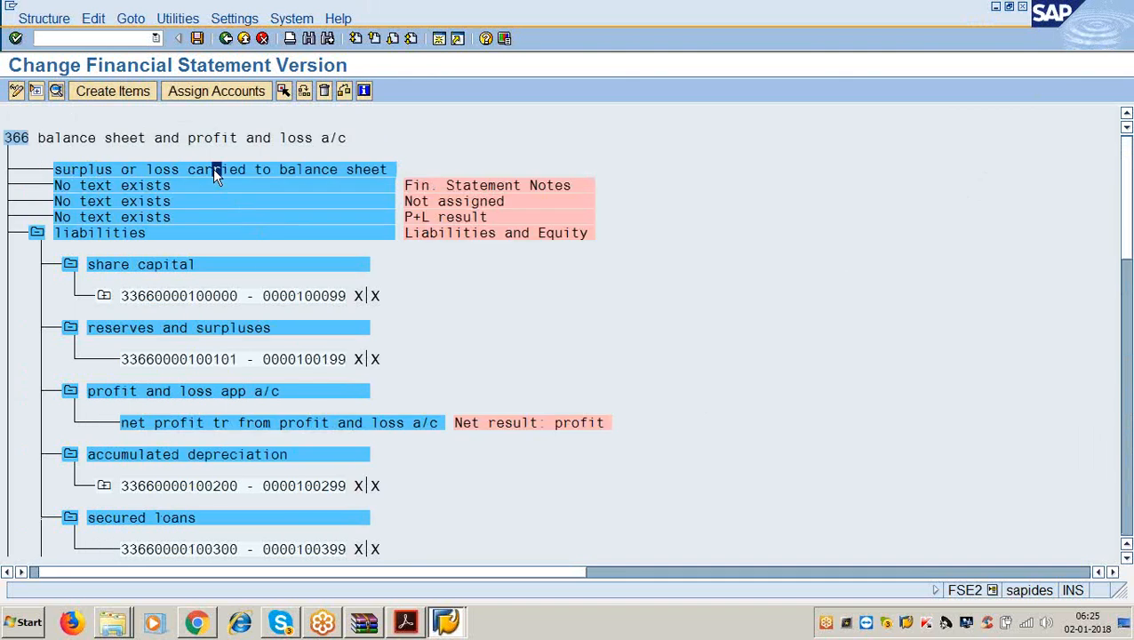
left_click(224, 89)
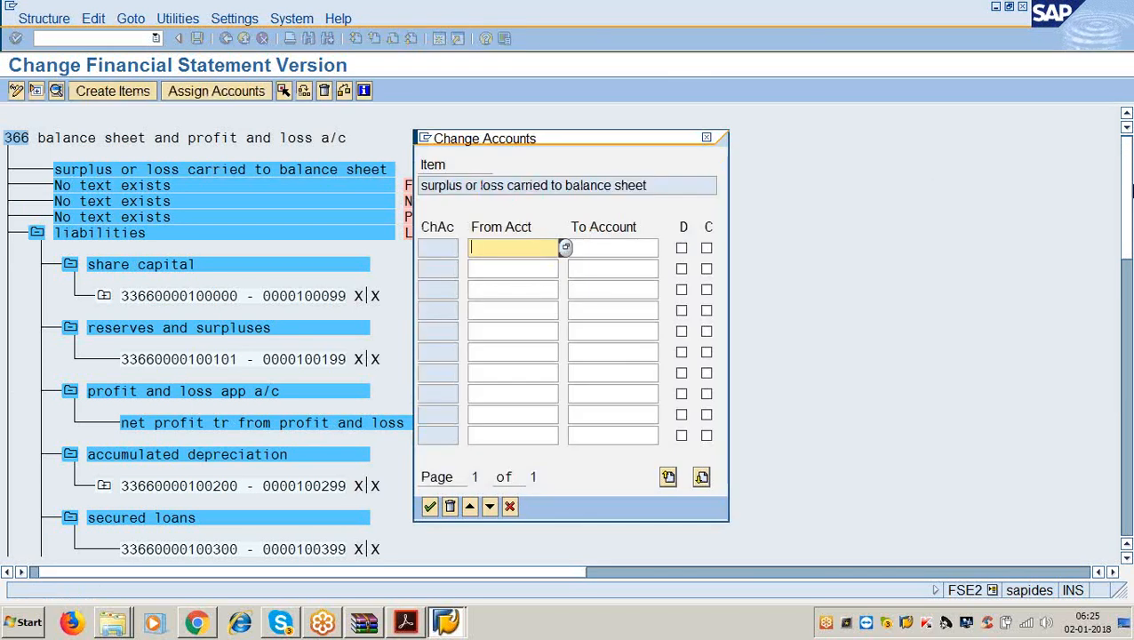
type("100100")
key("Tab")
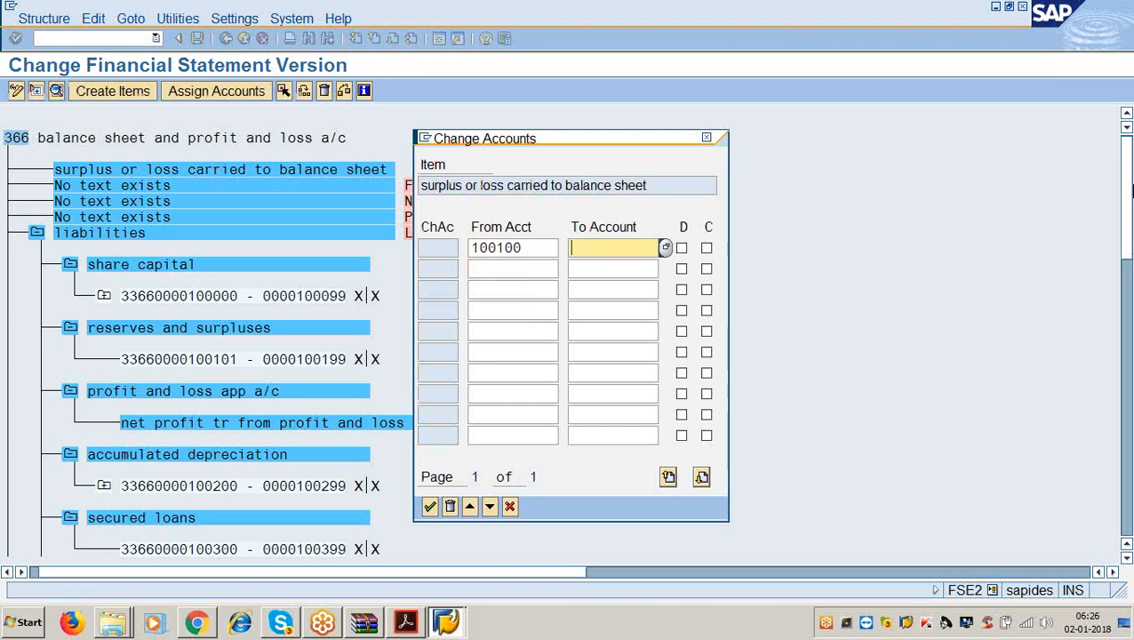
type("100199")
key("Tab")
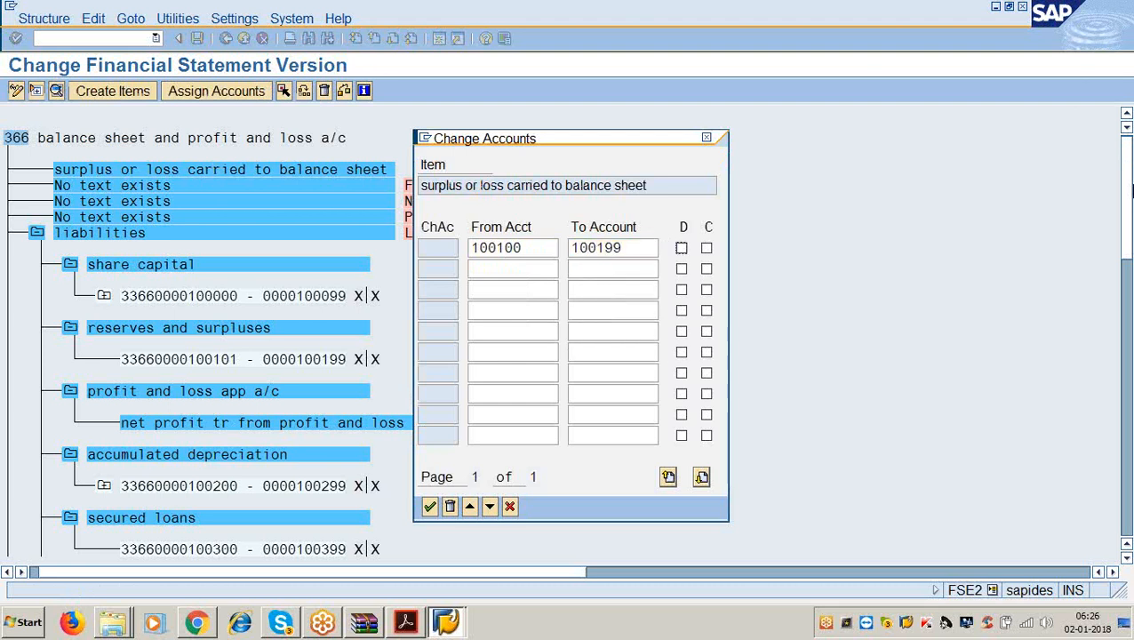
key("space")
key("Tab")
key("space")
key("Return")
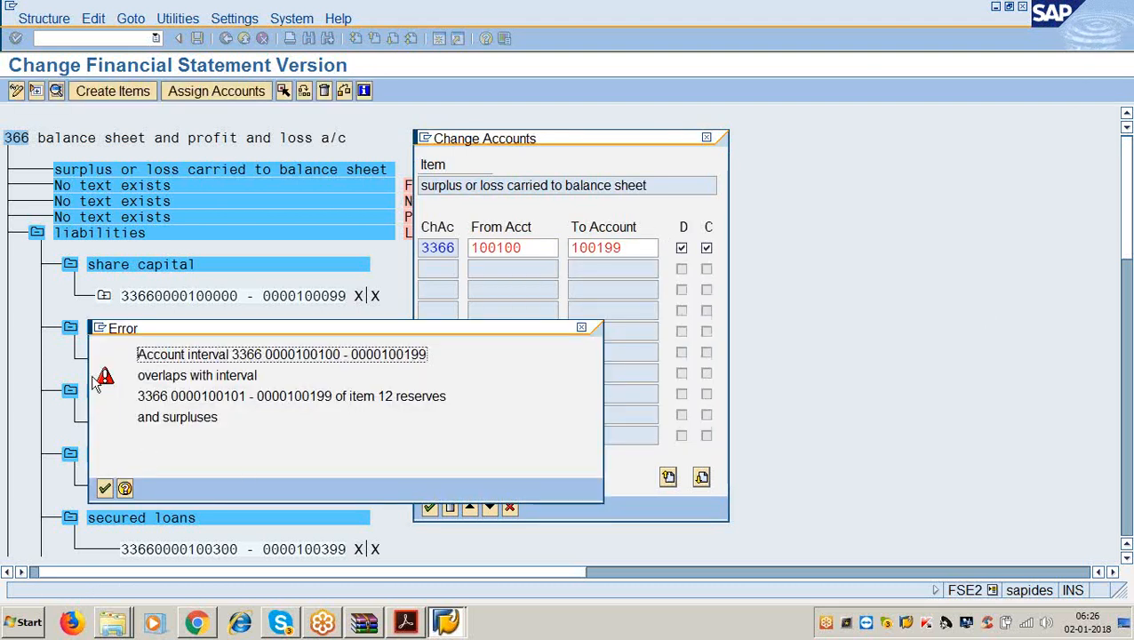
After the overlapping interval error, correct the range to 100100–100100 and save version 3366.
left_click(104, 488)
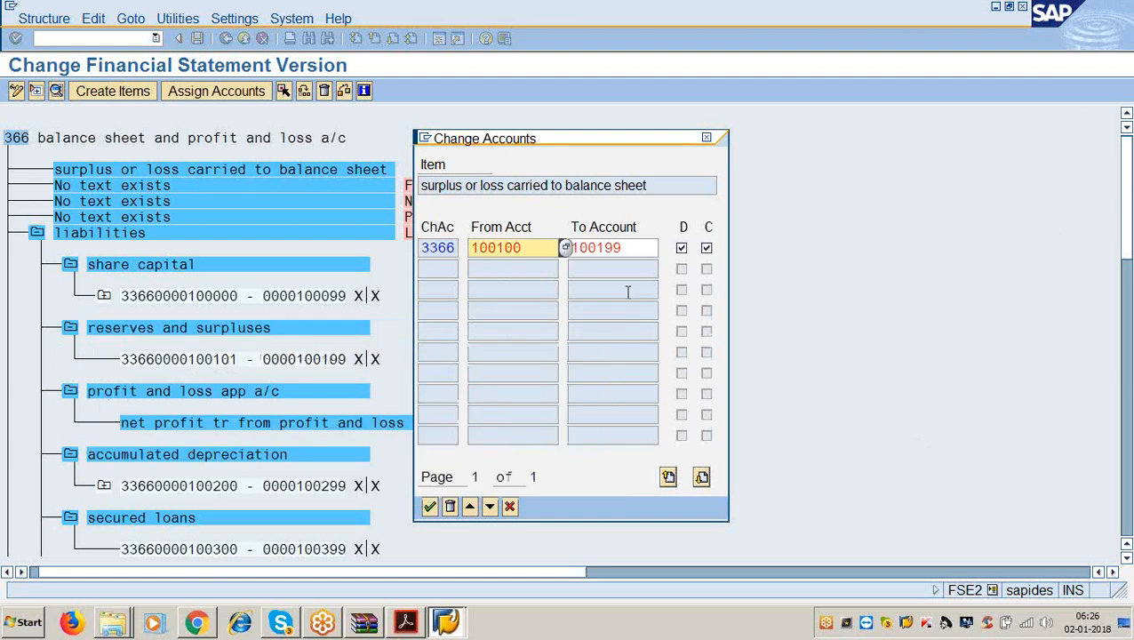
left_click(632, 249)
key("BackSpace")
key("BackSpace")
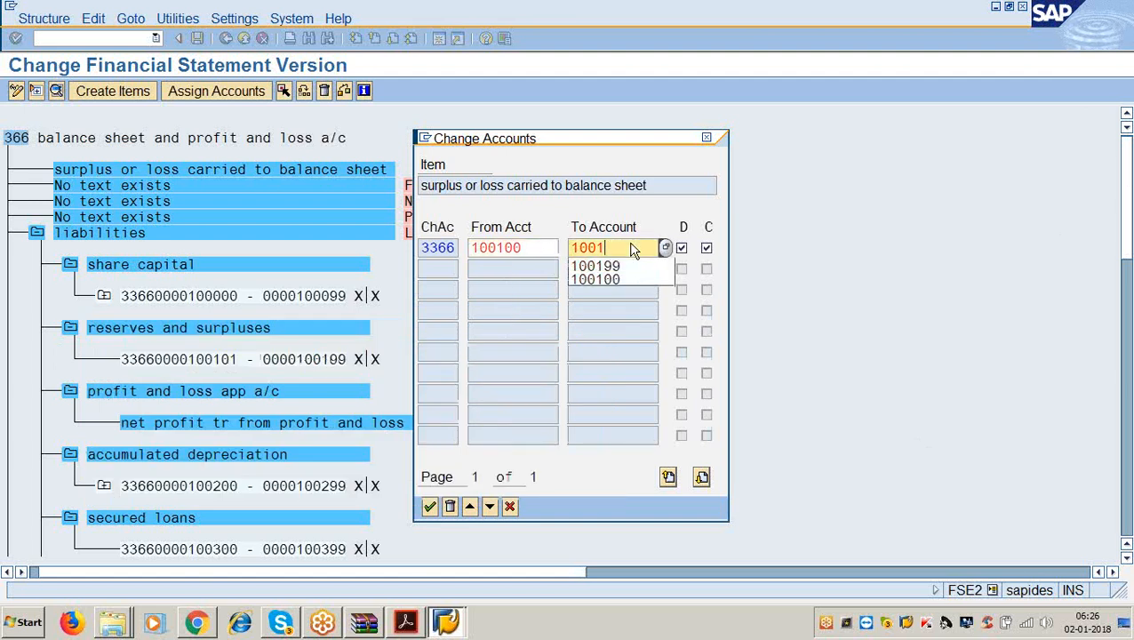
type("00")
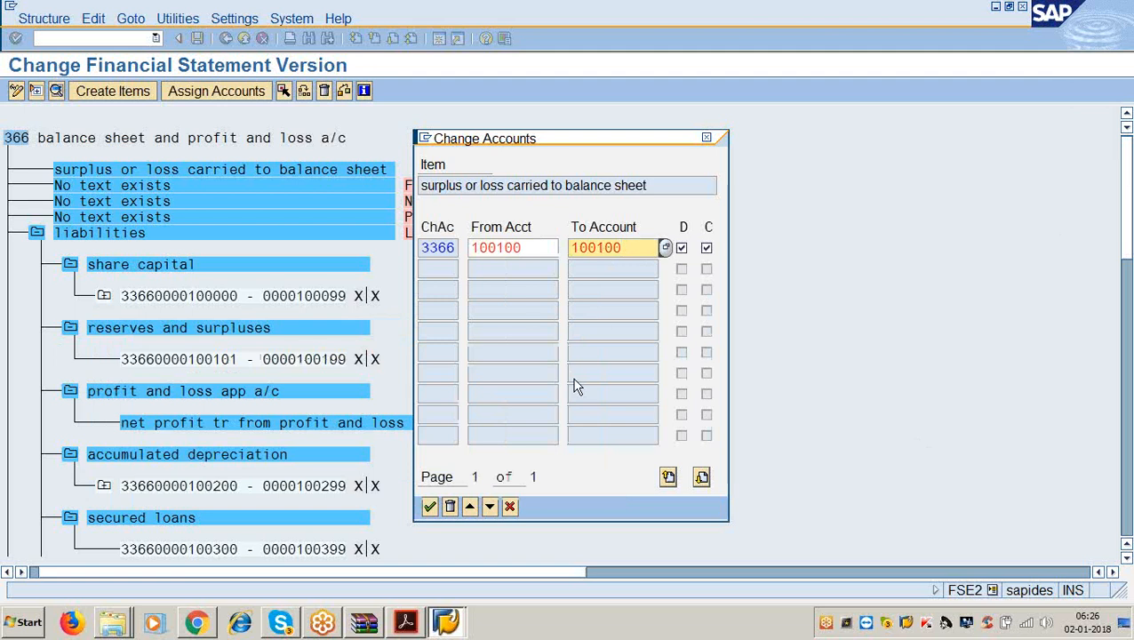
left_click(429, 507)
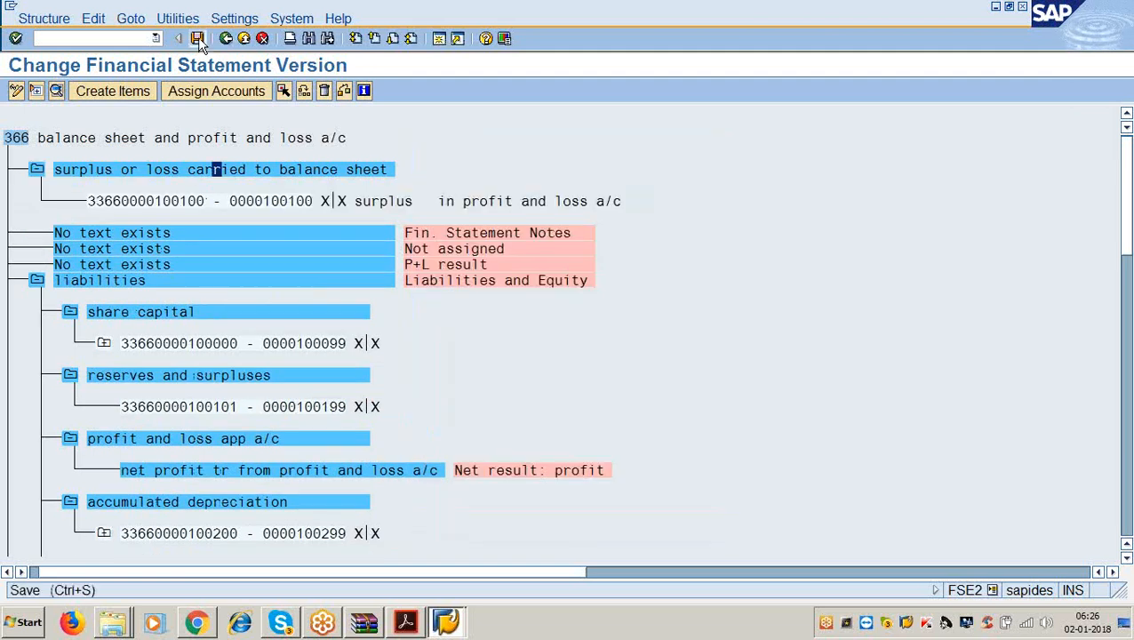
left_click(196, 39)
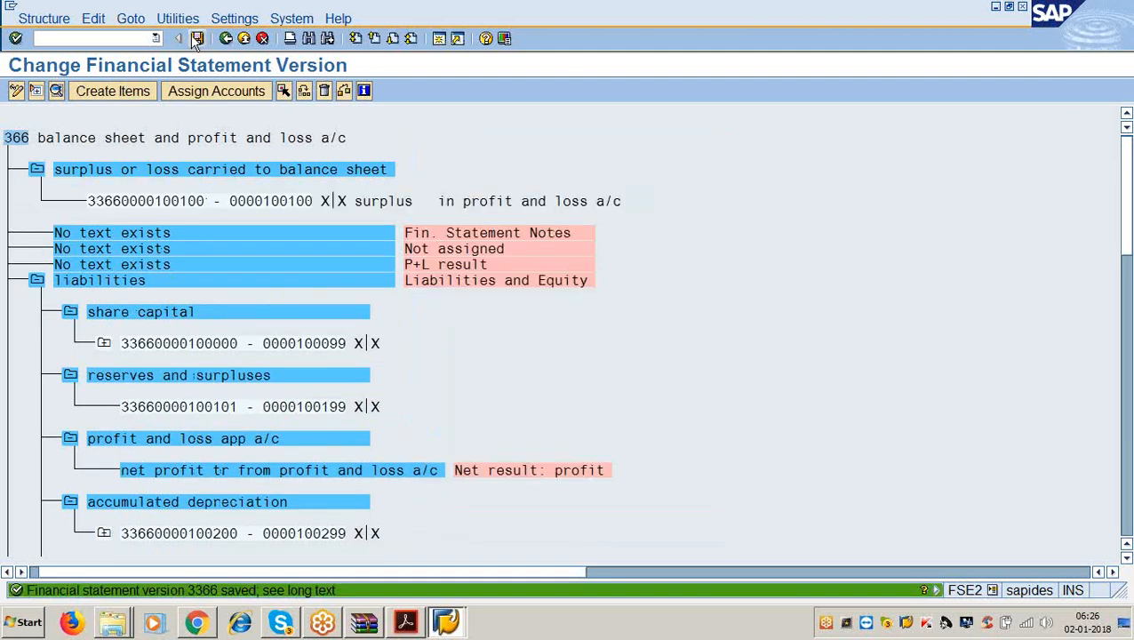
left_click(345, 92)
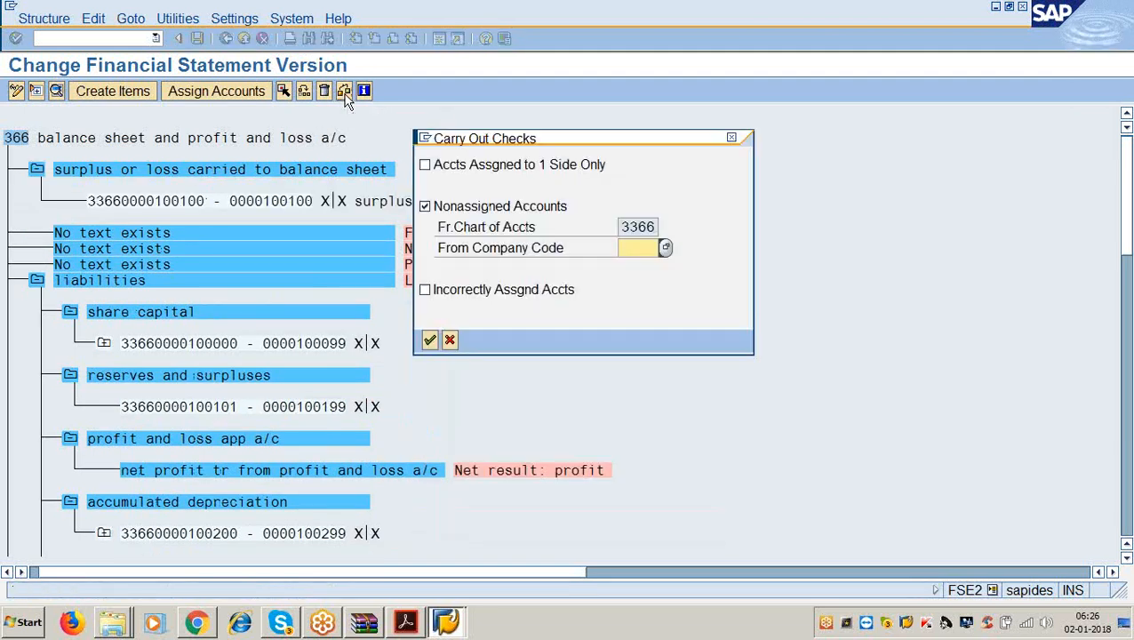
left_click(429, 340)
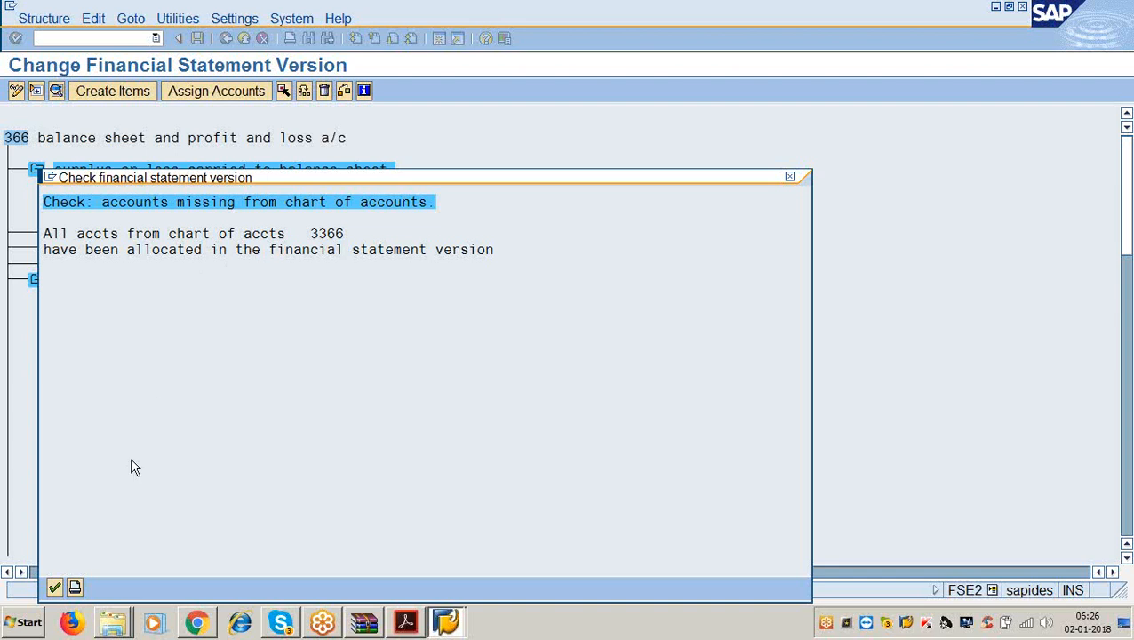
left_click(54, 587)
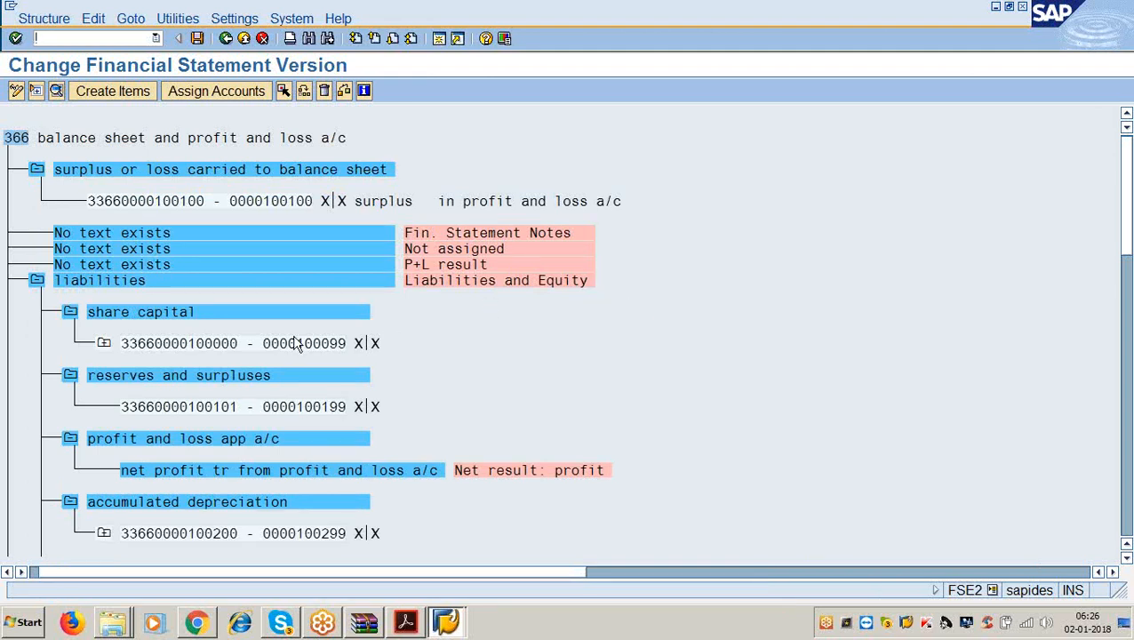
Give the liabilities item the start-of-group text 'liabilites'.
double_click(128, 283)
left_click(454, 161)
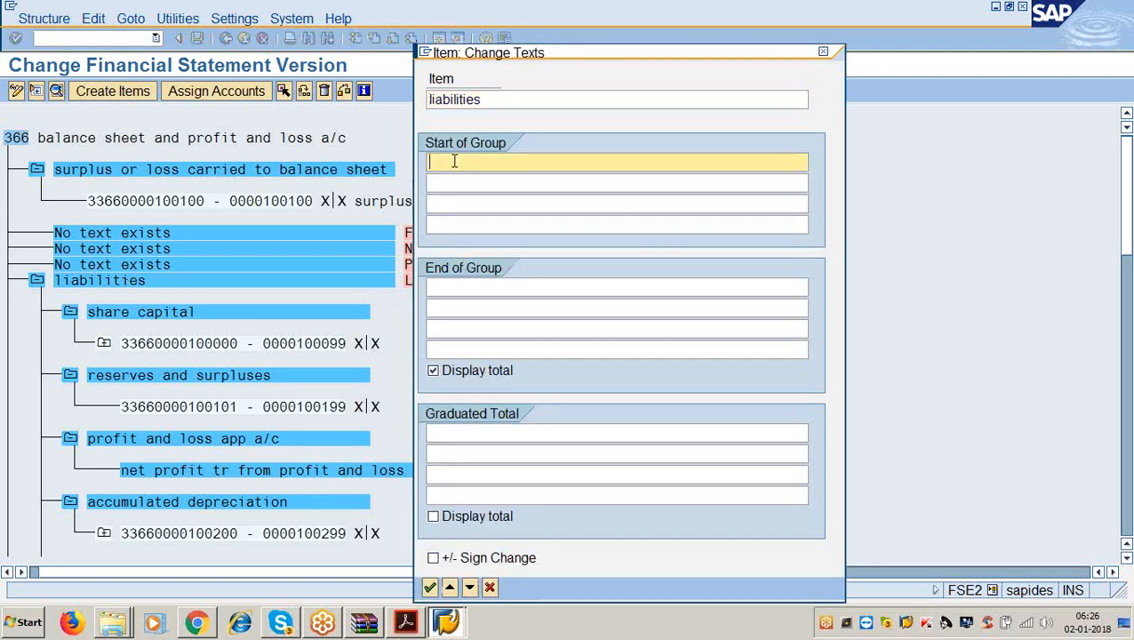
type("liabil")
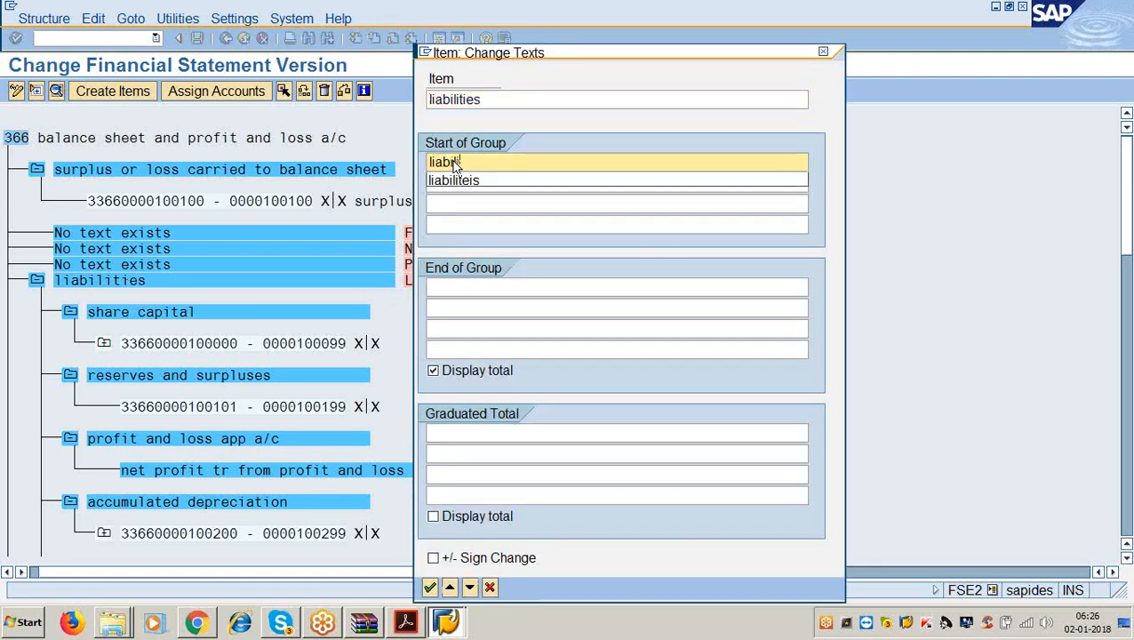
type("ites")
key("Tab")
key("Tab")
key("Tab")
key("Tab")
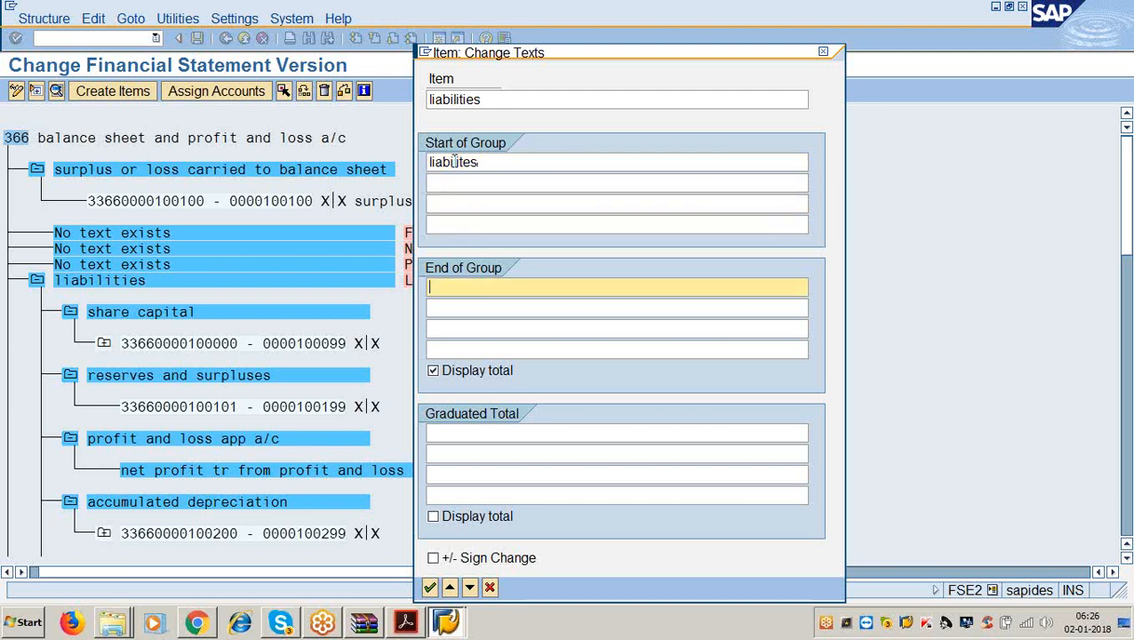
type("g")
left_click(454, 161)
key("BackSpace")
key("BackSpace")
type("total")
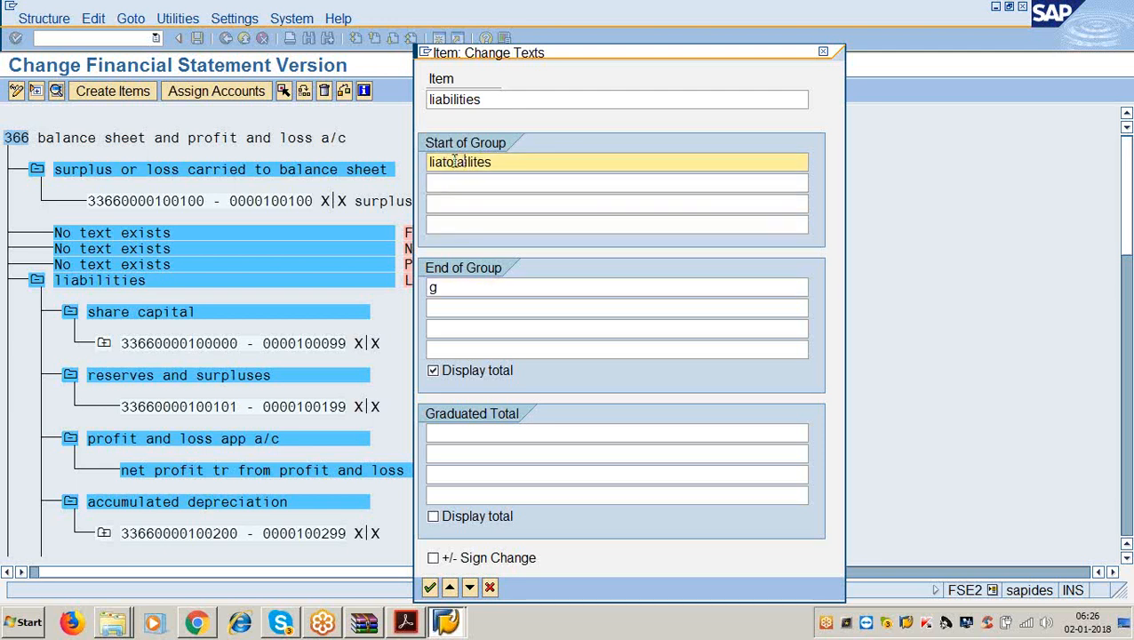
key("BackSpace")
key("BackSpace")
key("BackSpace")
key("BackSpace")
key("BackSpace")
Set the liabilities end-of-group text to 'total liabilities' and confirm the texts.
left_click(448, 291)
key("BackSpace")
type("t")
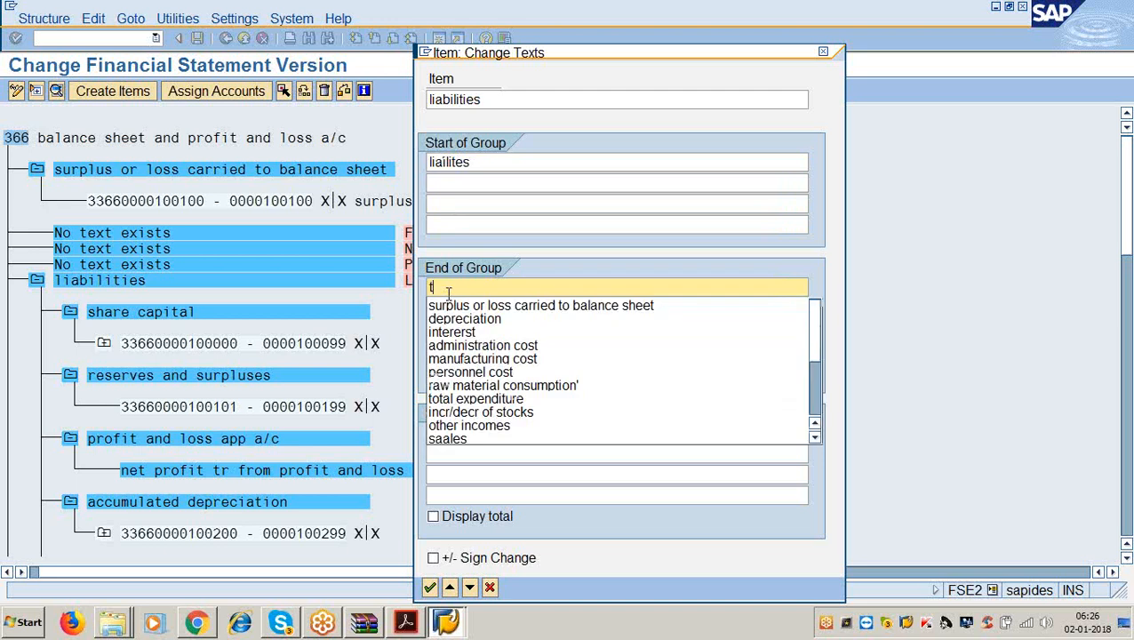
type("otal o")
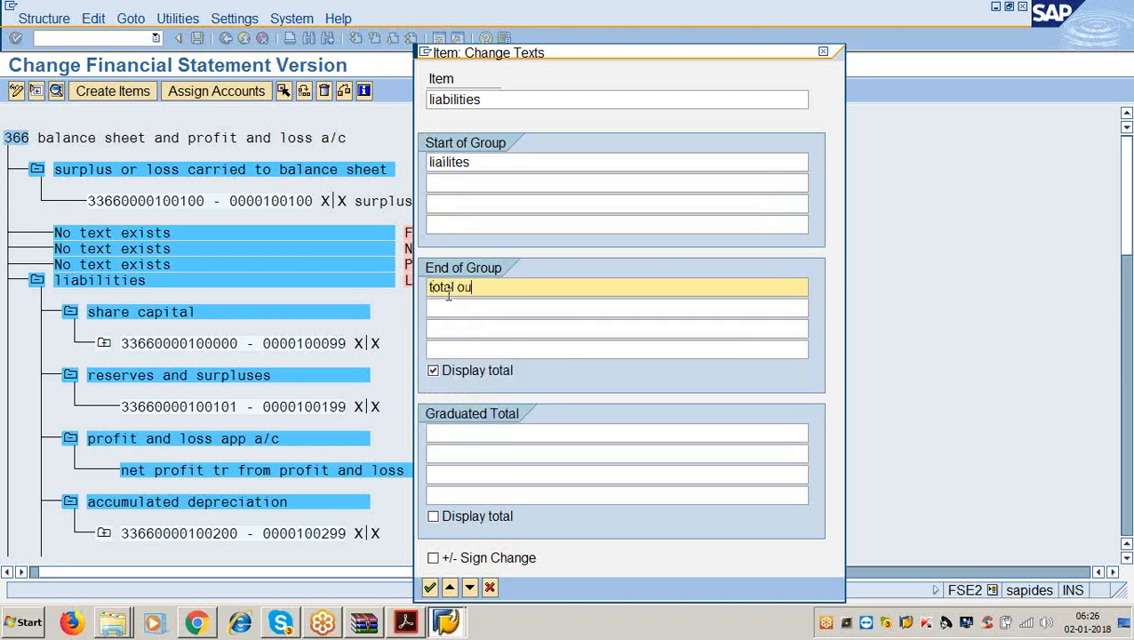
key("BackSpace")
type("liabilities")
left_click(472, 161)
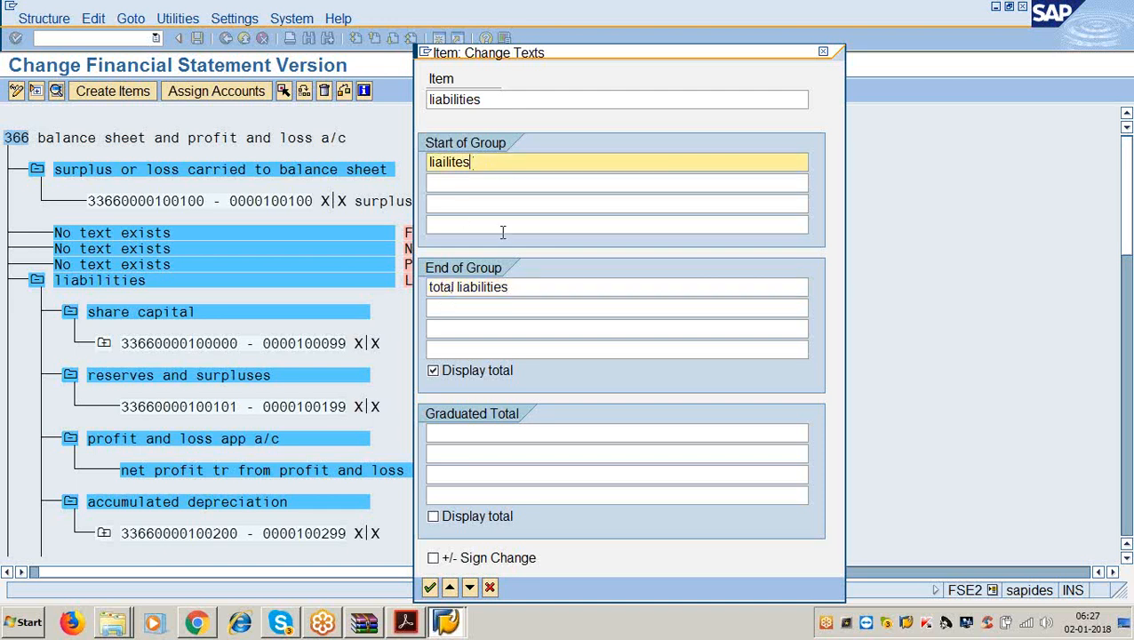
left_click(512, 286)
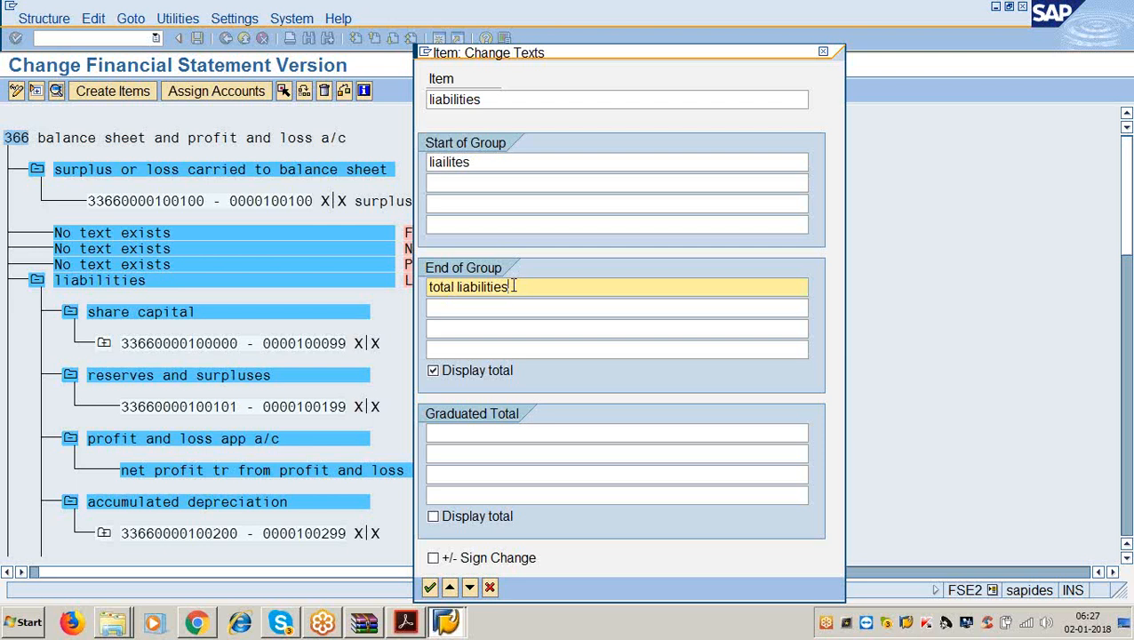
key("Return")
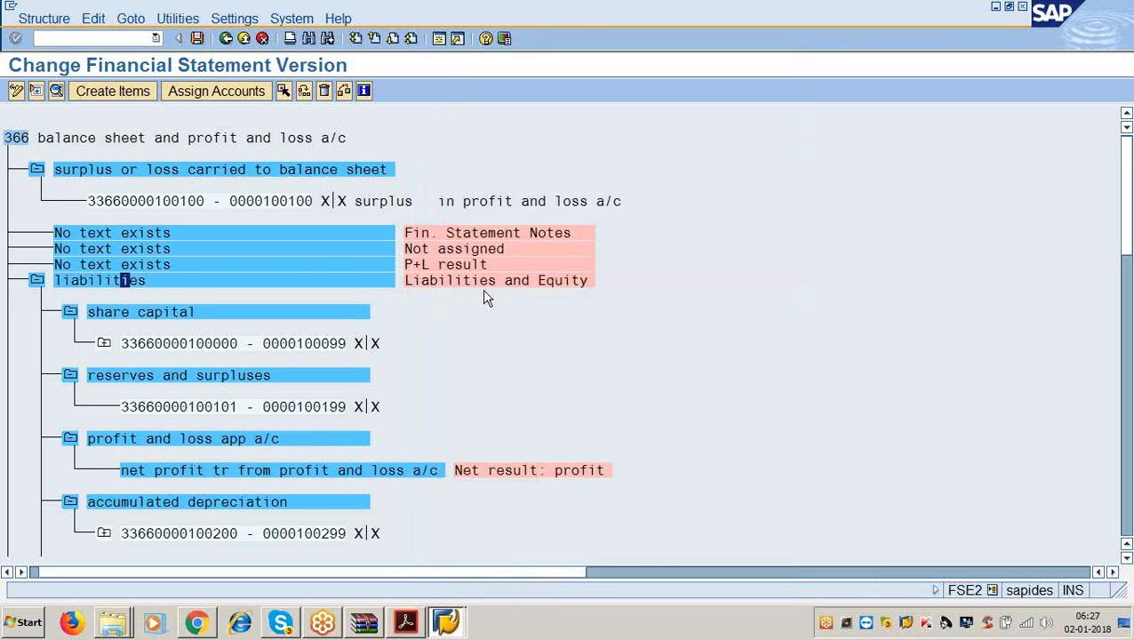
left_click(184, 312)
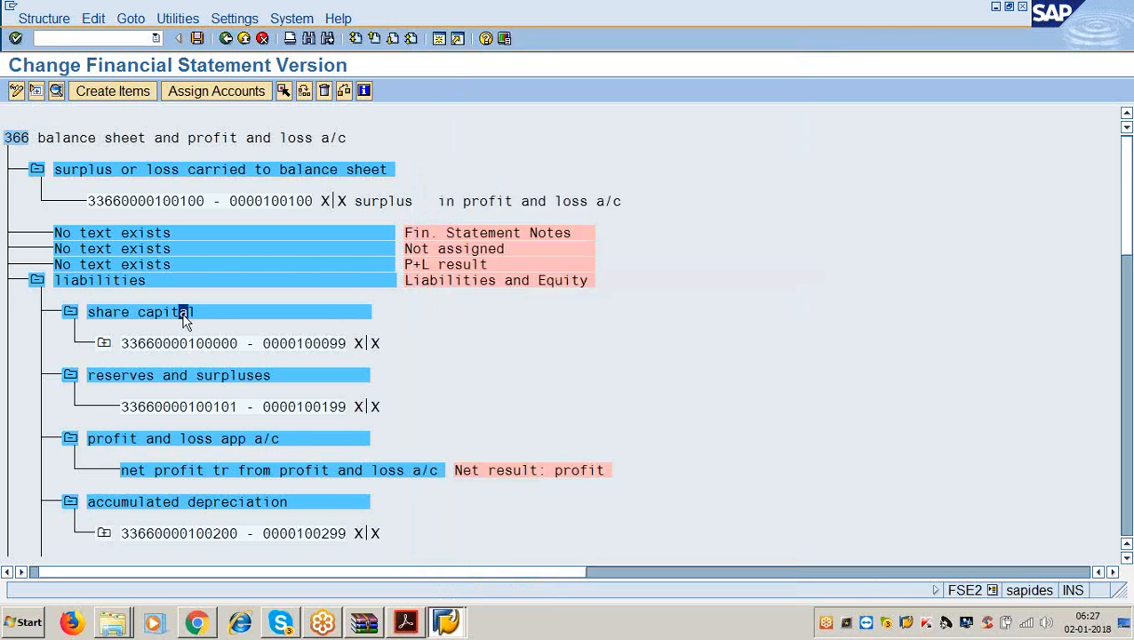
Give share capital the start-of-group text 'soures of funds' and end-of-group text 'share capital'.
double_click(184, 316)
left_click(453, 163)
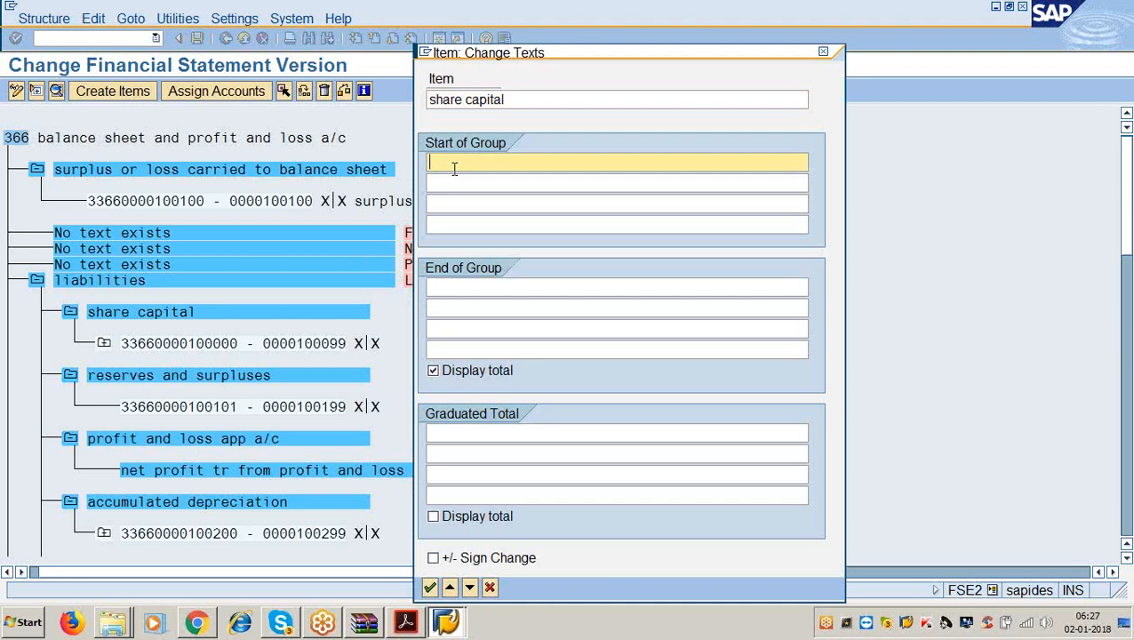
type("appli")
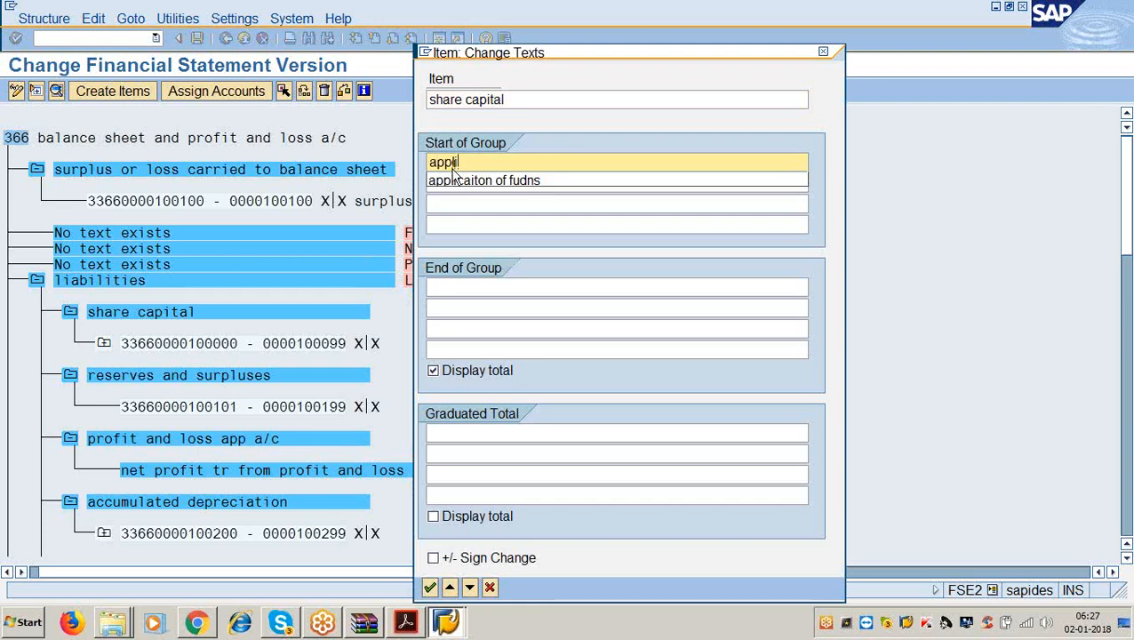
left_click(453, 180)
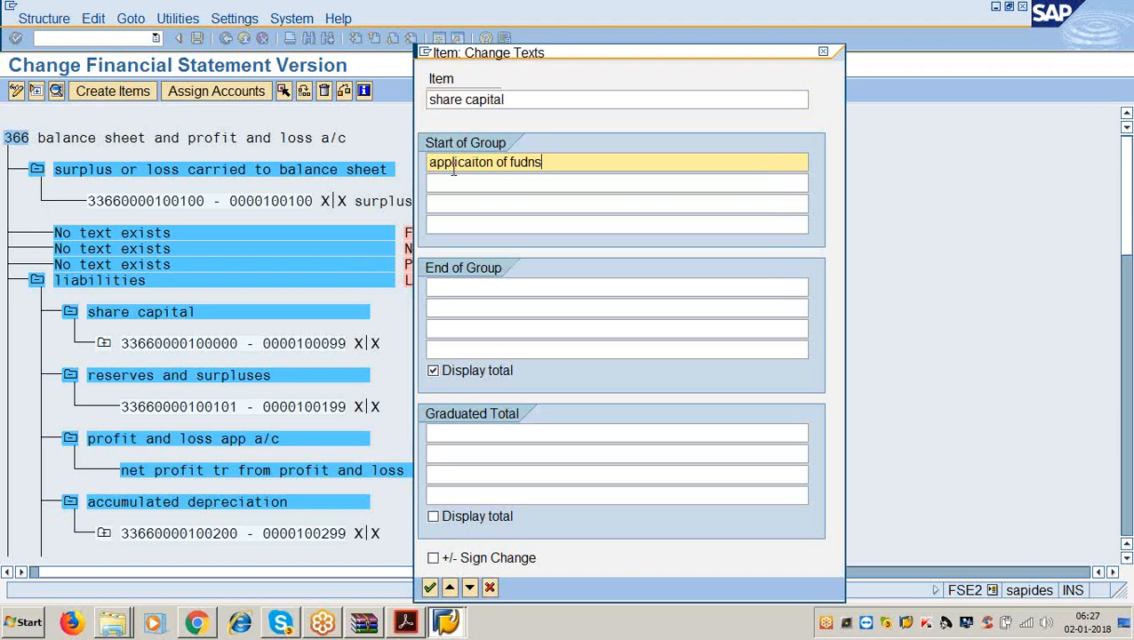
key("BackSpace")
key("BackSpace")
key("BackSpace")
key("BackSpace")
key("BackSpace")
key("BackSpace")
key("BackSpace")
key("BackSpace")
key("BackSpace")
key("BackSpace")
key("BackSpace")
key("BackSpace")
key("BackSpace")
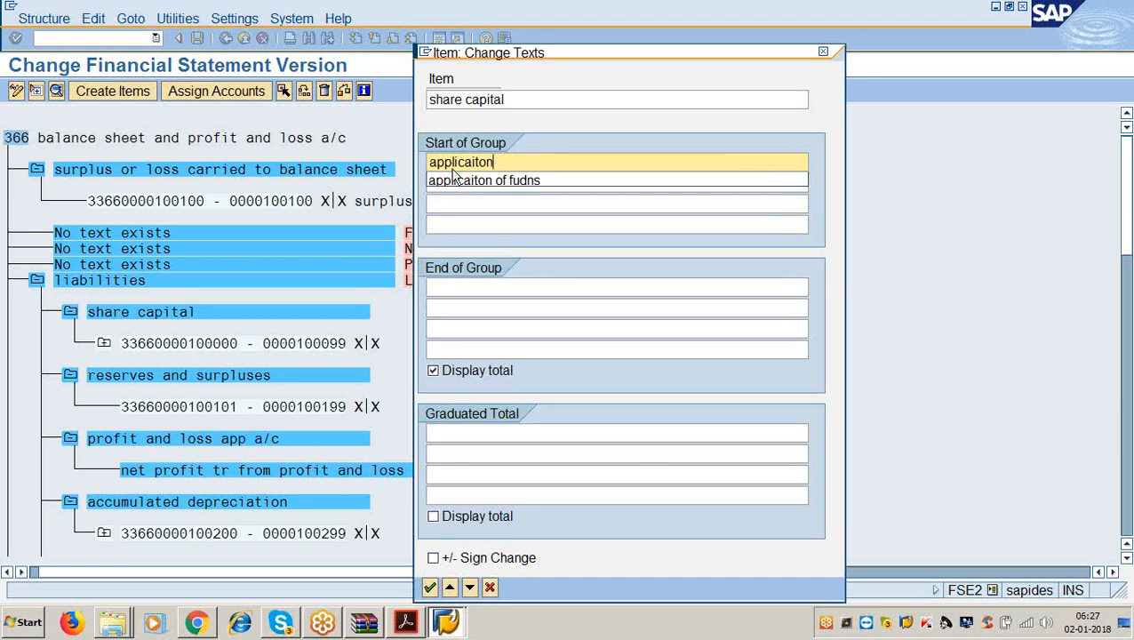
key("BackSpace")
key("BackSpace")
key("BackSpace")
key("BackSpace")
key("BackSpace")
key("BackSpace")
key("BackSpace")
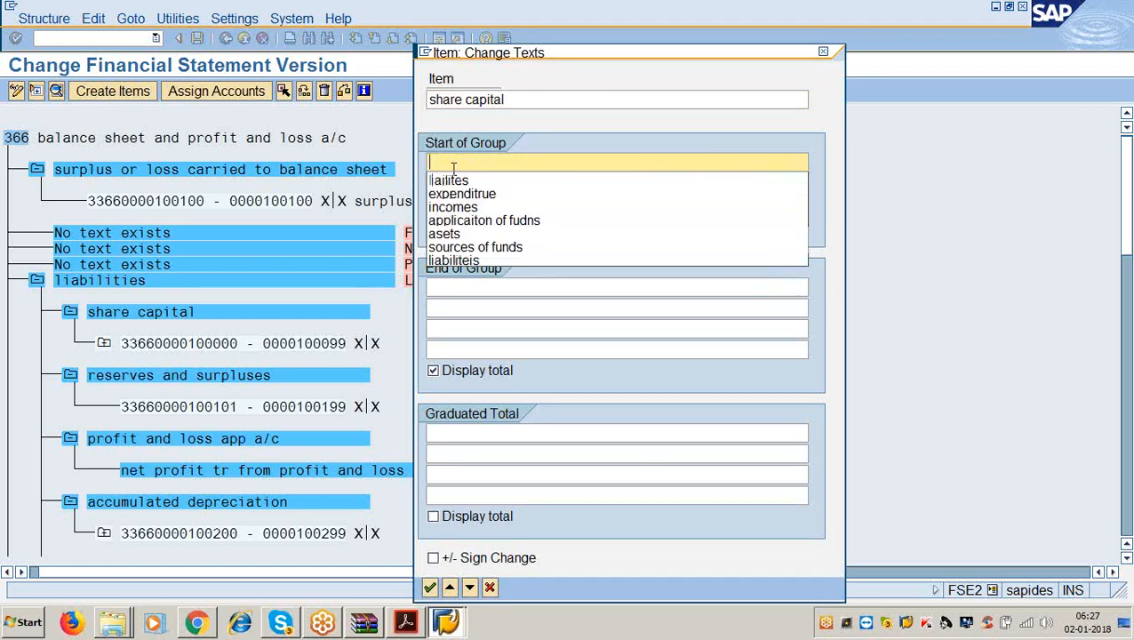
type("soures of")
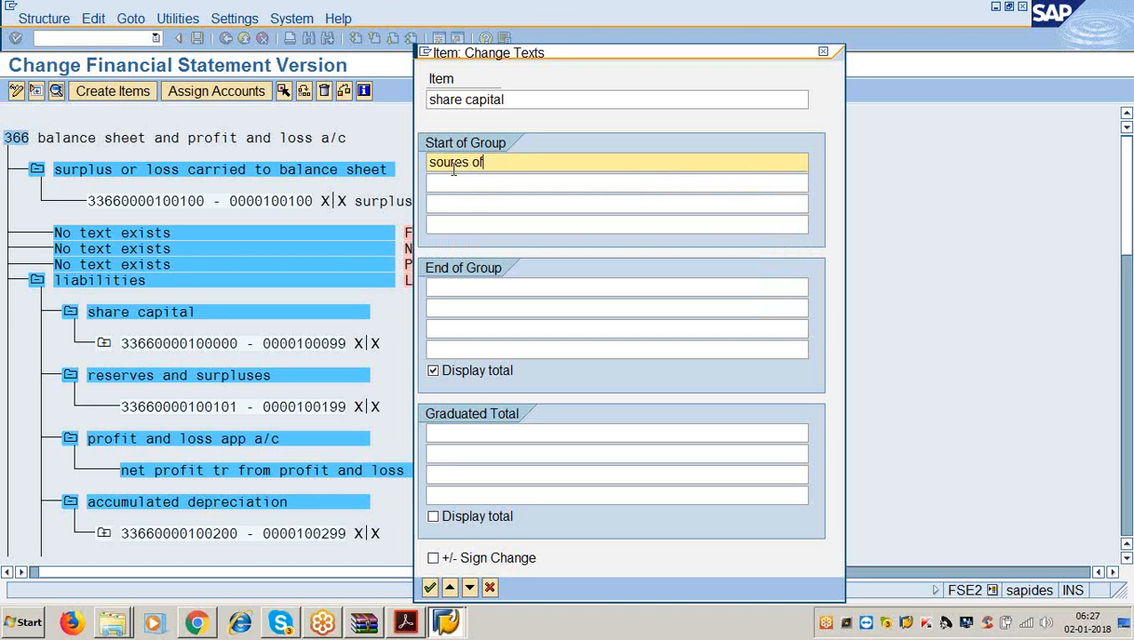
type(" funds")
key("Tab")
key("Tab")
key("Tab")
key("Tab")
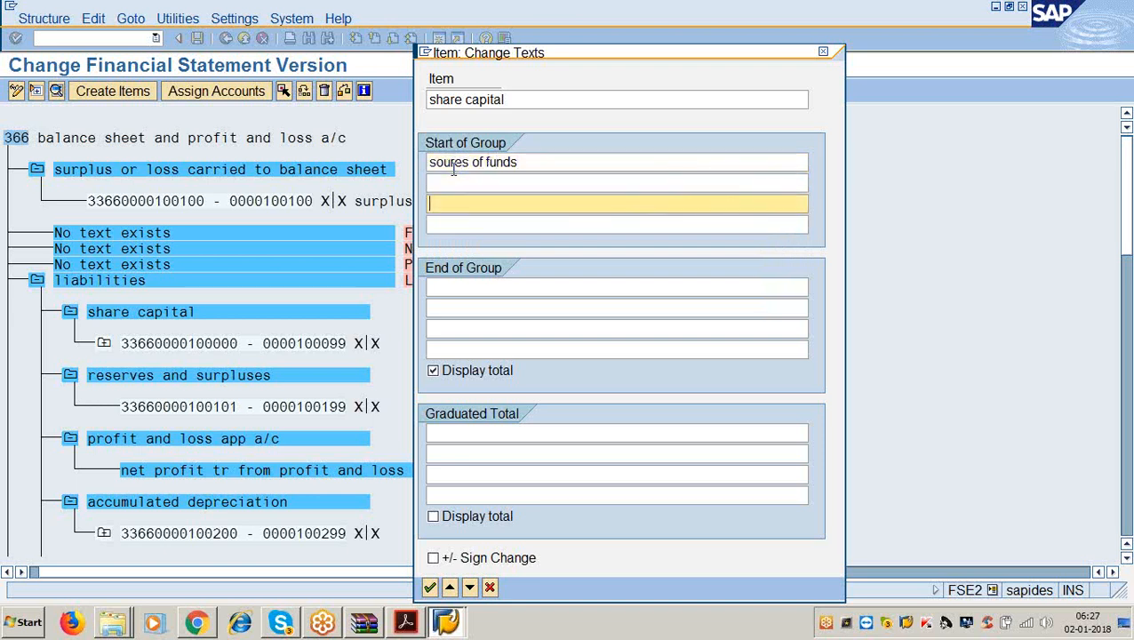
type("share ap")
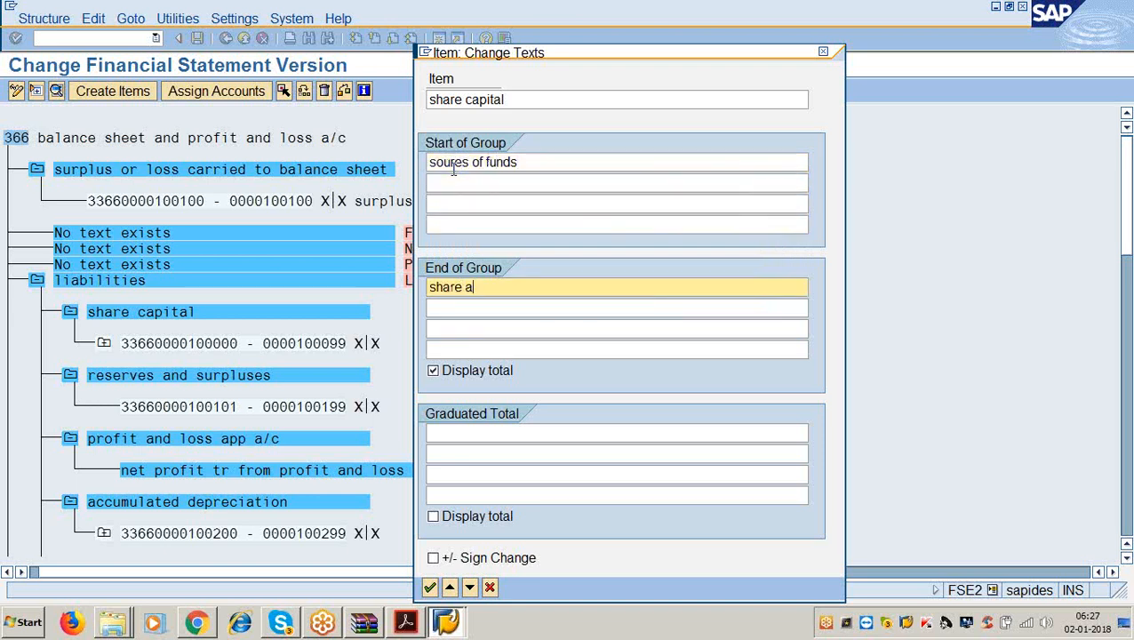
key("BackSpace")
key("BackSpace")
type("capital a")
key("BackSpace")
key("Return")
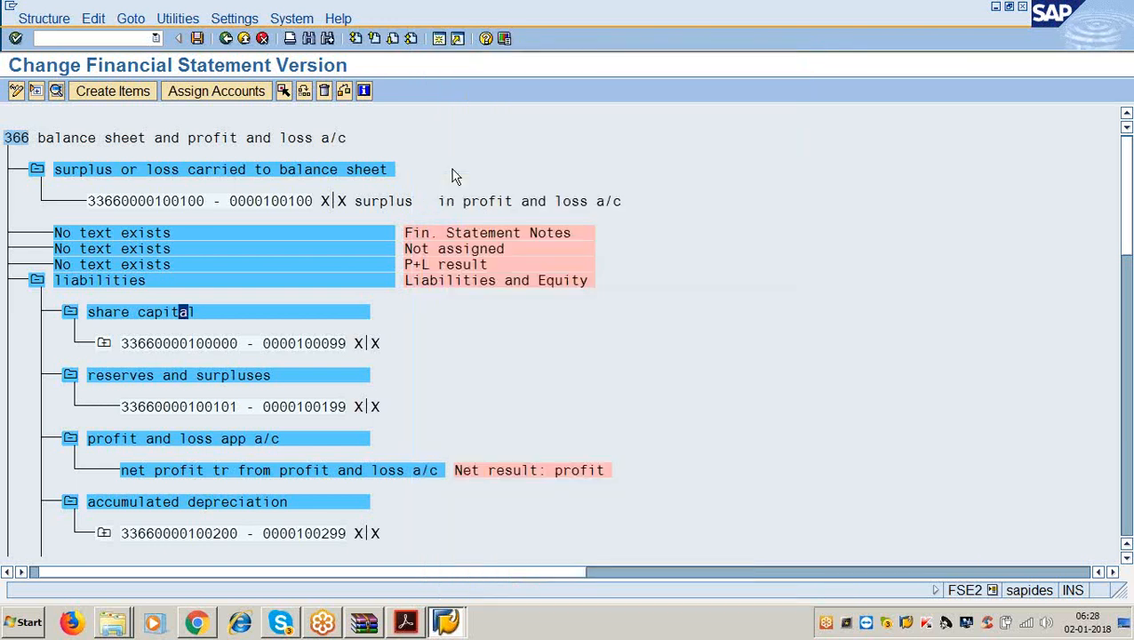
Give reserves and surpluses the end-of-group text 'reservers and surpluses', then return to the instruction PDF.
double_click(206, 380)
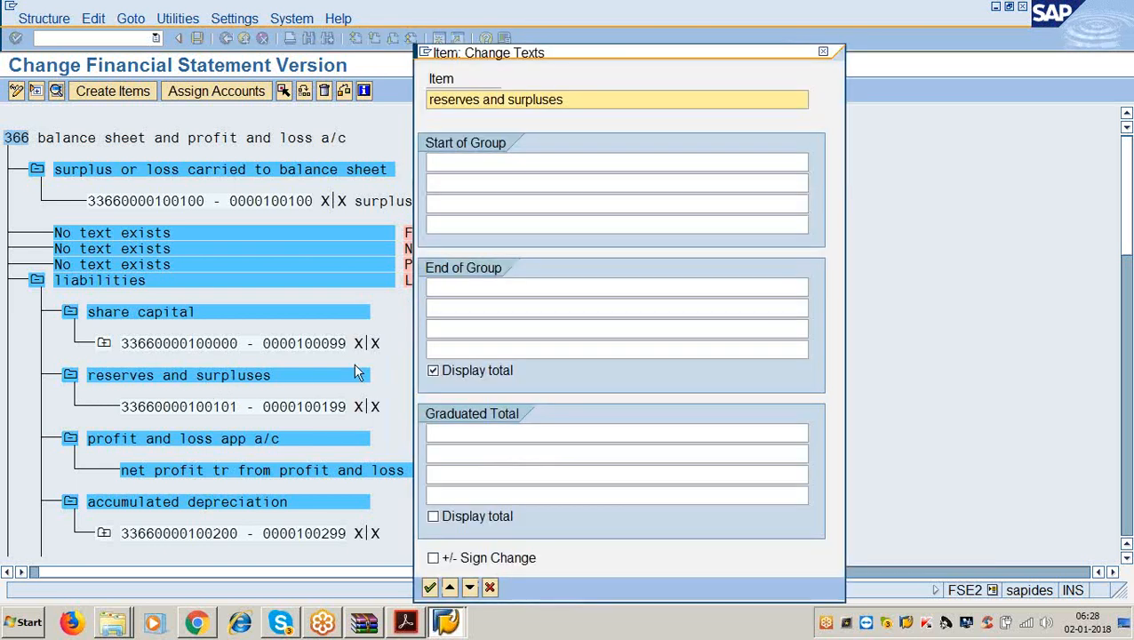
left_click(451, 293)
type("res")
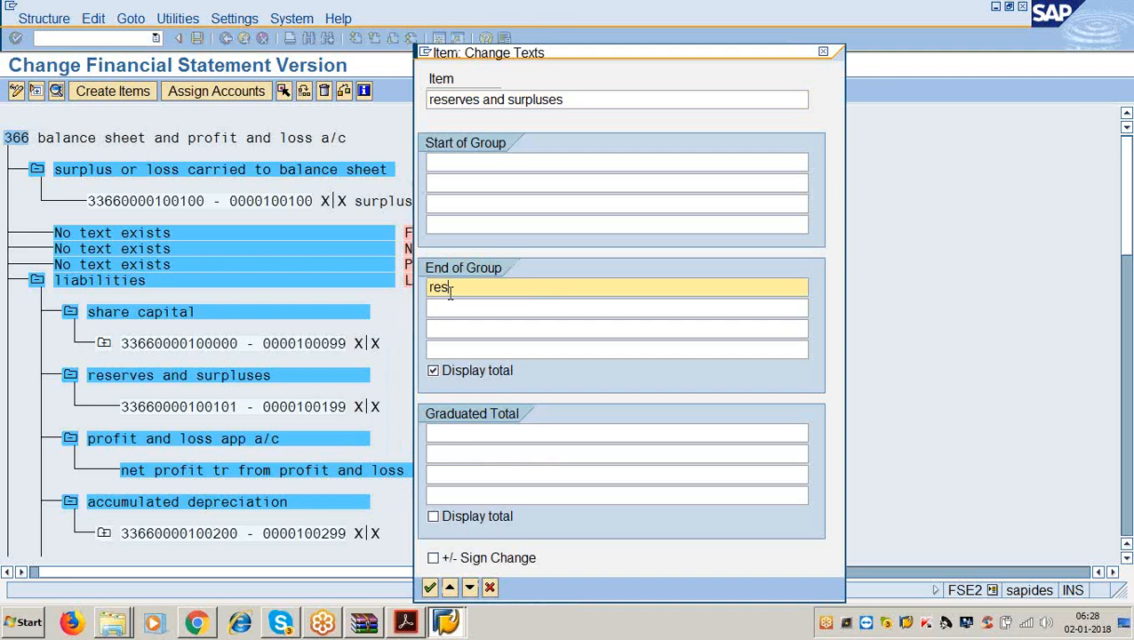
type("ervers and surpluses")
key("Return")
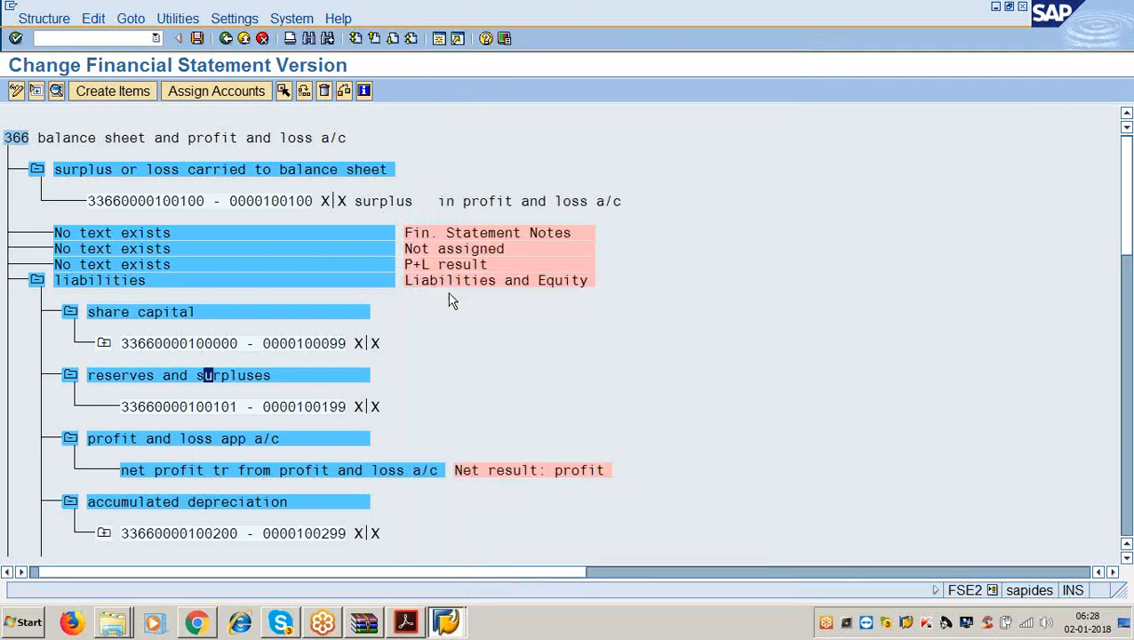
left_click(406, 622)
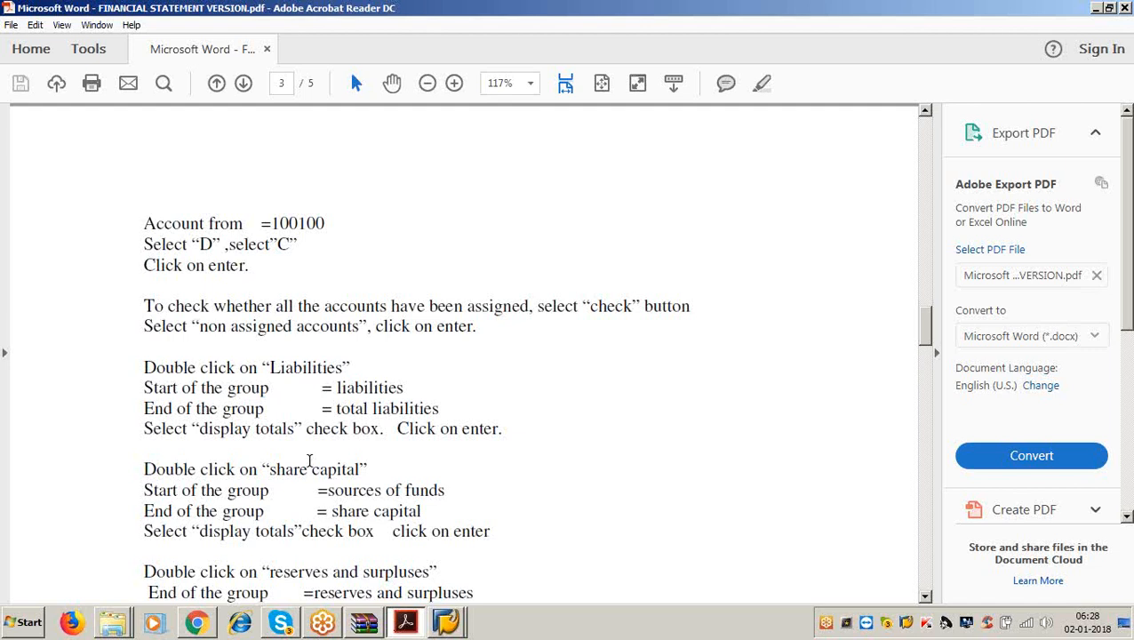
Read down to the 'Similarly…' instruction, highlight 'account groups', then minimize the PDF to return to SAP.
scroll(307, 461, "down", 5)
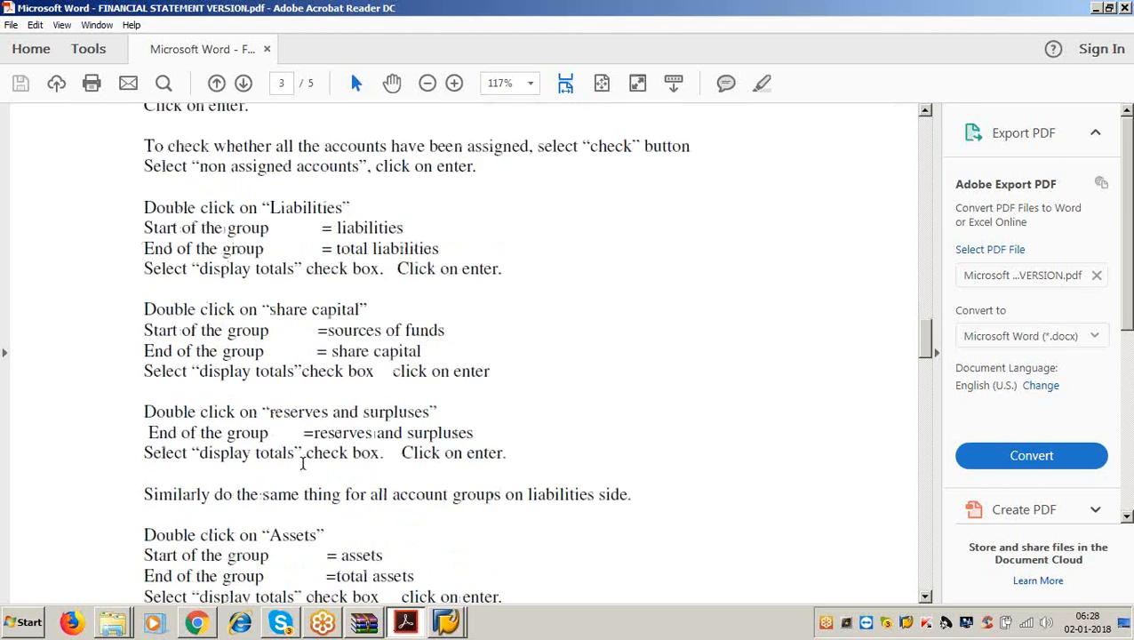
left_click_drag(142, 414, 651, 434)
left_click(651, 433)
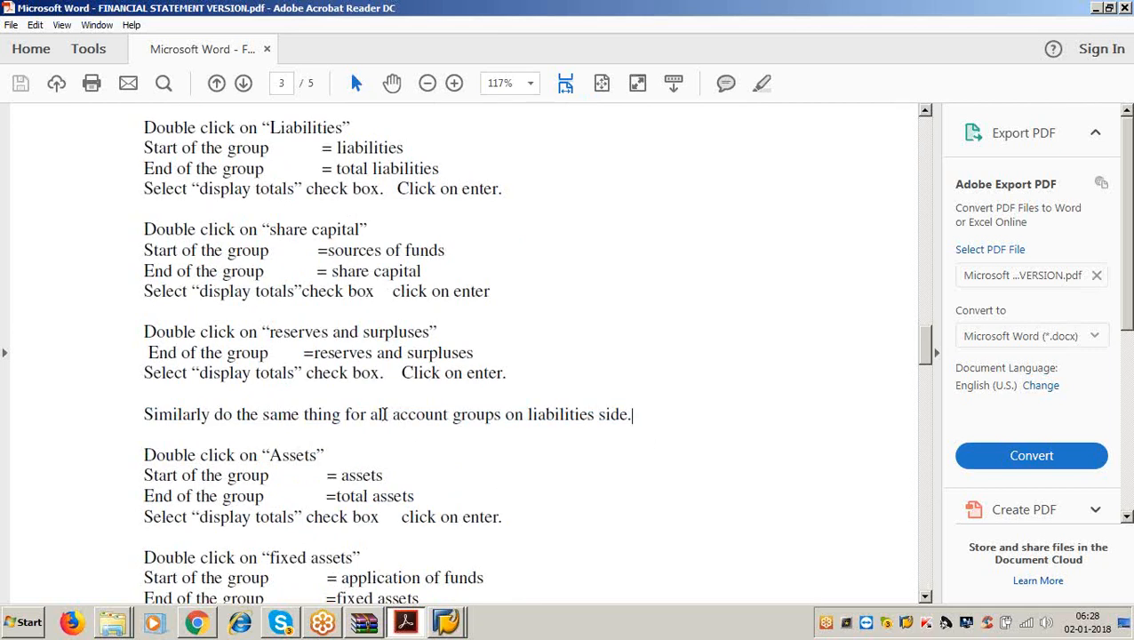
left_click_drag(393, 418, 499, 417)
left_click(487, 447)
left_click_drag(389, 418, 501, 417)
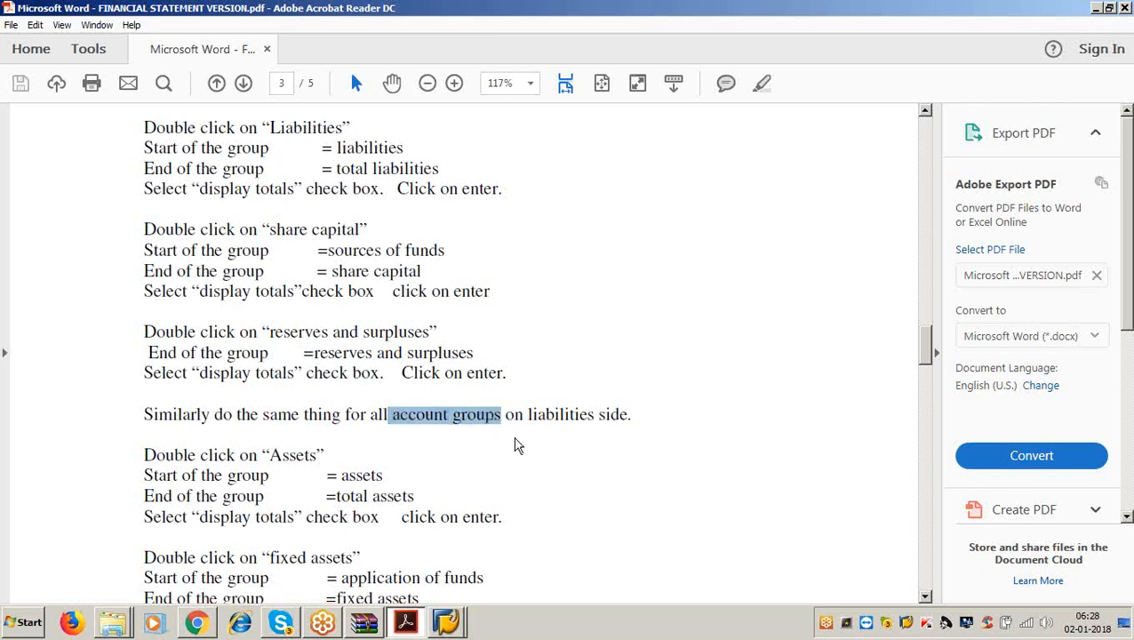
left_click(1095, 9)
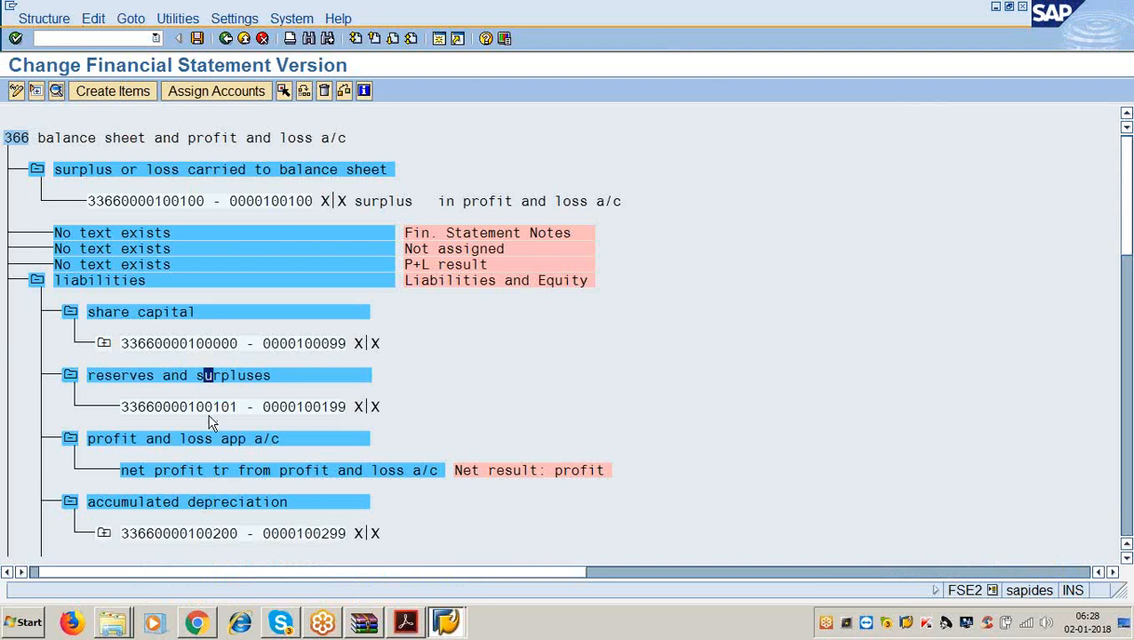
Give the profit and loss app a/c group the end-of-group text 'net profit for the year'.
double_click(185, 446)
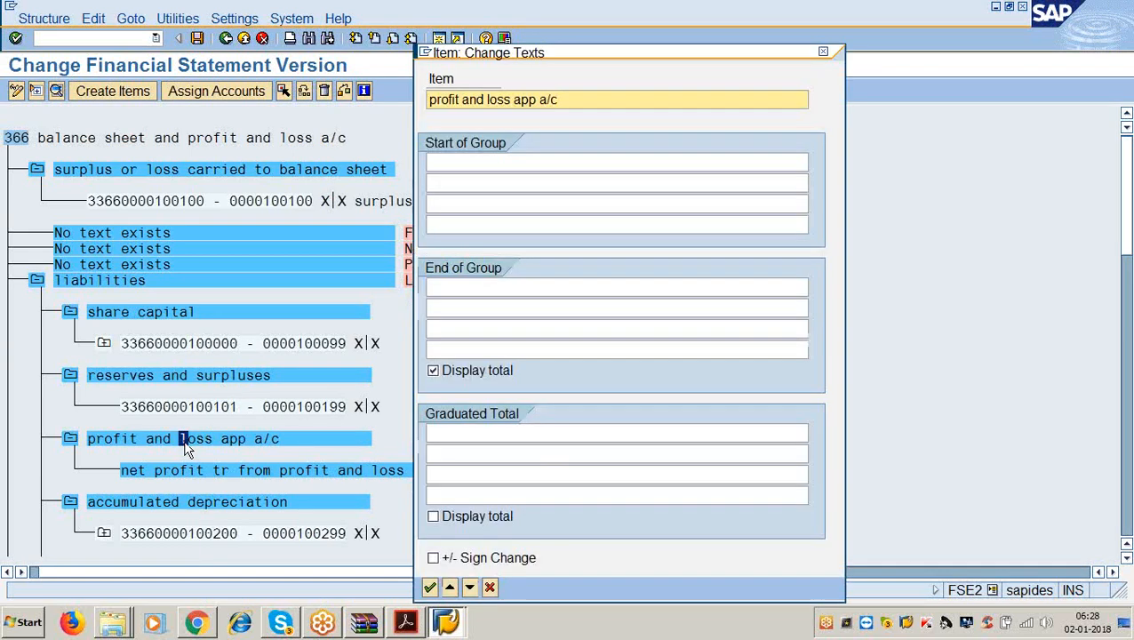
left_click(472, 287)
type("net")
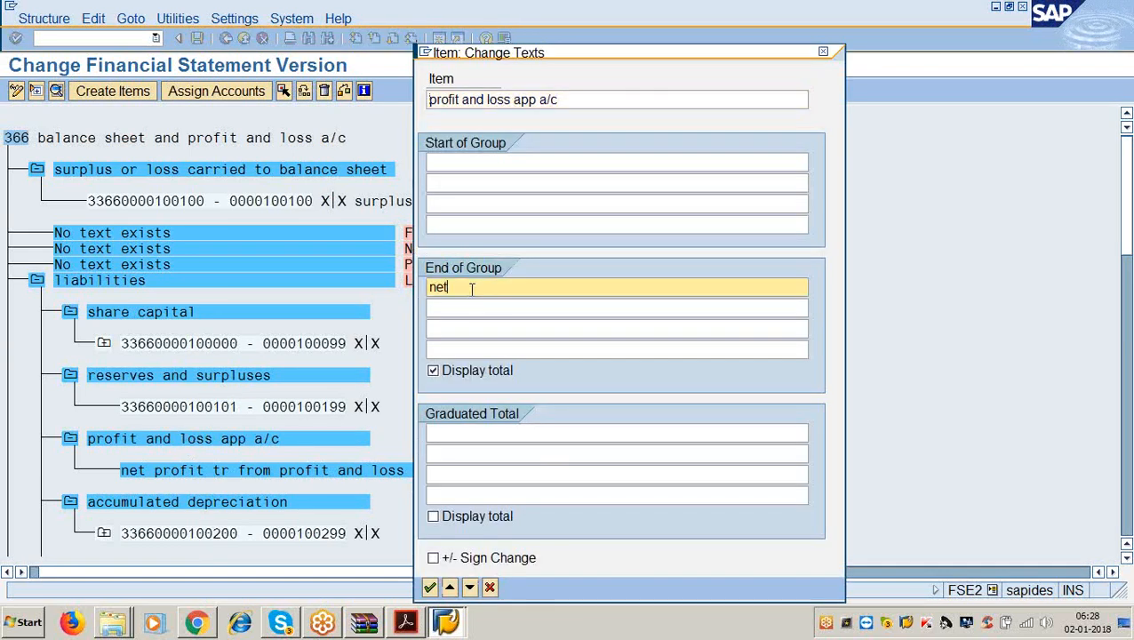
type(" profit for the ieya")
key("BackSpace")
key("BackSpace")
key("BackSpace")
key("BackSpace")
type("year")
key("Return")
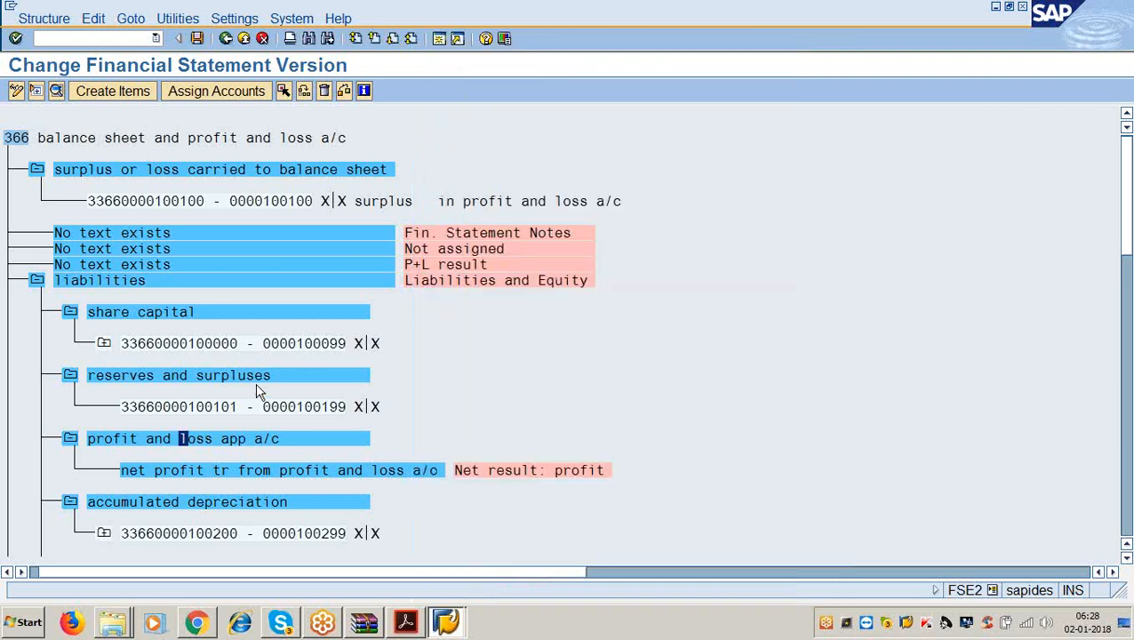
Give accumulated depreciation the end-of-group text 'accumulated depreciation'.
scroll(203, 478, "down", 1)
double_click(201, 469)
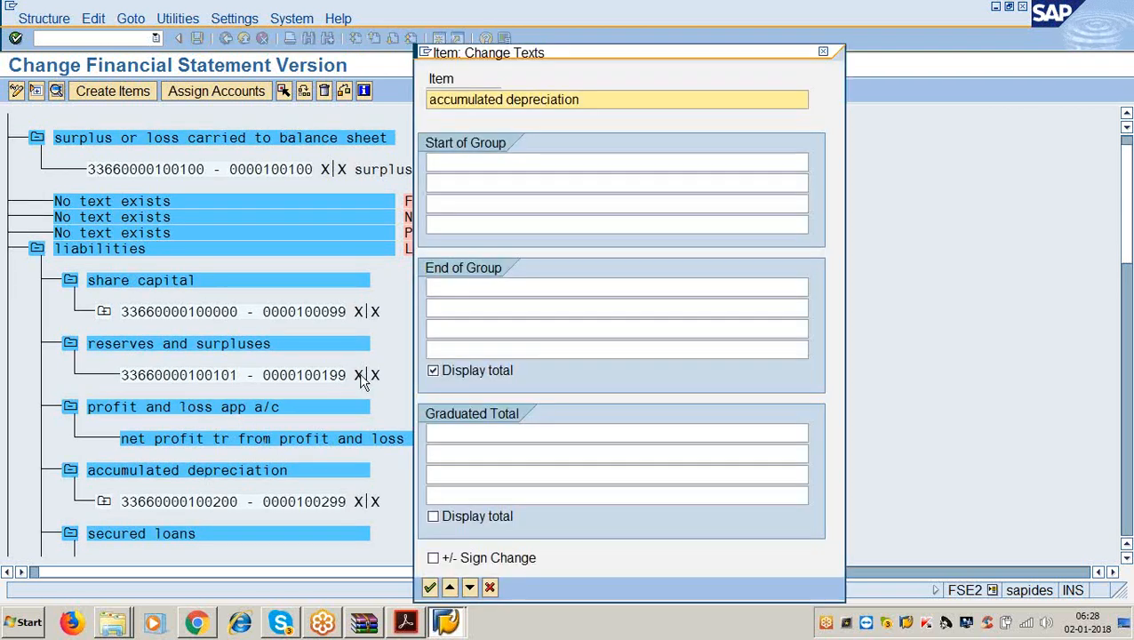
left_click(447, 287)
type("accum8")
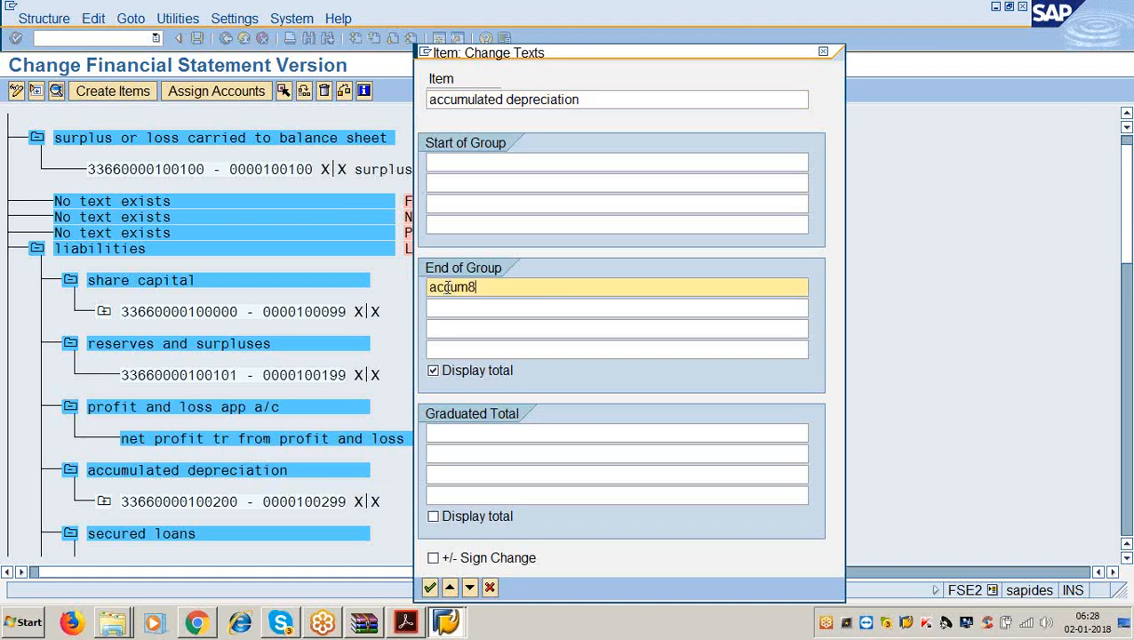
key("BackSpace")
type("ulat")
type("ed depre")
type("ciation")
key("Return")
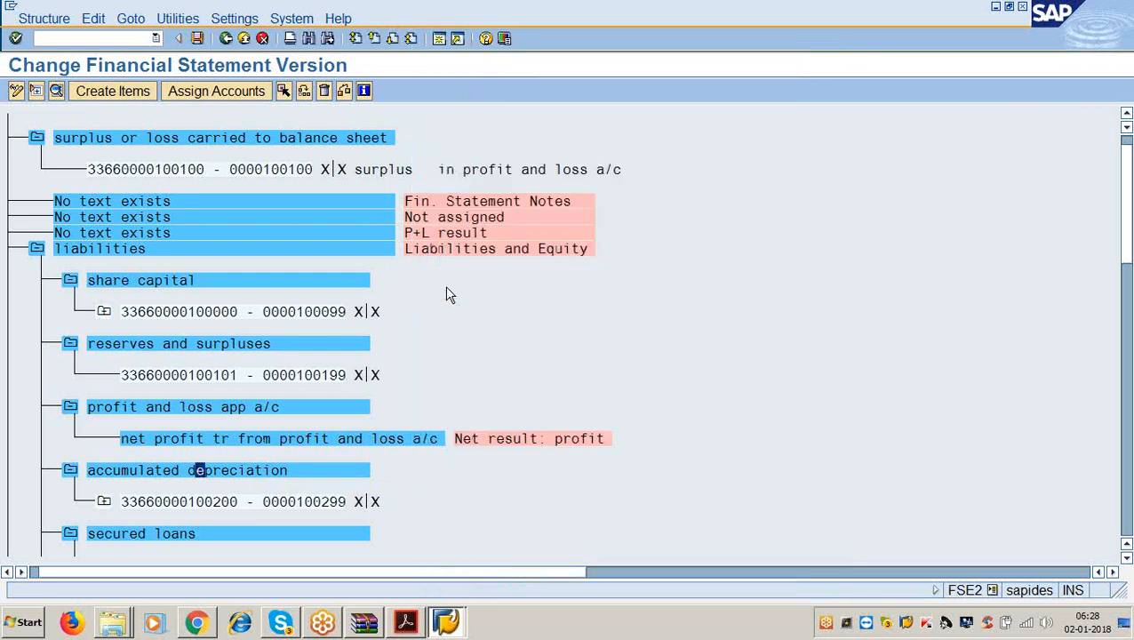
Set end-of-group texts 'secured loans' and 'unsecured loans' on their matching groups.
scroll(418, 307, "down", 2)
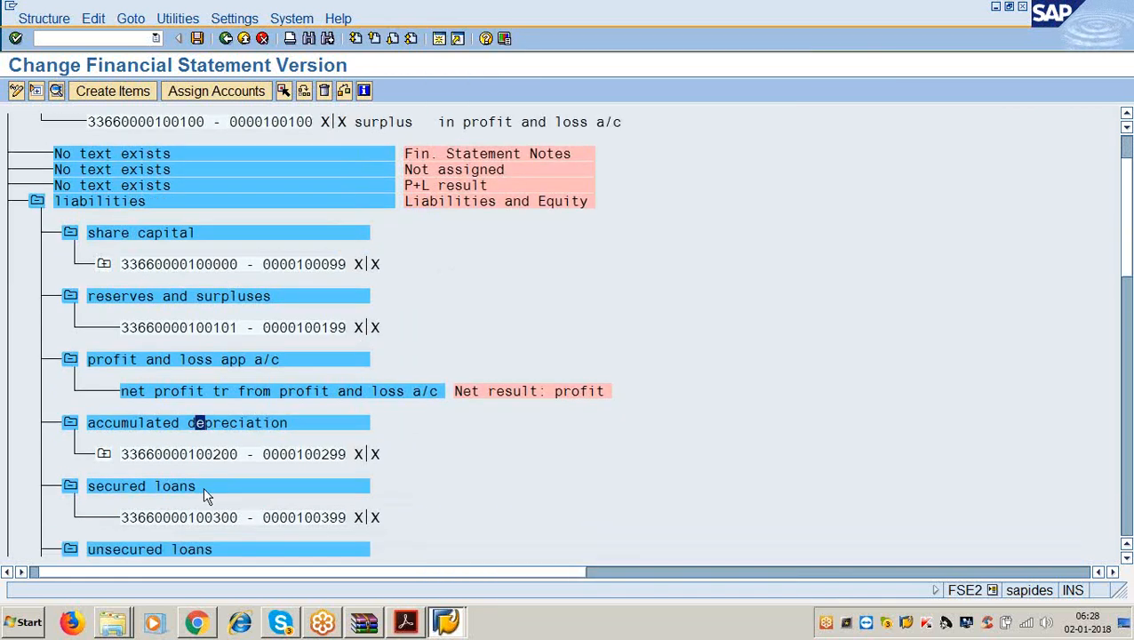
double_click(203, 488)
left_click(531, 289)
type("s")
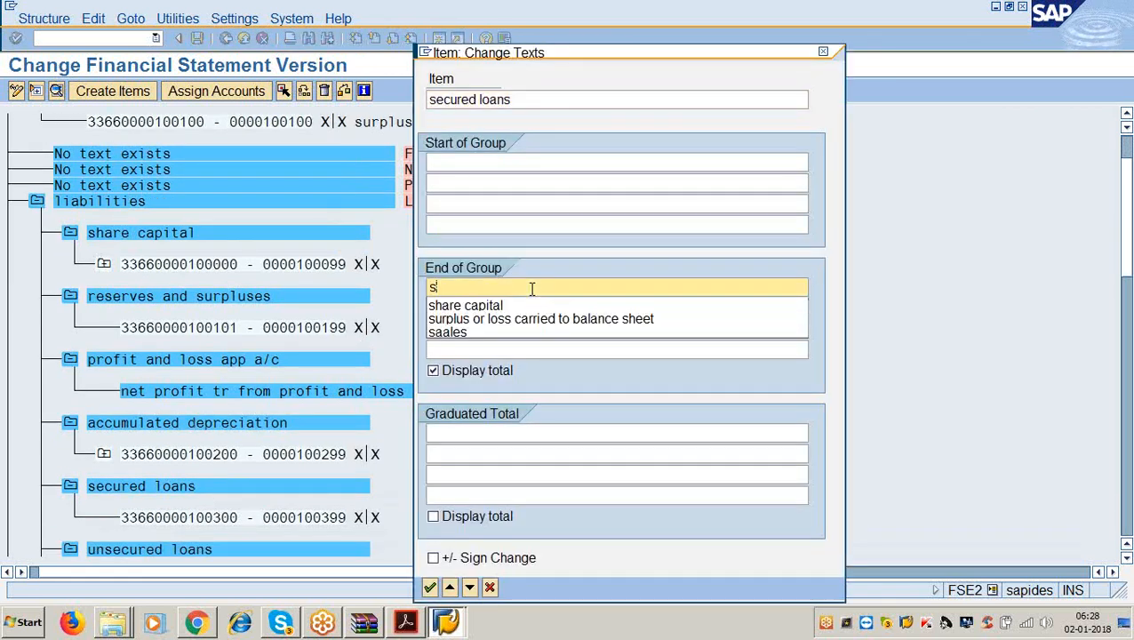
type("ecured loans")
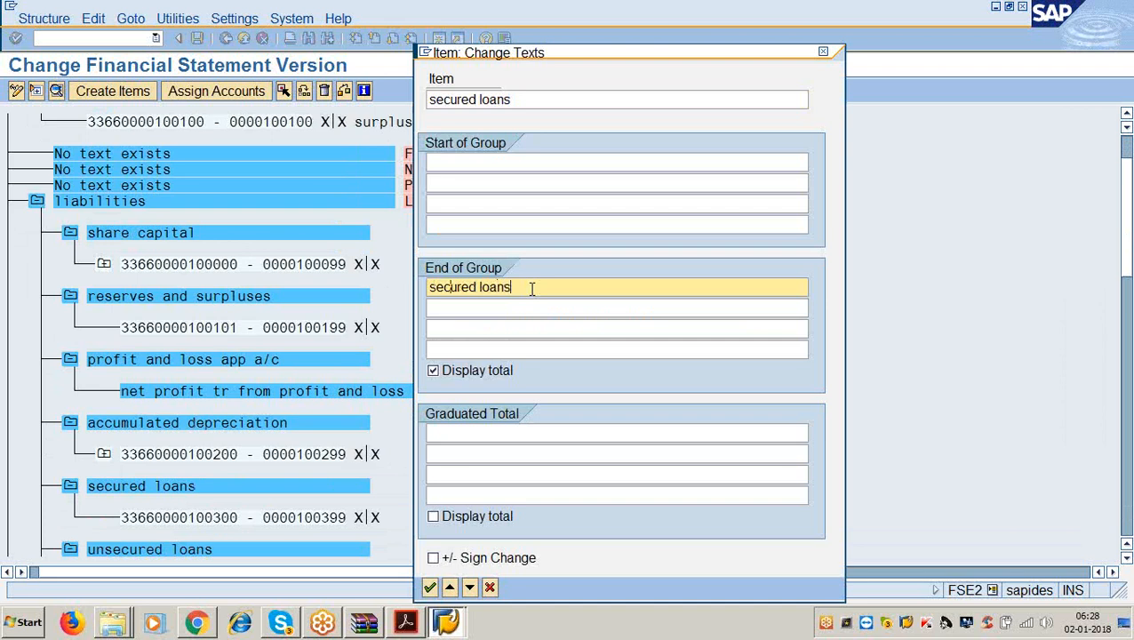
key("Return")
scroll(471, 342, "down", 2)
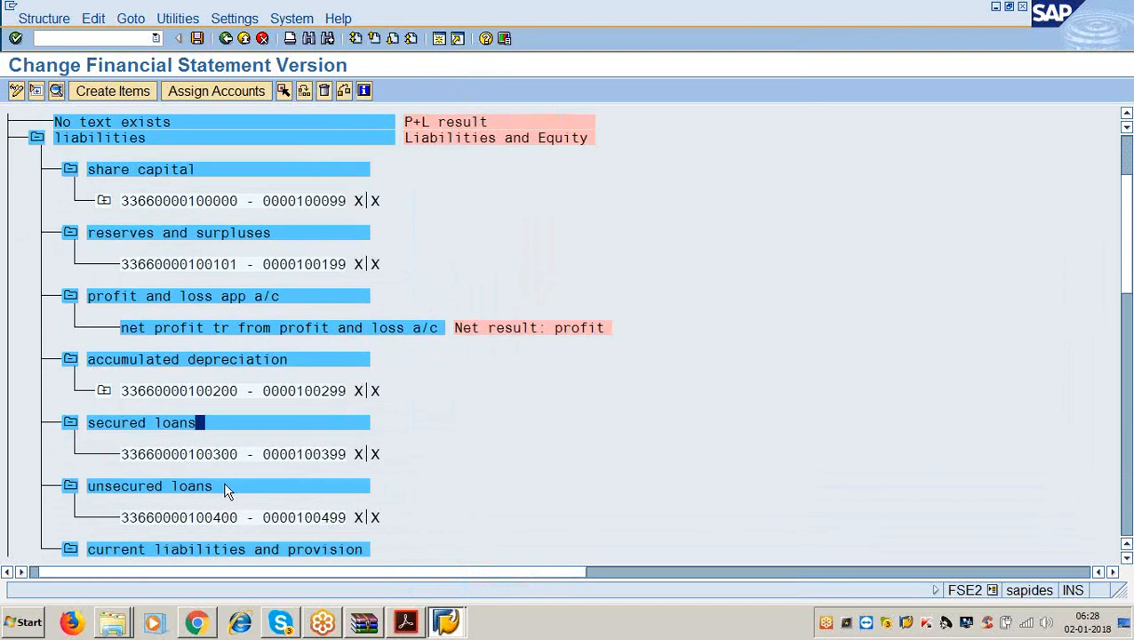
double_click(223, 486)
left_click(455, 286)
type("u")
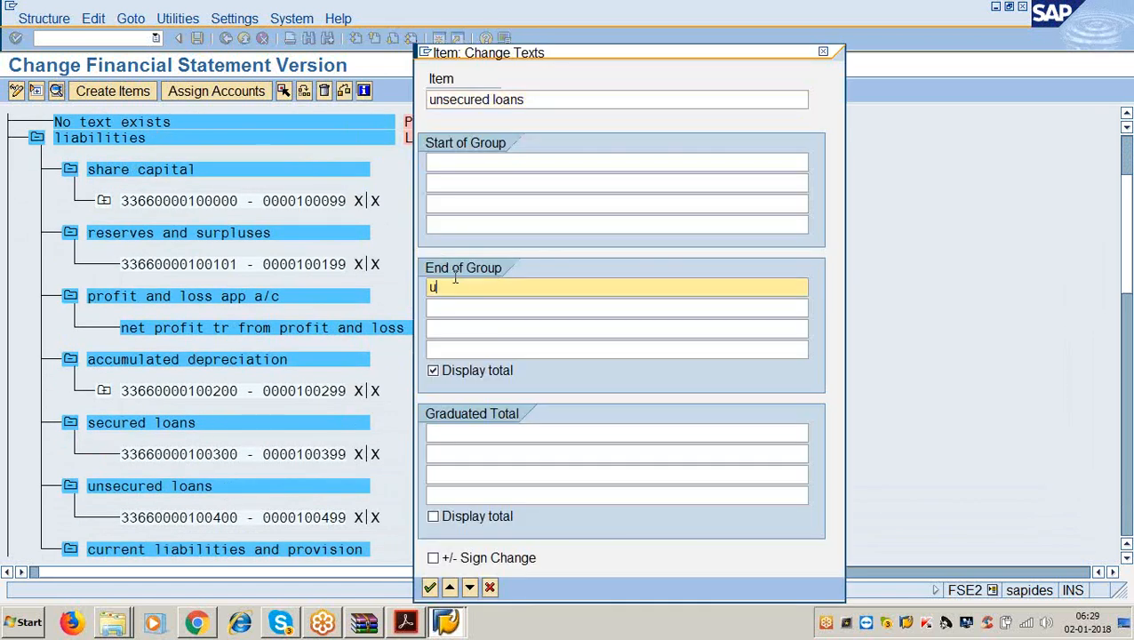
type("nsecured loans")
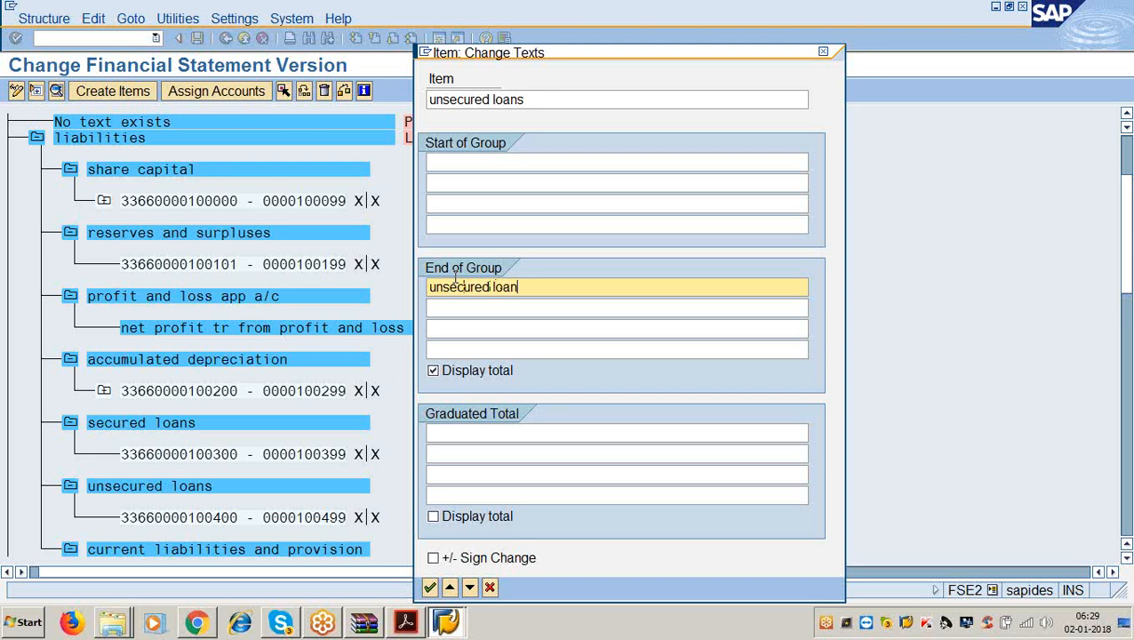
key("Return")
Give current liabilities and provision the end-of-group text 'current liabilities and provisions'.
scroll(339, 413, "down", 2)
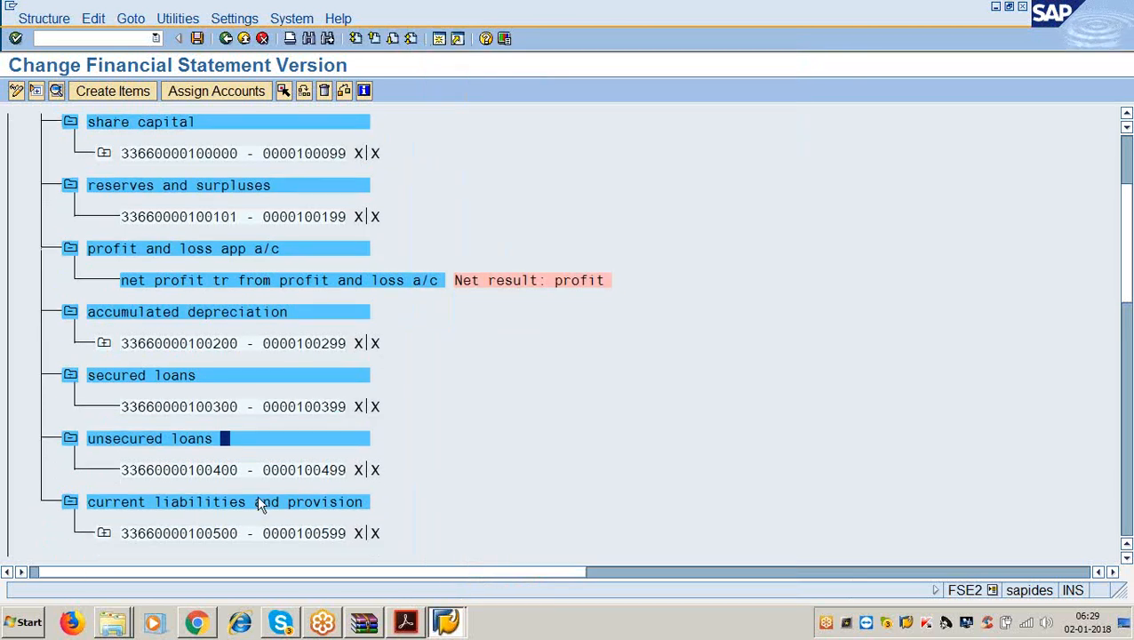
double_click(251, 504)
left_click(449, 286)
type("c")
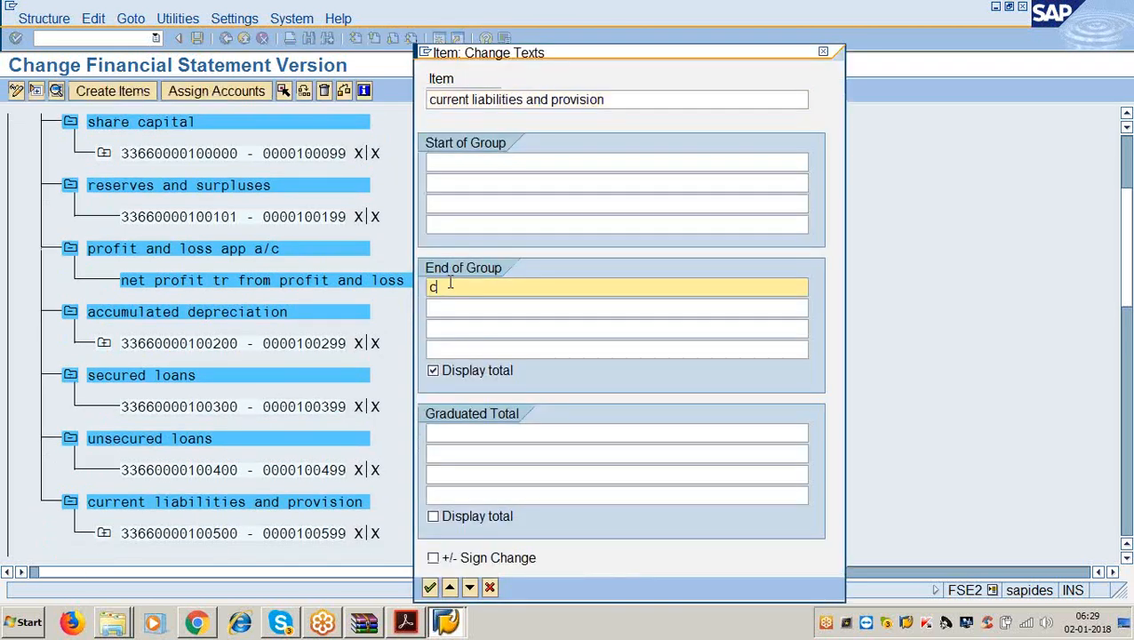
type("urrent liabillities and rovi")
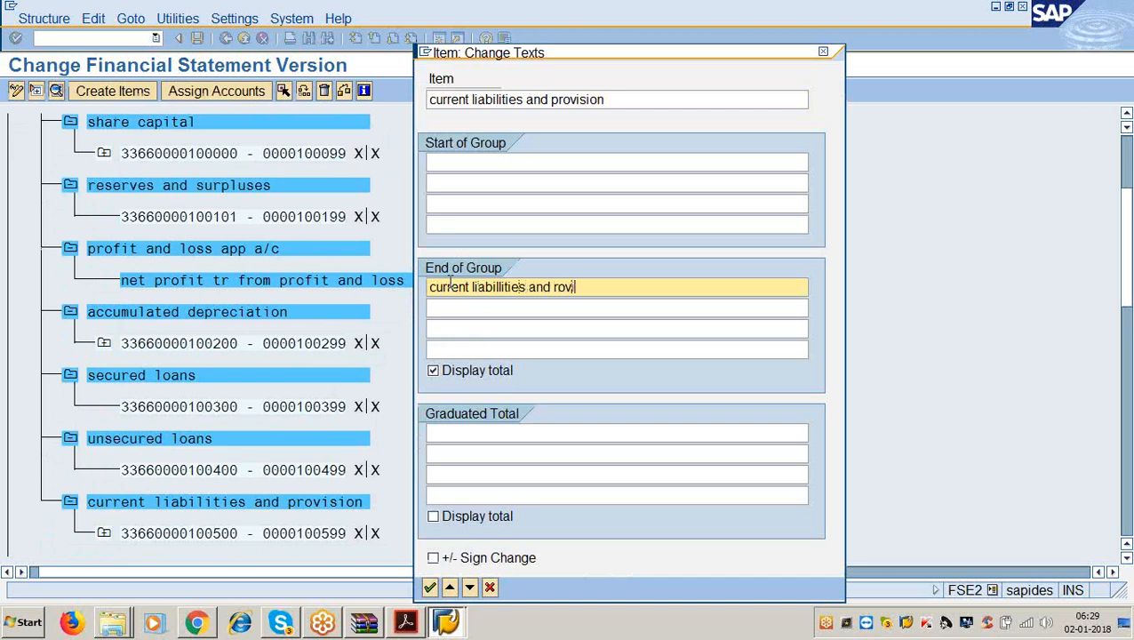
key("BackSpace")
key("BackSpace")
key("BackSpace")
key("BackSpace")
type("proision")
key("BackSpace")
key("BackSpace")
key("BackSpace")
key("BackSpace")
key("BackSpace")
type("viion")
key("BackSpace")
key("BackSpace")
key("BackSpace")
type("sions")
key("Return")
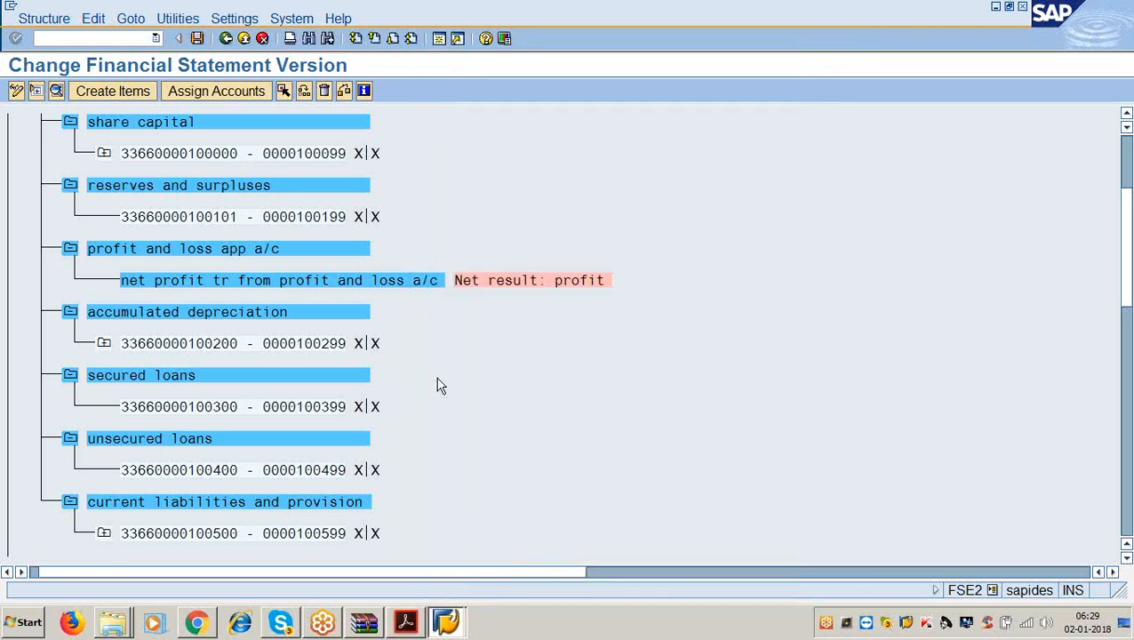
scroll(373, 378, "down", 1)
left_click(405, 622)
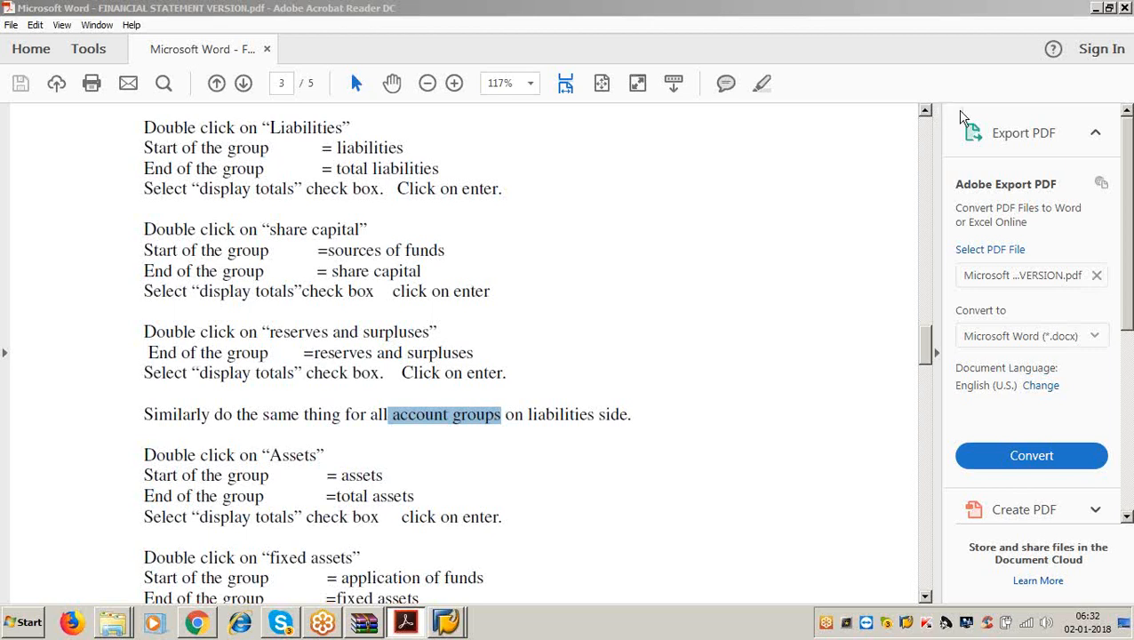
Clear the PDF text selection and minimize Acrobat Reader to get back to SAP.
left_click(518, 469)
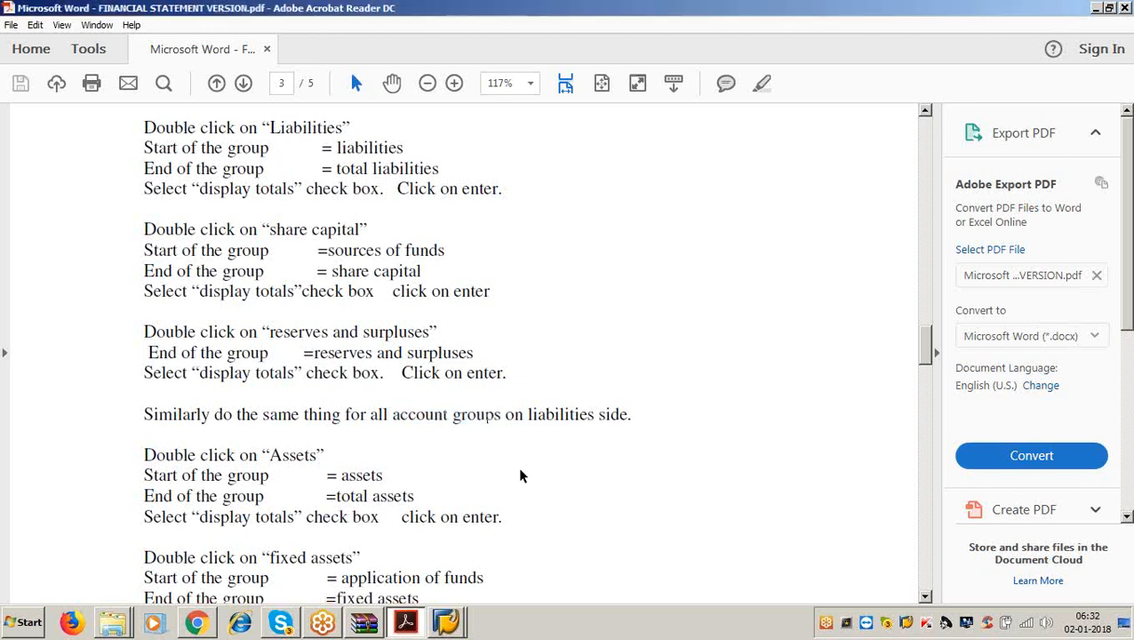
left_click(1097, 10)
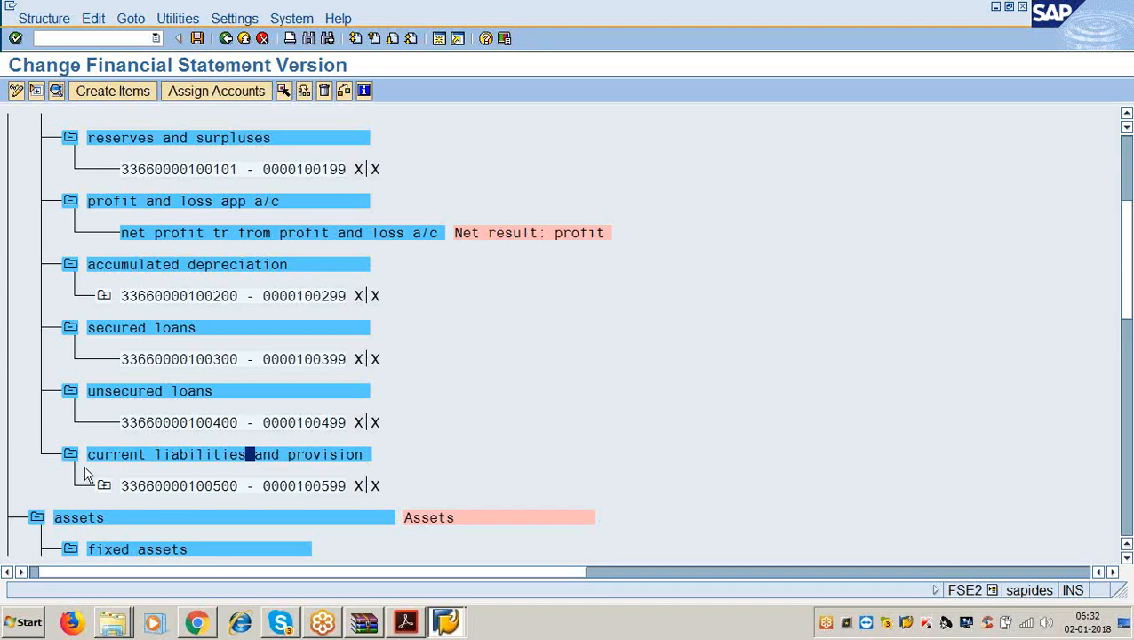
Give the assets node start text 'assets' and end text 'total assets'.
double_click(107, 518)
left_click(437, 161)
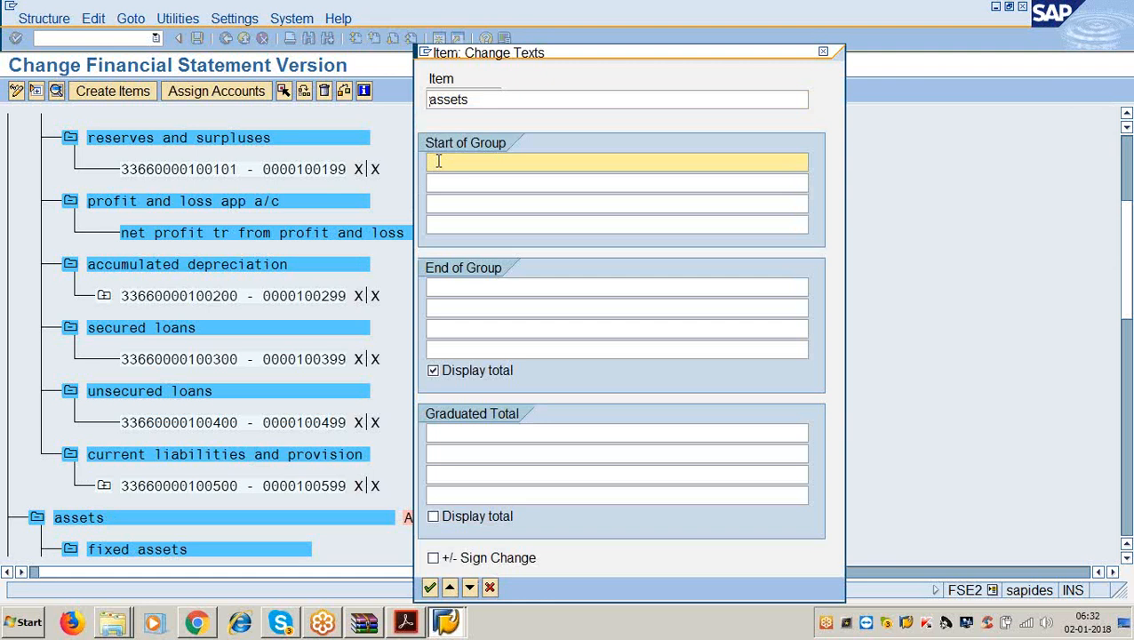
type("ssets")
key("BackSpace")
key("BackSpace")
key("BackSpace")
key("BackSpace")
key("BackSpace")
type("a")
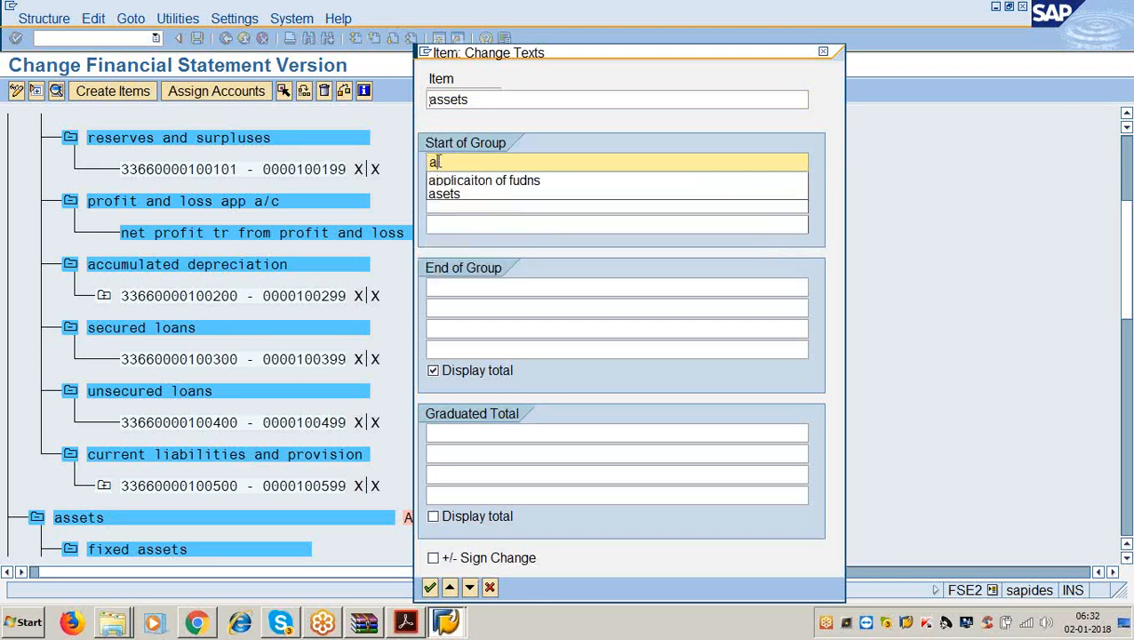
type("ssetd")
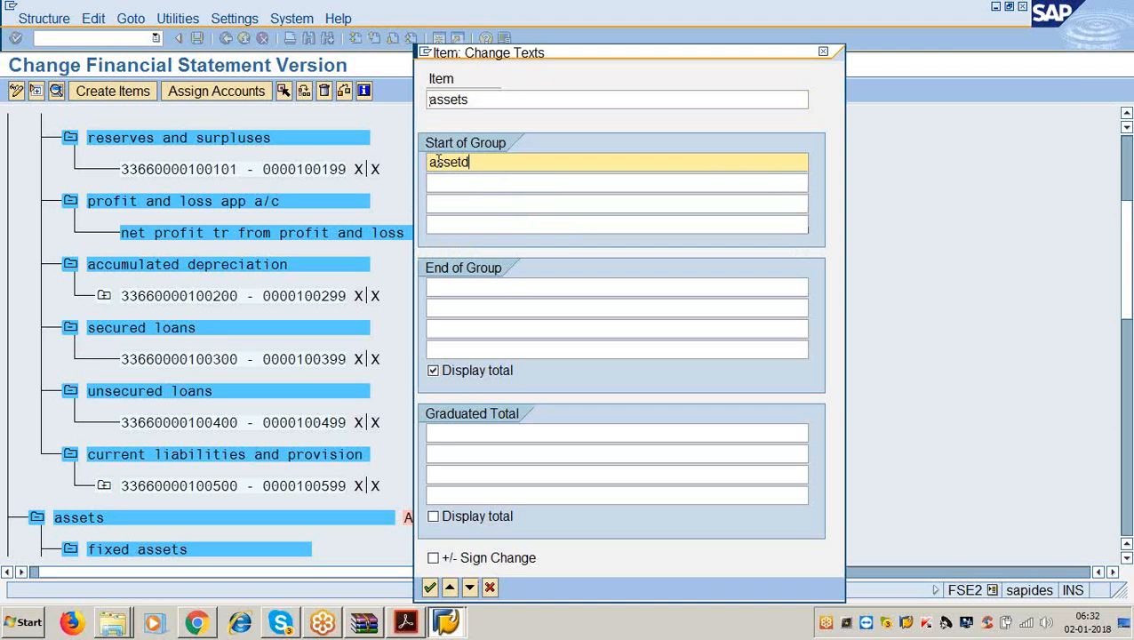
key("BackSpace")
type("s")
left_click(460, 286)
type("totla")
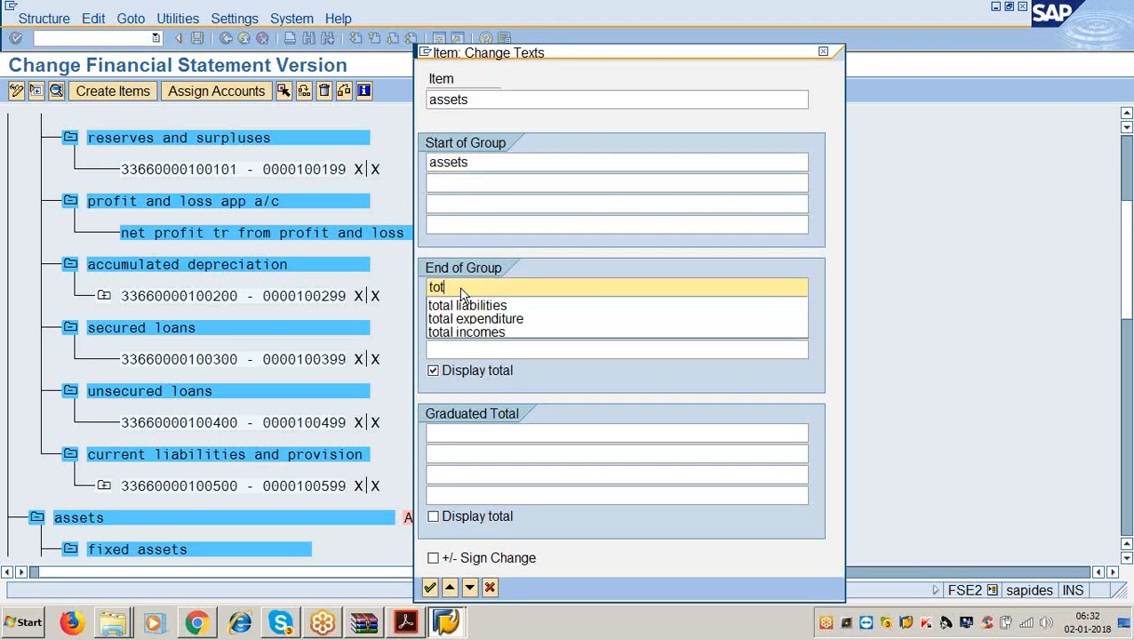
key("BackSpace")
key("BackSpace")
type("al assets")
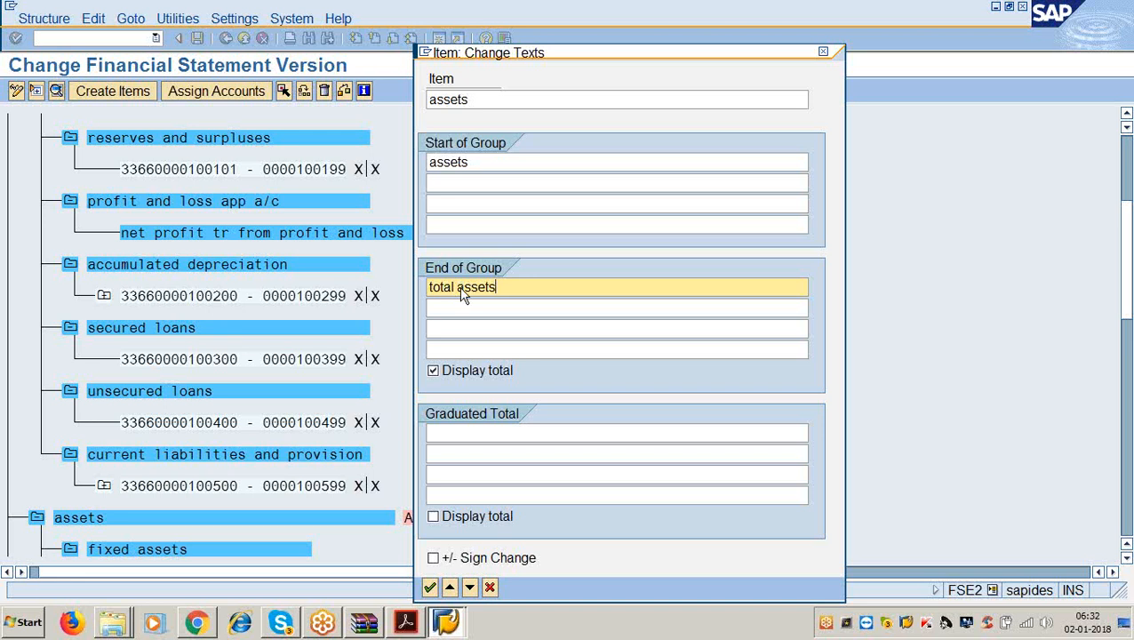
key("Return")
Give fixed assets the saved application-of-funds start text and end text 'fixed assets'.
scroll(417, 314, "down", 2)
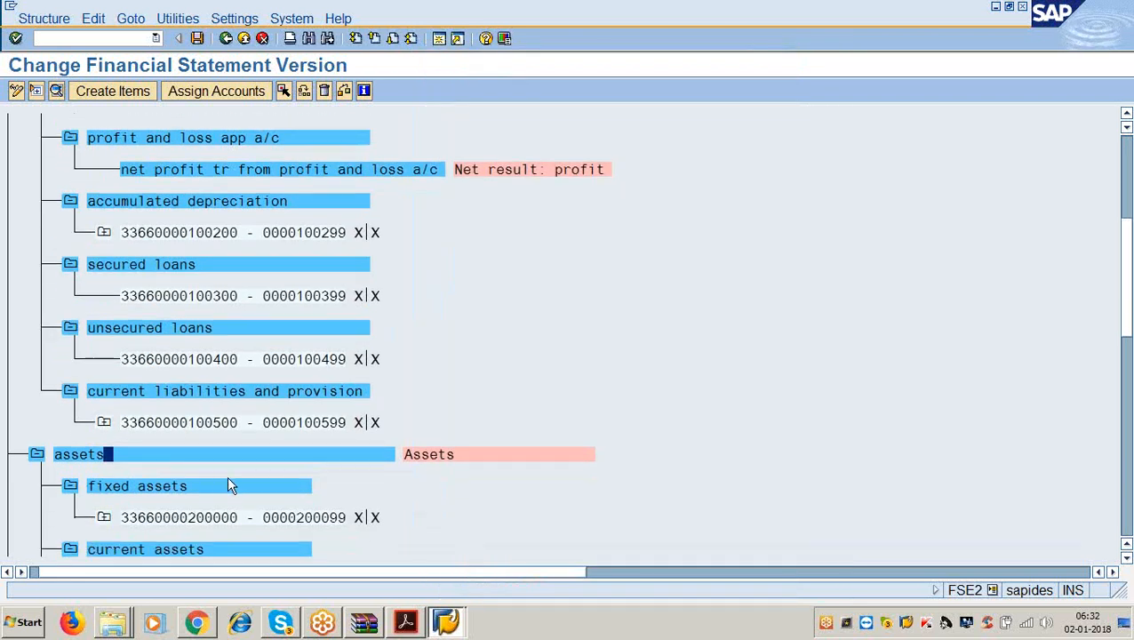
double_click(200, 484)
left_click(462, 162)
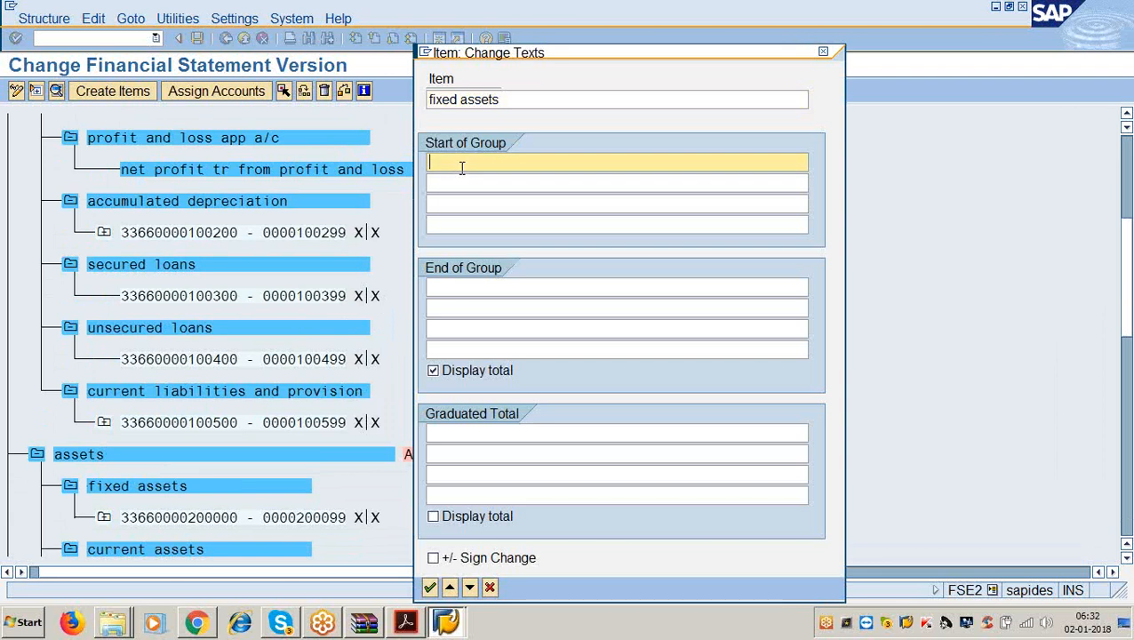
type("appl")
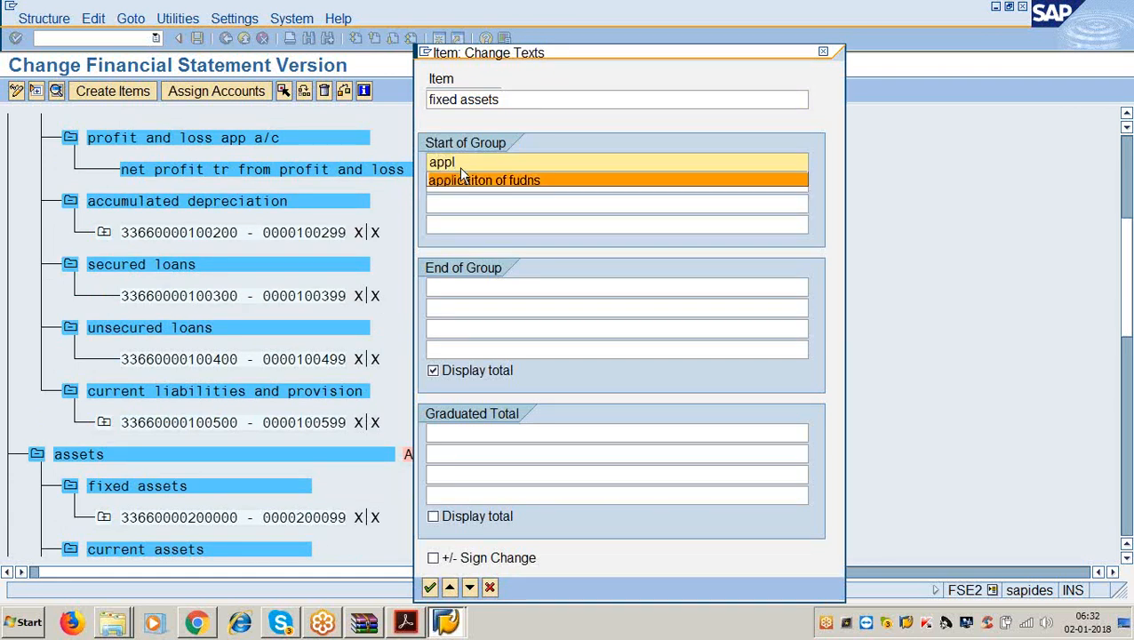
left_click(460, 177)
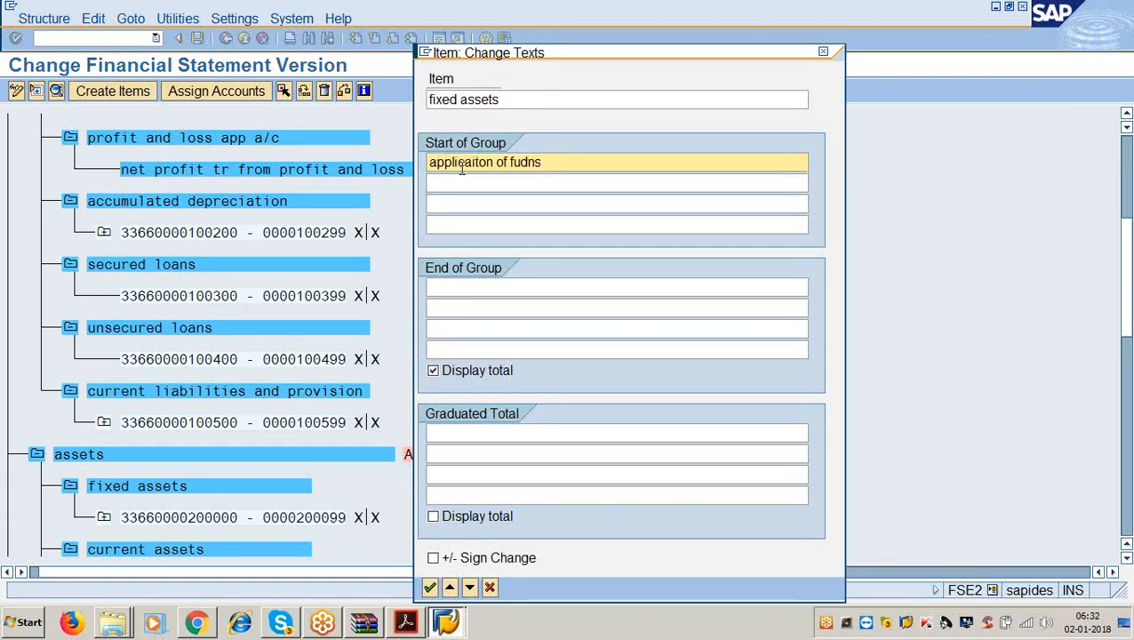
left_click(489, 287)
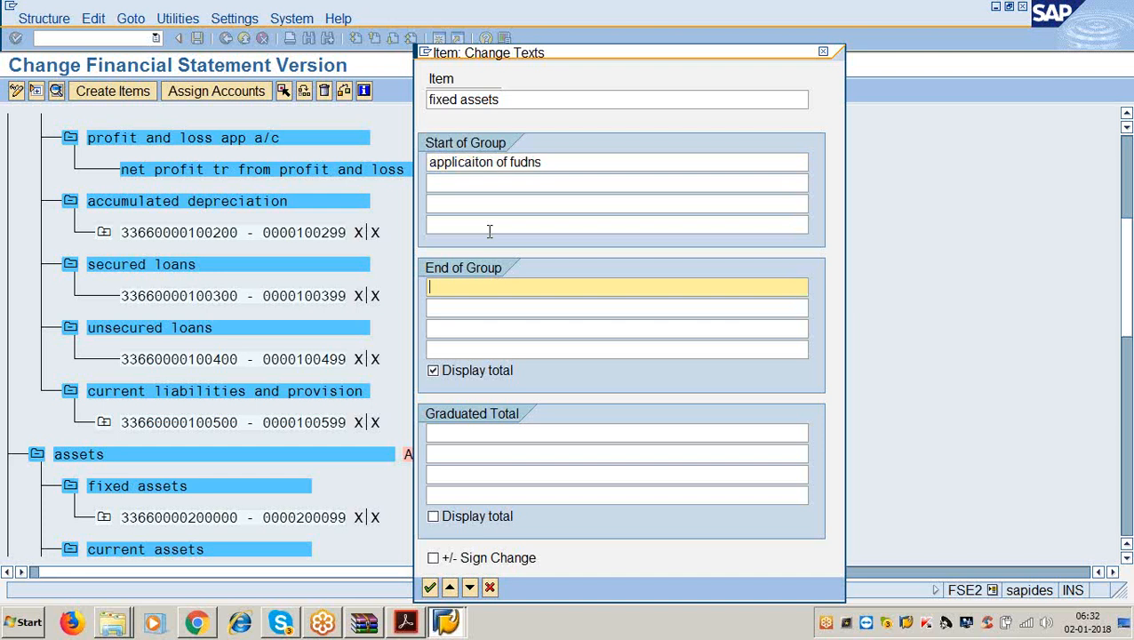
type("fixed assets")
key("Return")
scroll(324, 436, "down", 2)
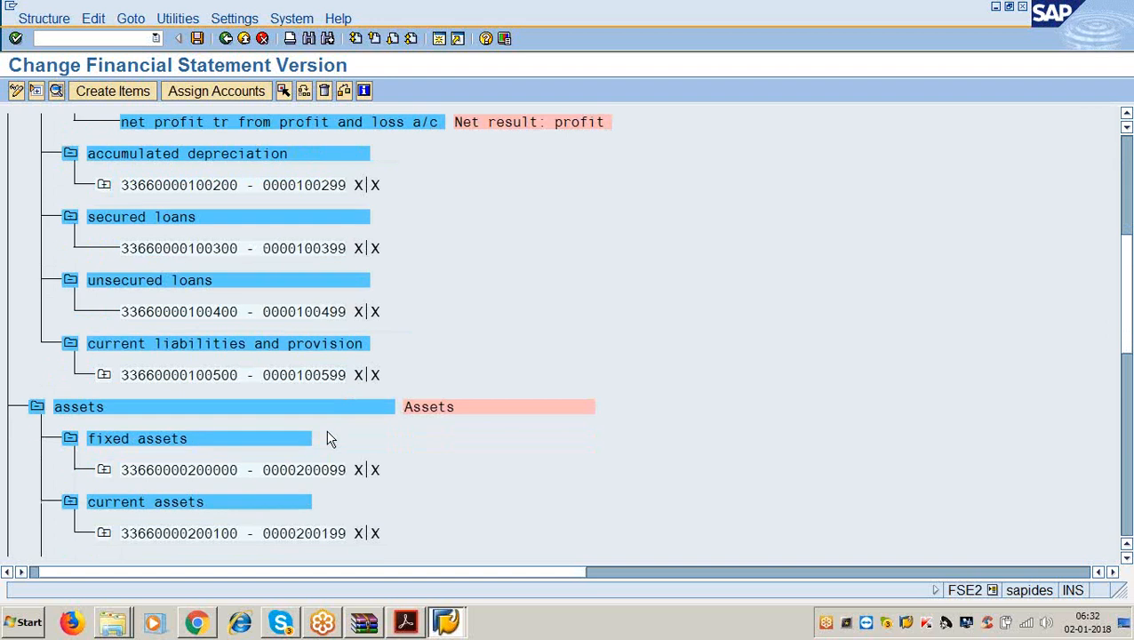
Check the next step in the instructions PDF, then minimize it.
left_click(405, 622)
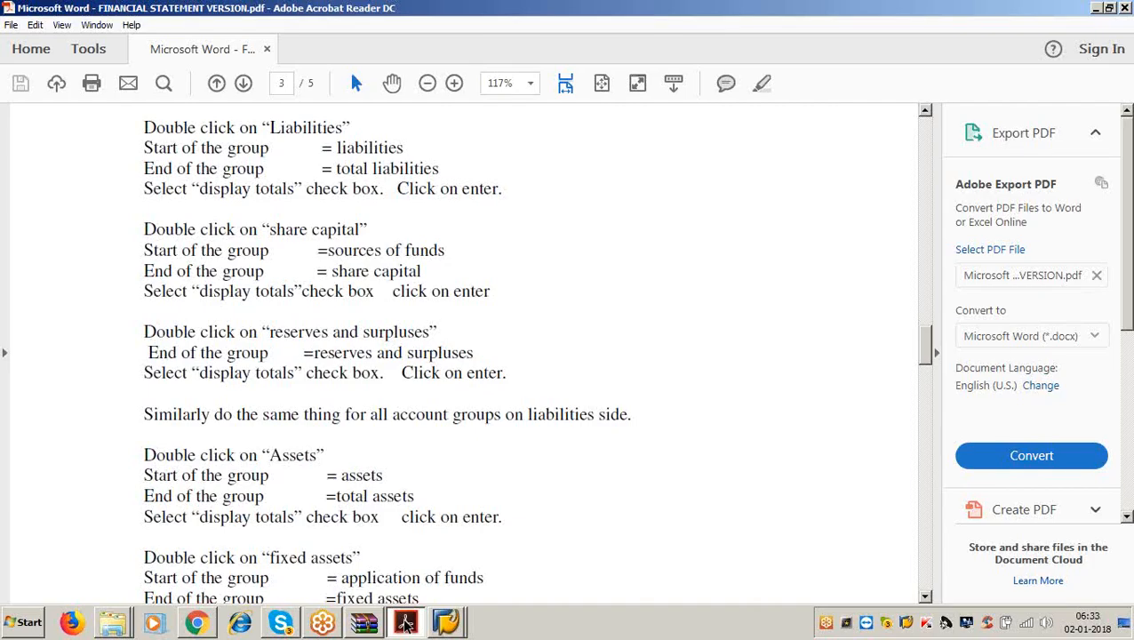
scroll(533, 356, "down", 5)
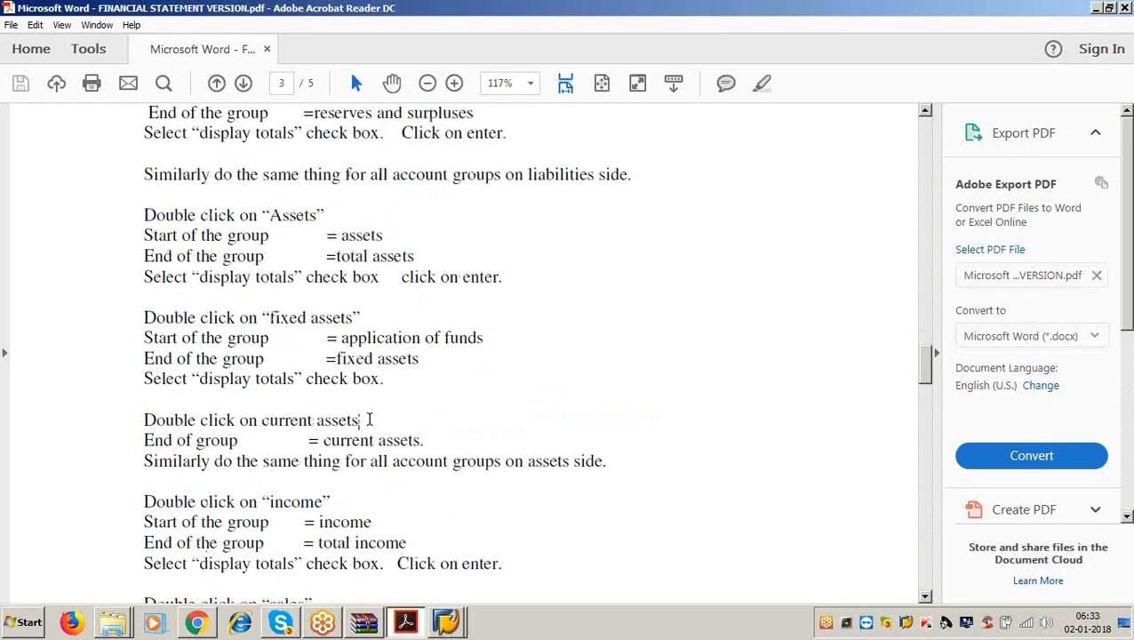
left_click(1095, 9)
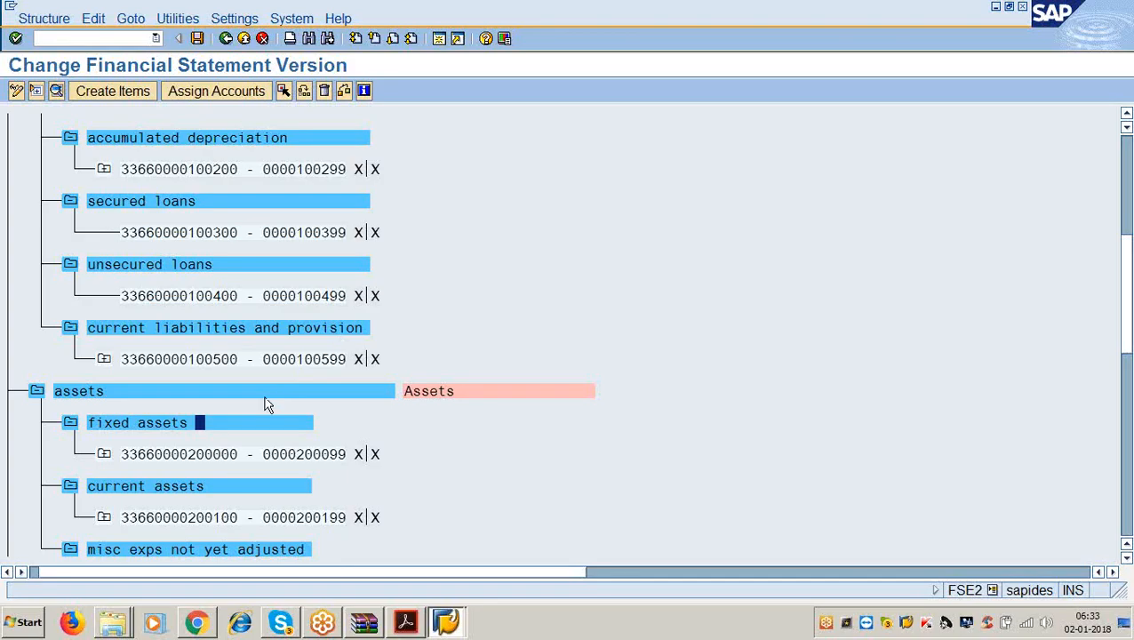
Set the current assets group's end-of-group text to 'current assets'.
double_click(178, 486)
left_click(441, 286)
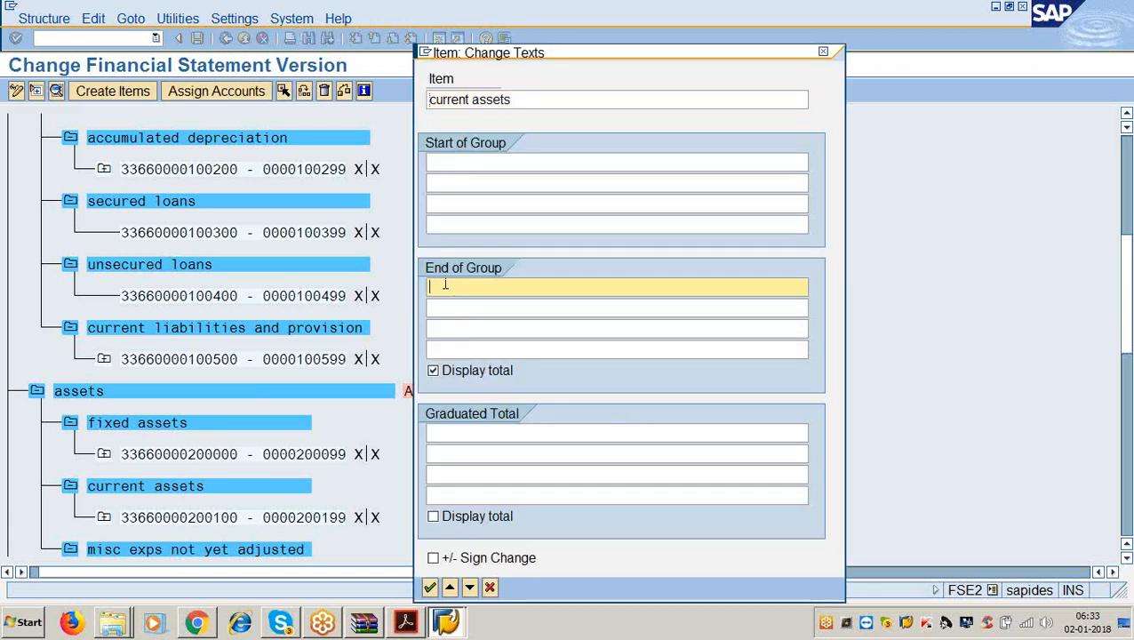
type("current asst")
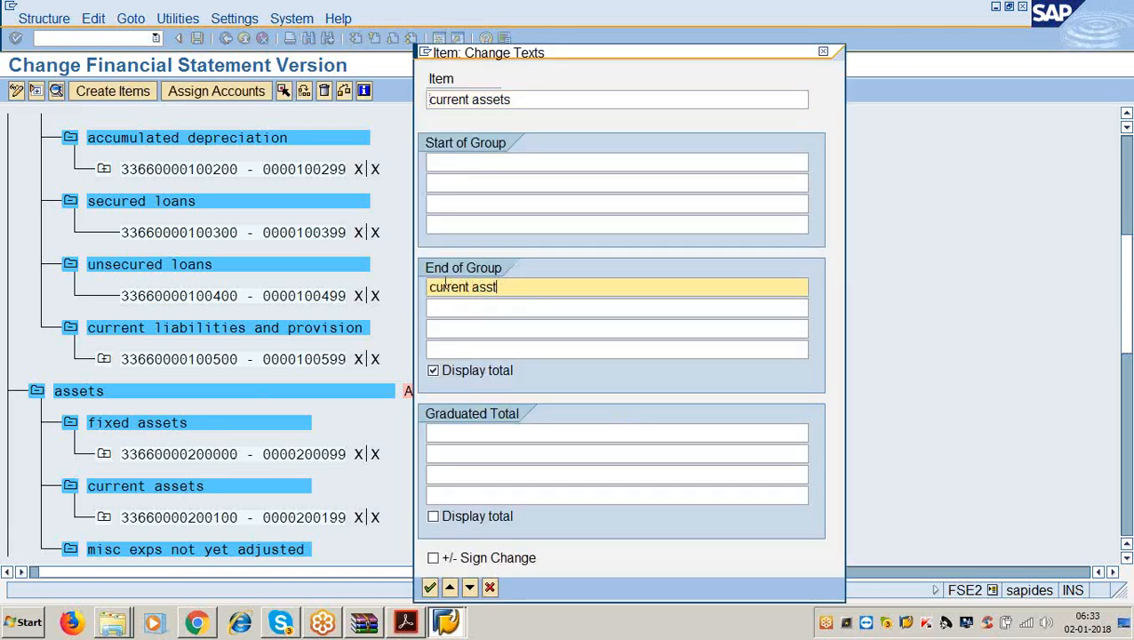
key("BackSpace")
type("ets")
key("Return")
scroll(415, 324, "down", 1)
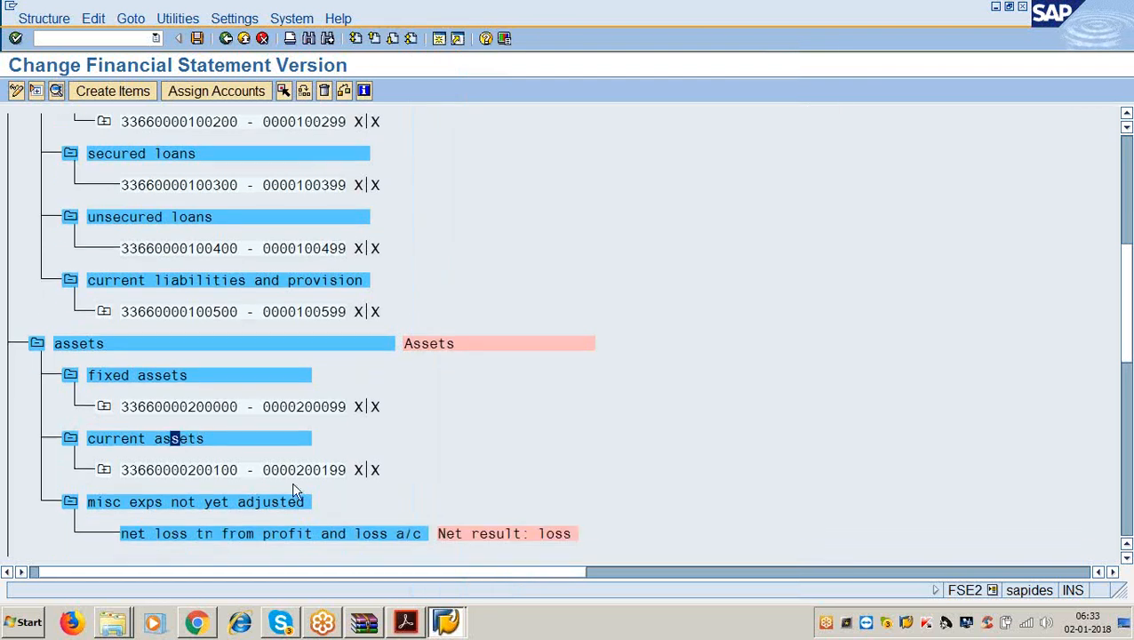
left_click(407, 624)
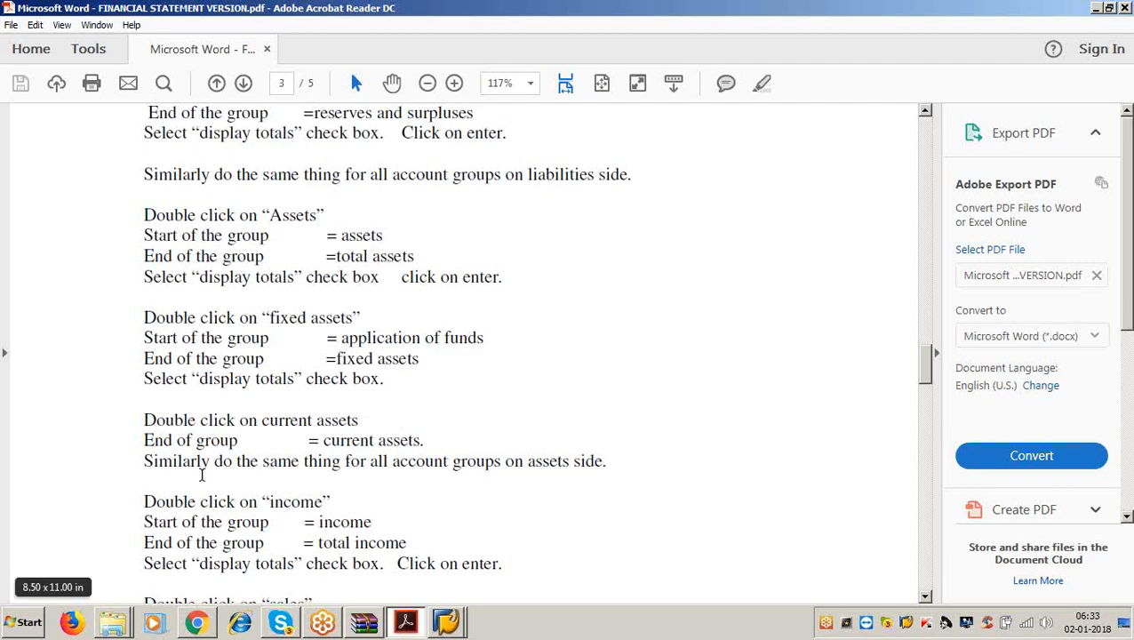
left_click_drag(143, 460, 611, 455)
left_click(611, 456)
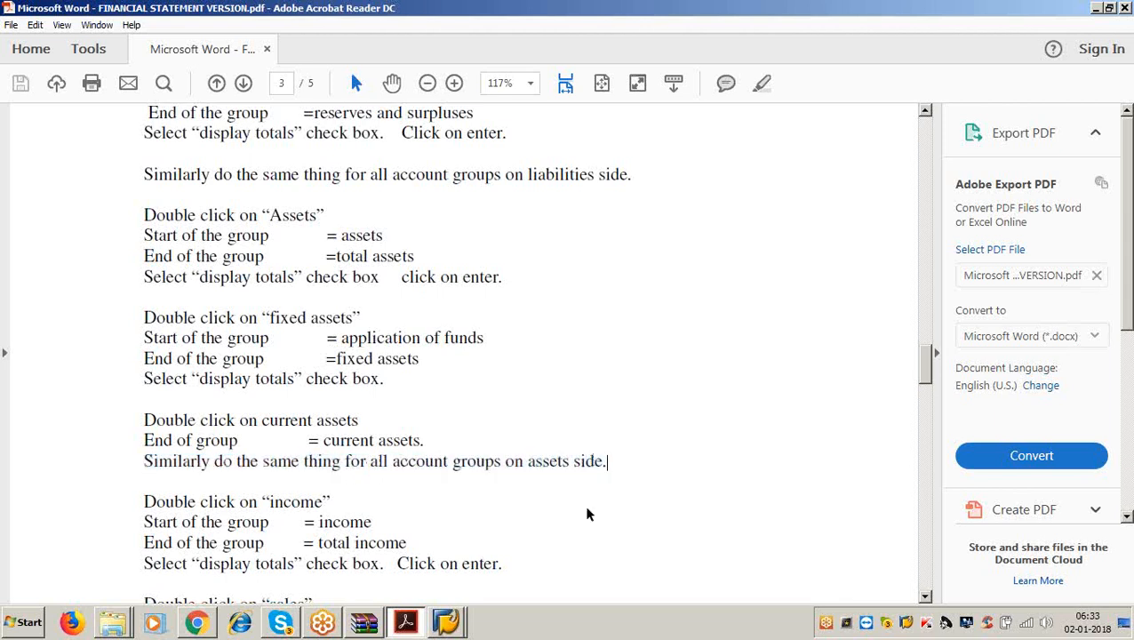
left_click_drag(392, 460, 466, 461)
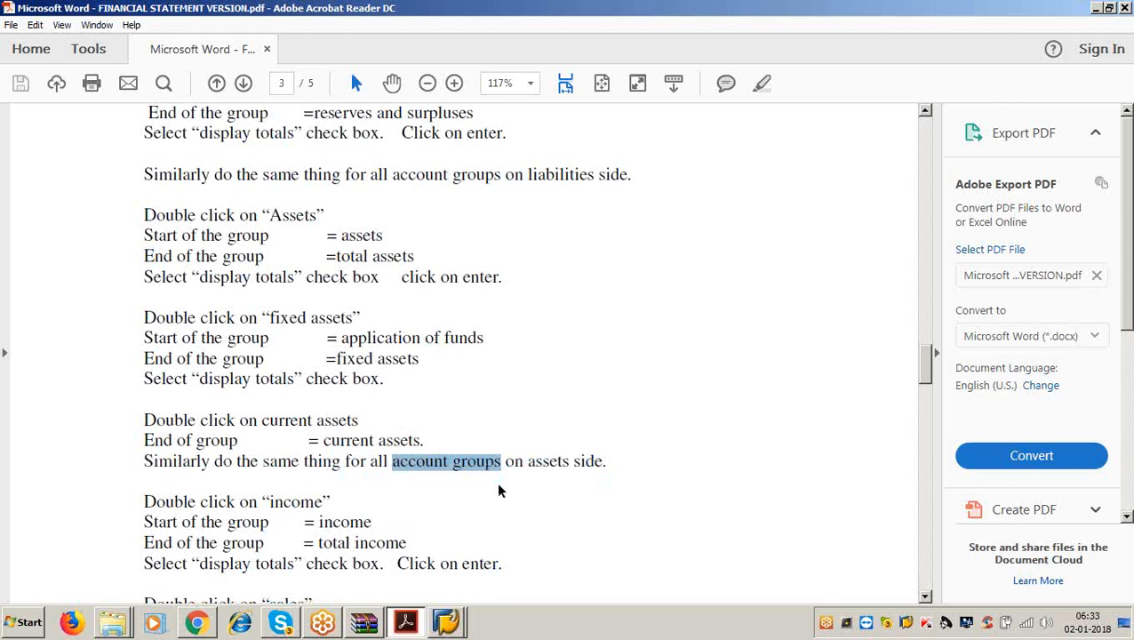
key("alt+Tab")
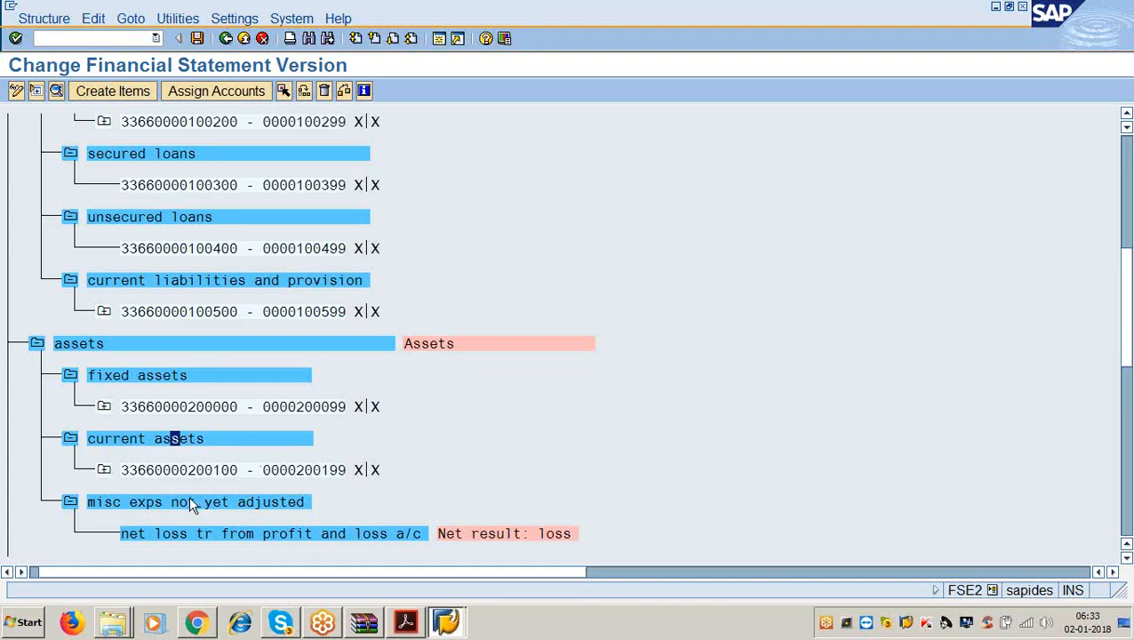
Give misc exps not yet adjusted the end text 'net profit for the year'.
double_click(189, 502)
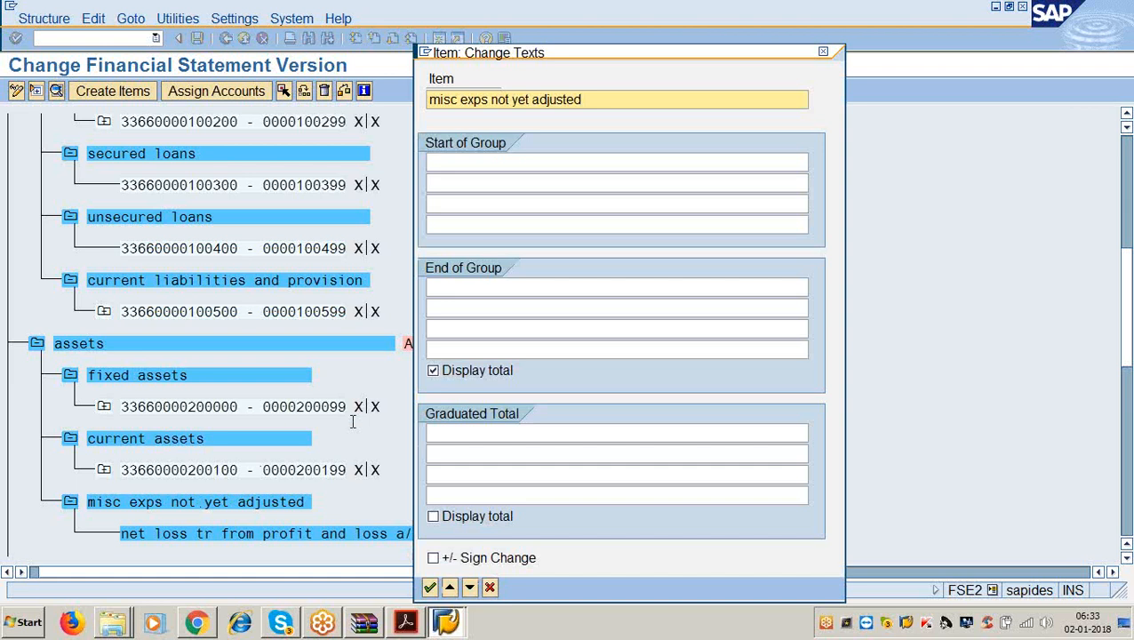
left_click(473, 287)
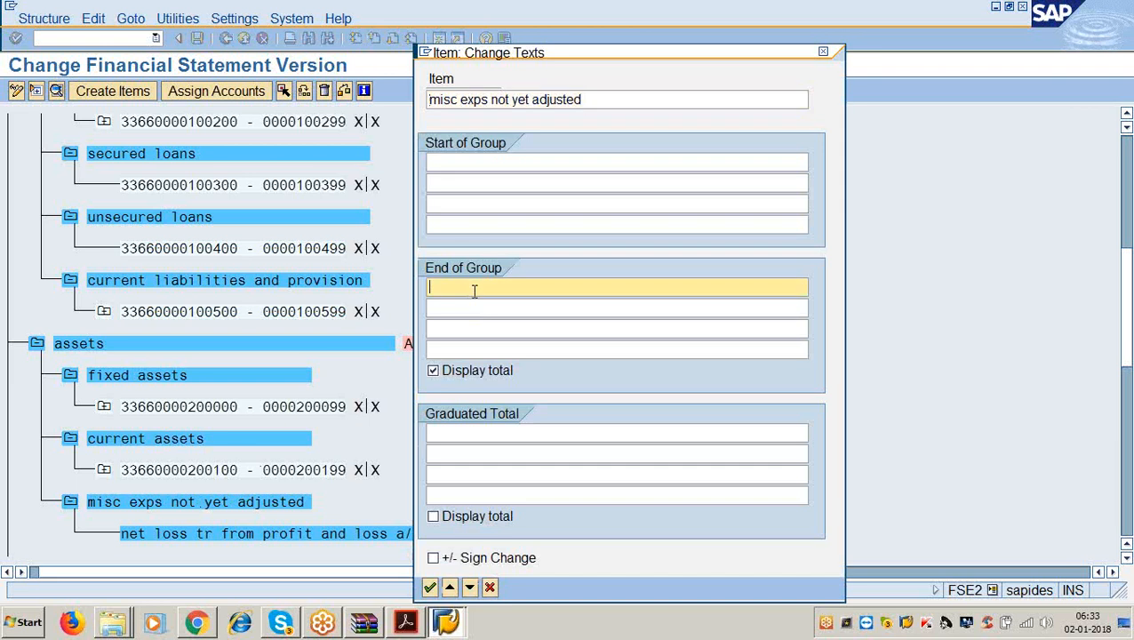
type("net")
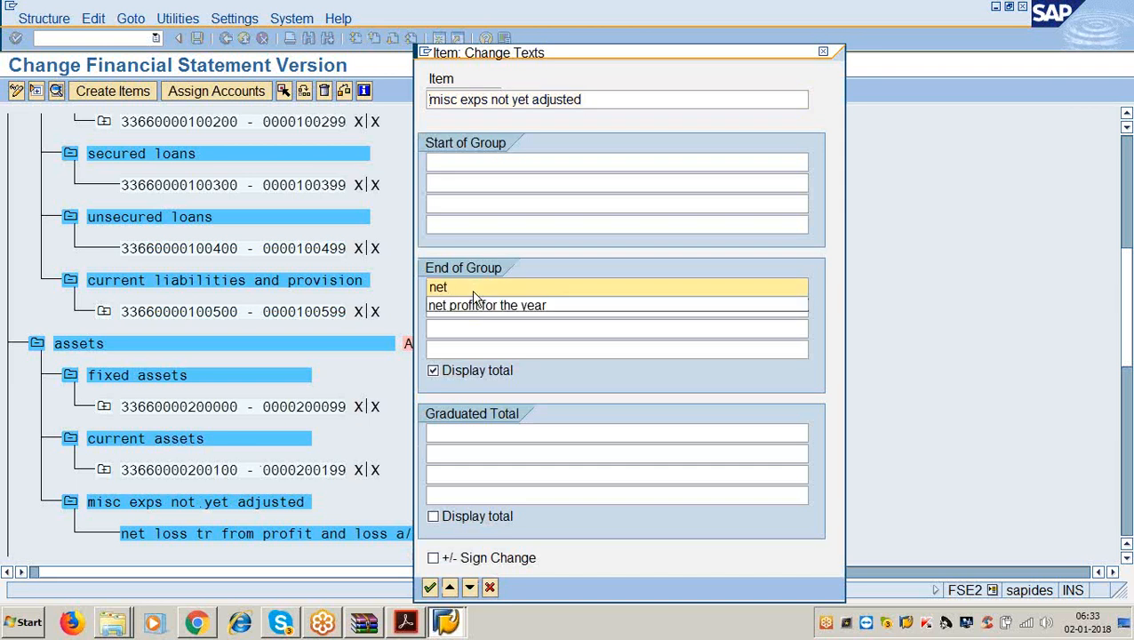
left_click(473, 303)
key("Return")
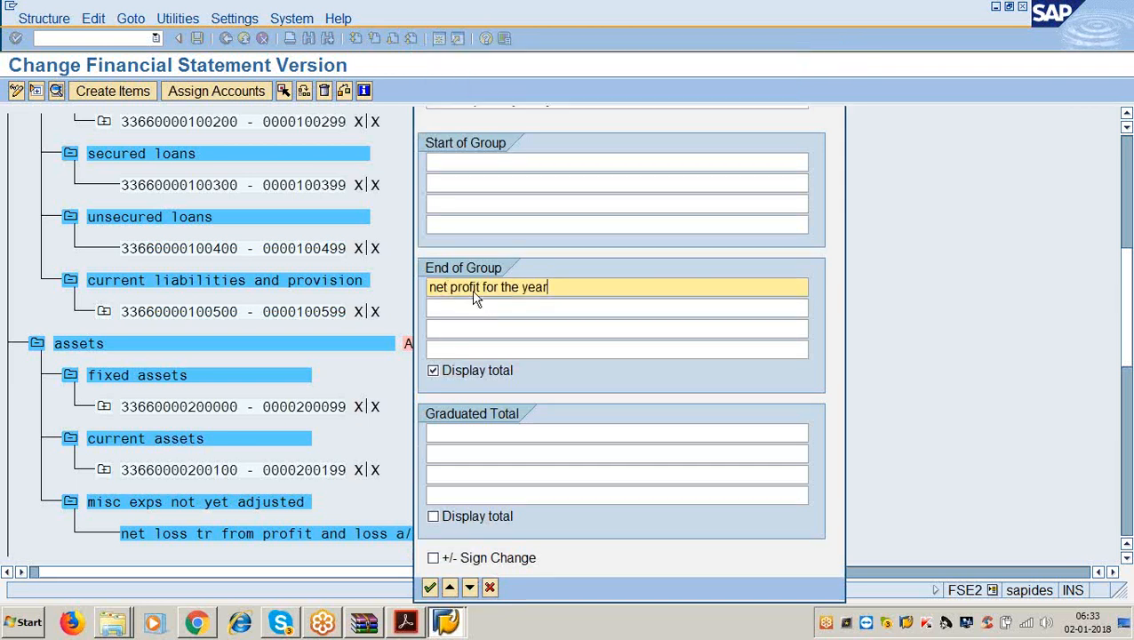
scroll(449, 316, "down", 2)
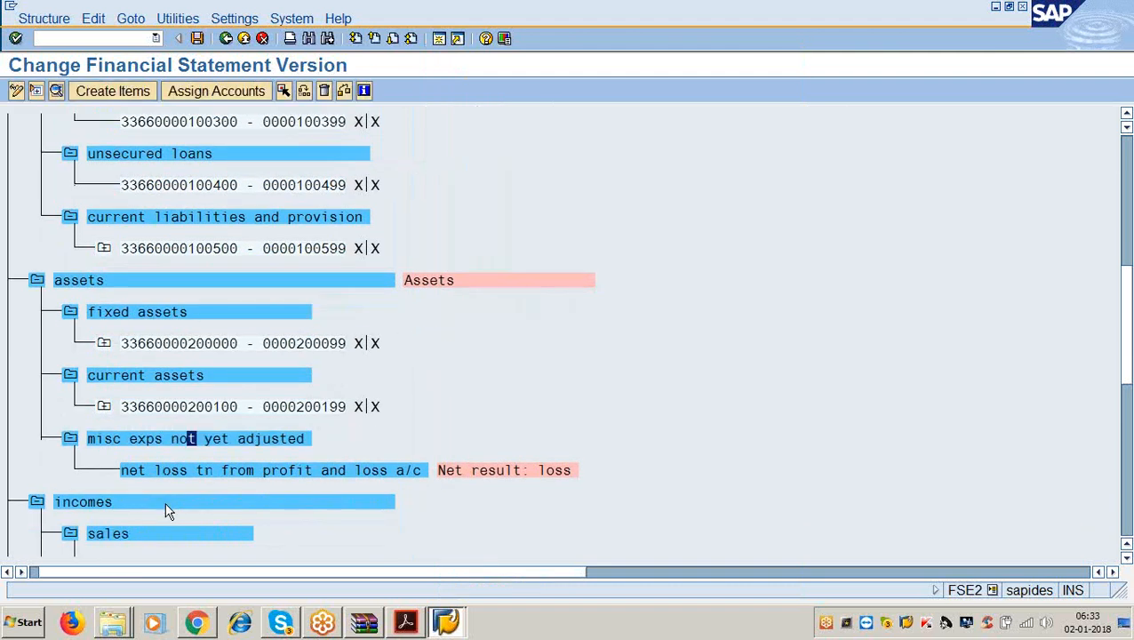
Give the incomes group start text 'incomes' and end text 'total incomes'.
double_click(169, 503)
left_click(451, 160)
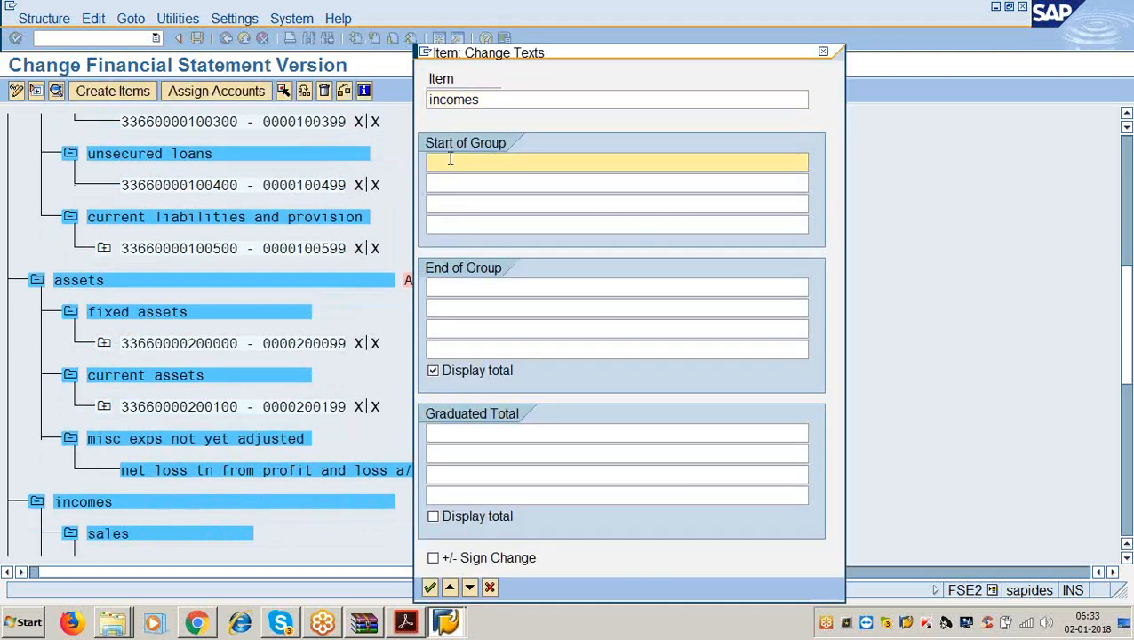
type("incomes")
key("Tab")
key("Tab")
key("Tab")
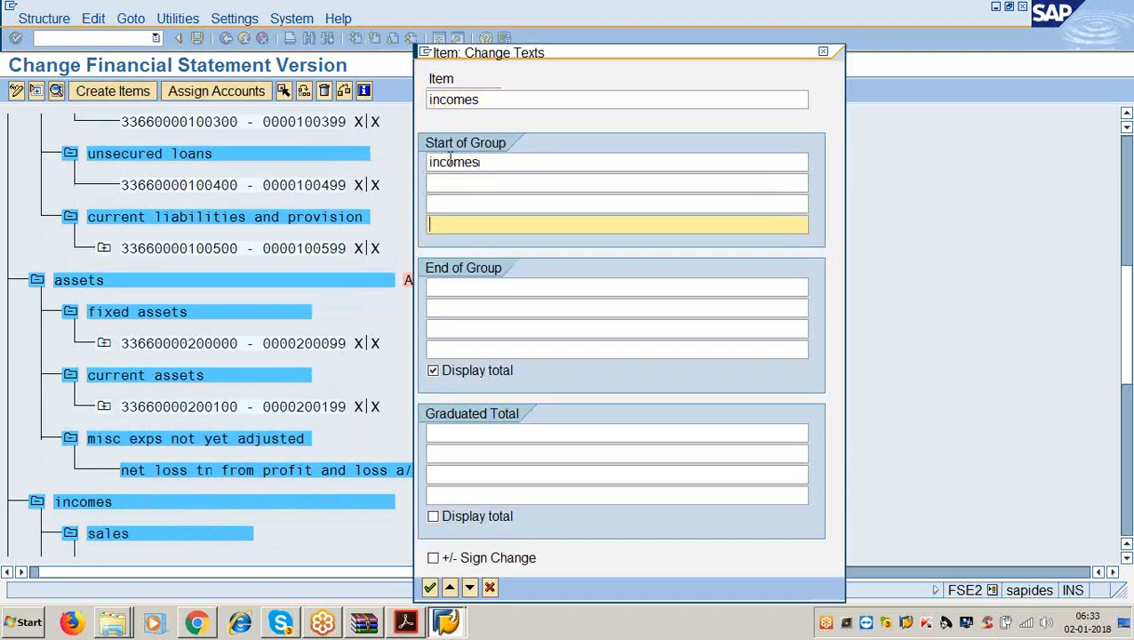
key("Tab")
type("total incom")
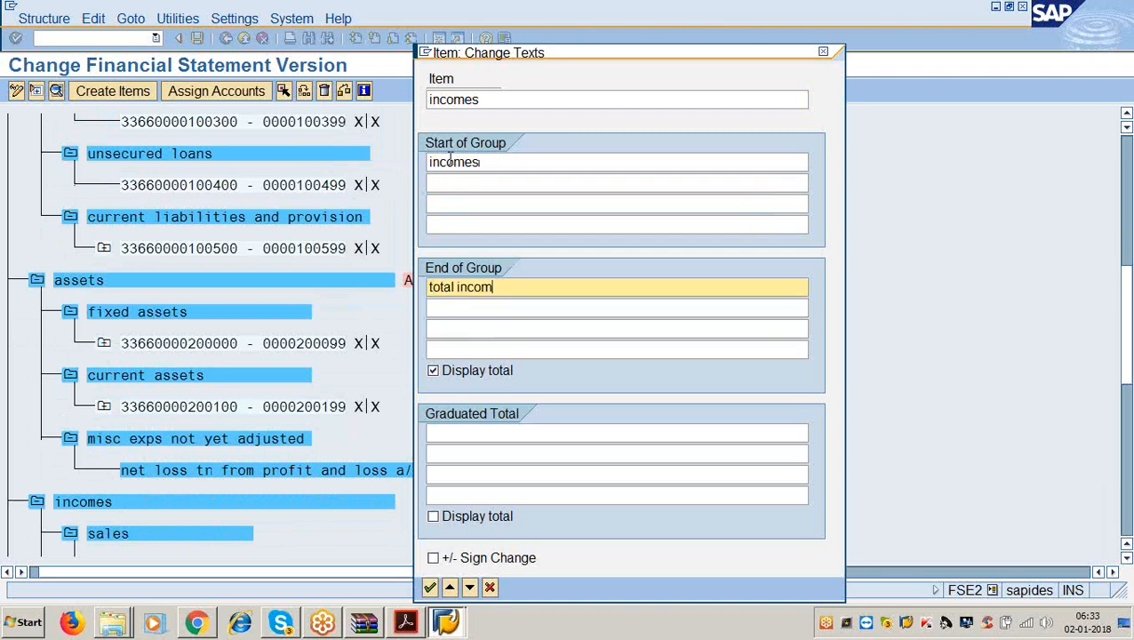
type("es")
key("Return")
scroll(211, 500, "down", 1)
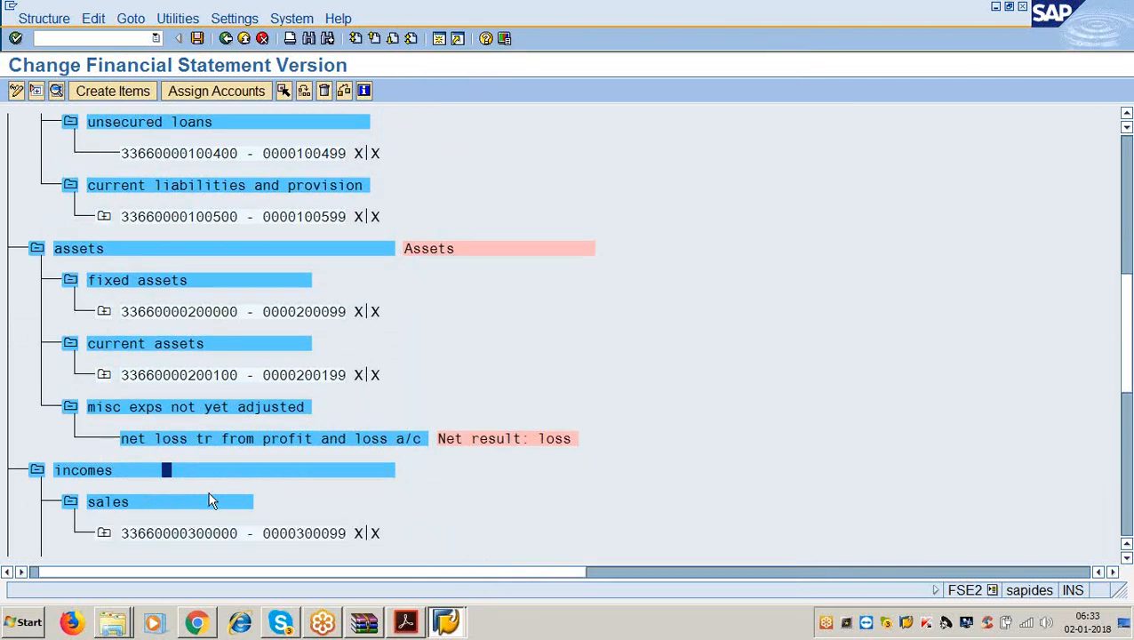
Set the sales group's end-of-group text to 'sales'.
double_click(210, 501)
left_click(442, 283)
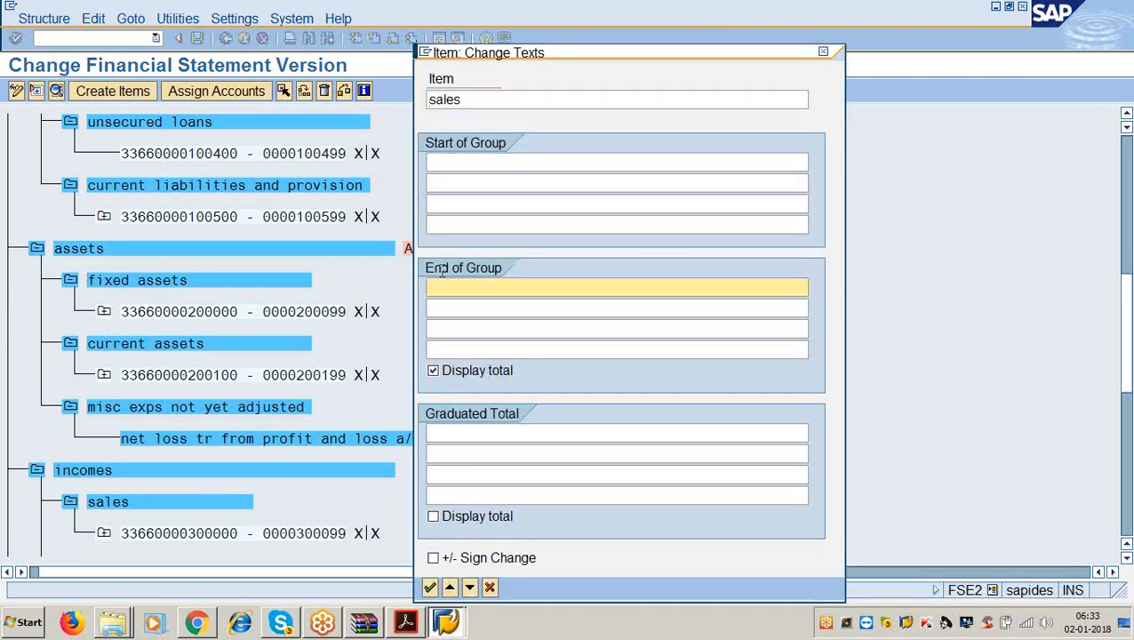
type("sles")
key("BackSpace")
key("BackSpace")
key("BackSpace")
type("ales")
key("Return")
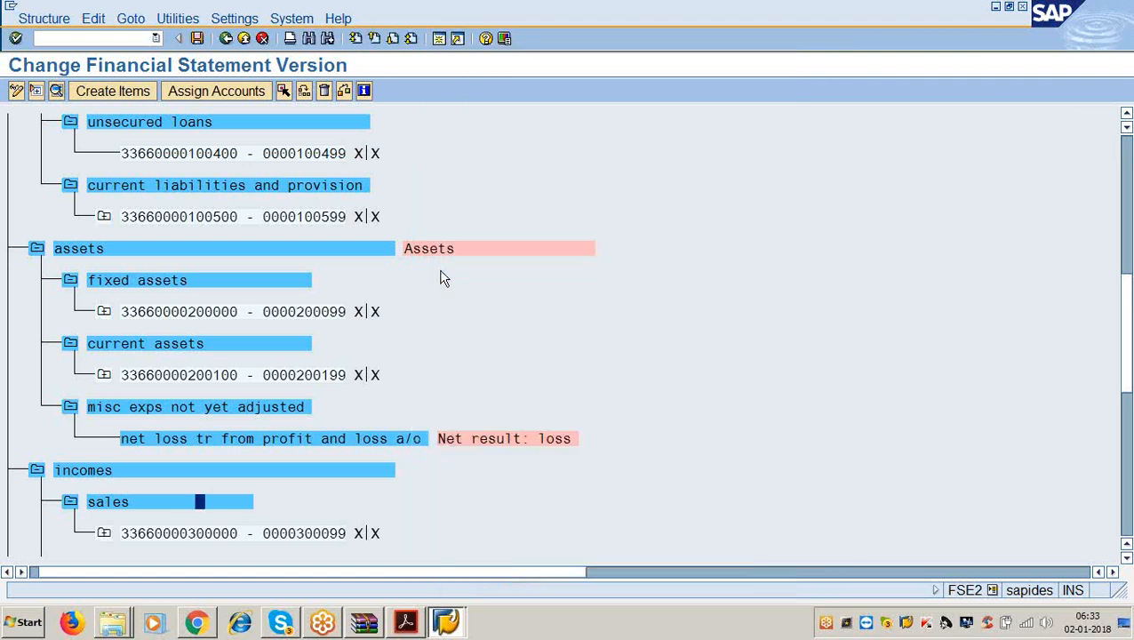
Find the page 4 note on repeating for all account groups, highlight 'account groups', then minimize.
left_click(405, 622)
scroll(374, 529, "down", 7)
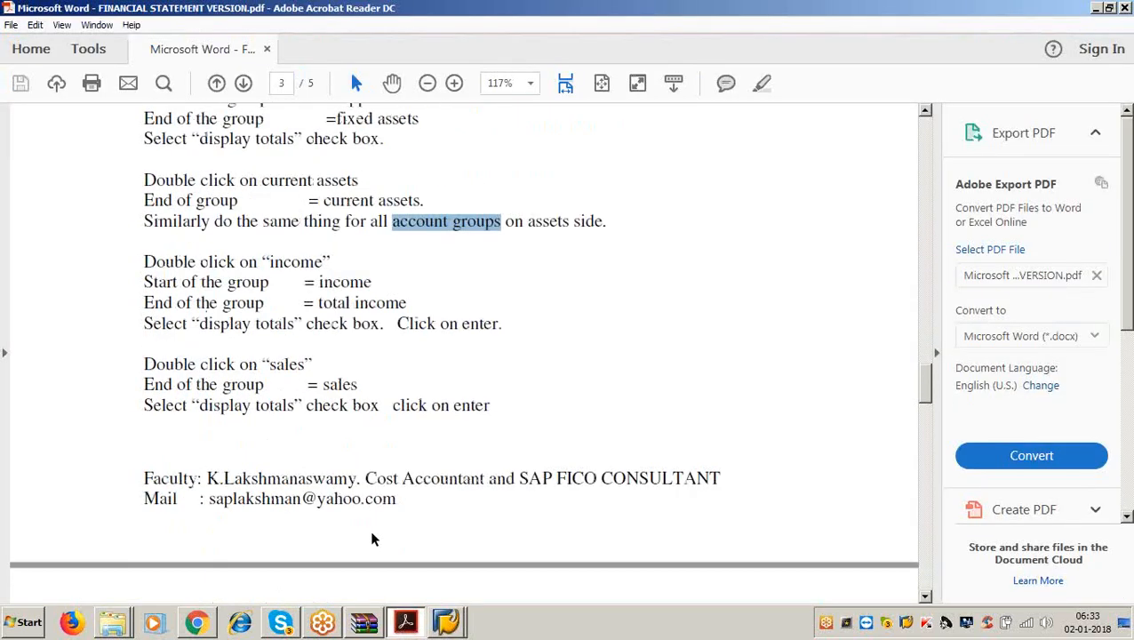
scroll(372, 537, "down", 5)
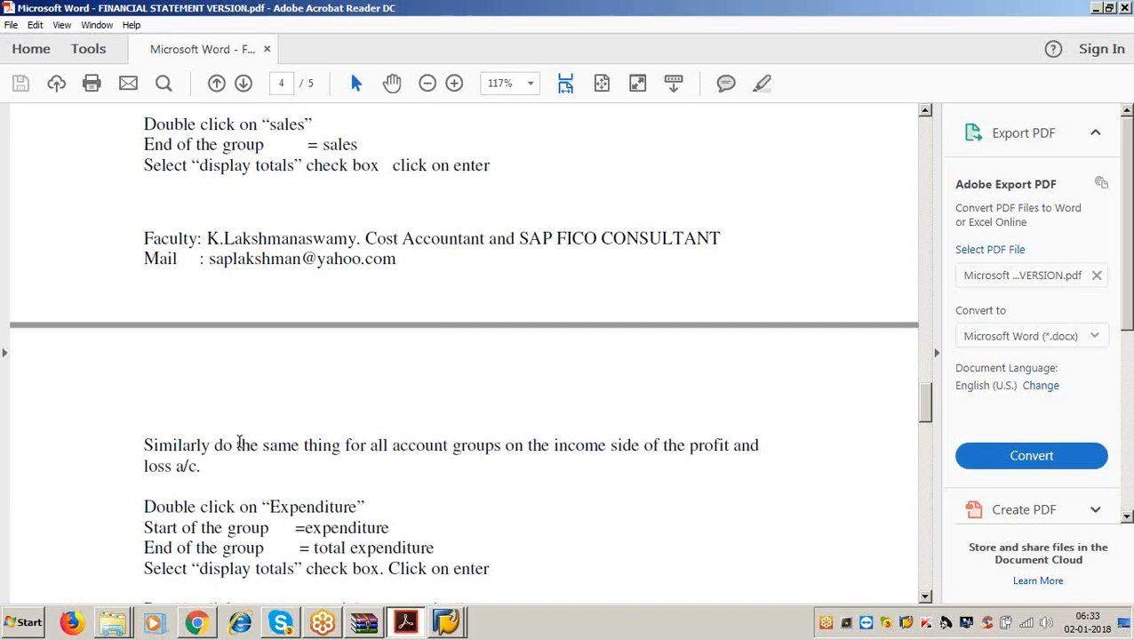
left_click_drag(238, 444, 518, 443)
left_click(510, 514)
left_click_drag(392, 444, 500, 446)
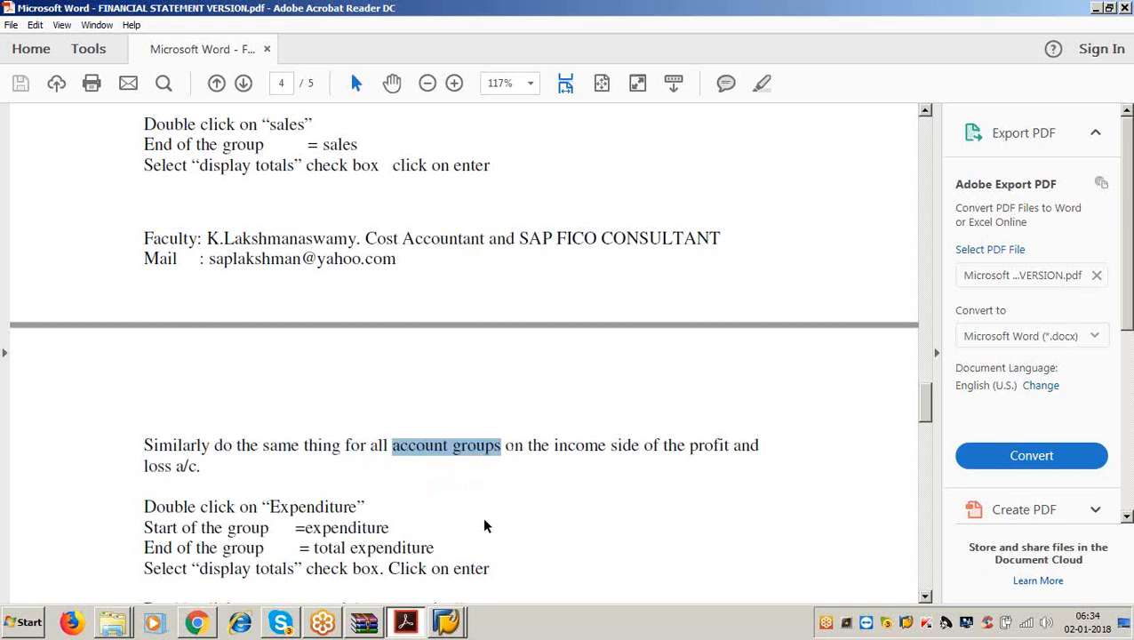
left_click(1096, 8)
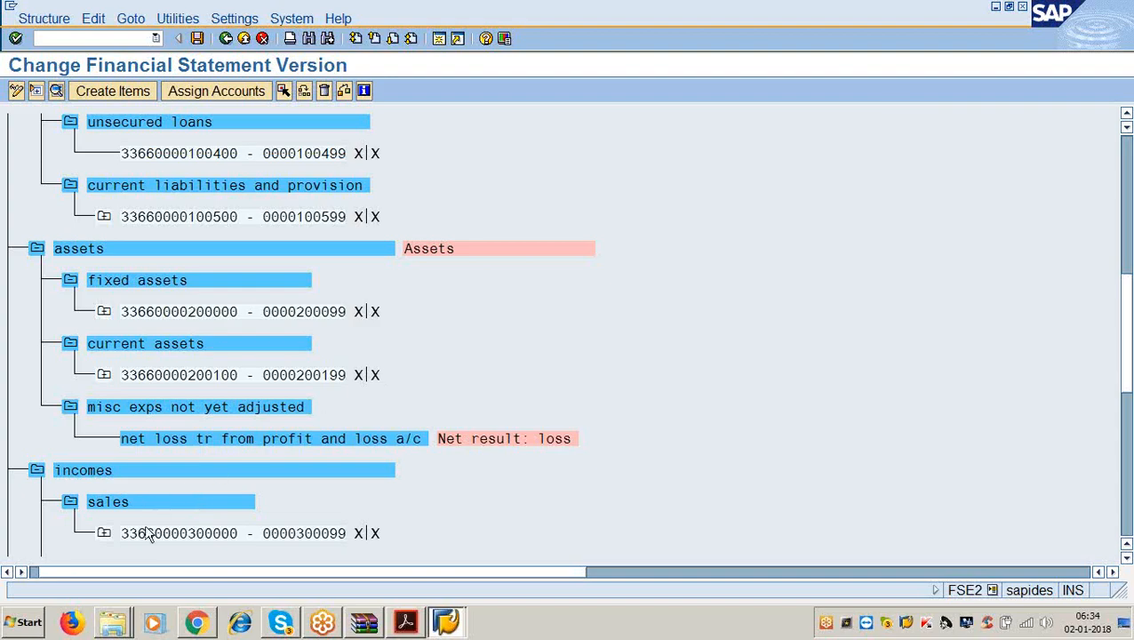
Set end-of-group texts 'other incomes' and 'incr/decr of stocks' on their matching groups.
scroll(144, 524, "down", 2)
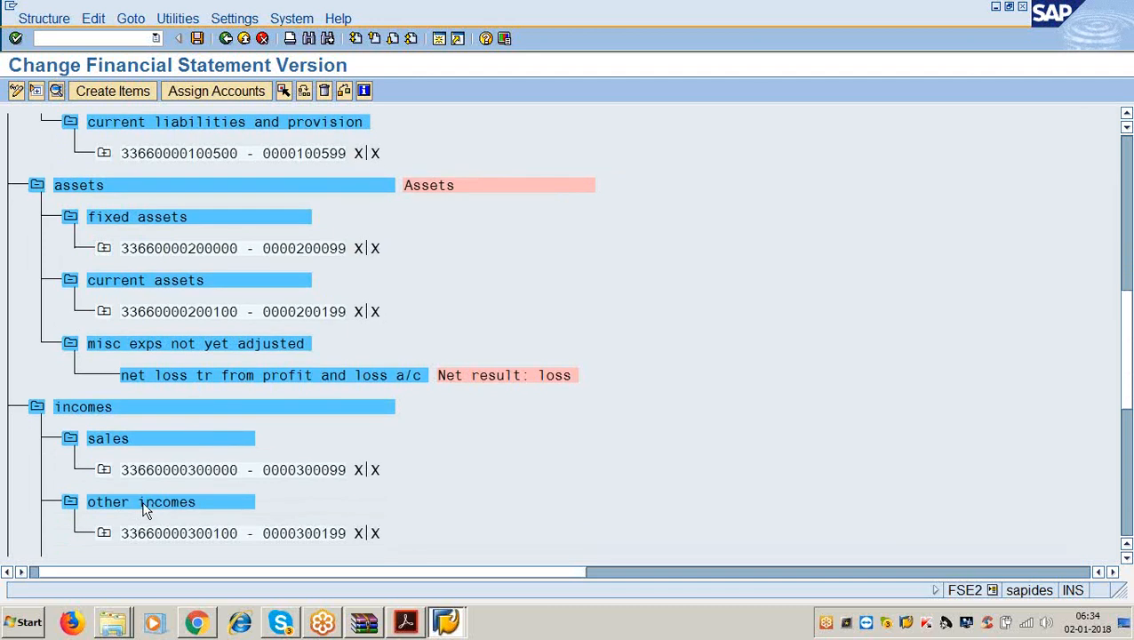
double_click(144, 504)
left_click(455, 286)
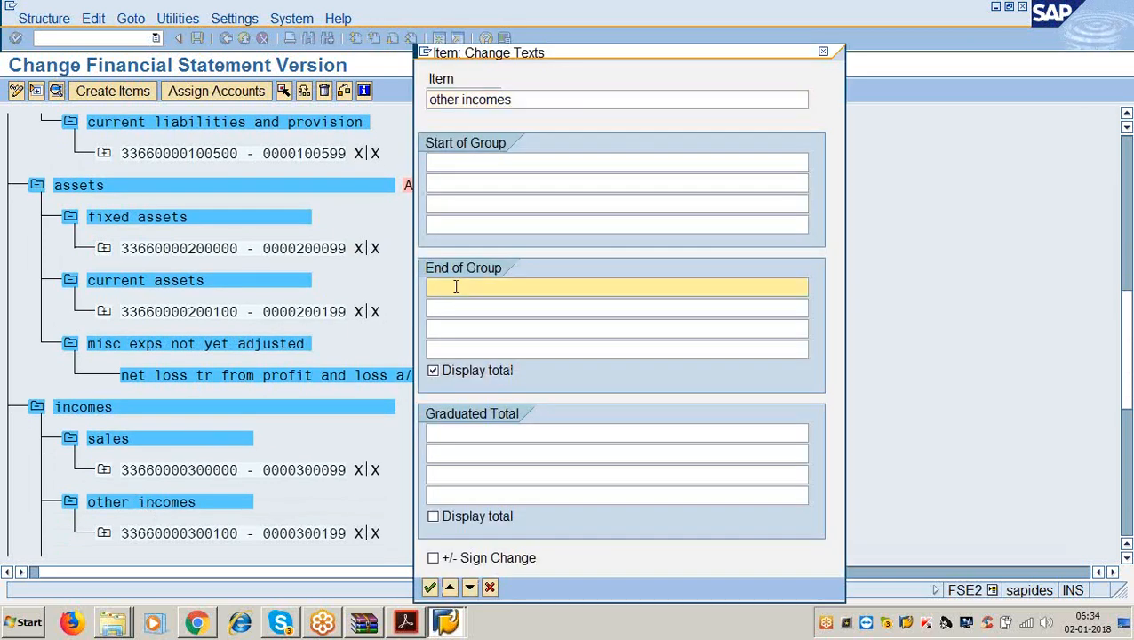
type("other incomes")
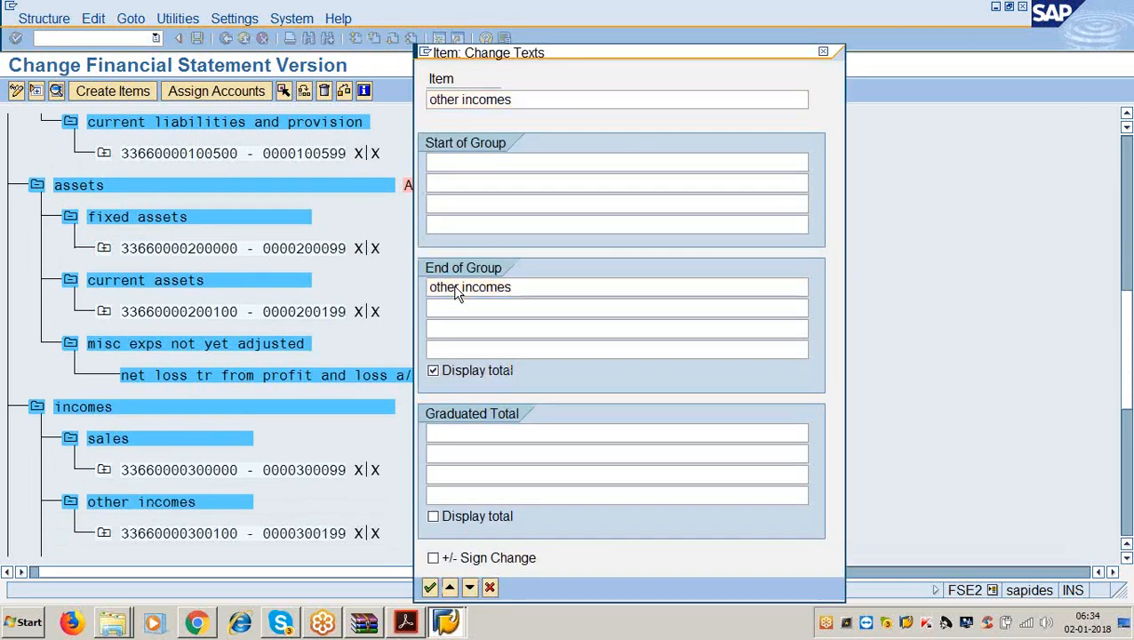
key("Return")
scroll(374, 367, "down", 2)
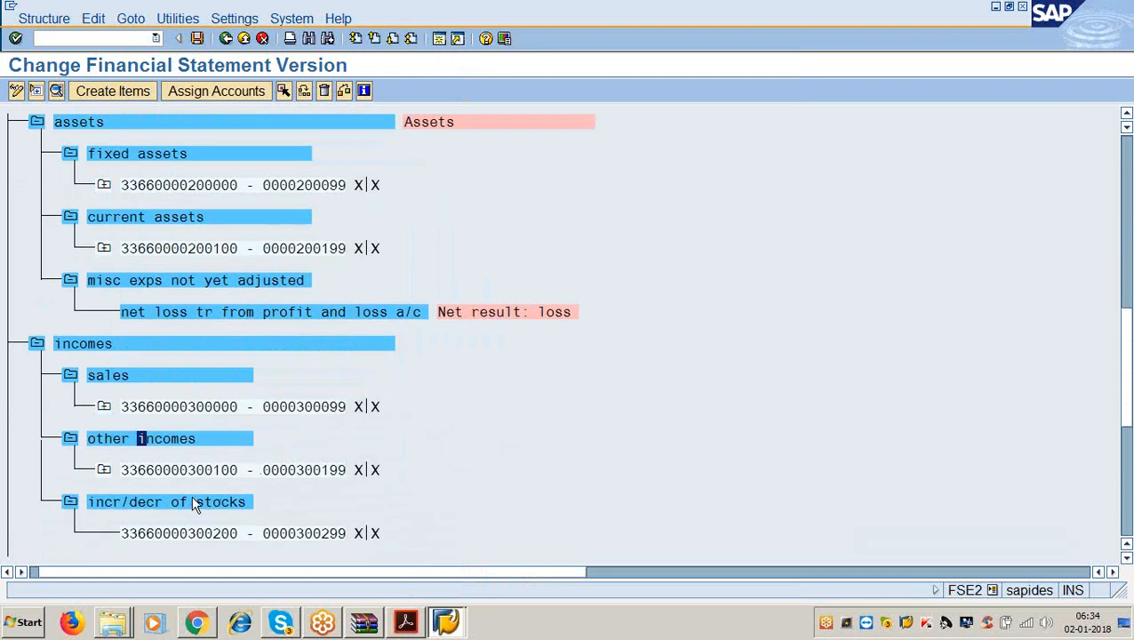
double_click(195, 504)
left_click(469, 285)
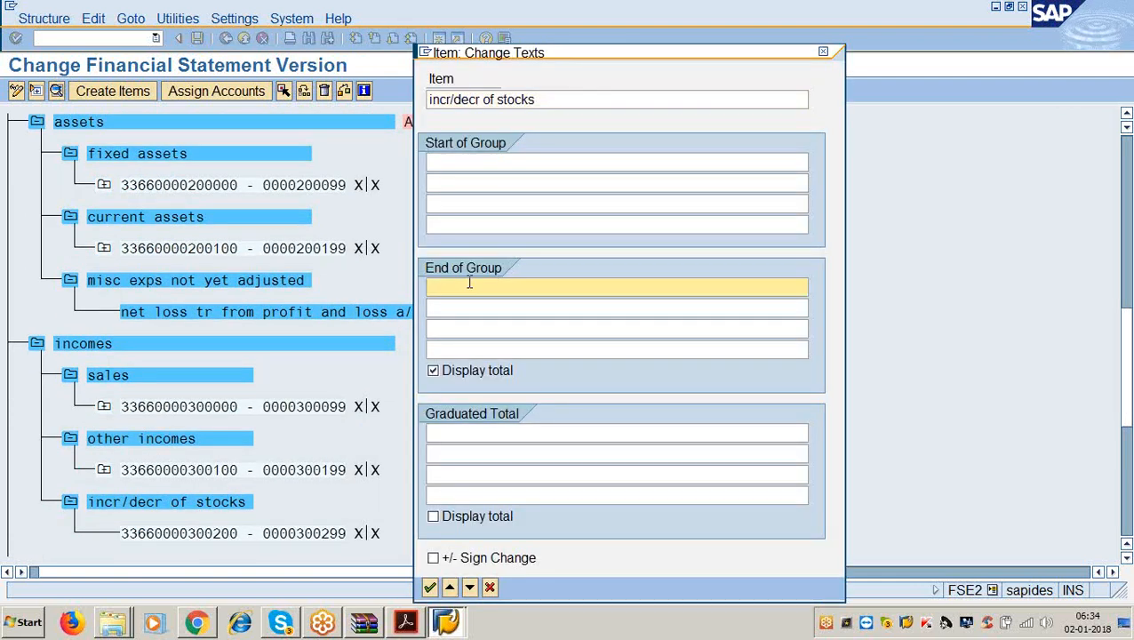
type("incr/decr ofs tocks")
key("Return")
Give the expnditures group start text 'expenditure' and a total-expenditure end text.
scroll(331, 453, "down", 2)
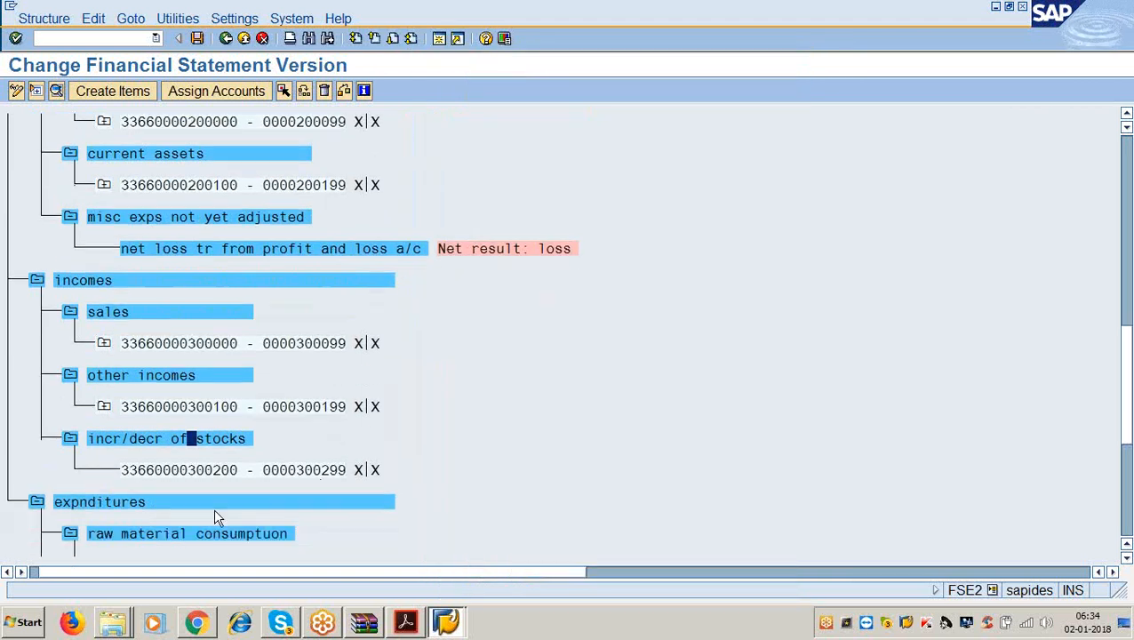
left_click(209, 504)
double_click(209, 504)
left_click(471, 159)
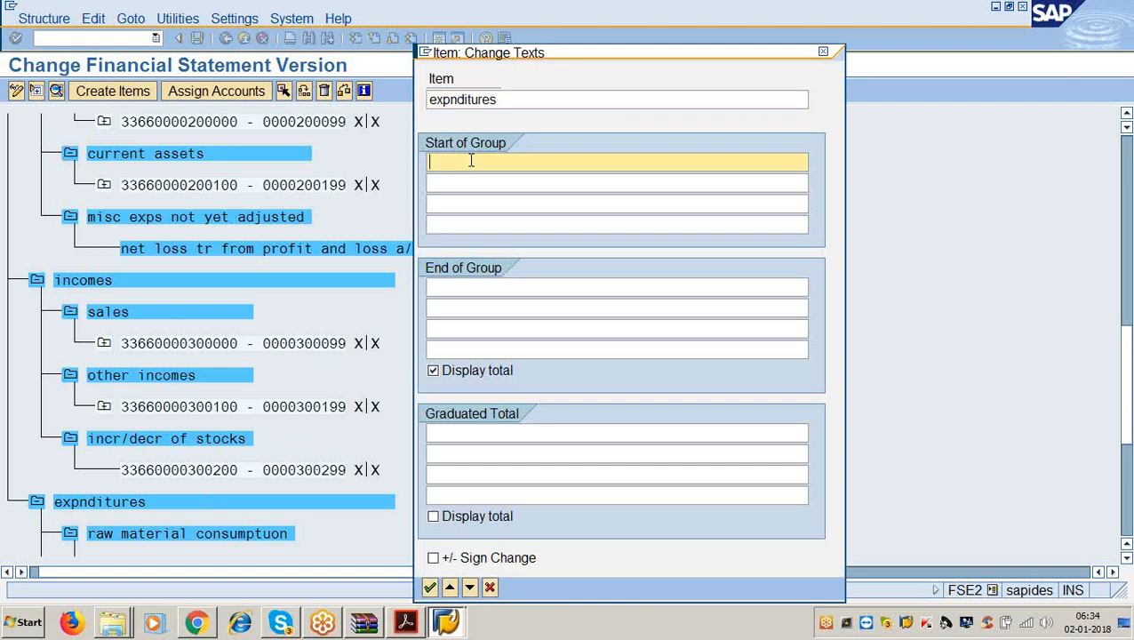
type("expendirue")
key("BackSpace")
key("BackSpace")
key("BackSpace")
type("ture")
key("Tab")
key("Tab")
key("Tab")
key("Tab")
type("total ")
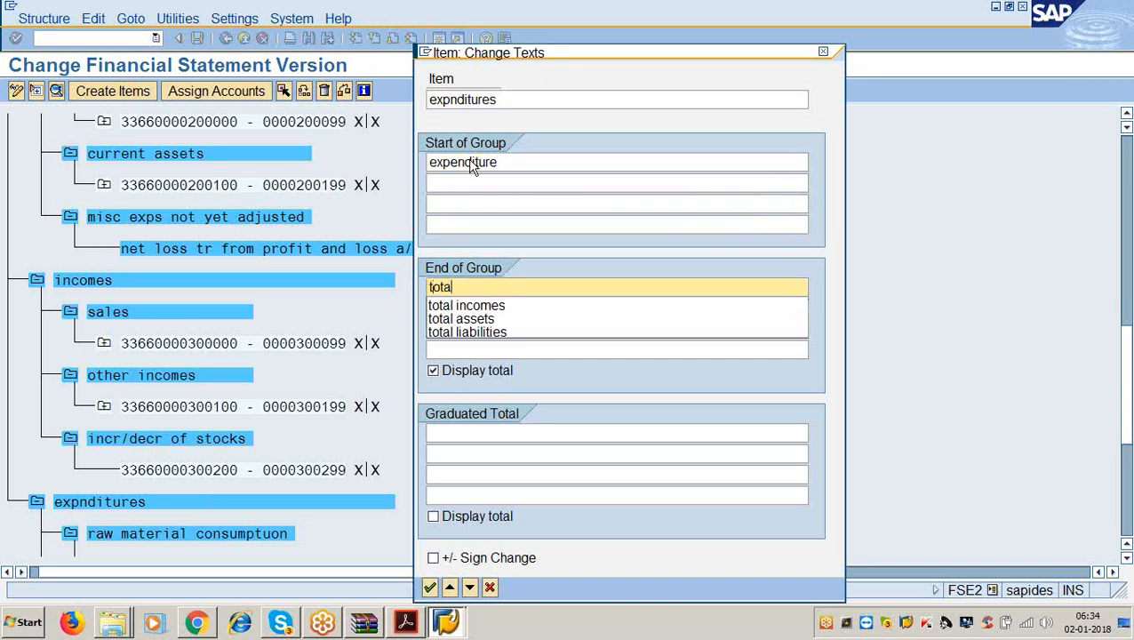
type("expenditure")
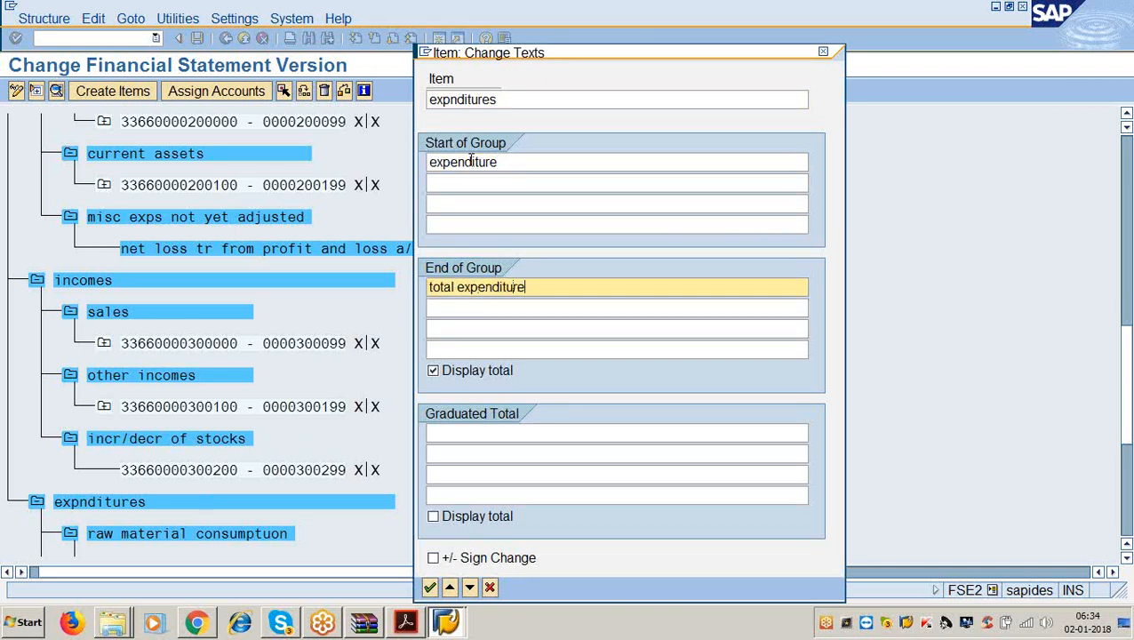
key("Return")
Set raw material consumptuon's end-of-group text to 'raw material consumption'.
scroll(290, 266, "down", 2)
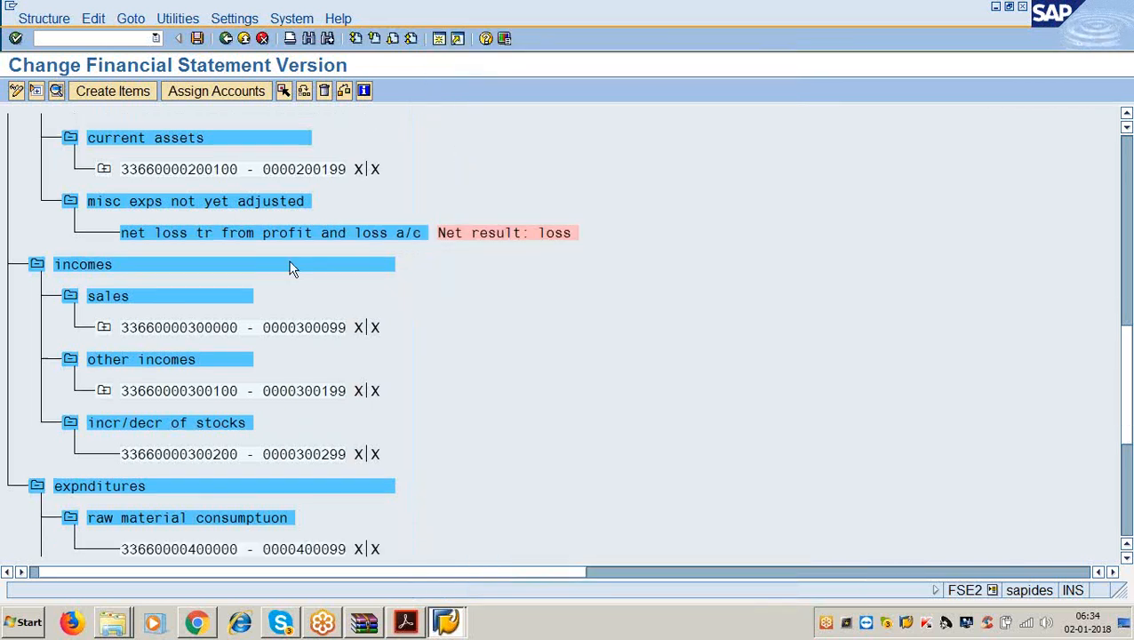
double_click(159, 470)
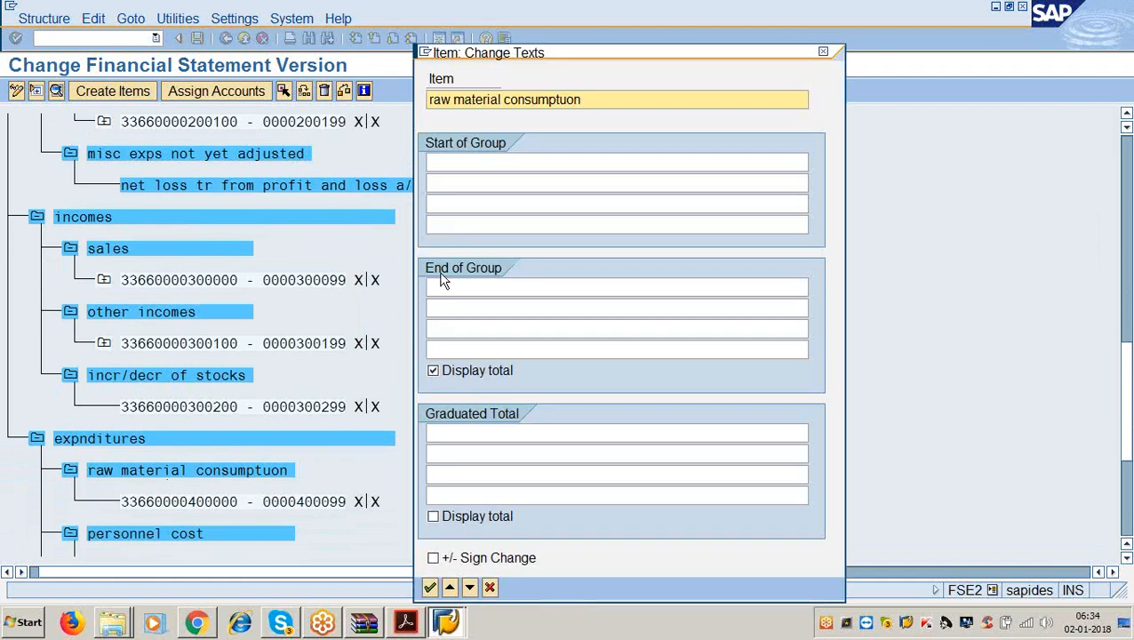
left_click(450, 283)
type("raw")
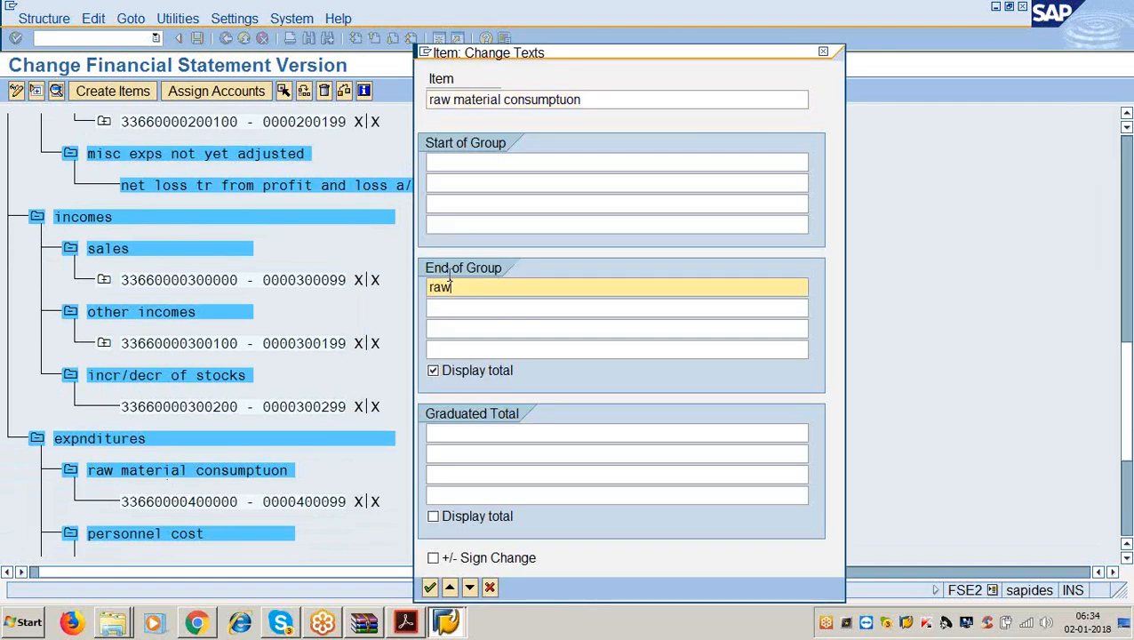
type(" material consumption")
key("Return")
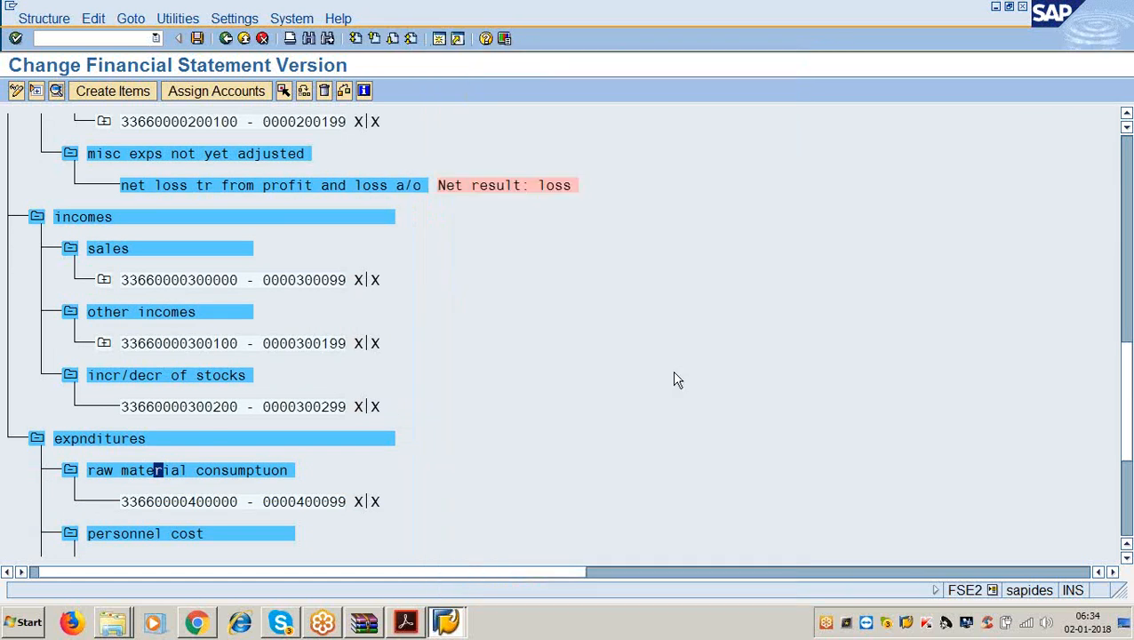
Highlight 'account groups' in the PDF's expenditure-side note, then minimize the guide.
left_click(406, 624)
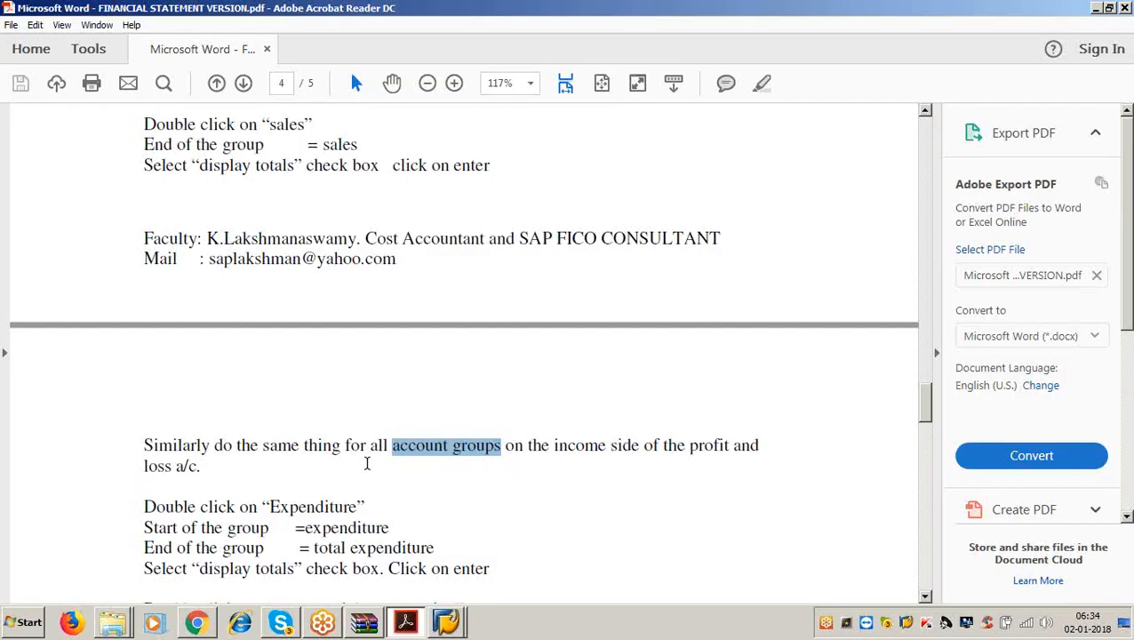
scroll(367, 462, "down", 3)
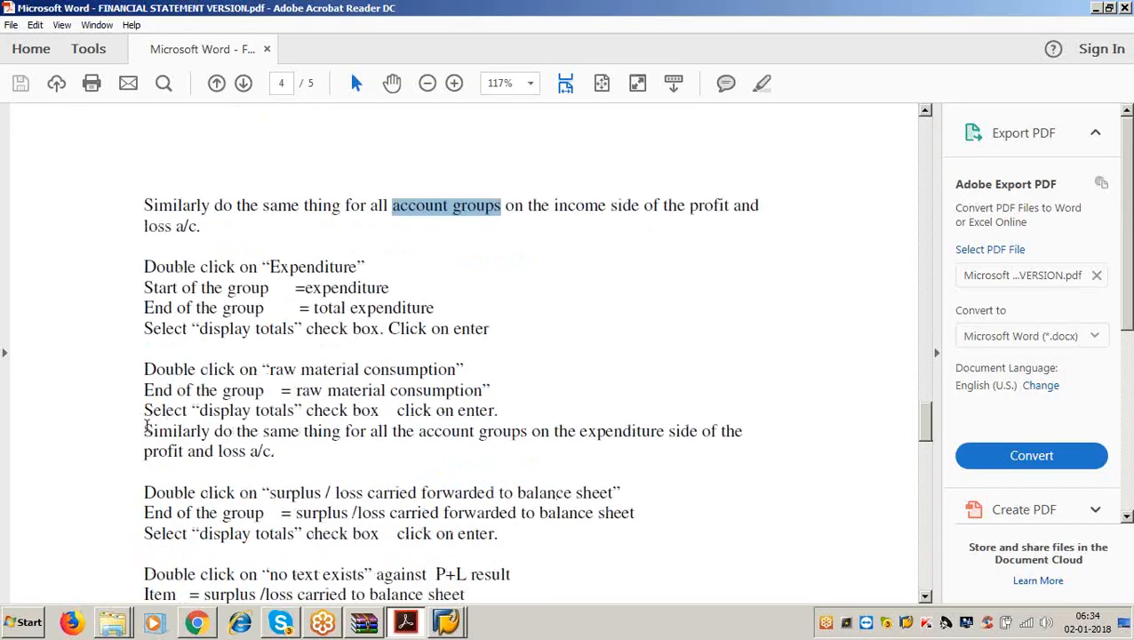
left_click_drag(145, 430, 525, 437)
left_click(527, 439)
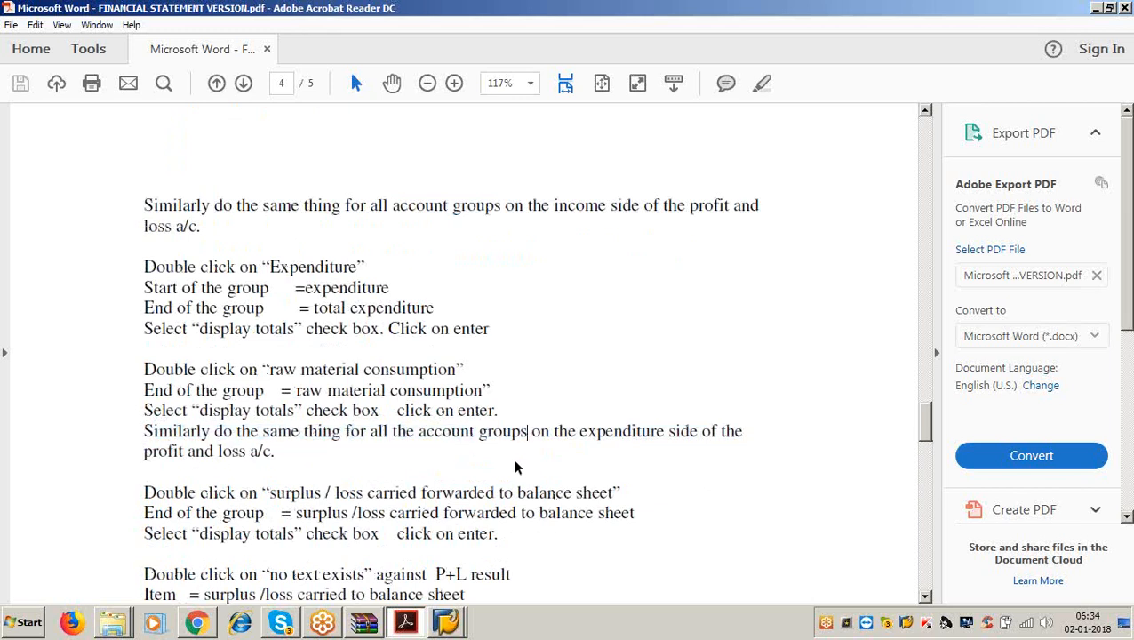
left_click_drag(418, 431, 527, 436)
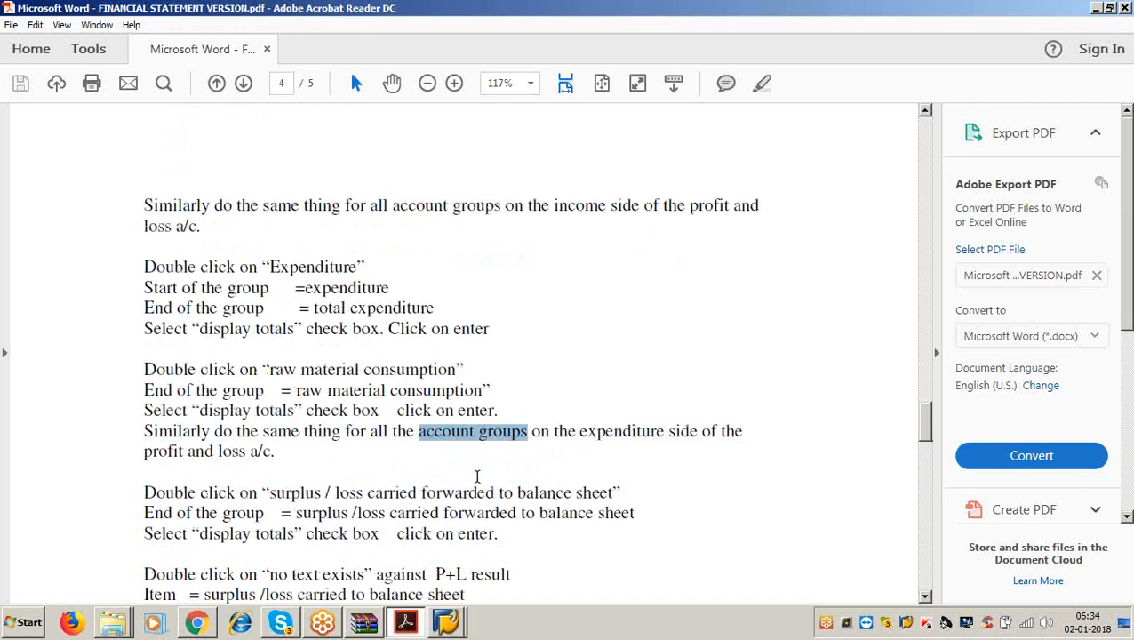
left_click(1096, 8)
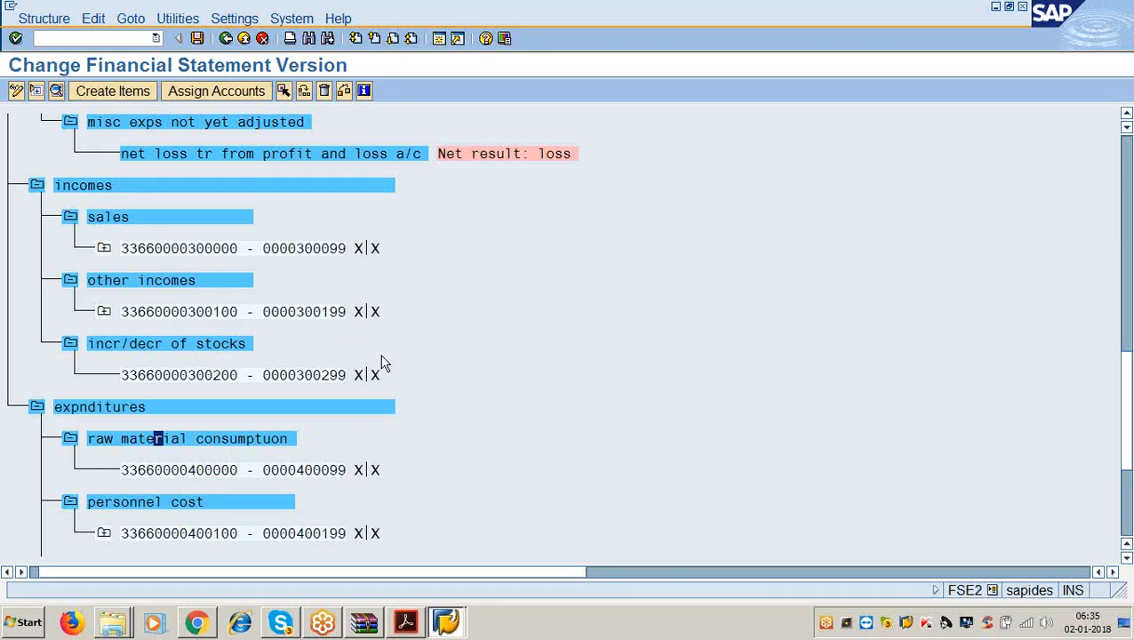
Give the personnel cost and manufacturing cost items end-of-group texts matching their names.
scroll(186, 467, "down", 1)
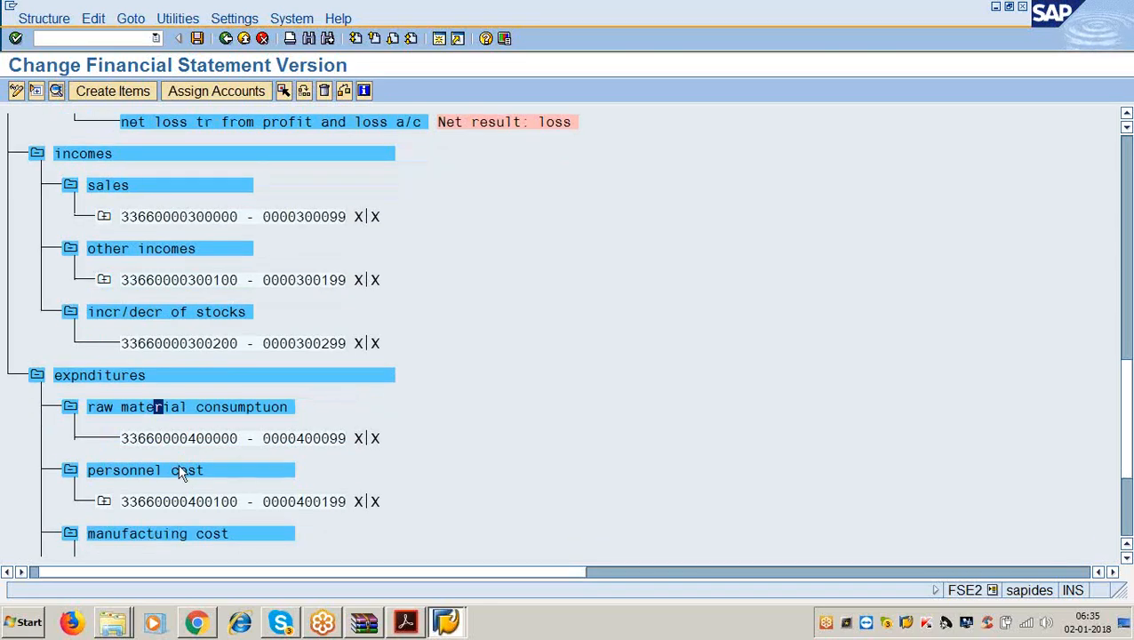
double_click(178, 473)
left_click(449, 284)
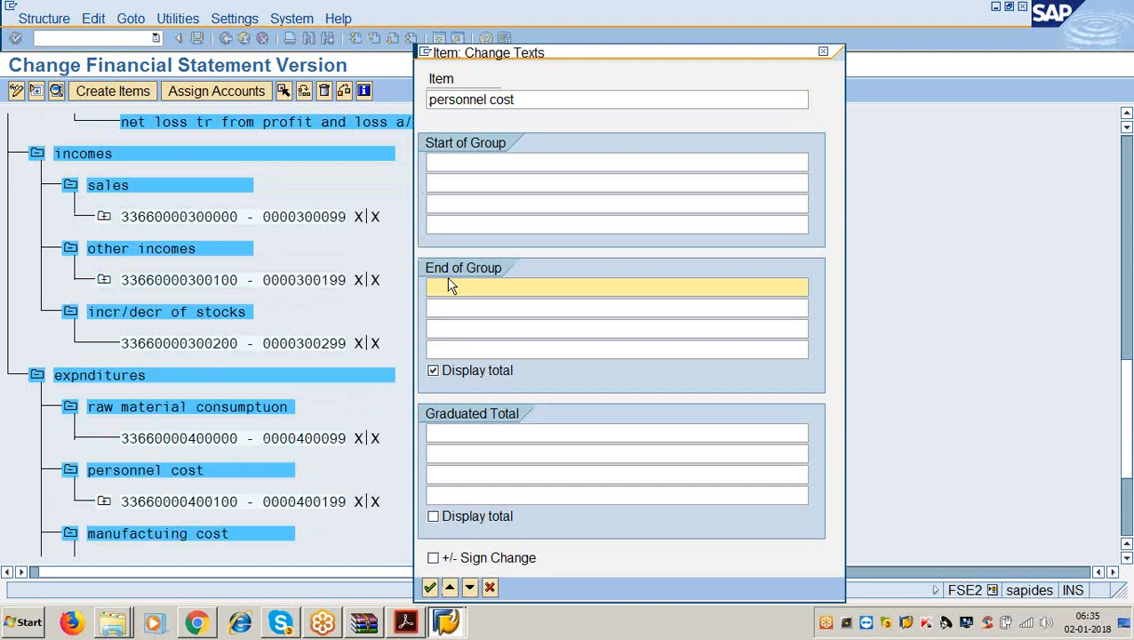
type("personnel cost")
key("Return")
scroll(339, 339, "down", 2)
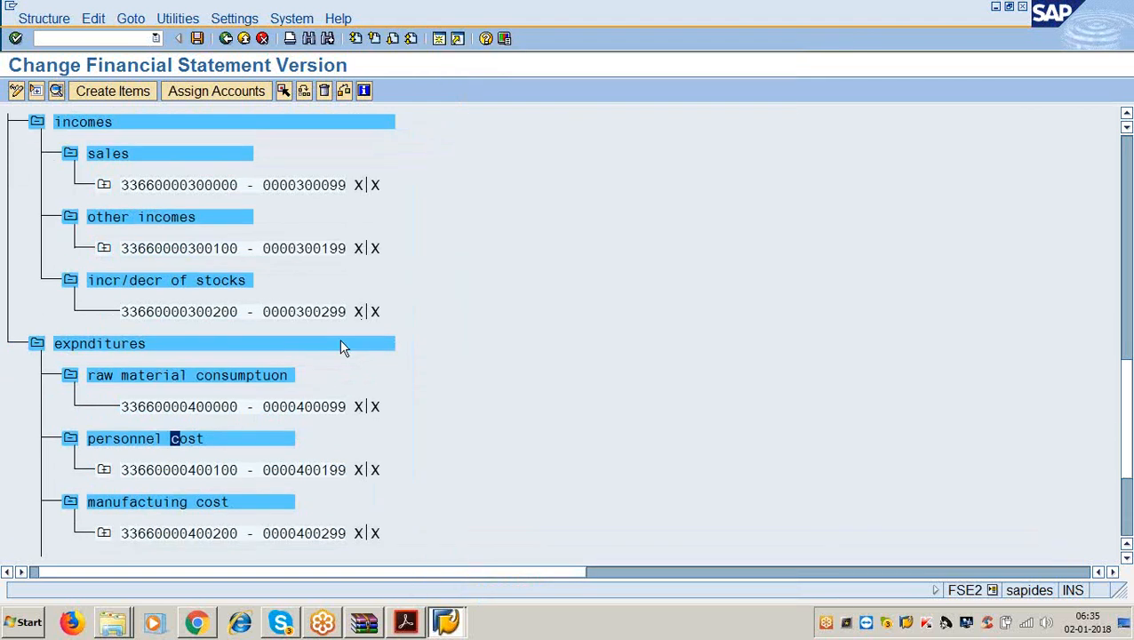
double_click(248, 487)
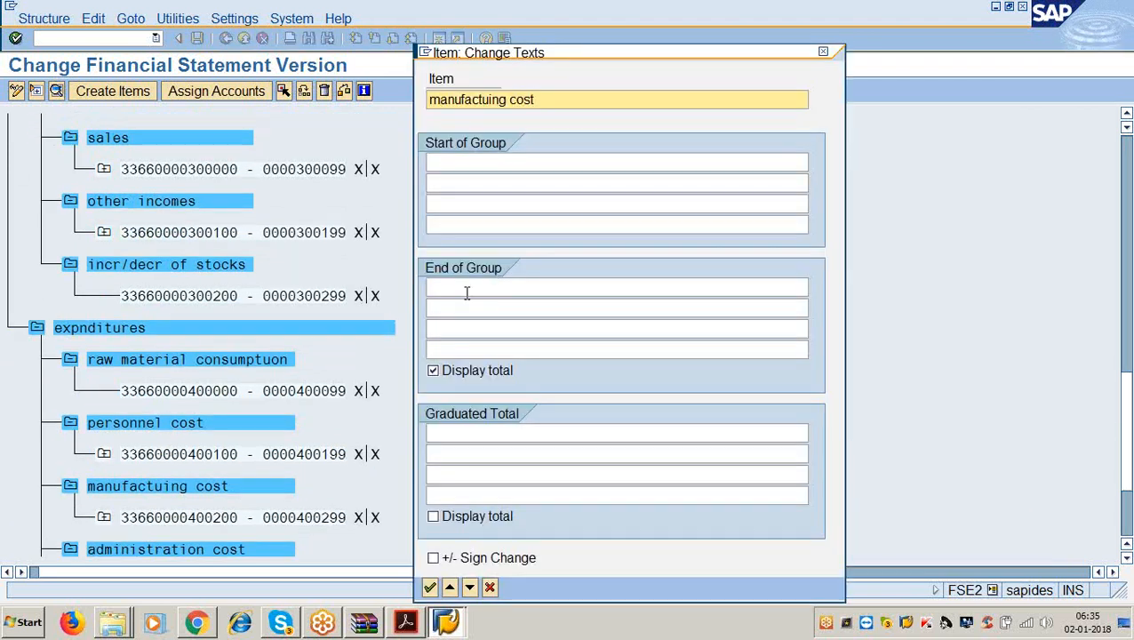
left_click(467, 288)
type("manufac")
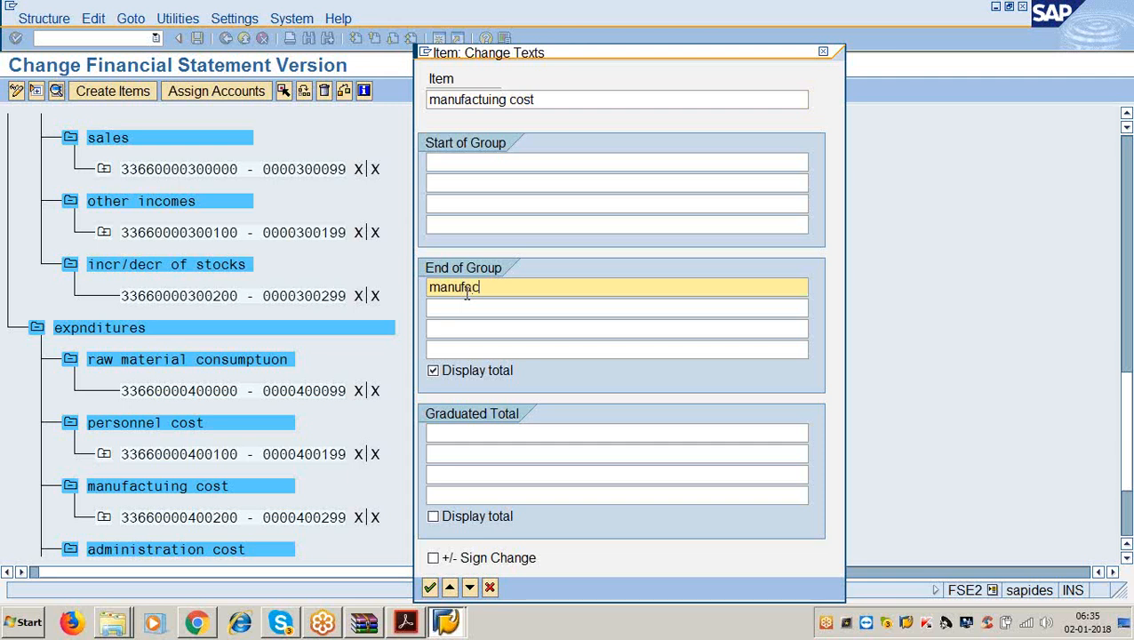
type("turing cost")
key("Return")
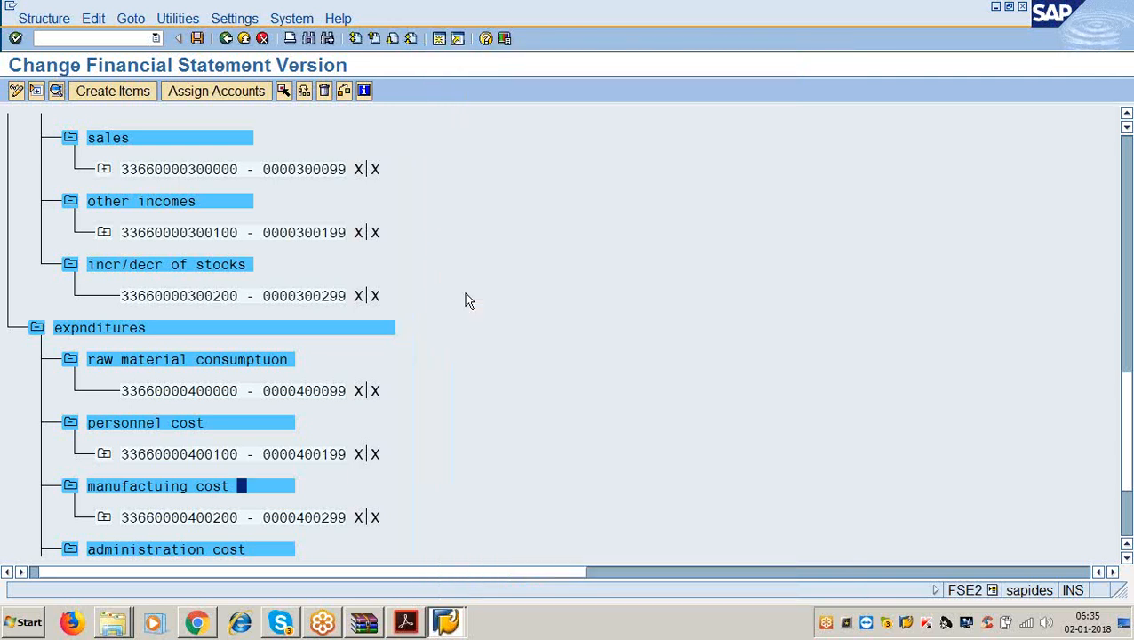
Add the end-of-group texts 'administration cost' and 'interest' to those items.
double_click(249, 523)
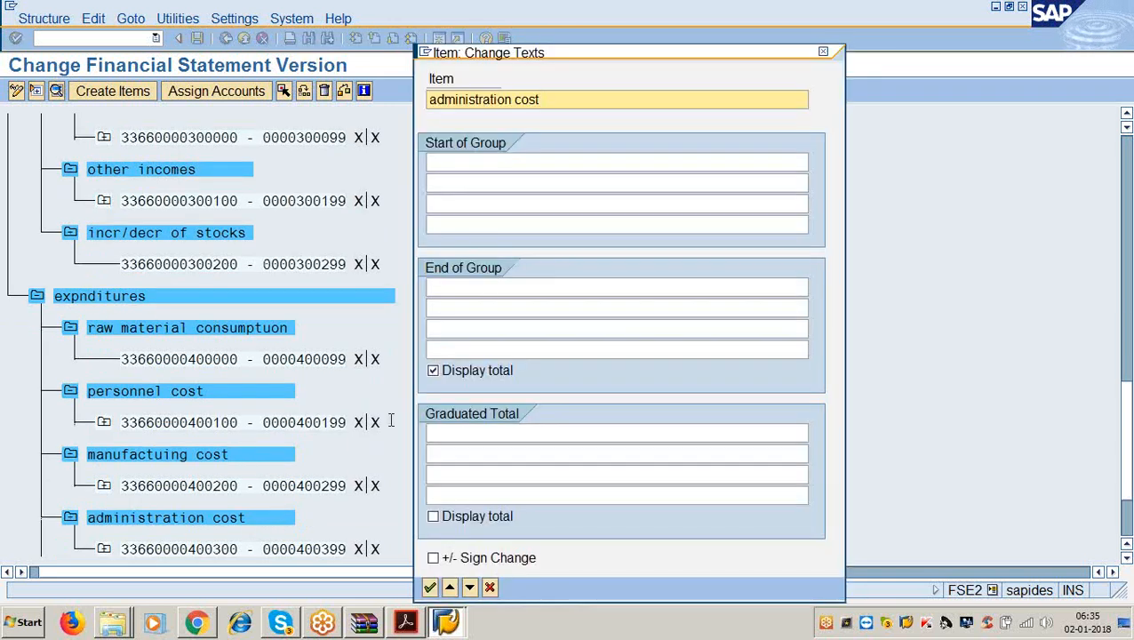
left_click(492, 288)
type("admin")
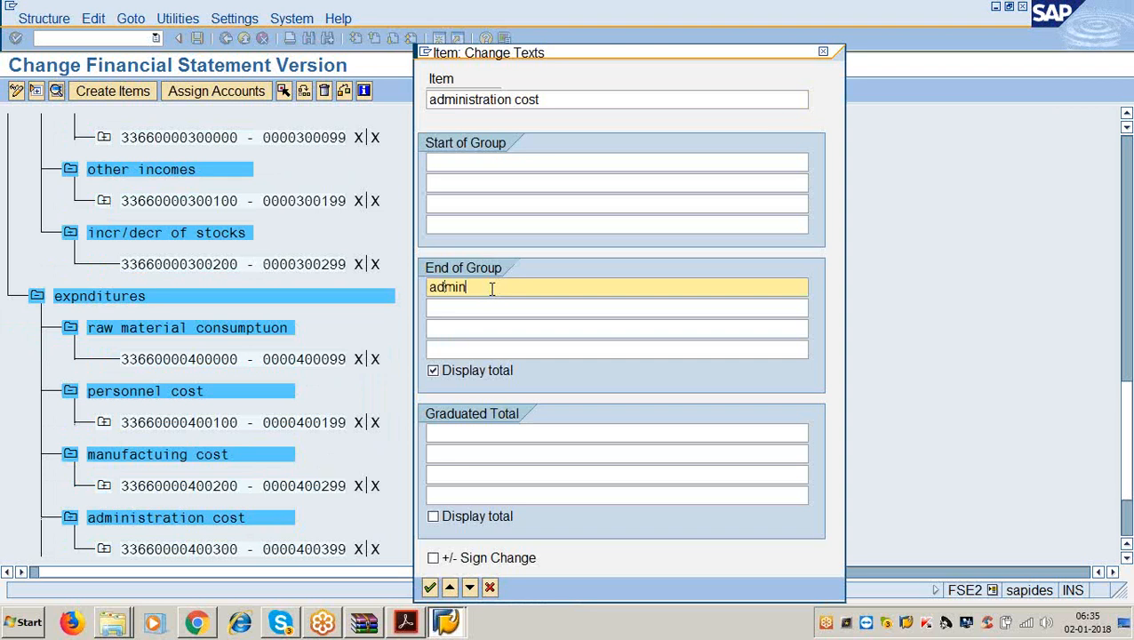
type("istration cost")
key("Return")
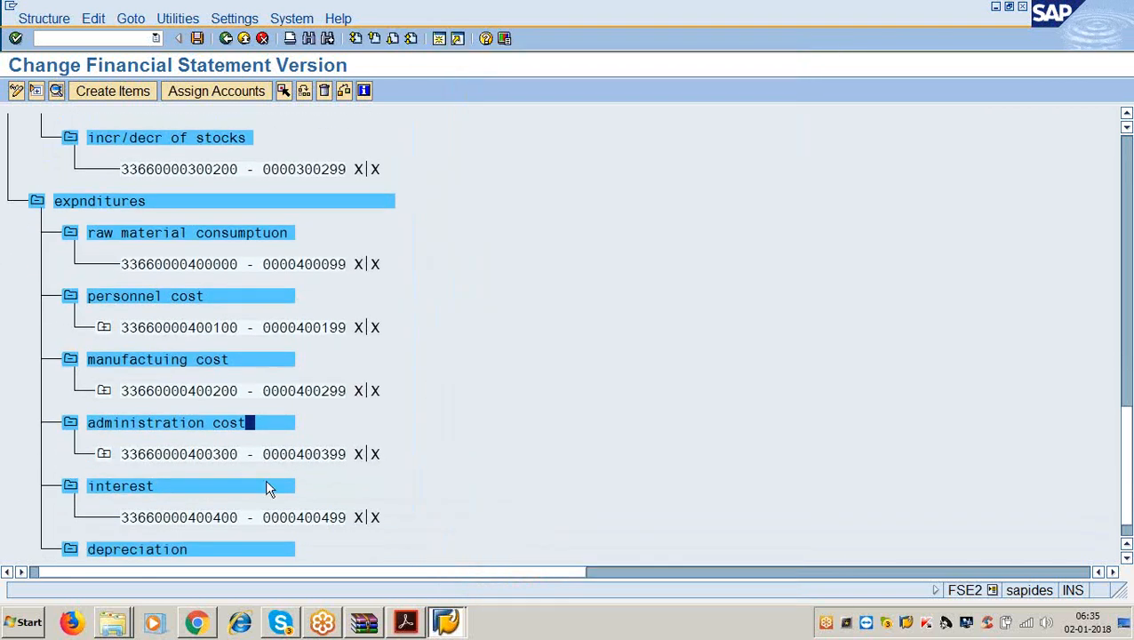
double_click(256, 487)
left_click(473, 284)
type("interest")
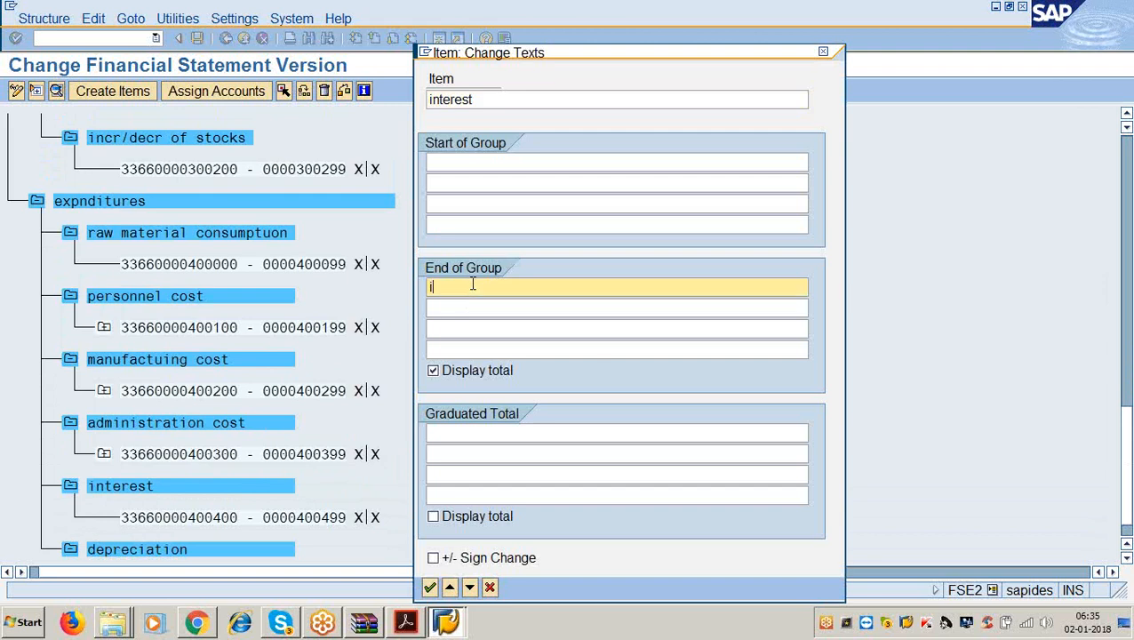
key("Return")
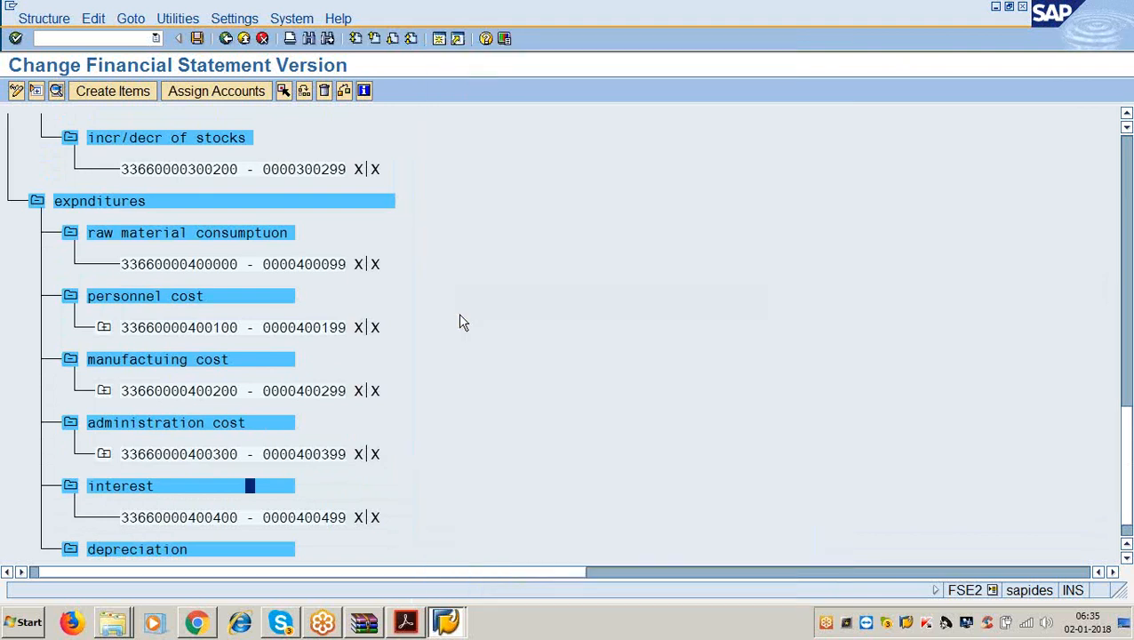
Give the depreciation item the end-of-group text 'depreciation'.
double_click(274, 519)
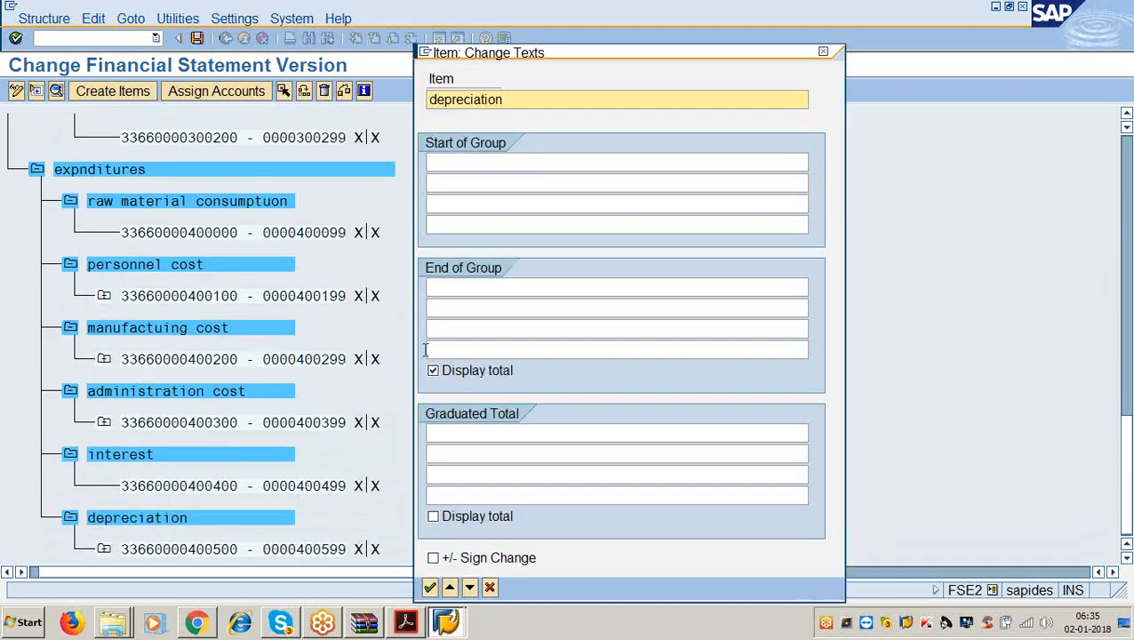
left_click(473, 286)
type("depre")
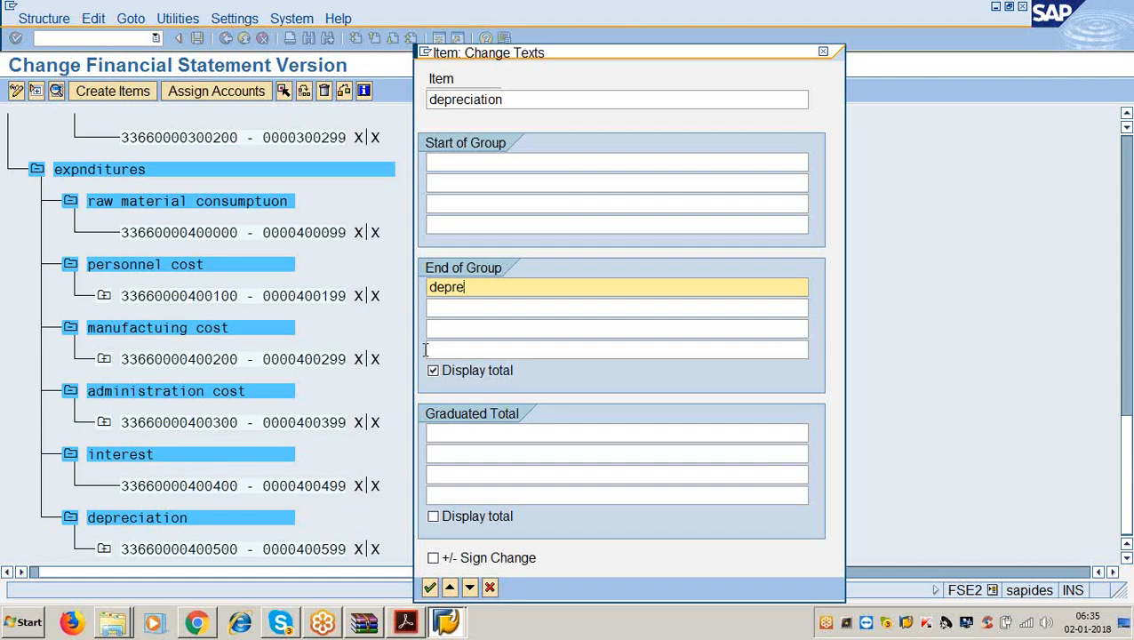
type("ciation")
key("Return")
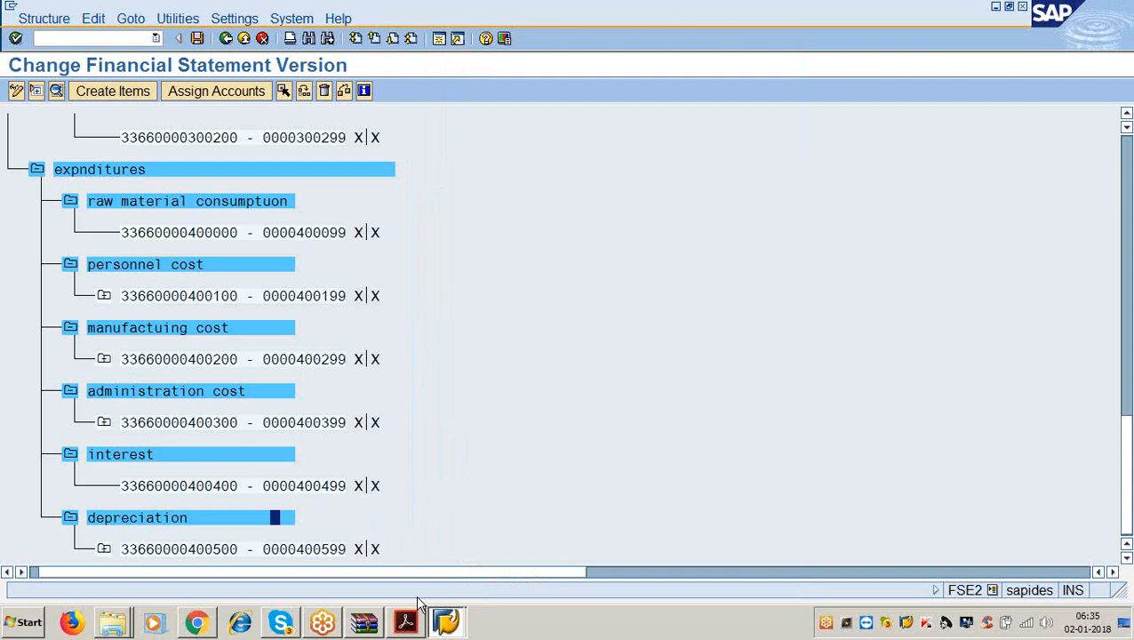
left_click(408, 623)
Highlight the surplus / loss carried forward step in the PDF guide, then minimize Acrobat.
scroll(411, 456, "down", 3)
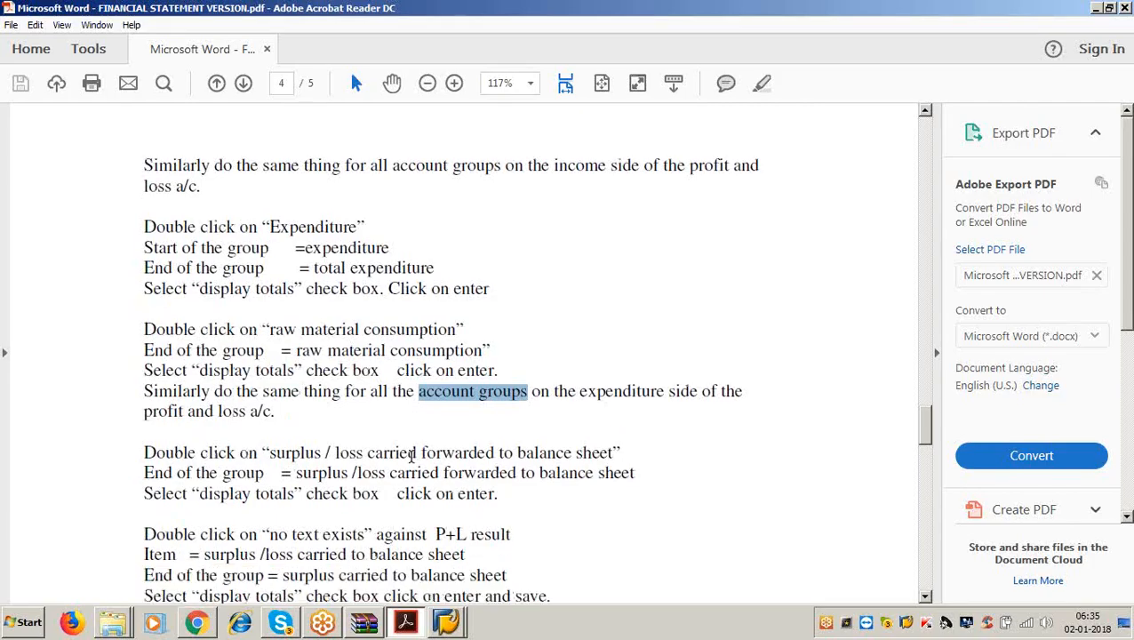
left_click_drag(270, 252, 606, 260)
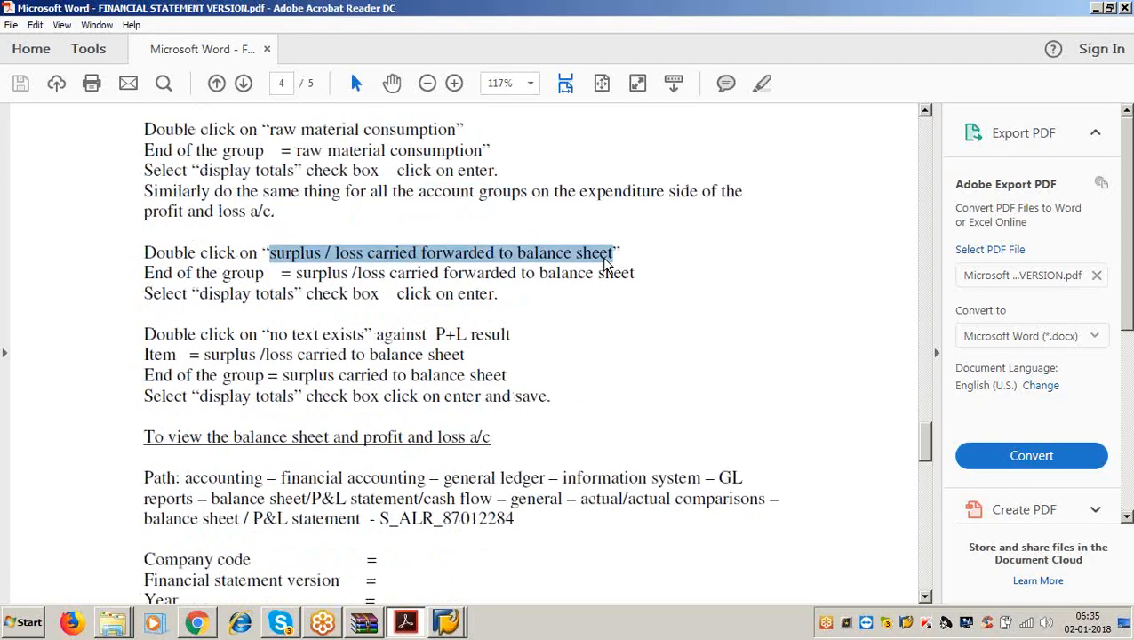
left_click(1097, 9)
Scroll the statement tree up to the top 'surplus or loss carried to balance sheet' node.
scroll(498, 382, "up", 3)
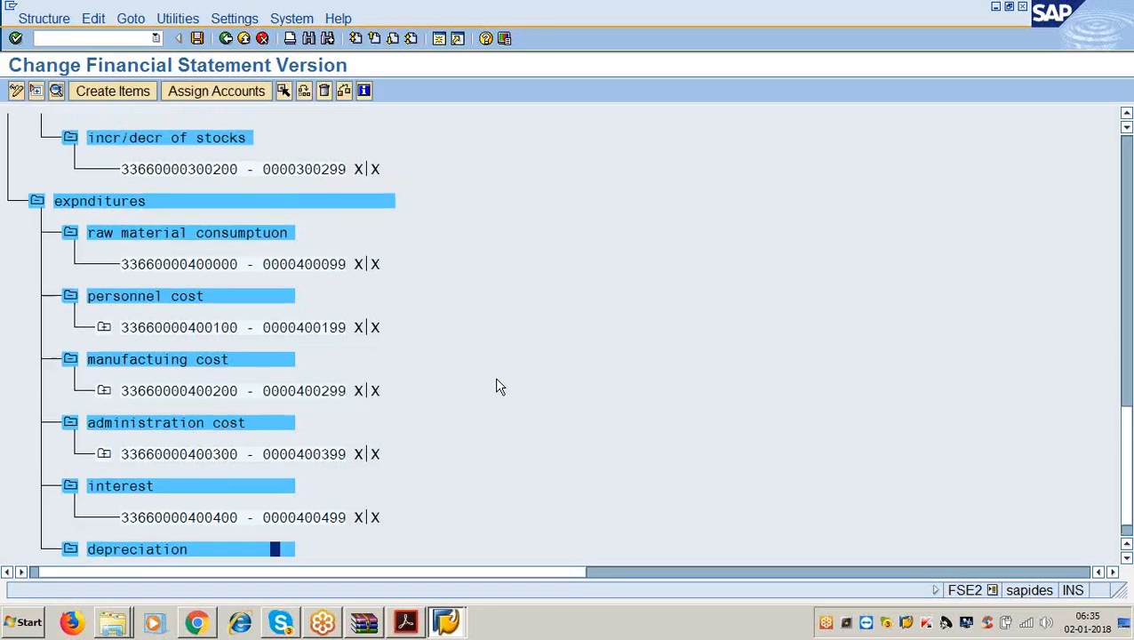
scroll(498, 384, "up", 6)
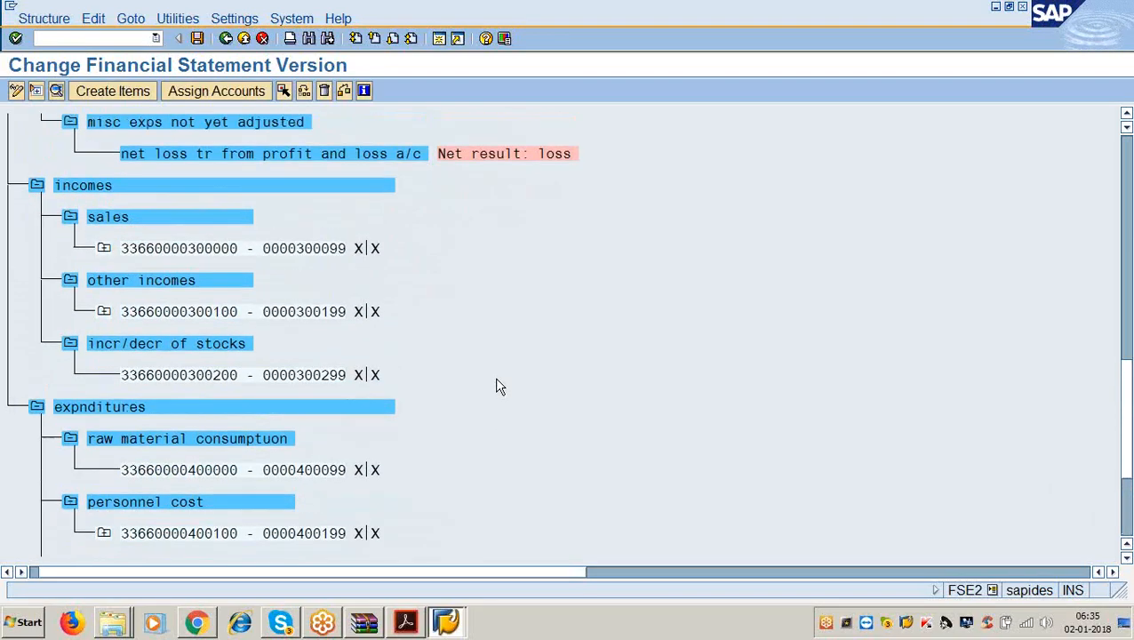
scroll(497, 384, "up", 5)
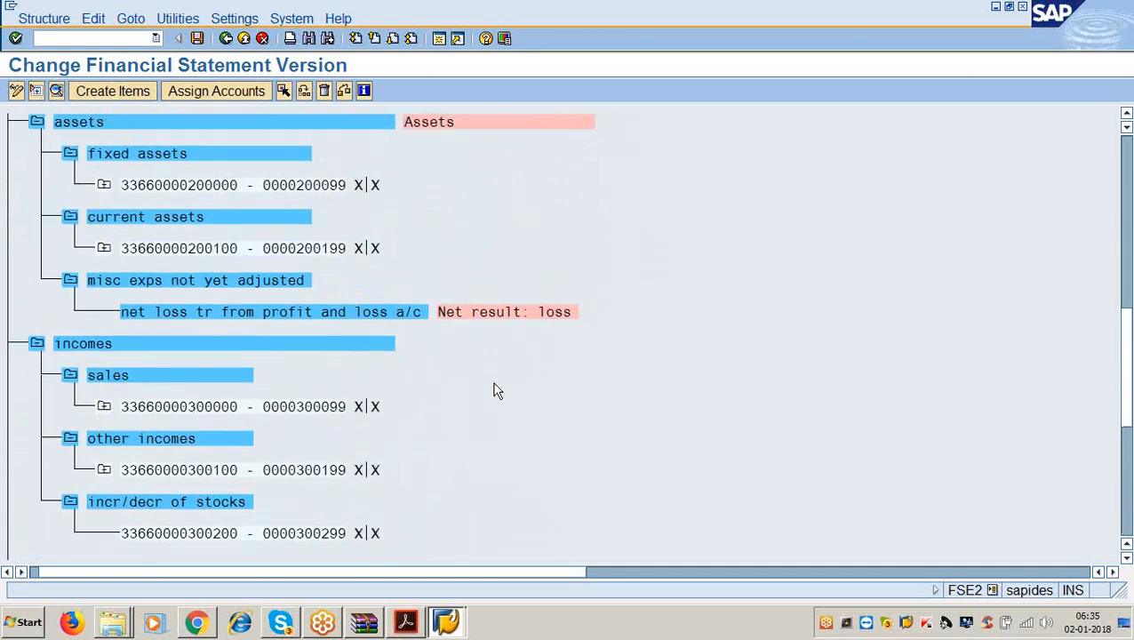
scroll(496, 395, "up", 6)
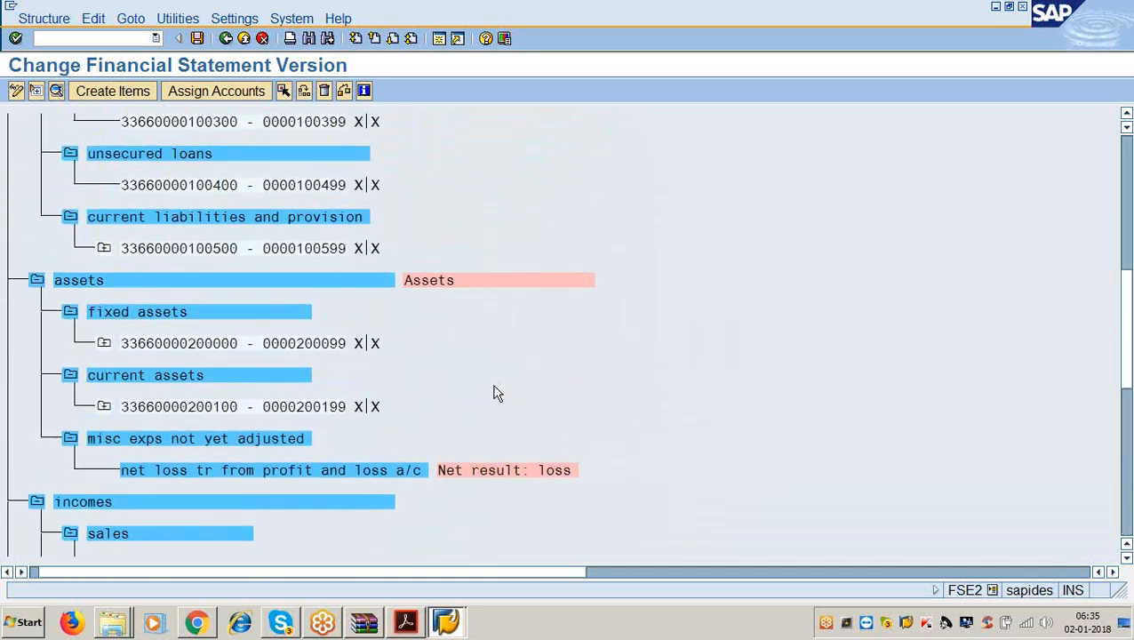
scroll(494, 397, "up", 5)
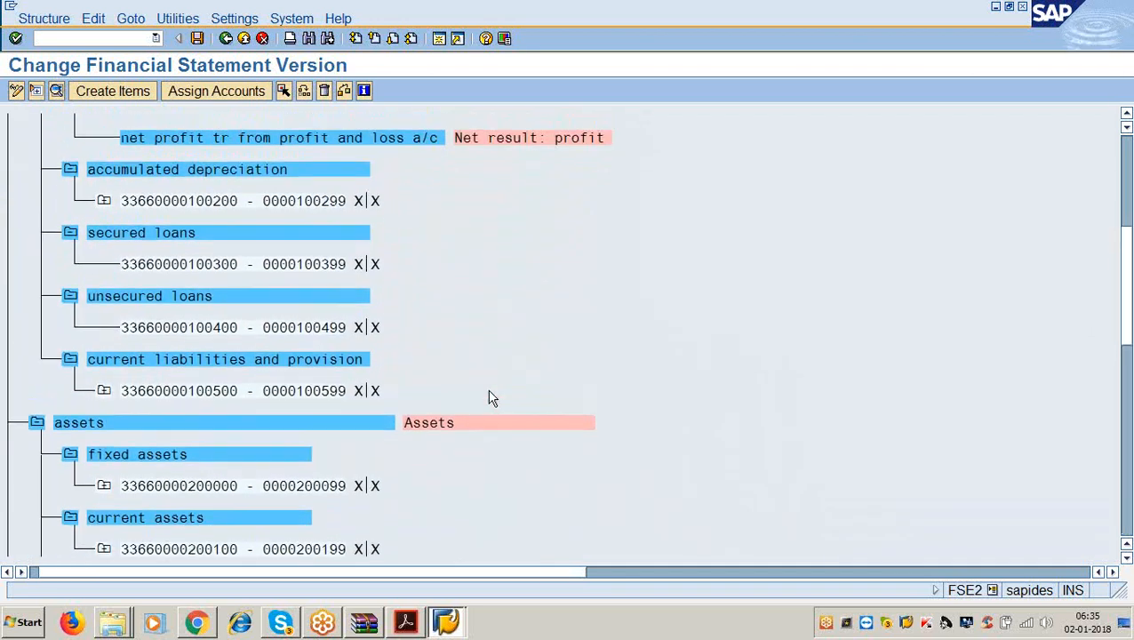
scroll(494, 397, "up", 5)
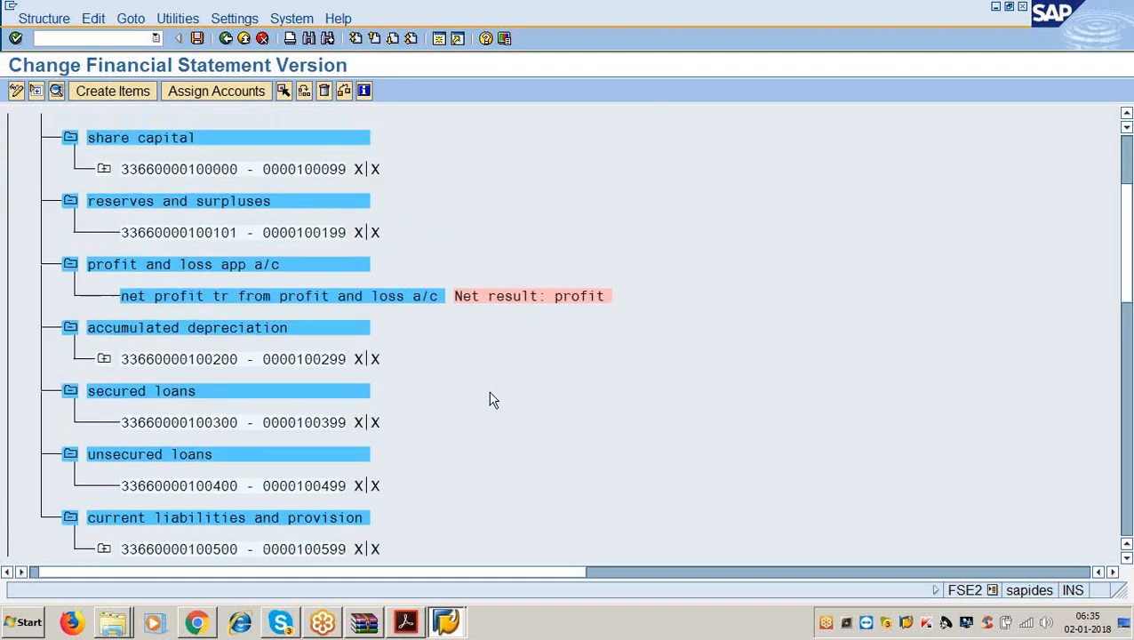
scroll(494, 404, "up", 3)
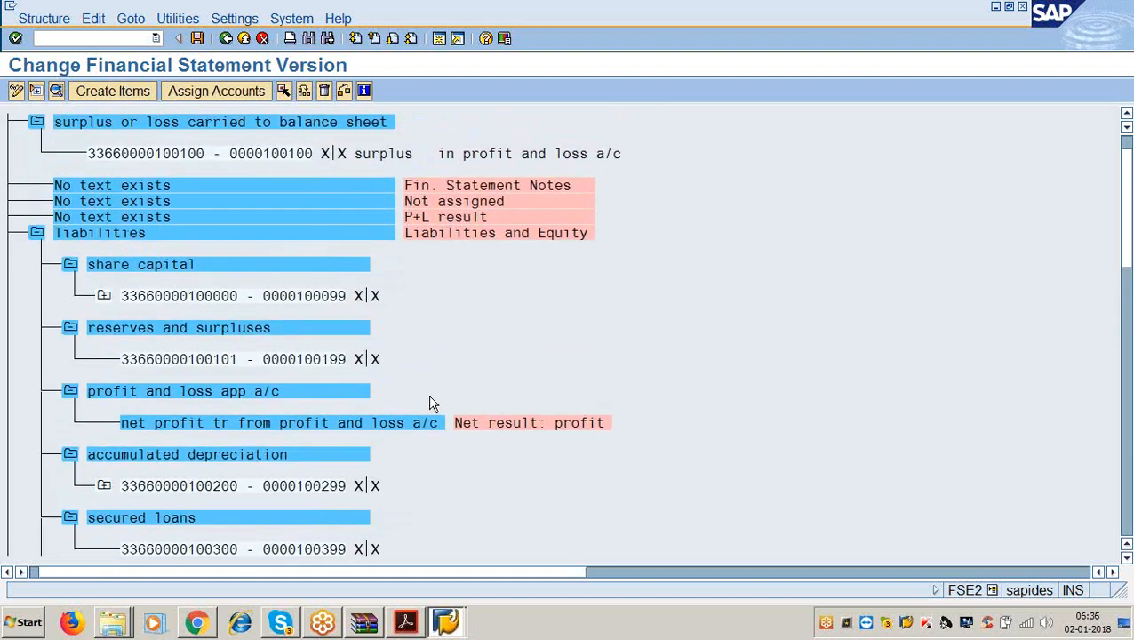
scroll(188, 249, "up", 1)
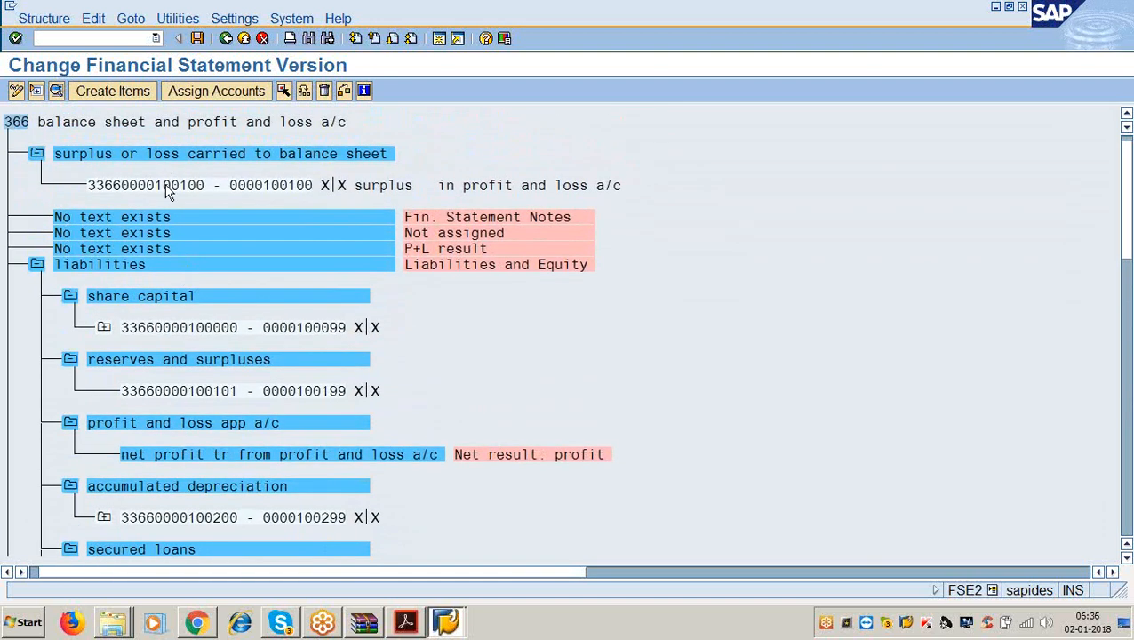
Enter 'surplus or loss carried to balance sheet' as the item's first end-of-group text, total displayed.
double_click(158, 155)
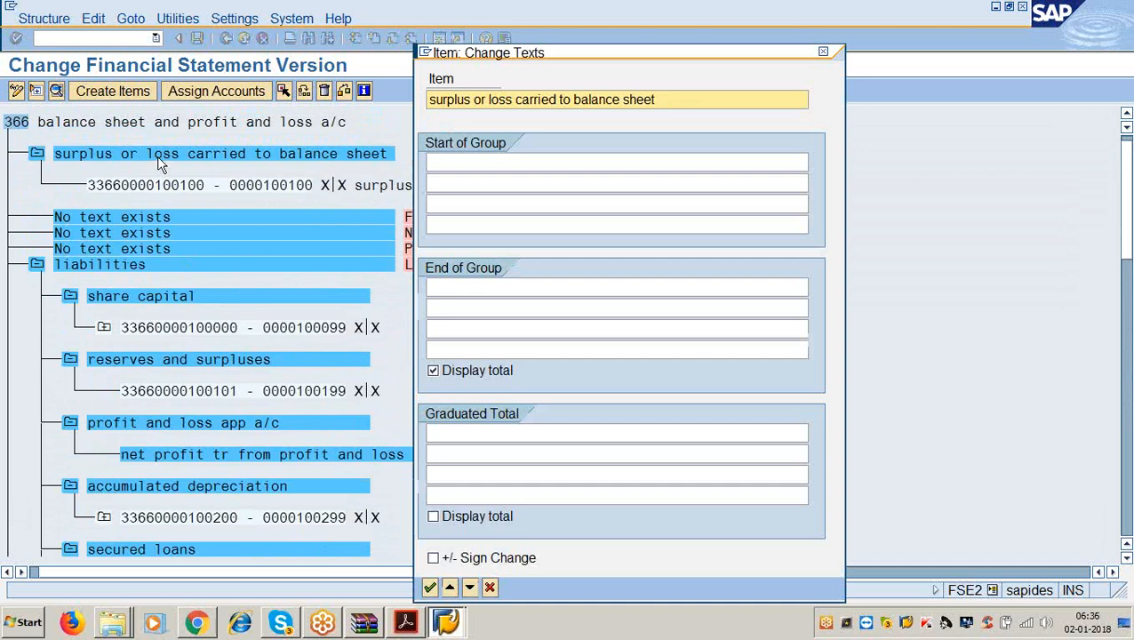
left_click(458, 286)
type("urpl")
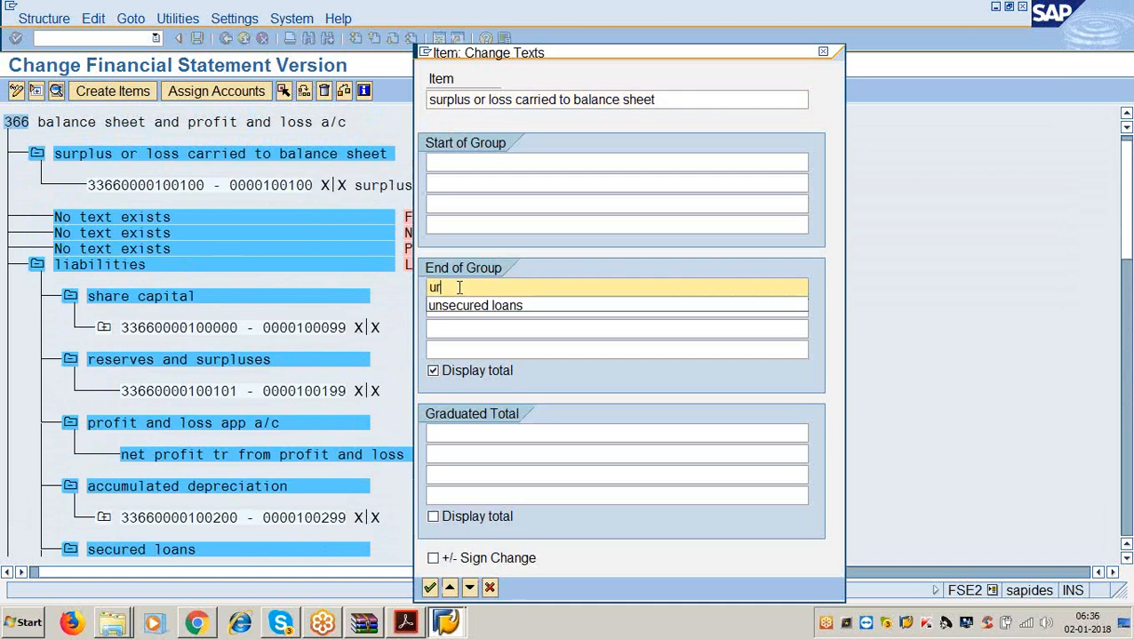
key("BackSpace")
key("BackSpace")
key("BackSpace")
key("BackSpace")
type("sur")
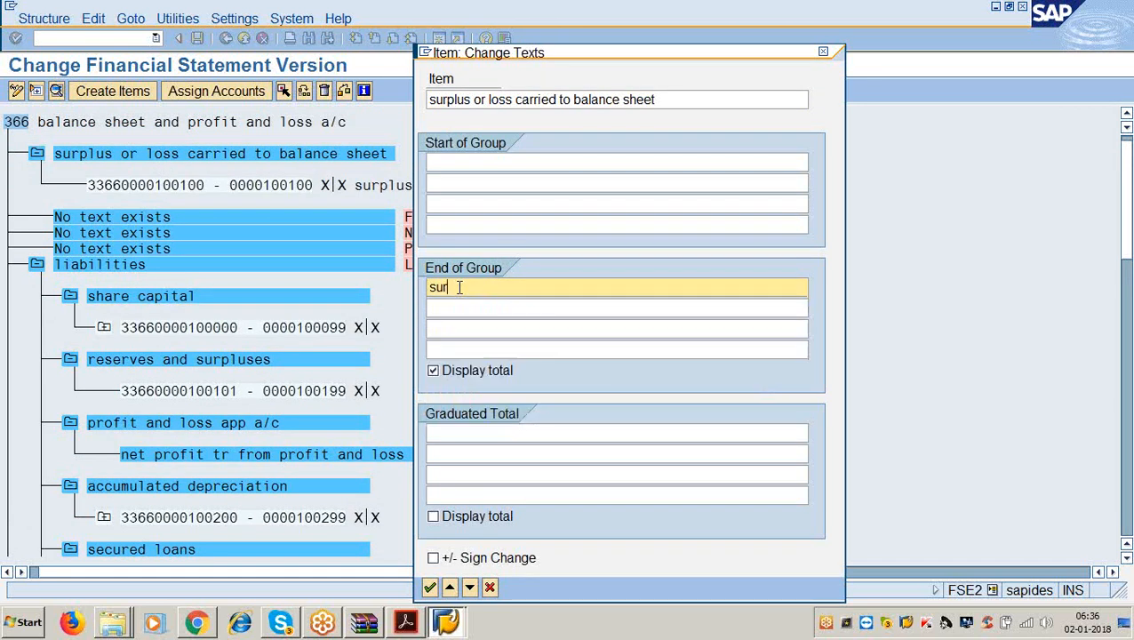
type("plus or loss carried to balance")
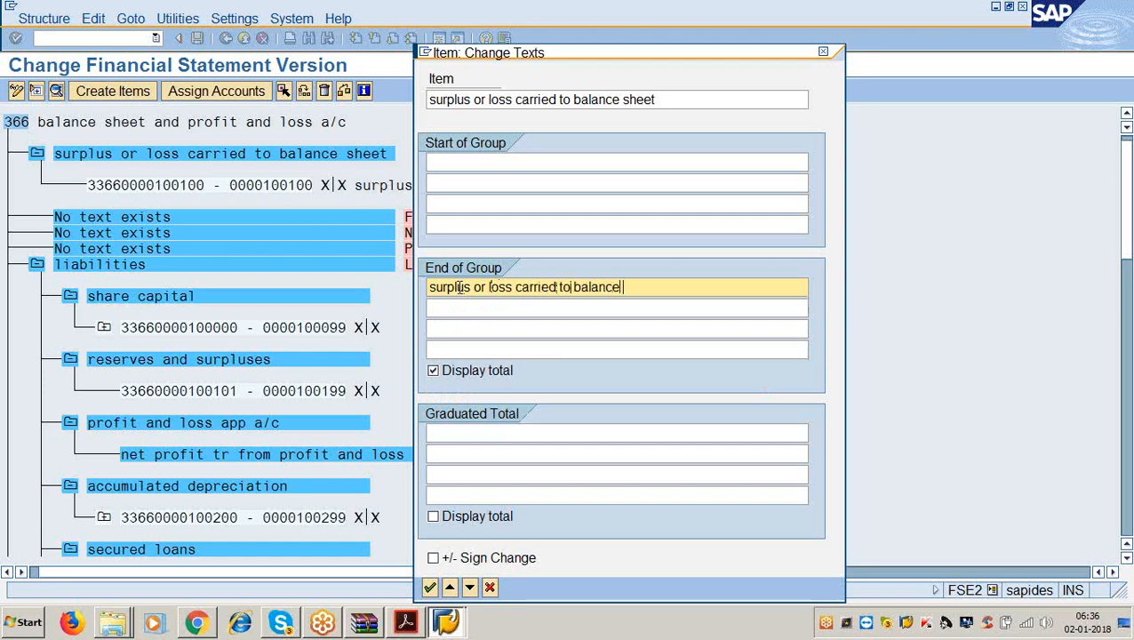
type(" sheet")
key("Return")
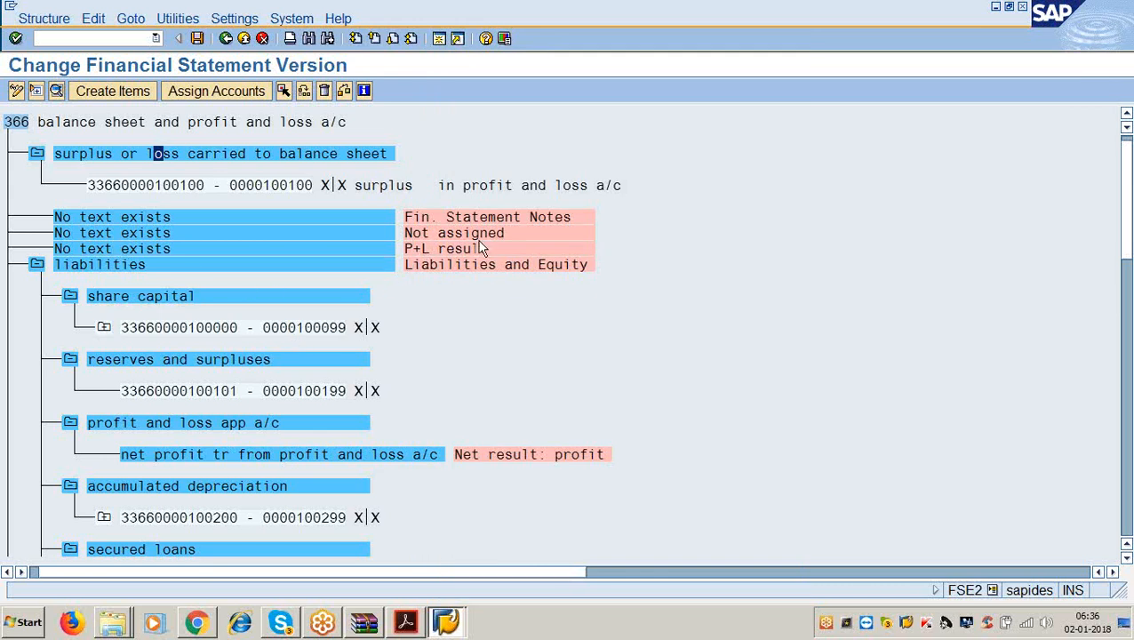
Name the P+L result item 'surplus or loss carried to balance sheet'.
left_click(185, 252)
double_click(198, 248)
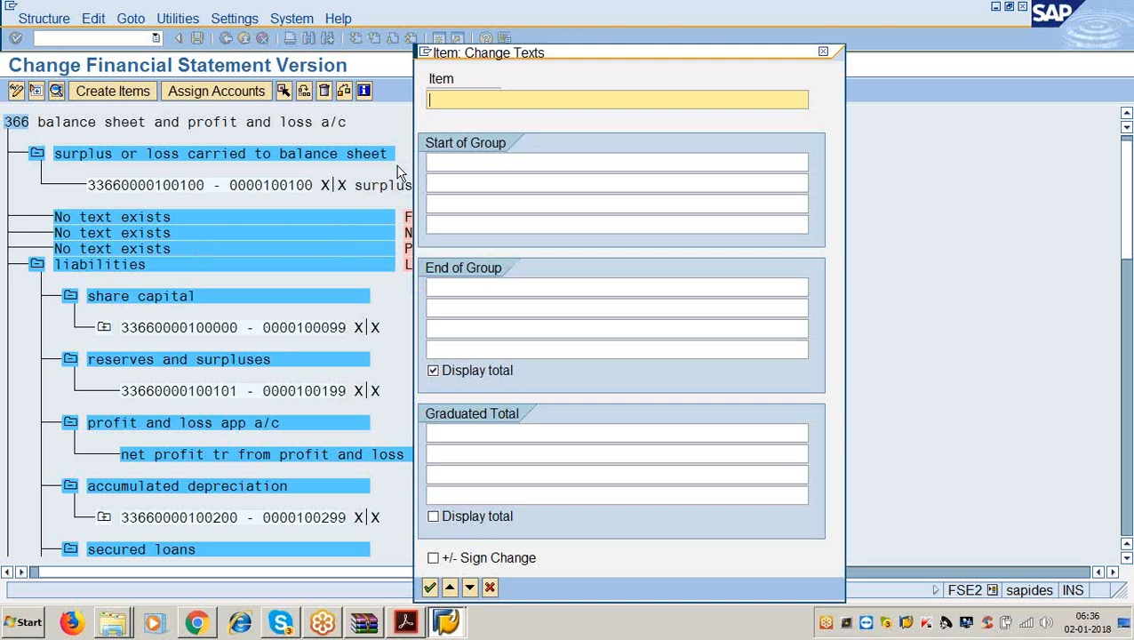
type("sur")
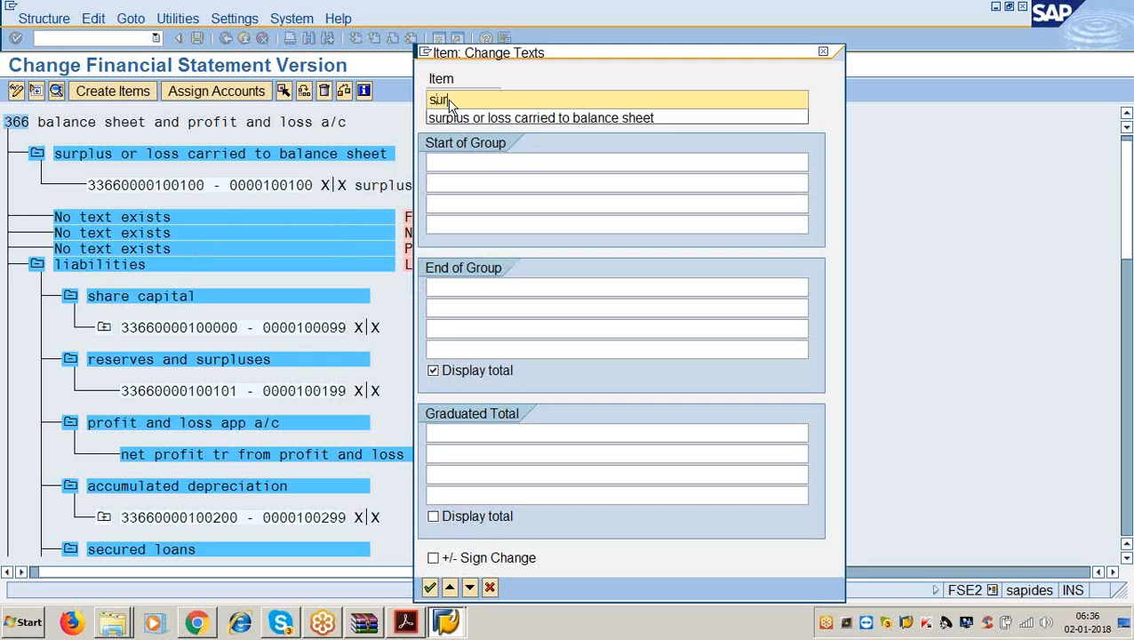
type("plus")
key("Down")
key("Return")
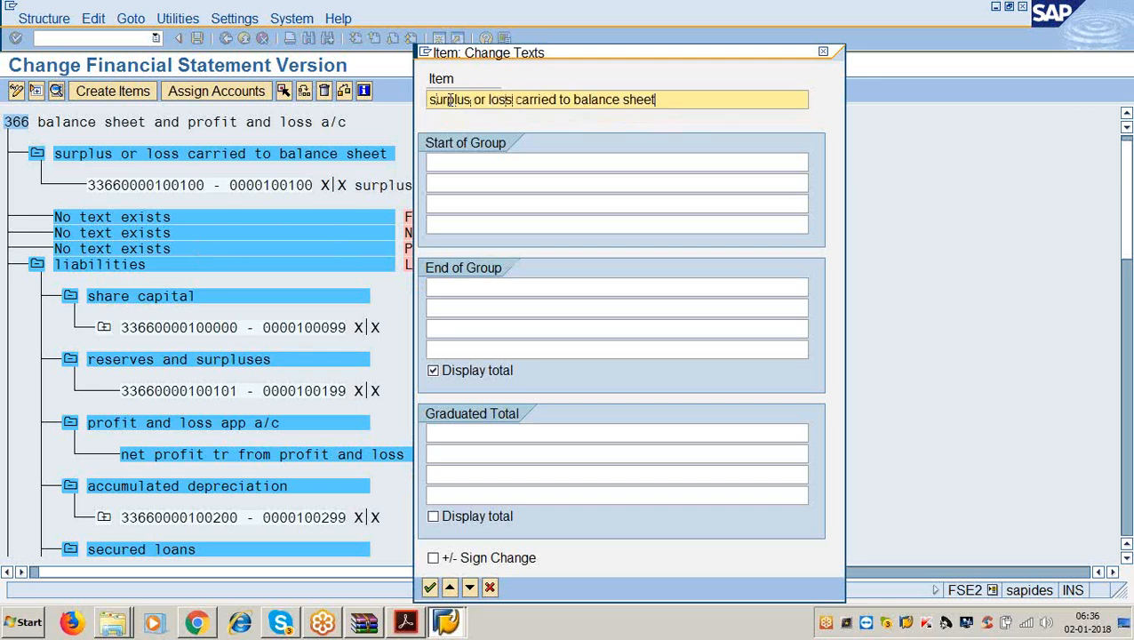
Give it the same end-of-group text with totals shown, then save version 3366.
key("Tab")
key("Tab")
key("Tab")
key("Tab")
key("Tab")
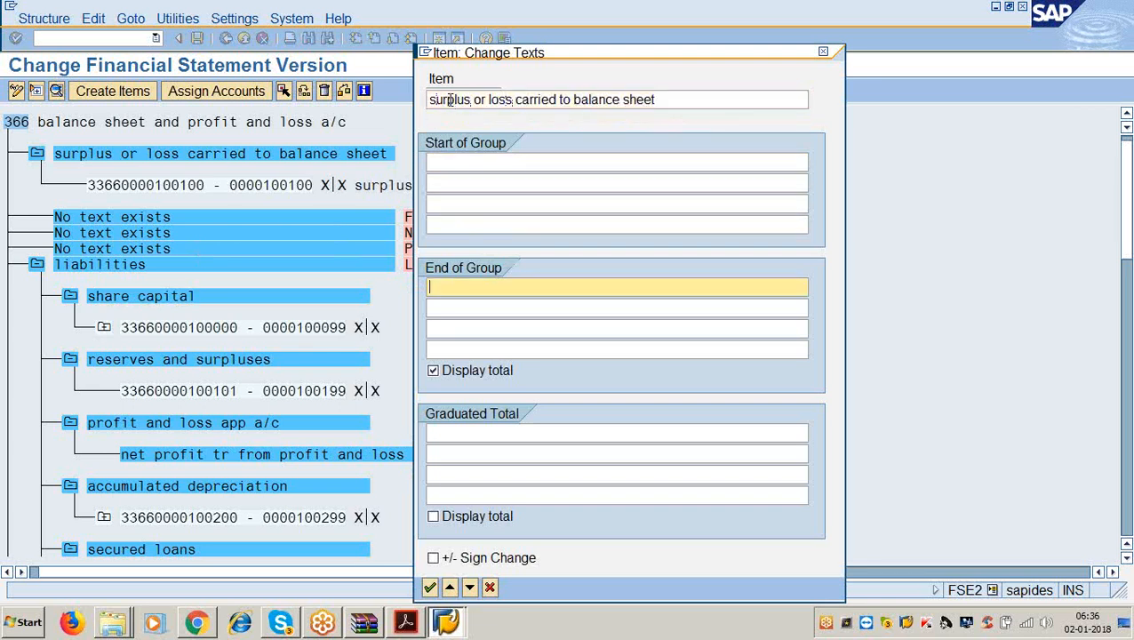
type("surplu")
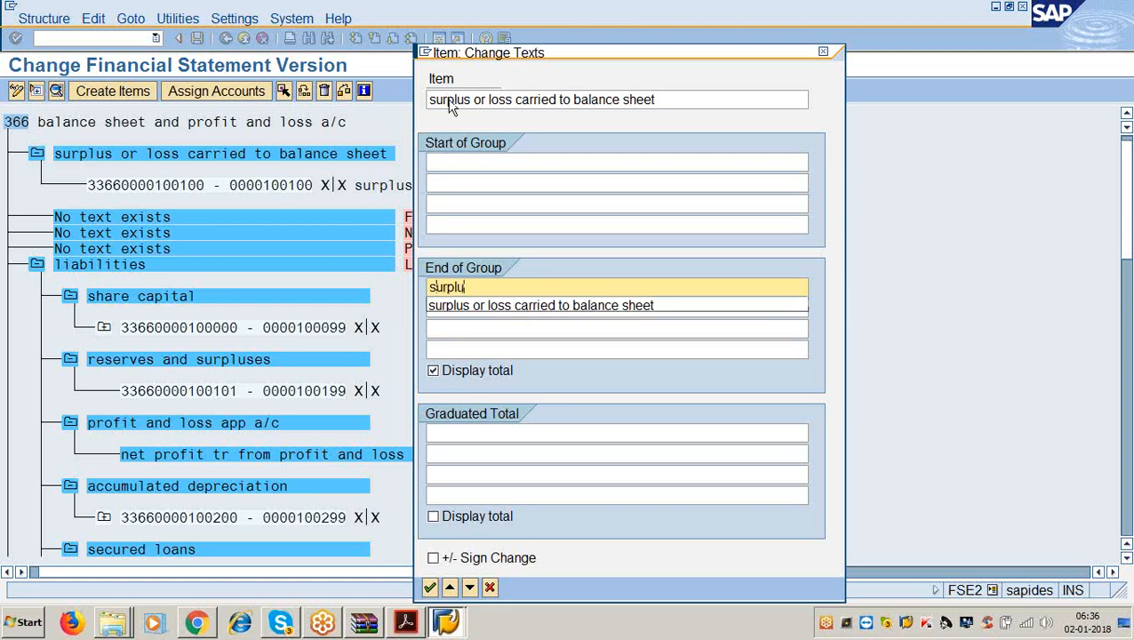
key("Down")
key("Return")
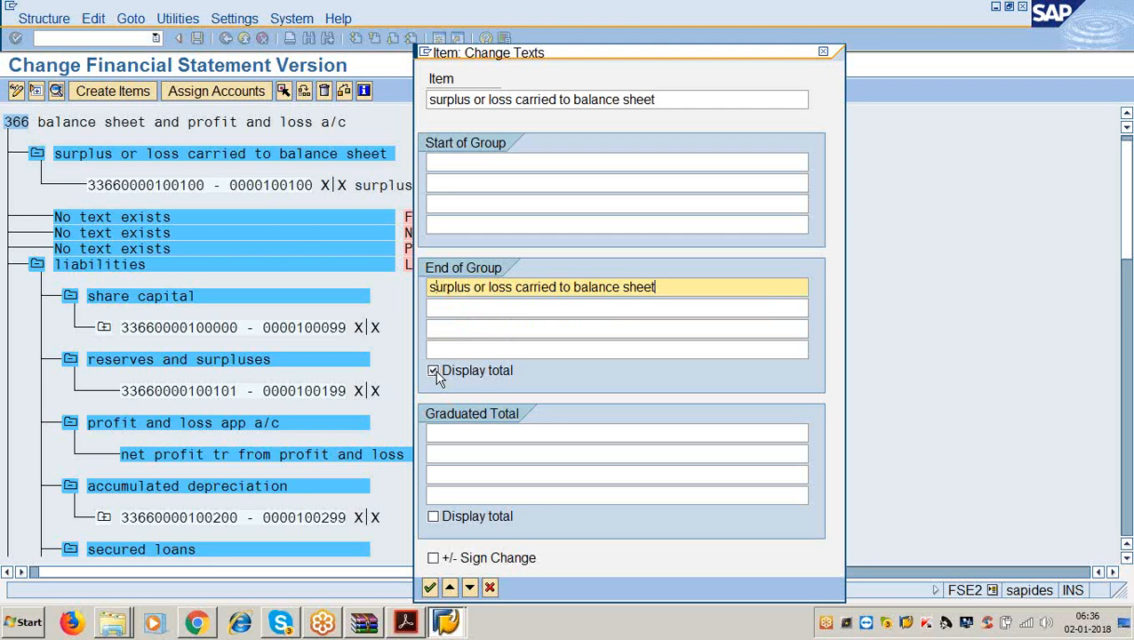
left_click(429, 586)
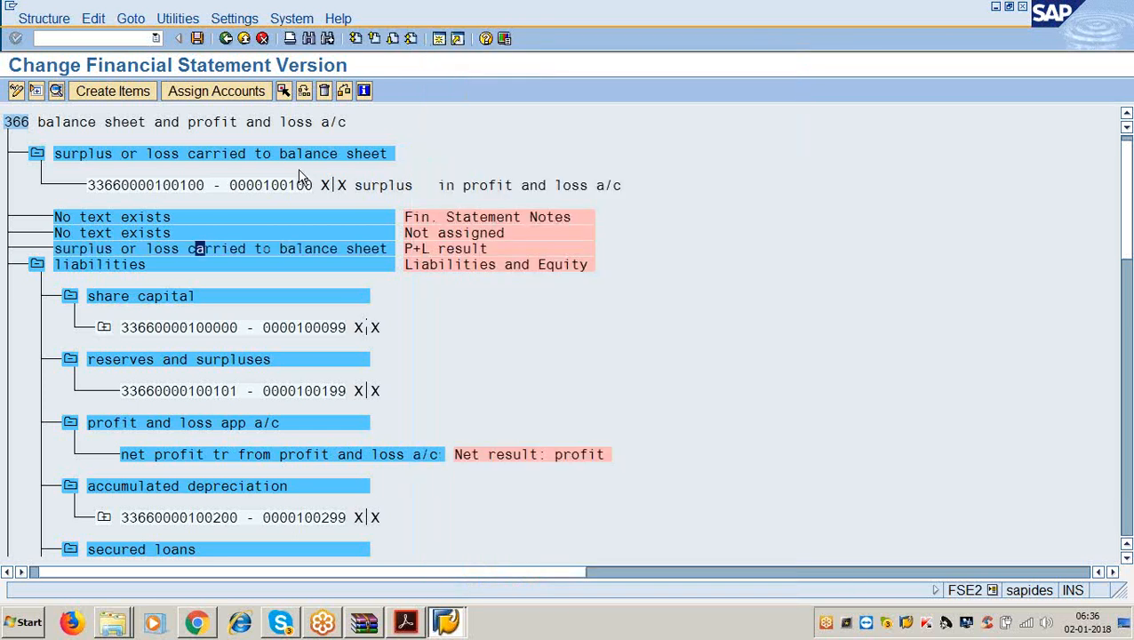
left_click(197, 38)
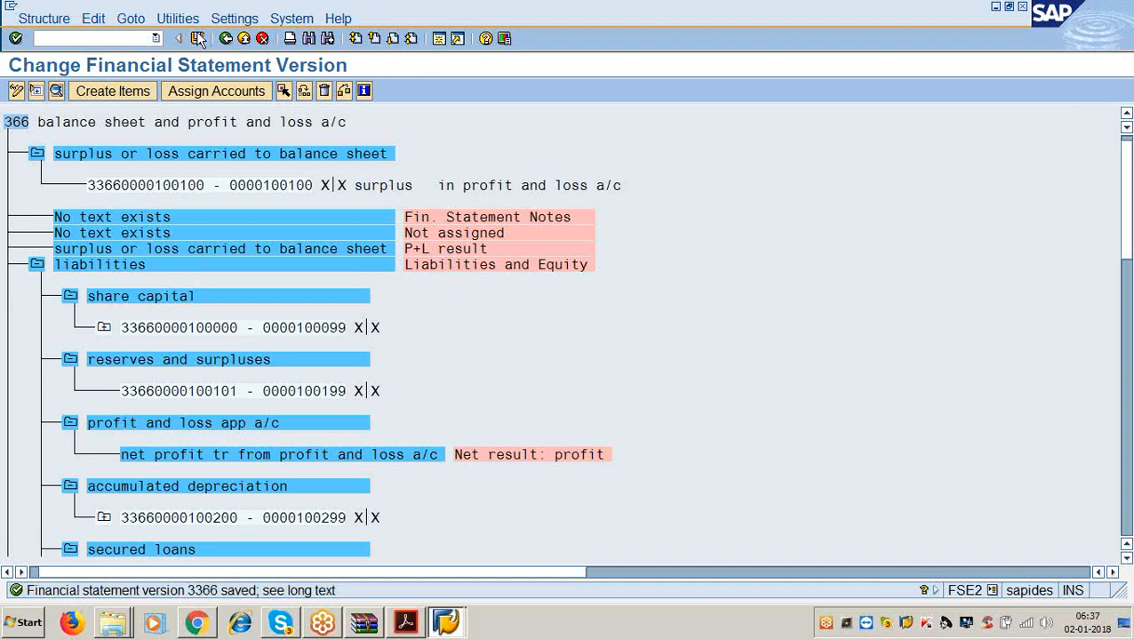
left_click(405, 622)
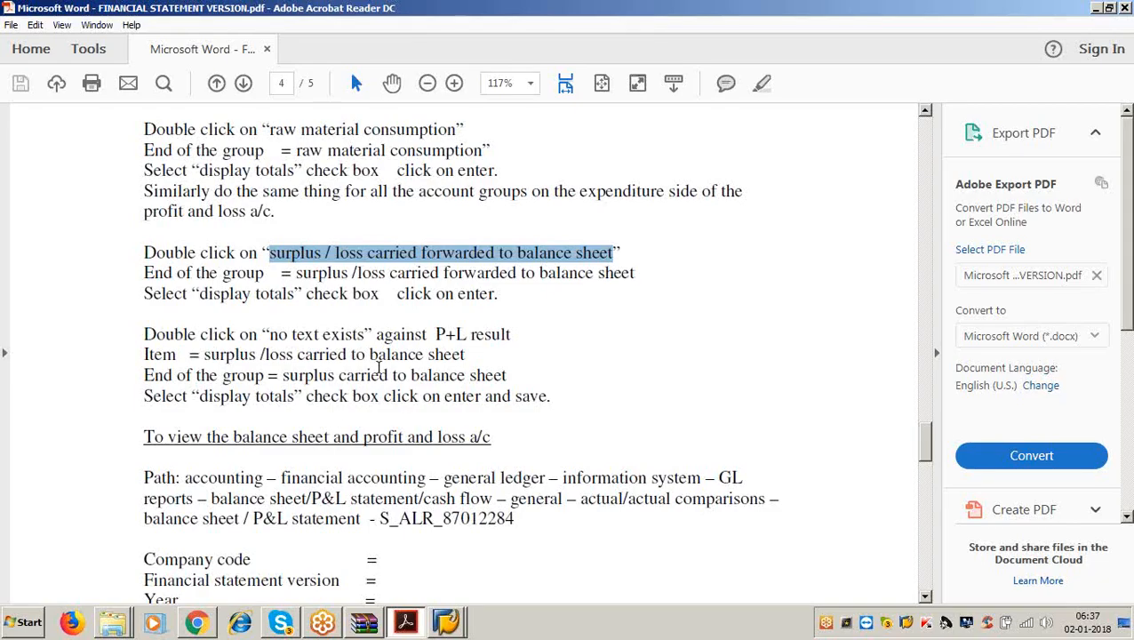
Highlight report code S_ALR_87012284 in the guide's balance sheet section and minimize Acrobat.
scroll(379, 367, "down", 3)
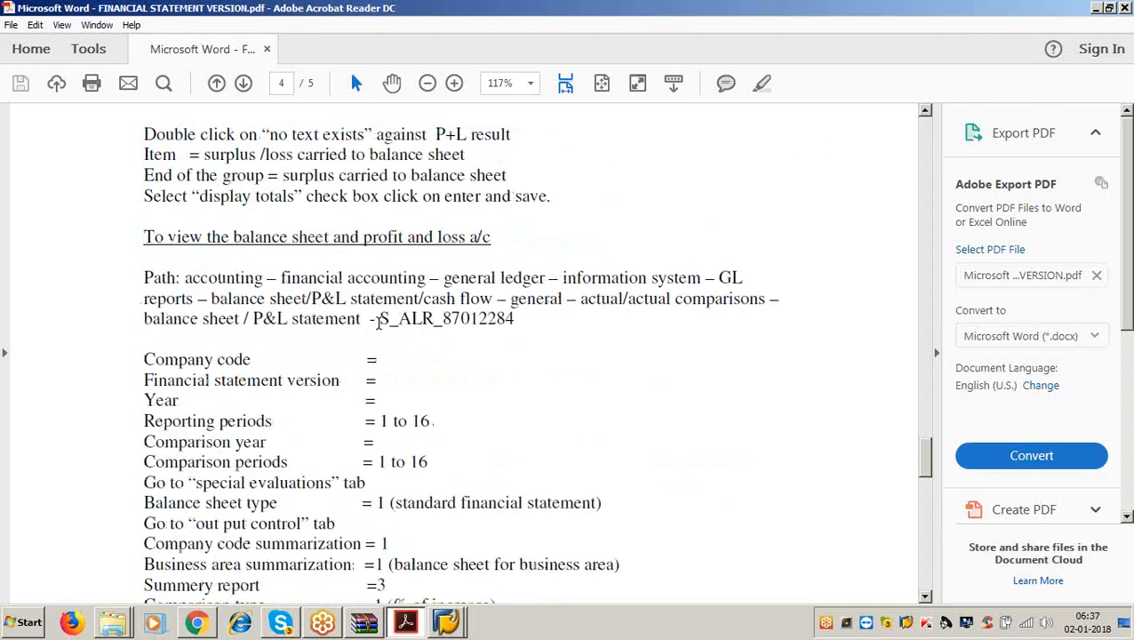
left_click_drag(380, 320, 517, 322)
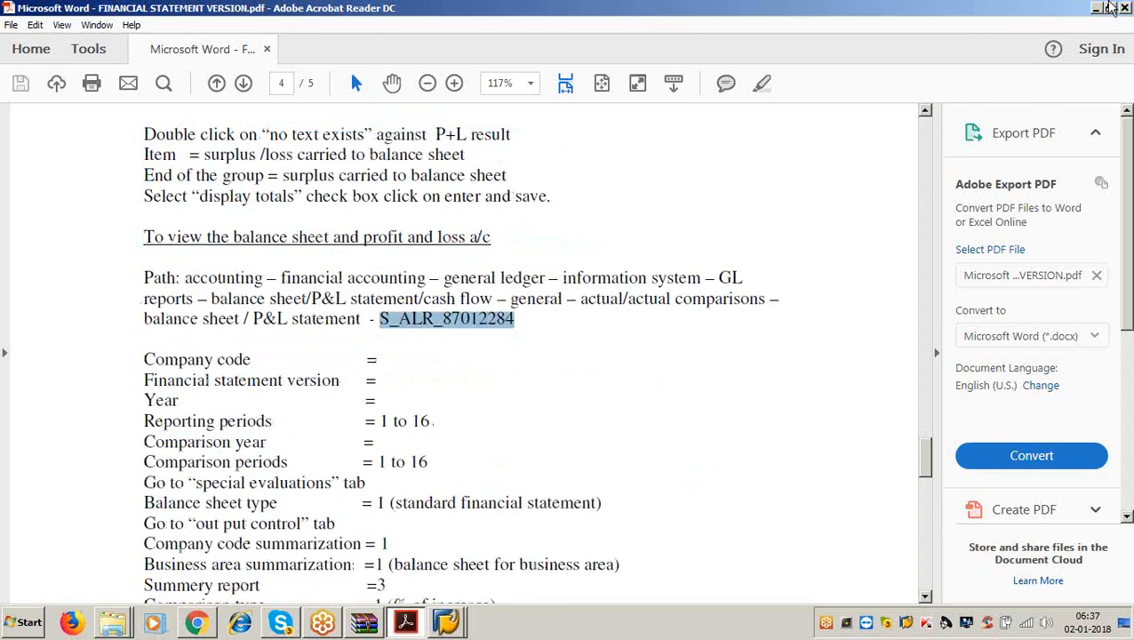
left_click(1096, 9)
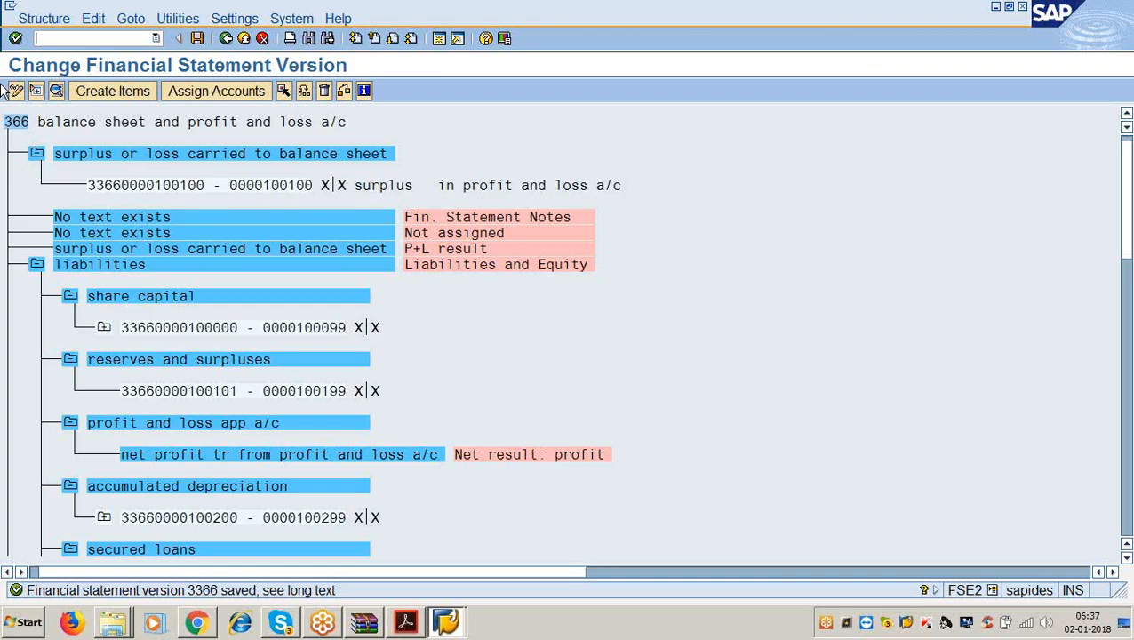
Begin typing transaction /ns_alr_870 in SAP, rechecking the report code in the guide.
type("_althn")
key("BackSpace")
key("BackSpace")
key("BackSpace")
key("BackSpace")
key("BackSpace")
key("BackSpace")
type("ns_alr_870")
left_click(405, 622)
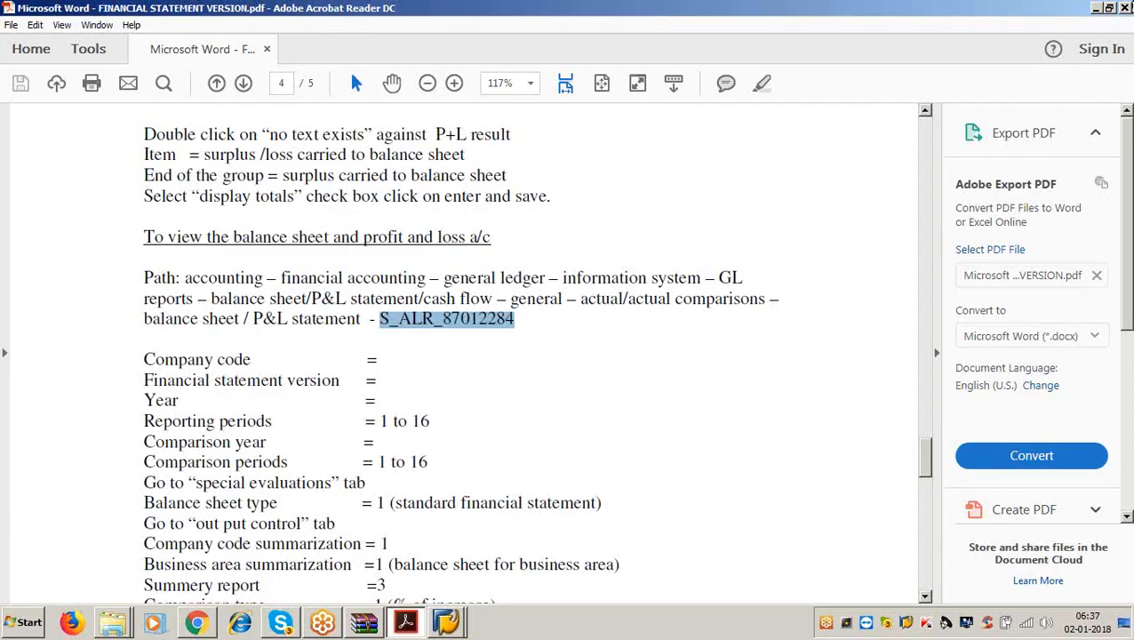
left_click(1095, 8)
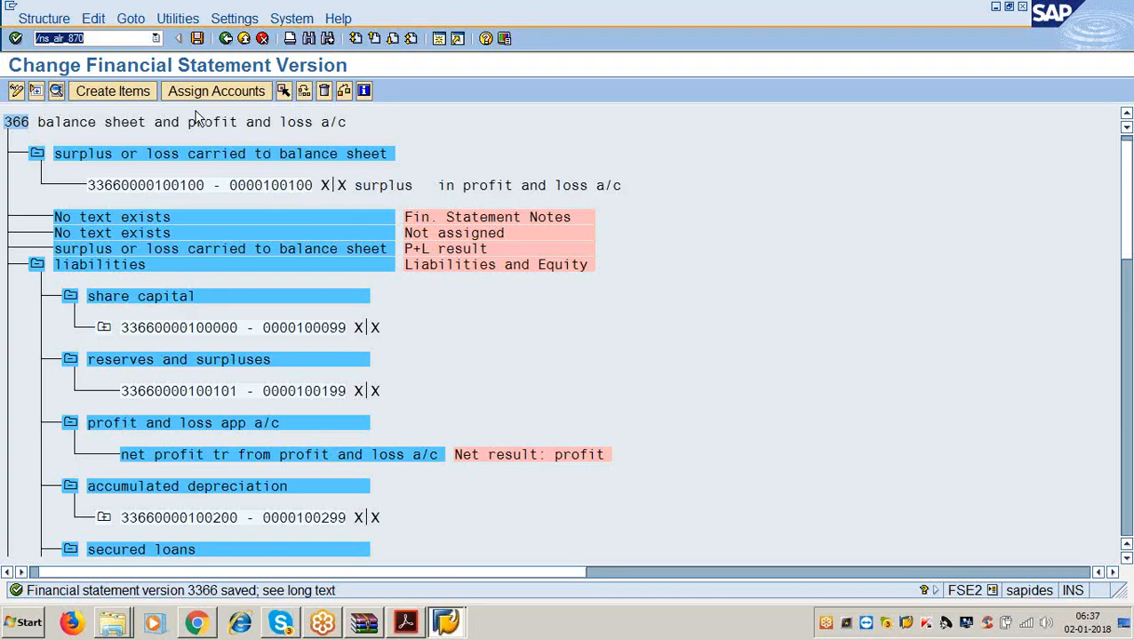
Launch transaction /nS_ALR_87012284 and enter chart of accounts 3366.
left_click(127, 38)
type("12284")
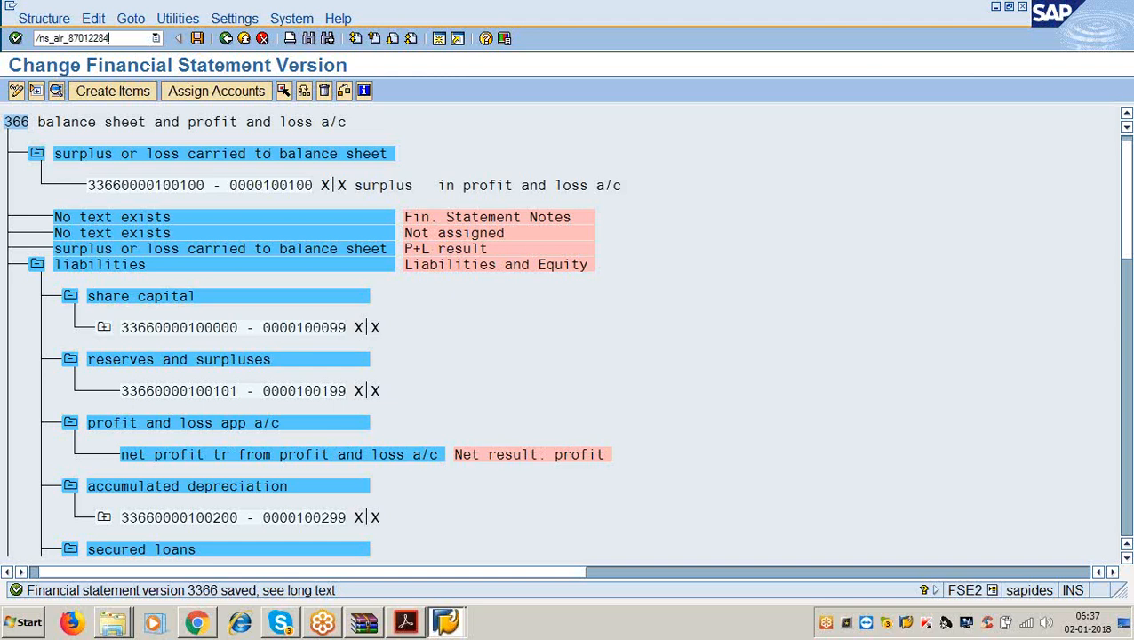
key("Return")
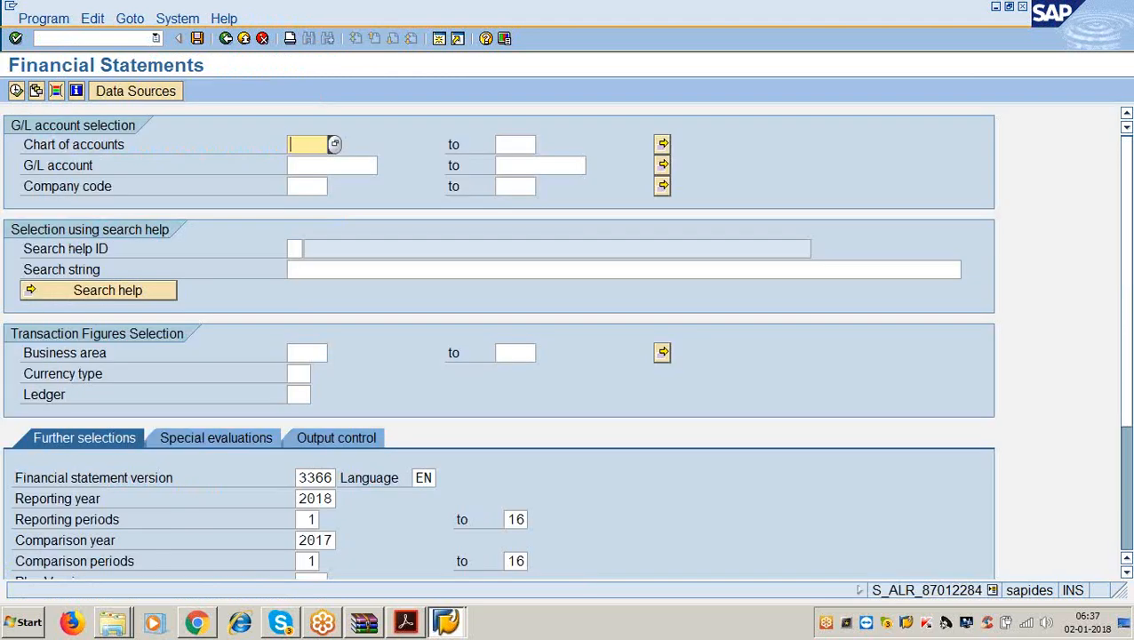
type("3366")
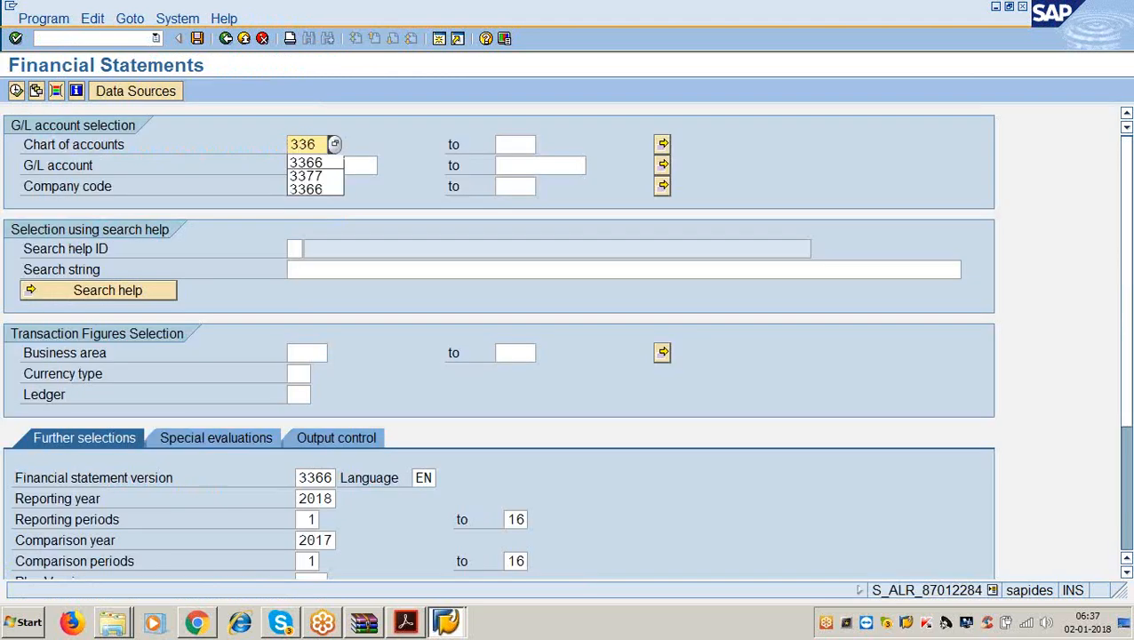
left_click(406, 621)
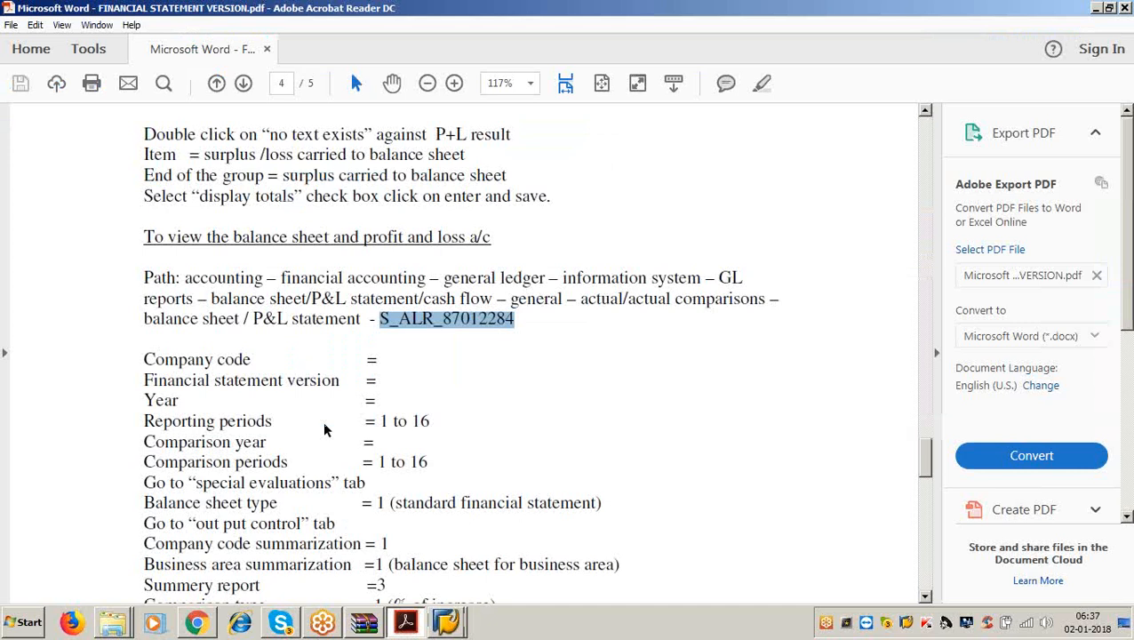
left_click(1096, 8)
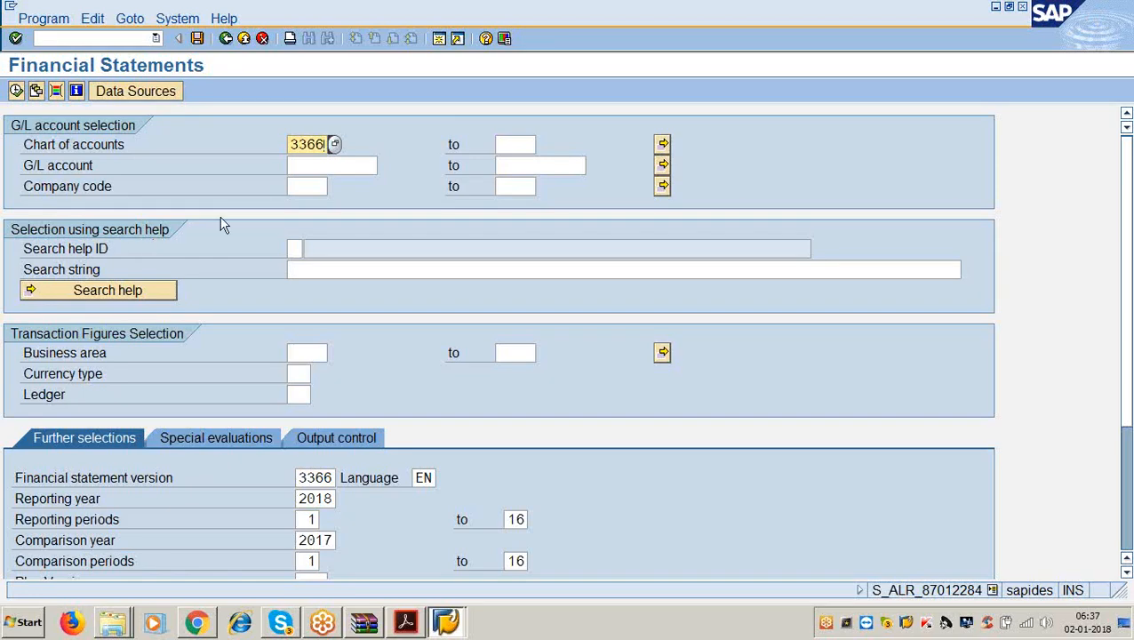
Enter company code 3366 and check the financial statement version 3366.
left_click(293, 166)
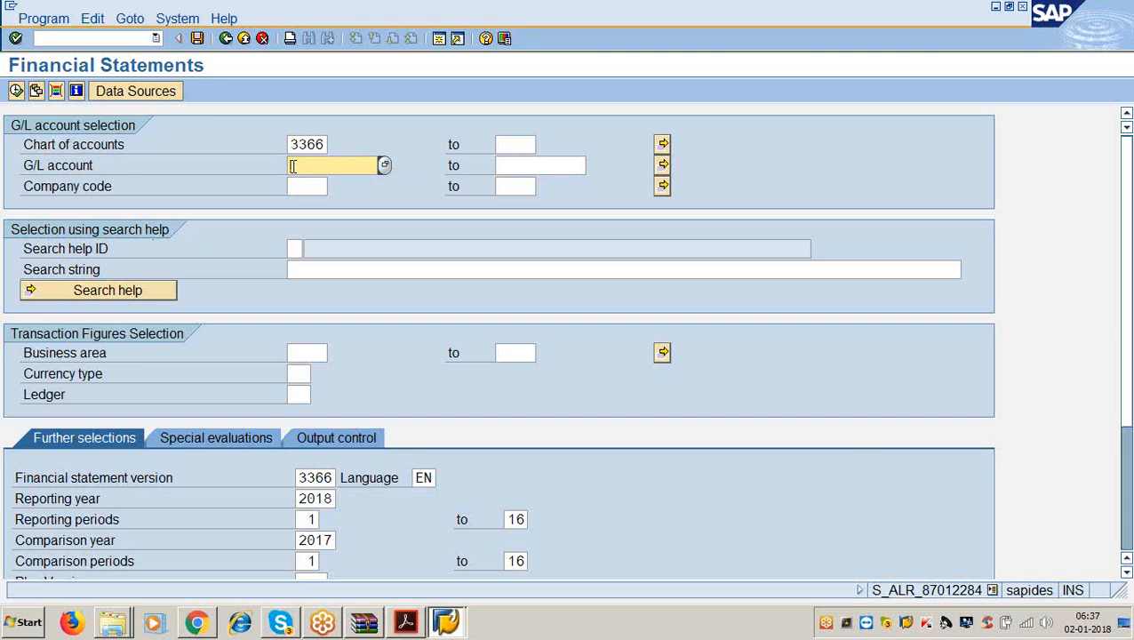
key("Tab")
key("Tab")
key("Tab")
type("336")
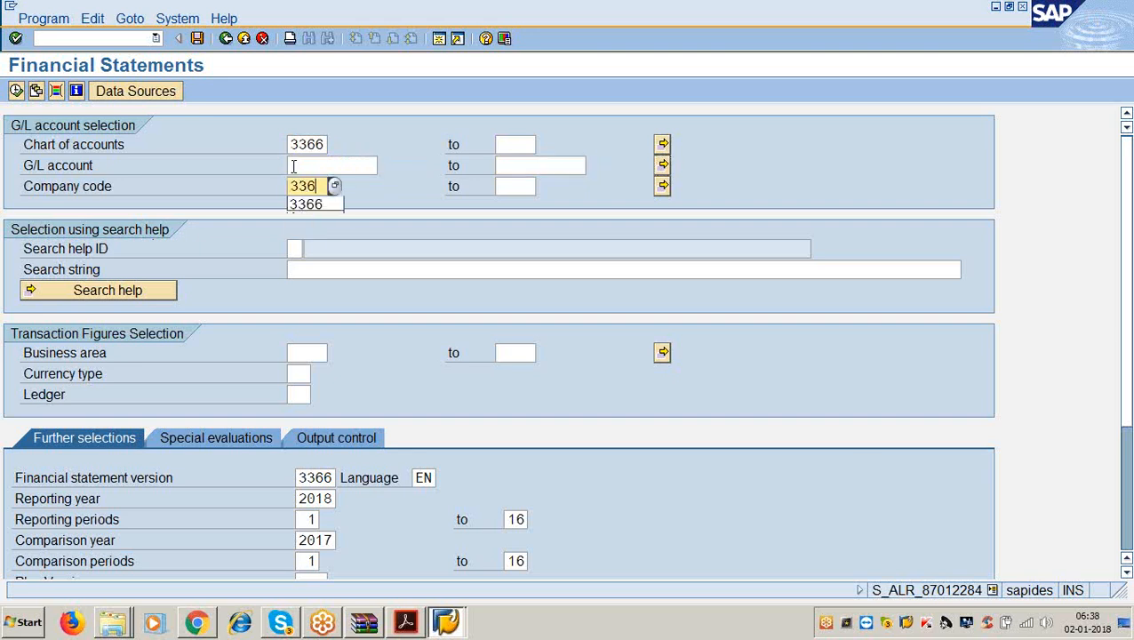
type("6")
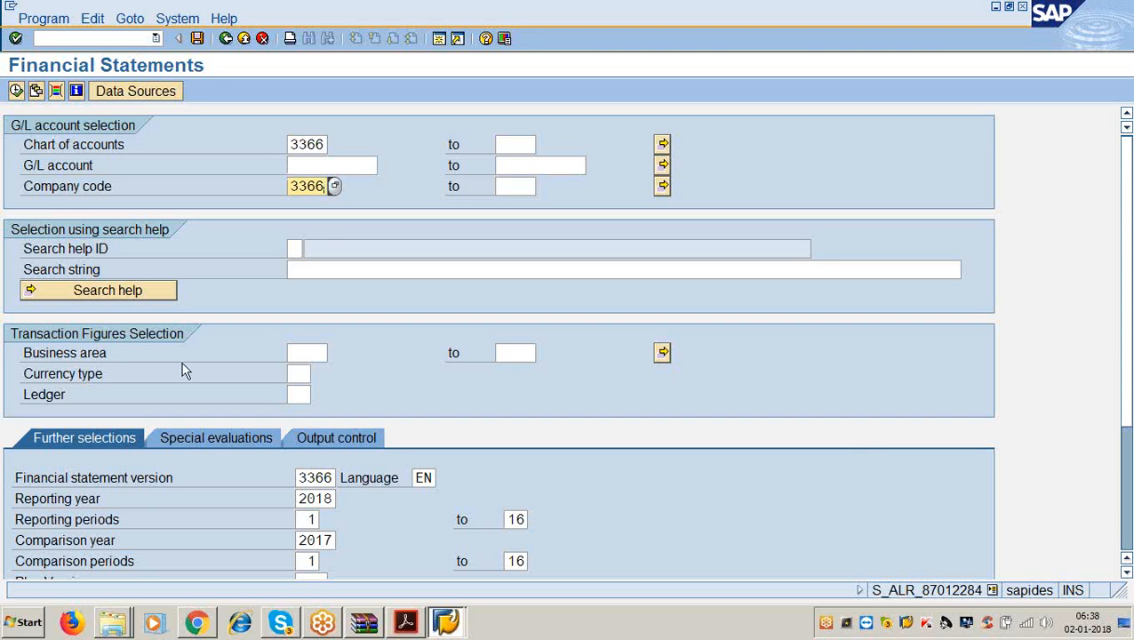
scroll(242, 425, "down", 1)
scroll(246, 429, "down", 1)
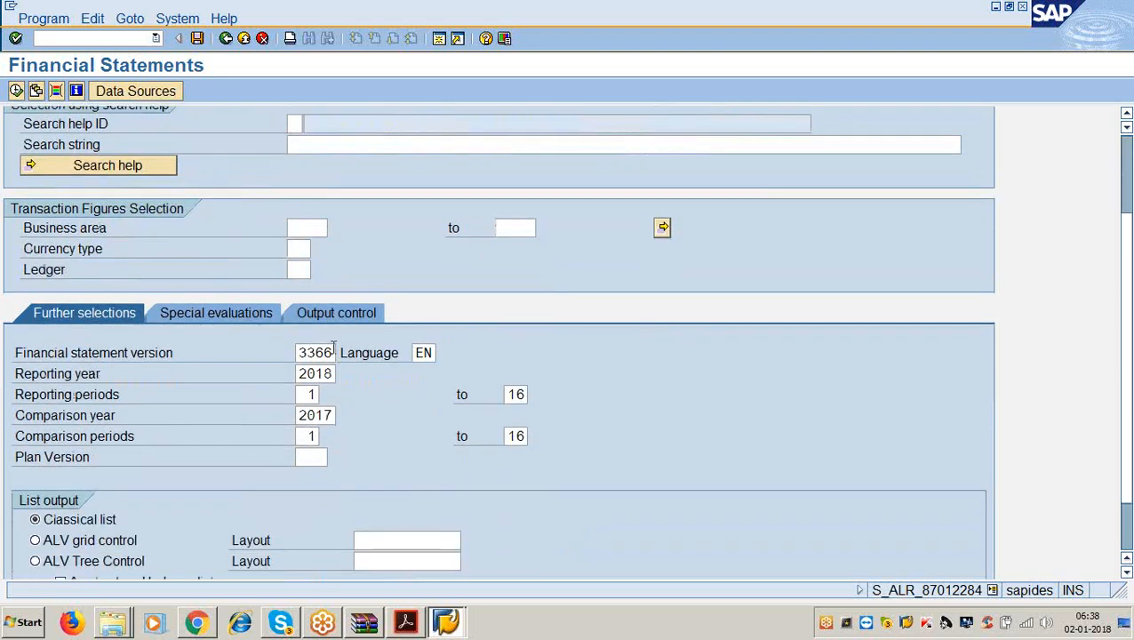
left_click(331, 352)
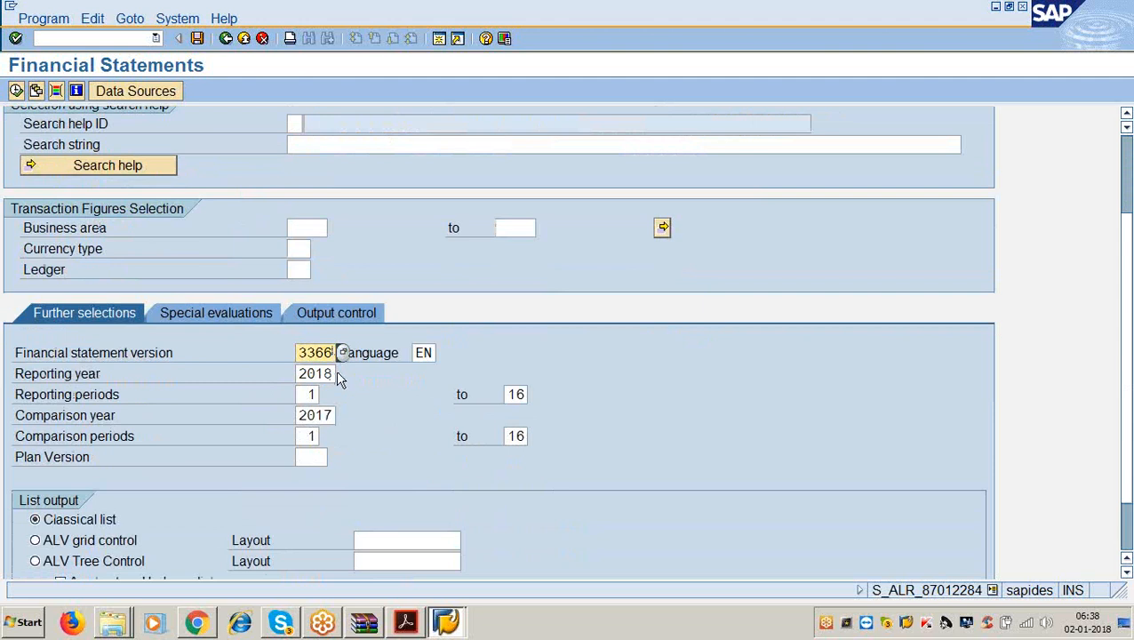
Change the reporting year to 2017 and the comparison year to 2016.
left_click(337, 374)
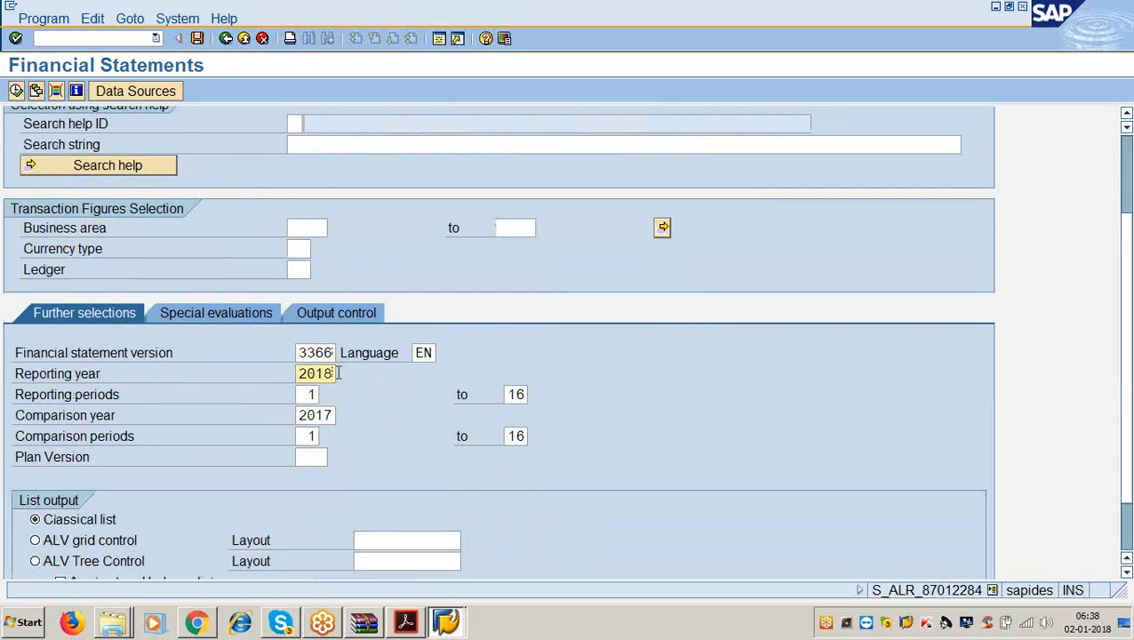
key("BackSpace")
key("BackSpace")
key("BackSpace")
key("BackSpace")
type("2017")
left_click(316, 394)
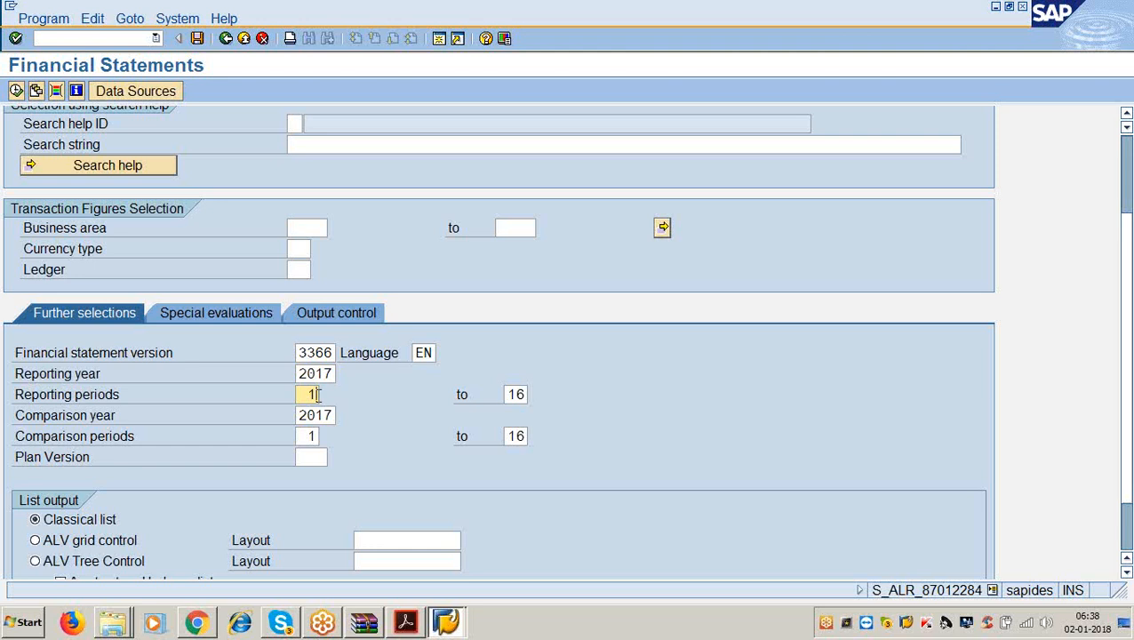
left_click(333, 415)
key("BackSpace")
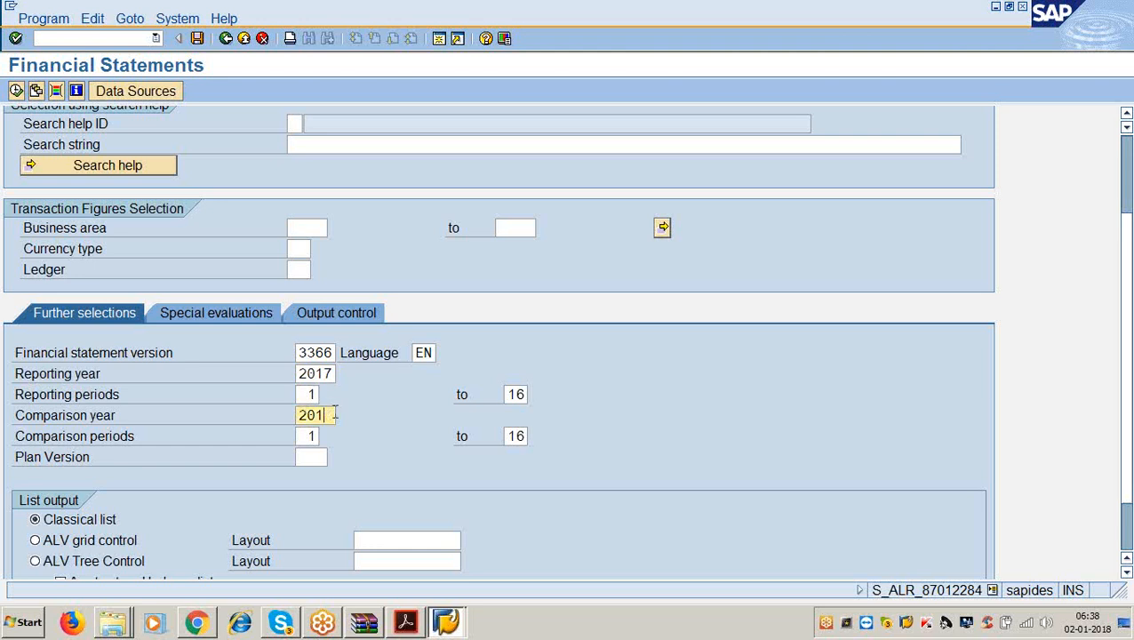
type("6")
left_click(319, 434)
key("Tab")
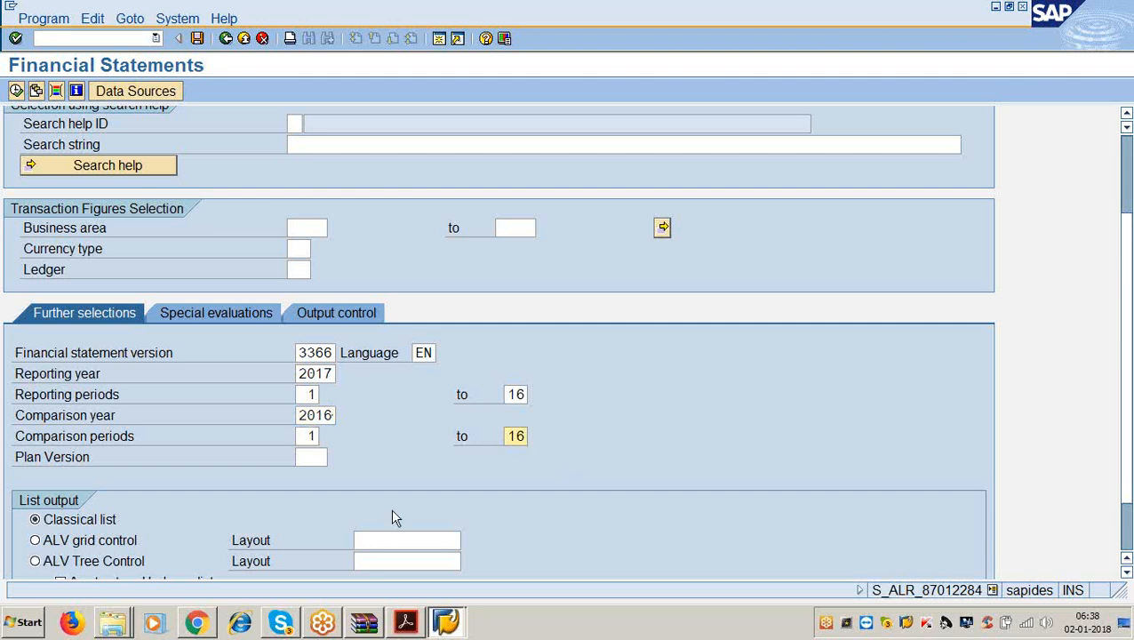
scroll(224, 454, "down", 2)
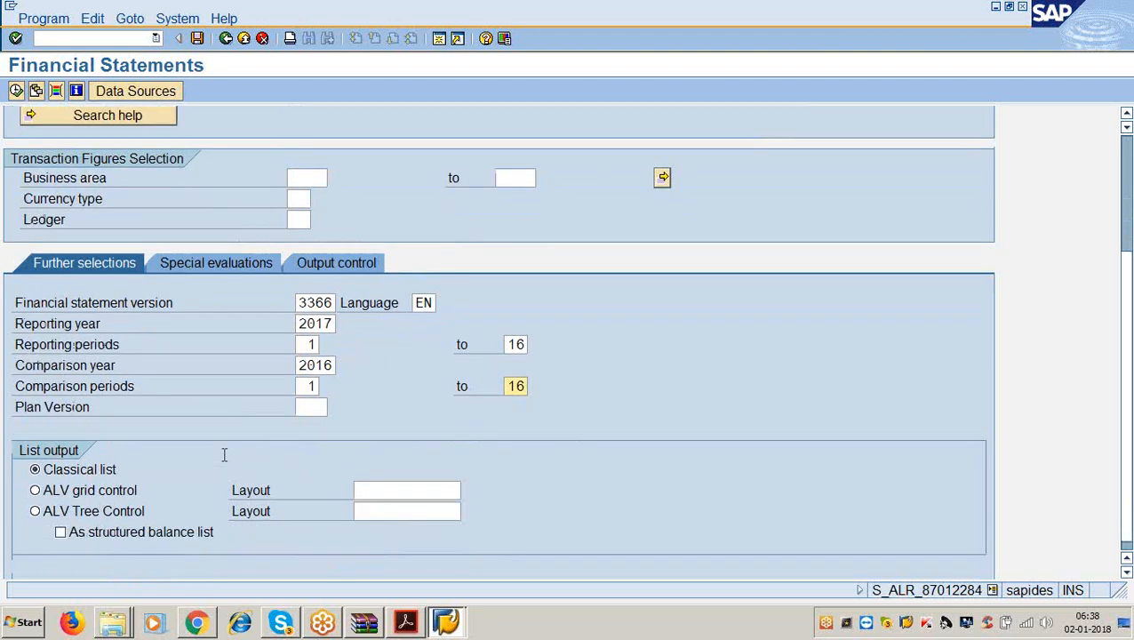
scroll(224, 454, "down", 1)
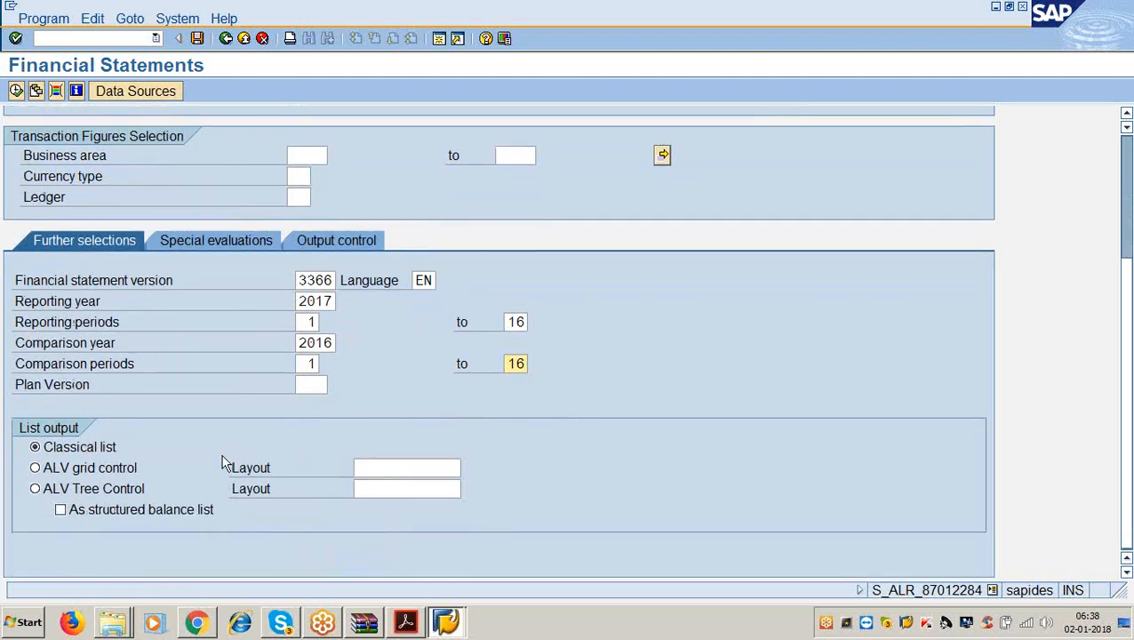
Under Special evaluations, pick balance sheet type 1, Standard financial statement, from the F4 list.
left_click(199, 241)
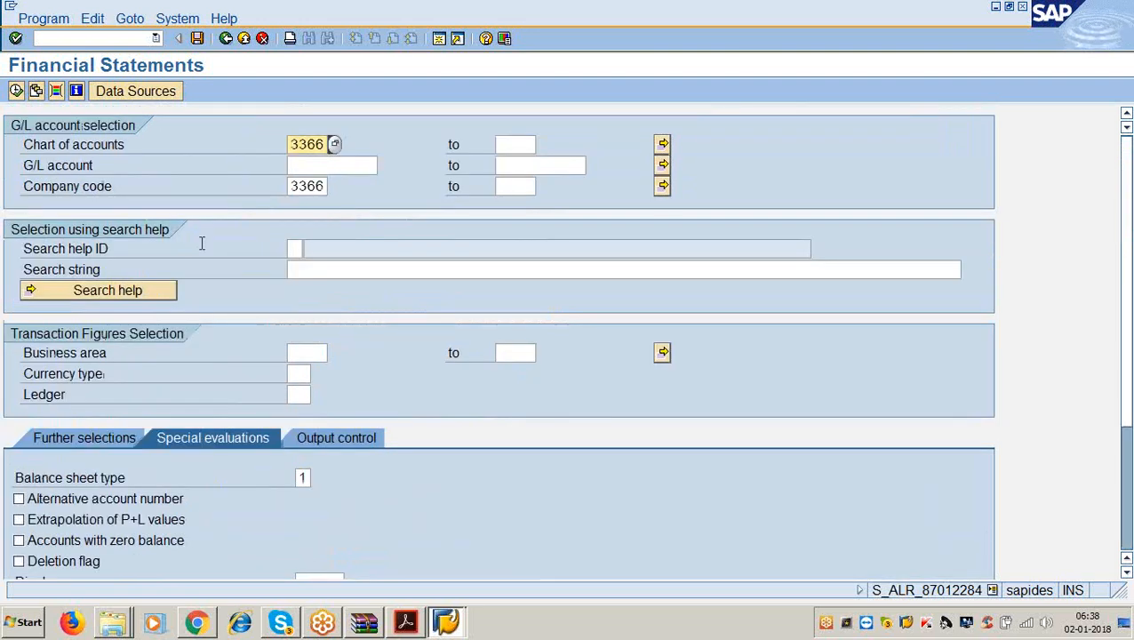
scroll(283, 461, "down", 3)
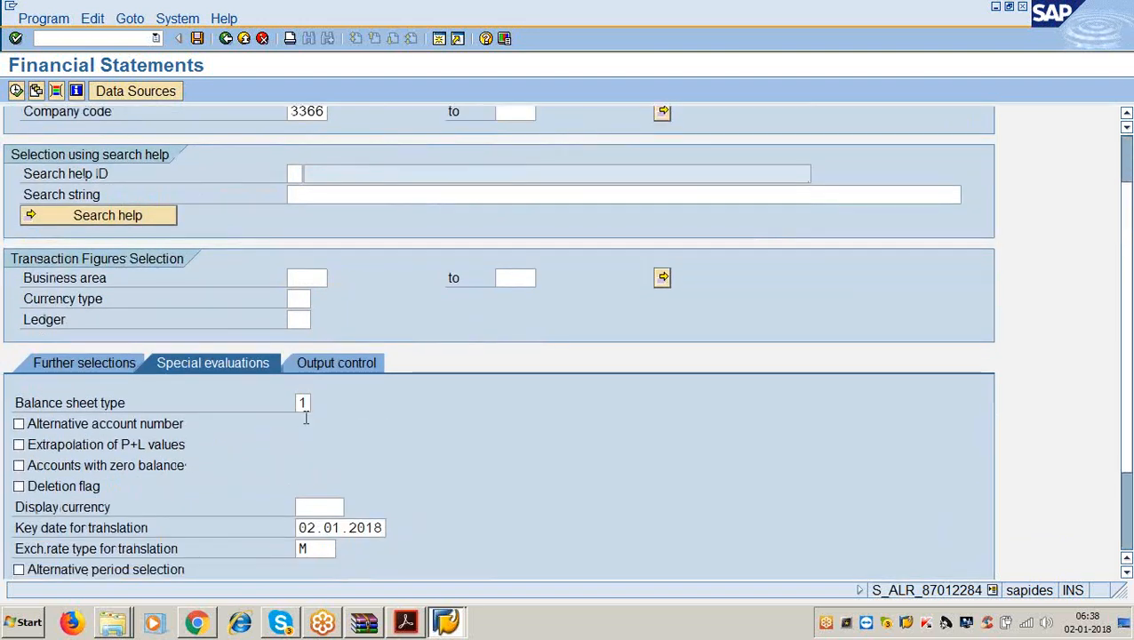
left_click(304, 404)
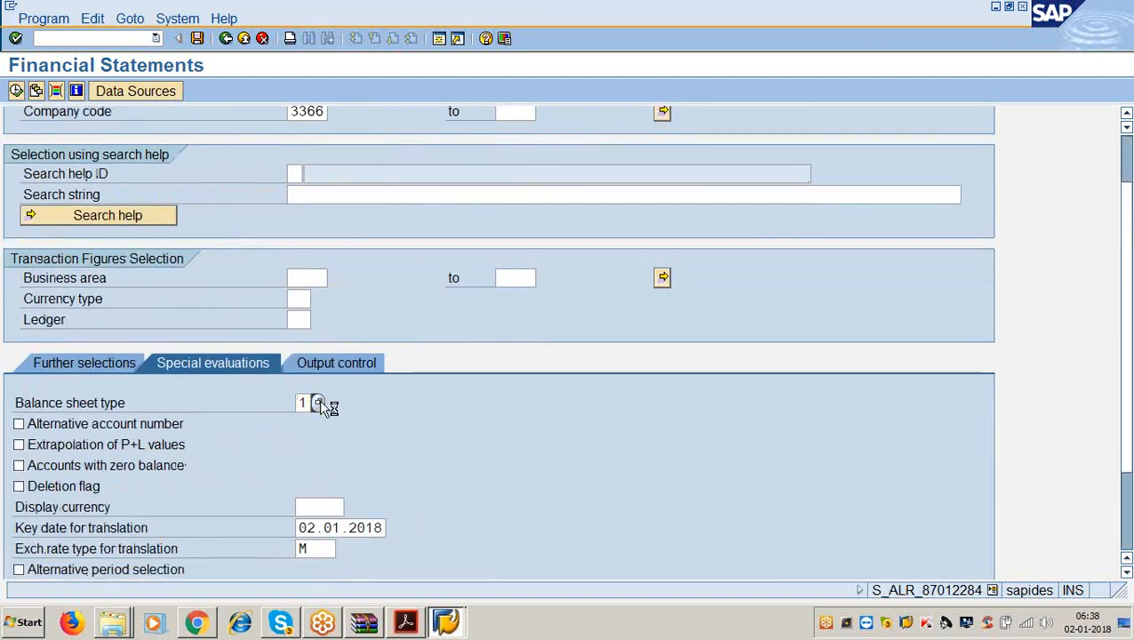
left_click(319, 403)
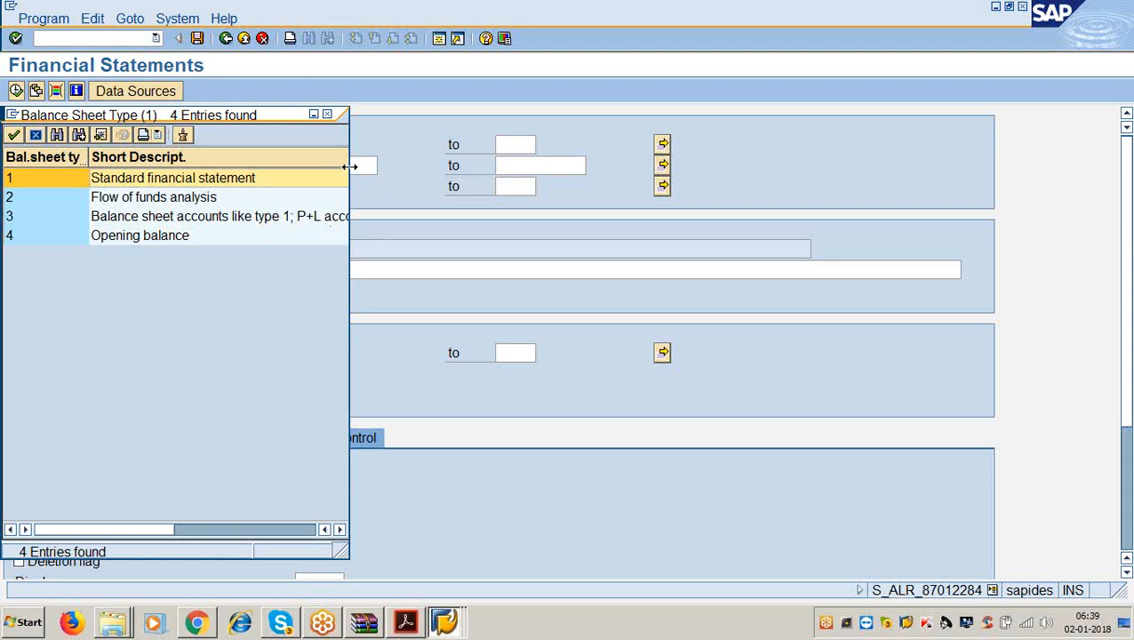
left_click_drag(349, 167, 491, 144)
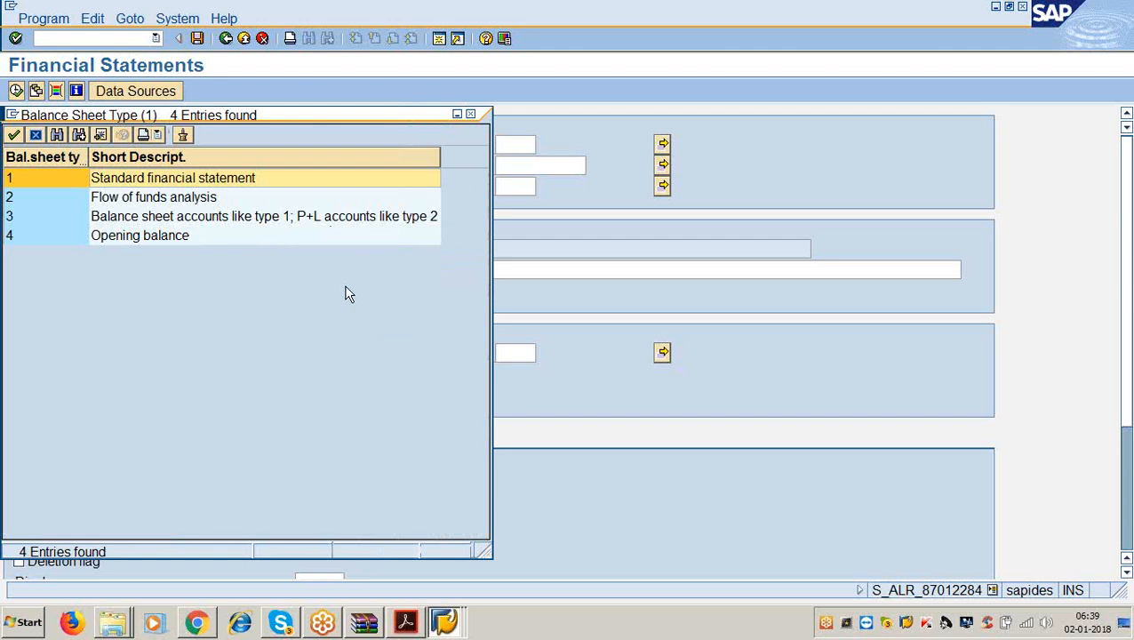
left_click(107, 240)
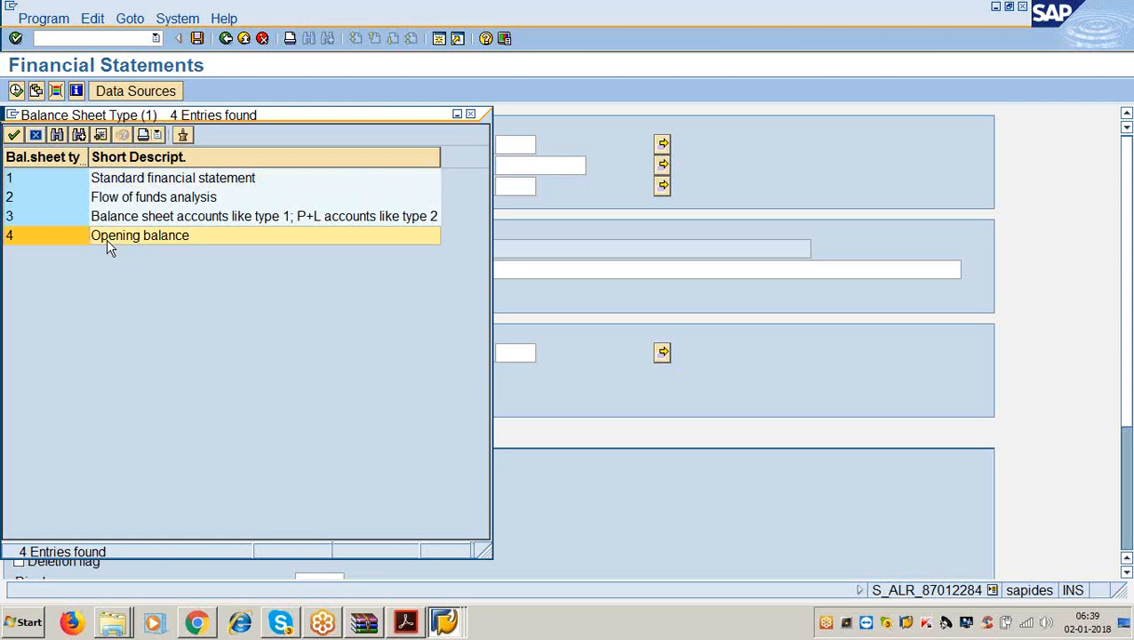
double_click(124, 178)
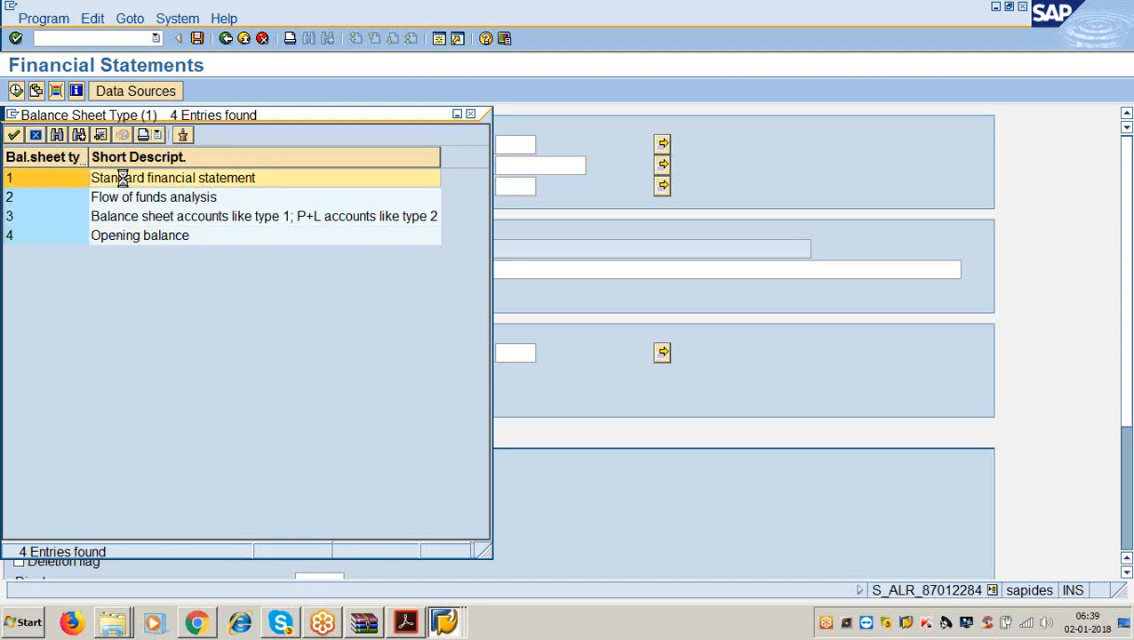
scroll(427, 381, "down", 4)
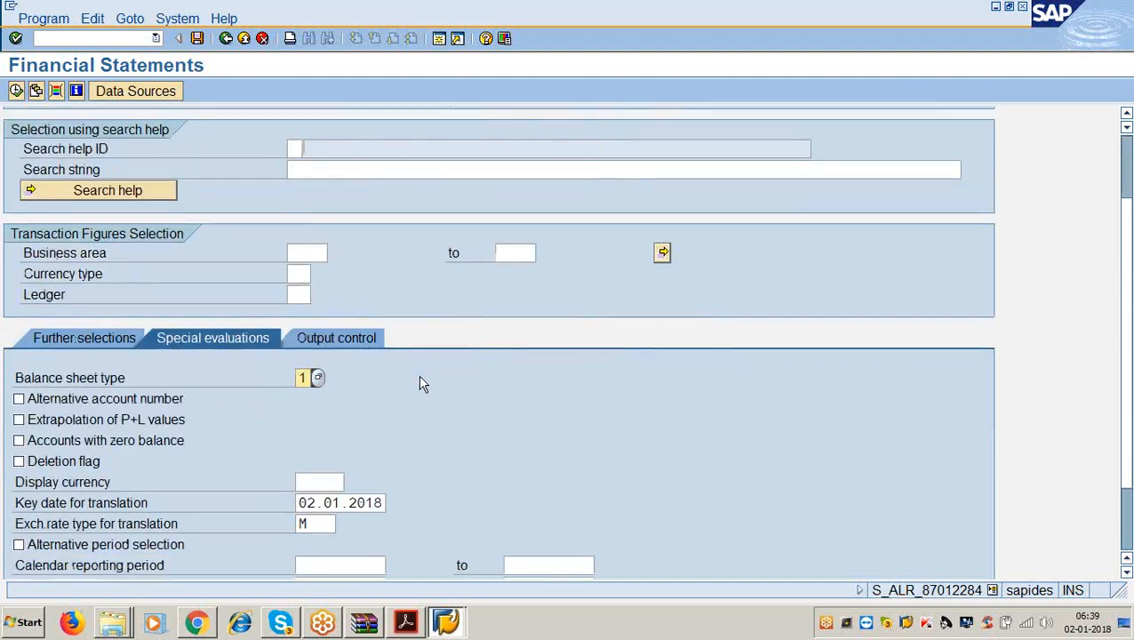
left_click(337, 264)
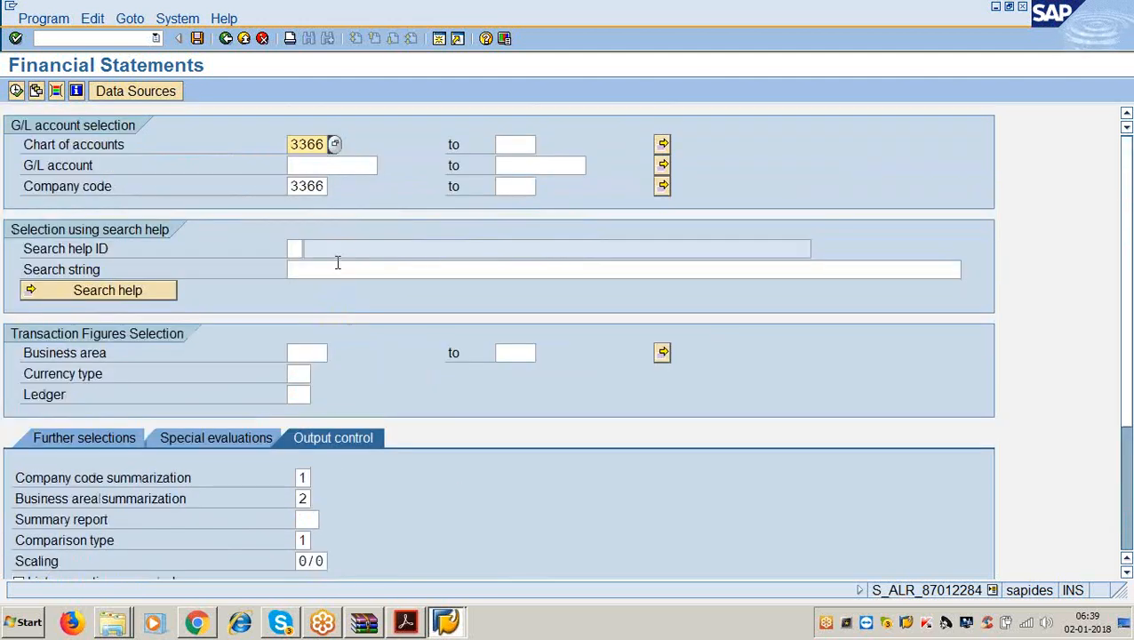
Set company code summarization and business area summarization both to 1.
scroll(320, 382, "down", 2)
left_click(302, 404)
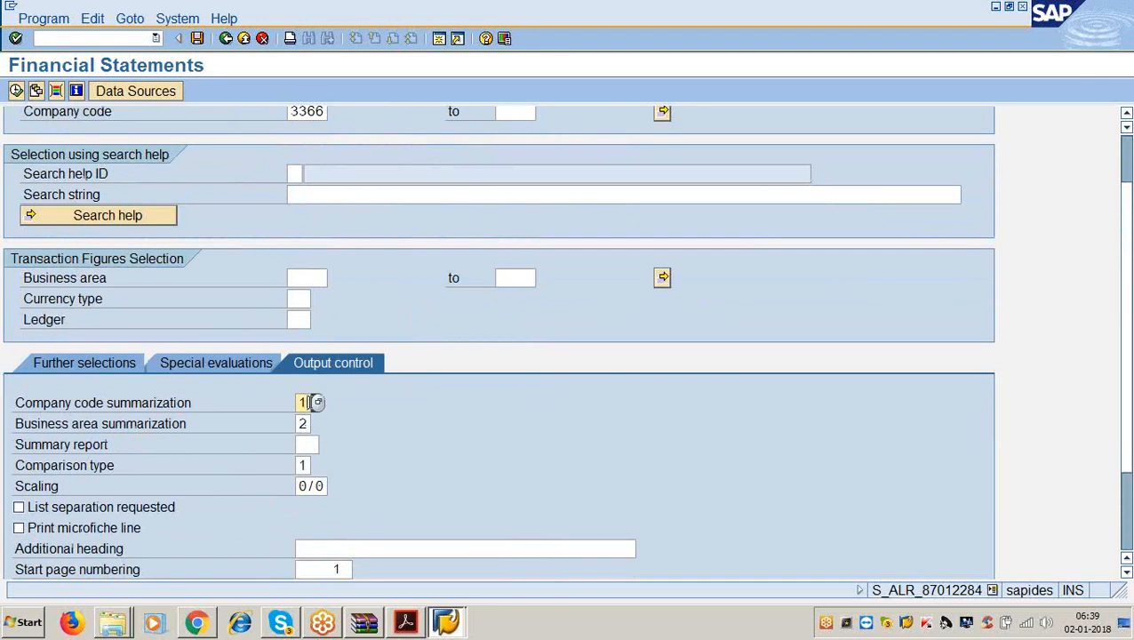
left_click(318, 403)
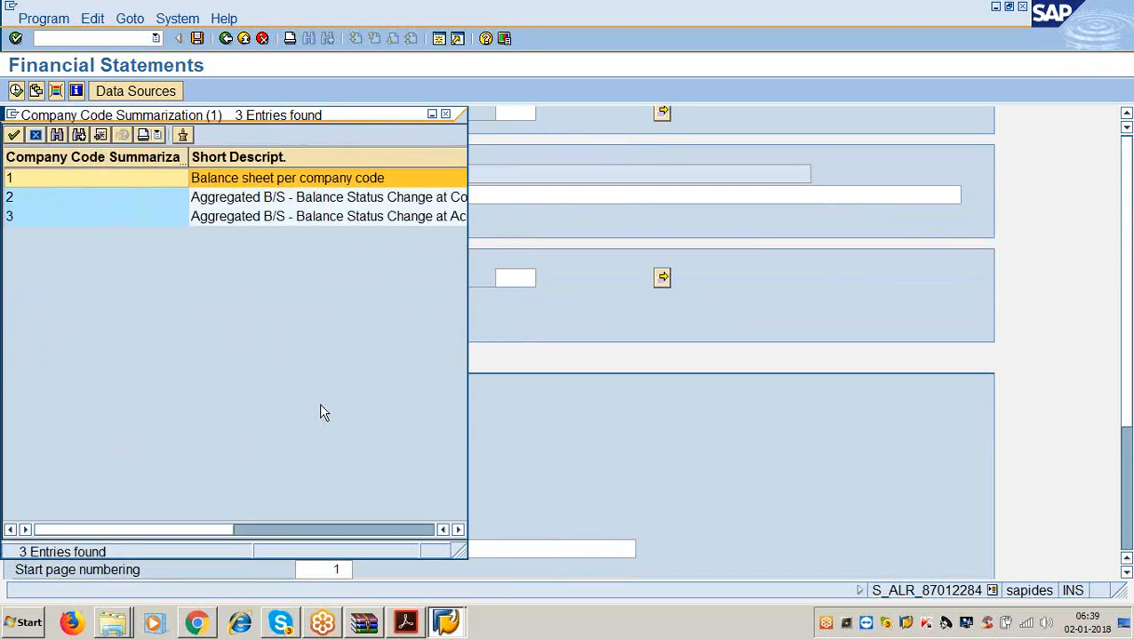
double_click(270, 178)
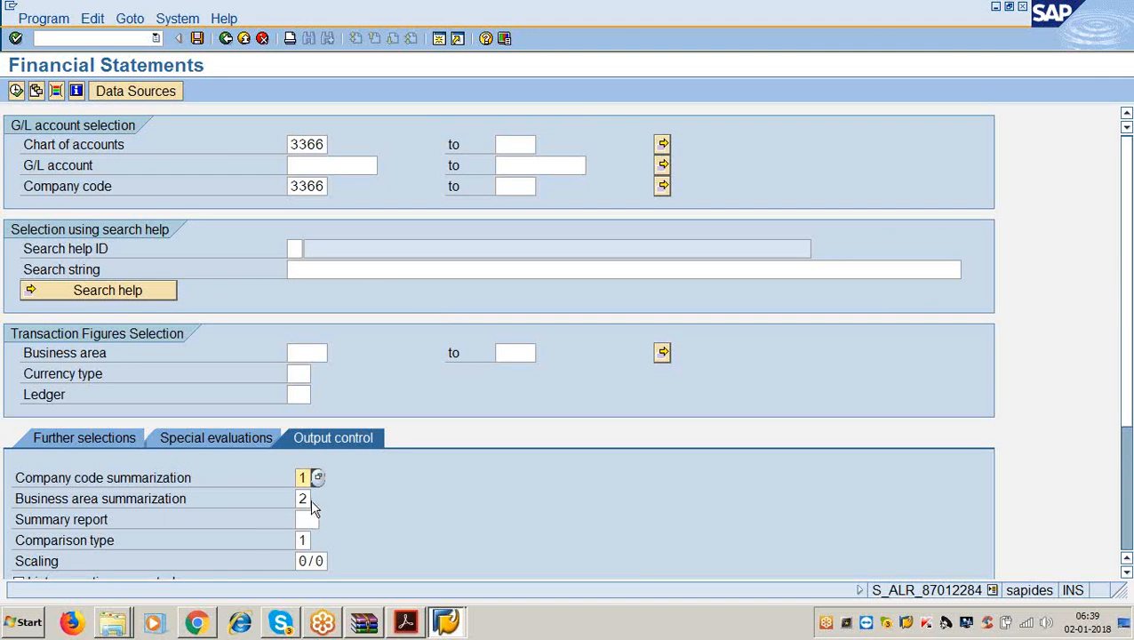
double_click(314, 506)
left_click(315, 505)
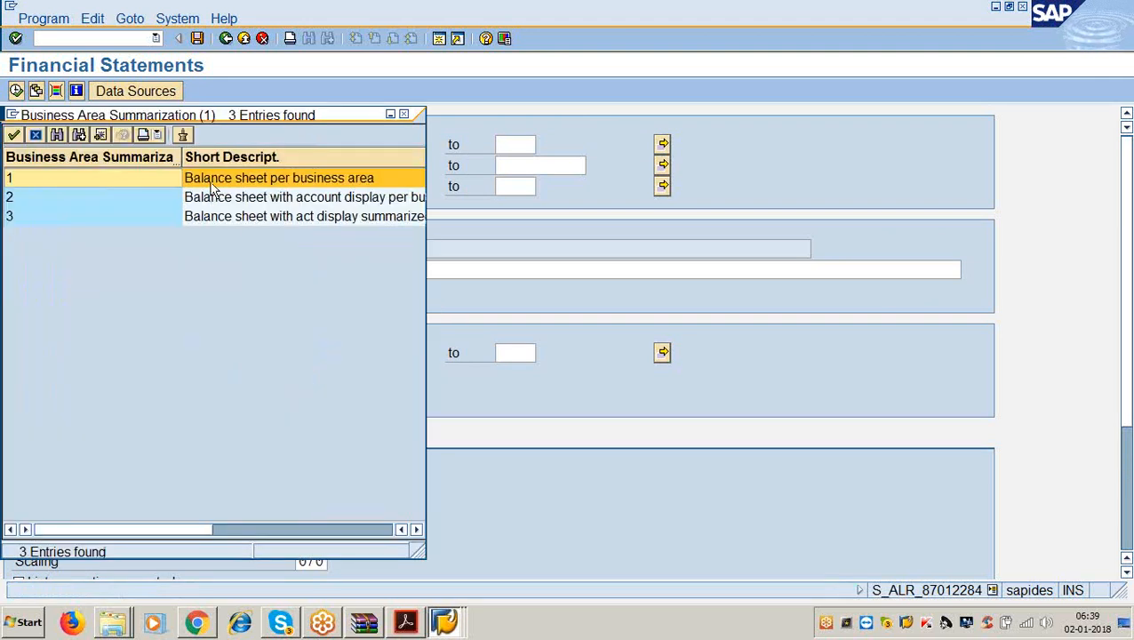
double_click(211, 183)
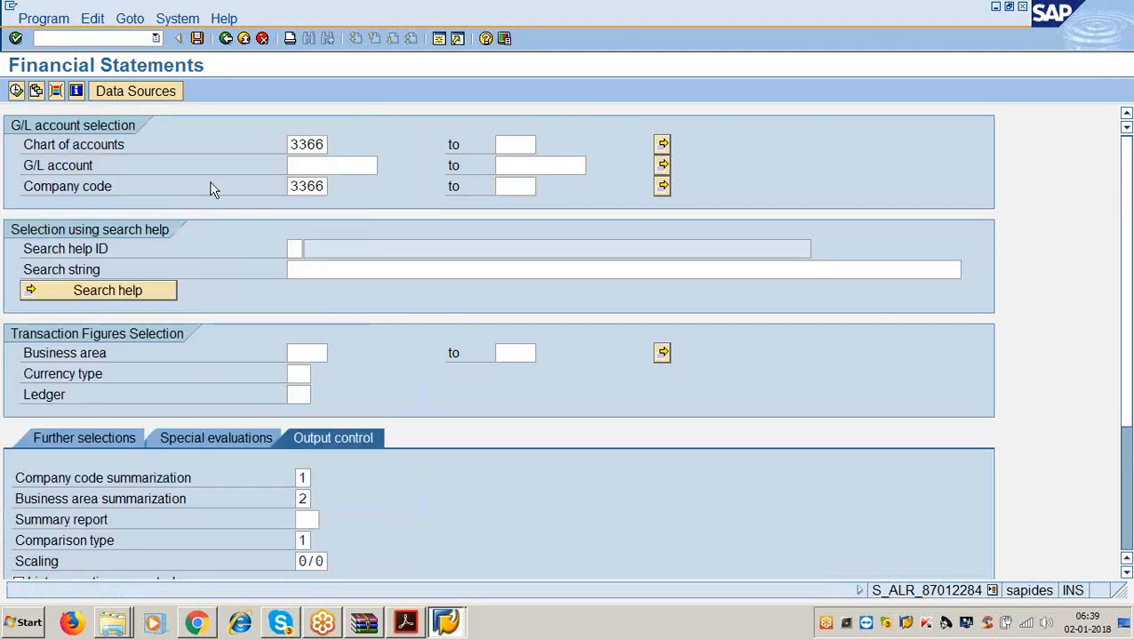
Check the guide, then confirm Comparison type stays 1 in output control.
left_click(405, 622)
scroll(359, 440, "down", 3)
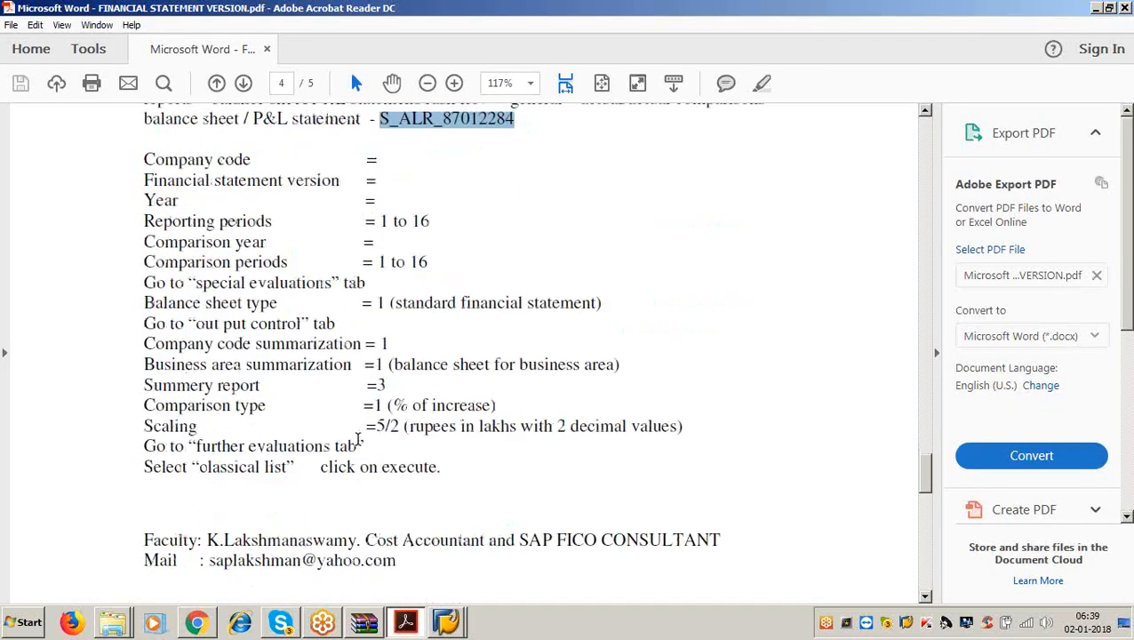
scroll(359, 440, "down", 2)
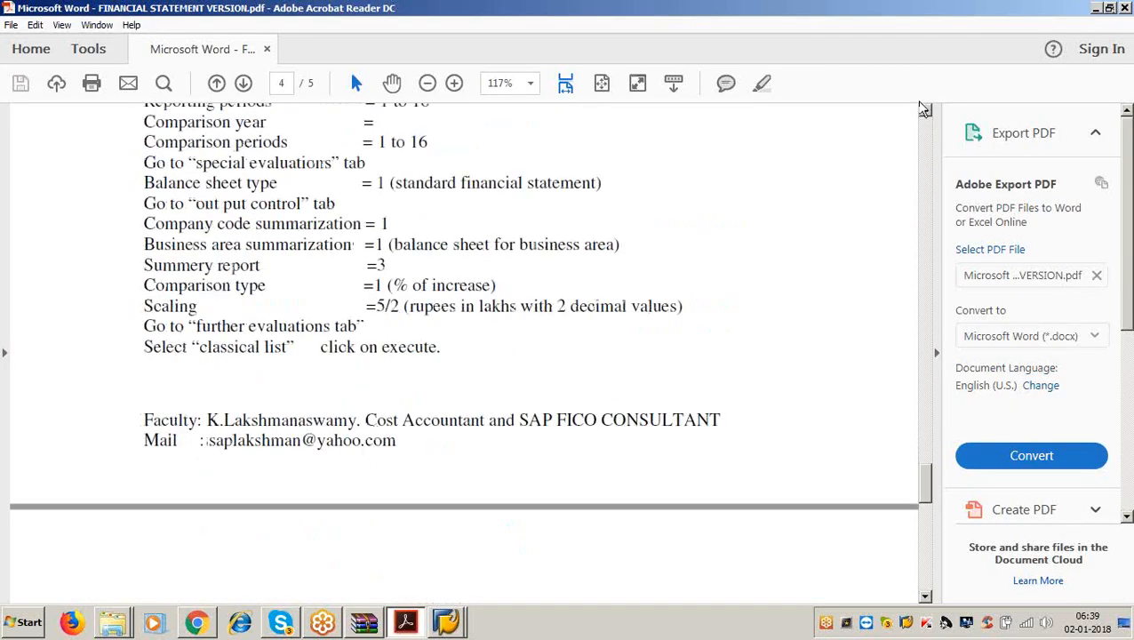
key("alt+Tab")
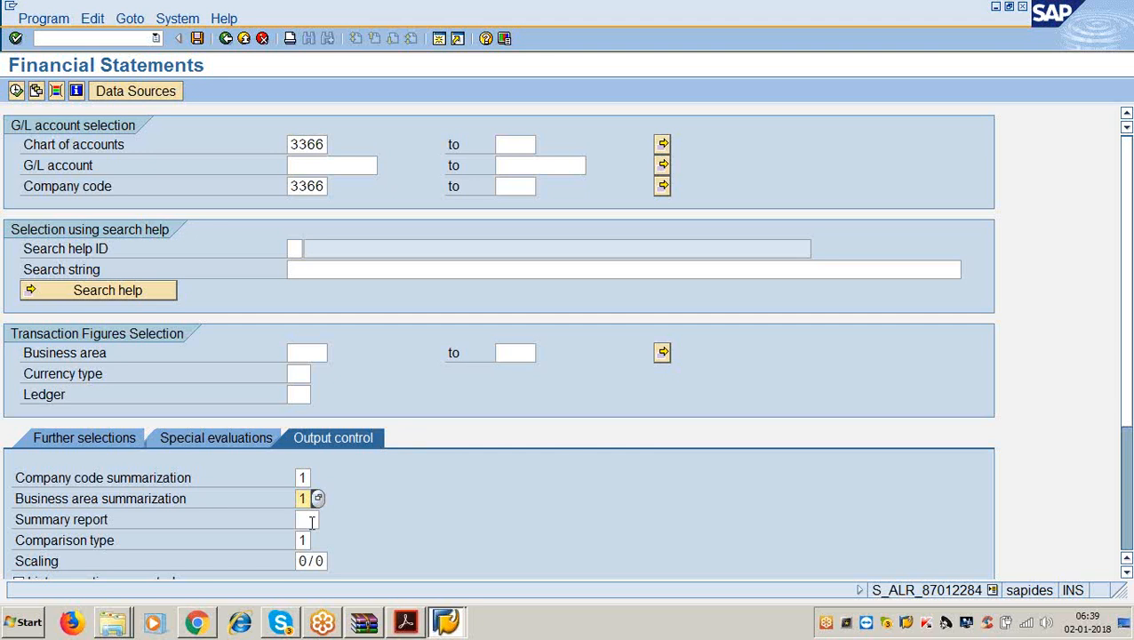
left_click(310, 540)
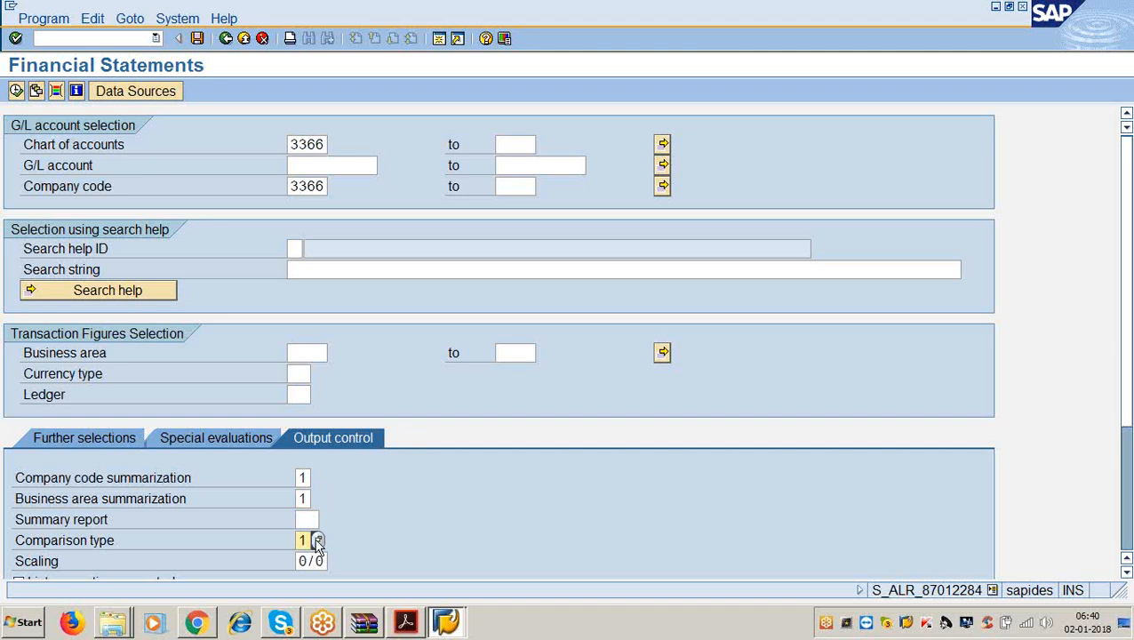
left_click(317, 541)
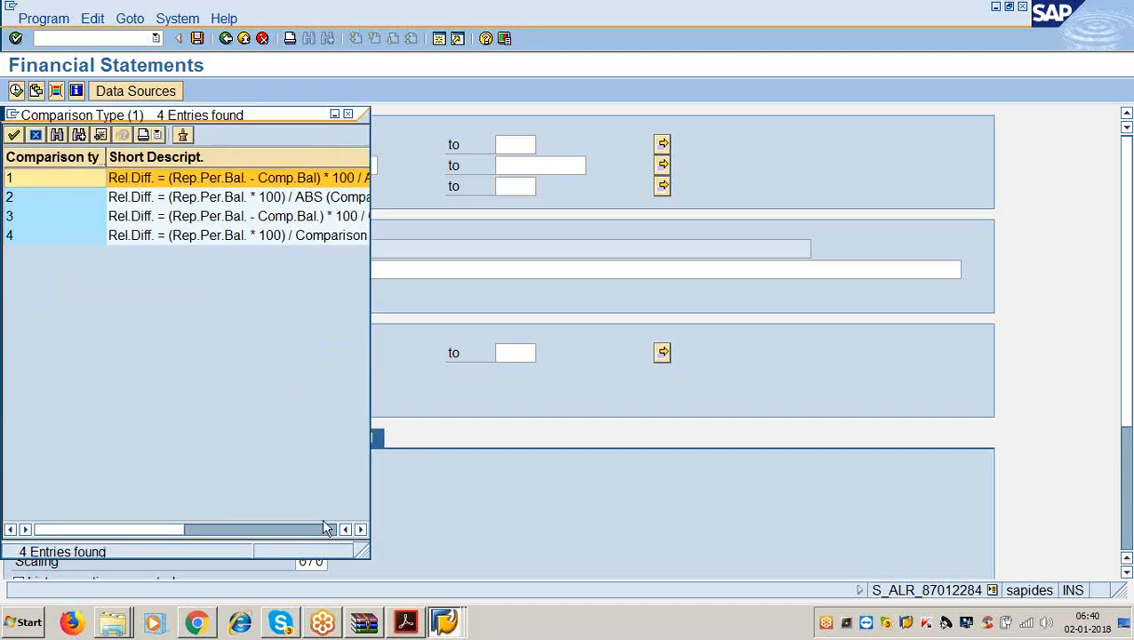
left_click(348, 115)
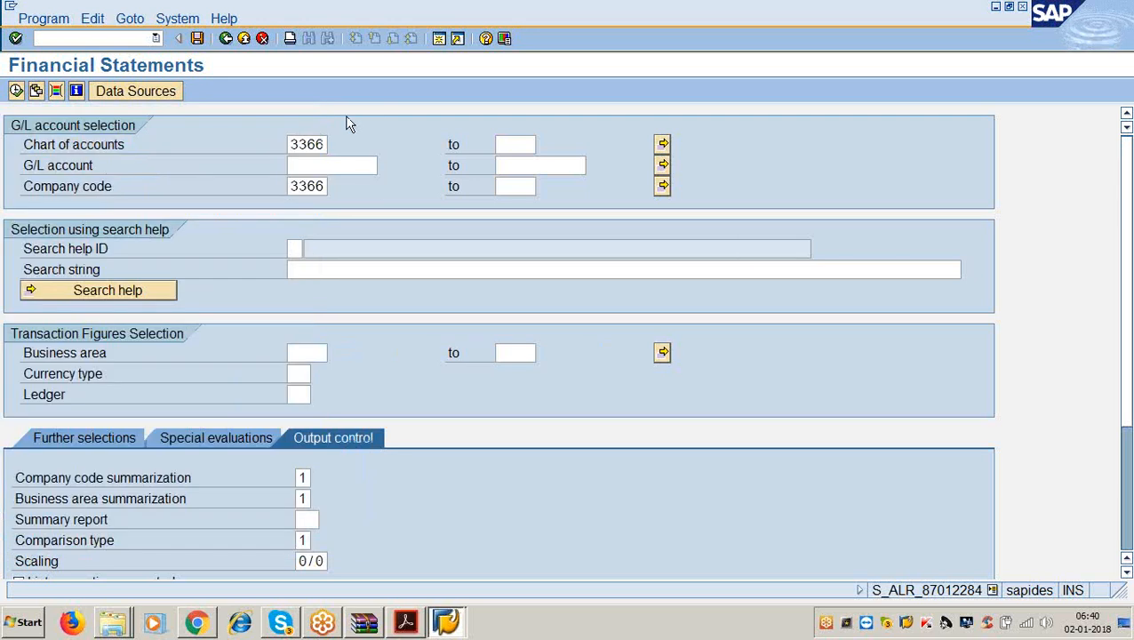
left_click(303, 498)
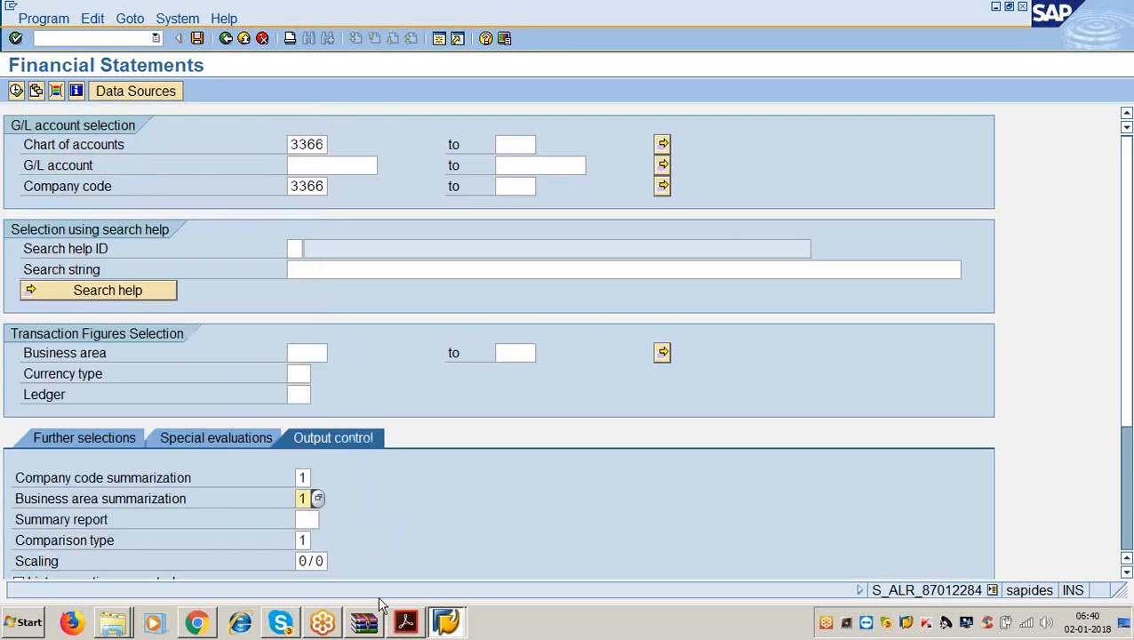
left_click(304, 540)
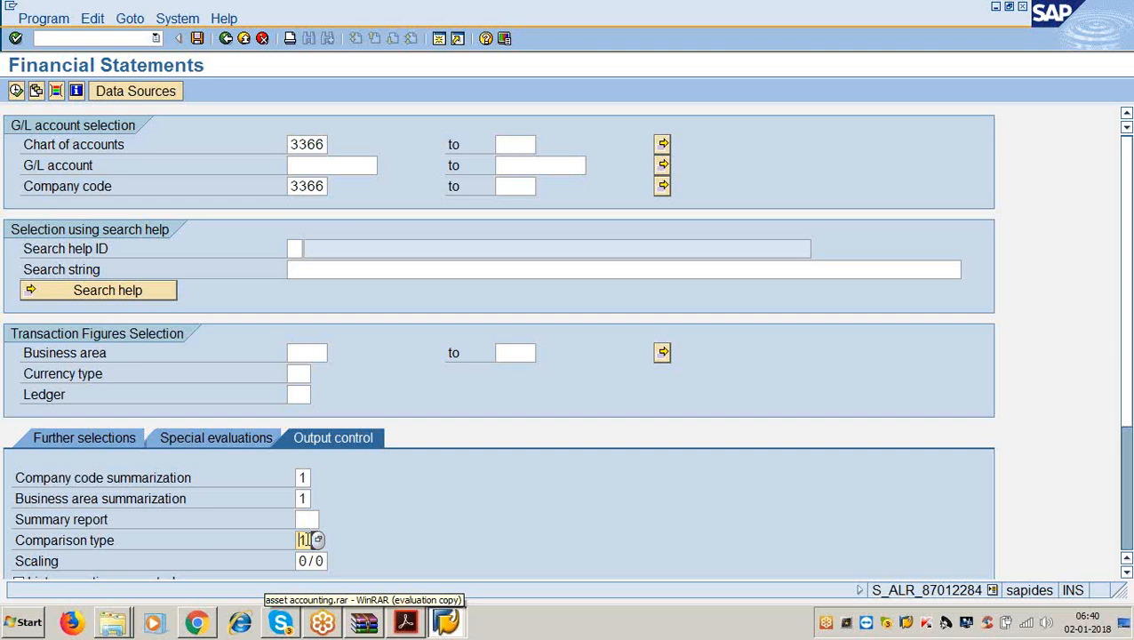
left_click(407, 624)
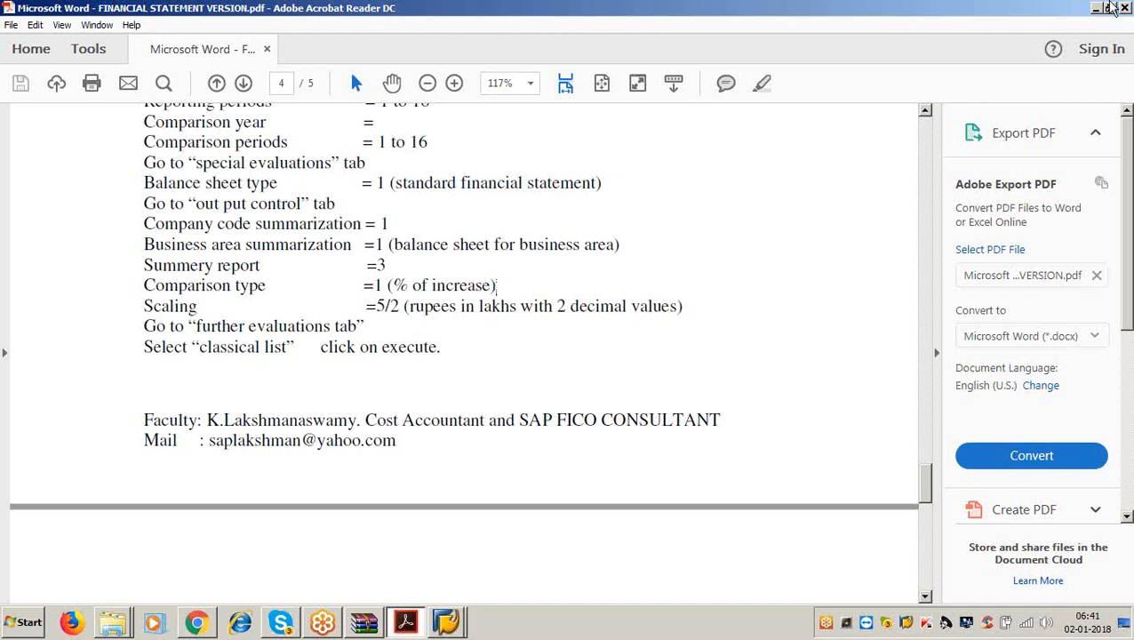
Pick the 100 thousand, 1 decimal Scaling value, then exit the report to SAP Easy Access.
left_click(1095, 8)
scroll(328, 479, "down", 3)
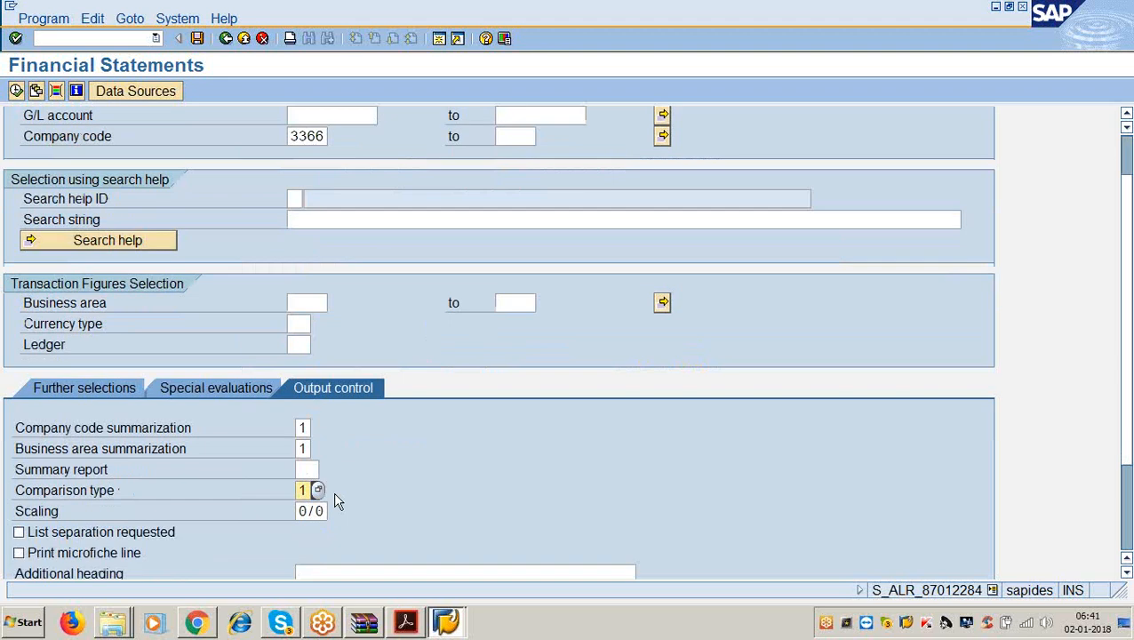
left_click(325, 486)
left_click(334, 486)
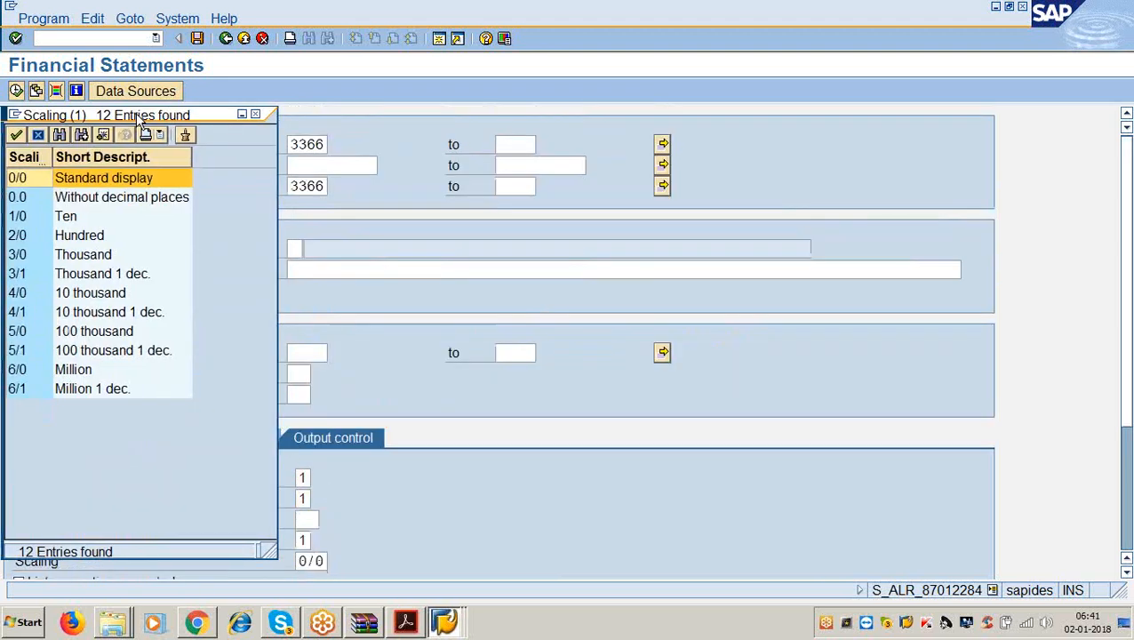
left_click_drag(138, 125, 685, 17)
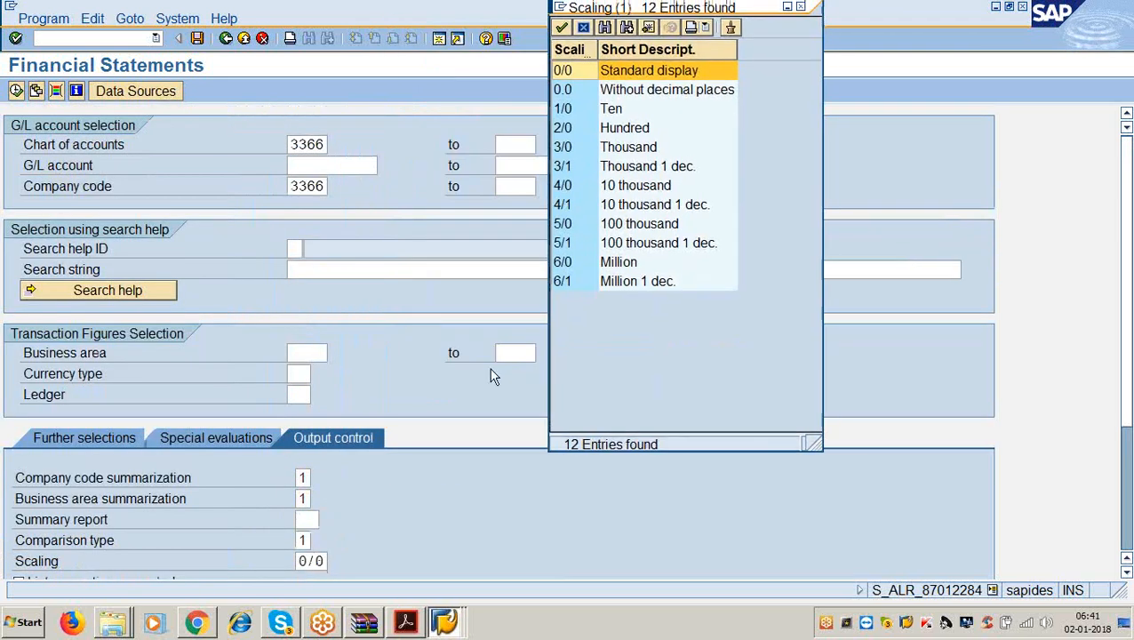
left_click(607, 250)
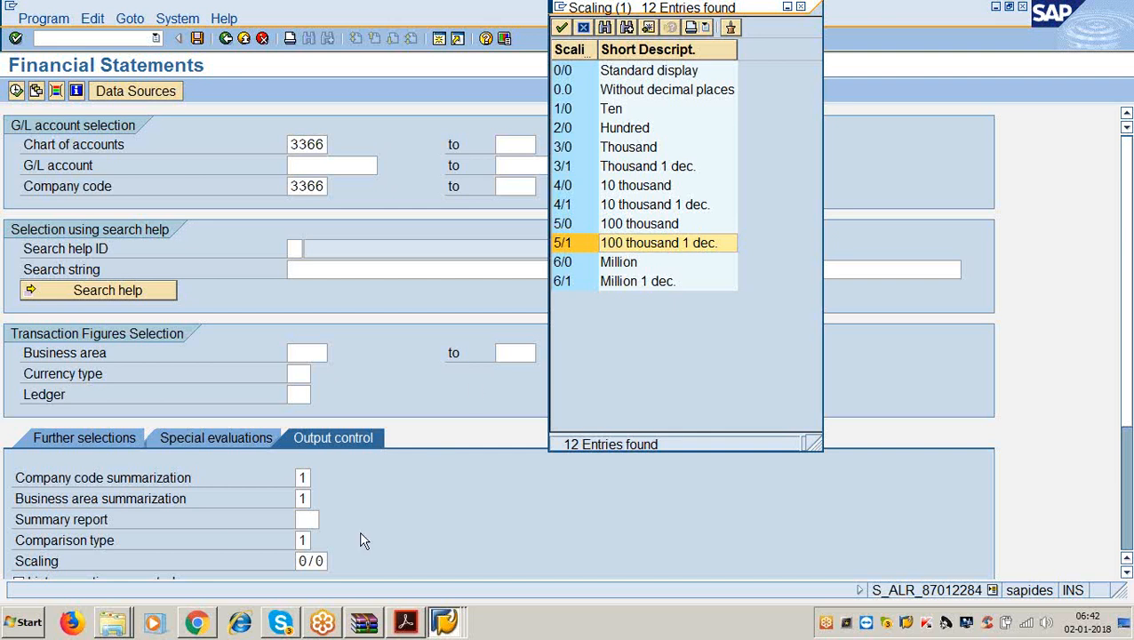
left_click(325, 561)
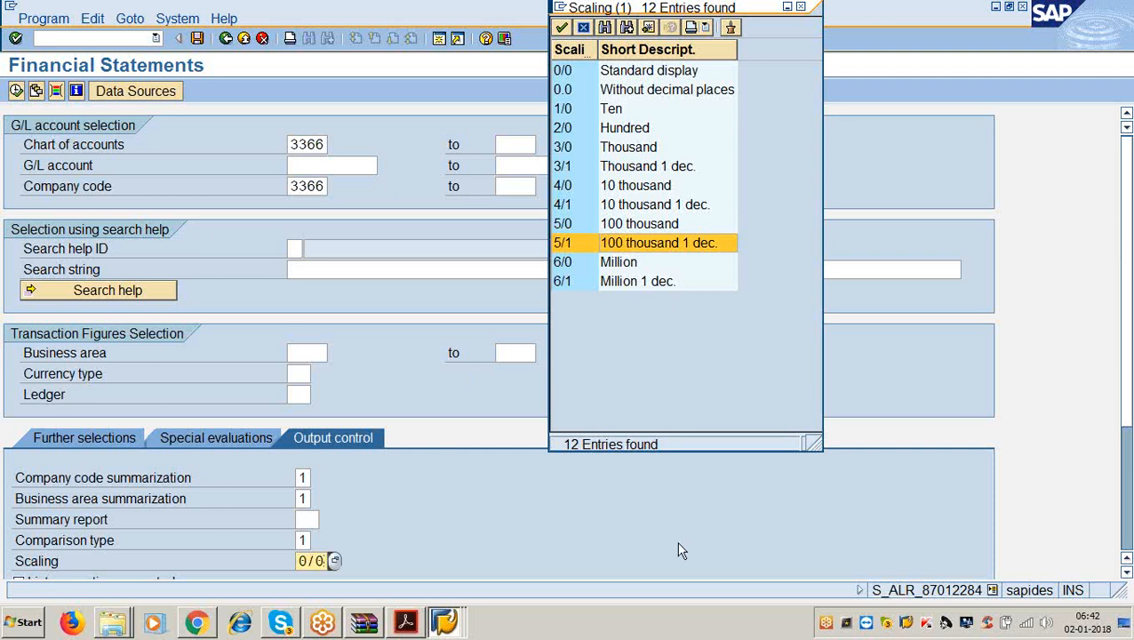
key("Escape")
key("Escape")
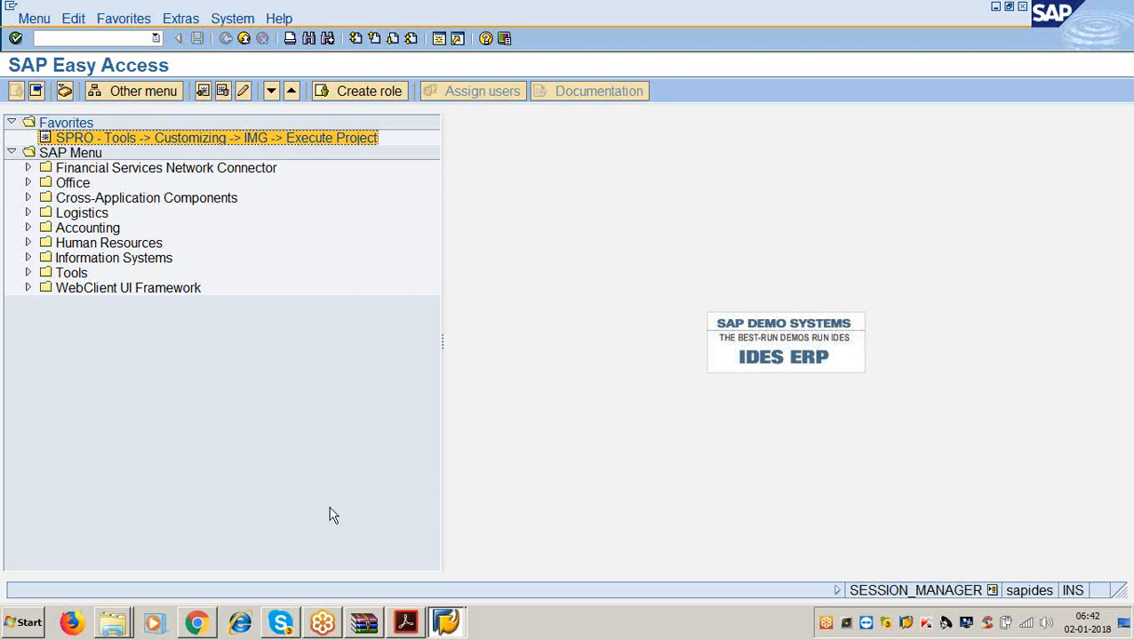
Relaunch the Financial Statements transaction S_ALR_87012284 from the command field history.
left_click(405, 624)
left_click_drag(405, 625, 670, 615)
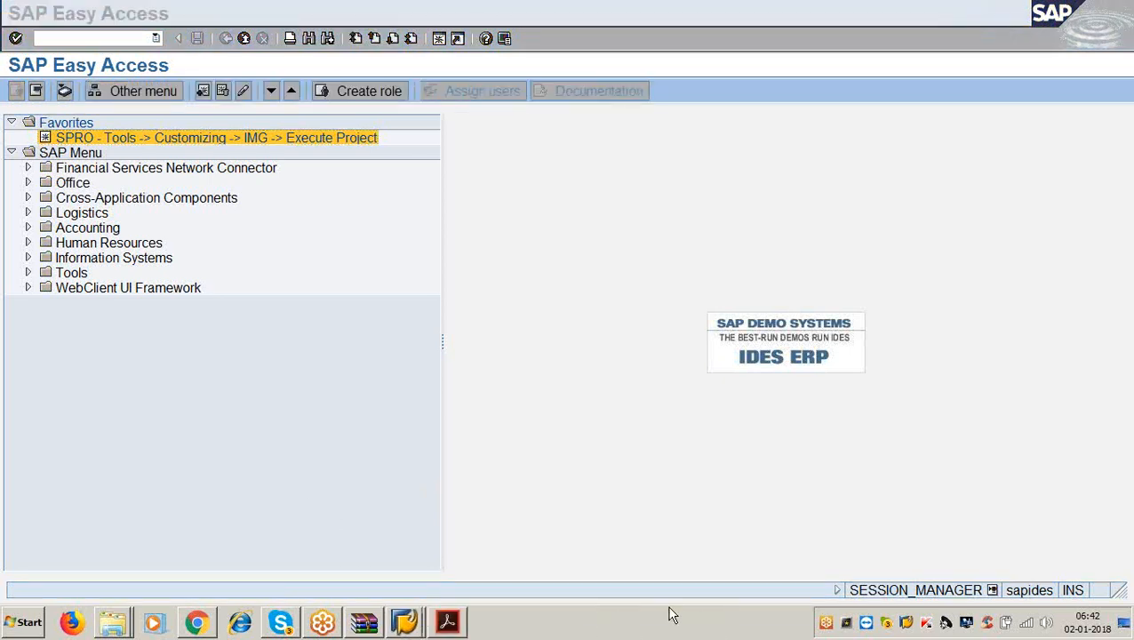
mouse_move(405, 625)
left_click(416, 460)
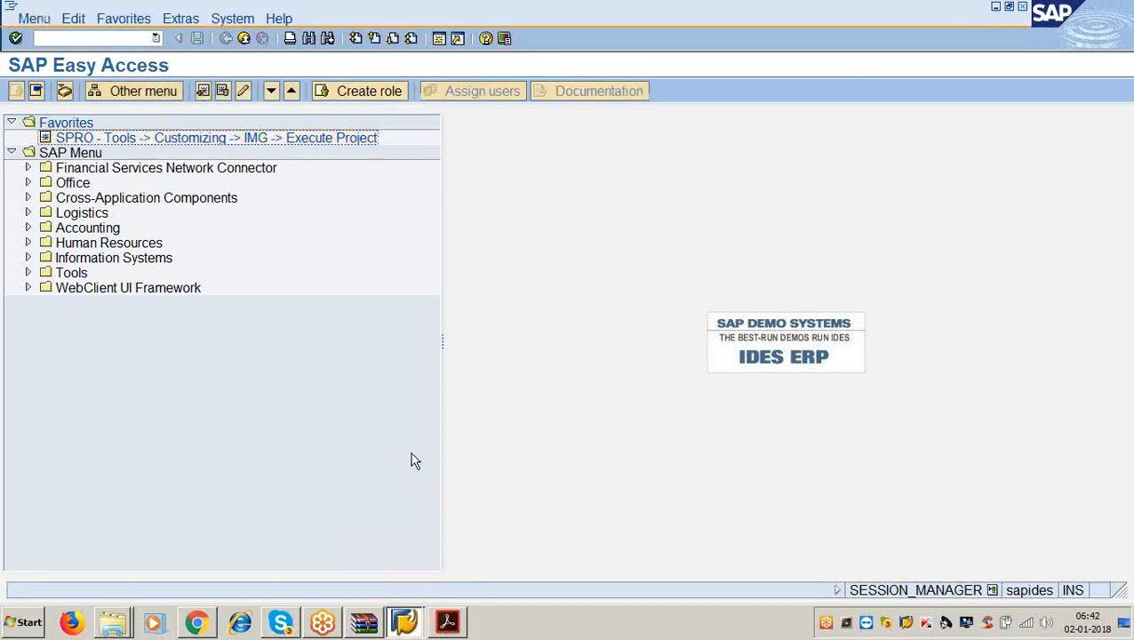
left_click(156, 40)
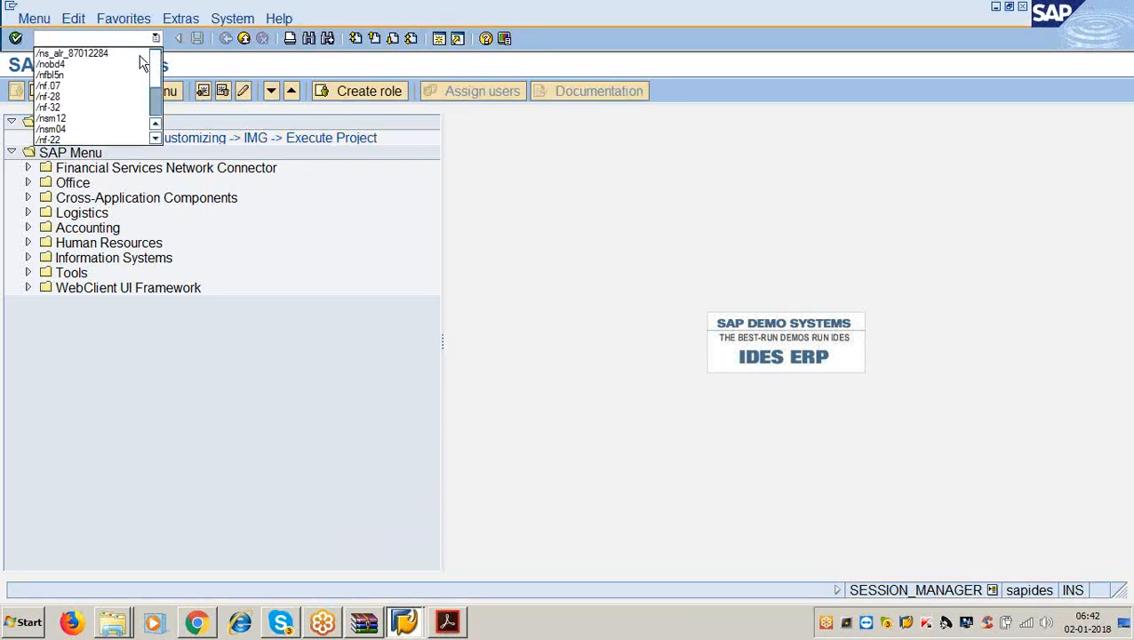
left_click(141, 57)
key("BackSpace")
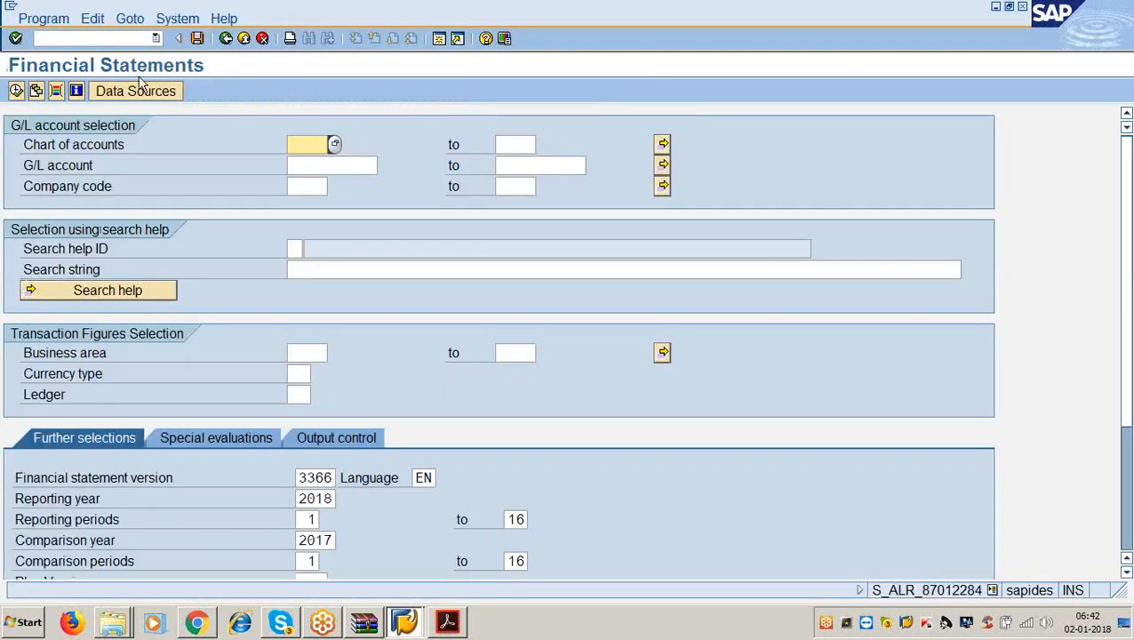
Enter chart of accounts and company code 3366, reporting year 2017, comparison year 2016.
type("3366")
left_click(303, 185)
type("3366")
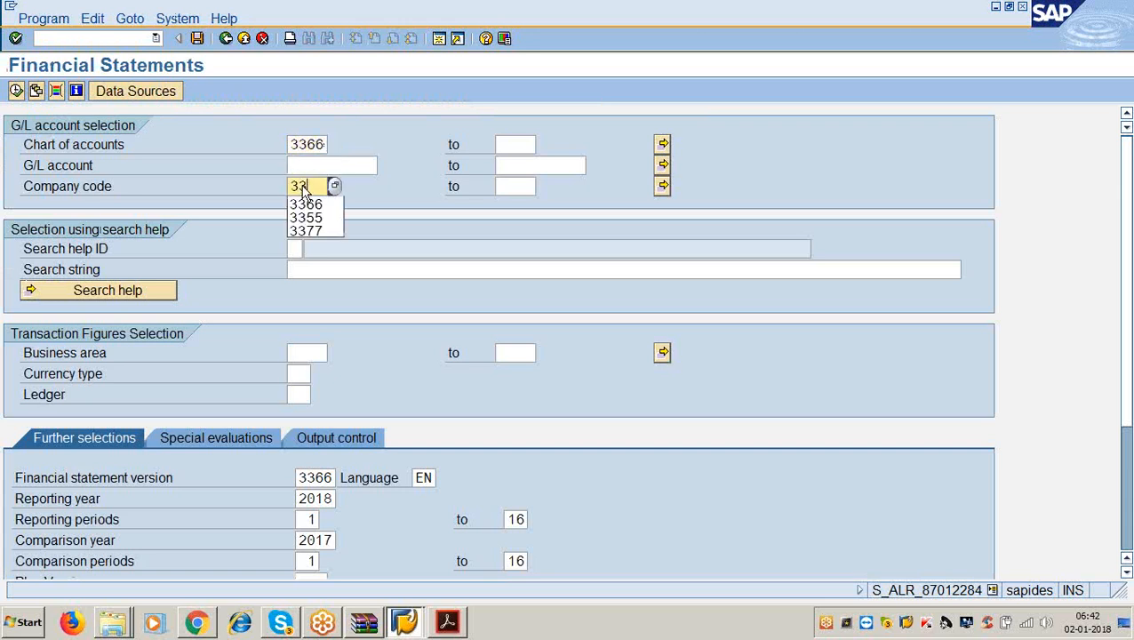
scroll(262, 196, "down", 1)
scroll(253, 364, "down", 3)
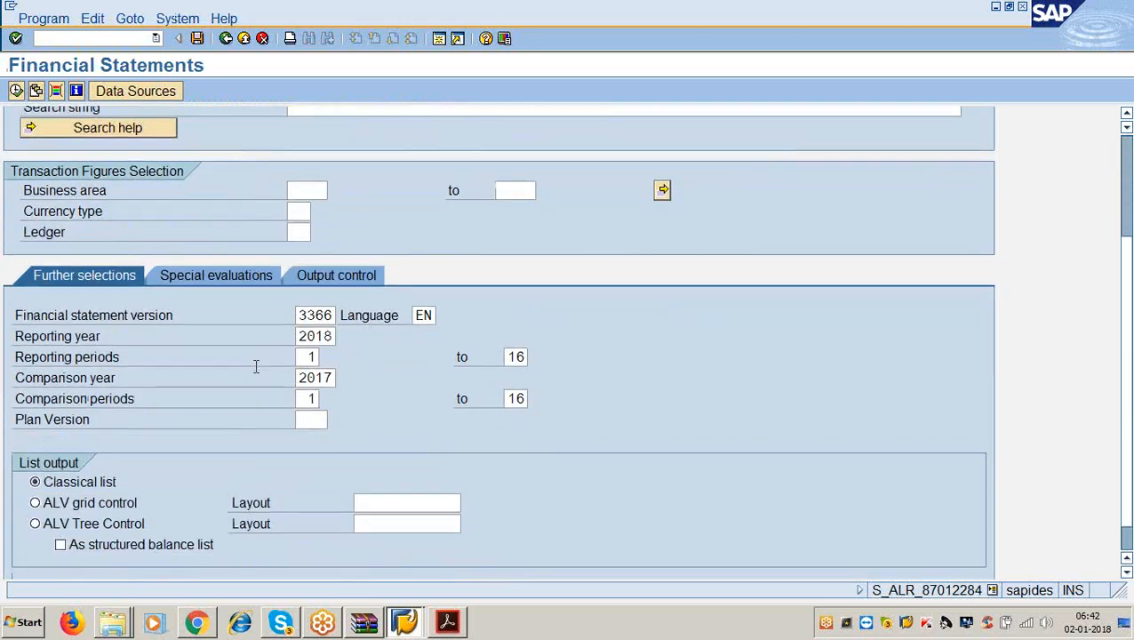
left_click(335, 336)
key("BackSpace")
type("7")
left_click(335, 378)
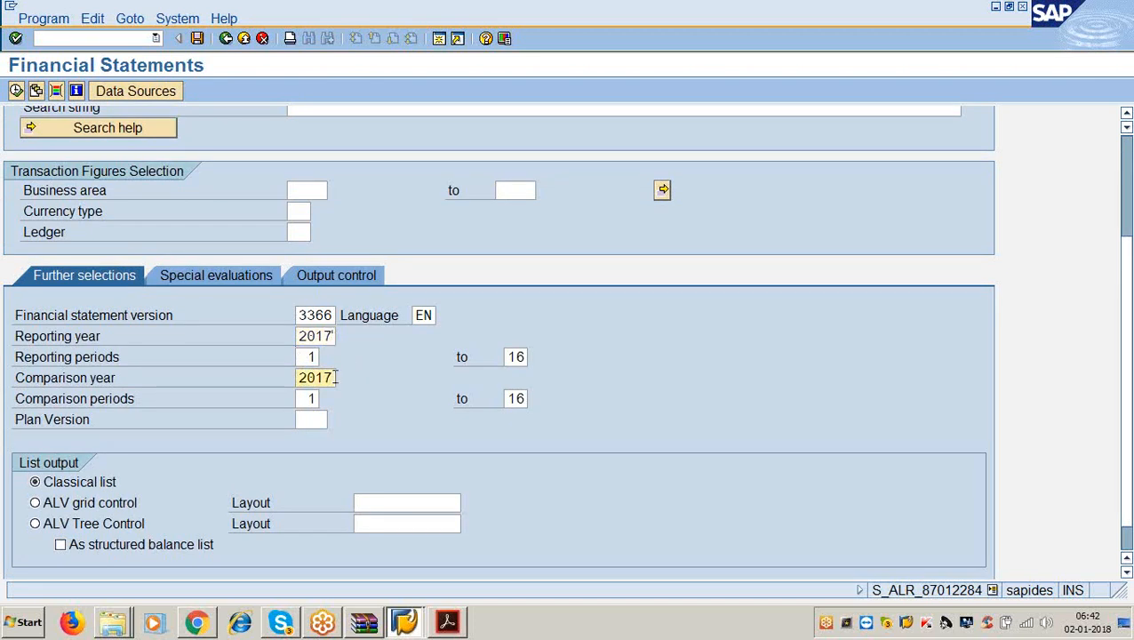
key("BackSpace")
type("6")
Leave the balance sheet type unchanged and set business area summarization to 1.
left_click(252, 281)
left_click(305, 478)
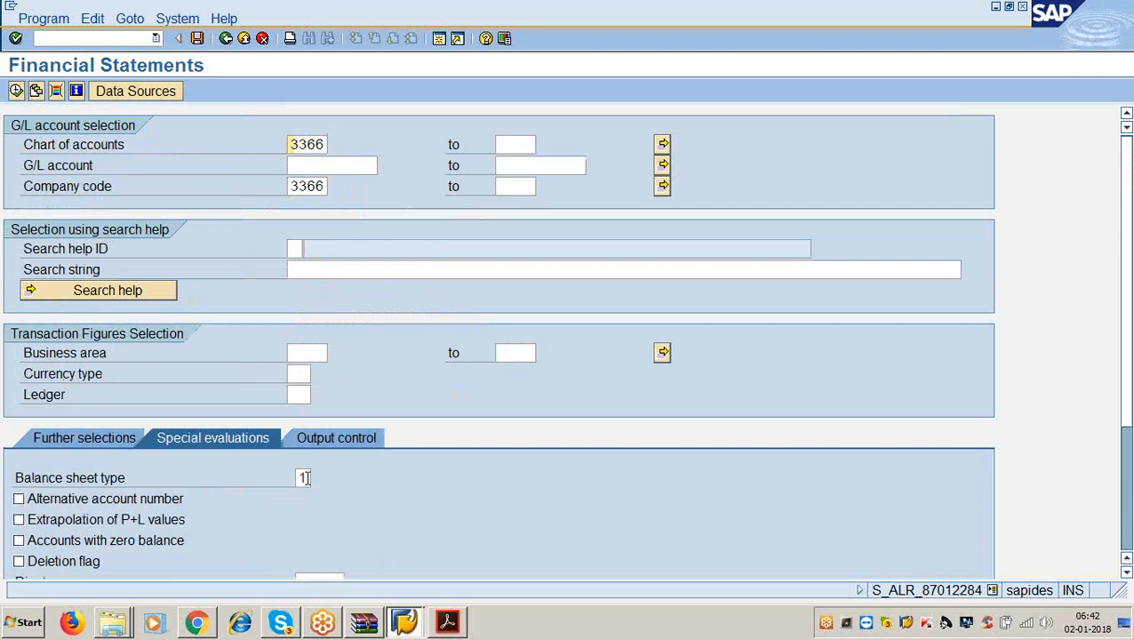
left_click(320, 480)
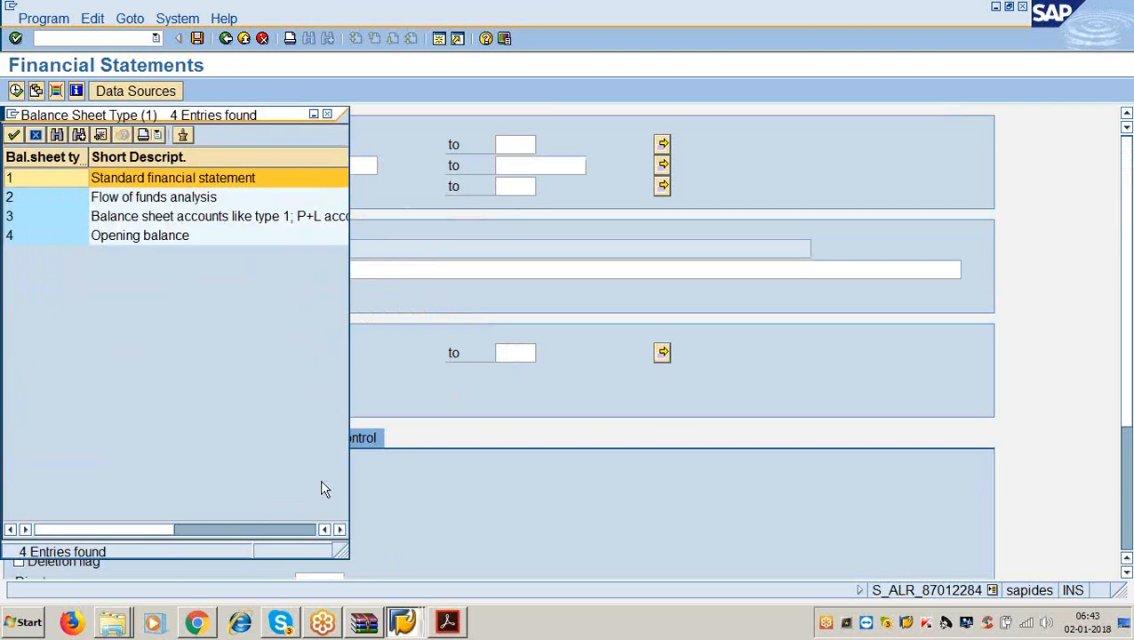
key("Escape")
left_click(316, 438)
left_click(306, 498)
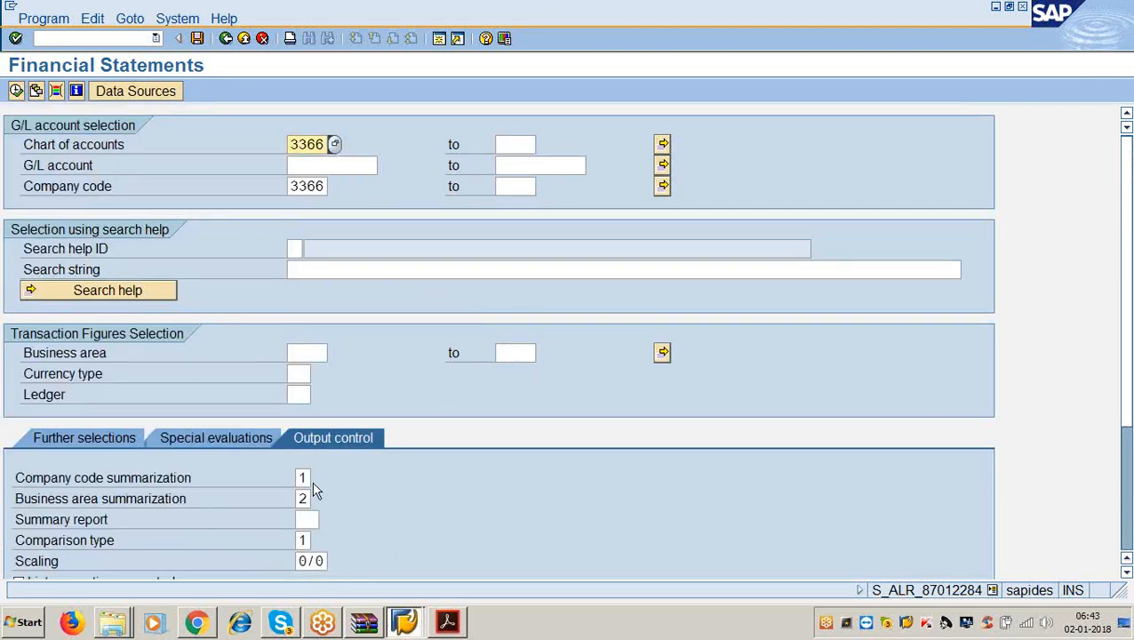
key("BackSpace")
type("1")
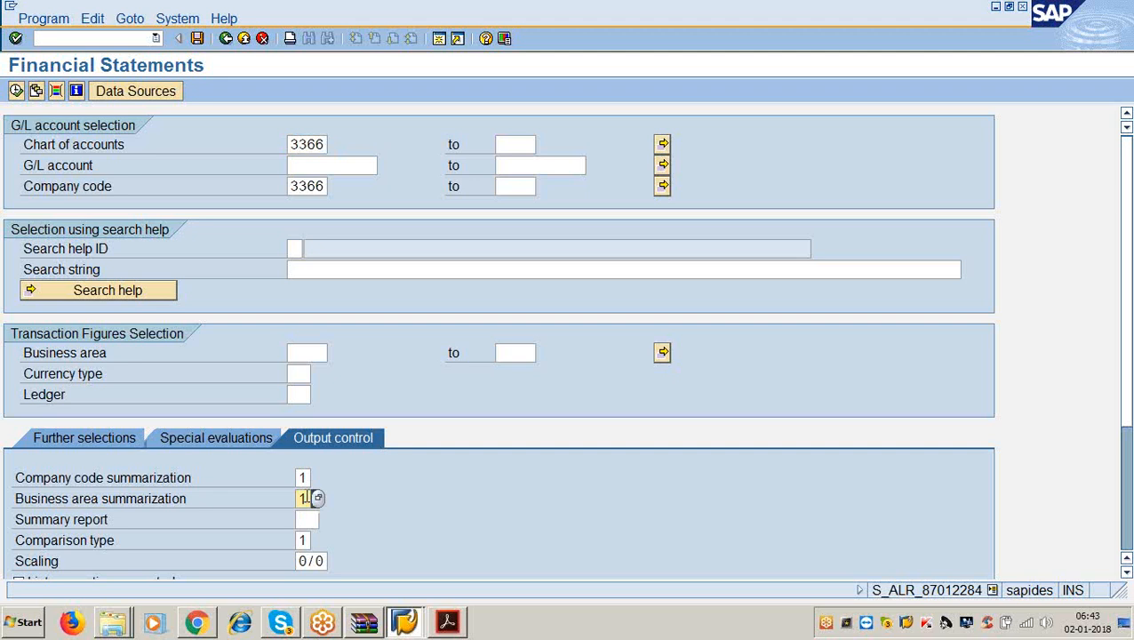
Set scaling to 5 / 2 and run the financial statements report.
scroll(307, 502, "down", 1)
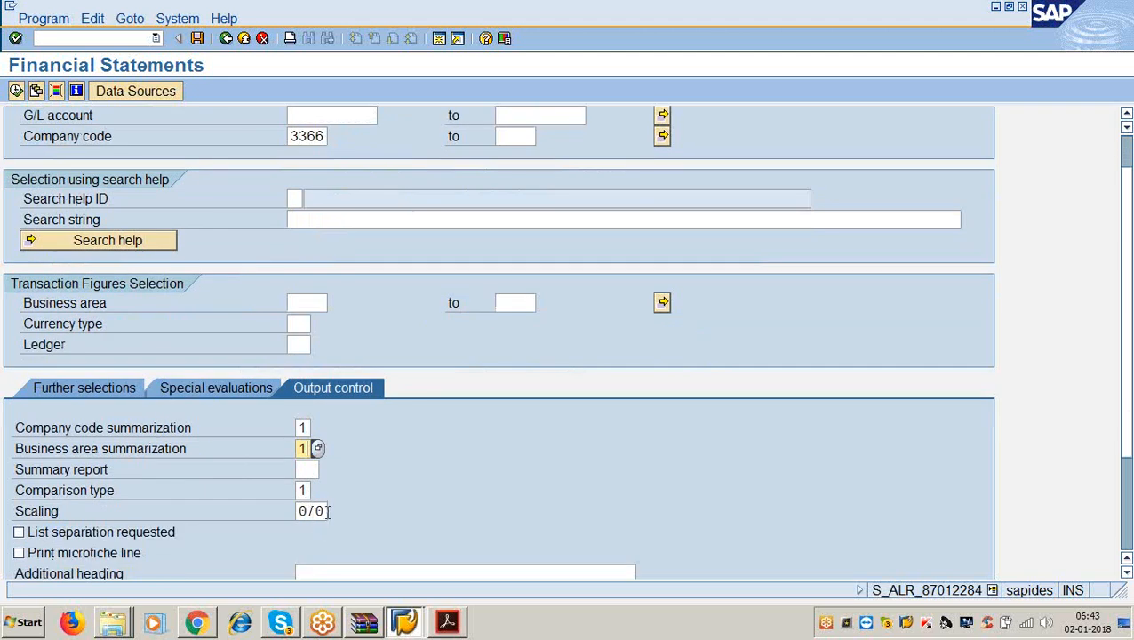
left_click(328, 511)
key("BackSpace")
key("BackSpace")
key("BackSpace")
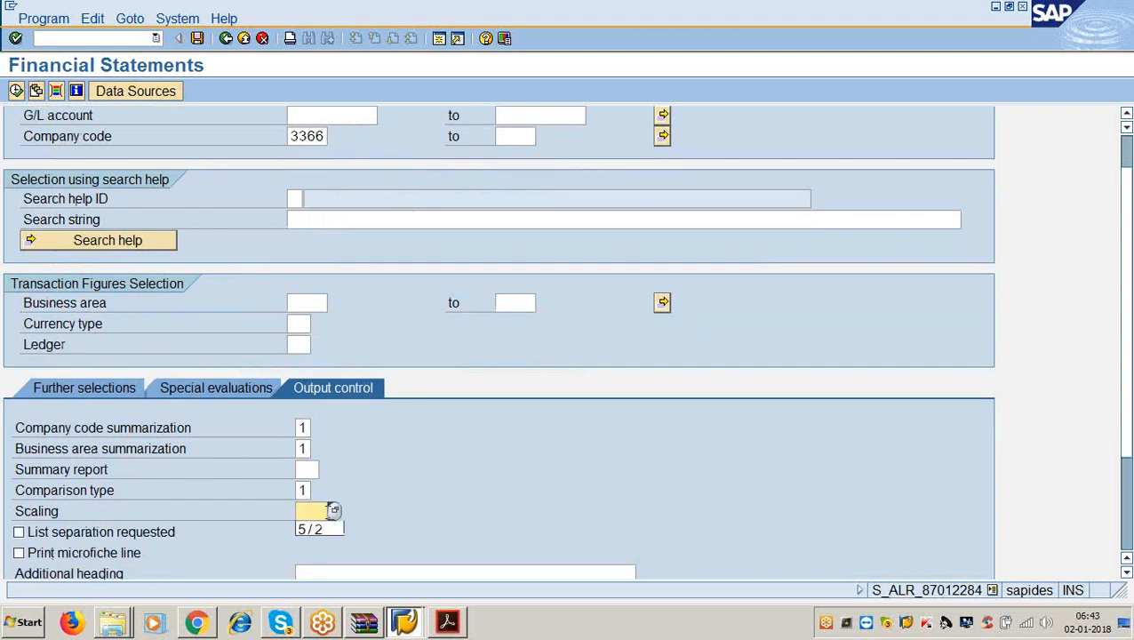
key("Down")
key("Return")
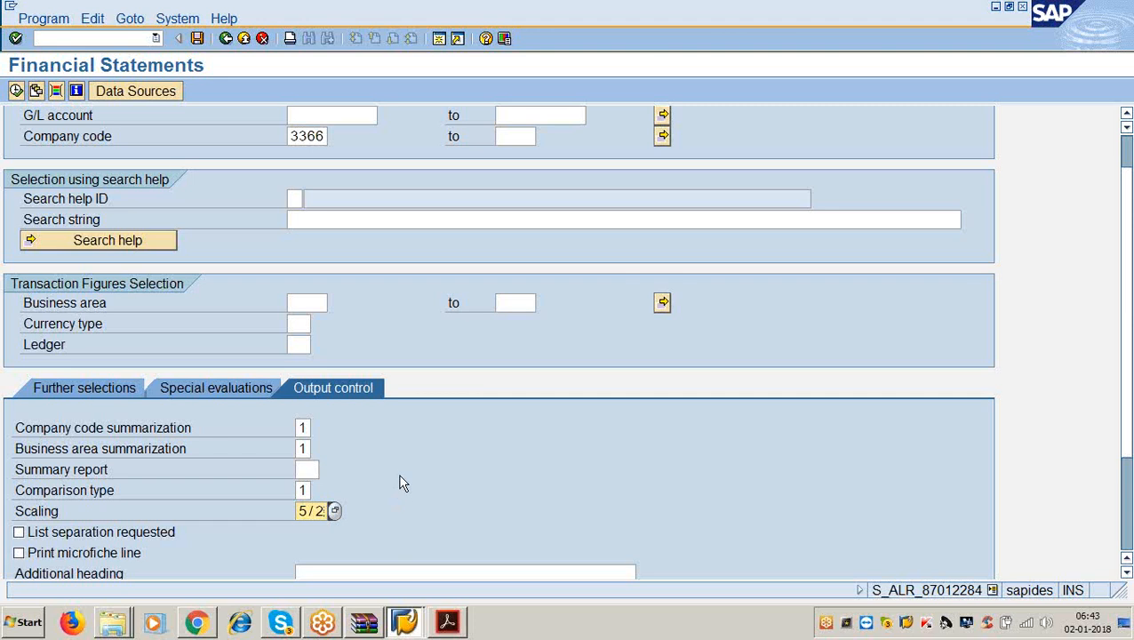
left_click(104, 391)
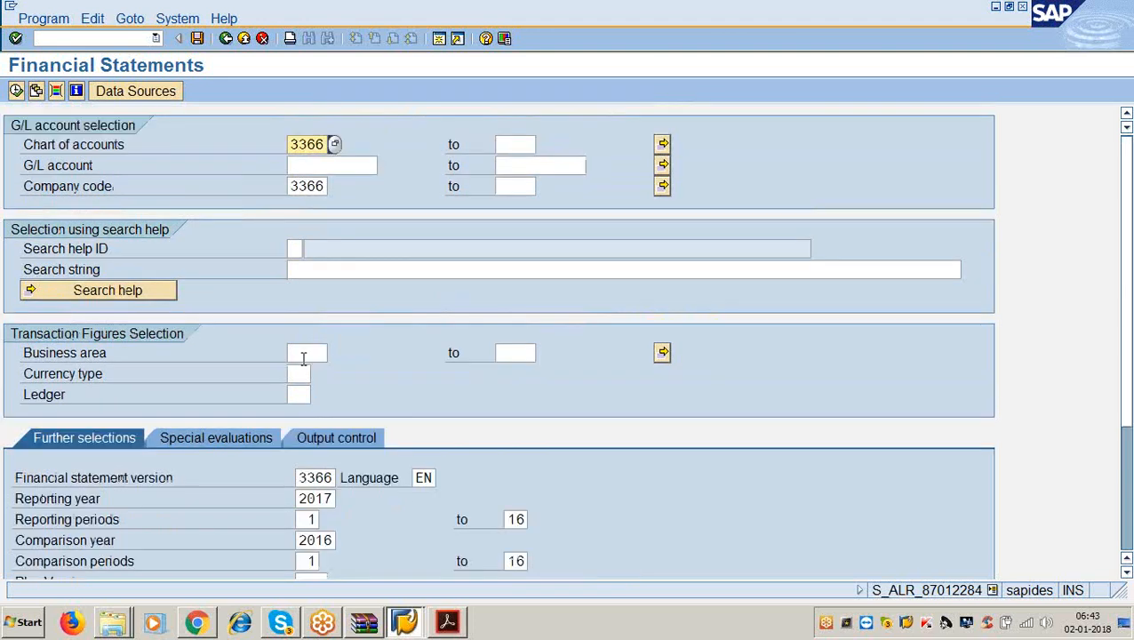
scroll(199, 420, "down", 5)
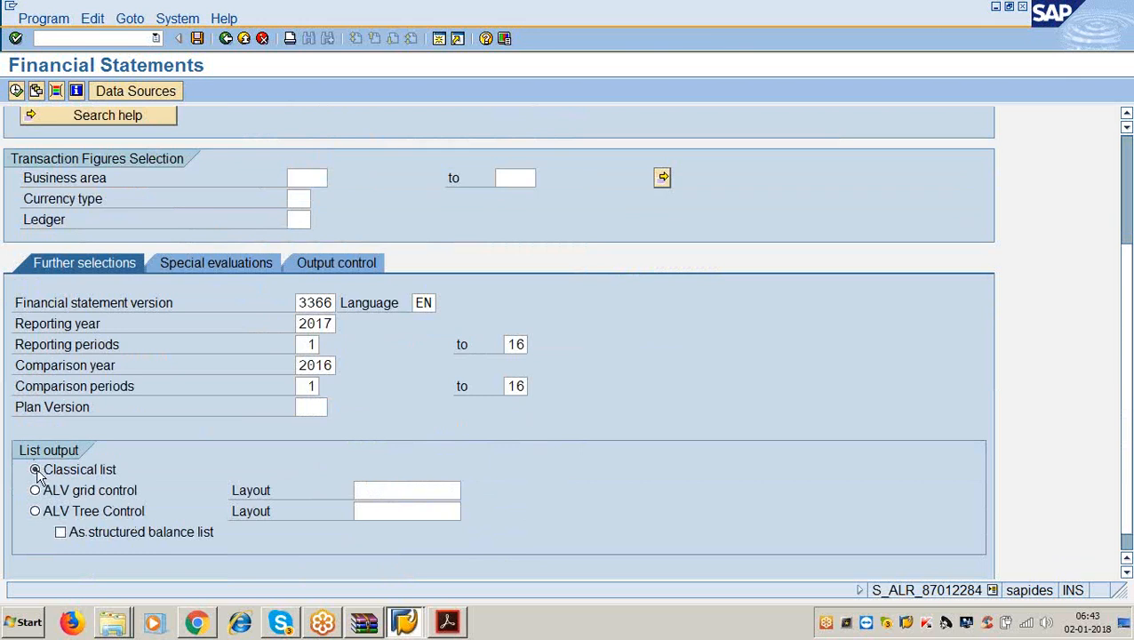
left_click(16, 91)
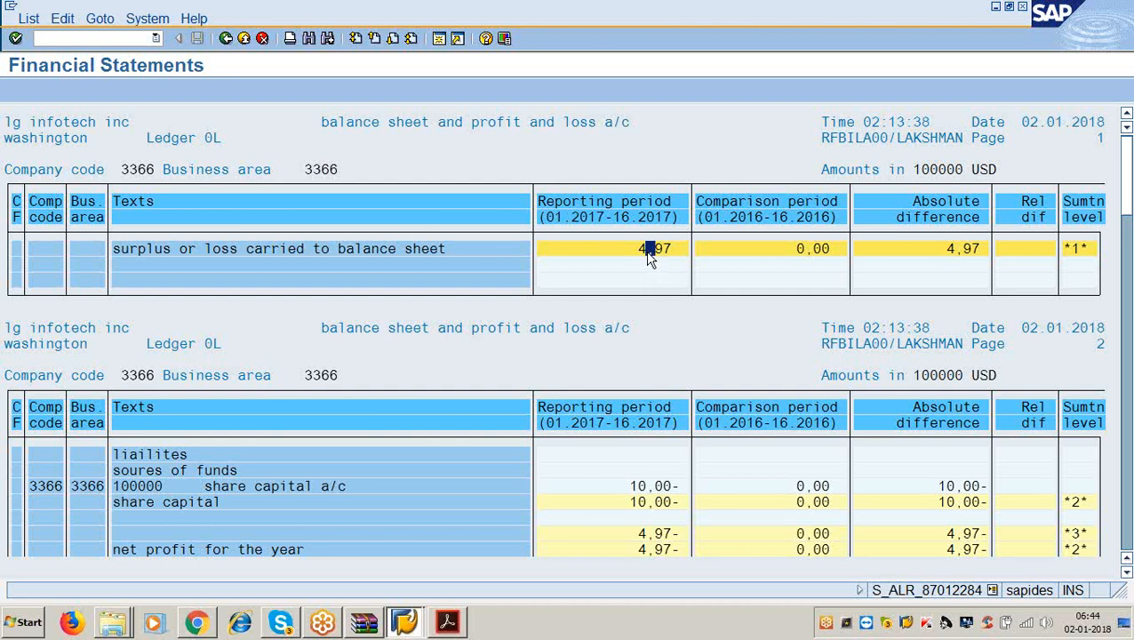
scroll(442, 293, "down", 5)
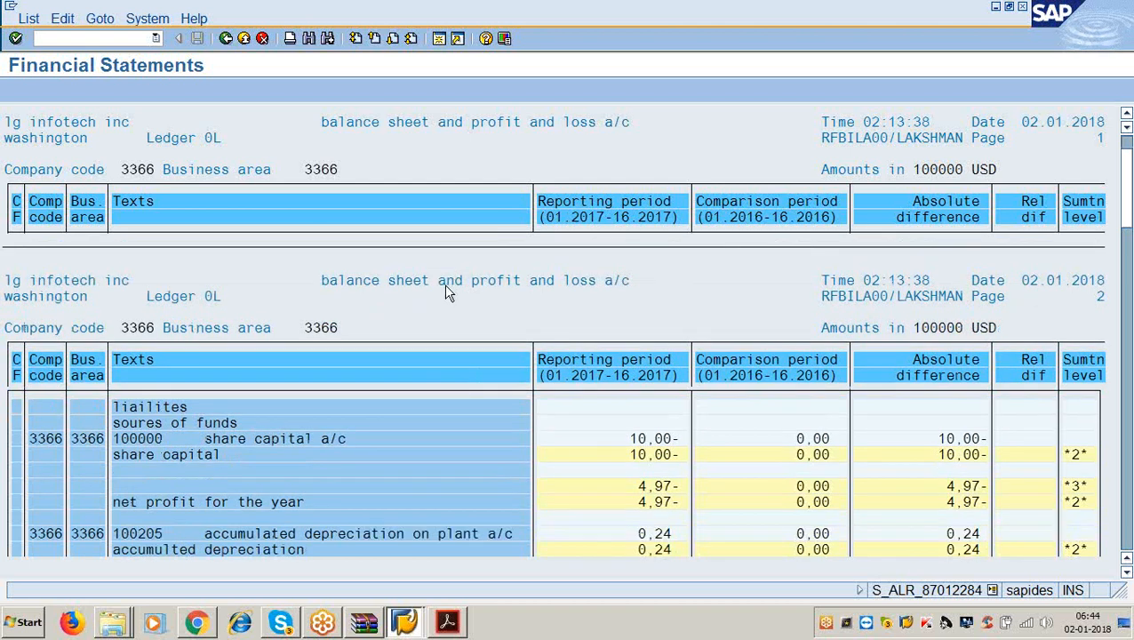
scroll(441, 302, "down", 4)
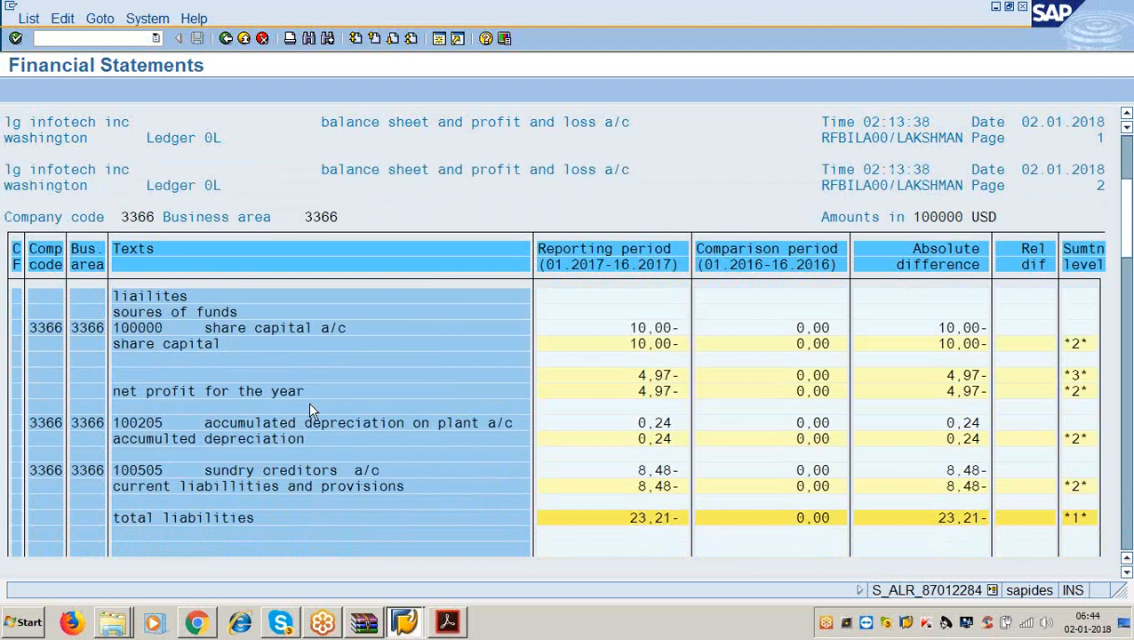
scroll(309, 401, "up", 1)
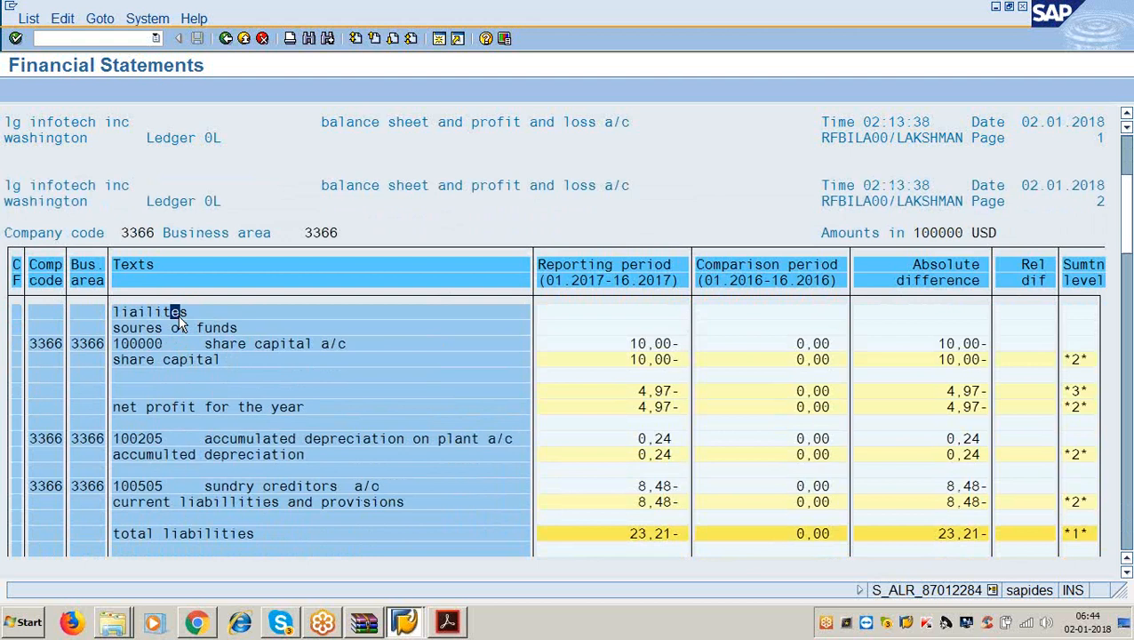
scroll(178, 316, "down", 4)
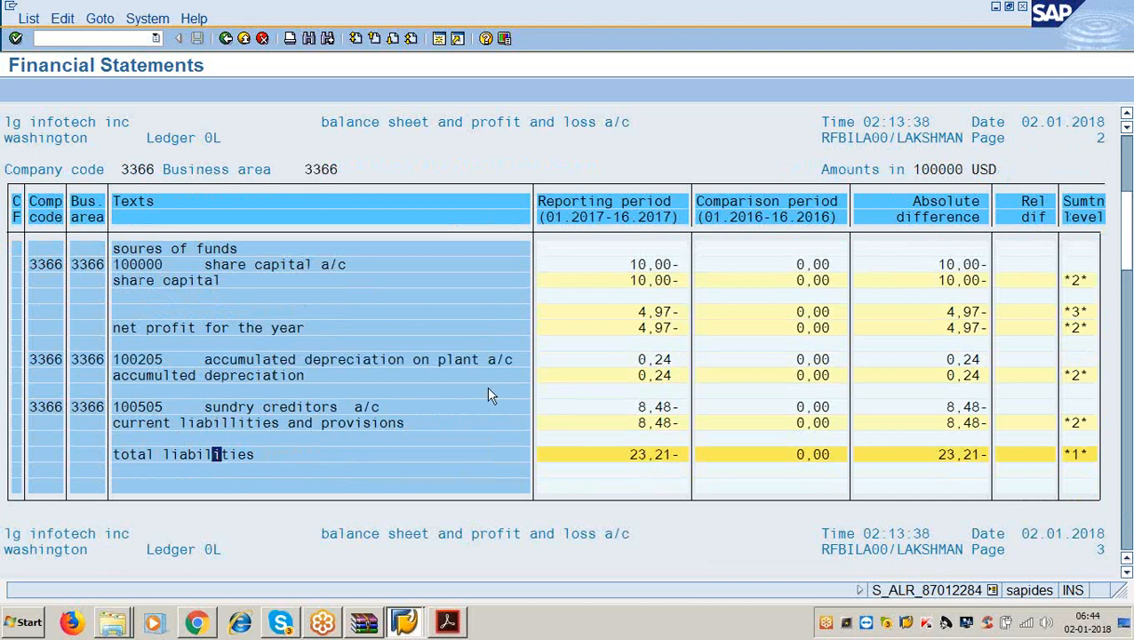
left_click(211, 281)
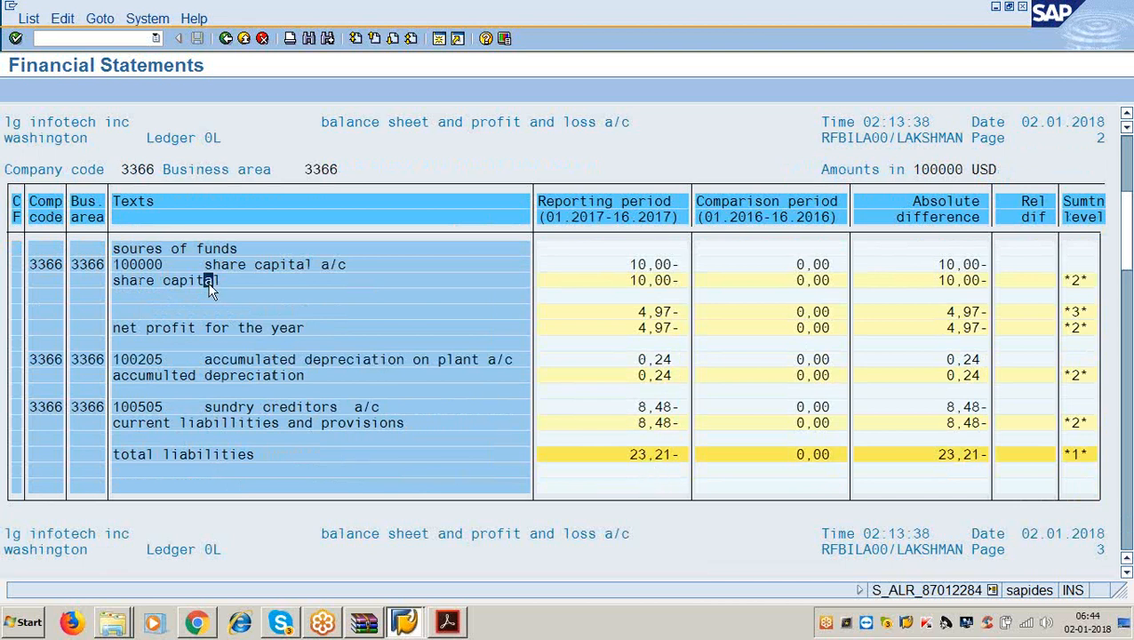
left_click(638, 281)
left_click(653, 329)
left_click(307, 374)
left_click(658, 376)
Scroll to page 3 and highlight total assets 23,21, fixed assets 2,00 and current assets 21,21.
scroll(477, 422, "down", 8)
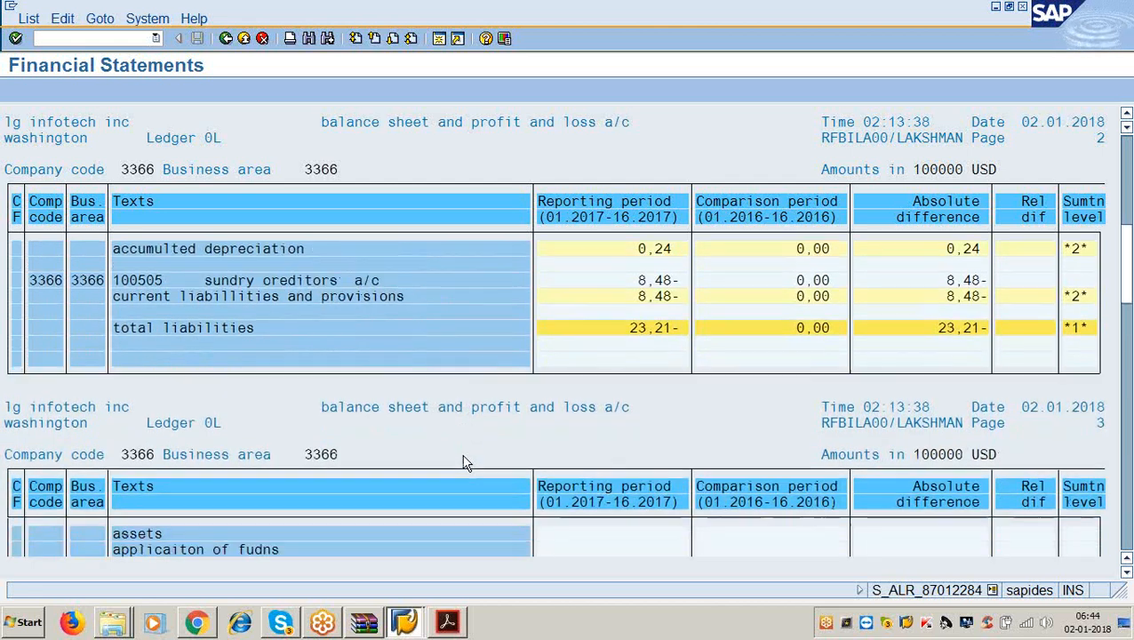
scroll(462, 462, "down", 7)
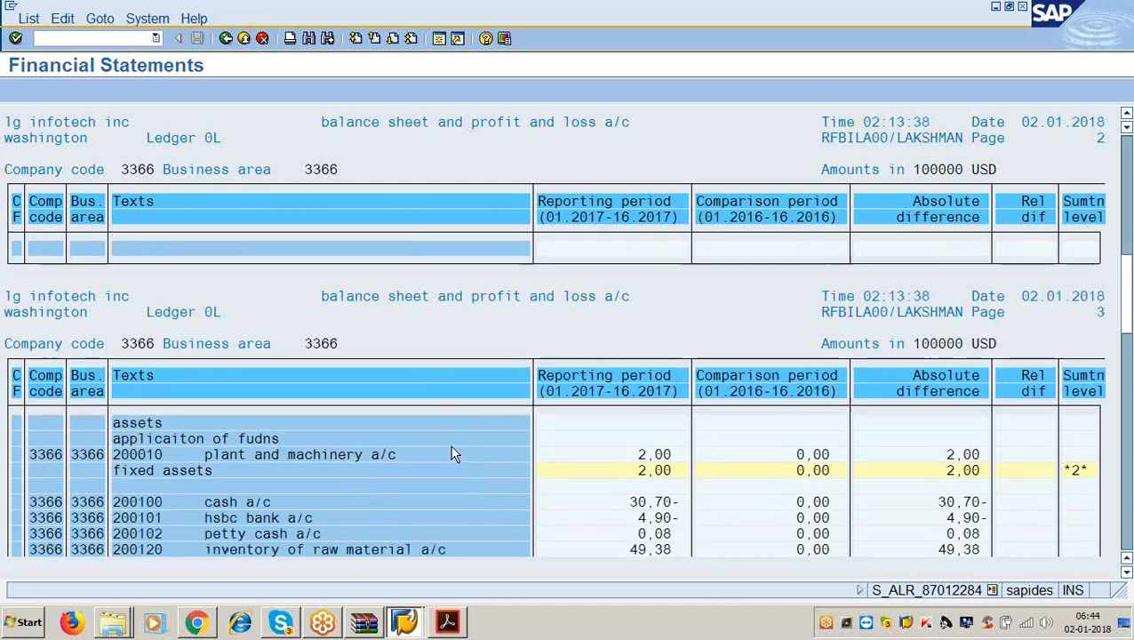
scroll(451, 454, "down", 5)
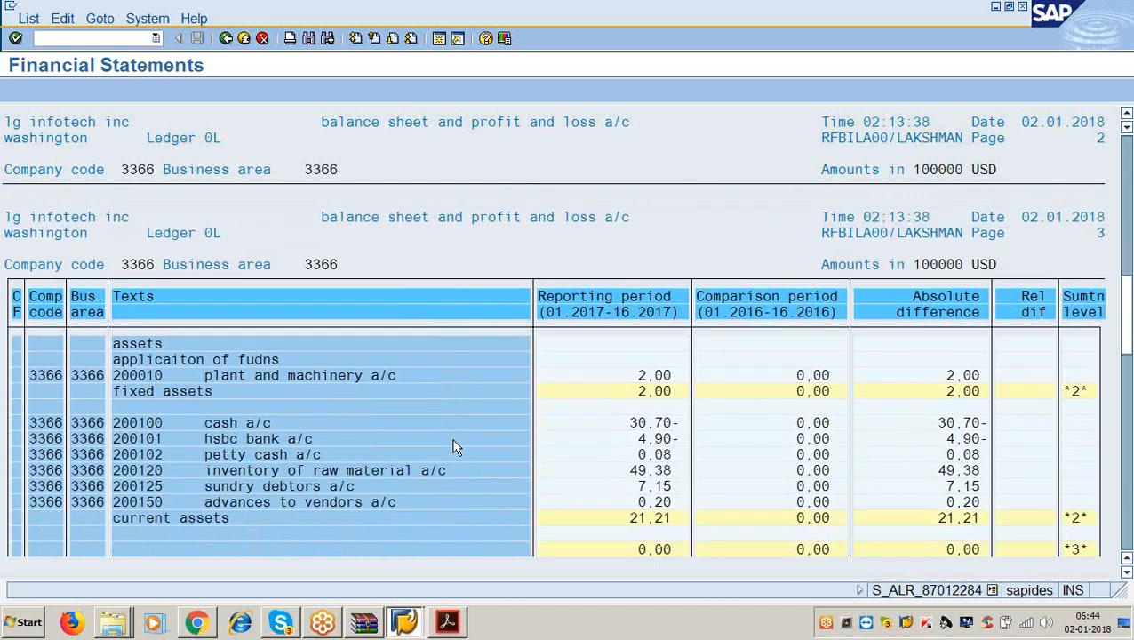
scroll(454, 445, "down", 8)
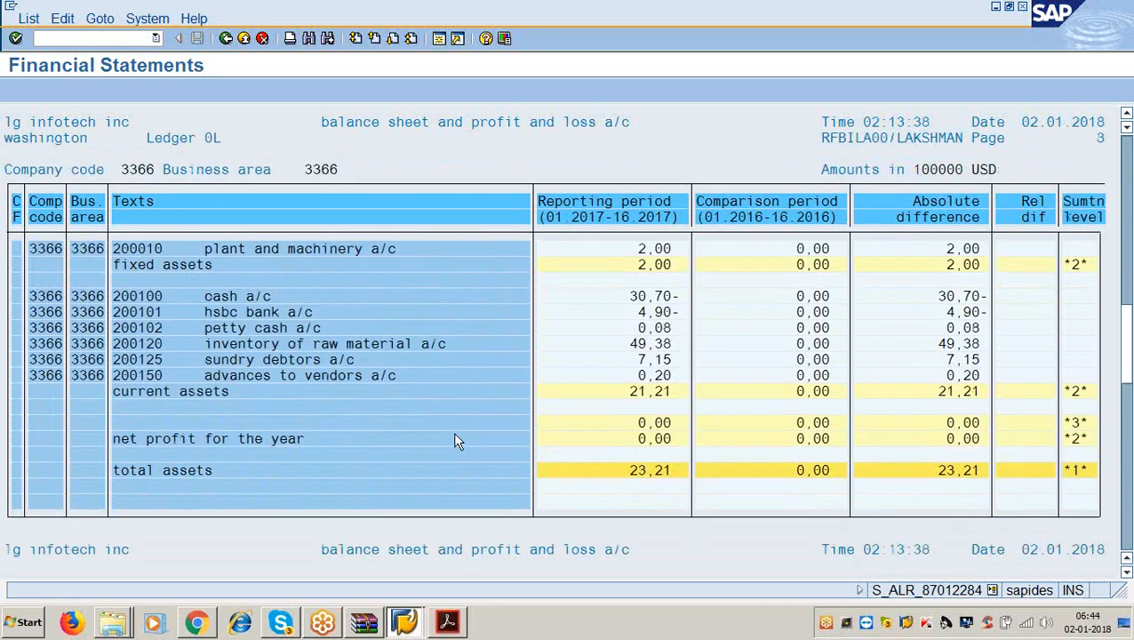
left_click(638, 471)
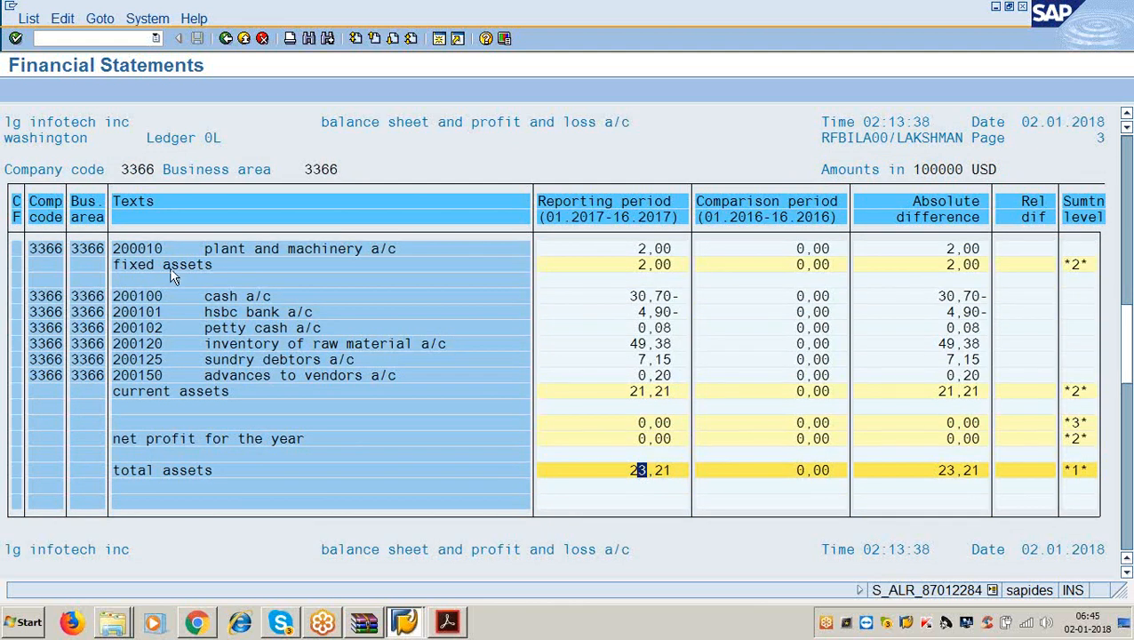
left_click(648, 265)
left_click(216, 391)
left_click(640, 392)
left_click(662, 395)
Highlight cash 30,70-, HSBC bank 4,90-, petty cash 0,08, raw material 49,38, sundry debtors 7,15, advances 0,20.
left_click(293, 299)
left_click(652, 300)
left_click(658, 313)
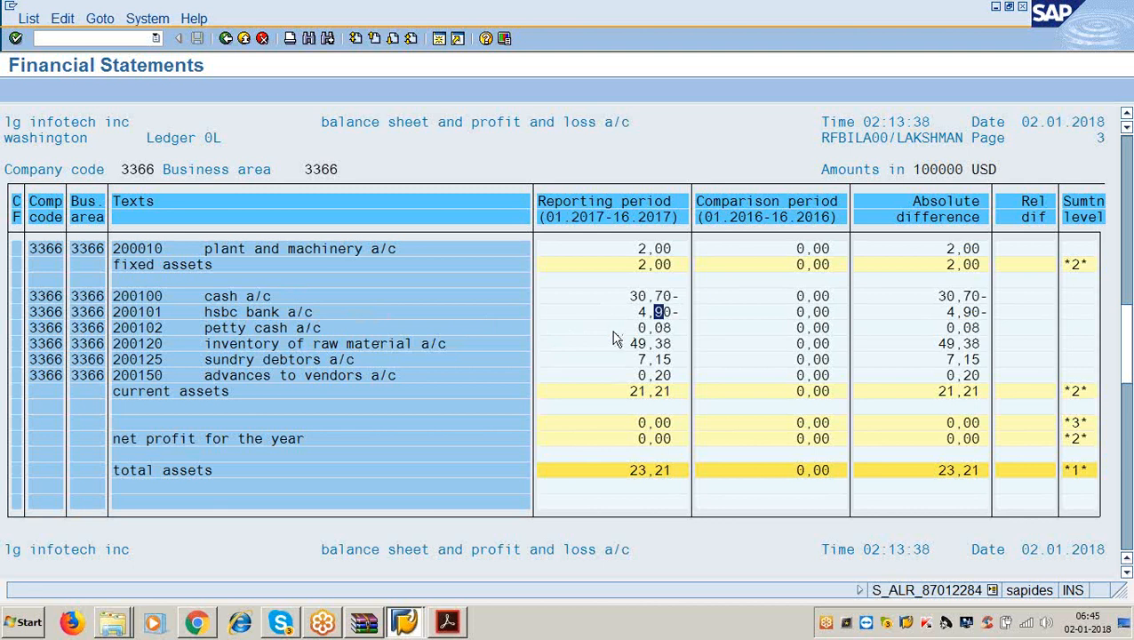
left_click(303, 327)
left_click(666, 330)
left_click(398, 346)
left_click(638, 345)
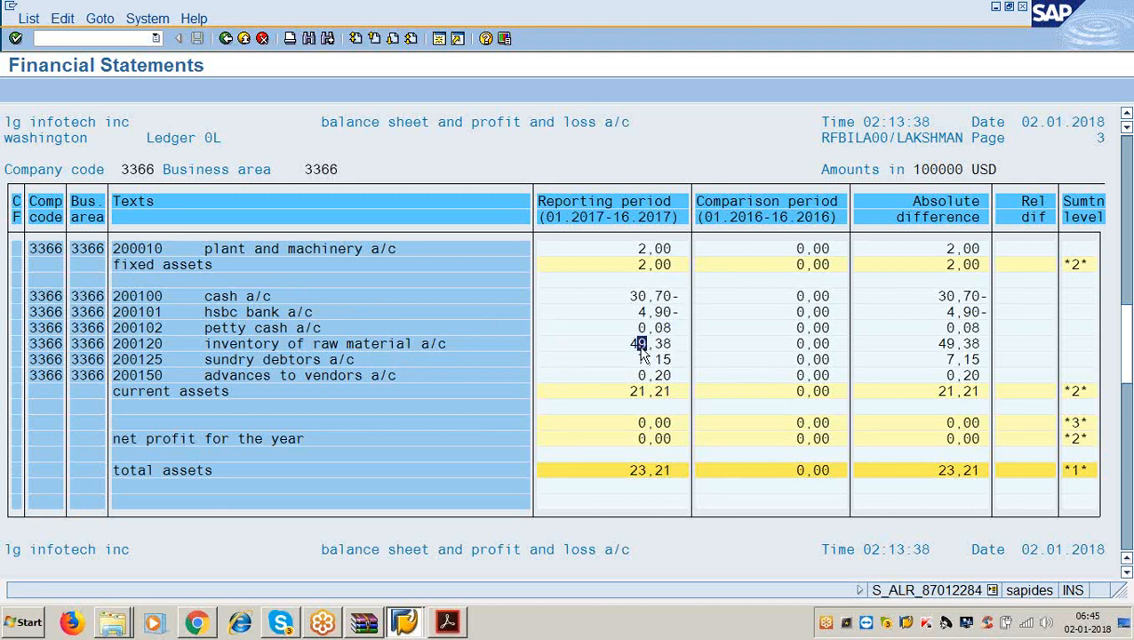
left_click(346, 361)
left_click(641, 360)
left_click(373, 376)
left_click(647, 375)
Scroll over the assets section and highlight the current assets line again.
scroll(274, 429, "up", 2)
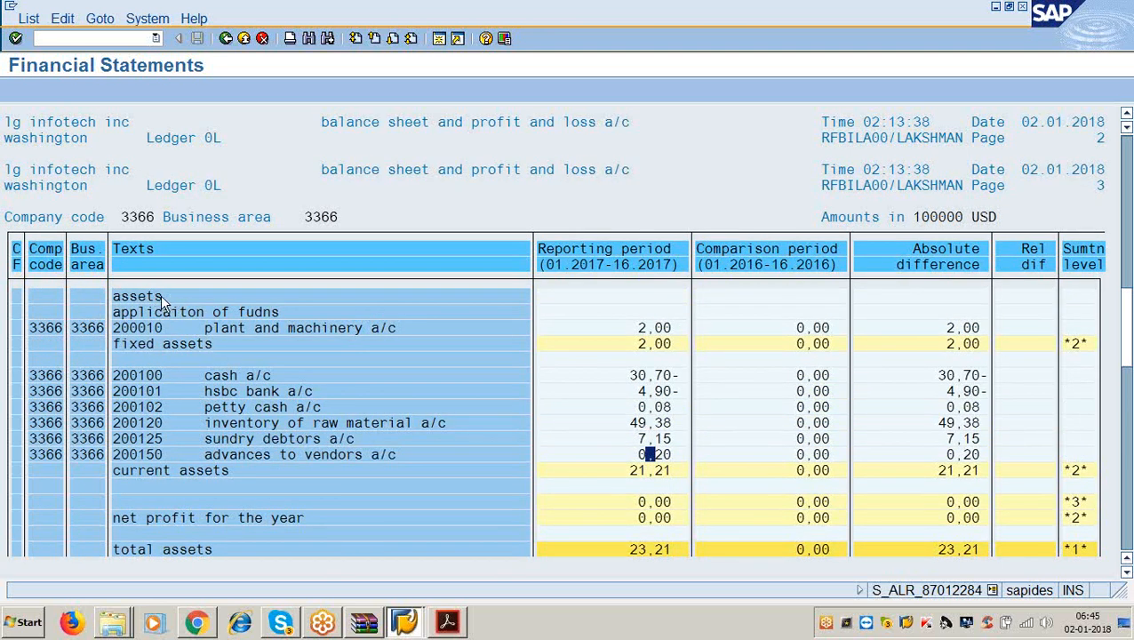
scroll(211, 480, "down", 1)
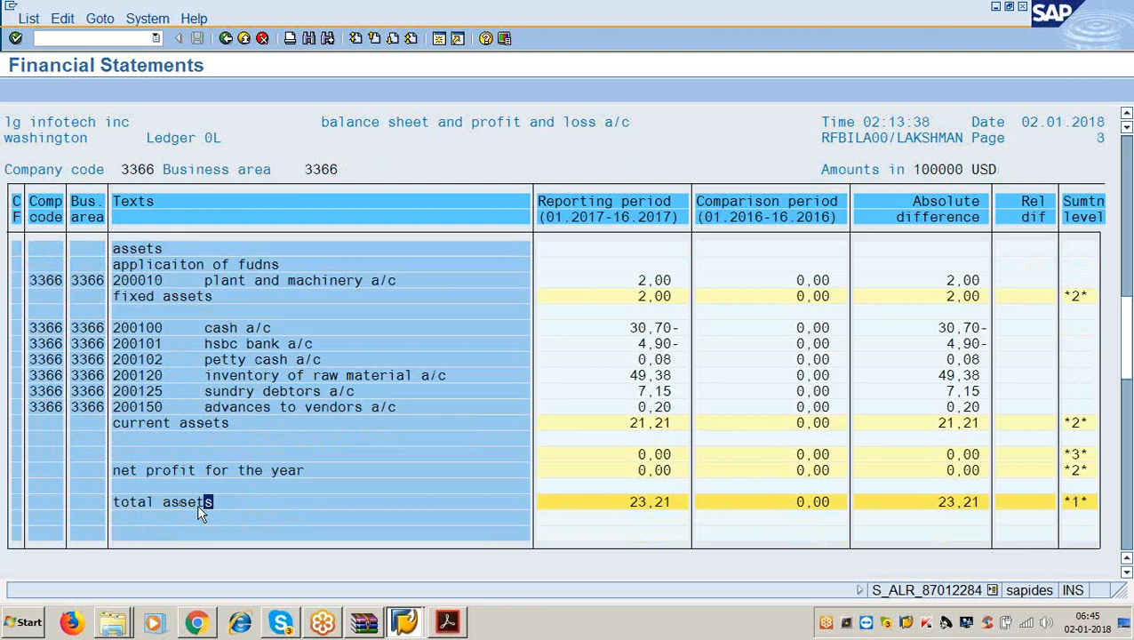
left_click(214, 423)
left_click(130, 311)
Scroll through pages 4 and 5, highlighting total incomes 6,25- and total expenditure 1,28.
scroll(498, 463, "down", 5)
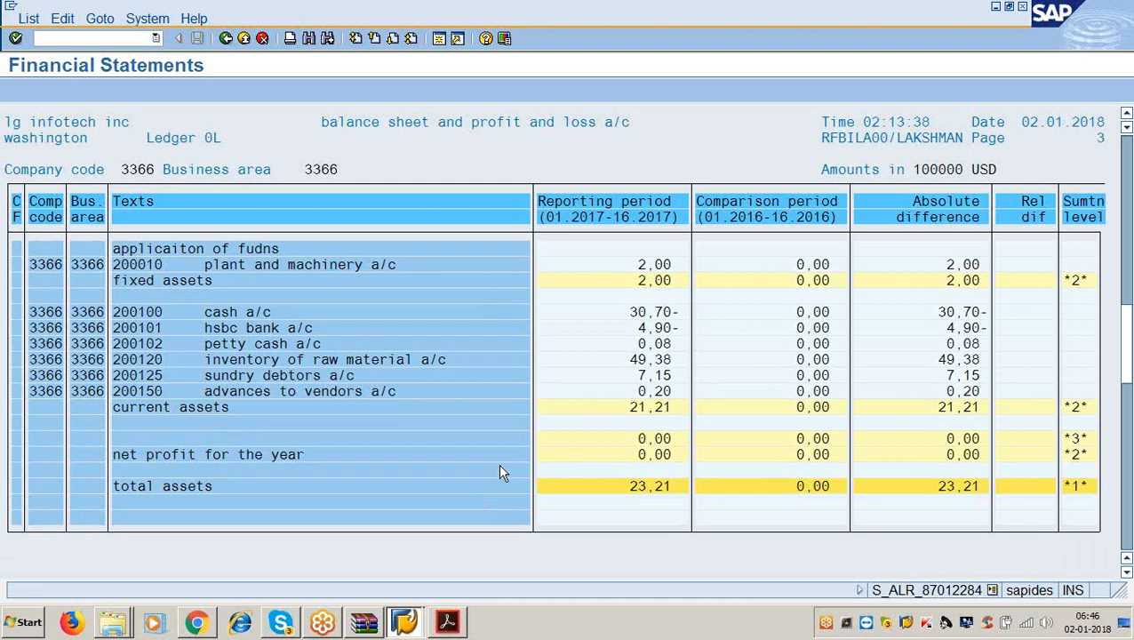
scroll(475, 498, "down", 6)
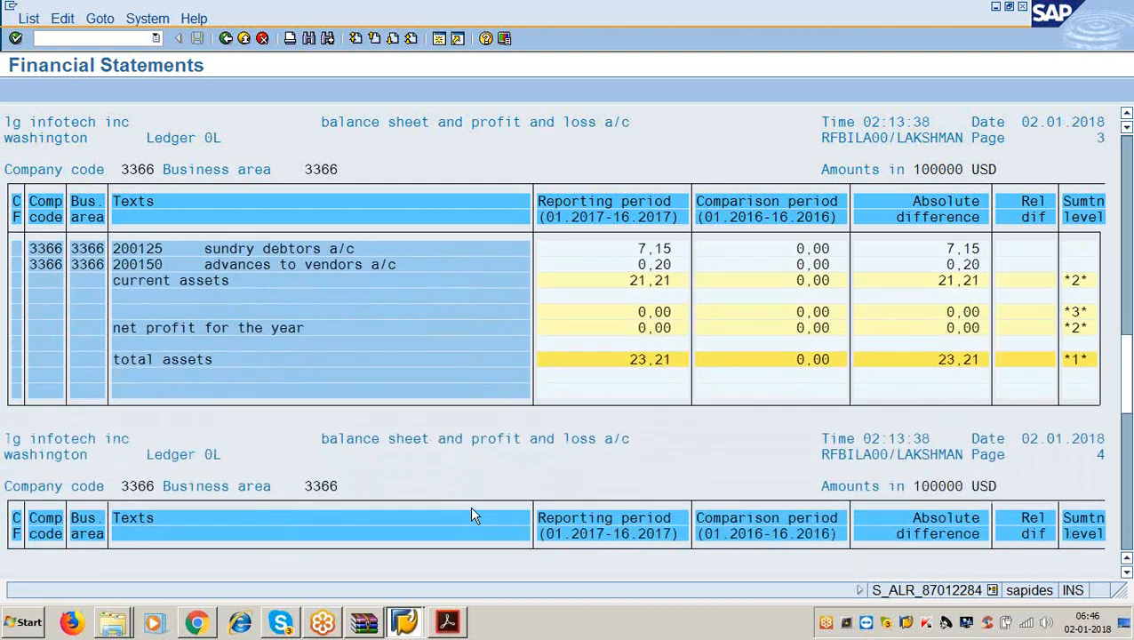
scroll(472, 513, "down", 8)
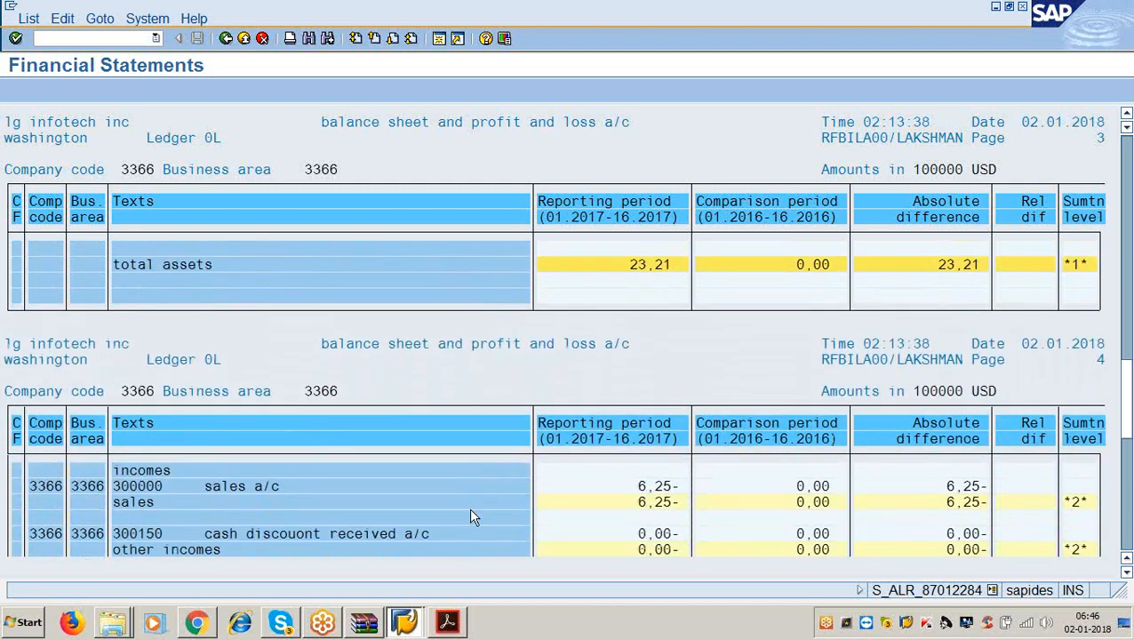
scroll(471, 516, "down", 1)
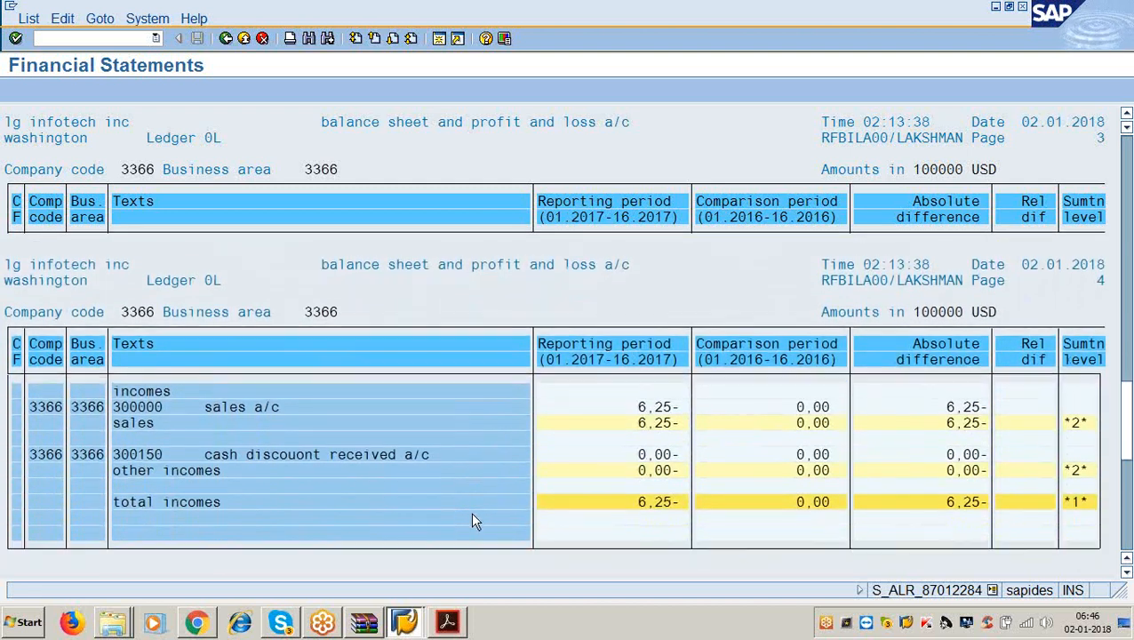
left_click(648, 502)
scroll(524, 499, "down", 2)
scroll(525, 495, "down", 5)
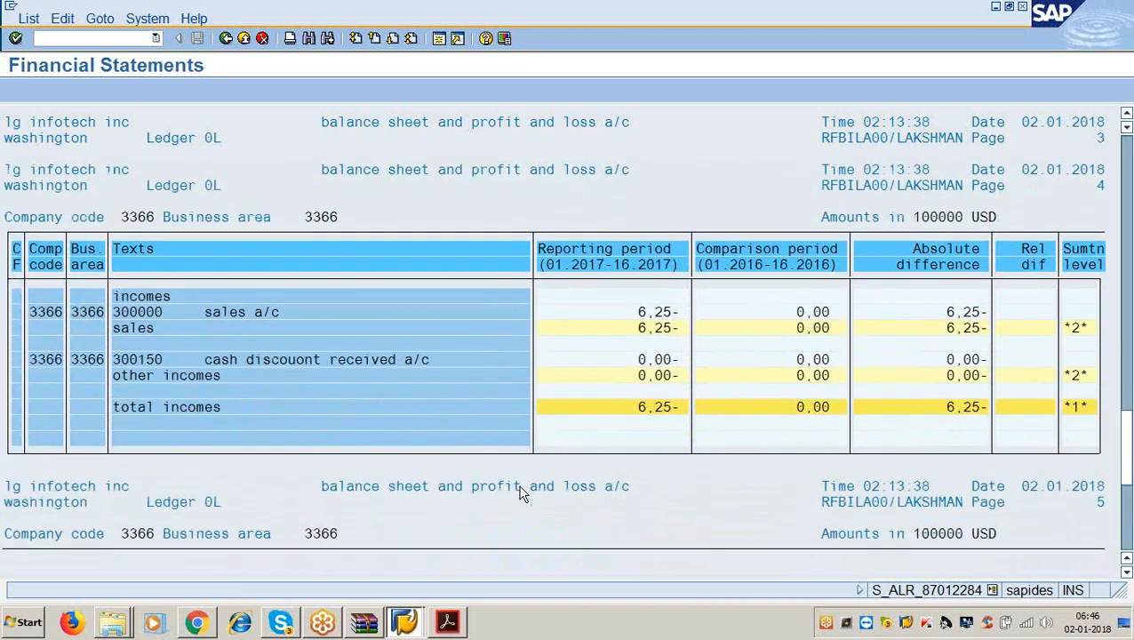
scroll(337, 391, "down", 7)
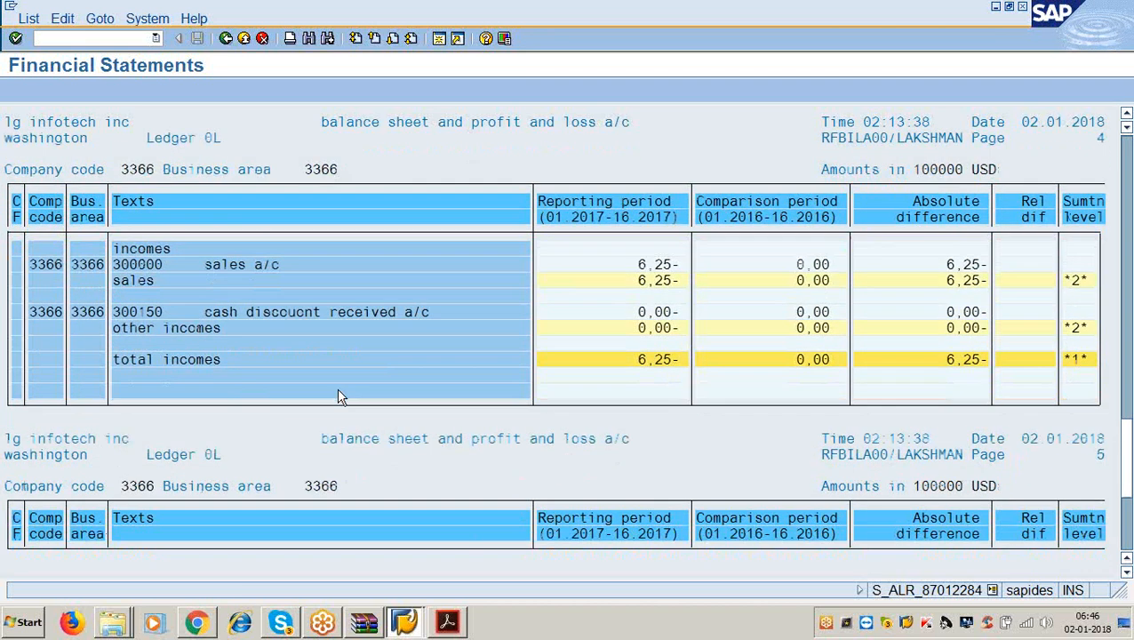
scroll(336, 404, "down", 7)
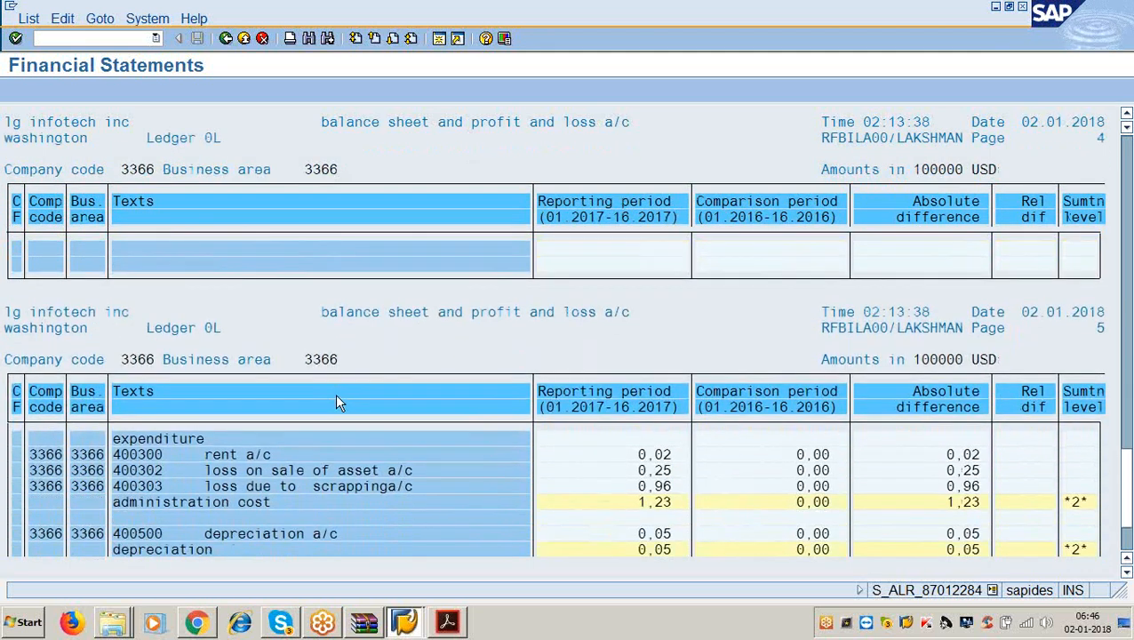
scroll(334, 390, "down", 1)
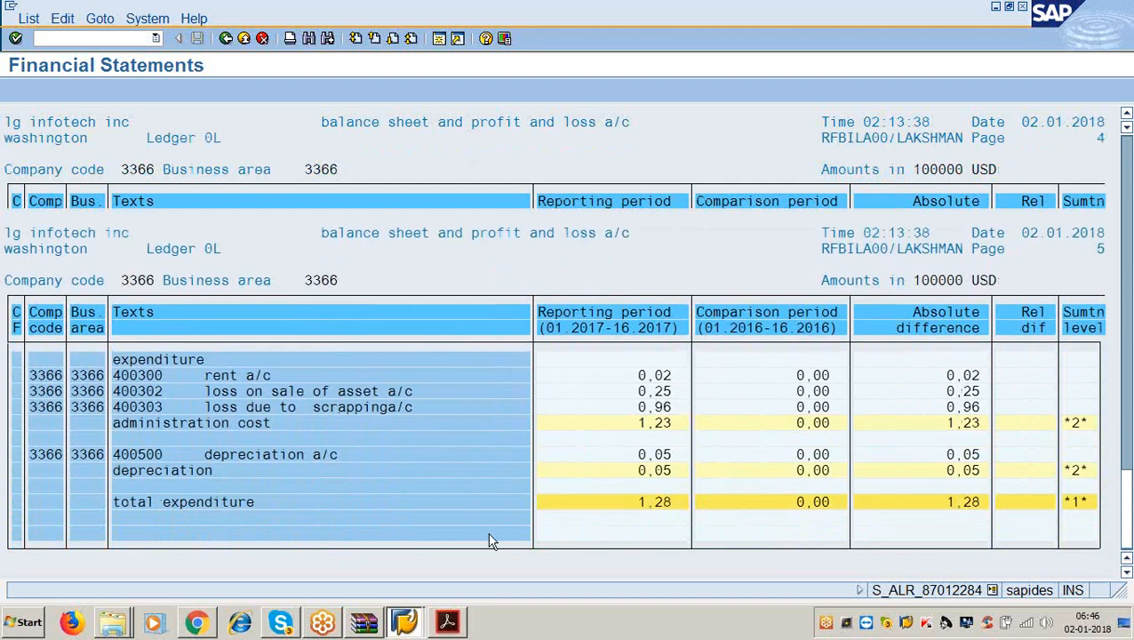
left_click(648, 501)
Rerun the report with ALV grid control output, accepting the warnings, to see full USD amounts.
left_click(226, 40)
scroll(417, 427, "down", 5)
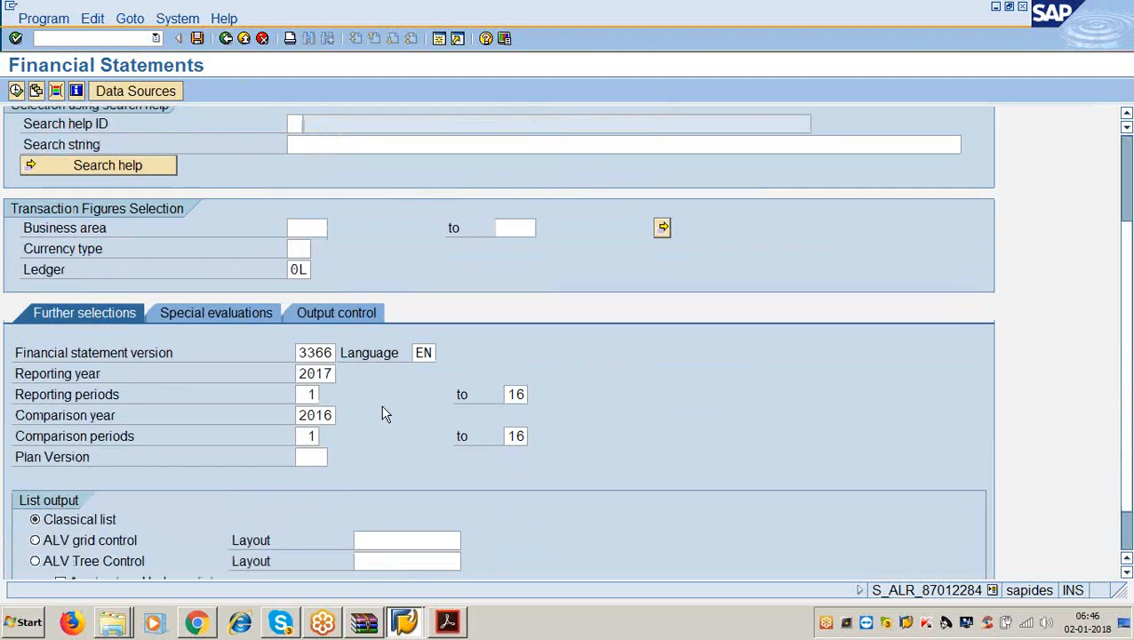
left_click(35, 468)
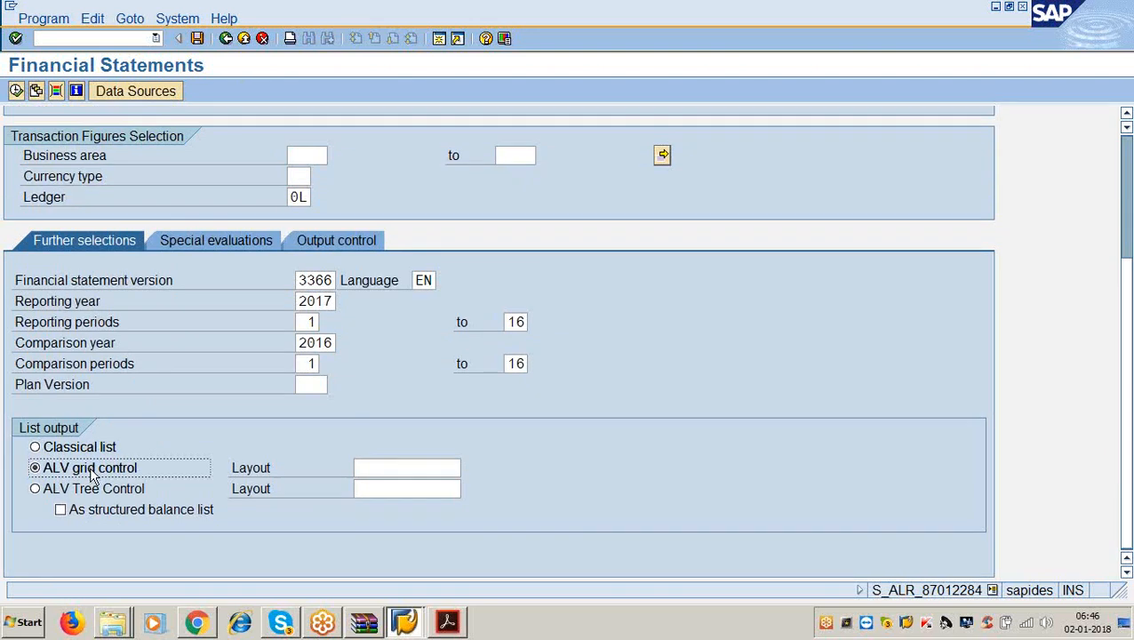
left_click(16, 91)
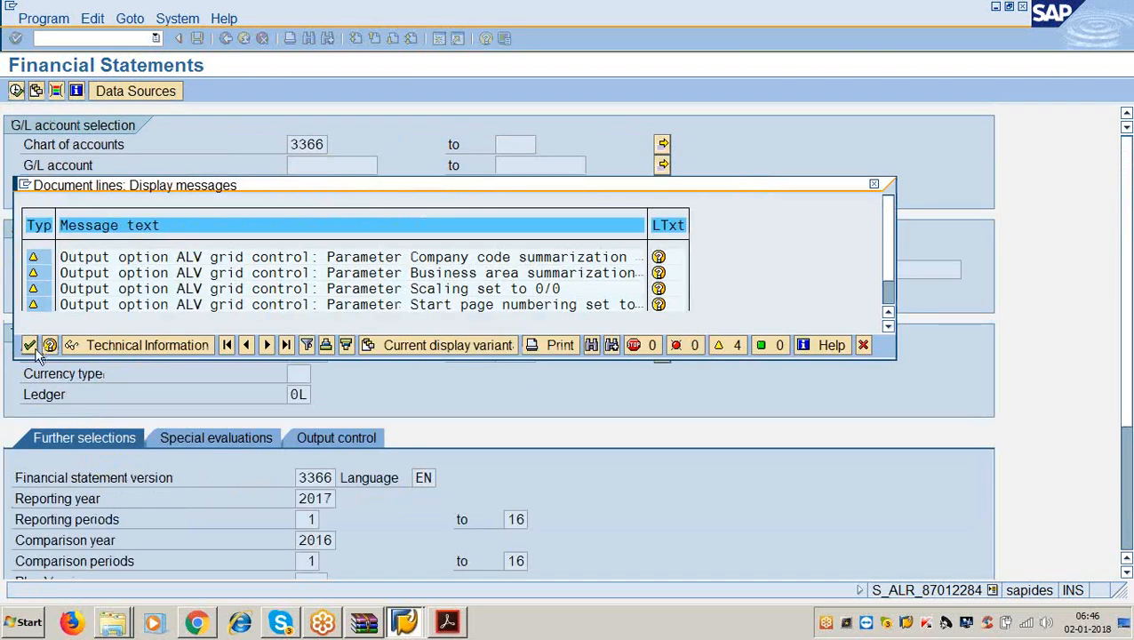
left_click(34, 346)
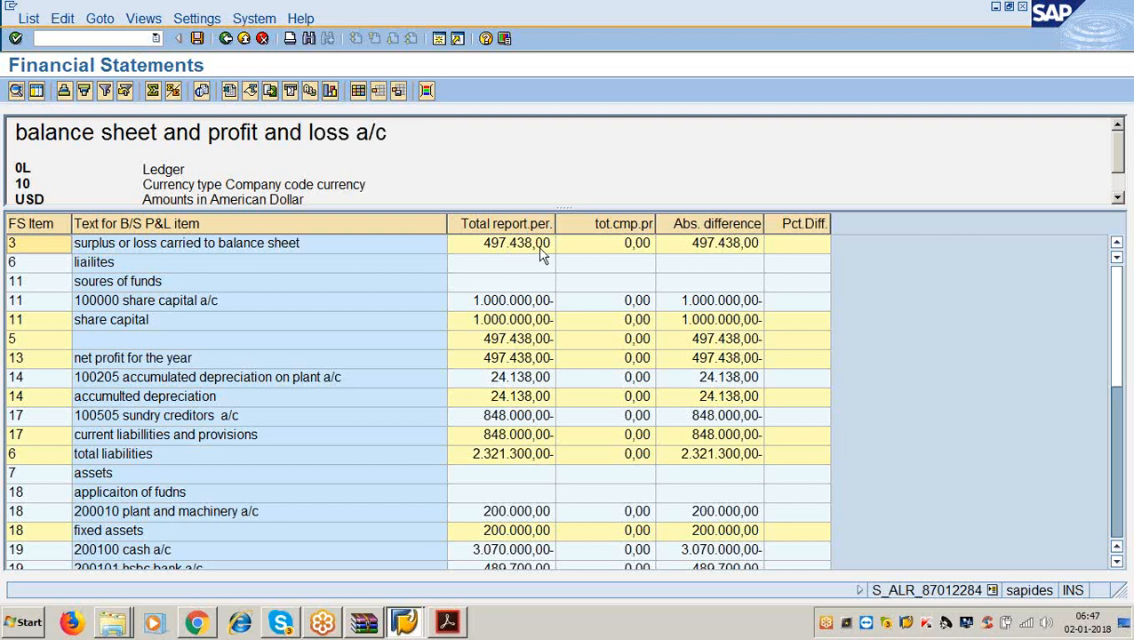
scroll(284, 434, "down", 7)
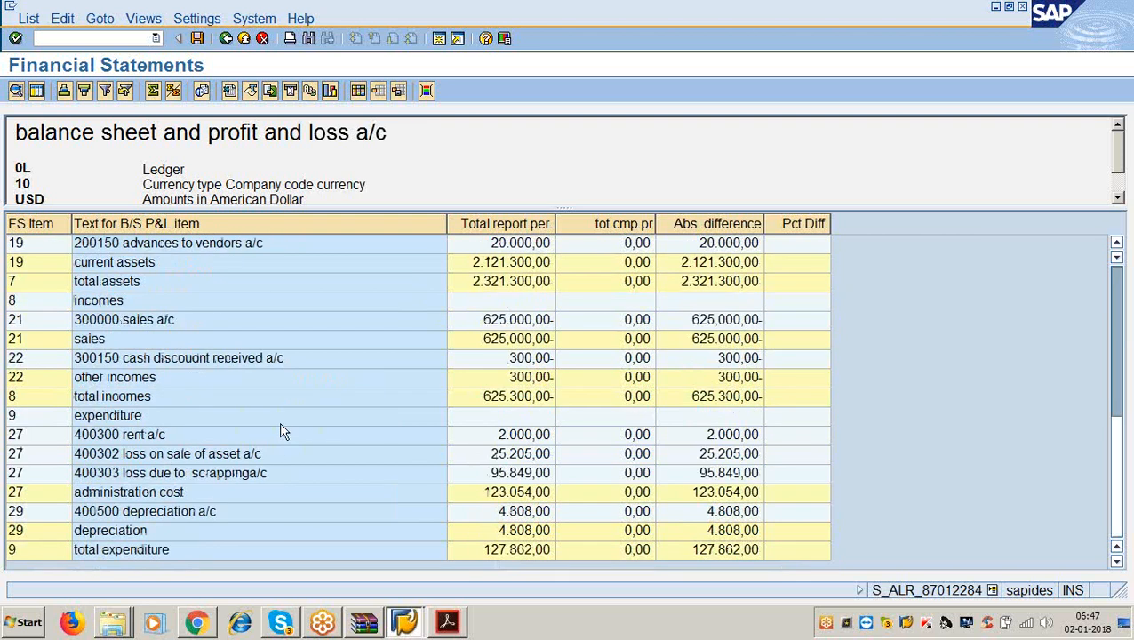
scroll(284, 431, "up", 7)
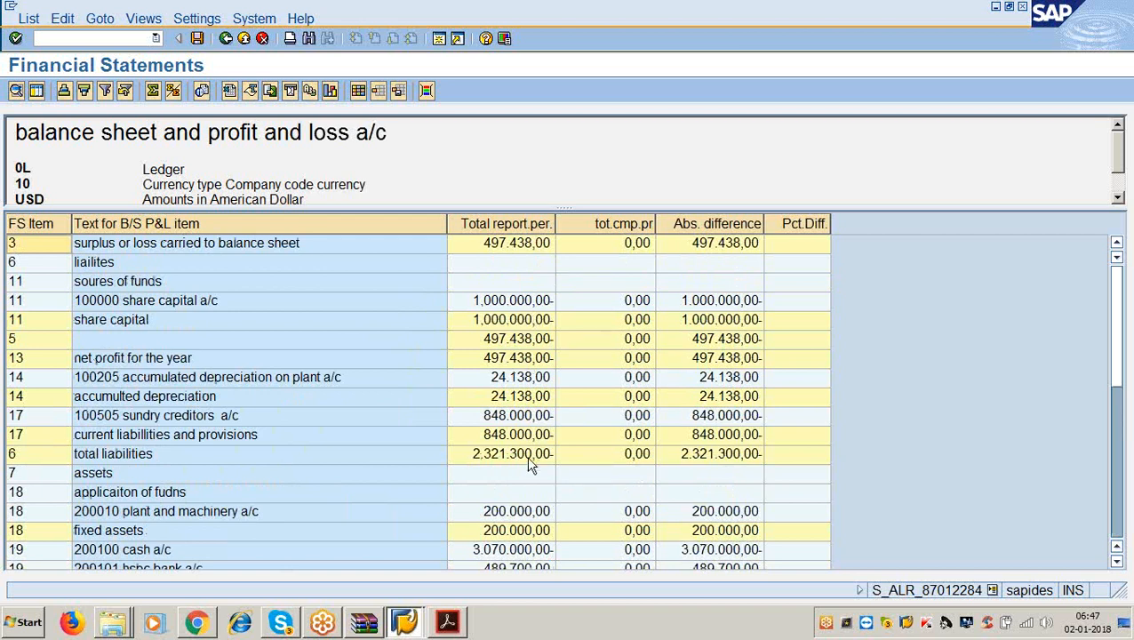
Rerun the report as an expandable tree and collapse its top-level nodes.
left_click(226, 40)
scroll(177, 207, "down", 4)
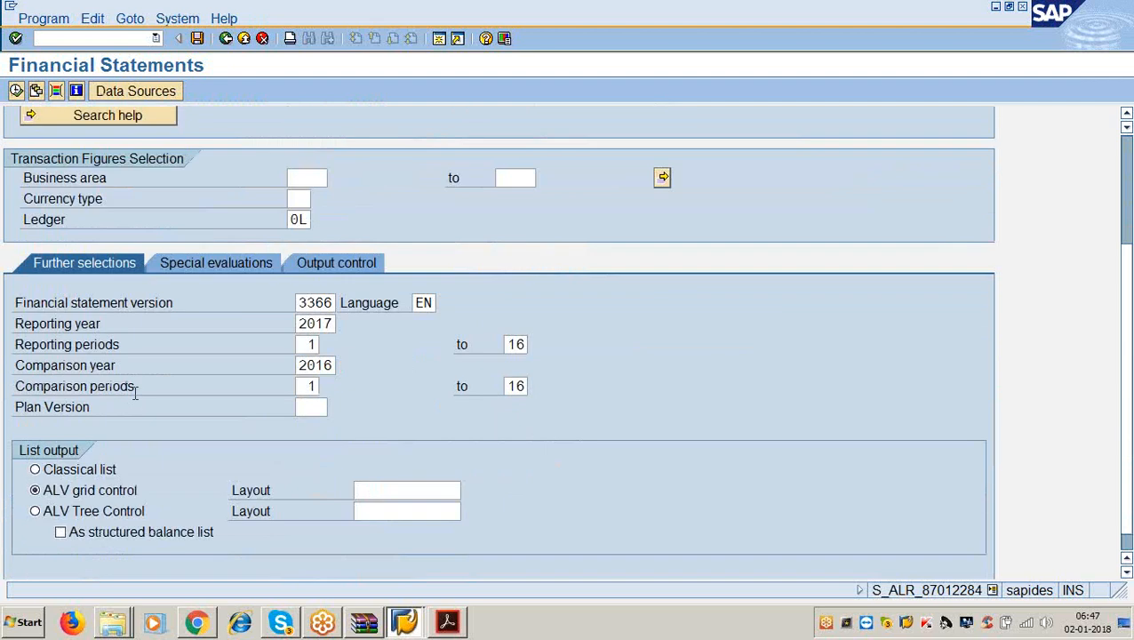
scroll(135, 393, "down", 1)
left_click(36, 490)
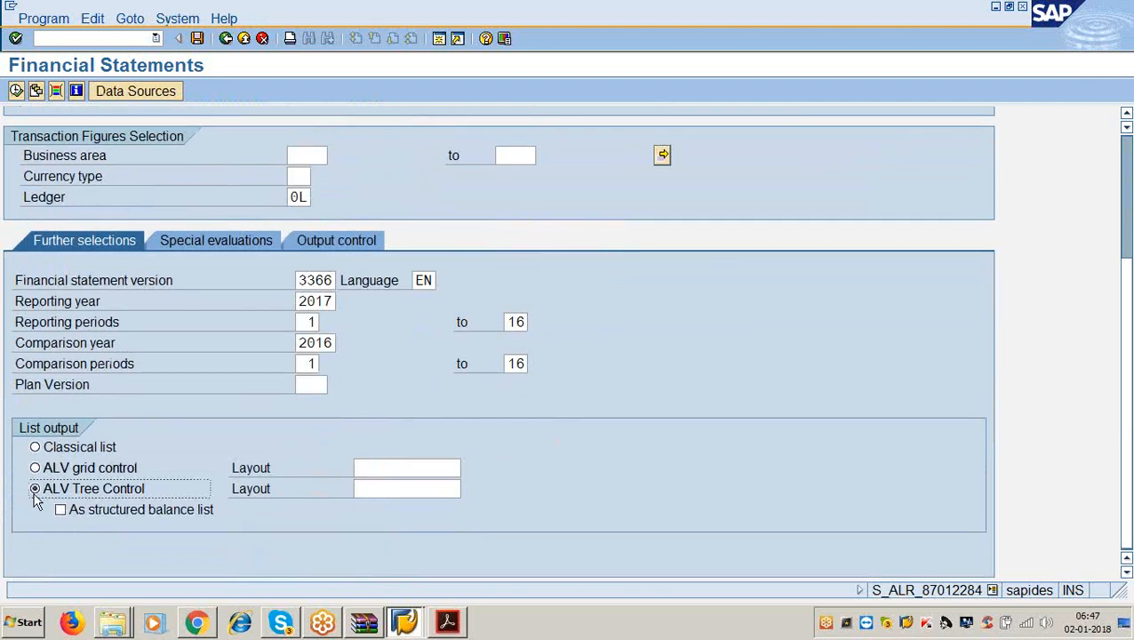
left_click(17, 92)
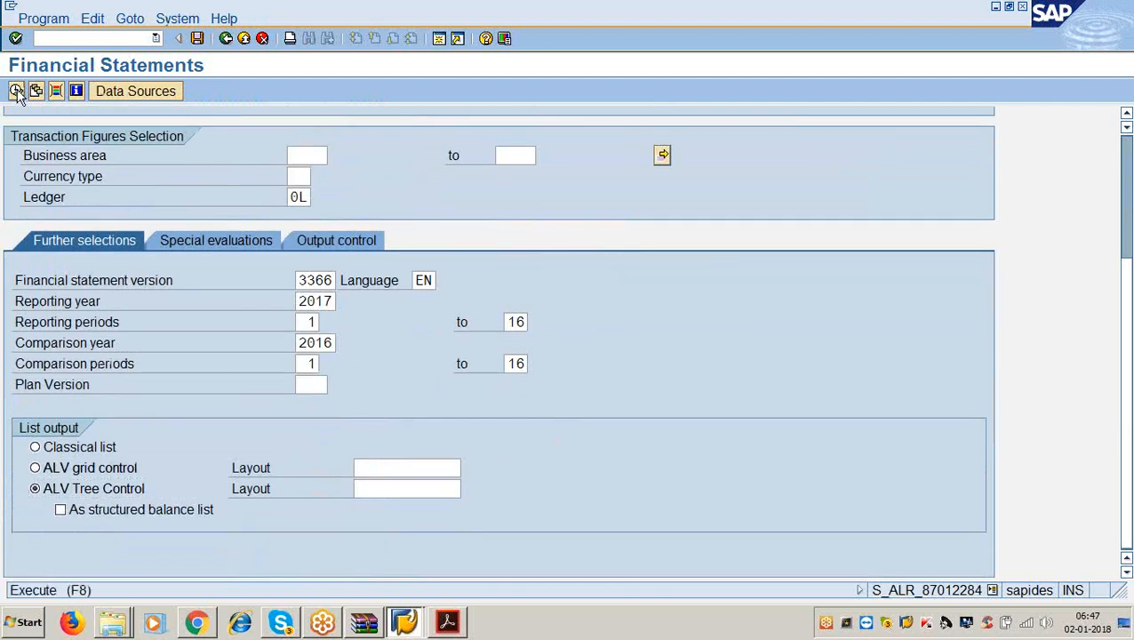
left_click(8, 303)
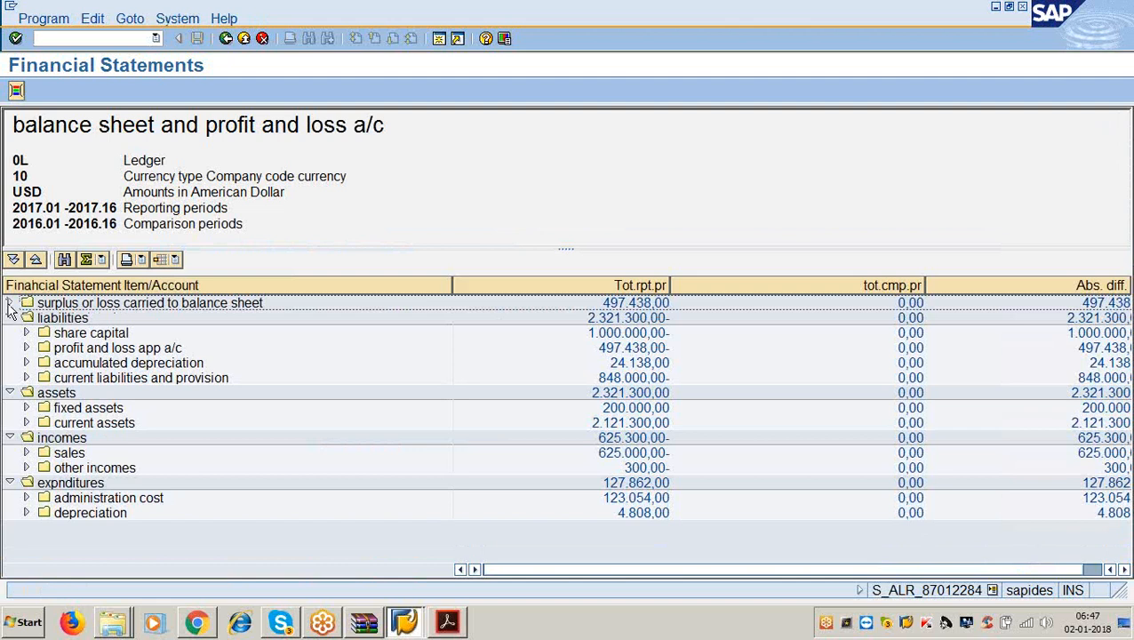
left_click(9, 317)
left_click(10, 348)
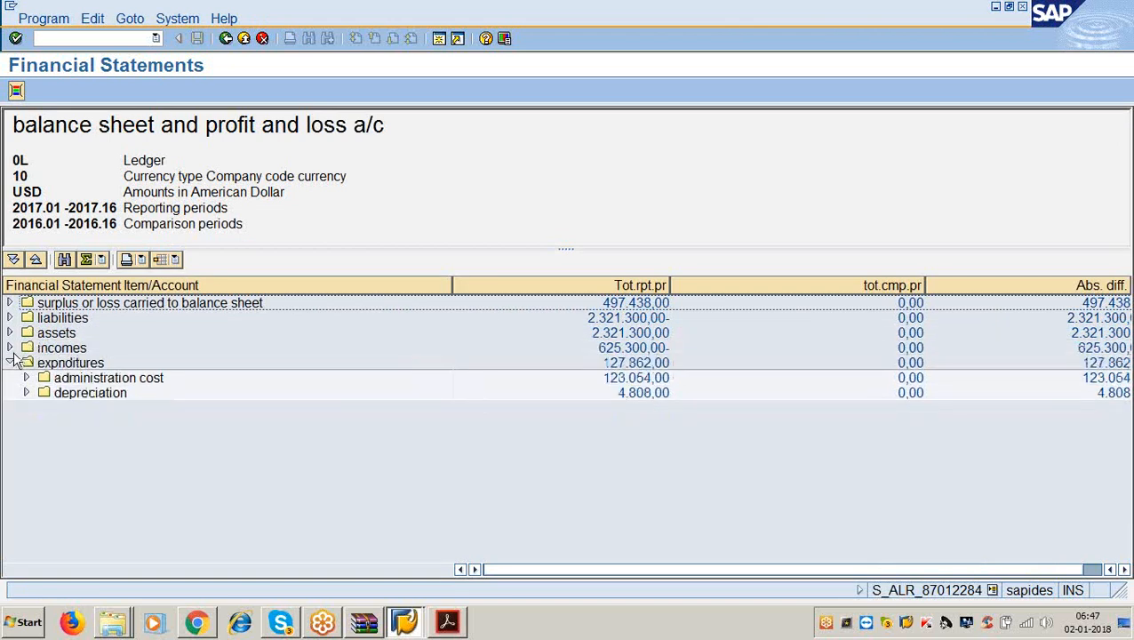
left_click(11, 363)
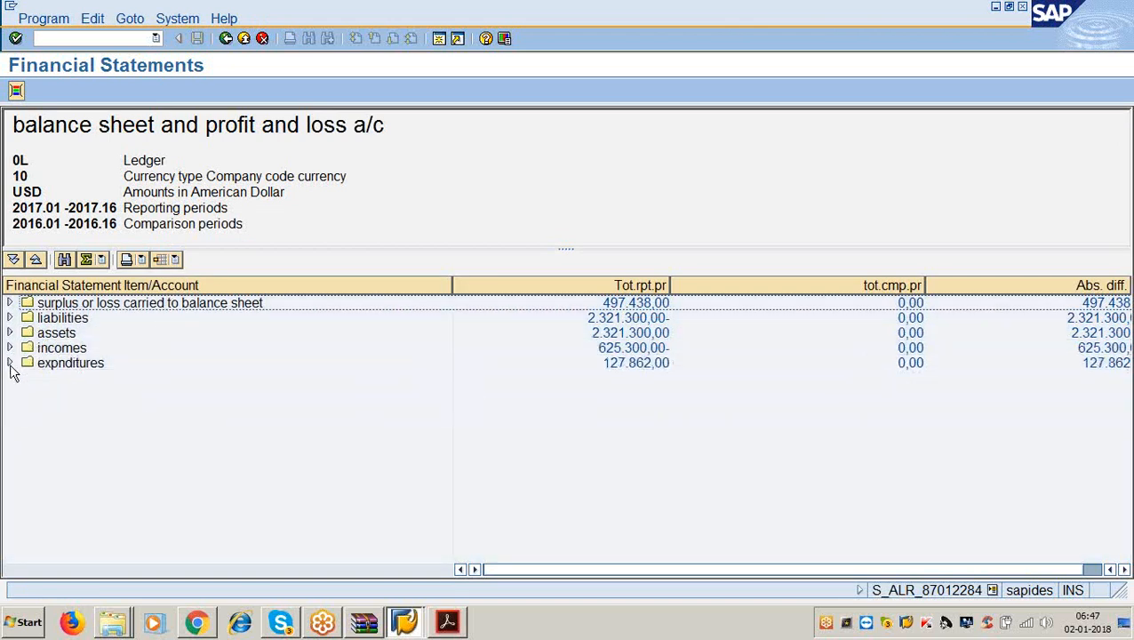
Mark surplus 497.438,00, liabilities 2.321.300,00-, assets 2.321.300,00, incomes 625.300,00- and expenditures 127.862,00.
left_click(162, 309)
left_click(618, 302)
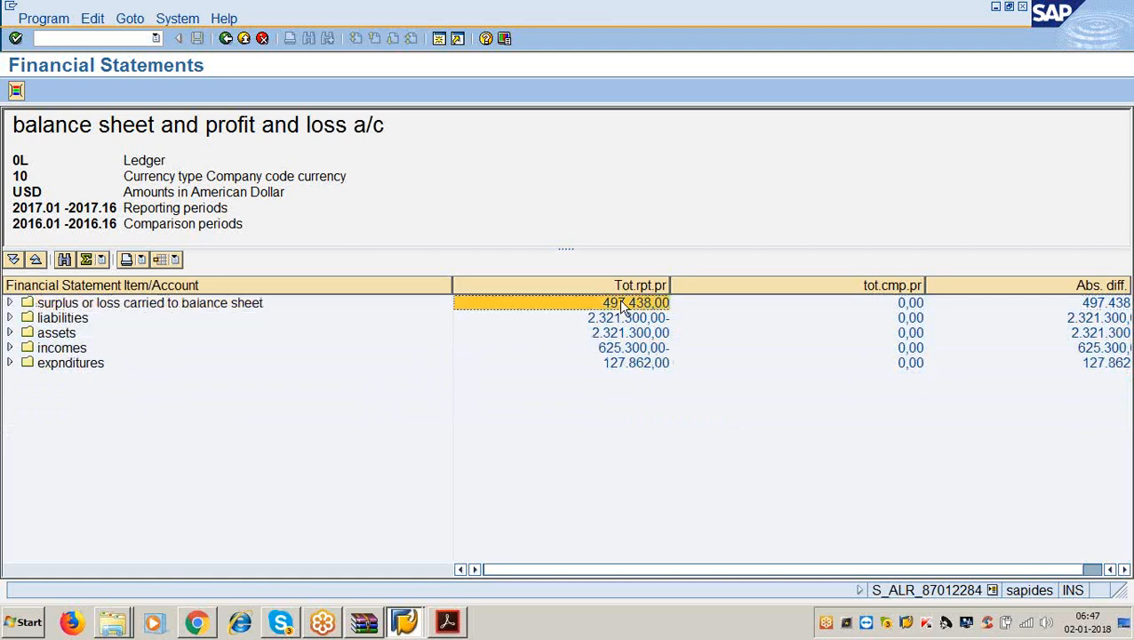
left_click(78, 318)
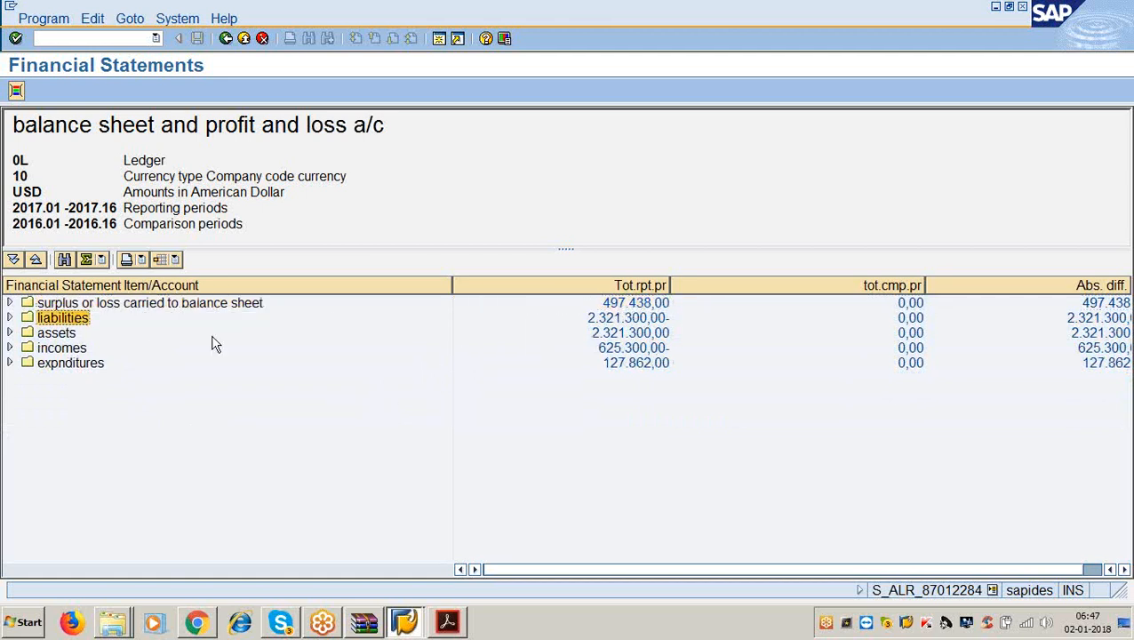
left_click(609, 320)
left_click(70, 332)
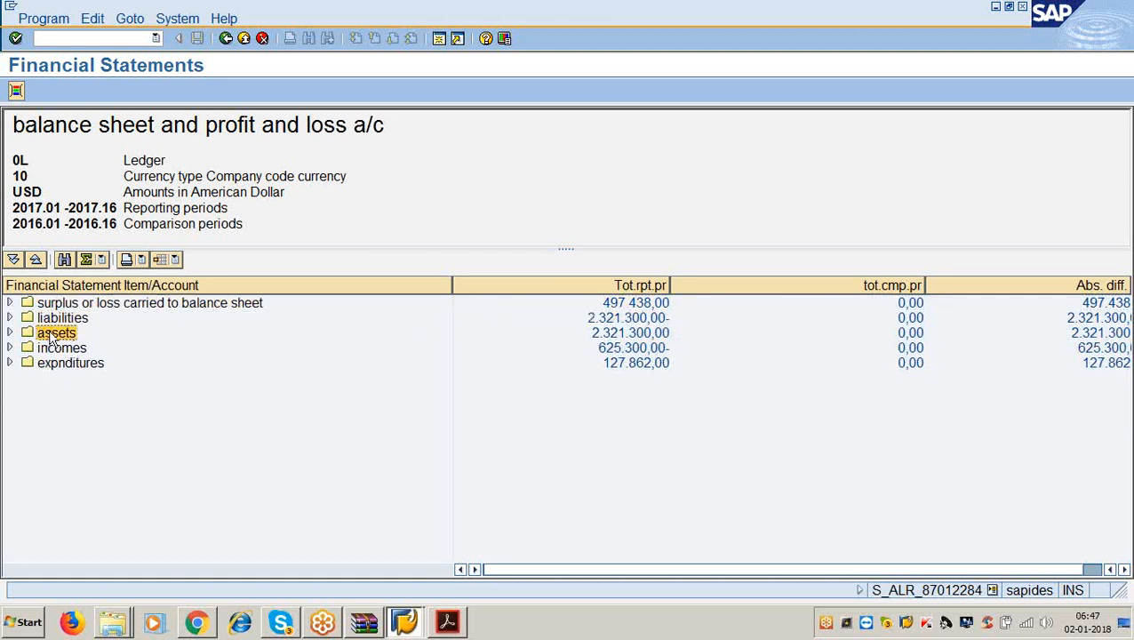
left_click(626, 336)
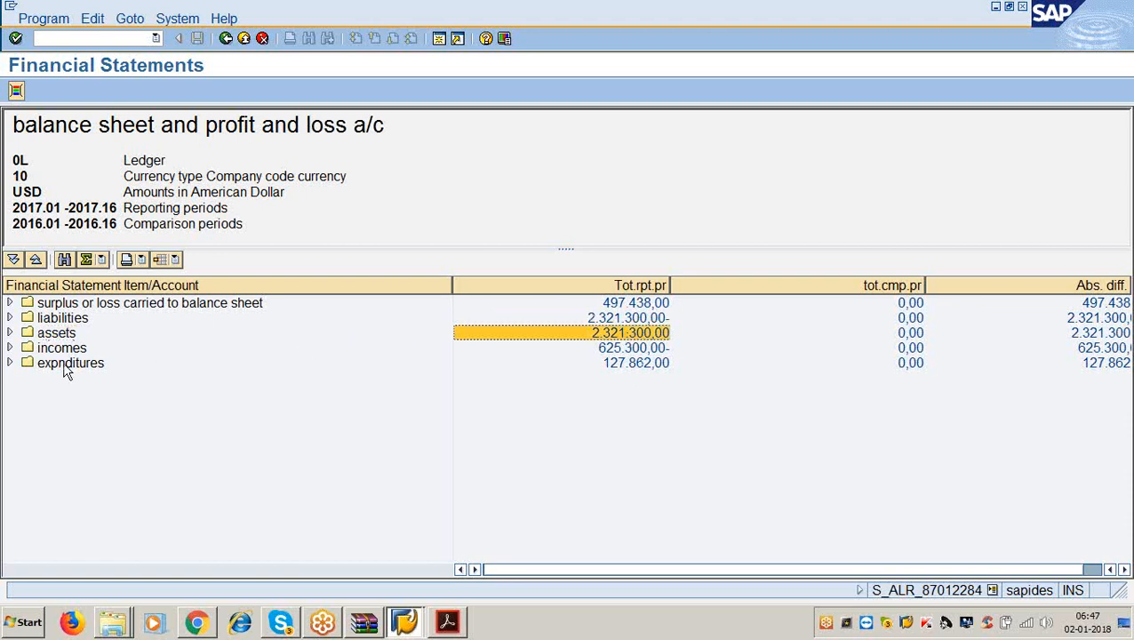
left_click(57, 348)
left_click(611, 352)
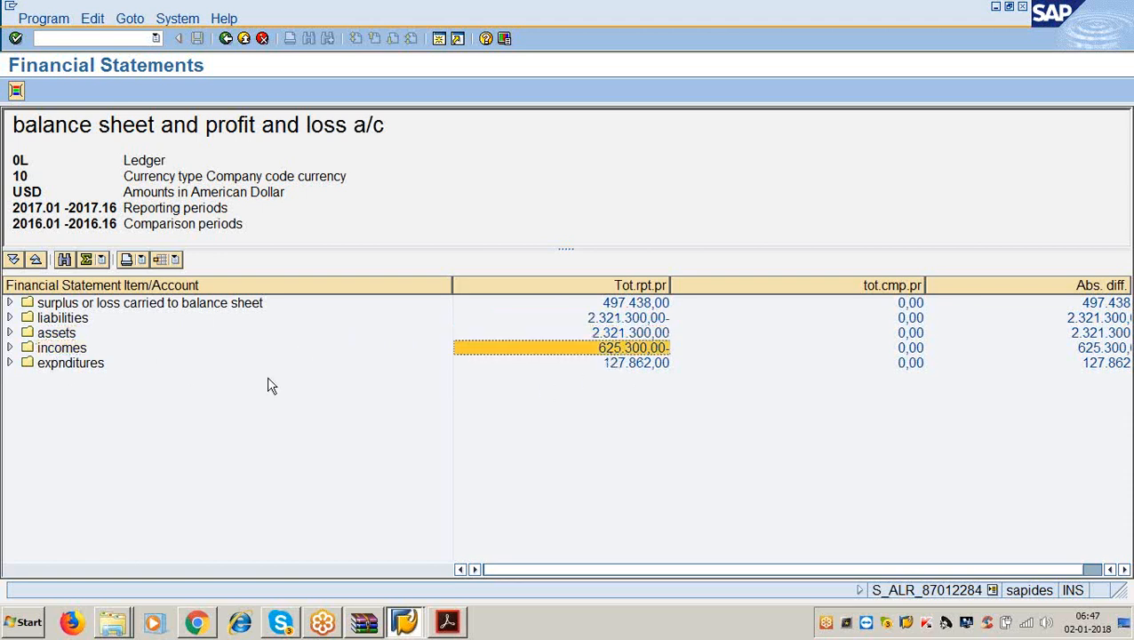
left_click(85, 365)
left_click(636, 365)
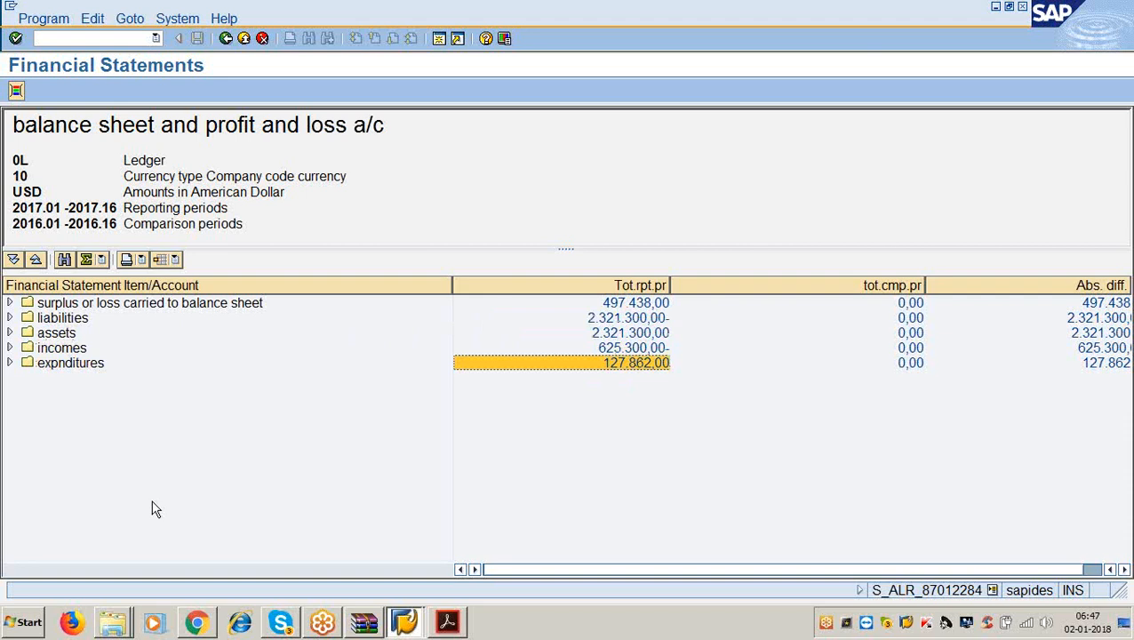
Expand assets to current assets 2.121.300,00 and drill into its accounts.
left_click(10, 333)
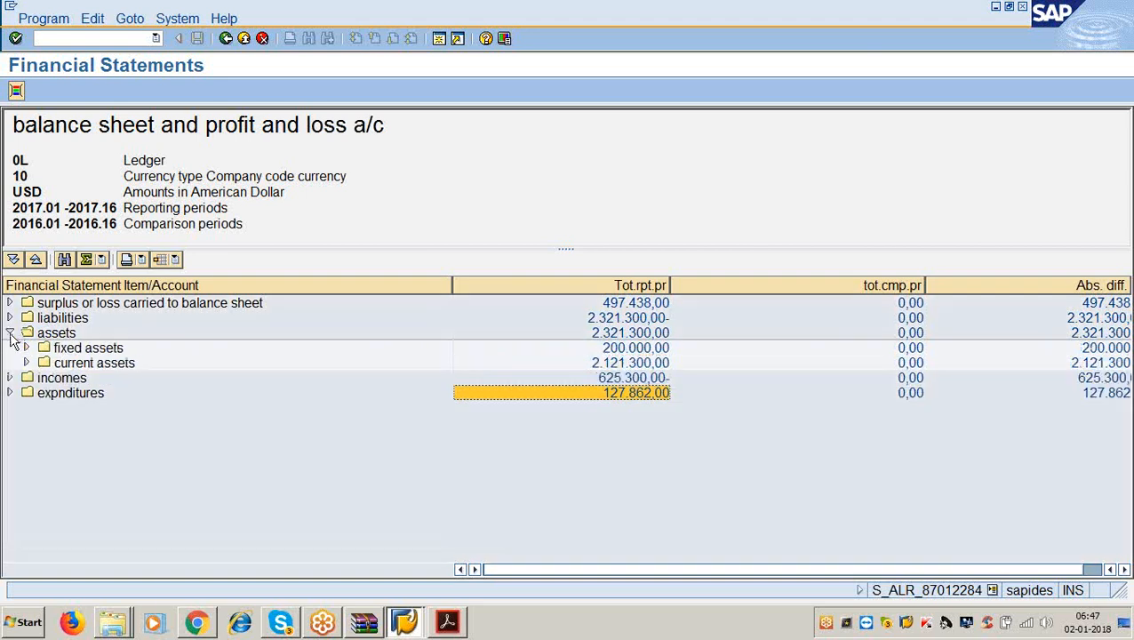
left_click(622, 364)
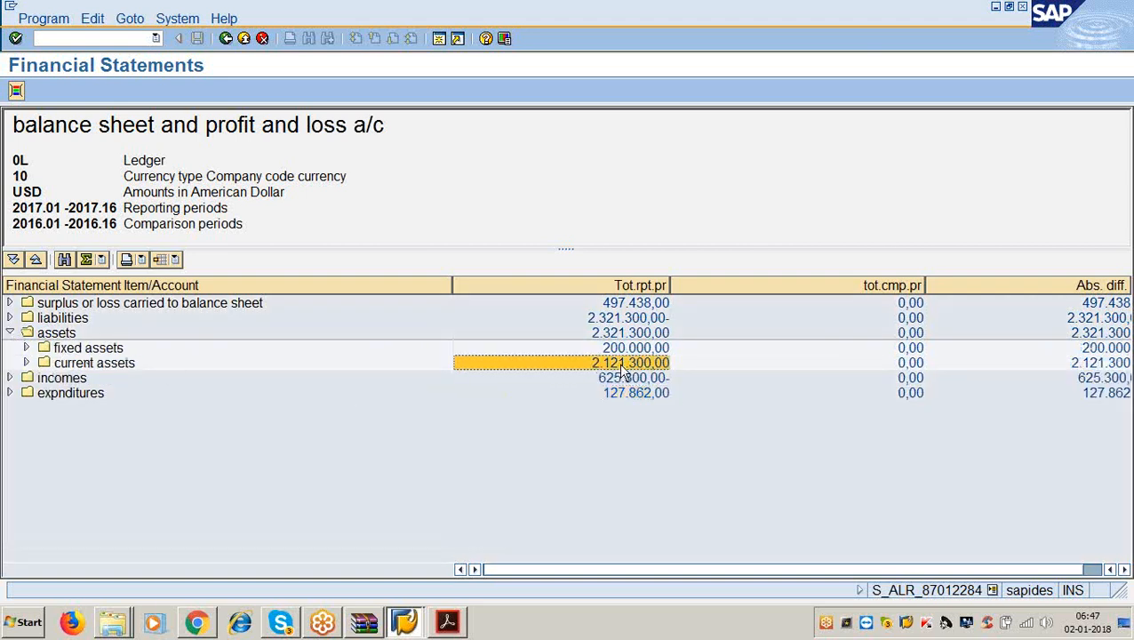
left_click(123, 364)
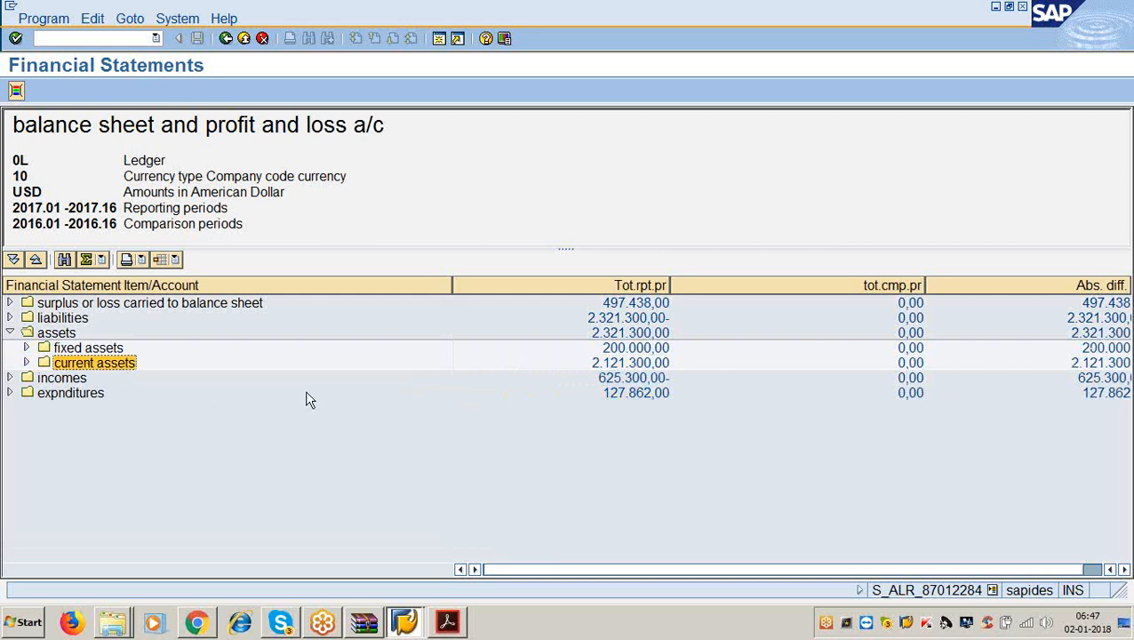
left_click(616, 380)
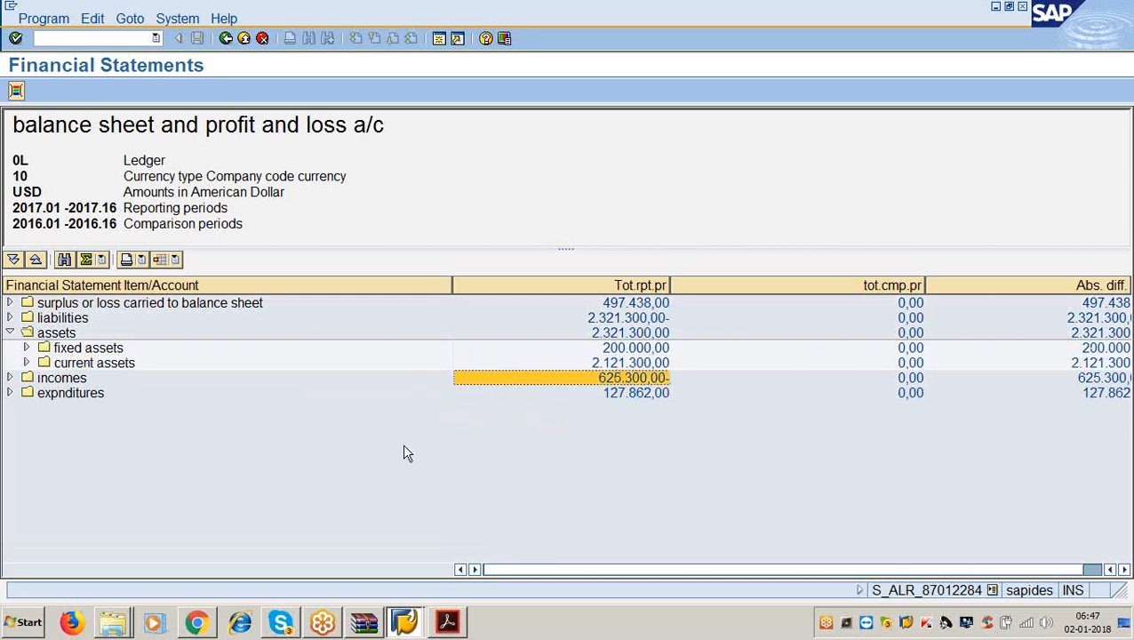
left_click(122, 366)
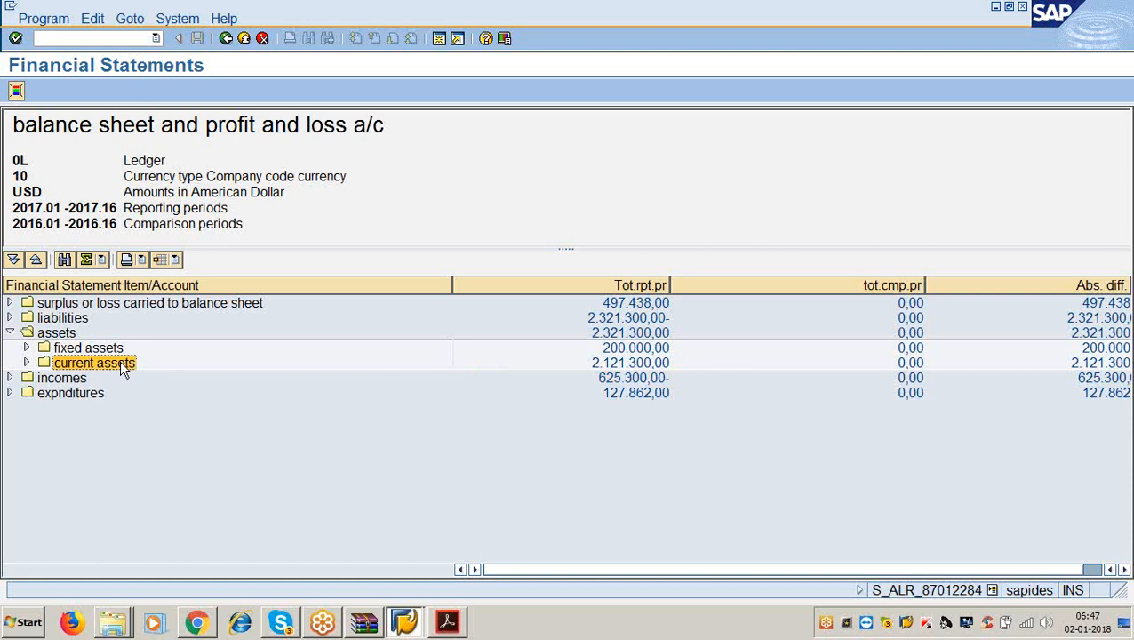
left_click(26, 363)
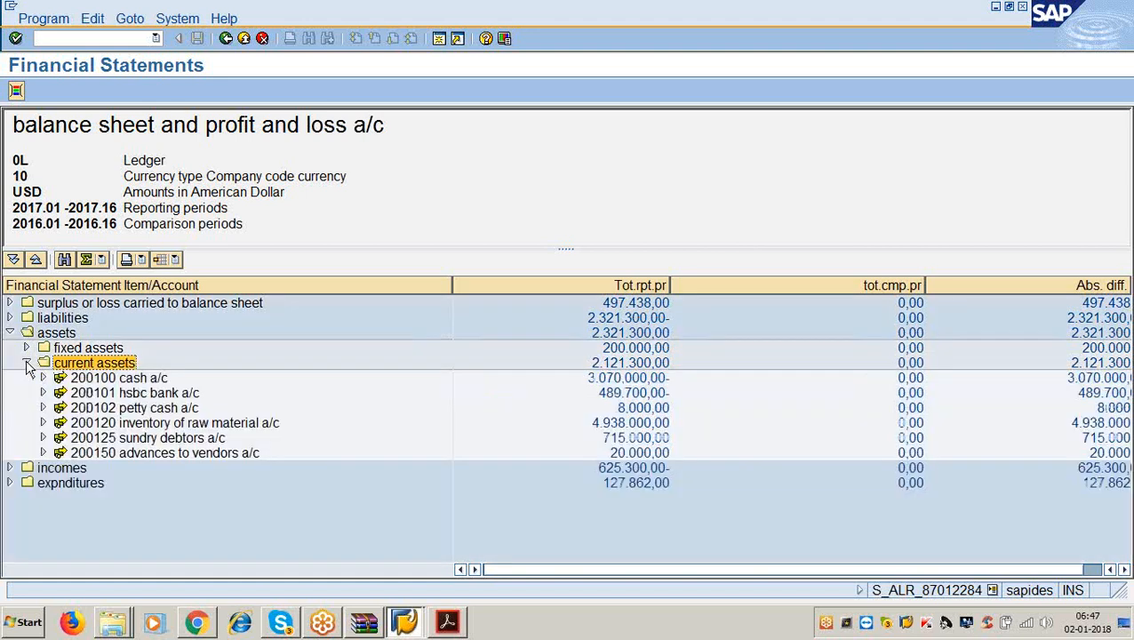
Mark current asset accounts 200100–200150 with balances like HSBC 489.700,00-, inventory 4.938.000,00, then go back.
left_click(144, 378)
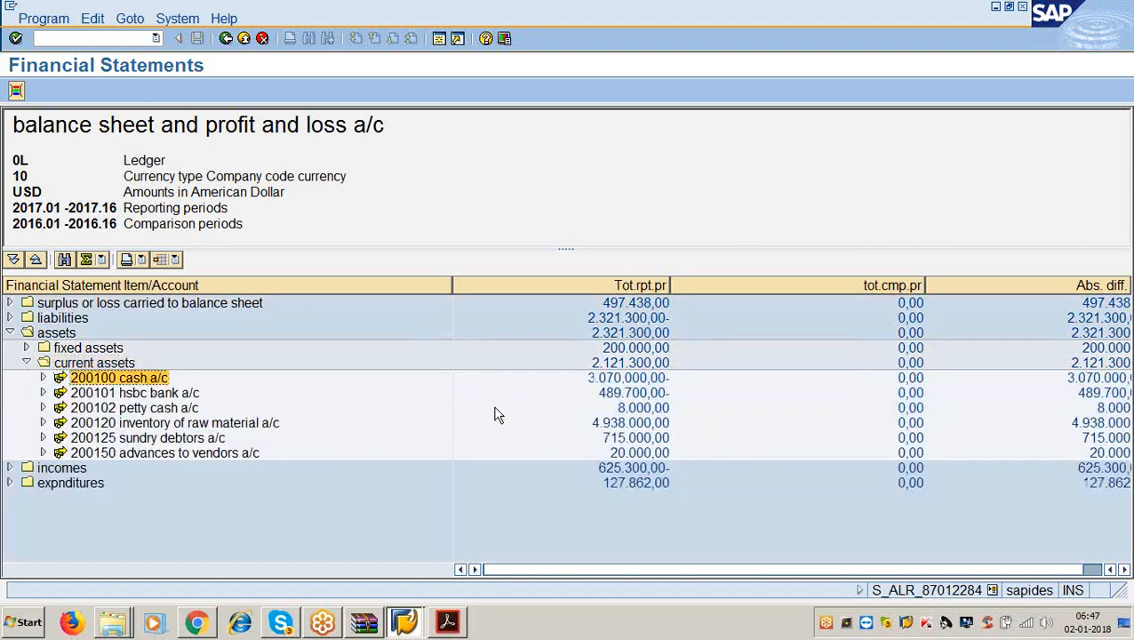
left_click(610, 398)
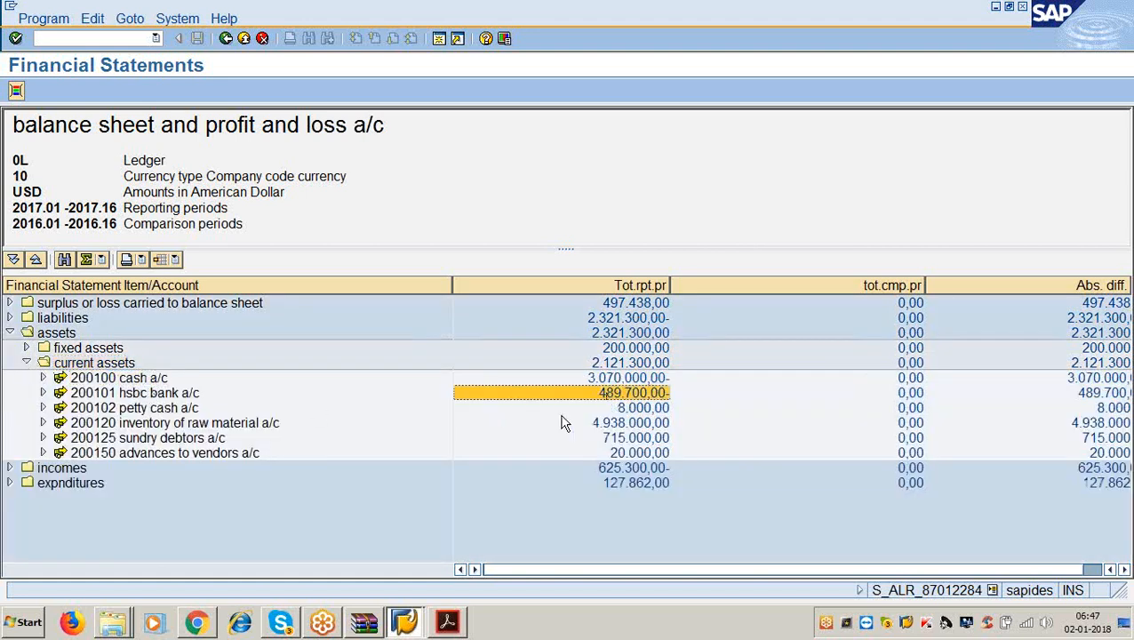
left_click(193, 396)
left_click(638, 409)
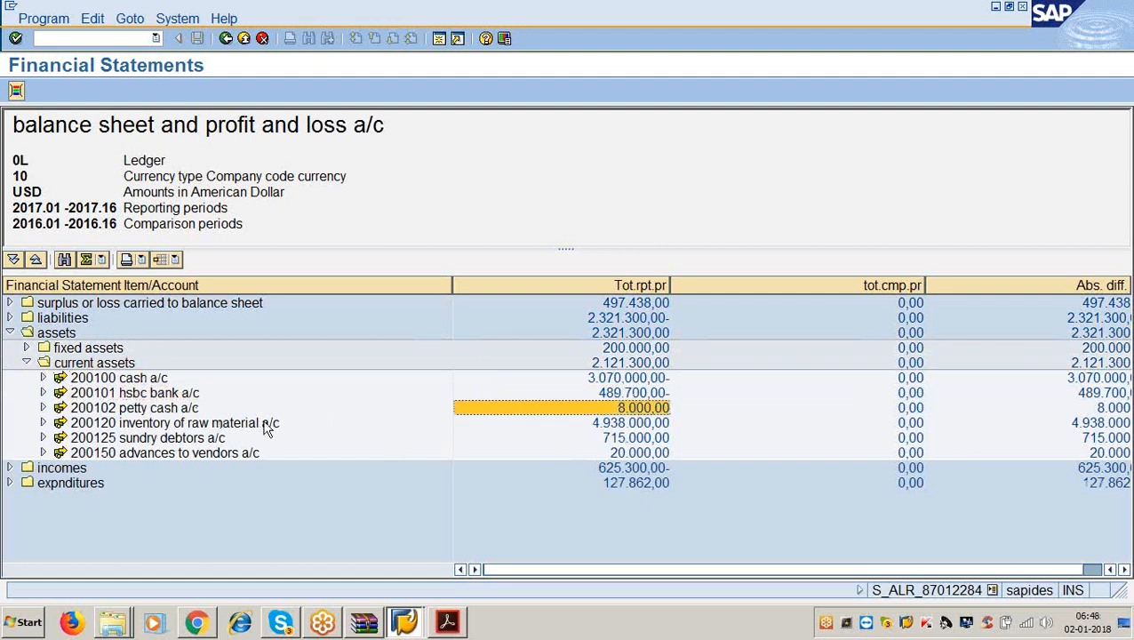
left_click(169, 409)
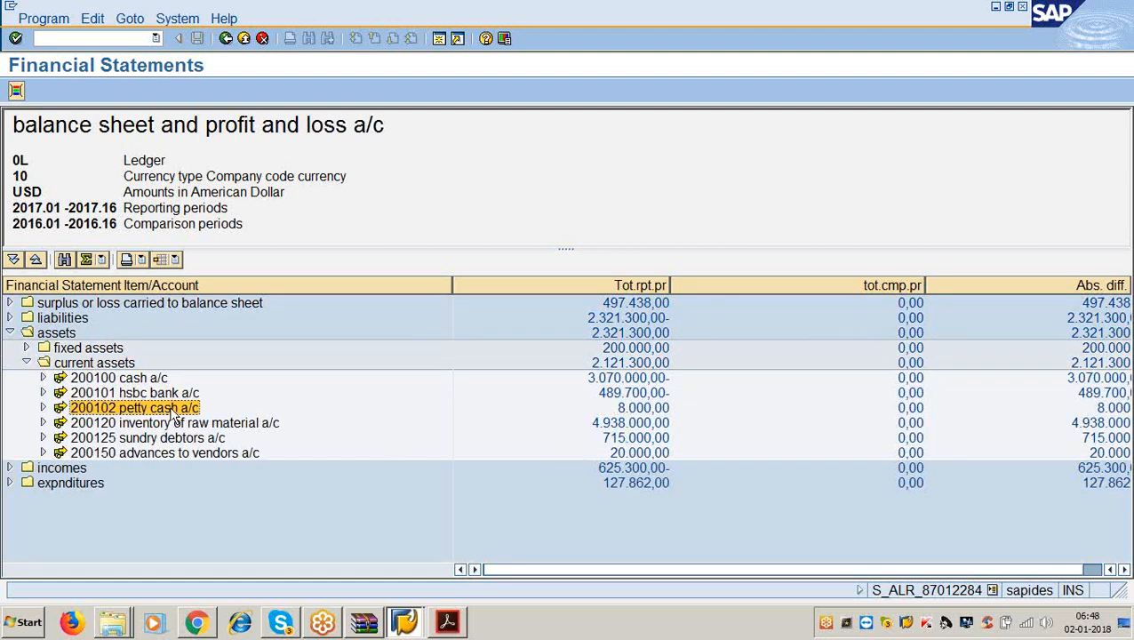
left_click(626, 408)
left_click(264, 428)
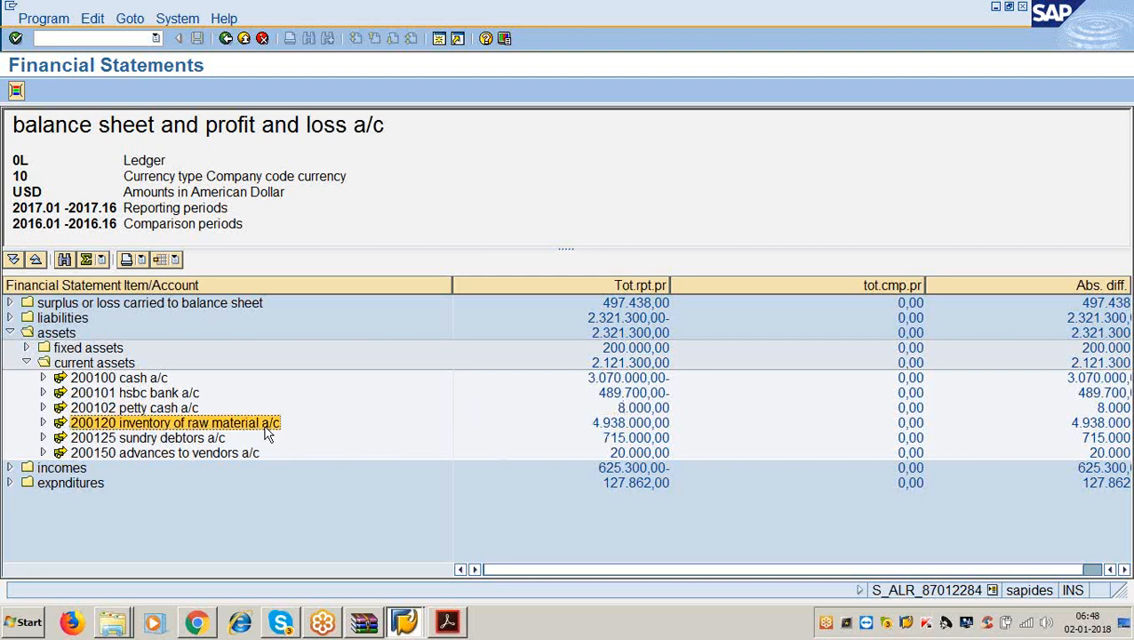
left_click(600, 422)
left_click(212, 441)
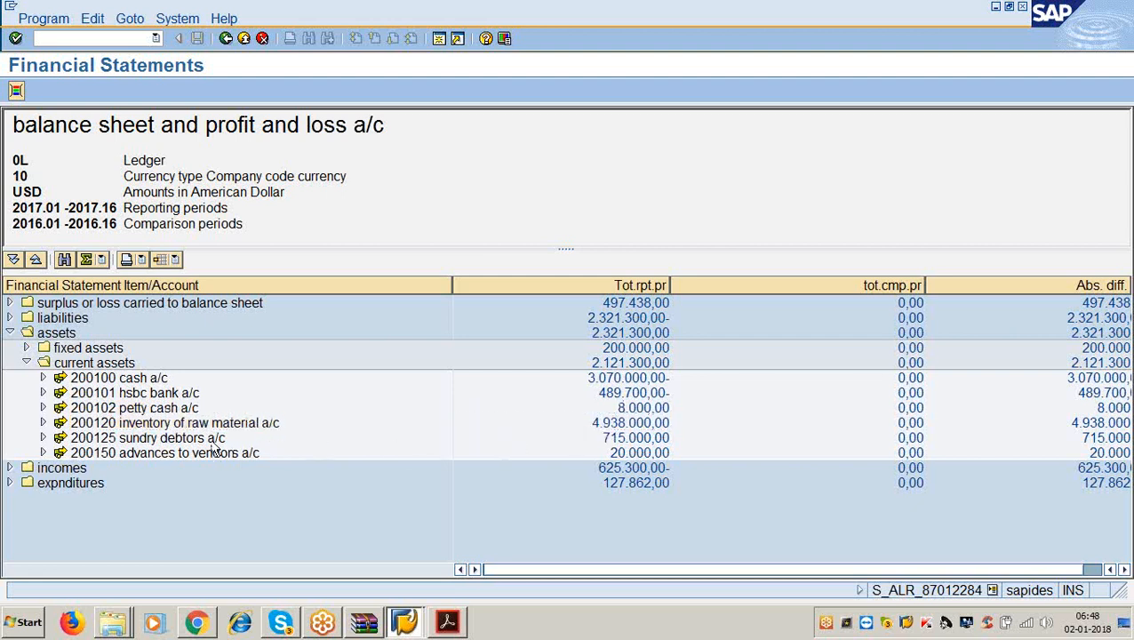
left_click(621, 440)
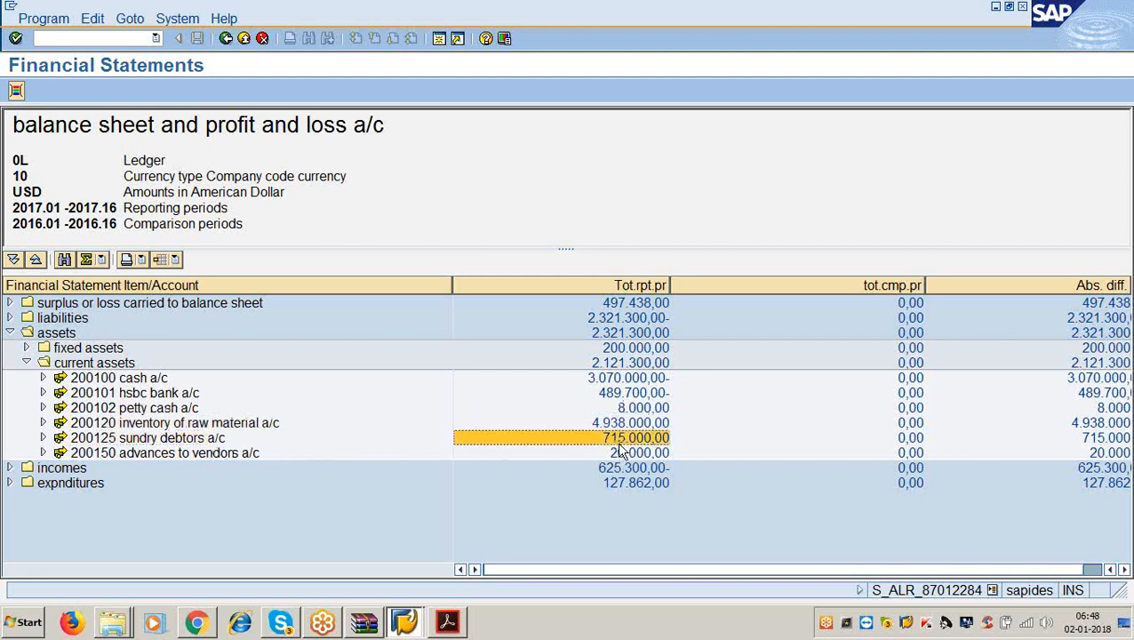
left_click(205, 454)
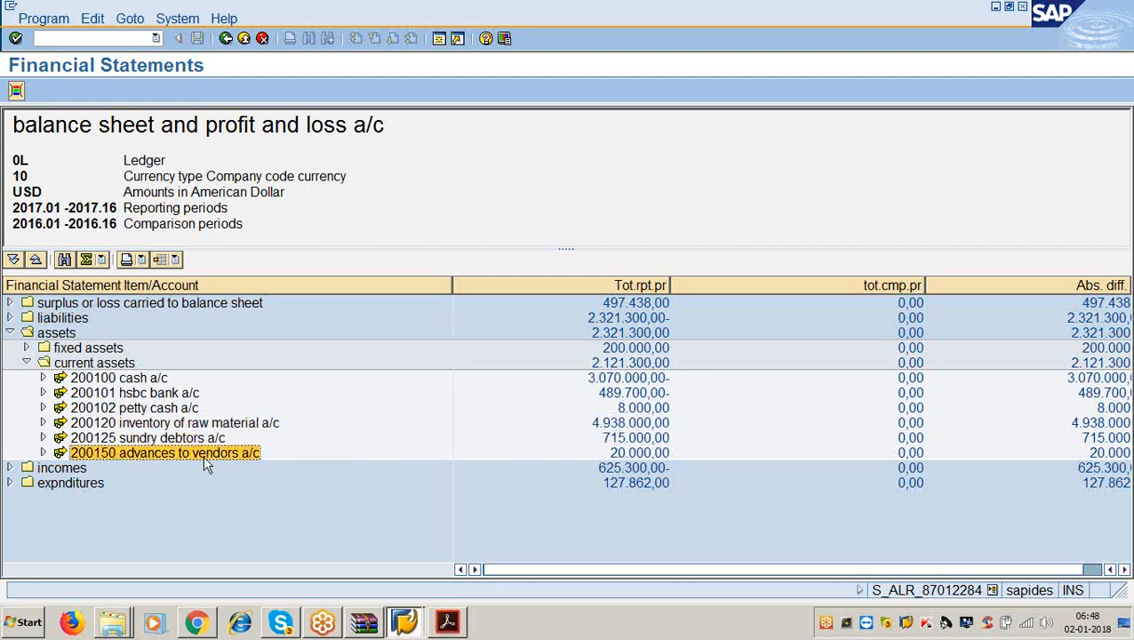
left_click(613, 452)
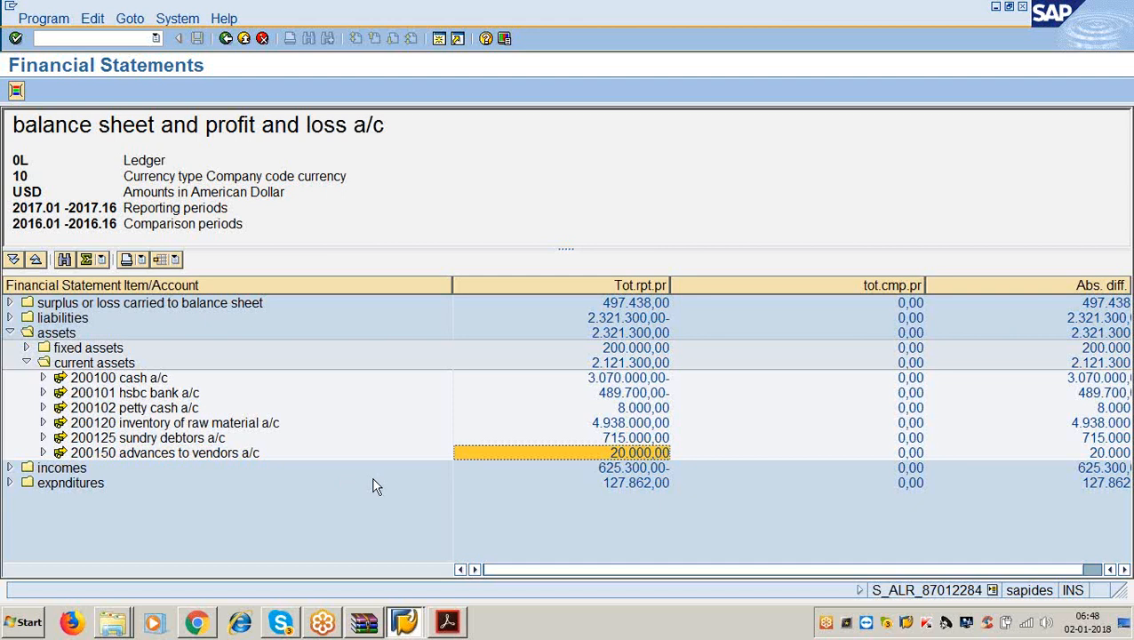
left_click(226, 38)
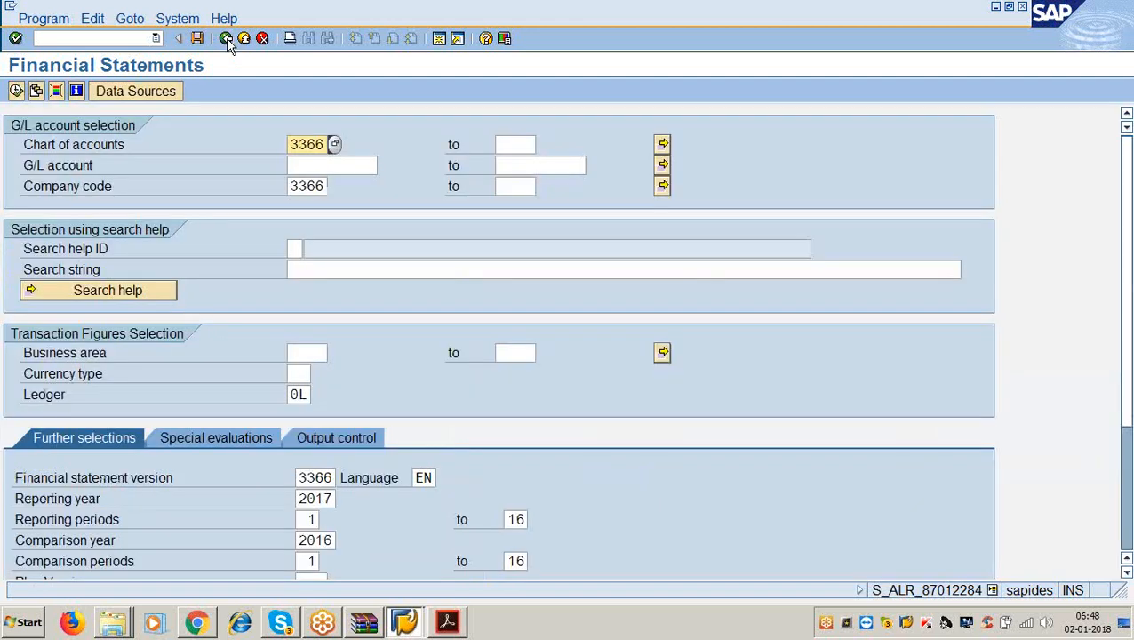
Execute the report again with F8, then back out to the SAP Easy Access menu.
left_click(1117, 22)
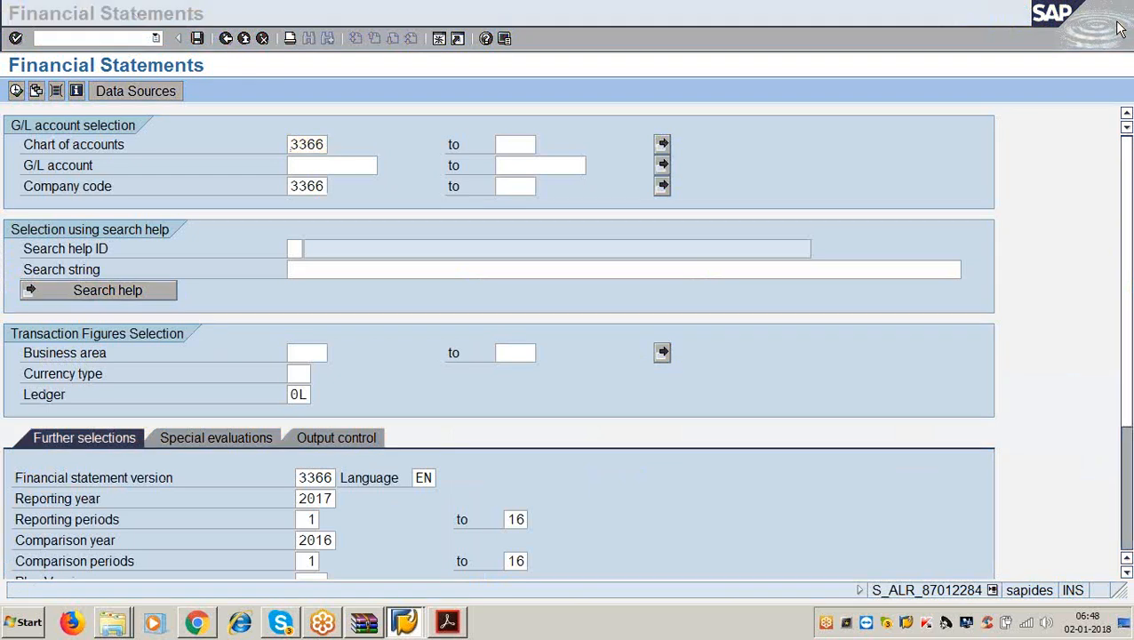
left_click(1119, 15)
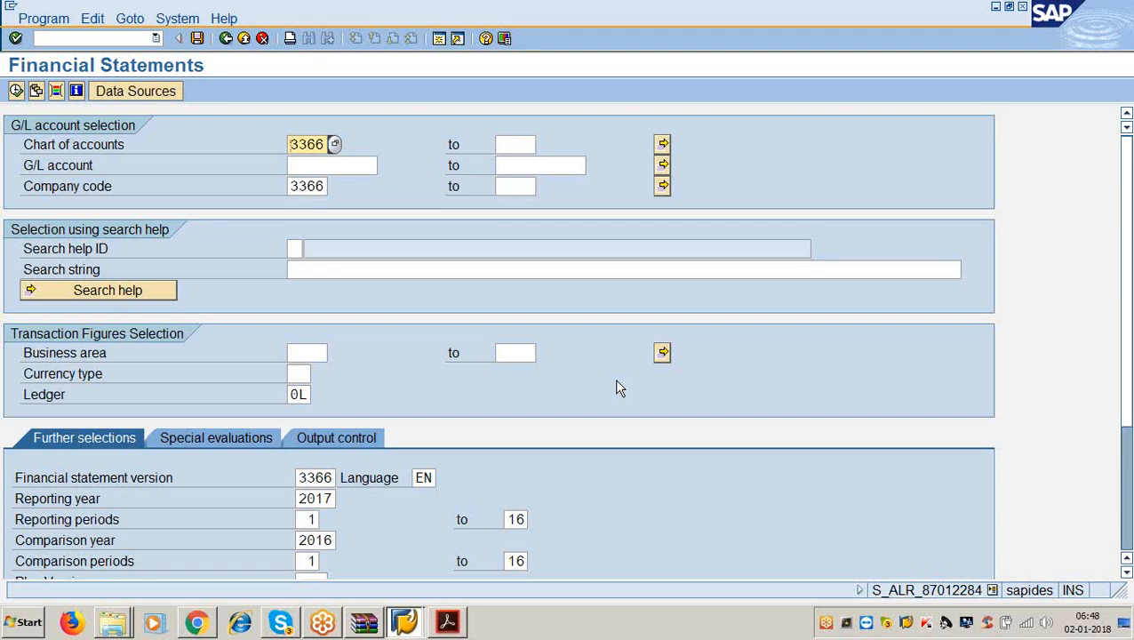
left_click(1128, 258)
key("F8")
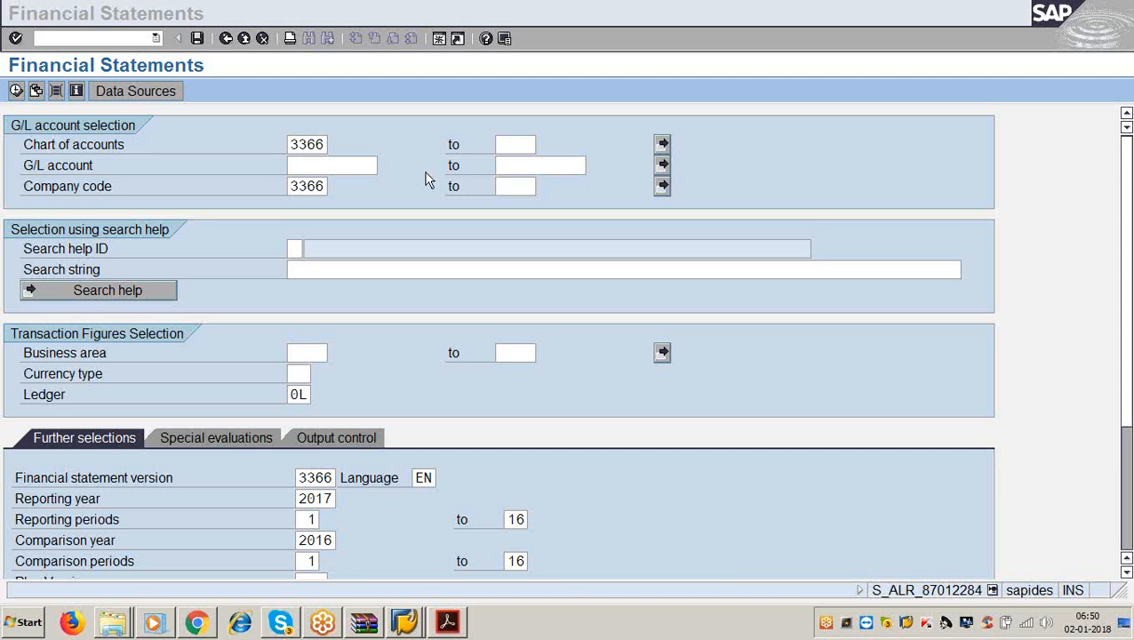
left_click(261, 92)
left_click(227, 38)
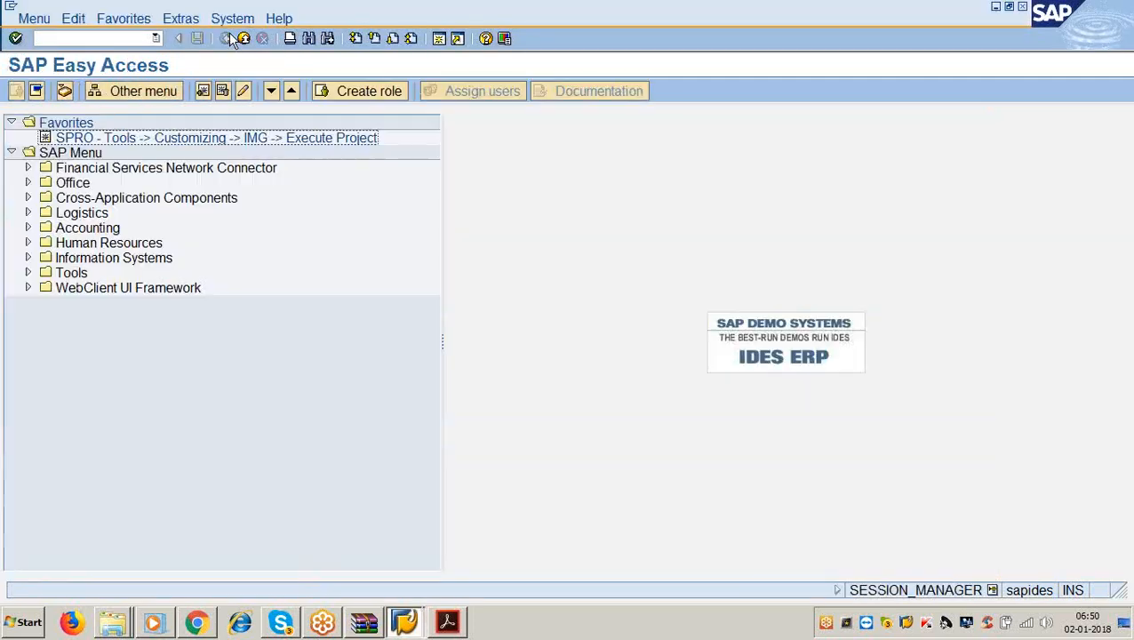
Open the SAP Reference IMG from the SPRO favourite and expand Financial Accounting > Asset Accounting.
double_click(134, 137)
left_click(125, 92)
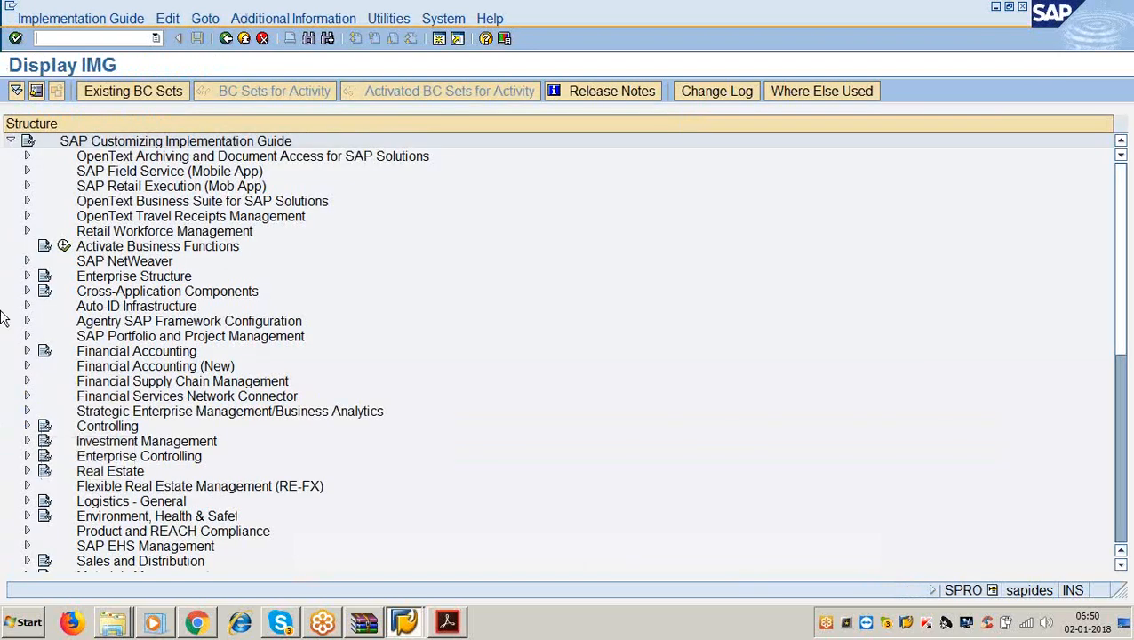
left_click(26, 351)
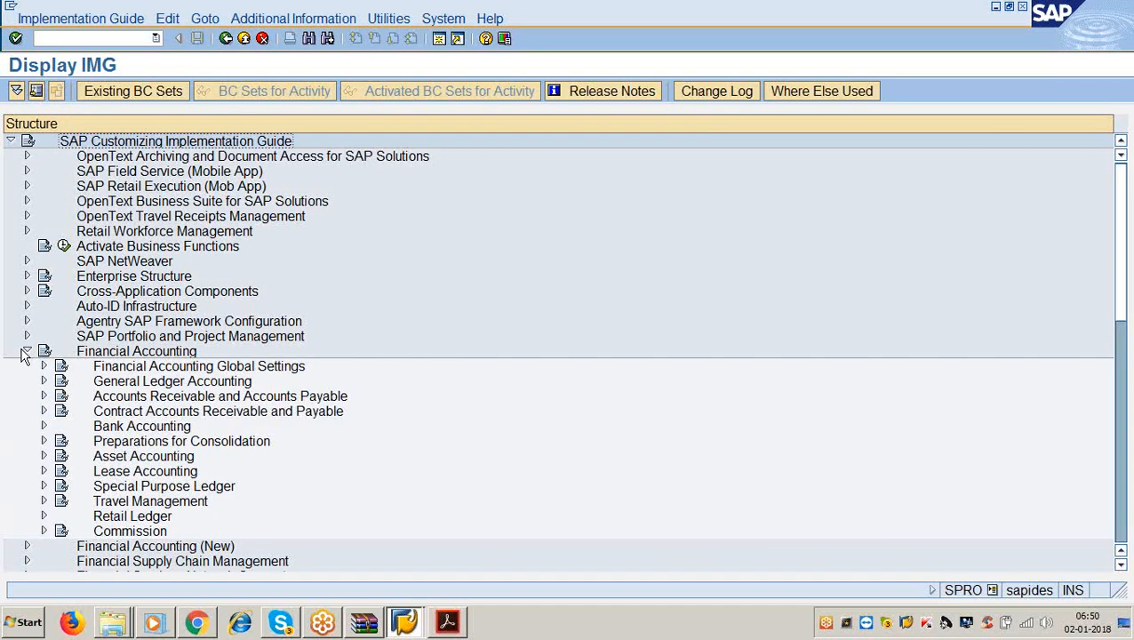
left_click(44, 456)
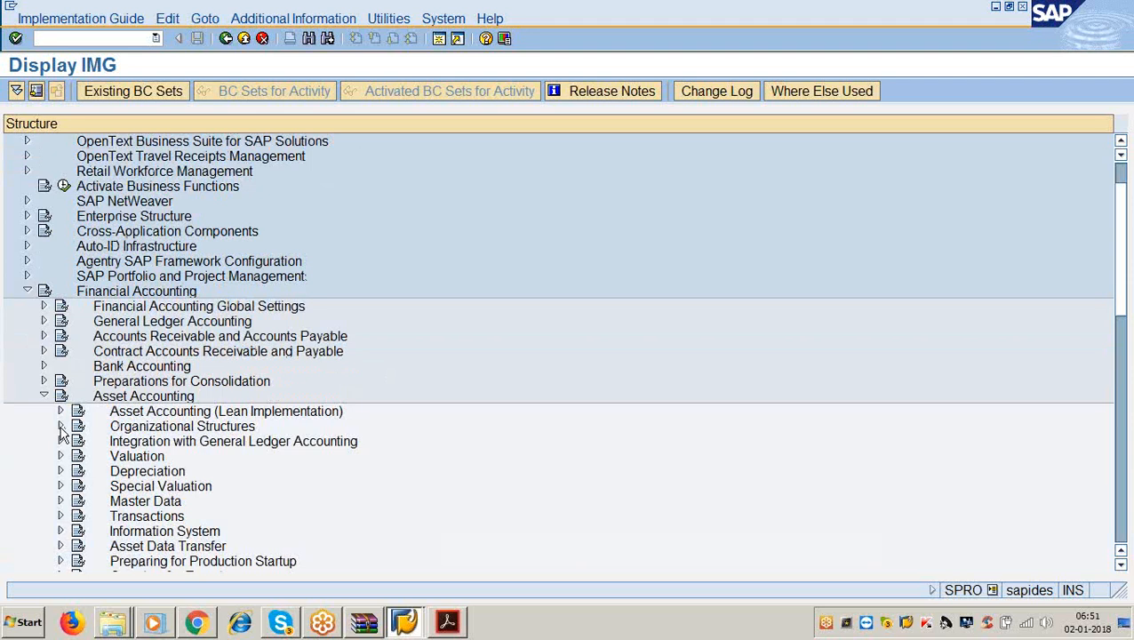
left_click(61, 427)
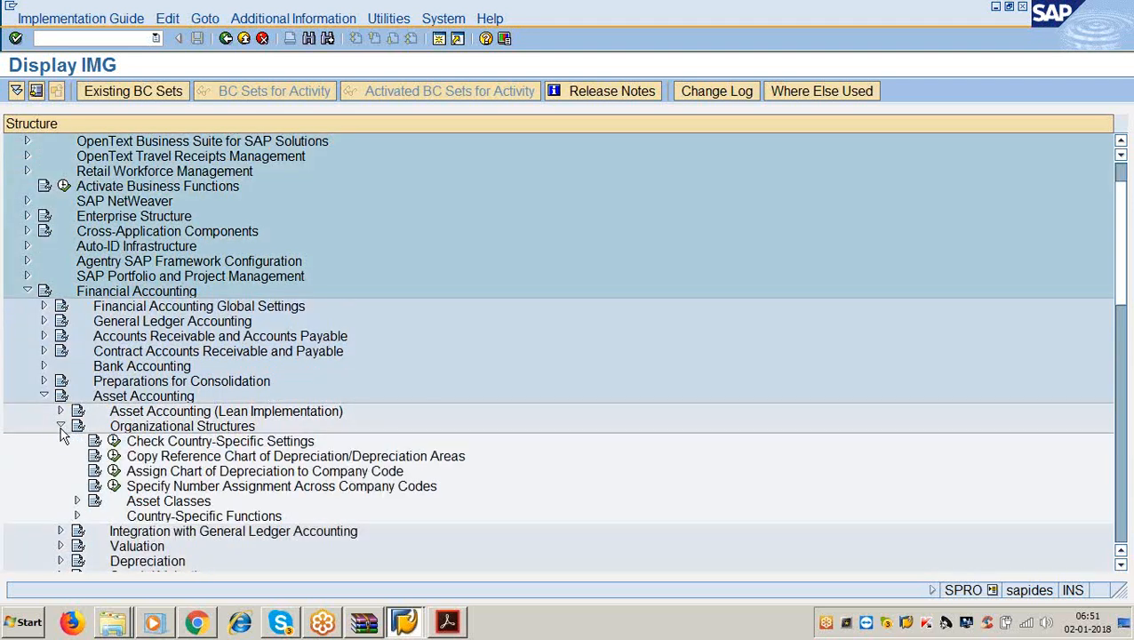
scroll(68, 444, "down", 2)
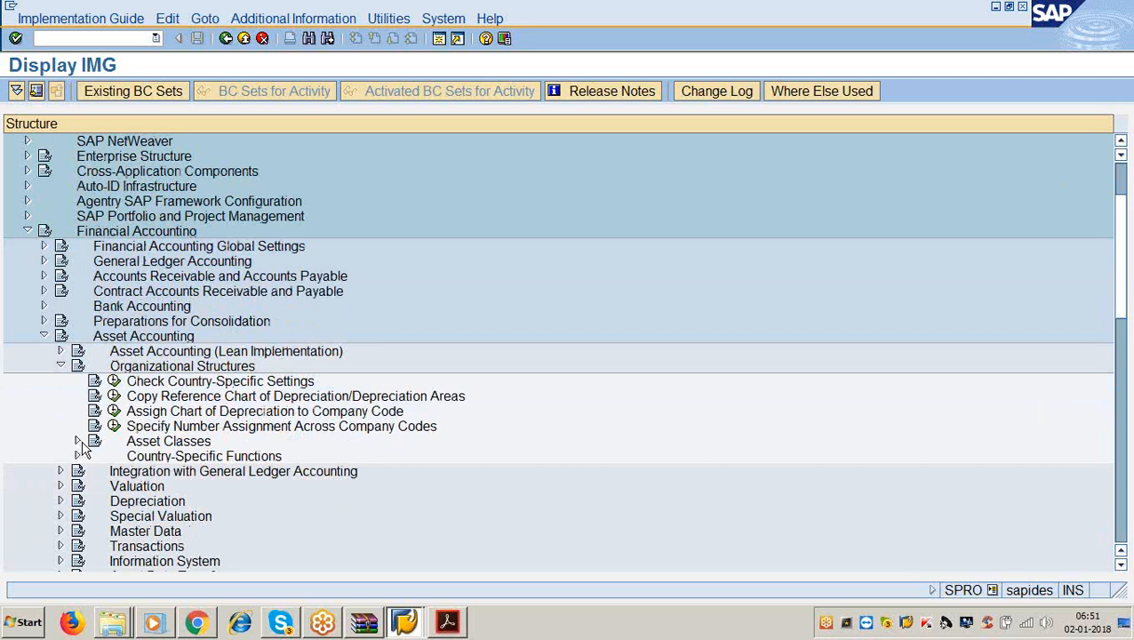
scroll(80, 447, "down", 2)
scroll(82, 451, "down", 1)
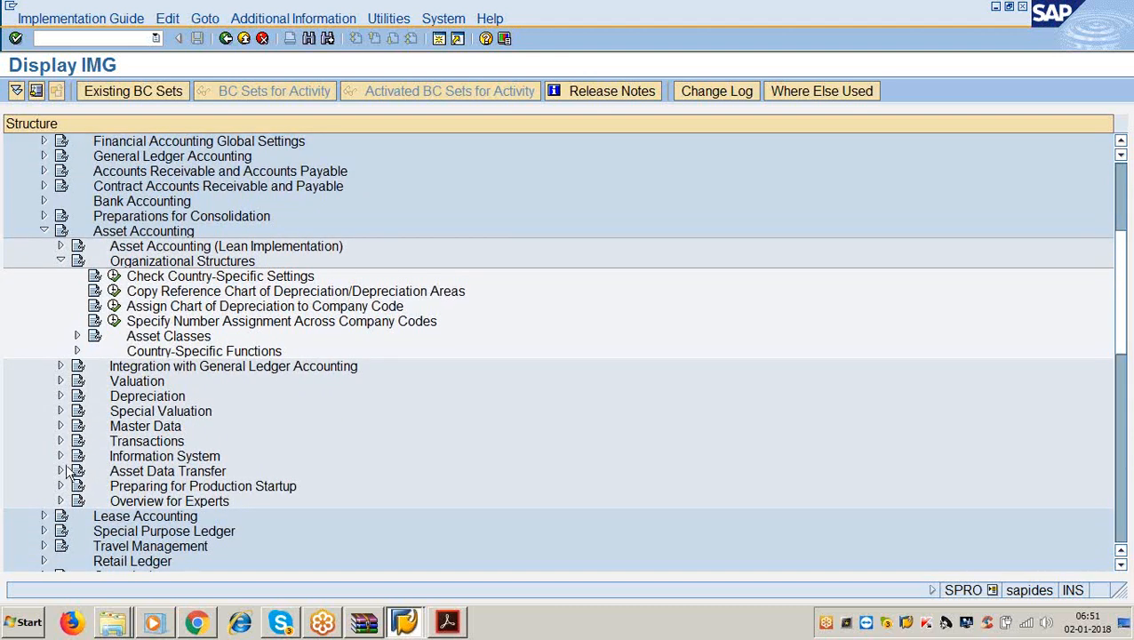
left_click(60, 262)
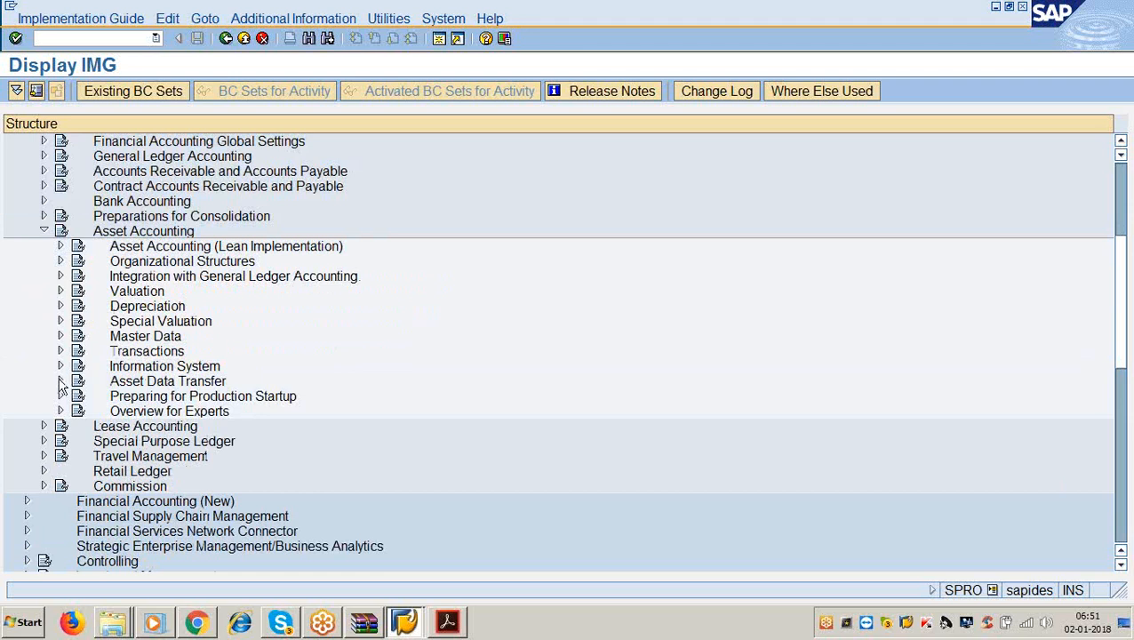
Expand Asset Data Transfer down to its Automatic Data Transfer activities.
left_click(61, 381)
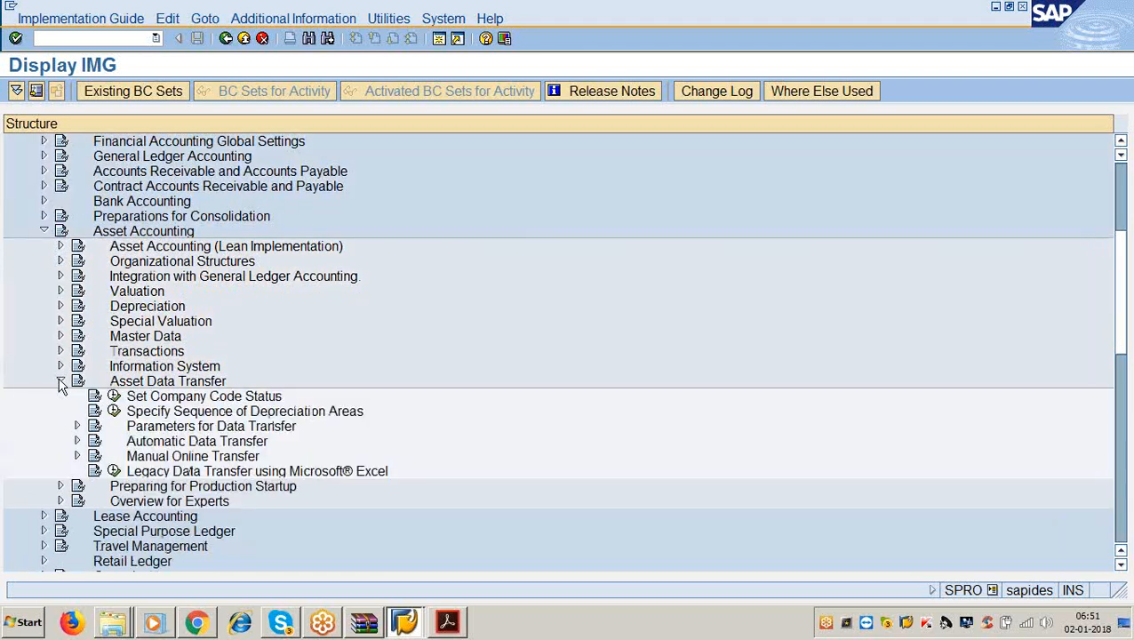
left_click(77, 427)
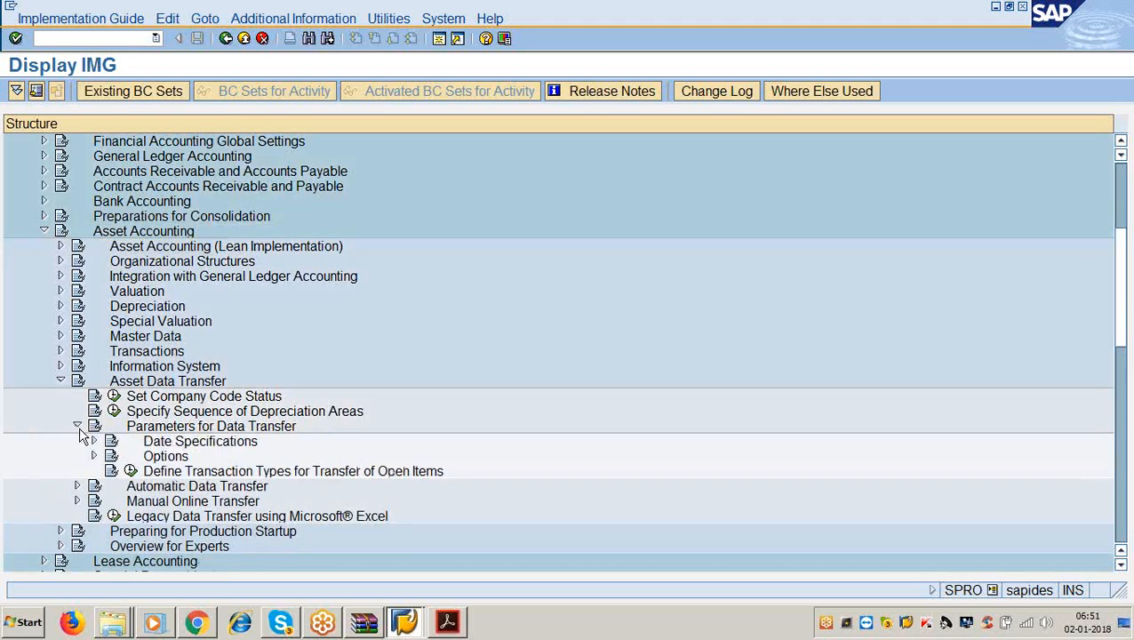
left_click(77, 426)
left_click(77, 442)
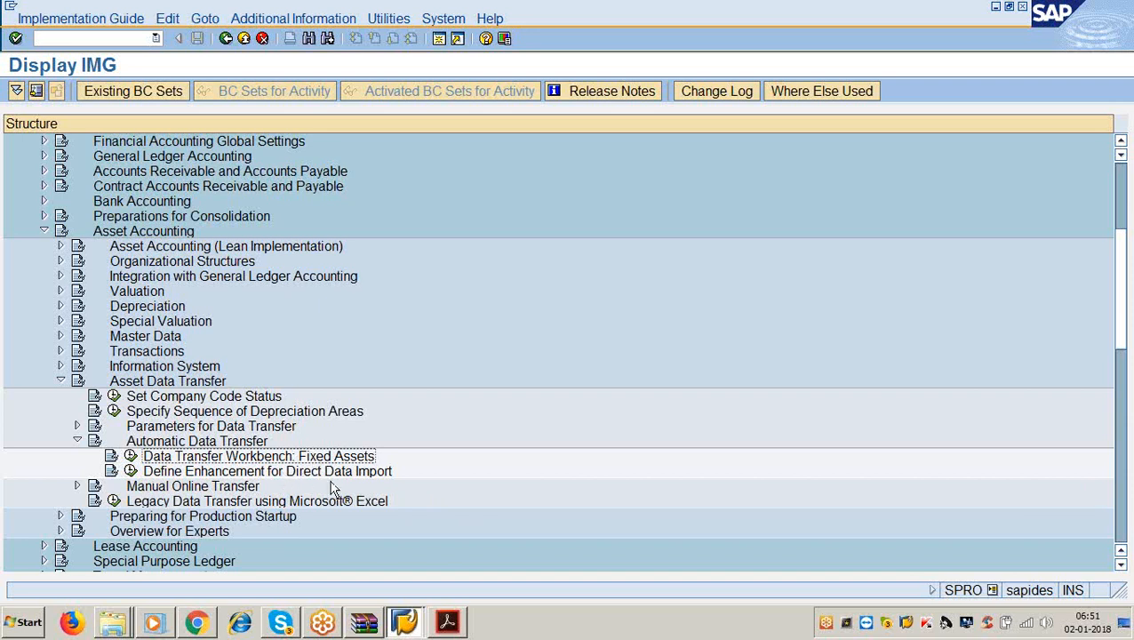
left_click(285, 20)
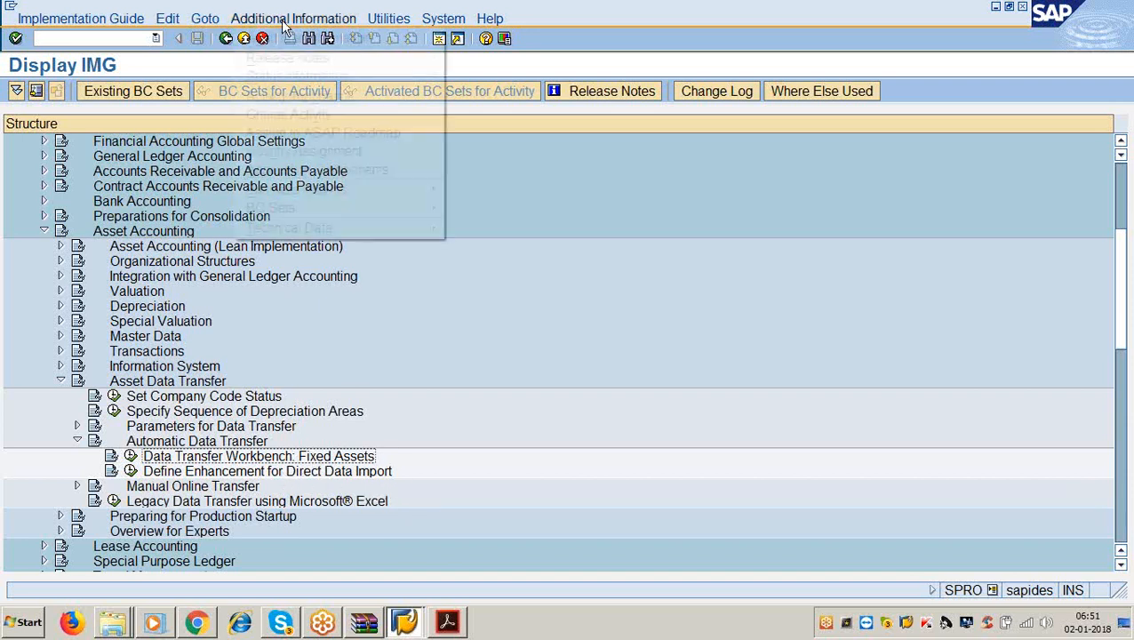
Display the IMG Activity key beside each activity, showing IDs like ORFA_ALTD_REIHENF.
mouse_move(309, 37)
mouse_move(489, 56)
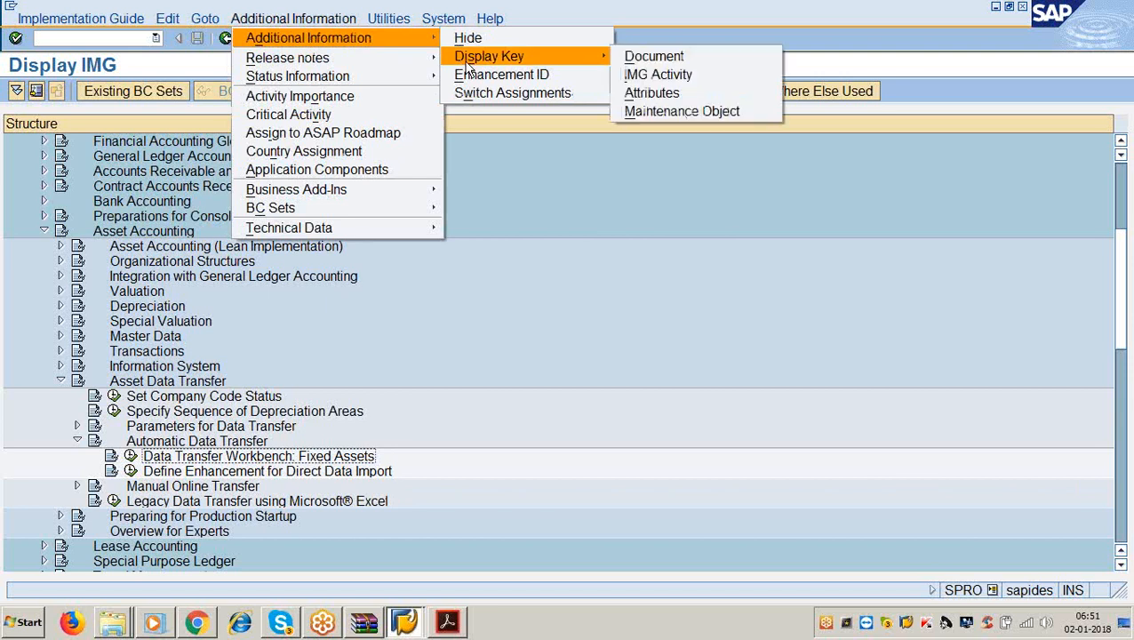
left_click(627, 76)
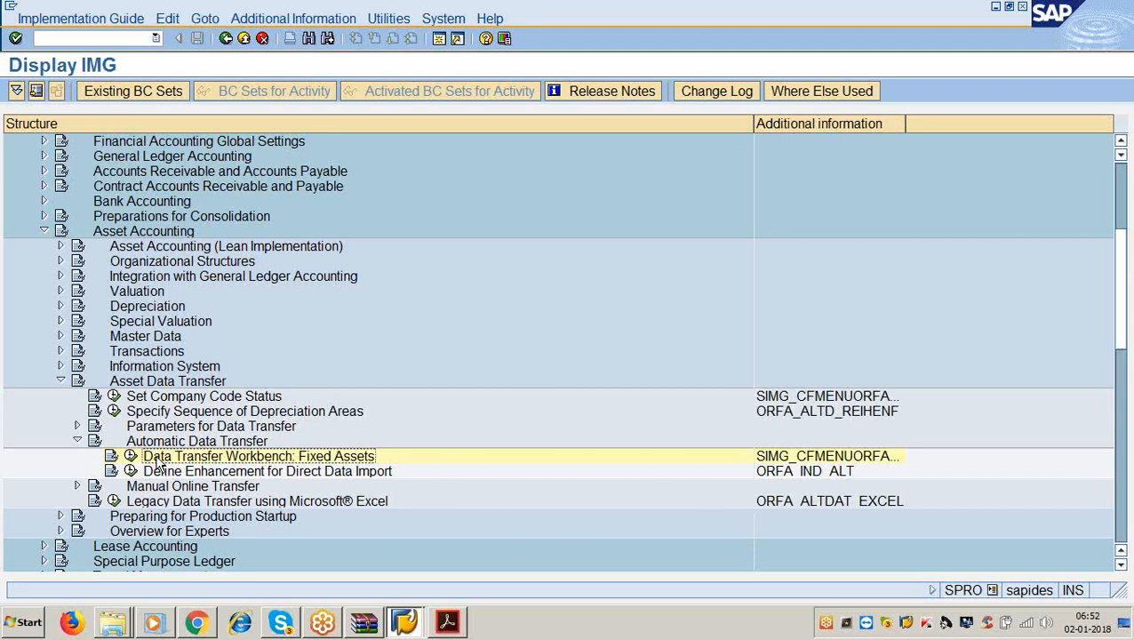
Leave the IMG and start the Legacy System Migration Workbench with /nlsmw.
left_click(139, 387)
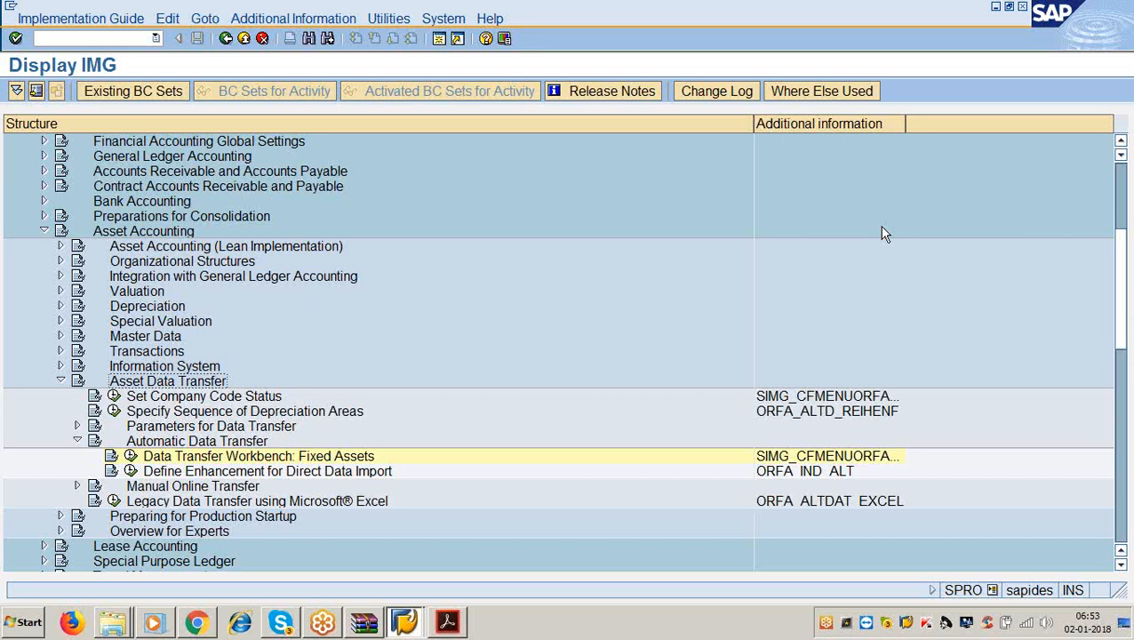
left_click(1111, 17)
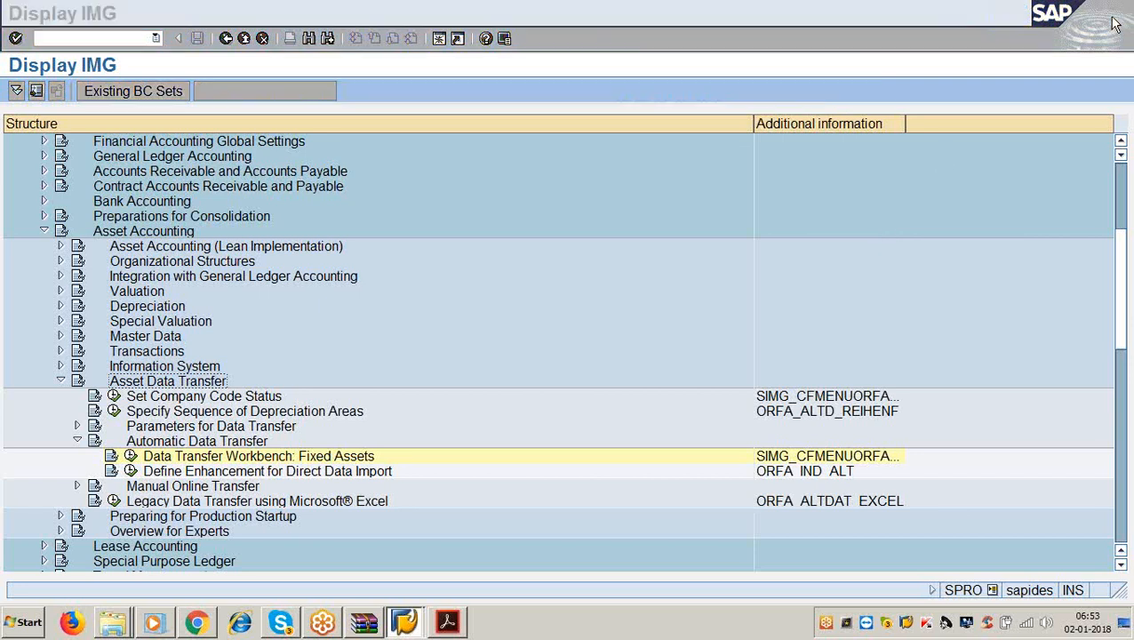
left_click(771, 247)
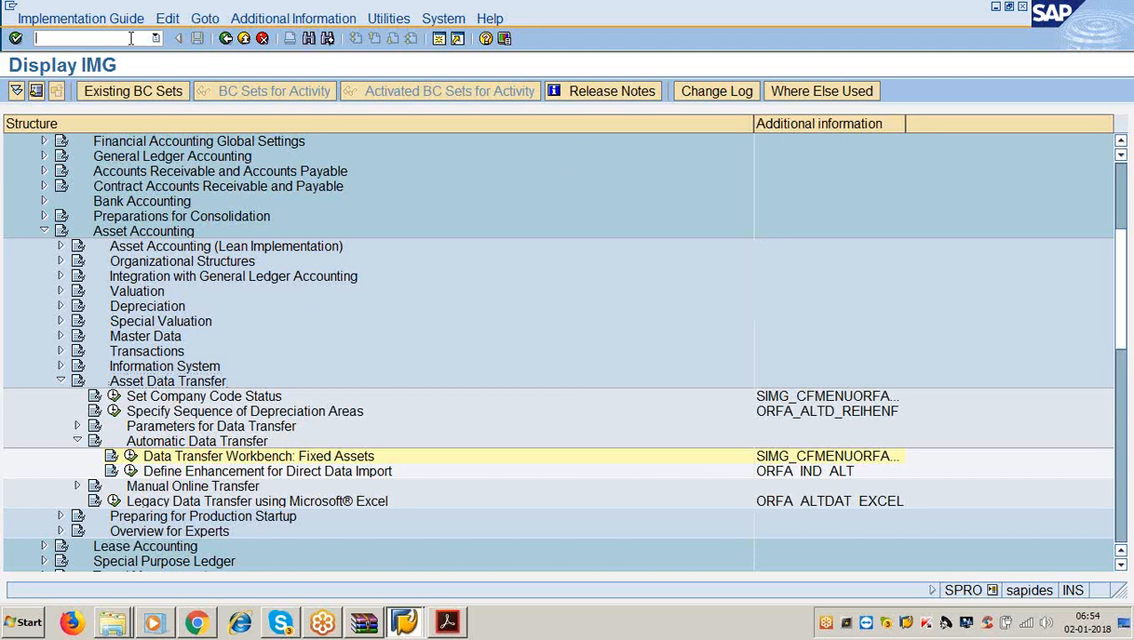
type("/nlsmw")
key("Return")
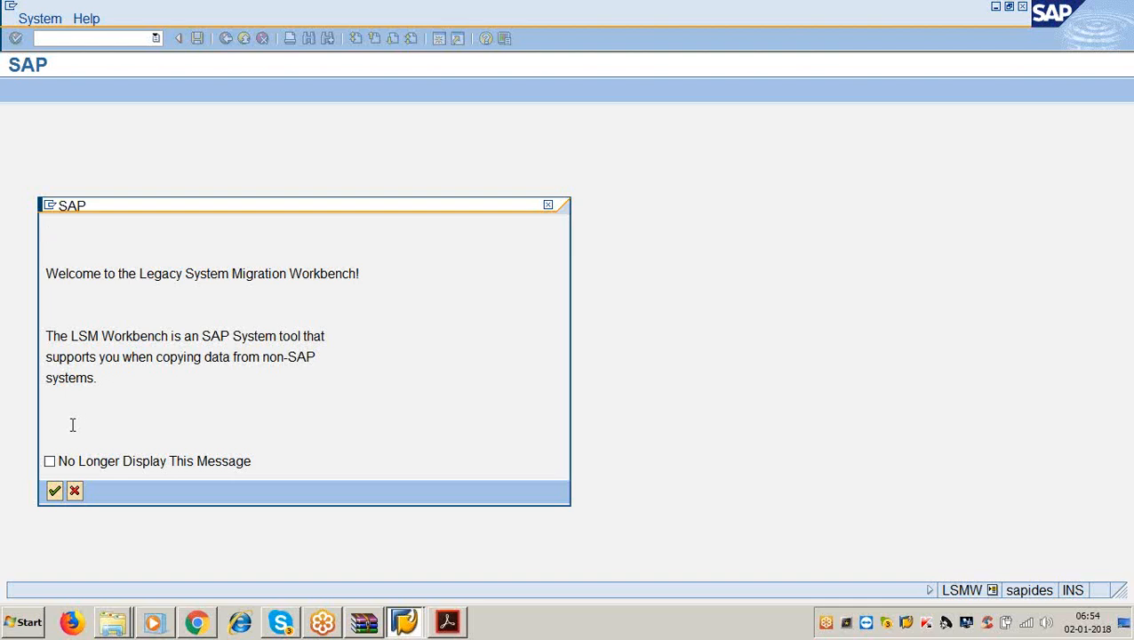
Tick 'No Longer Display This Message' and continue to LSMW Project Selection.
left_click(53, 460)
left_click(55, 490)
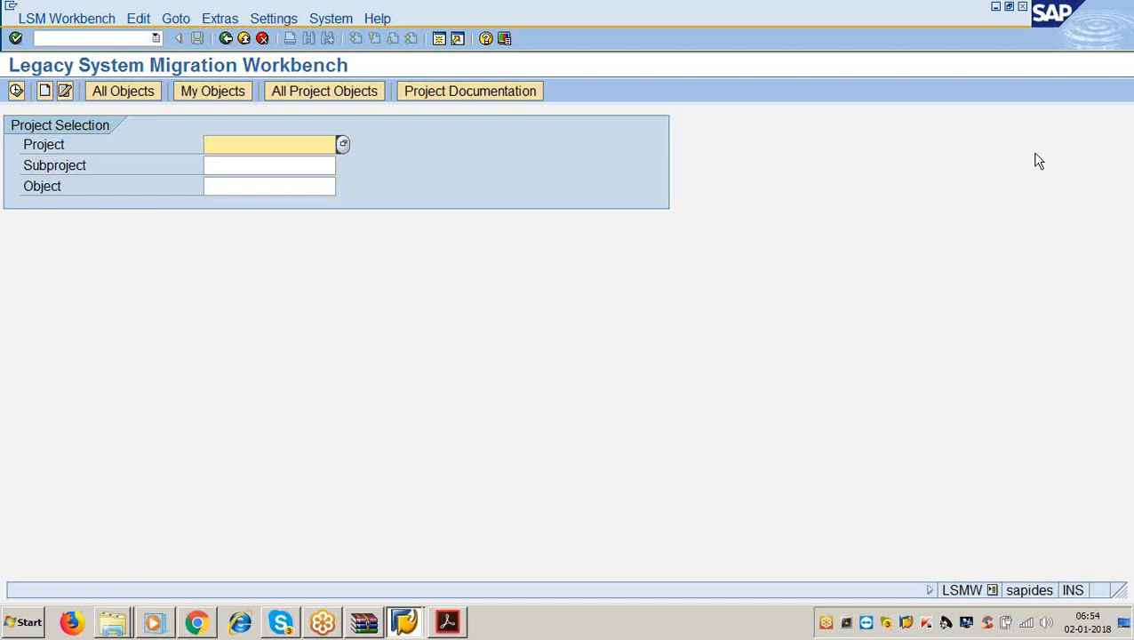
left_click(969, 38)
left_click(945, 281)
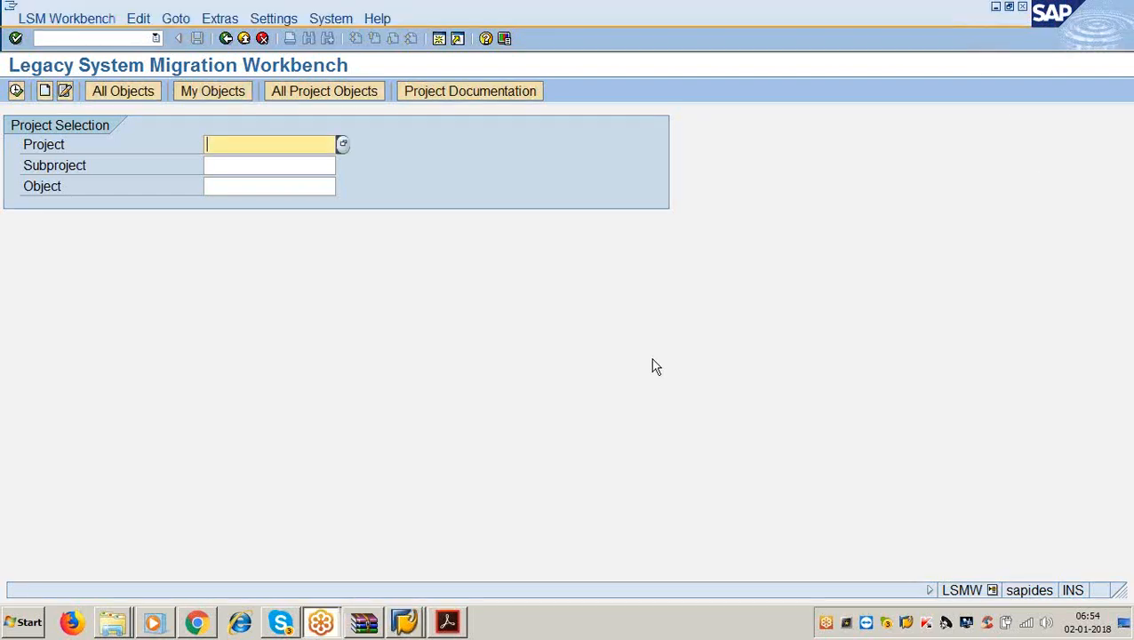